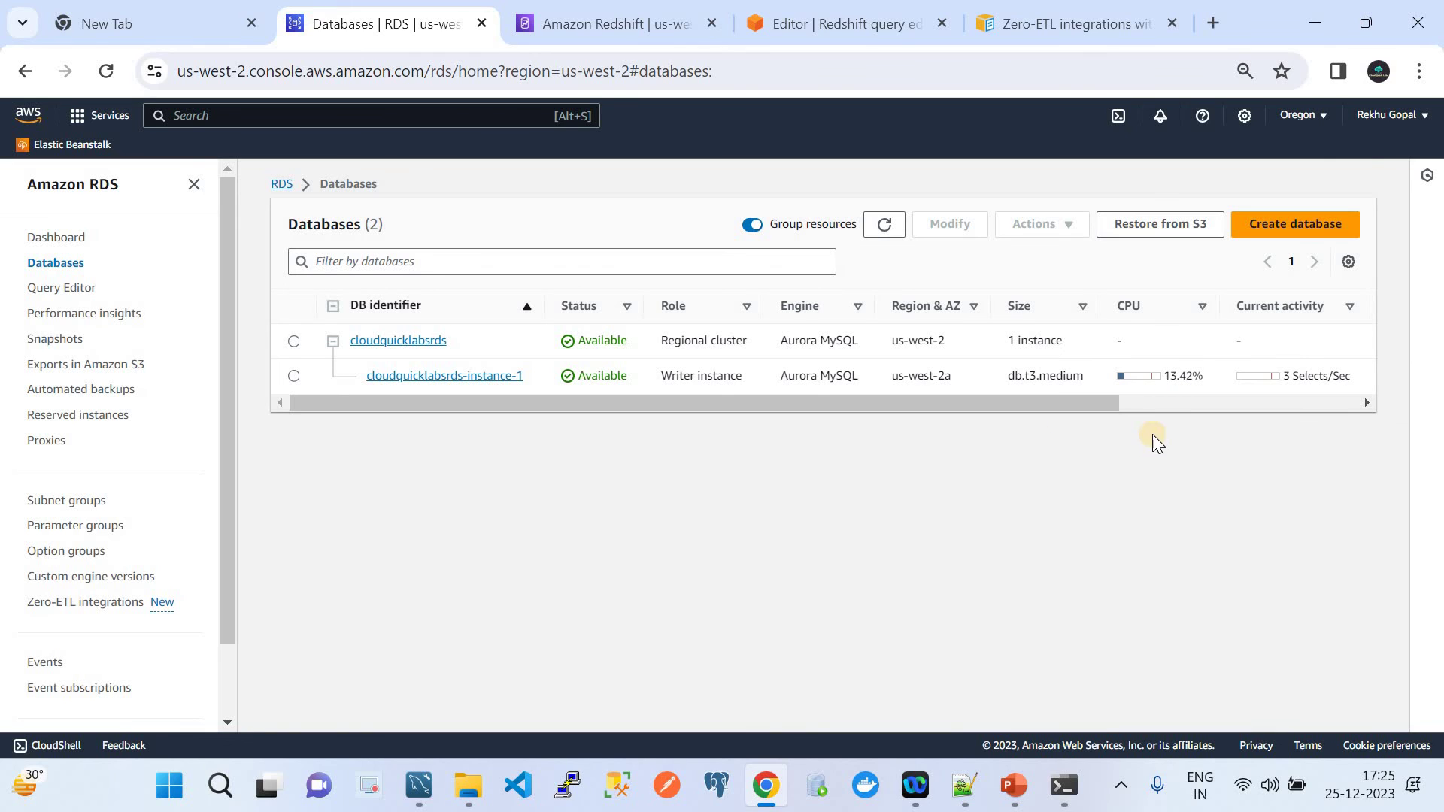
# Step: Start creating a database with the Aurora (MySQL Compatible) engine and set the engine version to Aurora MySQL 3.05.1 (compatible with MySQL 8.0.32)
pyautogui.click(1297, 211)
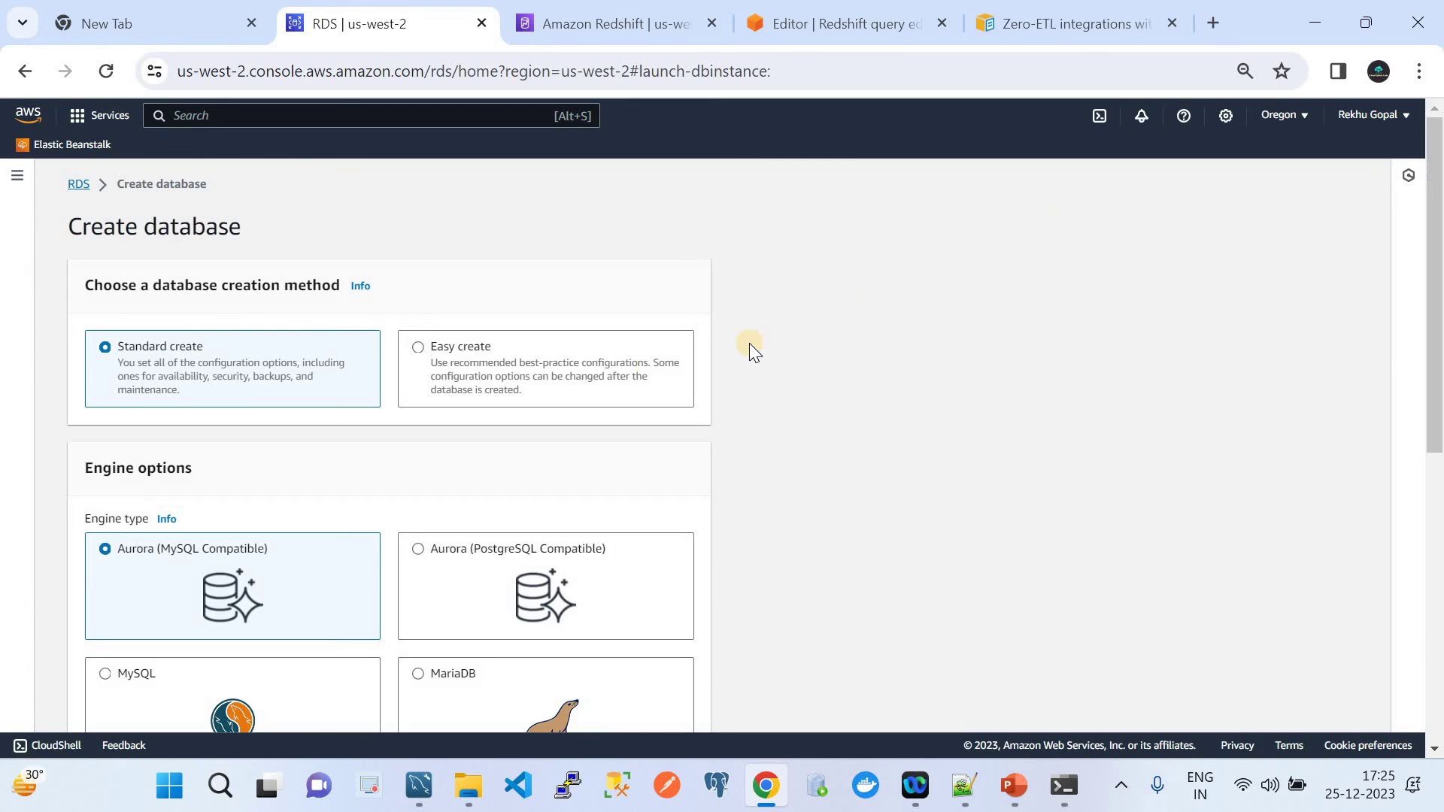
pyautogui.scroll(-4, 275, 412)
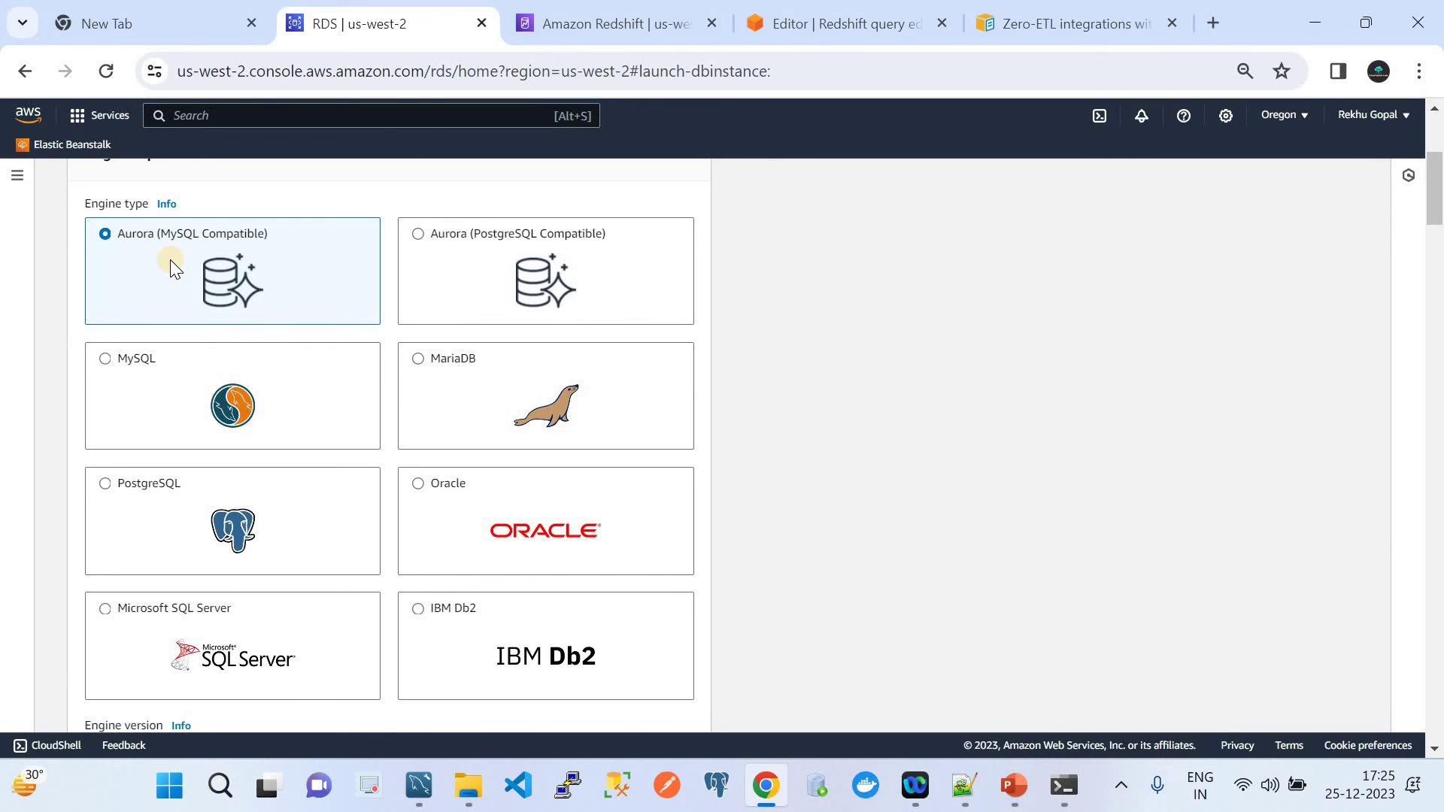
pyautogui.scroll(-8, 326, 331)
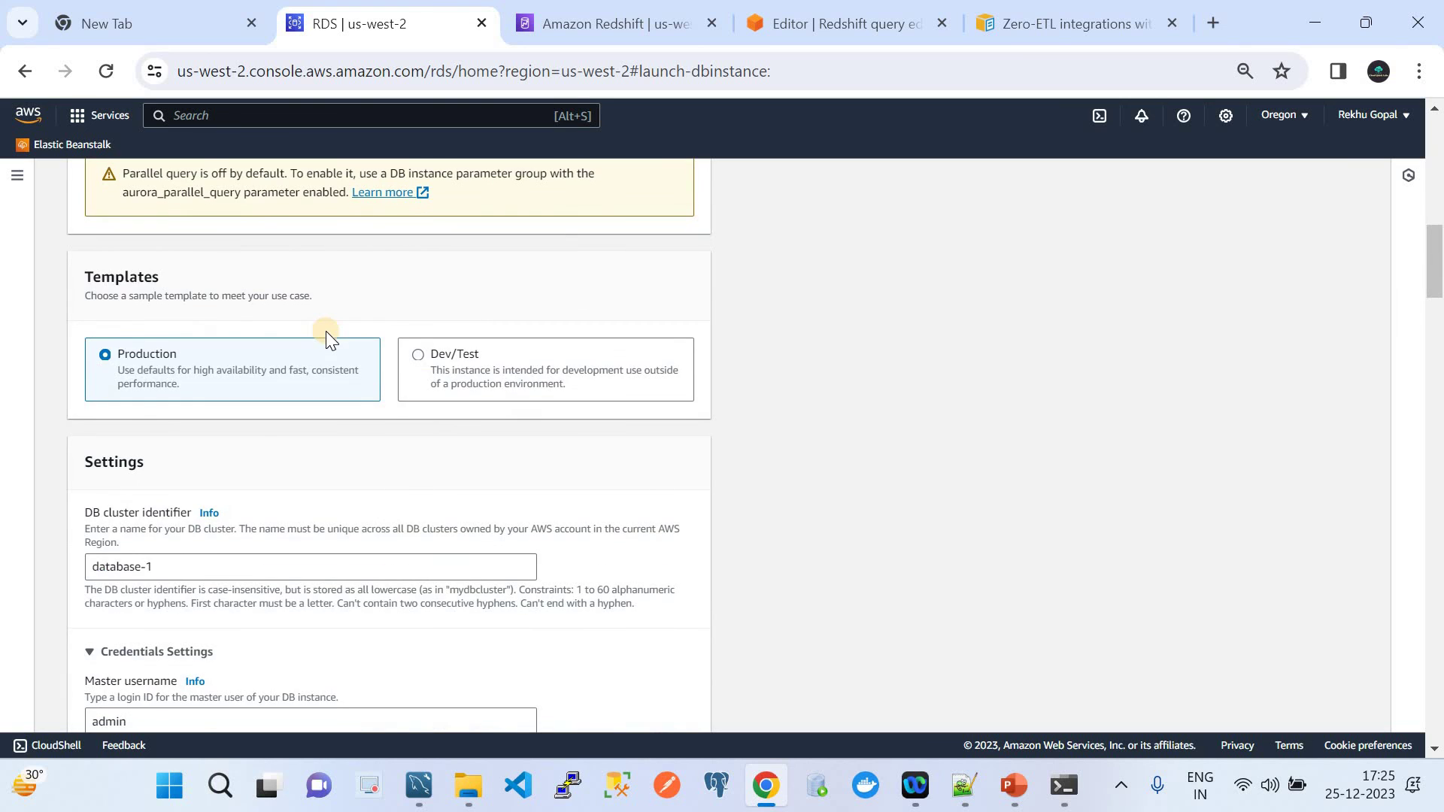
pyautogui.scroll(3, 326, 330)
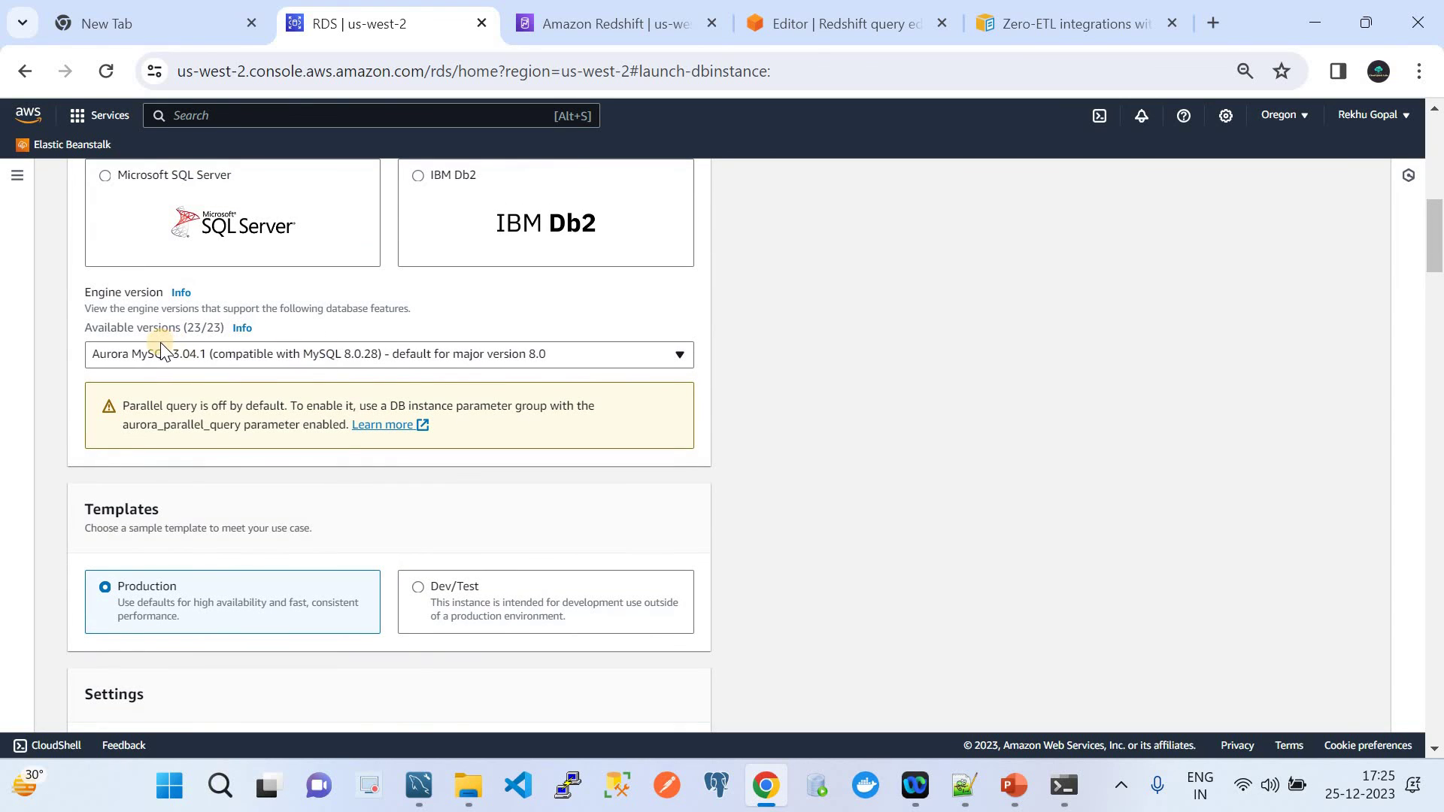
pyautogui.click(169, 352)
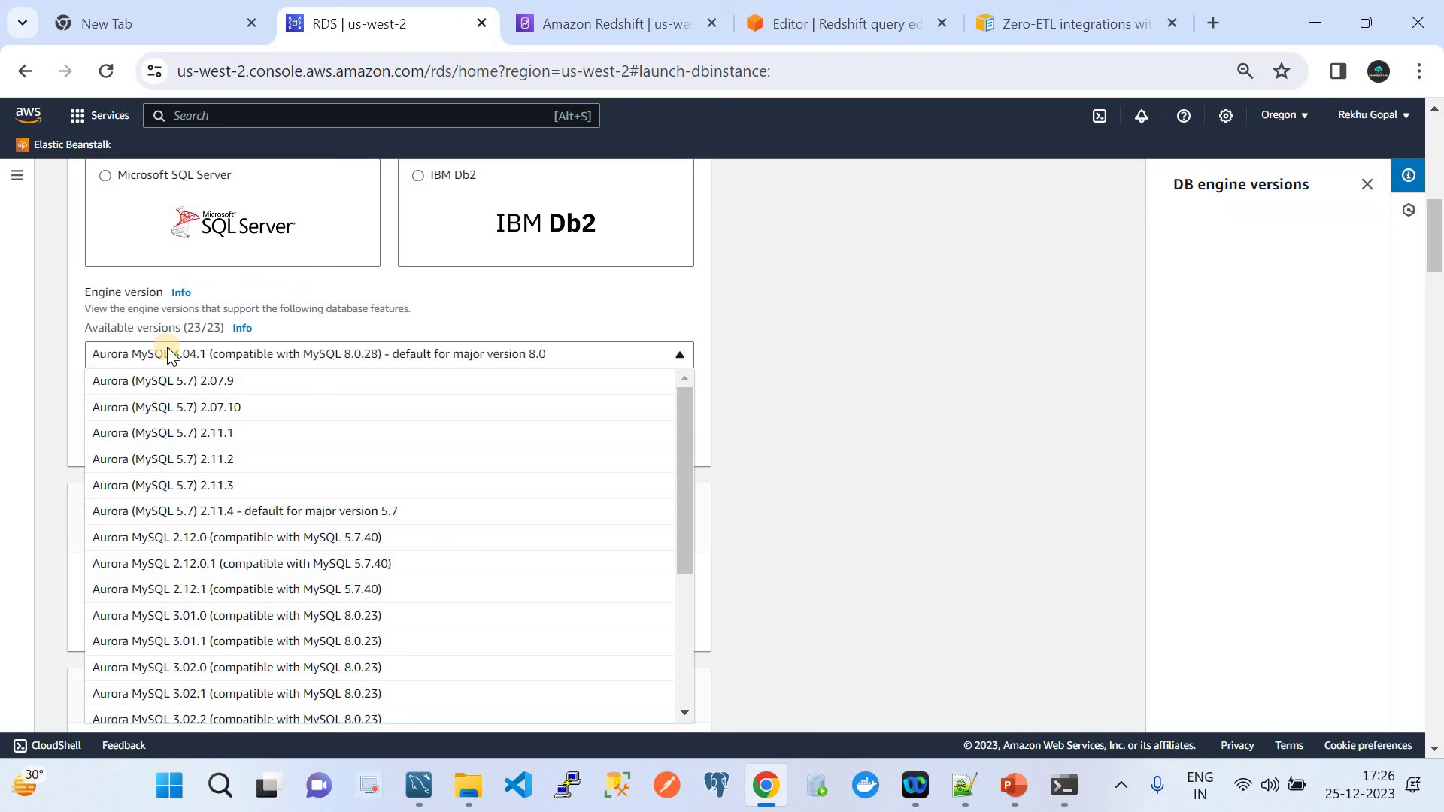
pyautogui.scroll(6, 161, 348)
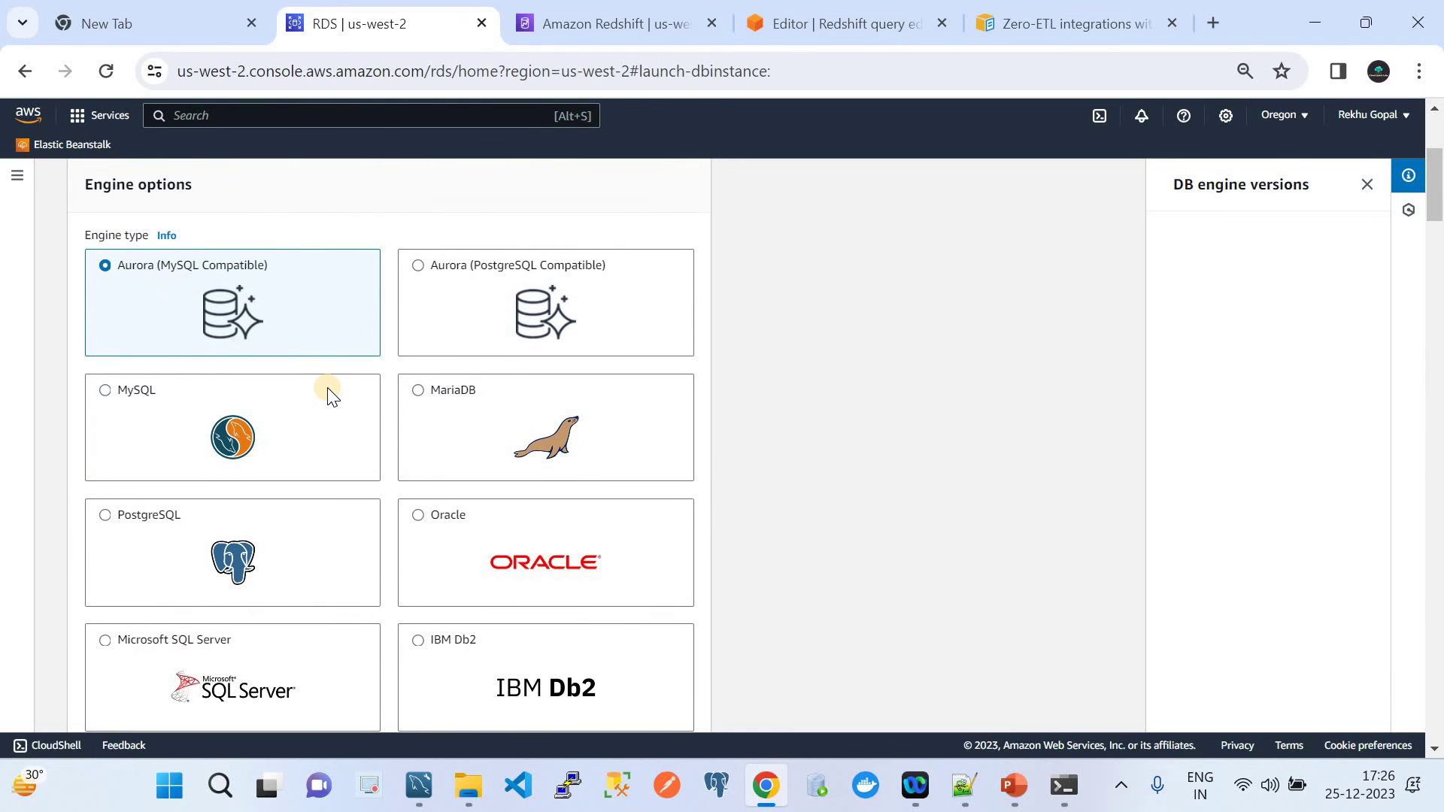
pyautogui.scroll(-10, 327, 387)
pyautogui.scroll(-2, 328, 394)
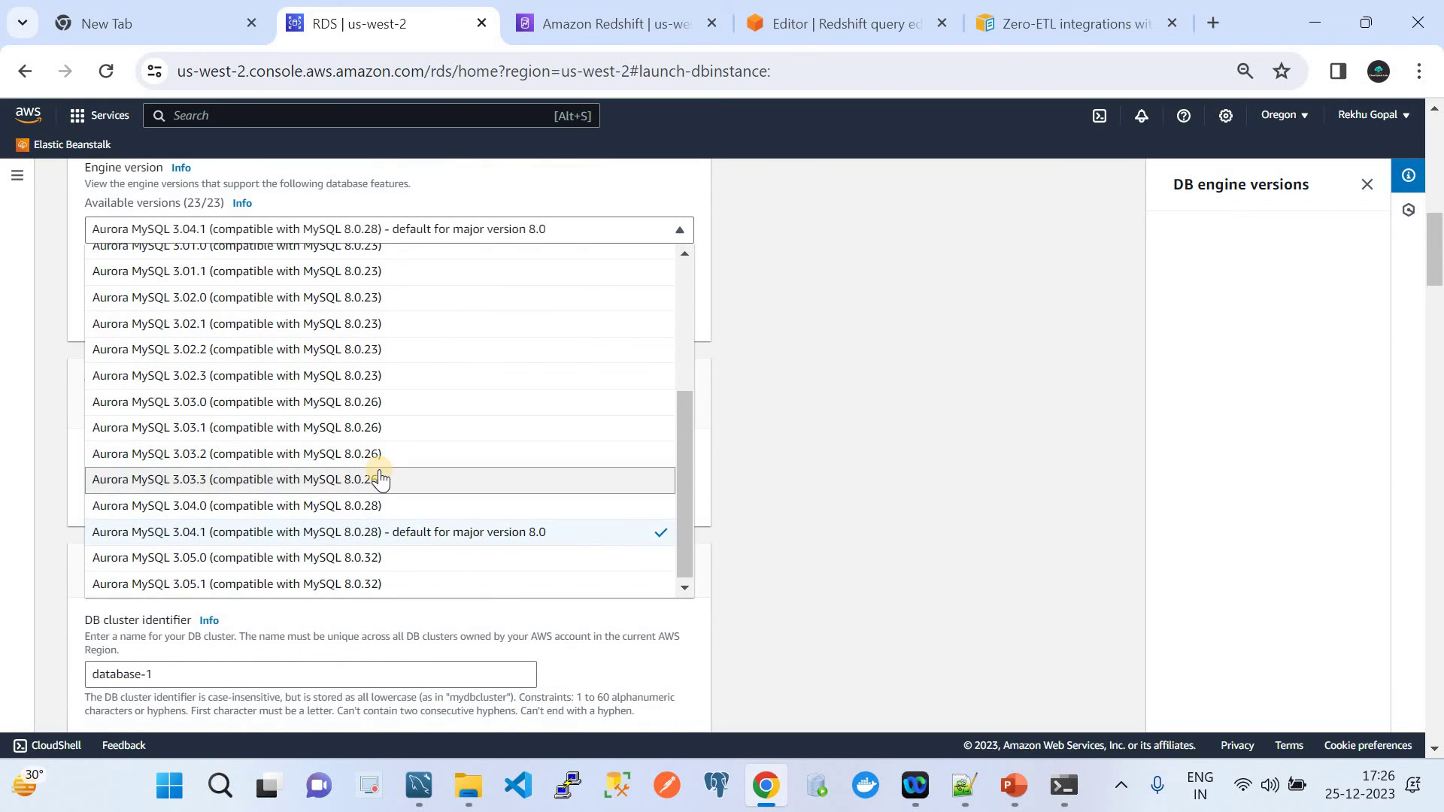
pyautogui.click(373, 586)
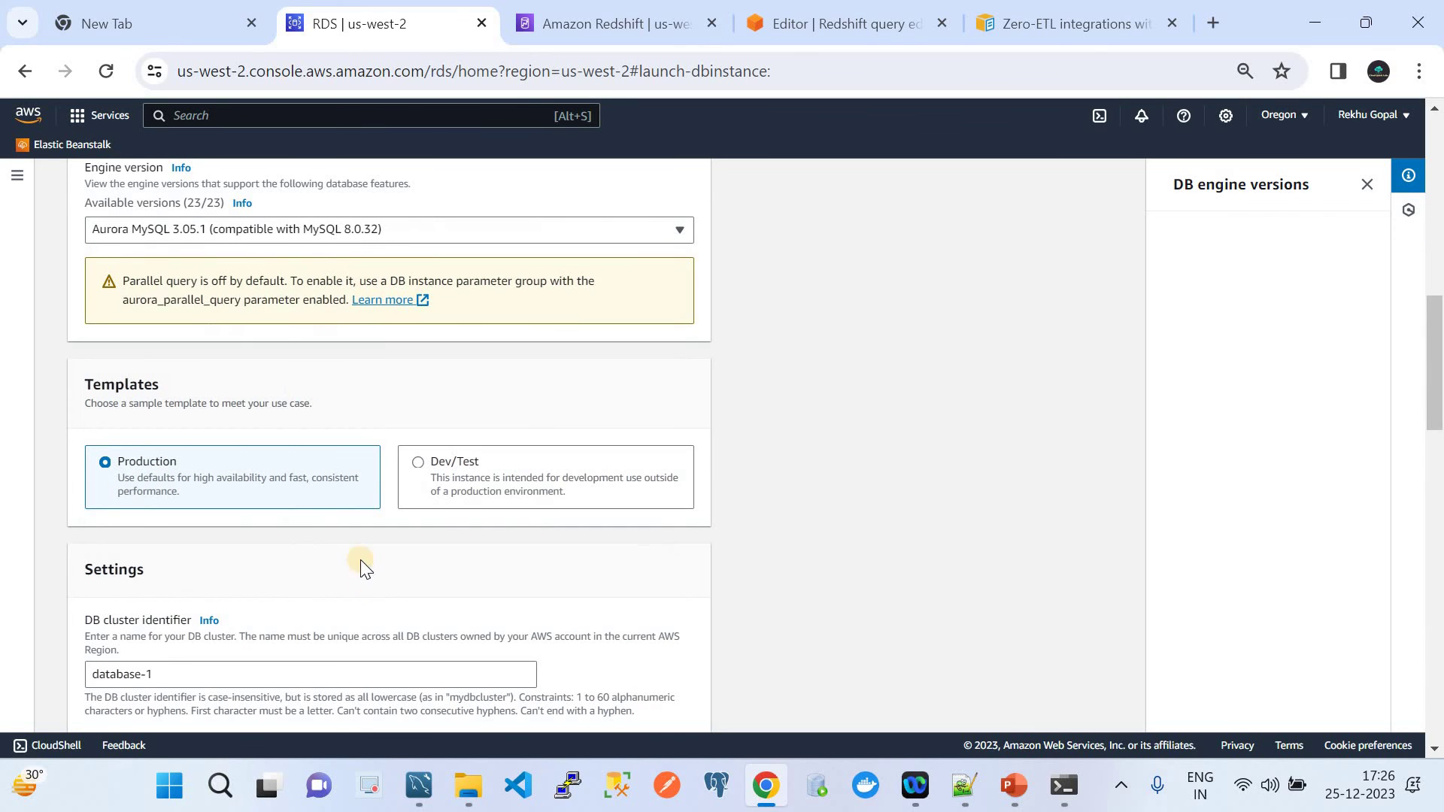
# Step: Check the Aurora MySQL version requirement for zero-ETL integrations in US West (Oregon) in the Aurora user guide
pyautogui.click(219, 237)
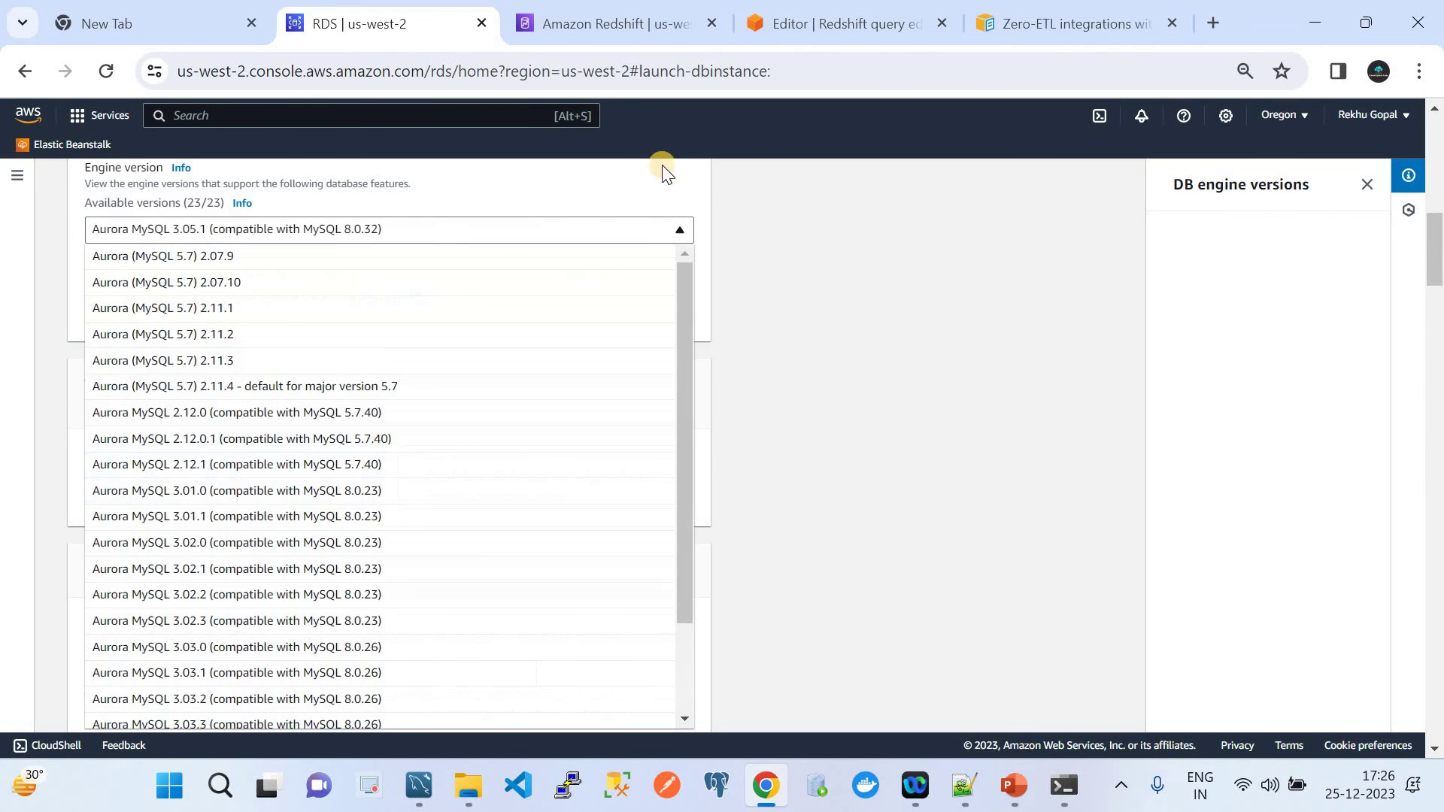
pyautogui.click(1061, 21)
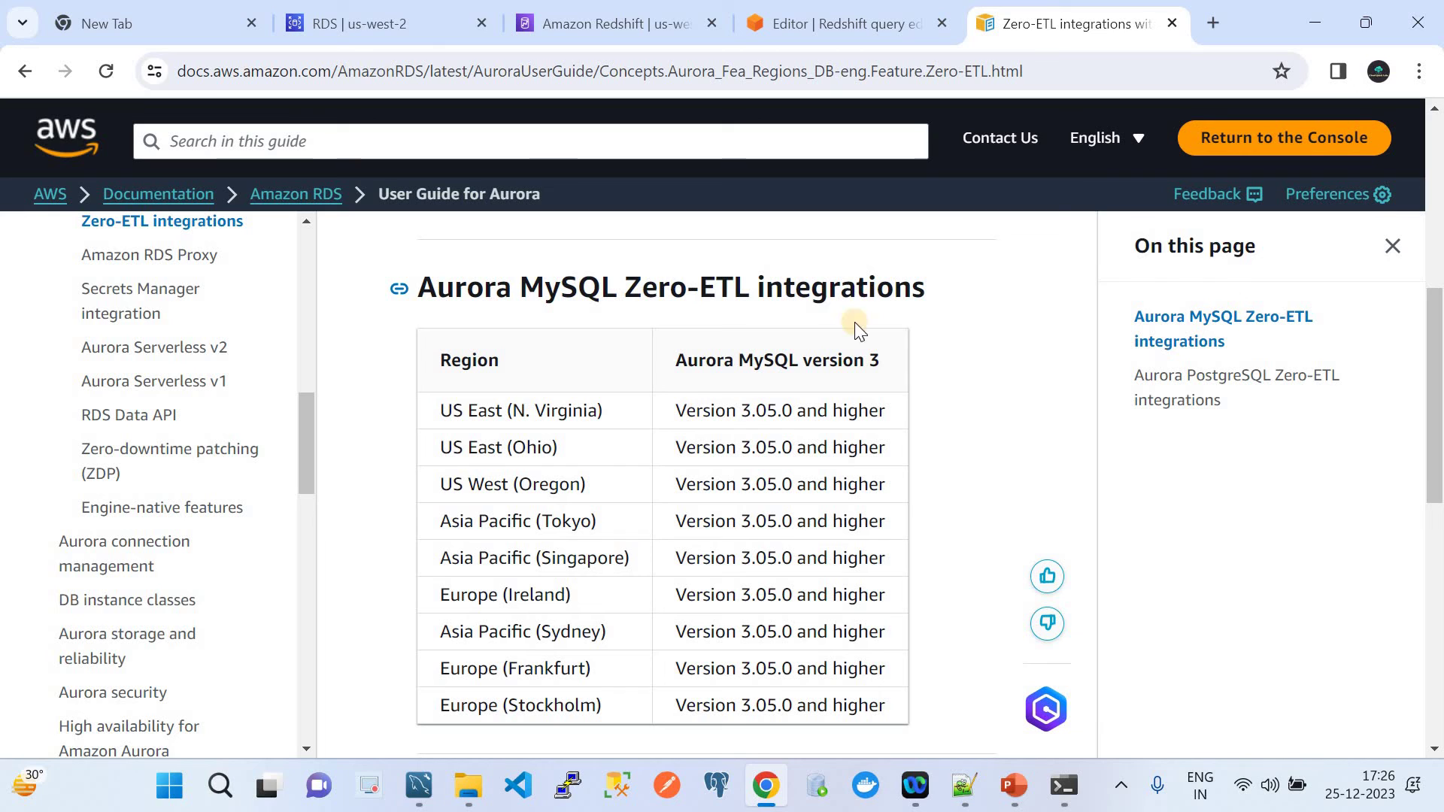
pyautogui.moveTo(442, 487); pyautogui.dragTo(905, 494)
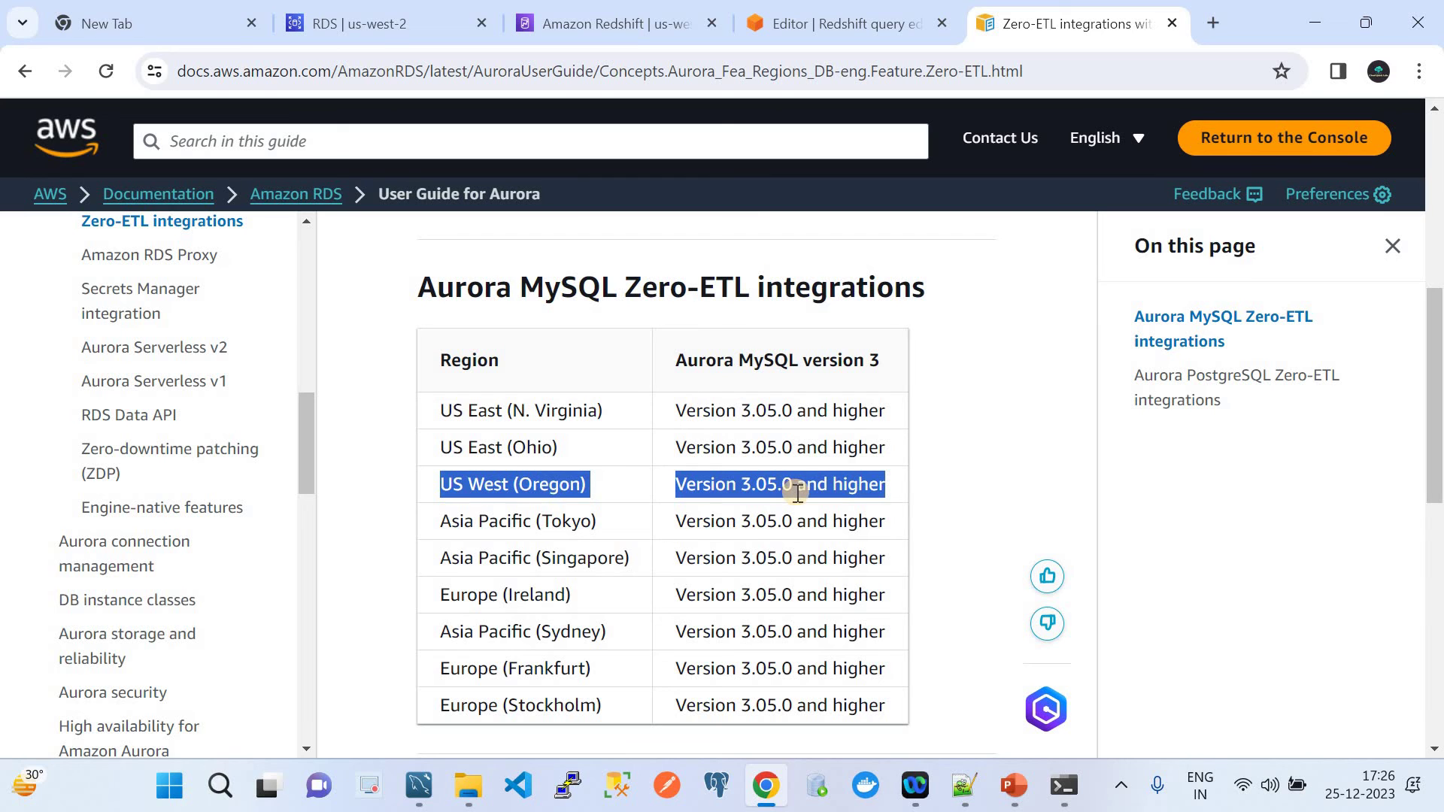
pyautogui.click(319, 25)
# Step: Review the available engine versions and choose Aurora MySQL 3.05.1 again for the new database
pyautogui.click(223, 227)
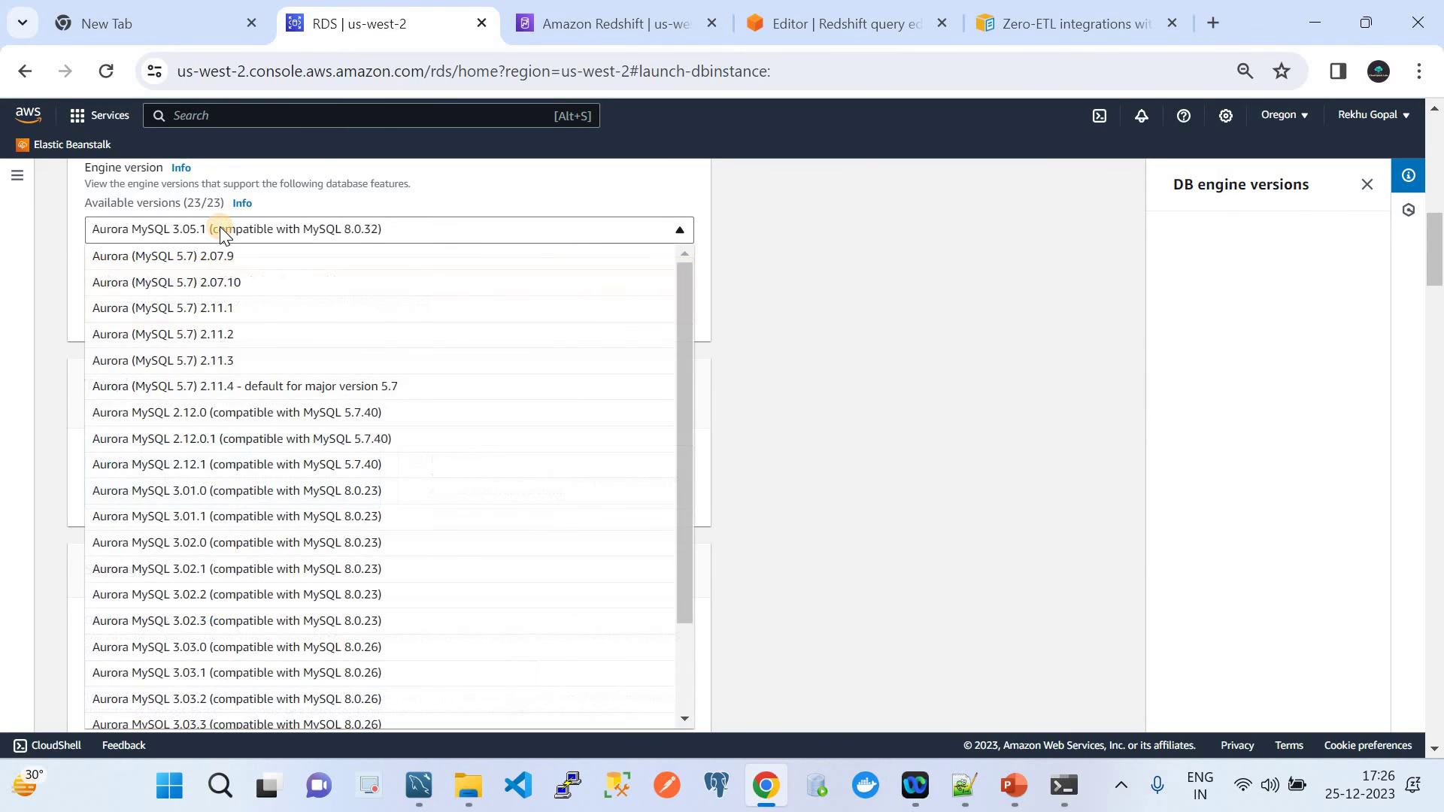
pyautogui.scroll(-2, 273, 549)
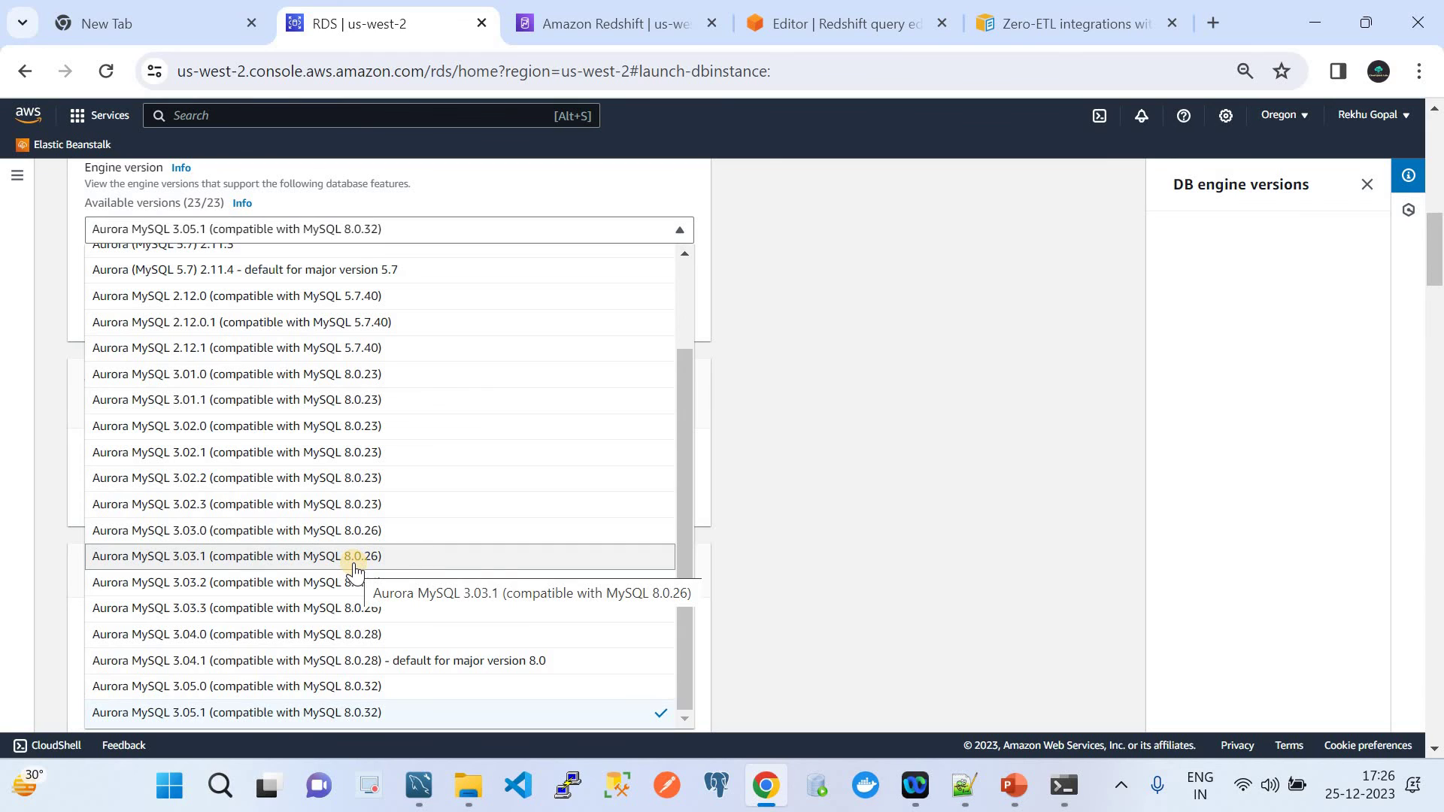
pyautogui.click(311, 720)
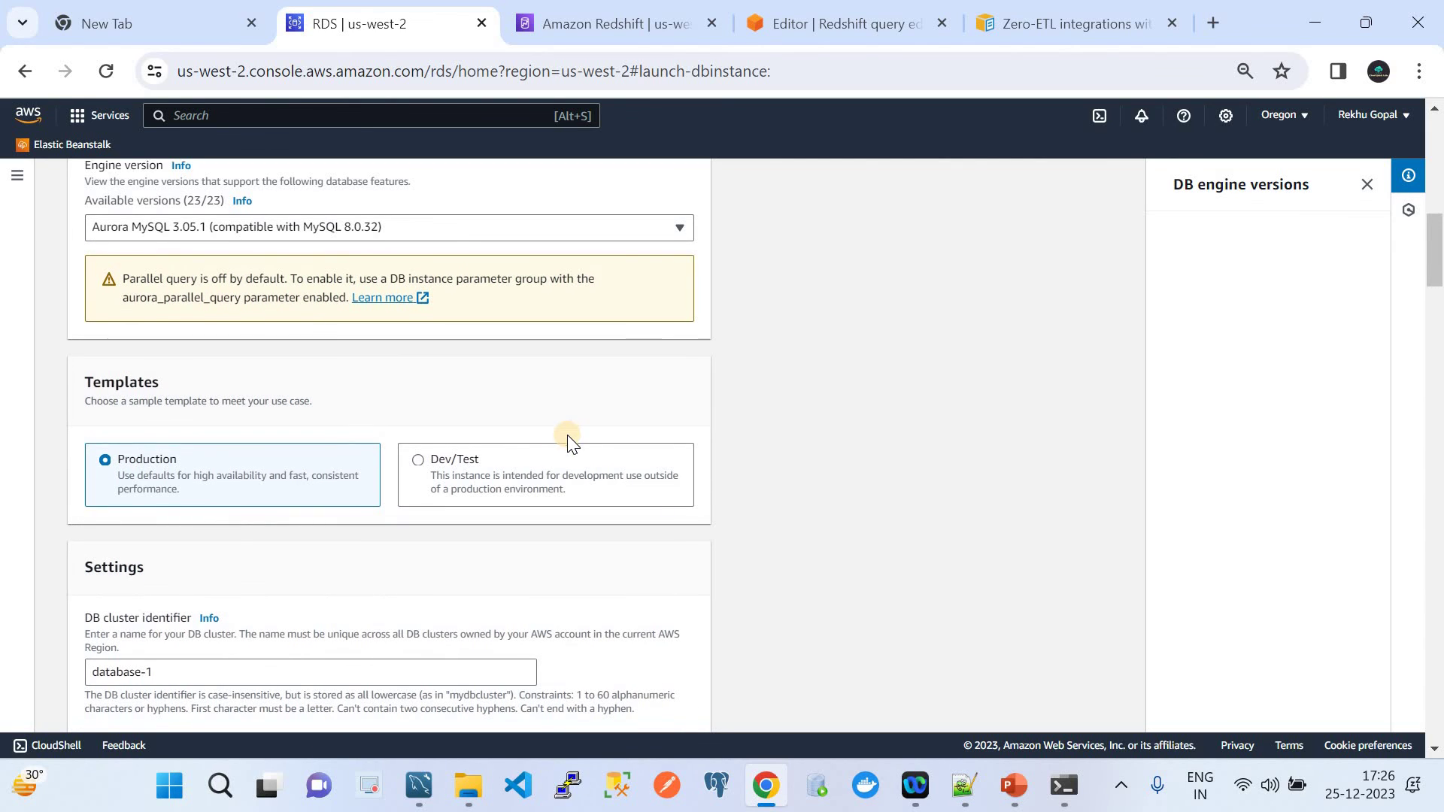
# Step: Replace the default DB cluster identifier with rdsinstancexyz
pyautogui.scroll(-3, 567, 434)
pyautogui.scroll(1, 567, 442)
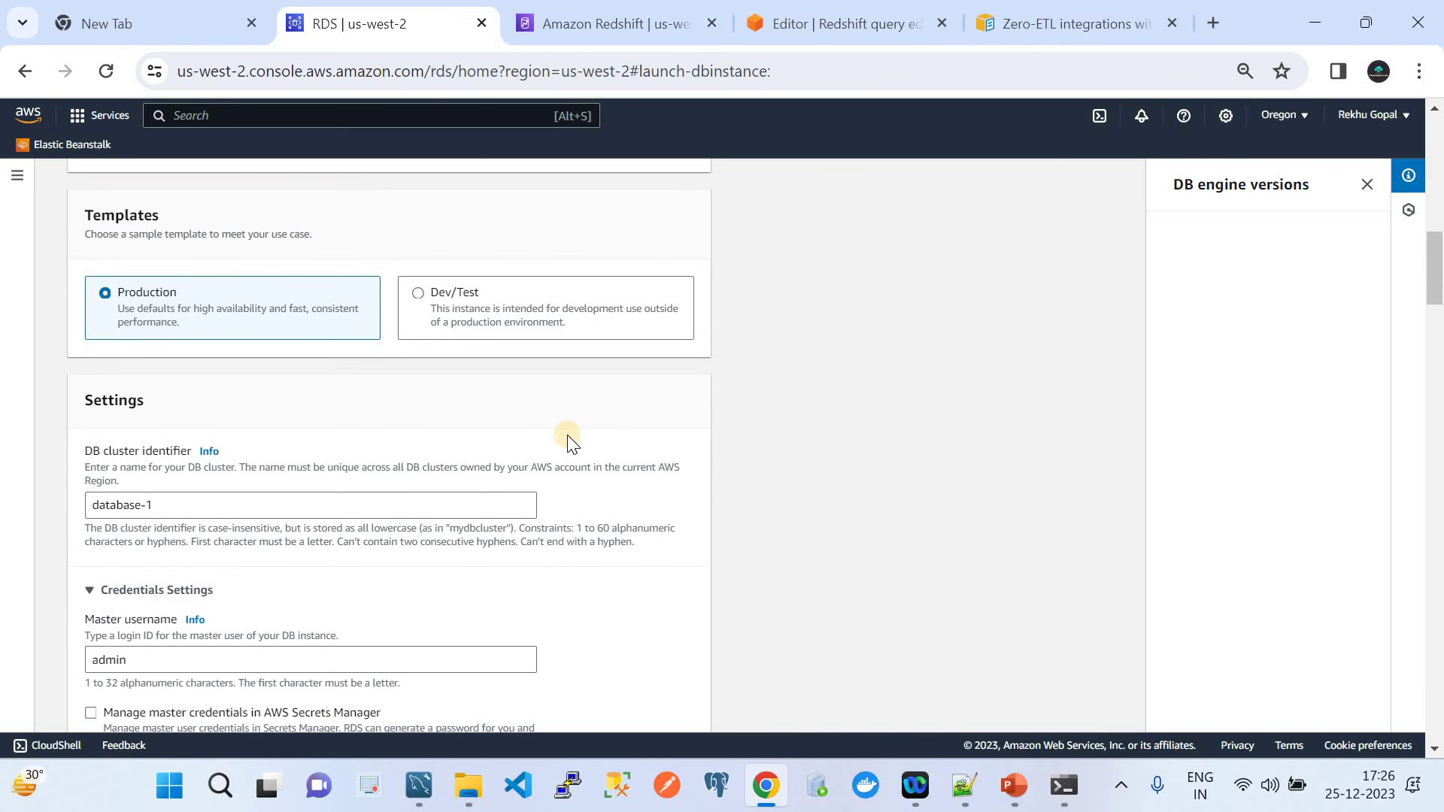
pyautogui.scroll(-2, 372, 467)
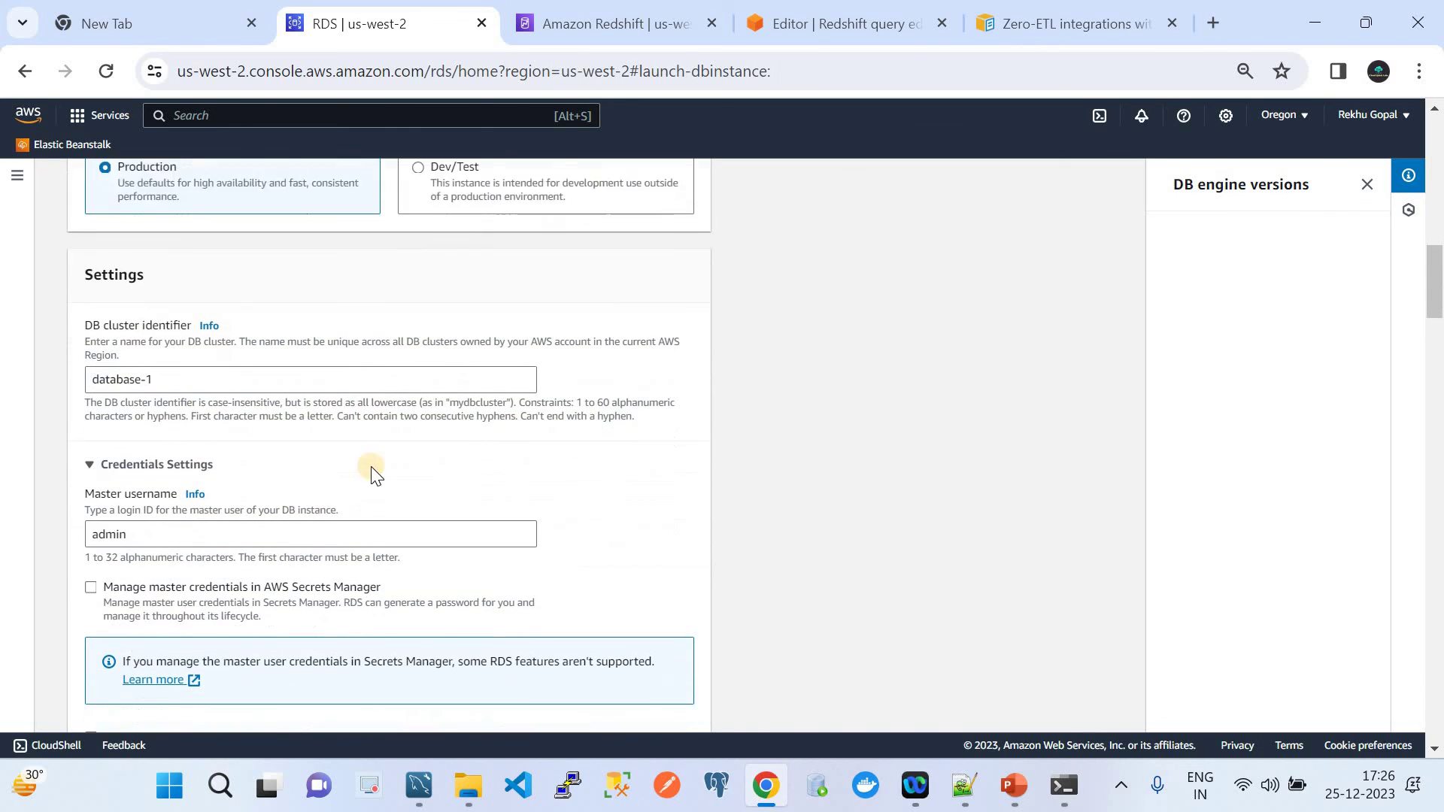
pyautogui.click(193, 355)
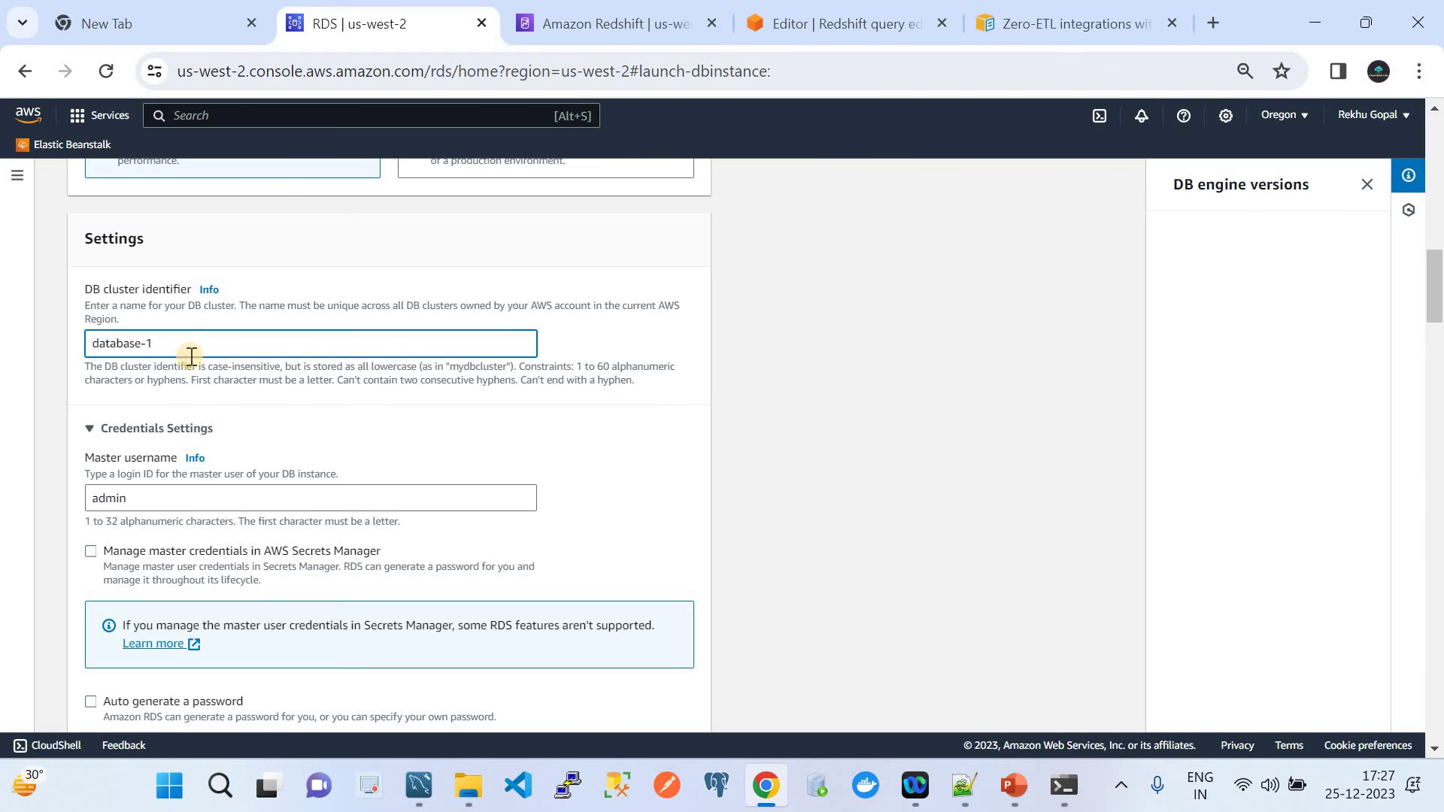
pyautogui.press('BackSpace')
pyautogui.press('BackSpace')
pyautogui.press('BackSpace')
pyautogui.press('BackSpace')
pyautogui.press('BackSpace')
pyautogui.press('BackSpace')
pyautogui.press('BackSpace')
pyautogui.press('BackSpace')
pyautogui.write('rdsinstancexyz')
# Step: Copy the master password from the Notepad++ note and enter it in the master password and confirmation fields
pyautogui.scroll(-3, 272, 437)
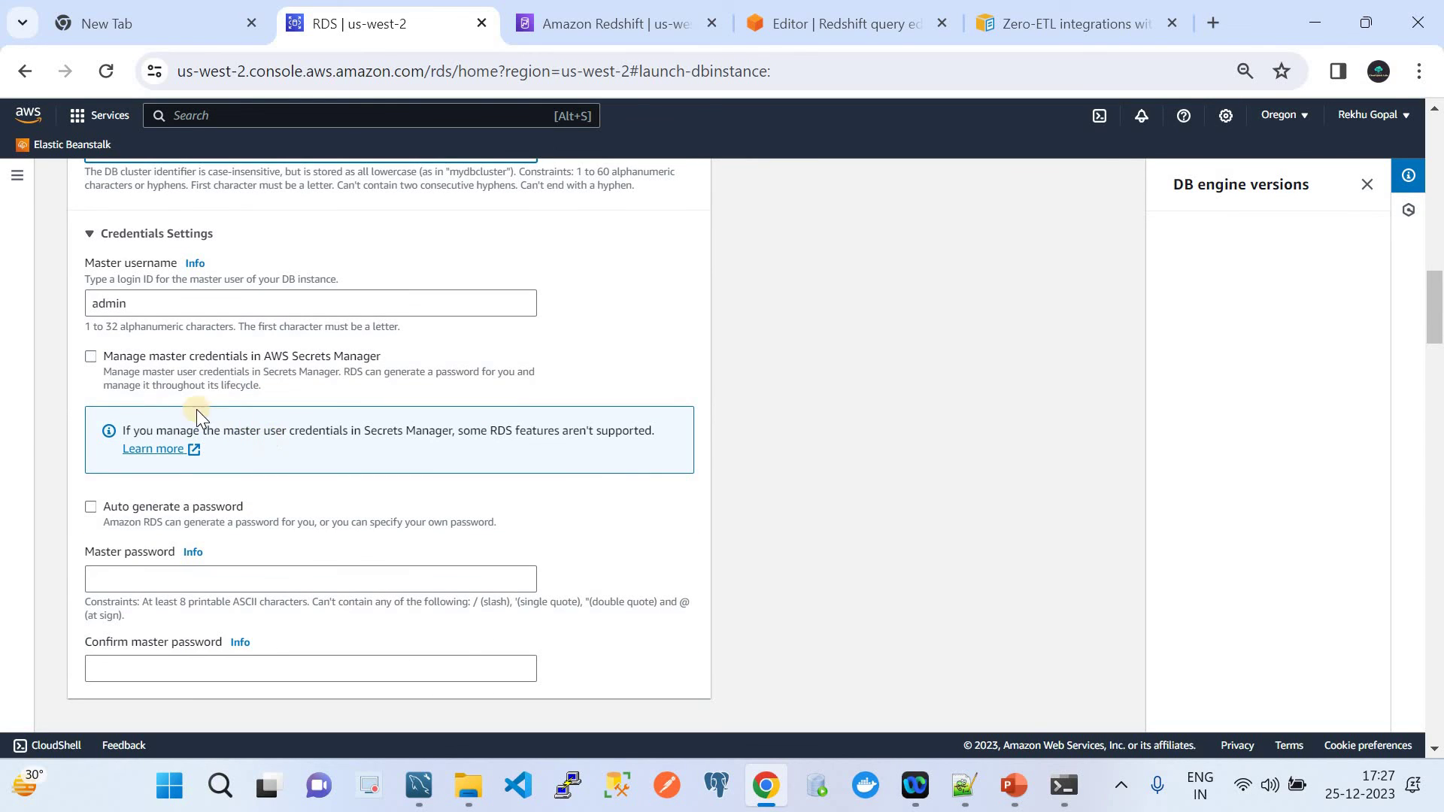
pyautogui.click(141, 571)
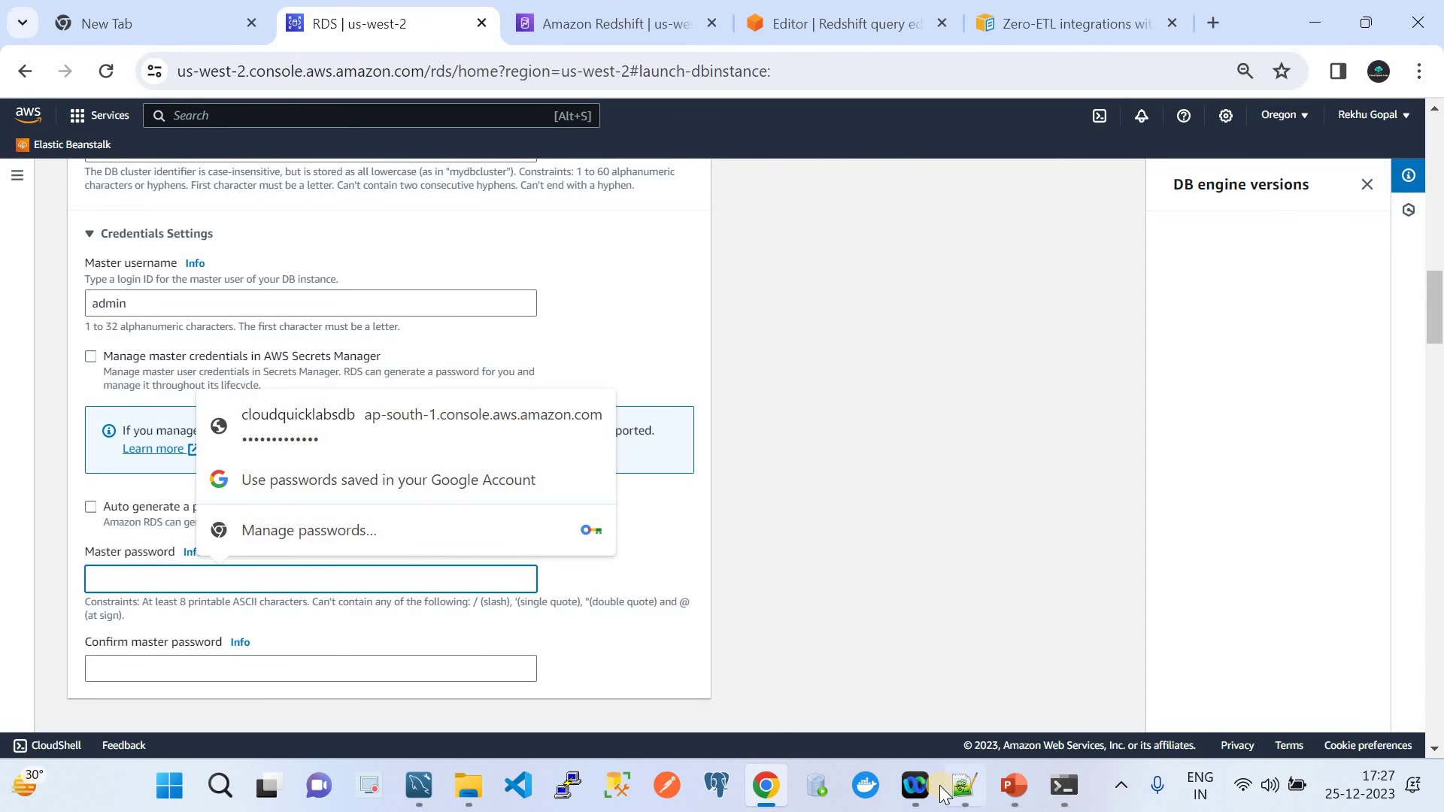
pyautogui.click(963, 786)
pyautogui.moveTo(158, 112); pyautogui.dragTo(37, 111)
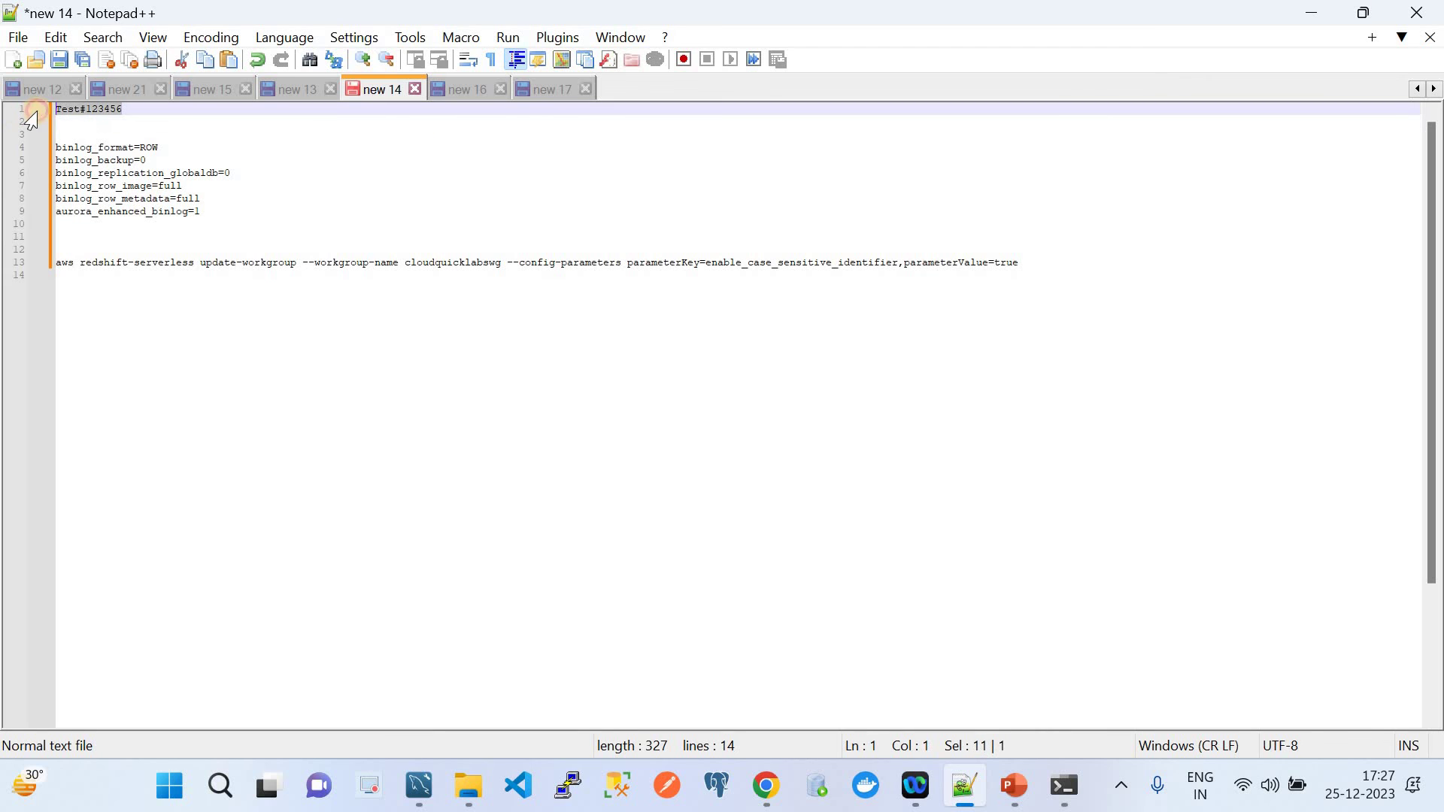
pyautogui.click(1310, 13)
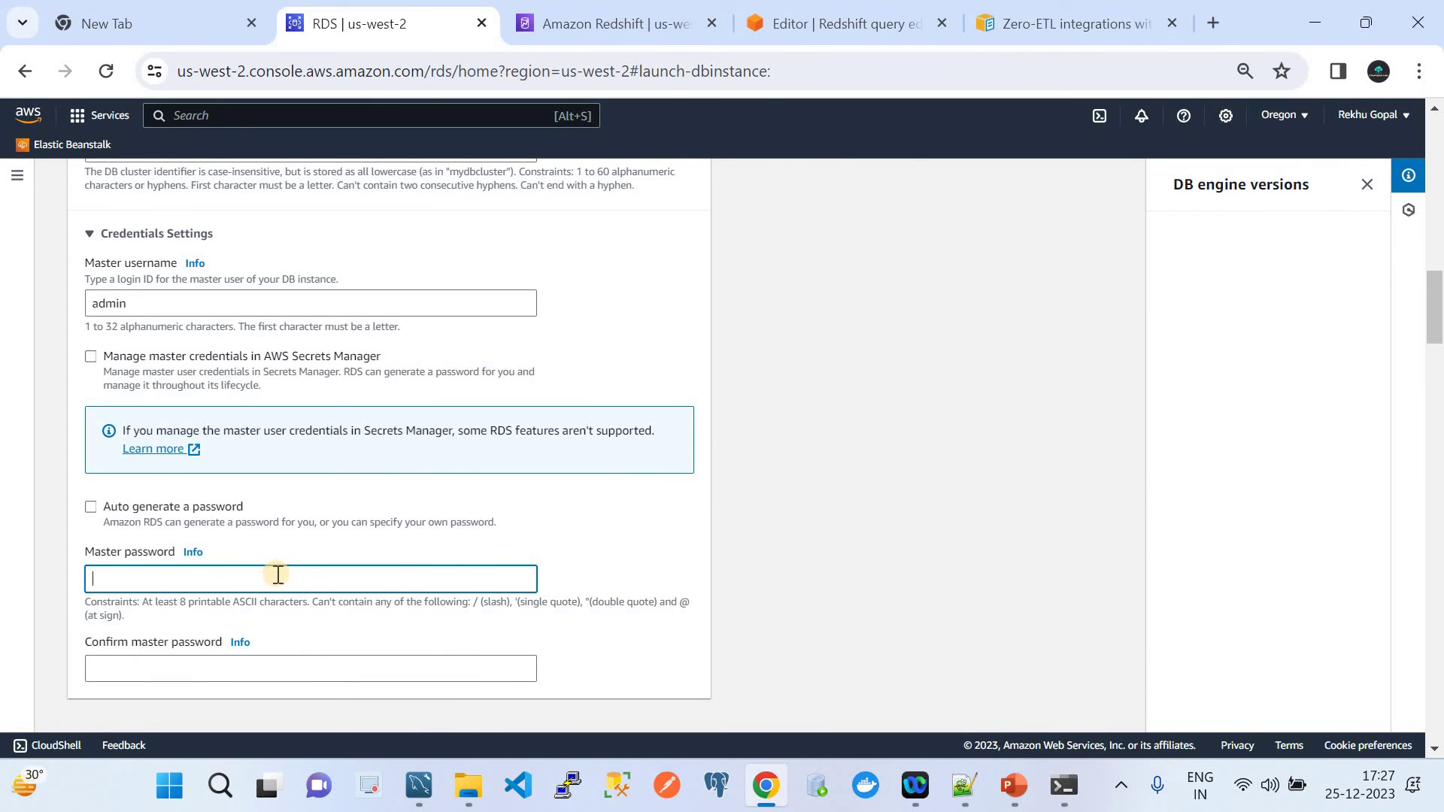
pyautogui.hotkey('ctrl', 'v')
pyautogui.click(216, 671)
pyautogui.hotkey('ctrl', 'v')
# Step: Choose burstable classes for the DB instance and opt not to create an Aurora Replica
pyautogui.scroll(-5, 217, 671)
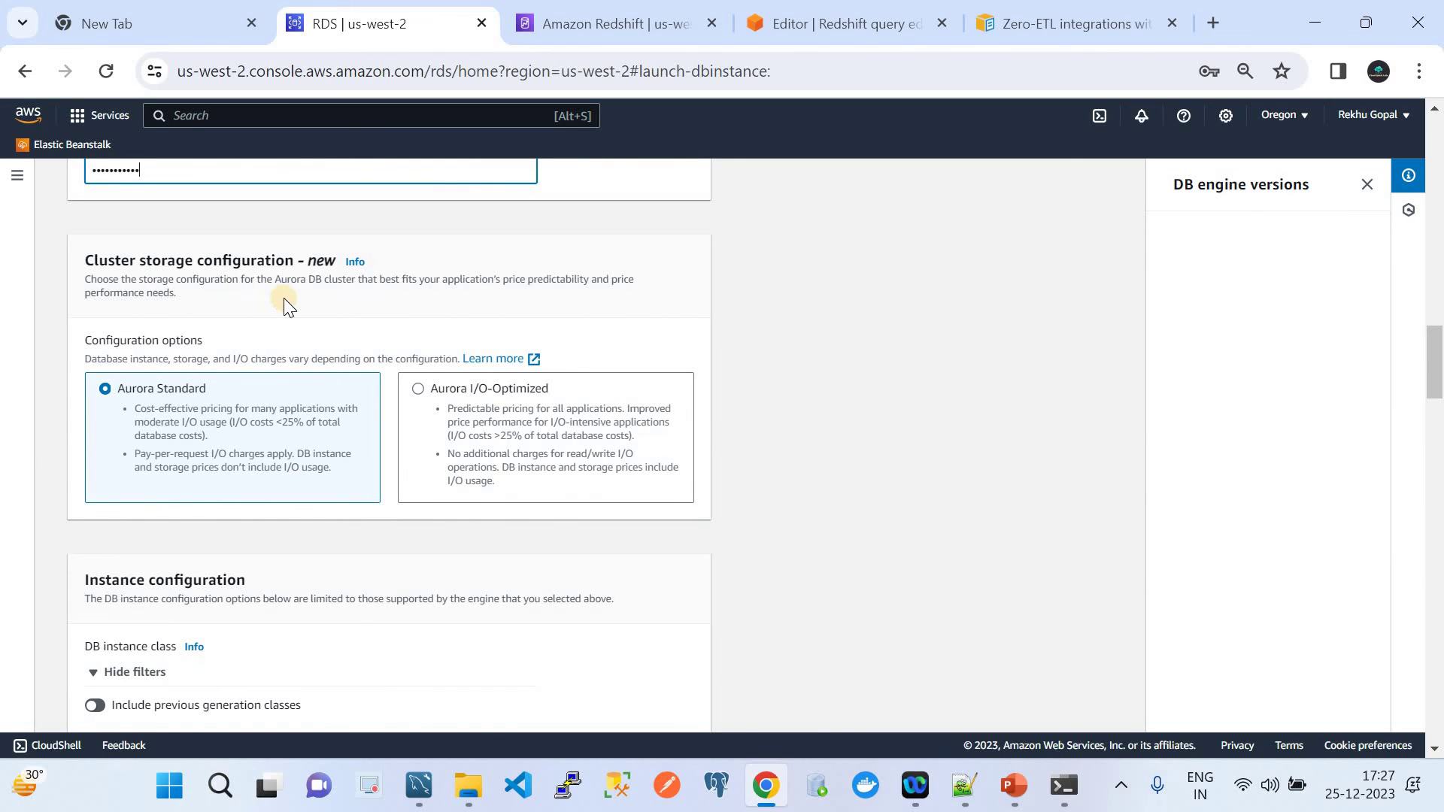
pyautogui.scroll(-3, 183, 406)
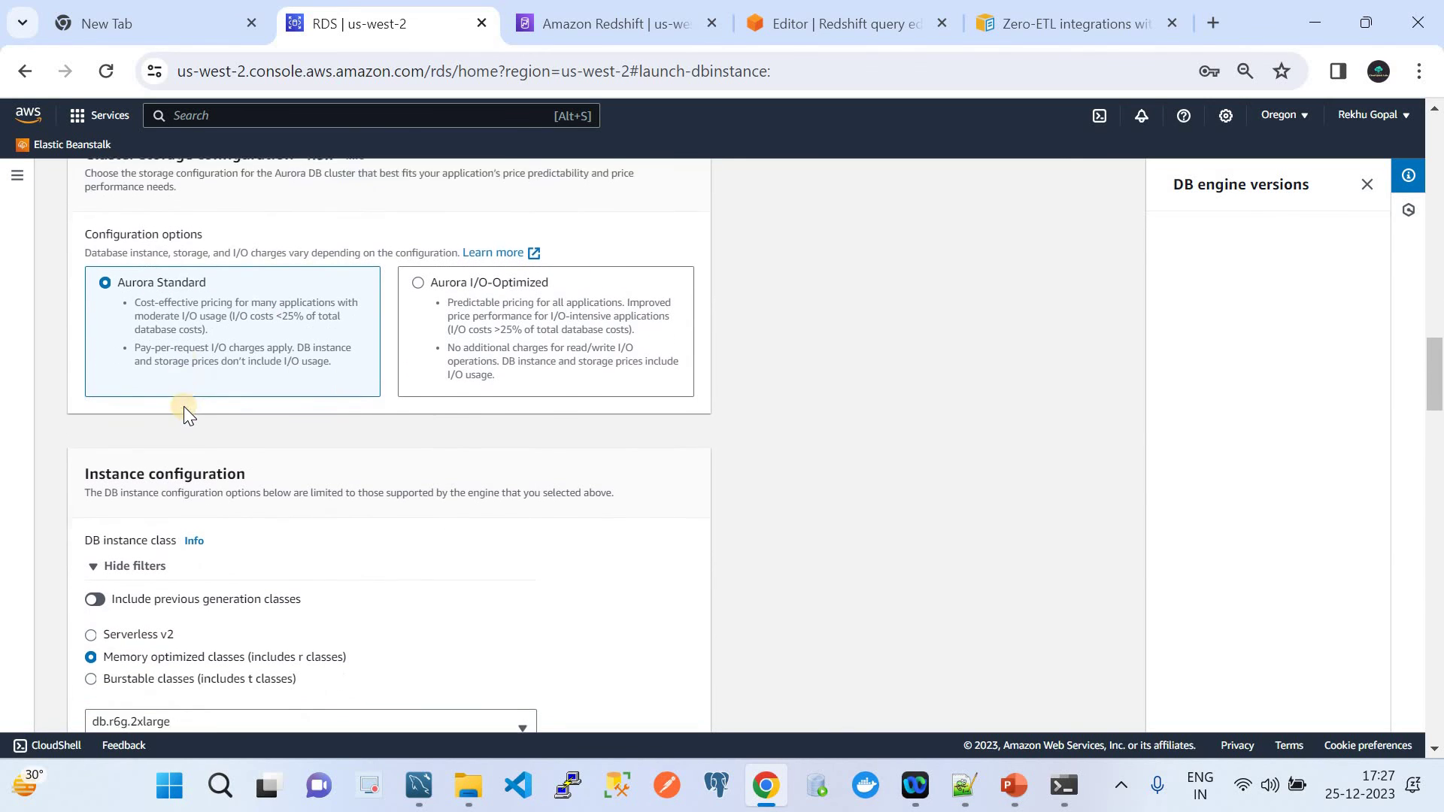
pyautogui.scroll(-1, 184, 406)
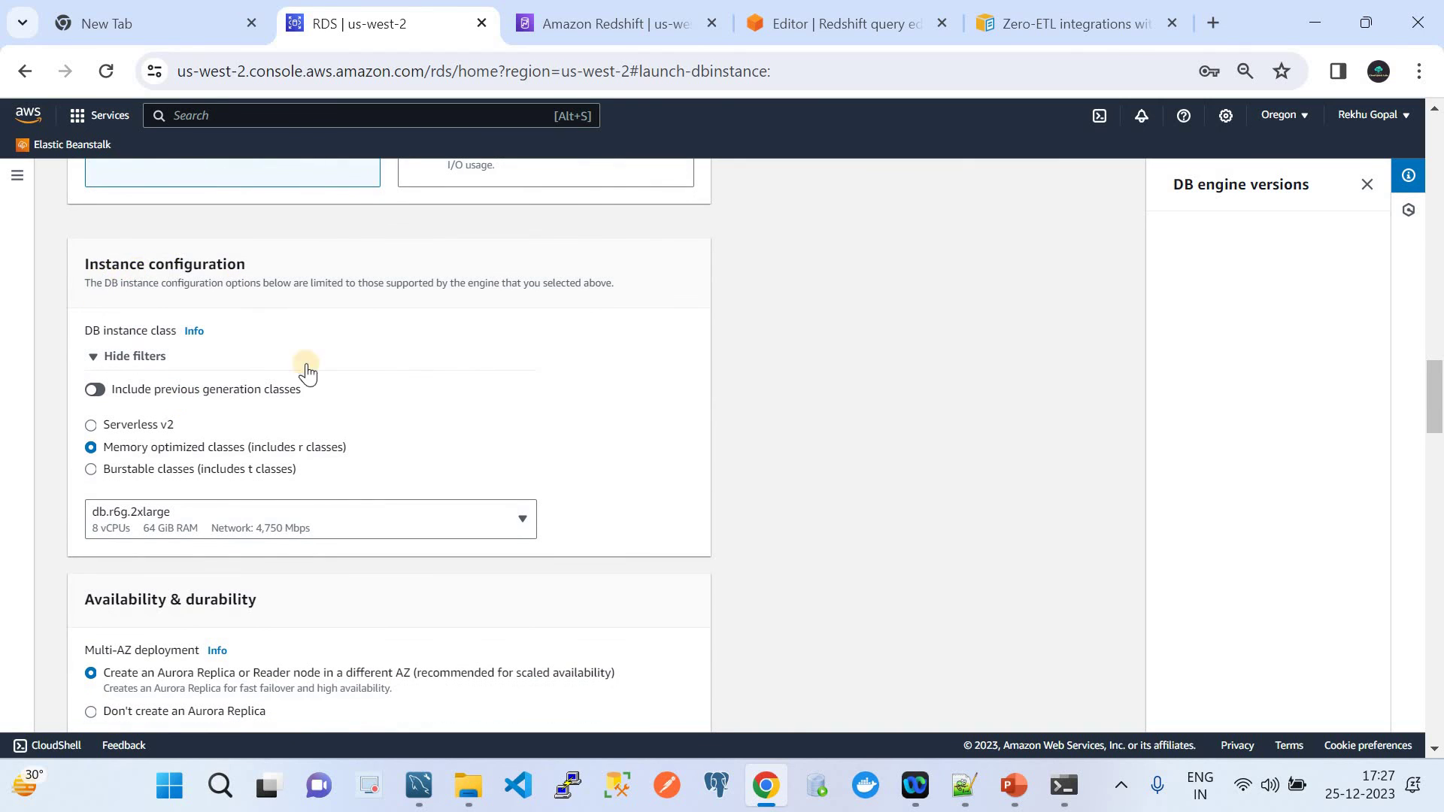
pyautogui.scroll(-1, 319, 399)
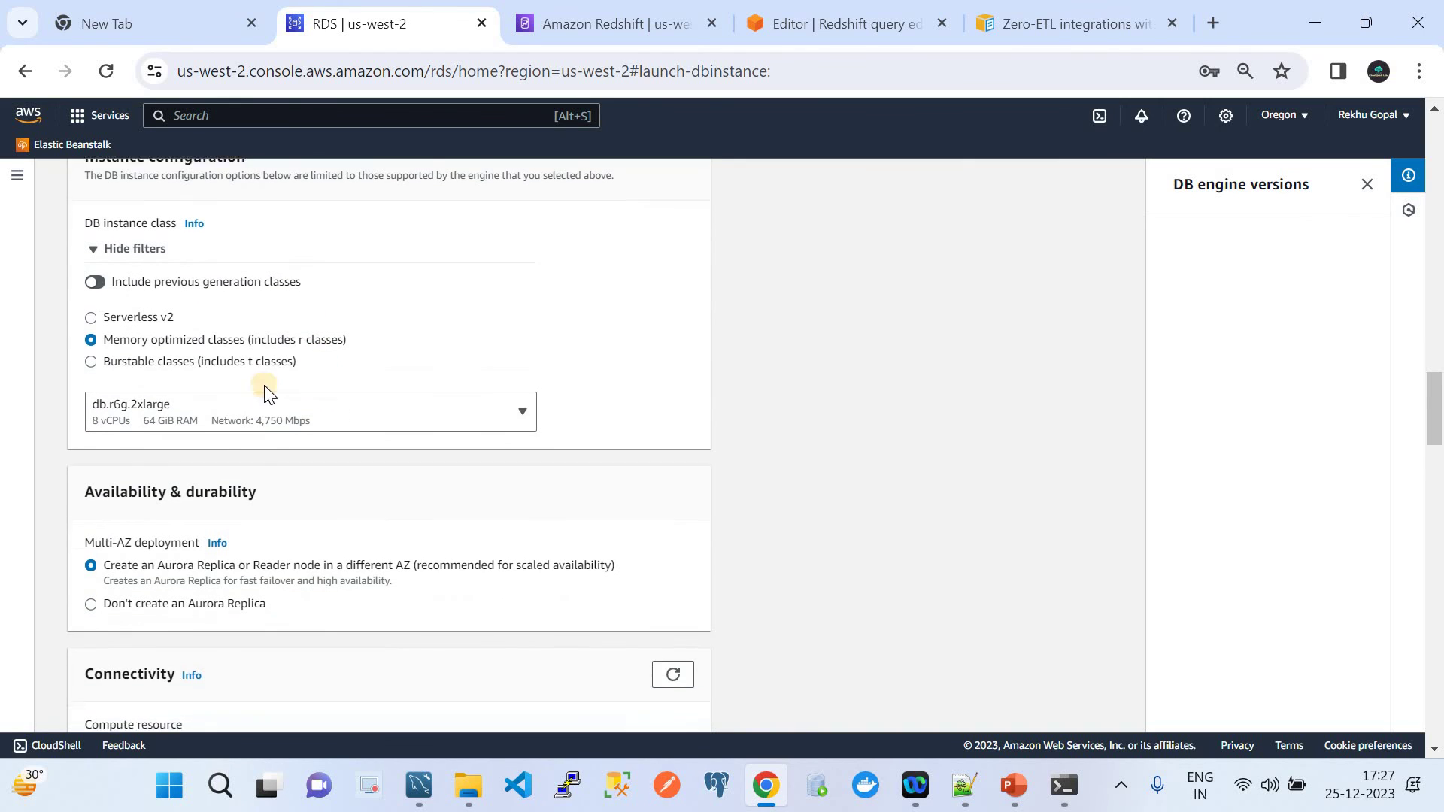
pyautogui.click(118, 361)
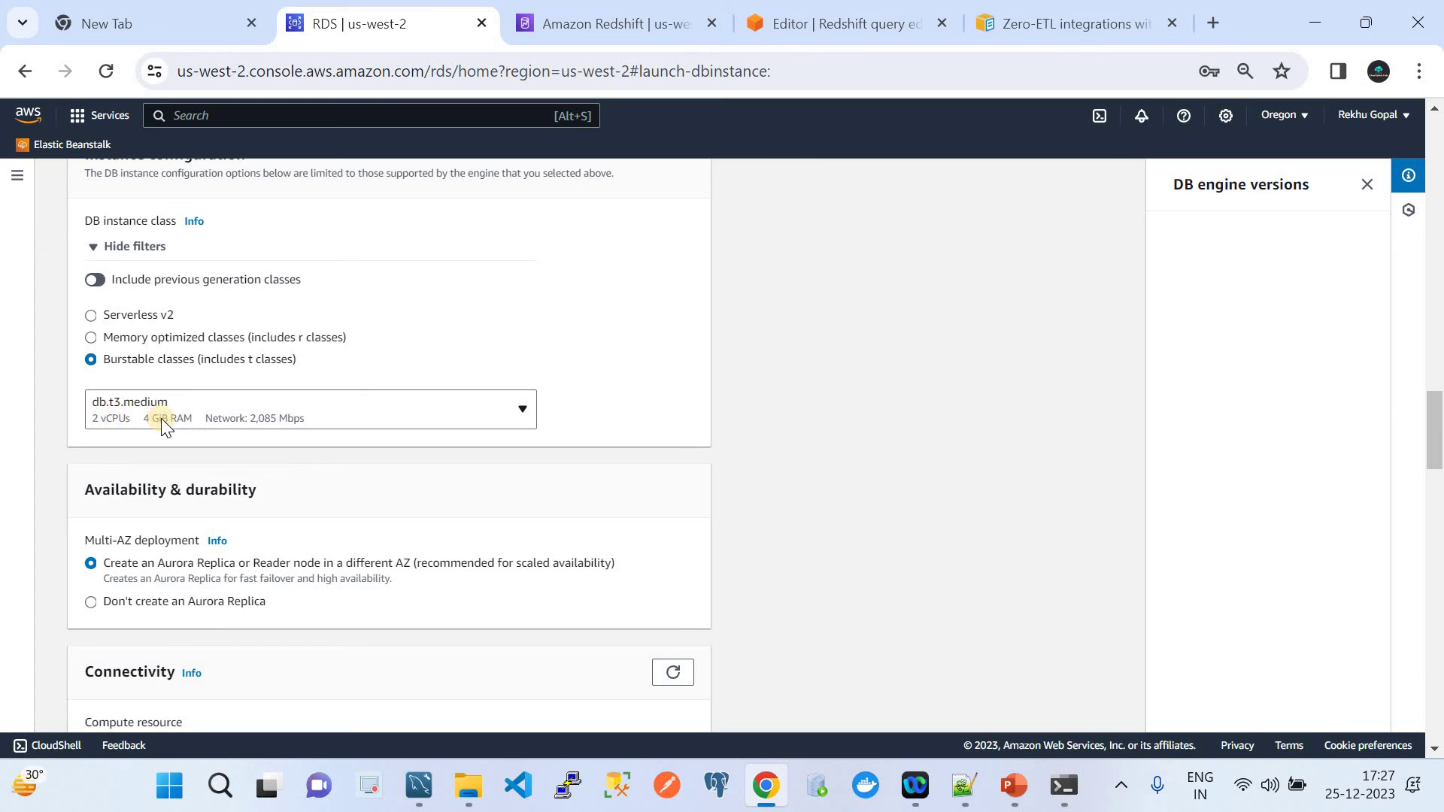
pyautogui.scroll(-2, 196, 422)
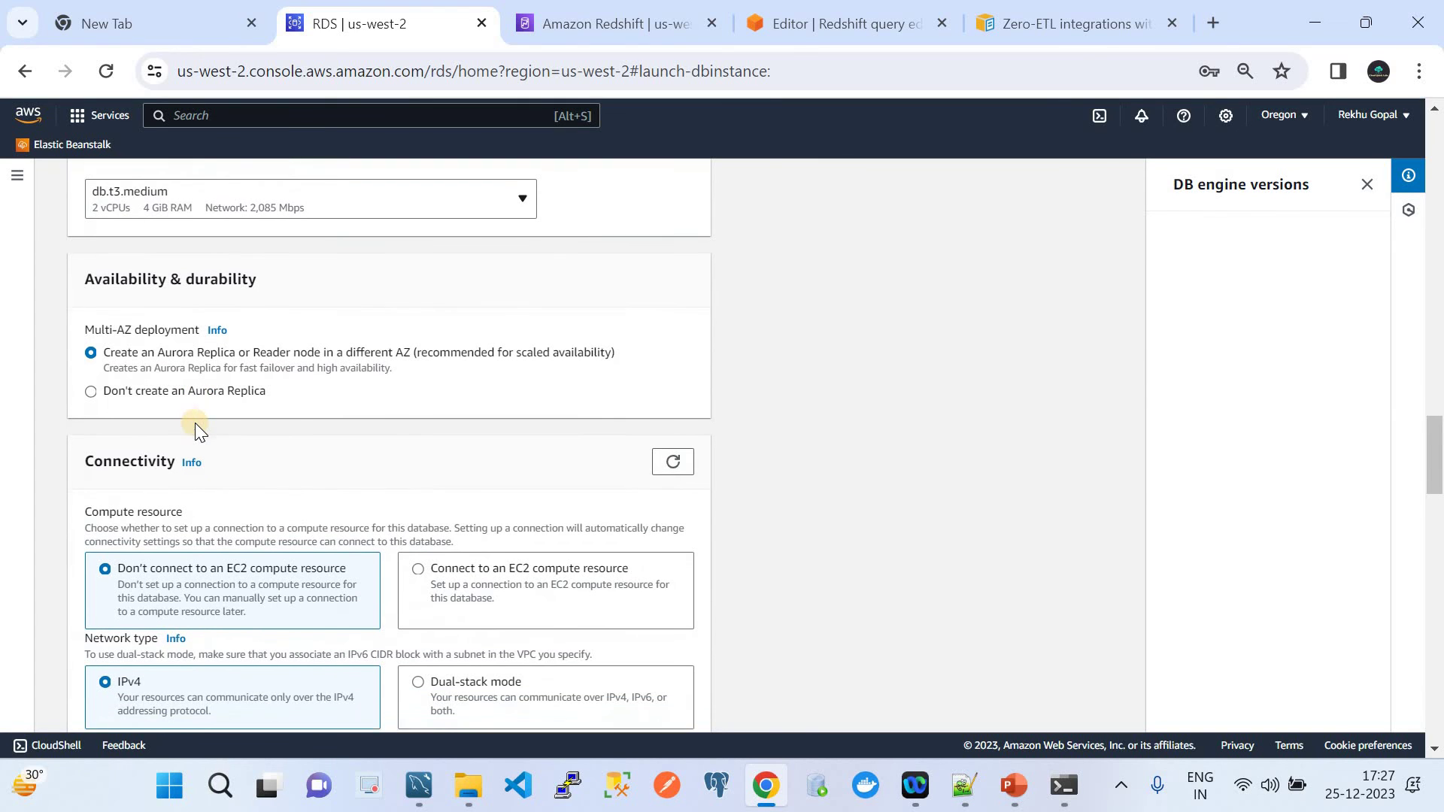
pyautogui.click(106, 388)
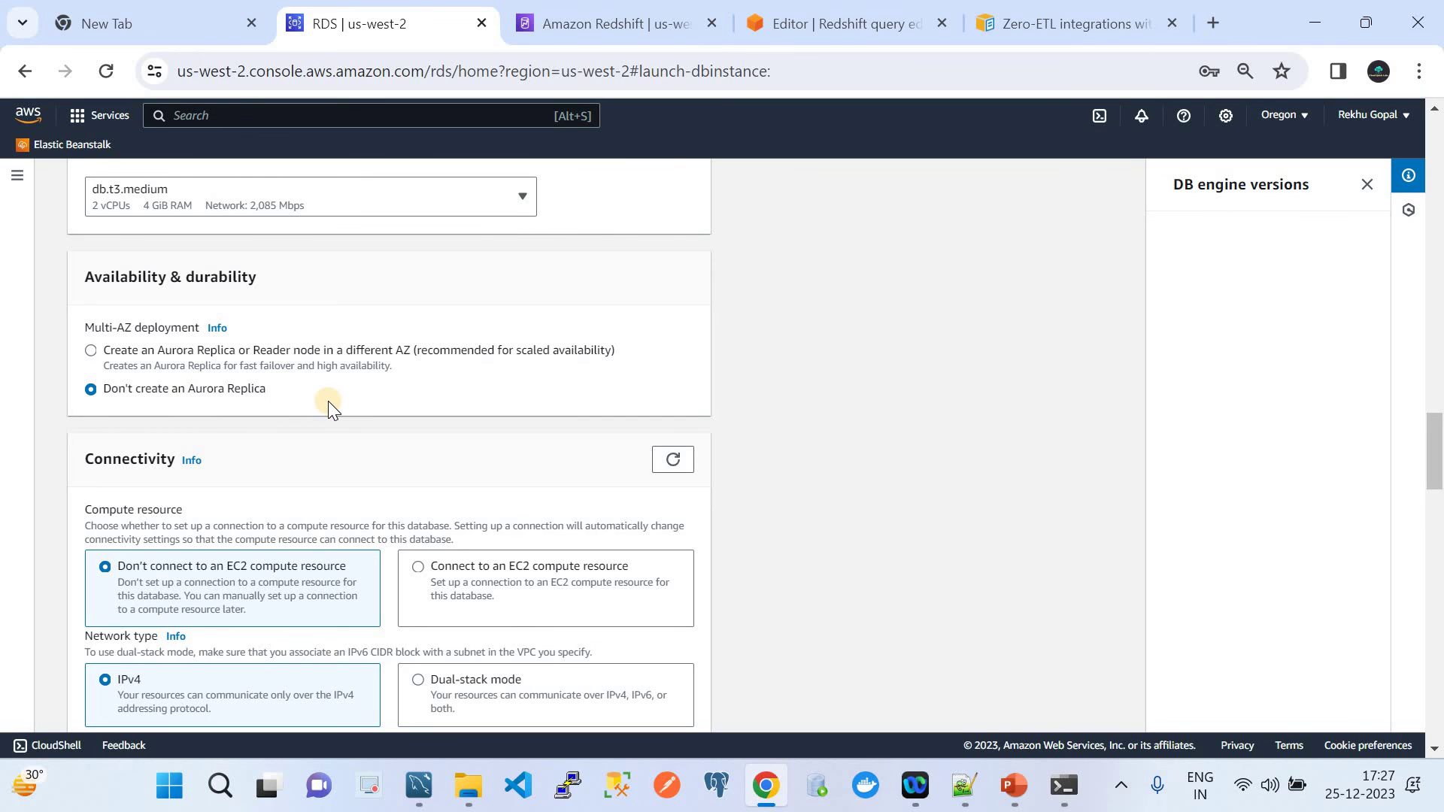
# Step: Enable public access for the database cluster in the connectivity settings
pyautogui.scroll(-3, 328, 400)
pyautogui.scroll(-1, 328, 400)
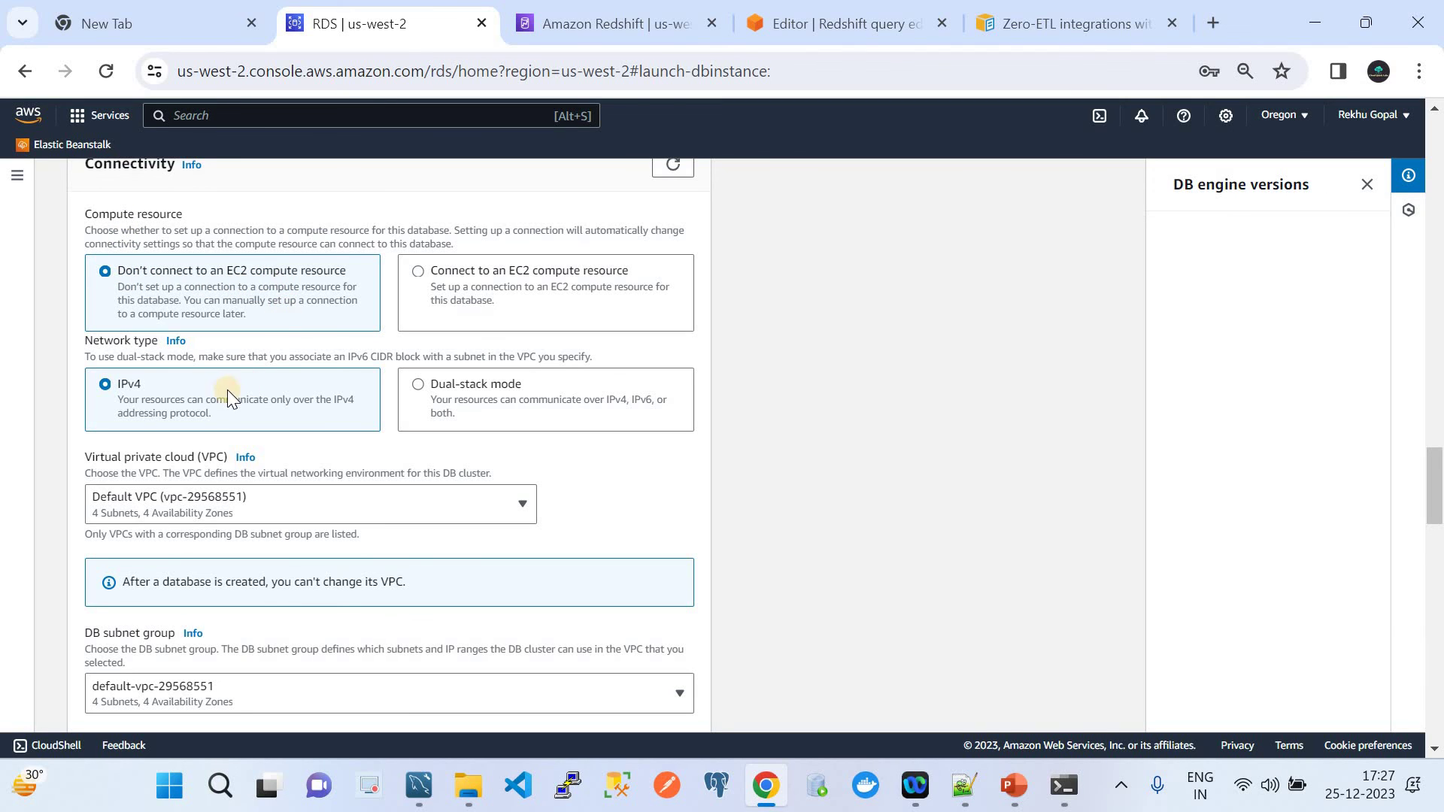
pyautogui.scroll(-1, 218, 392)
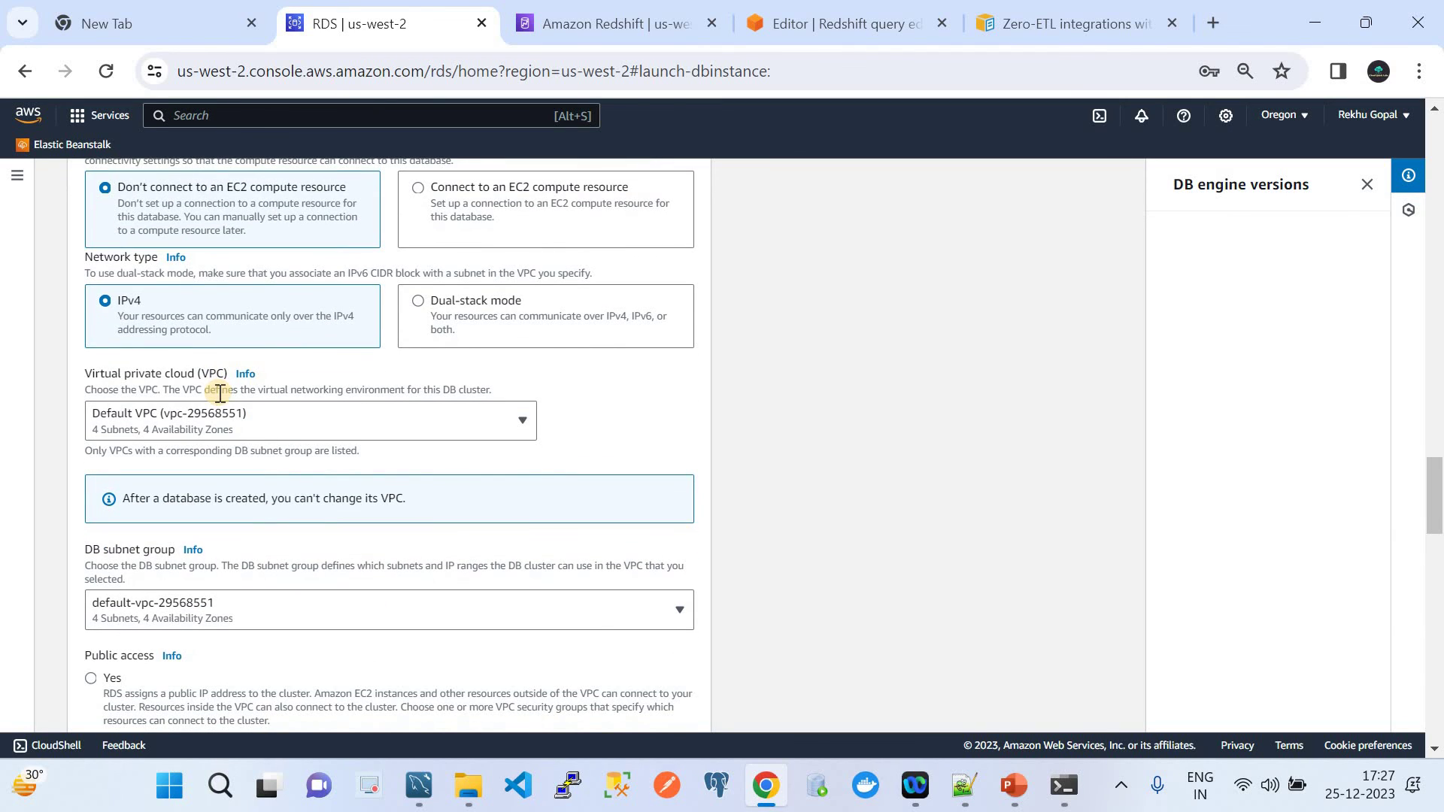
pyautogui.scroll(-1, 218, 392)
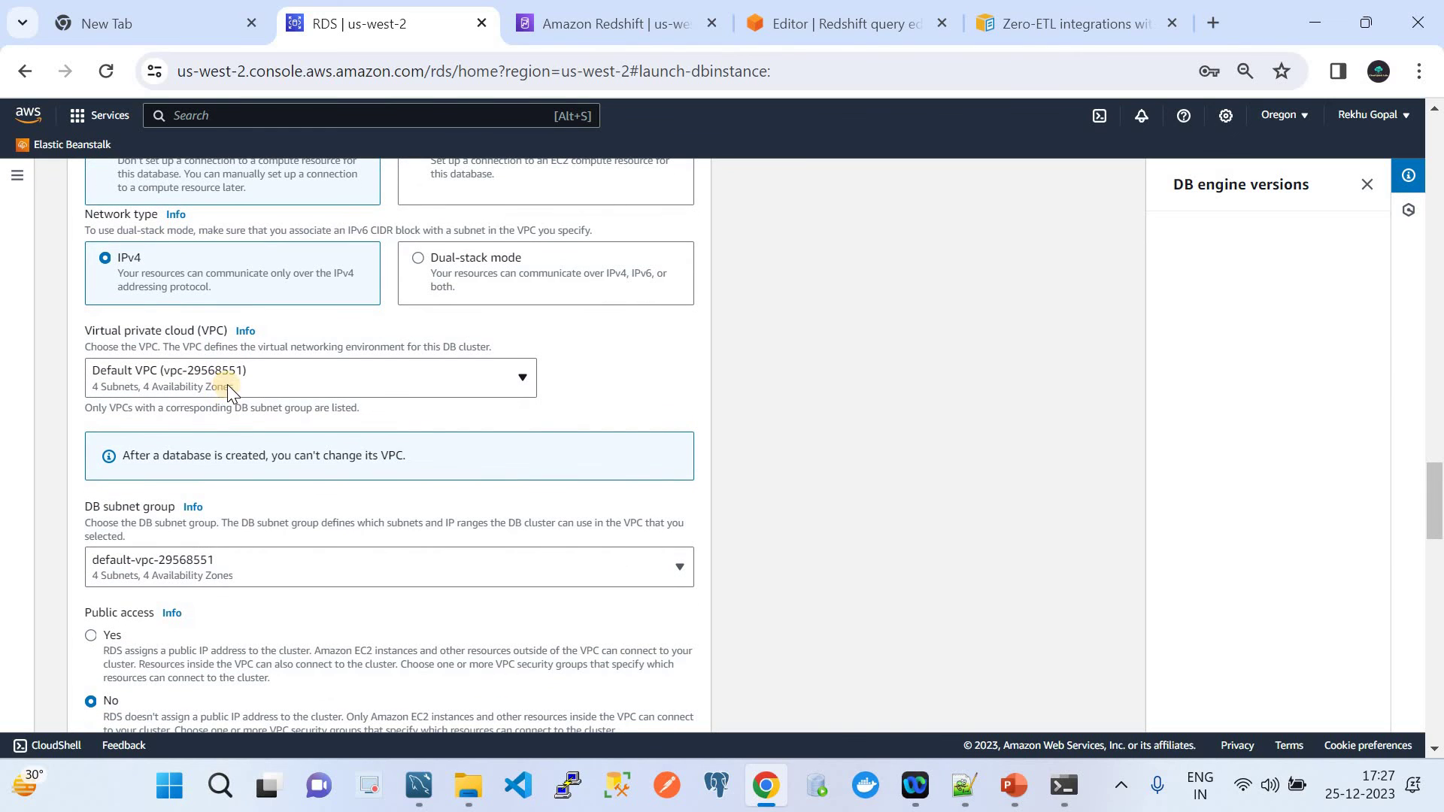
pyautogui.scroll(-4, 213, 528)
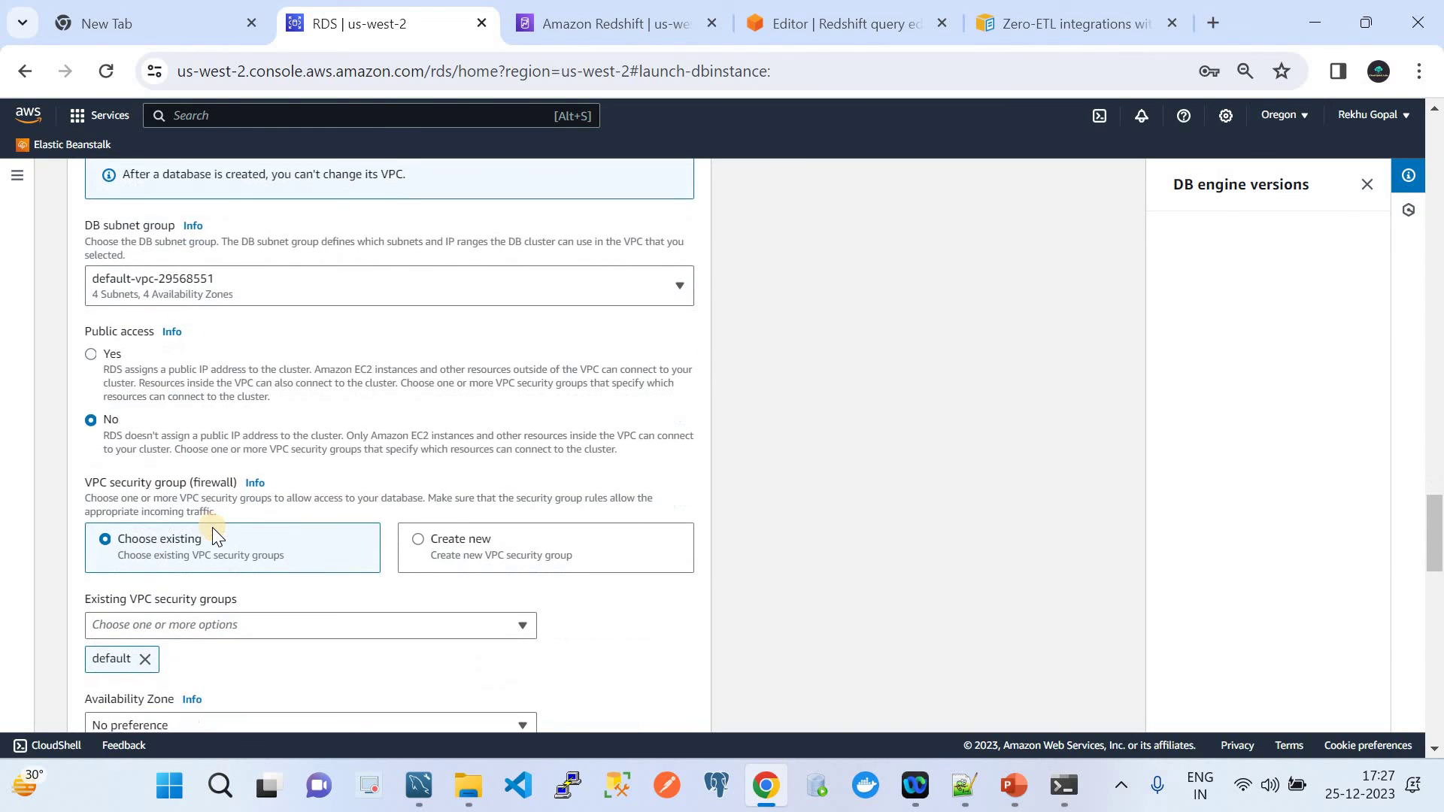
pyautogui.click(91, 333)
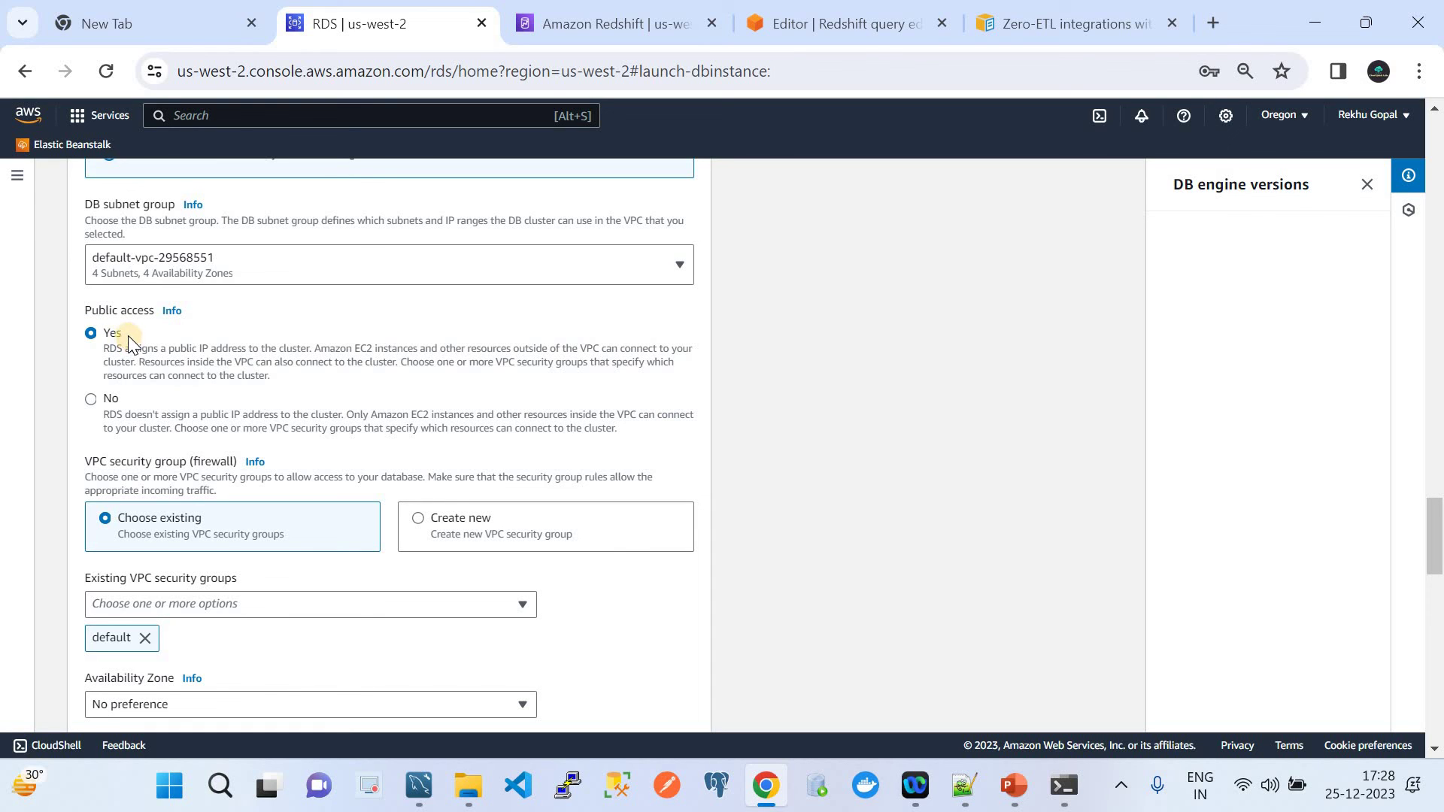
pyautogui.scroll(-2, 185, 378)
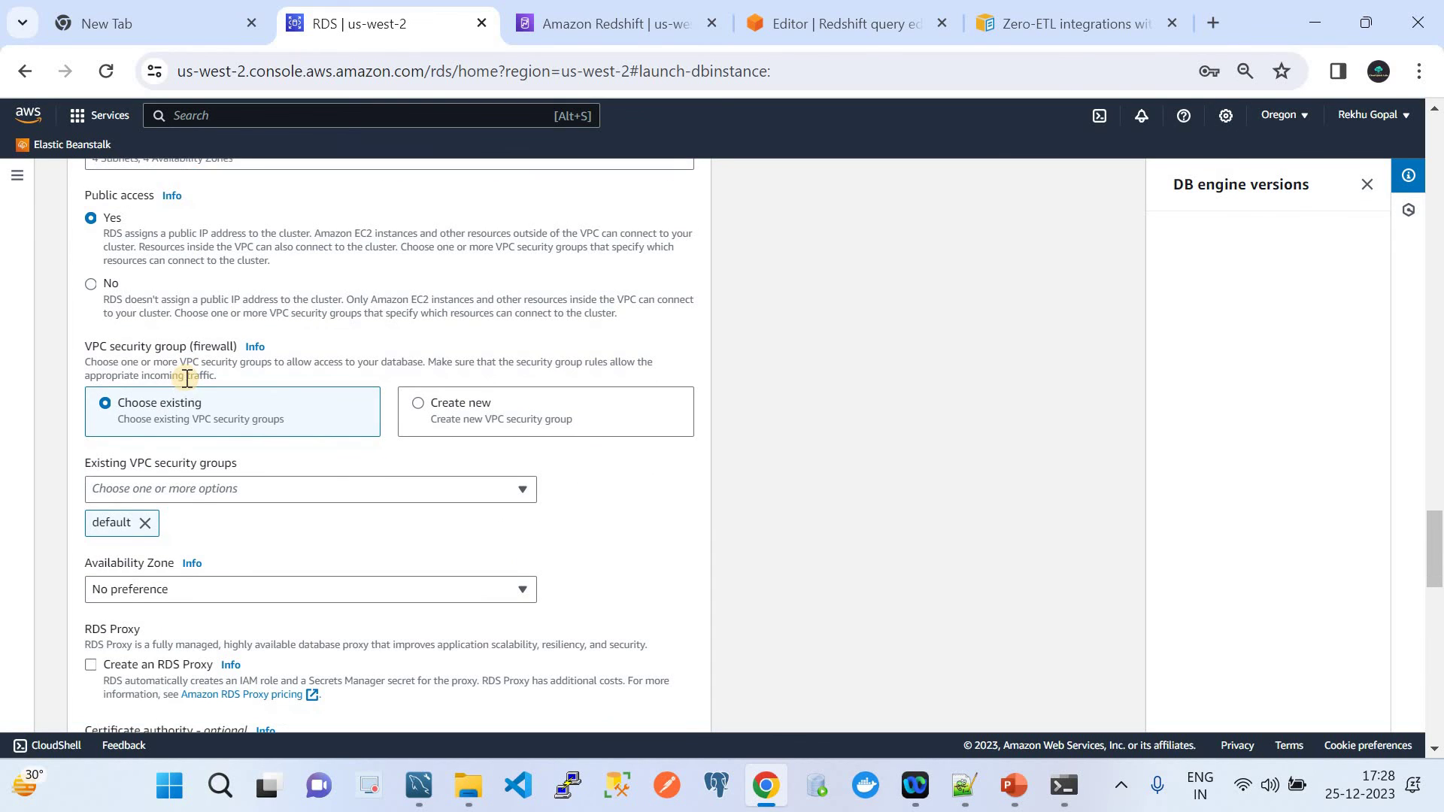
pyautogui.scroll(-1, 185, 377)
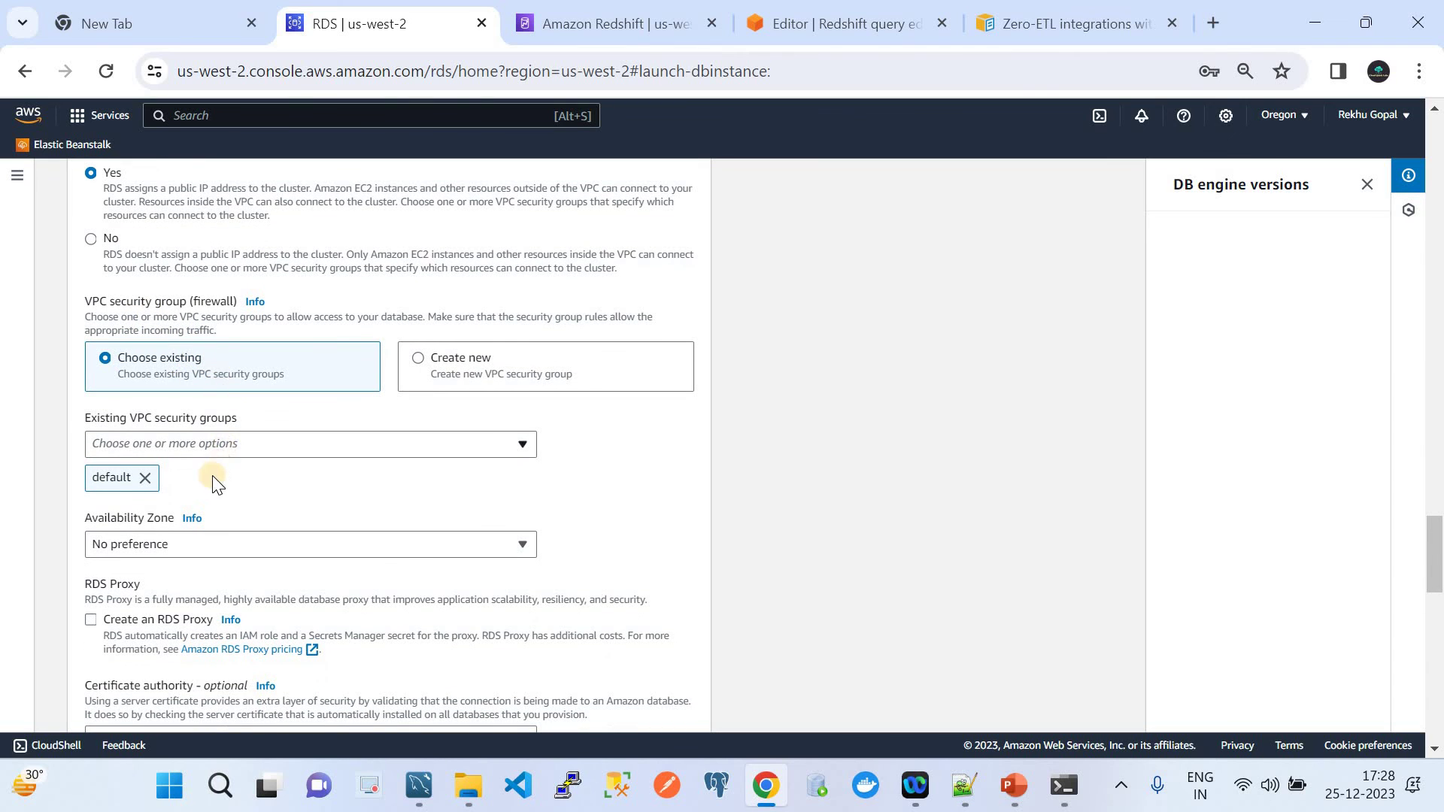
# Step: Turn off Enhanced monitoring for the database and cancel the database creation form
pyautogui.scroll(-2, 211, 485)
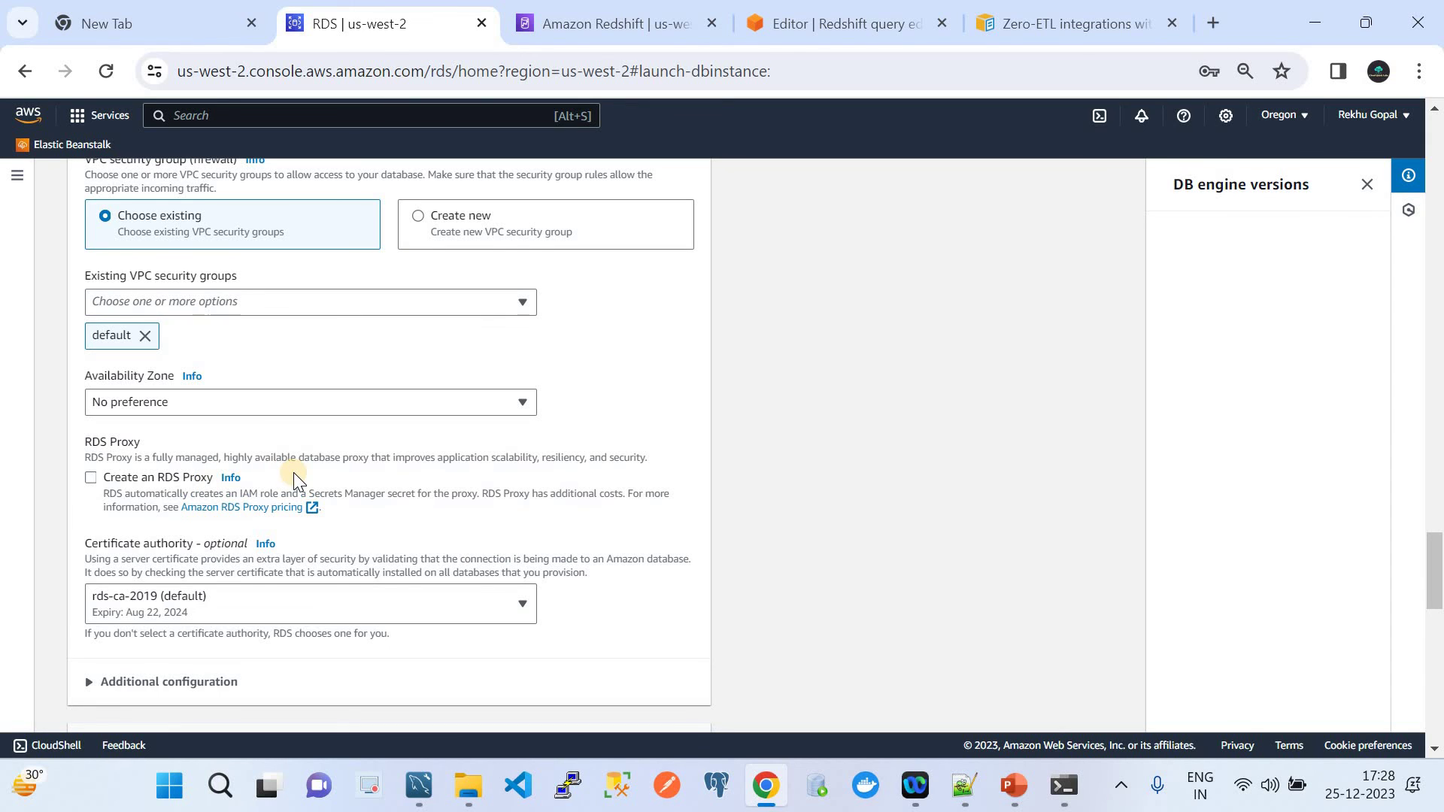
pyautogui.scroll(-1, 293, 473)
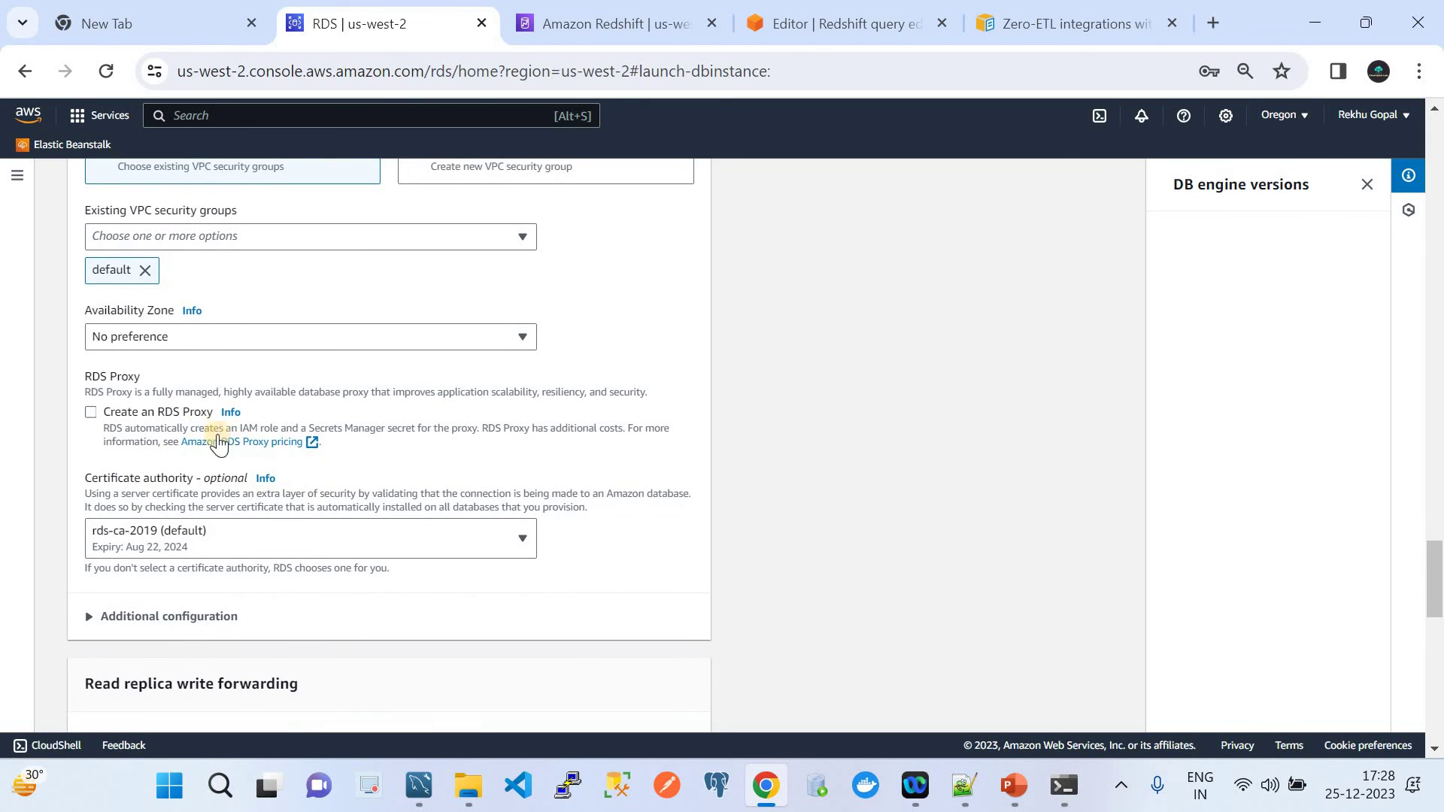
pyautogui.scroll(-6, 195, 575)
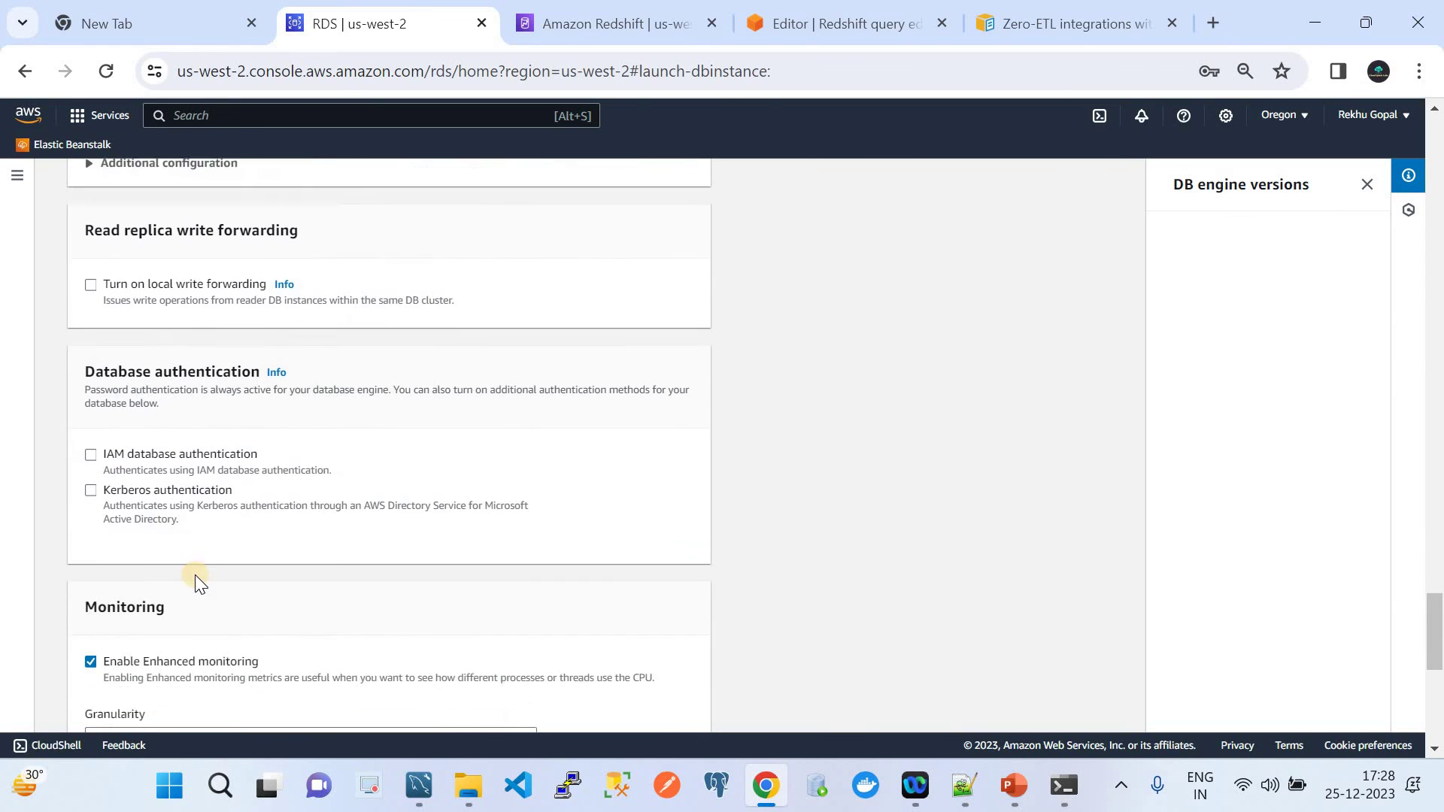
pyautogui.scroll(-1, 196, 574)
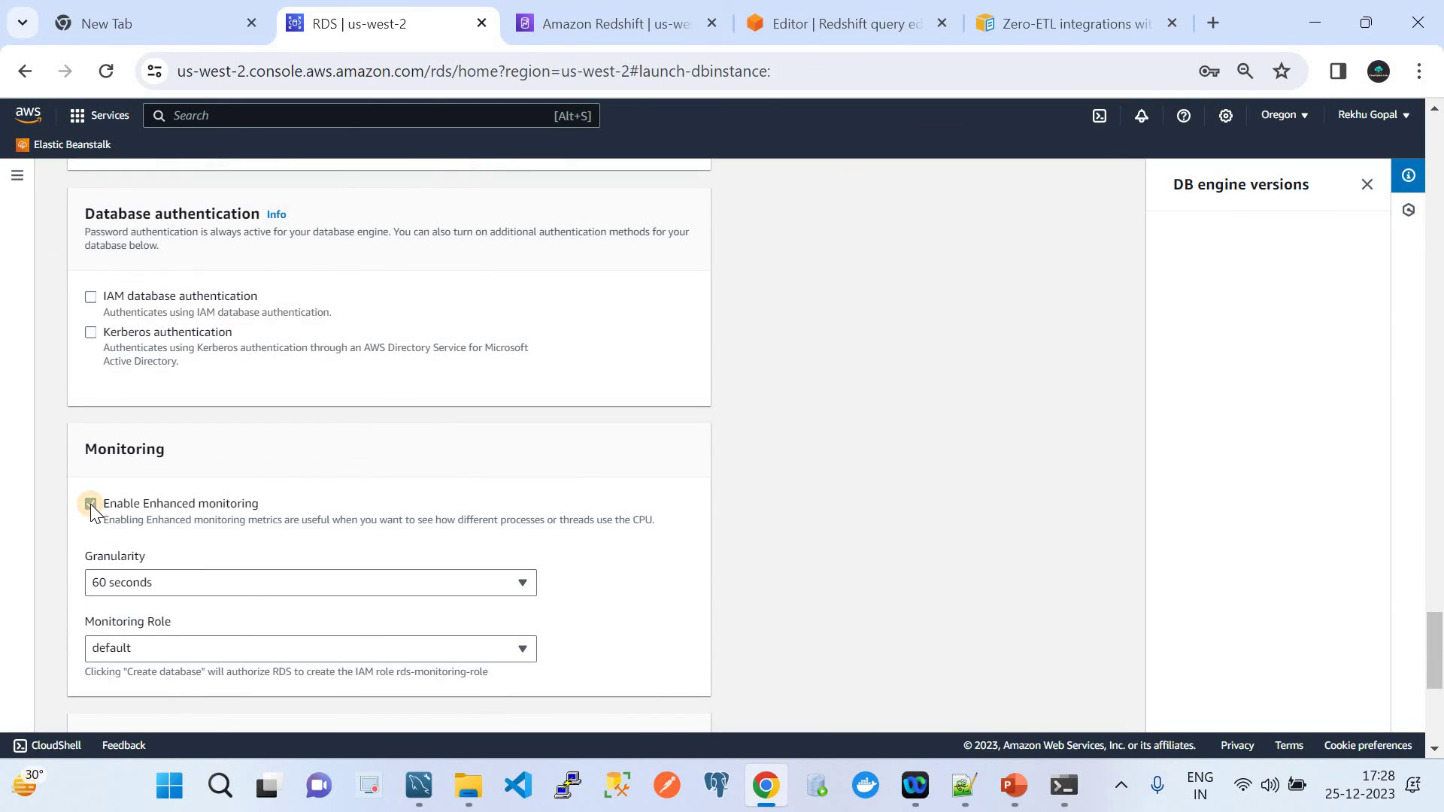
pyautogui.click(90, 504)
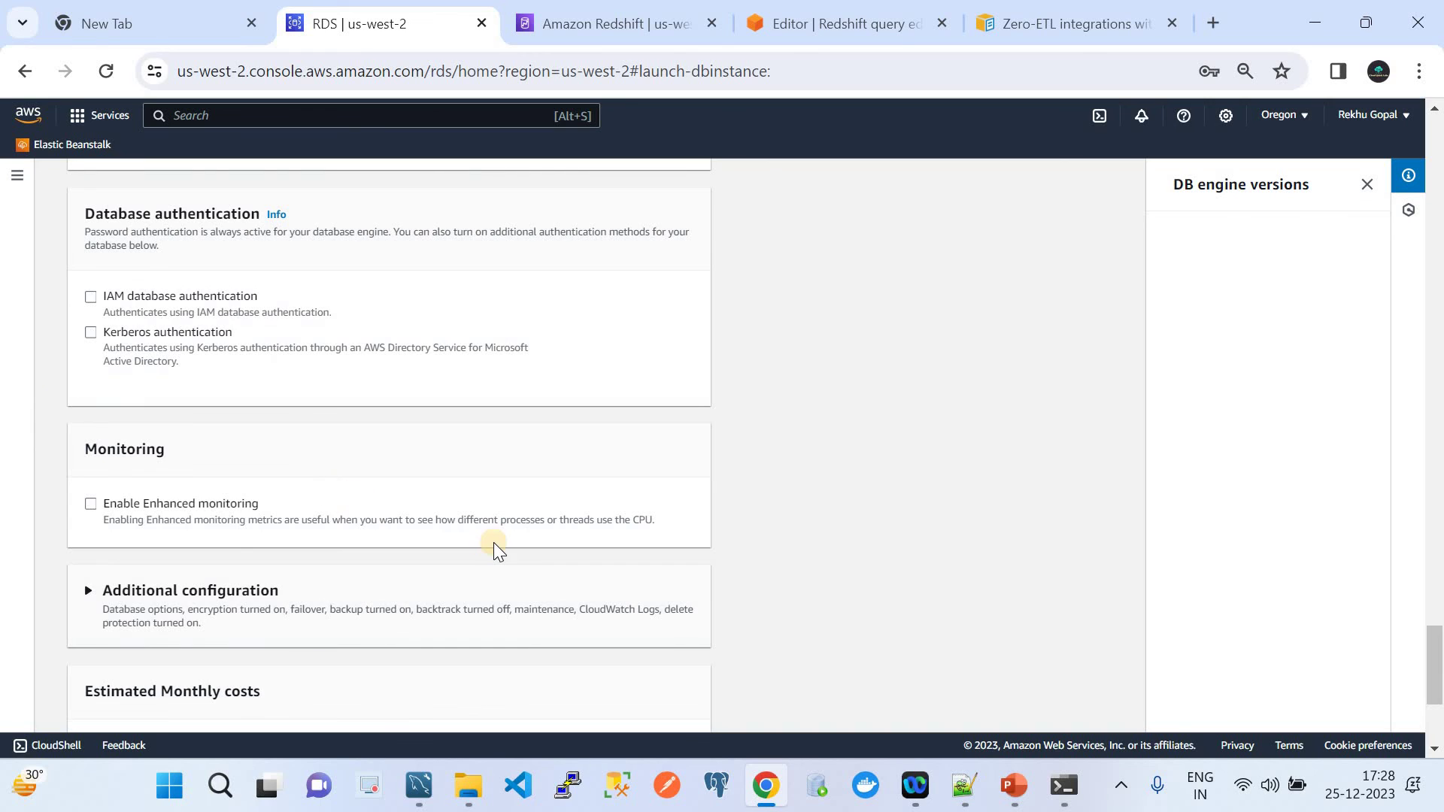
pyautogui.scroll(-4, 494, 545)
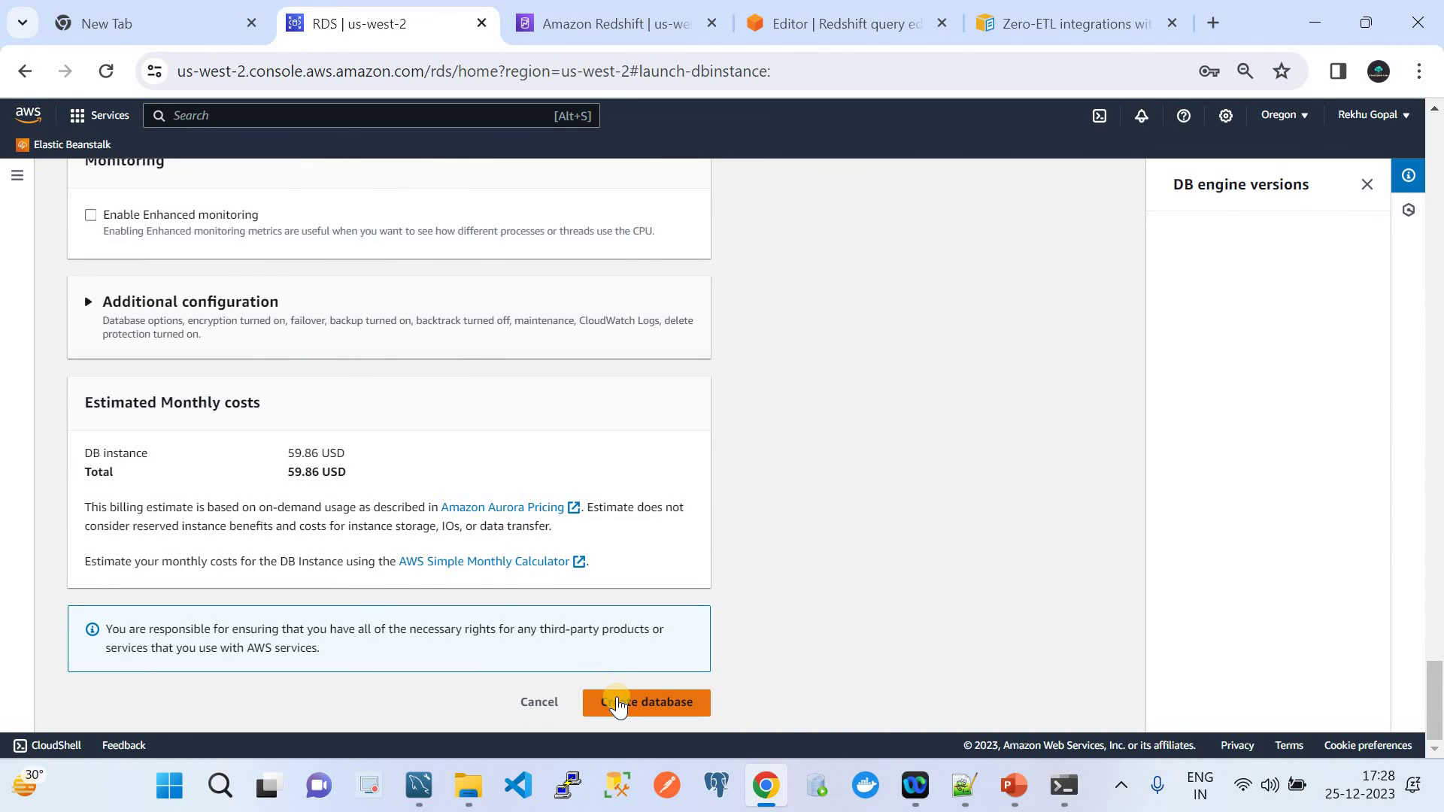
pyautogui.click(547, 707)
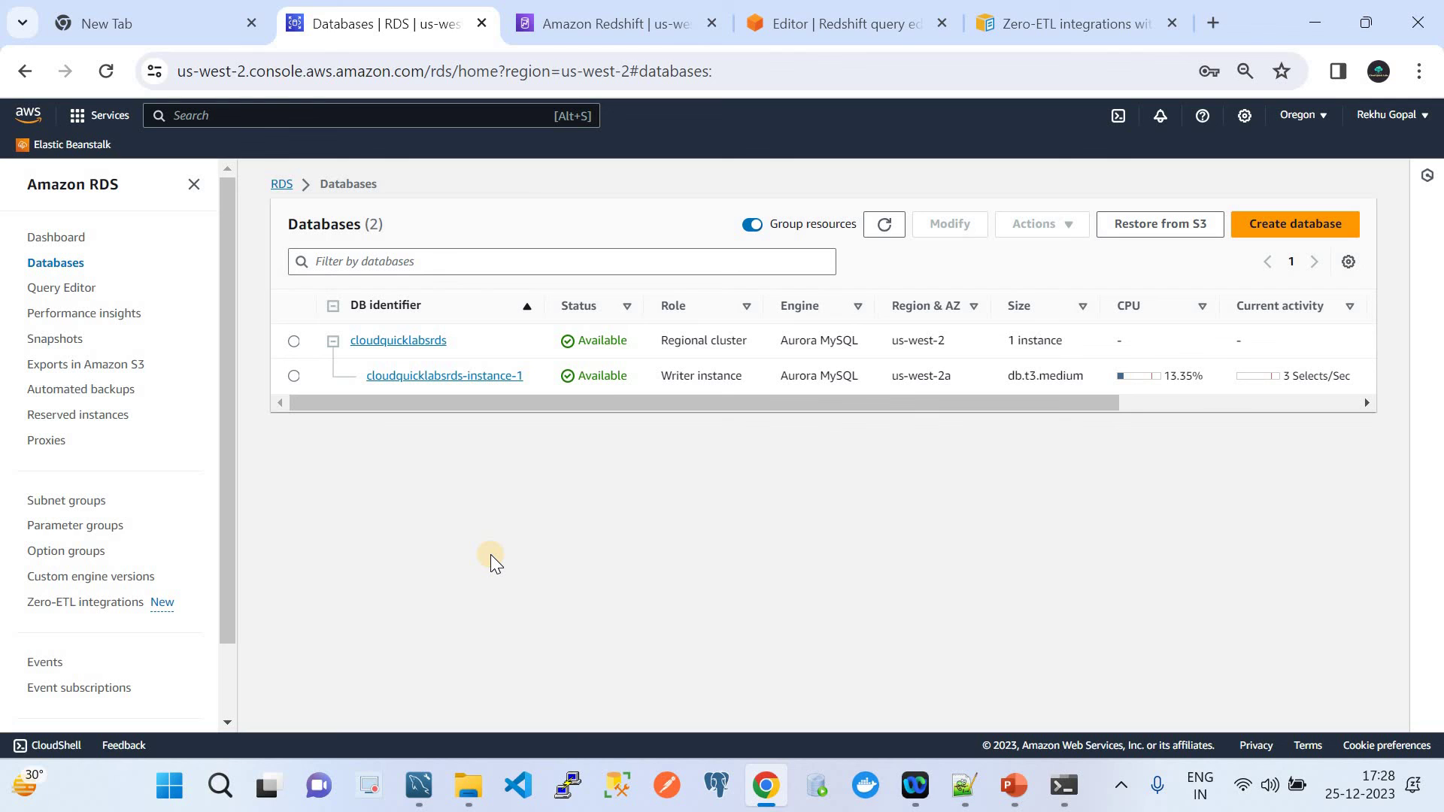
# Step: Open the list of custom RDS parameter groups, reloading the console if the creation page stalls
pyautogui.click(89, 527)
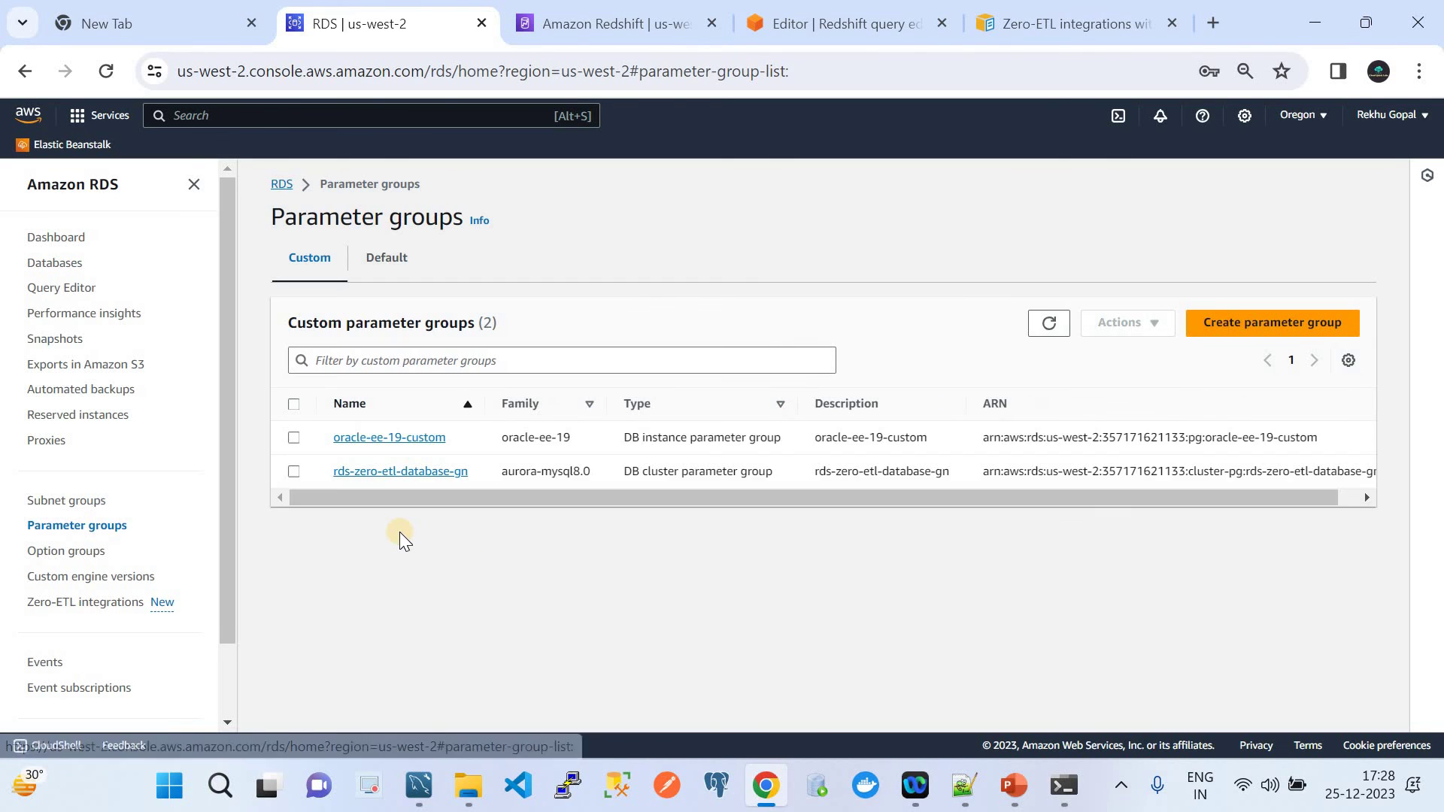
pyautogui.click(1222, 324)
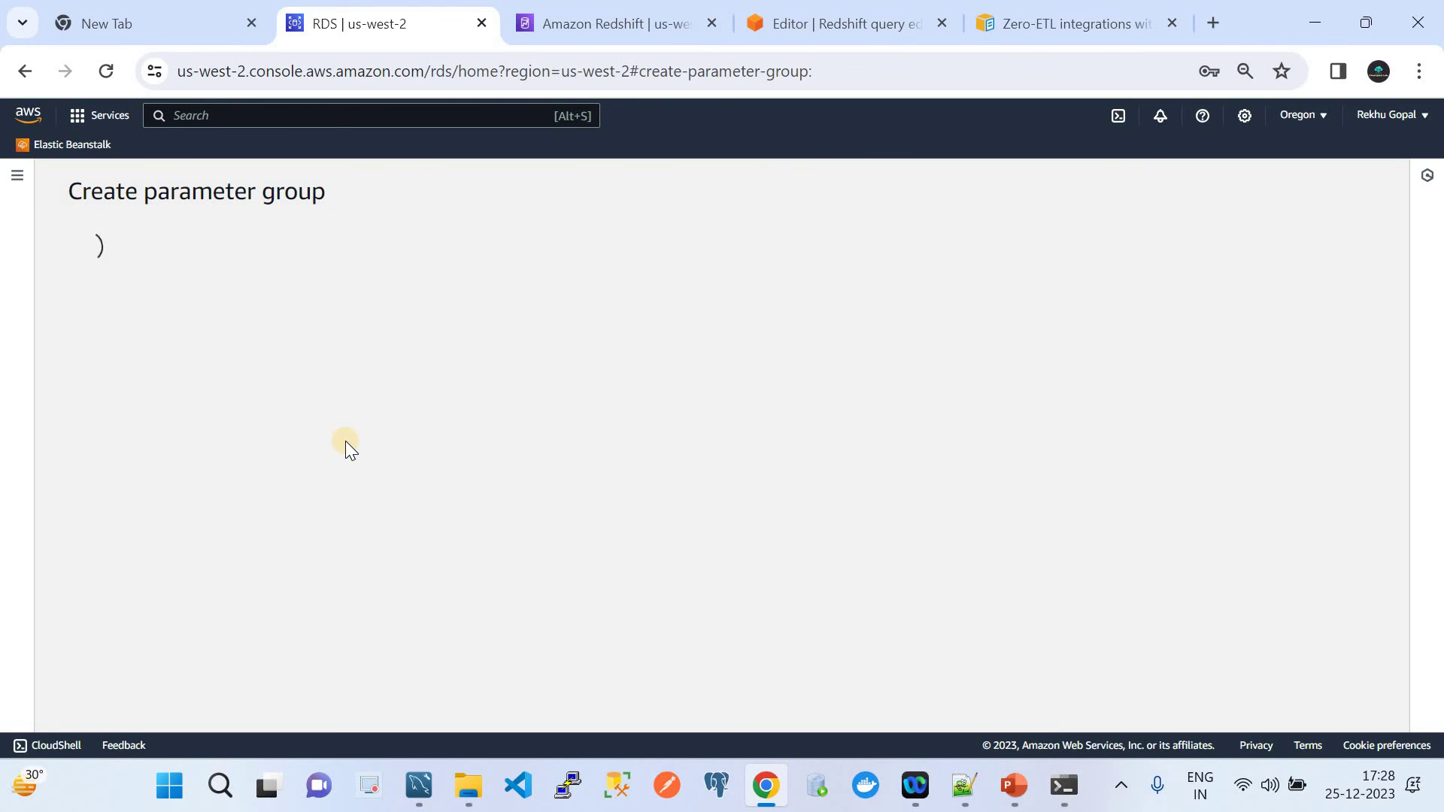
pyautogui.click(17, 176)
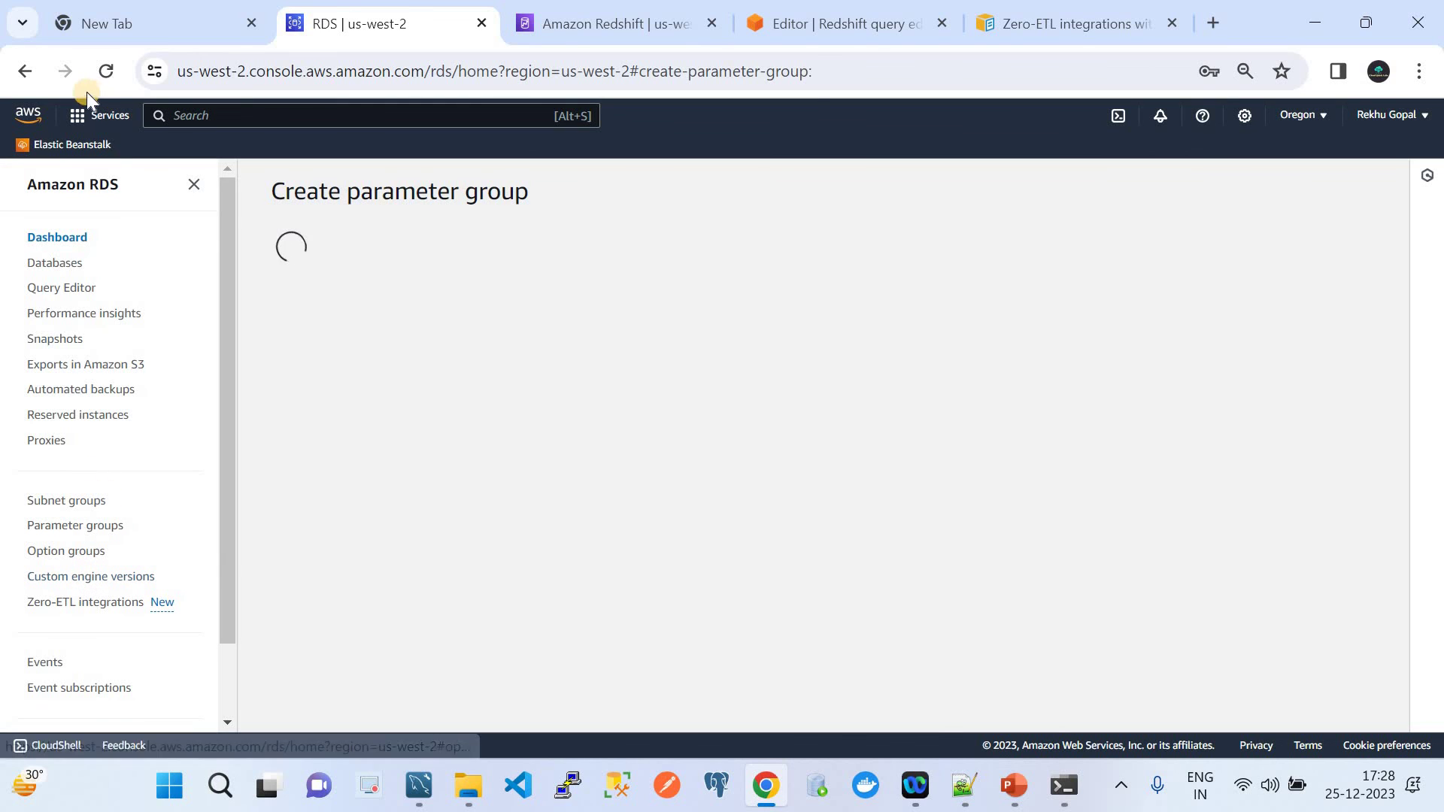
pyautogui.click(105, 72)
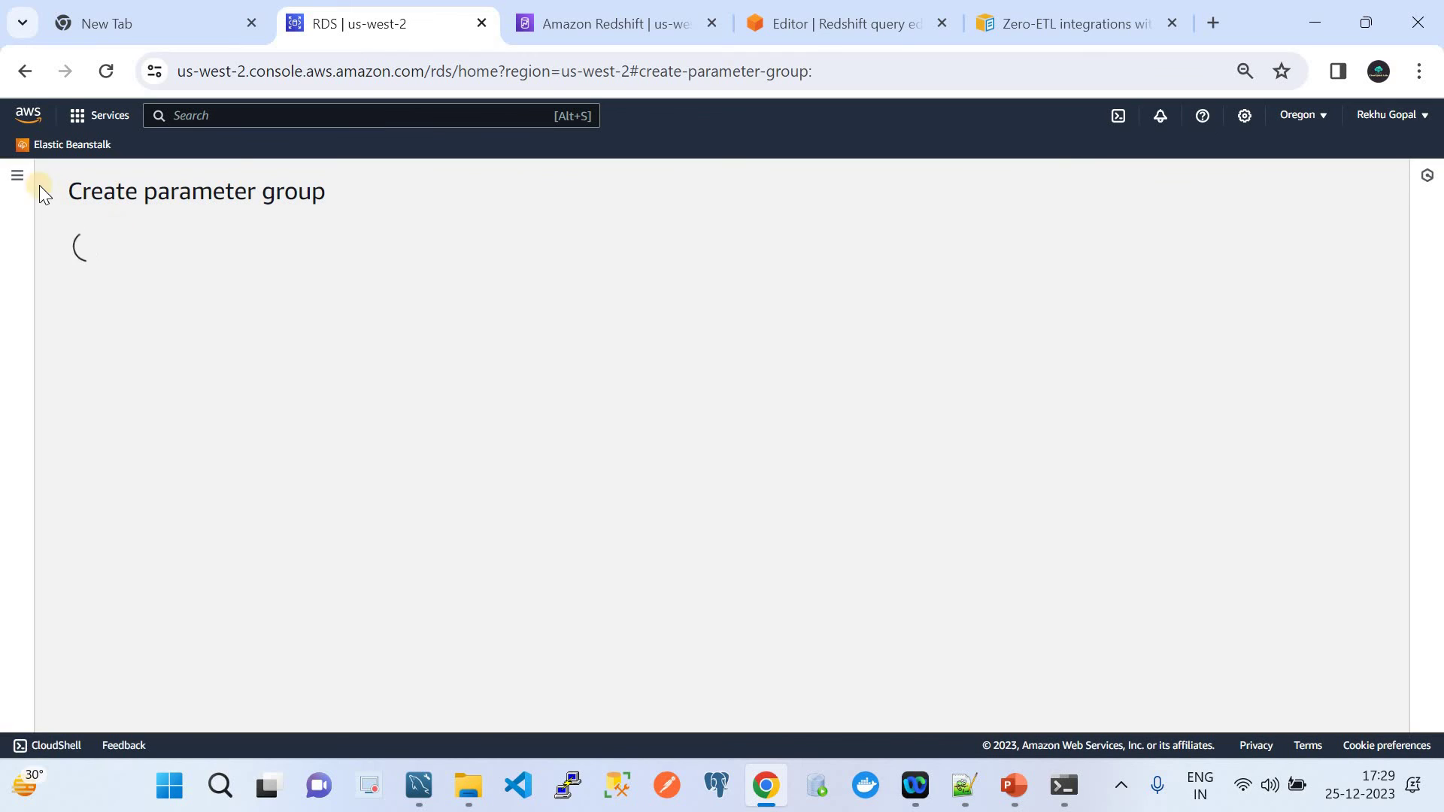
pyautogui.click(18, 176)
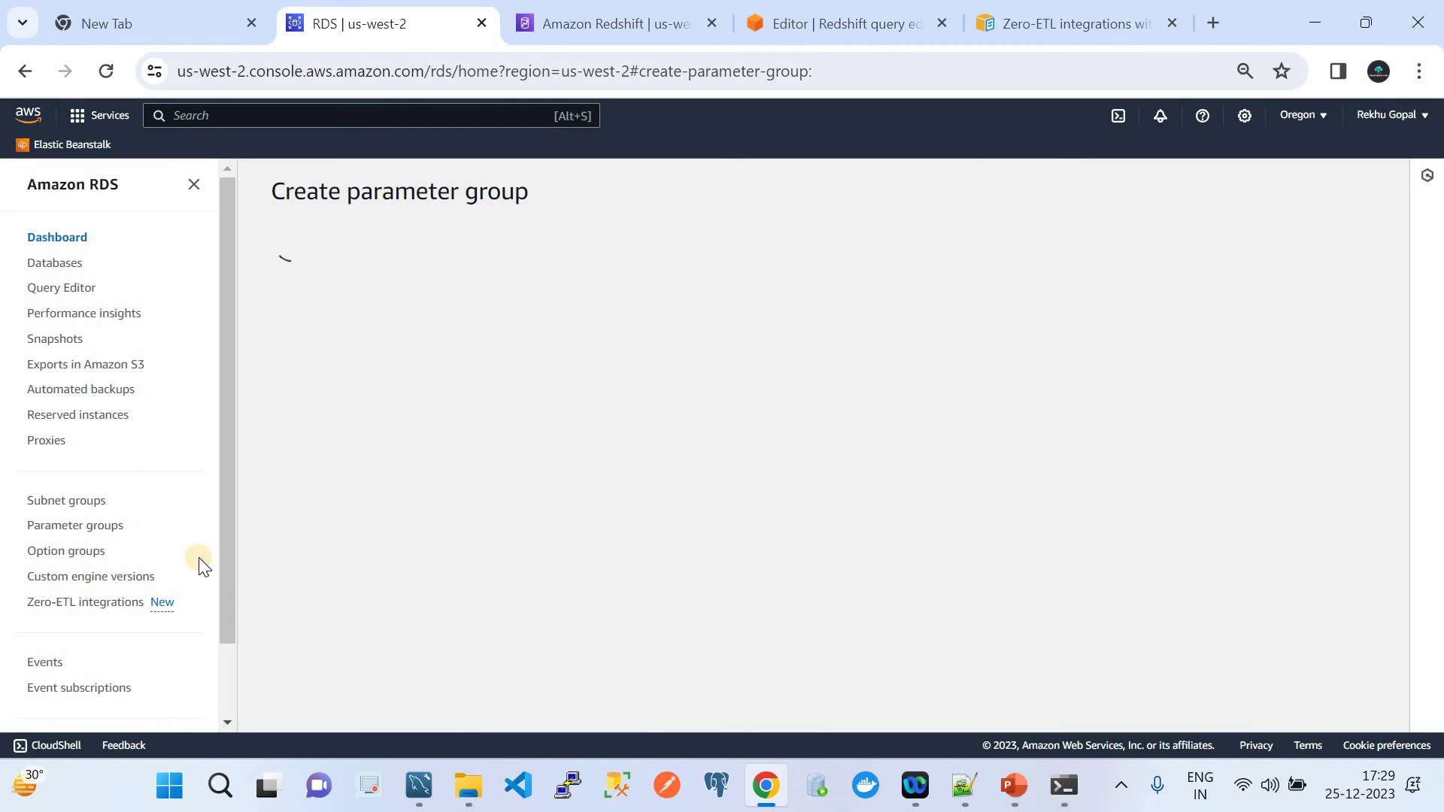
pyautogui.click(71, 527)
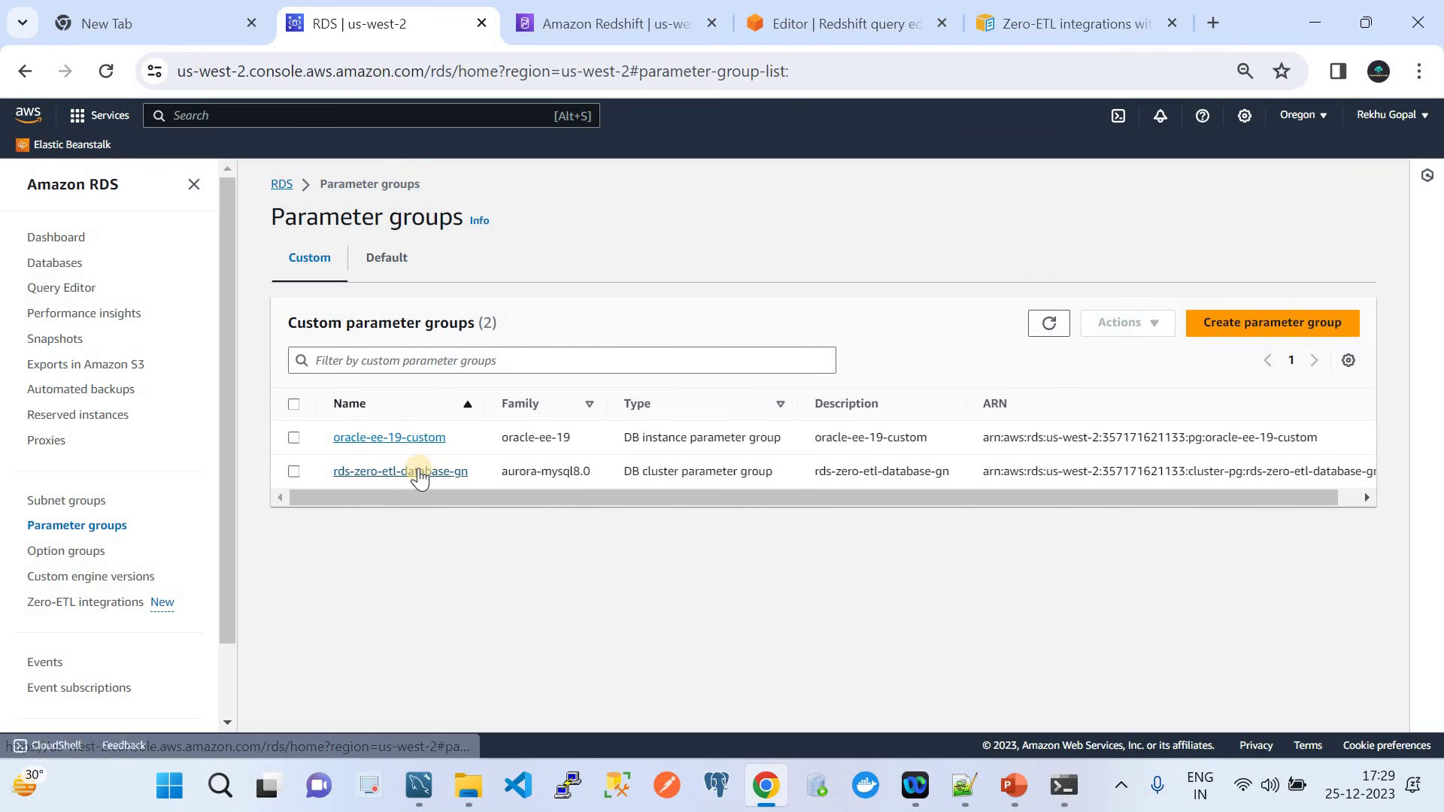
# Step: Start a new parameter group with the aurora-mysql8.0 family and the DB Cluster Parameter Group type
pyautogui.click(1226, 322)
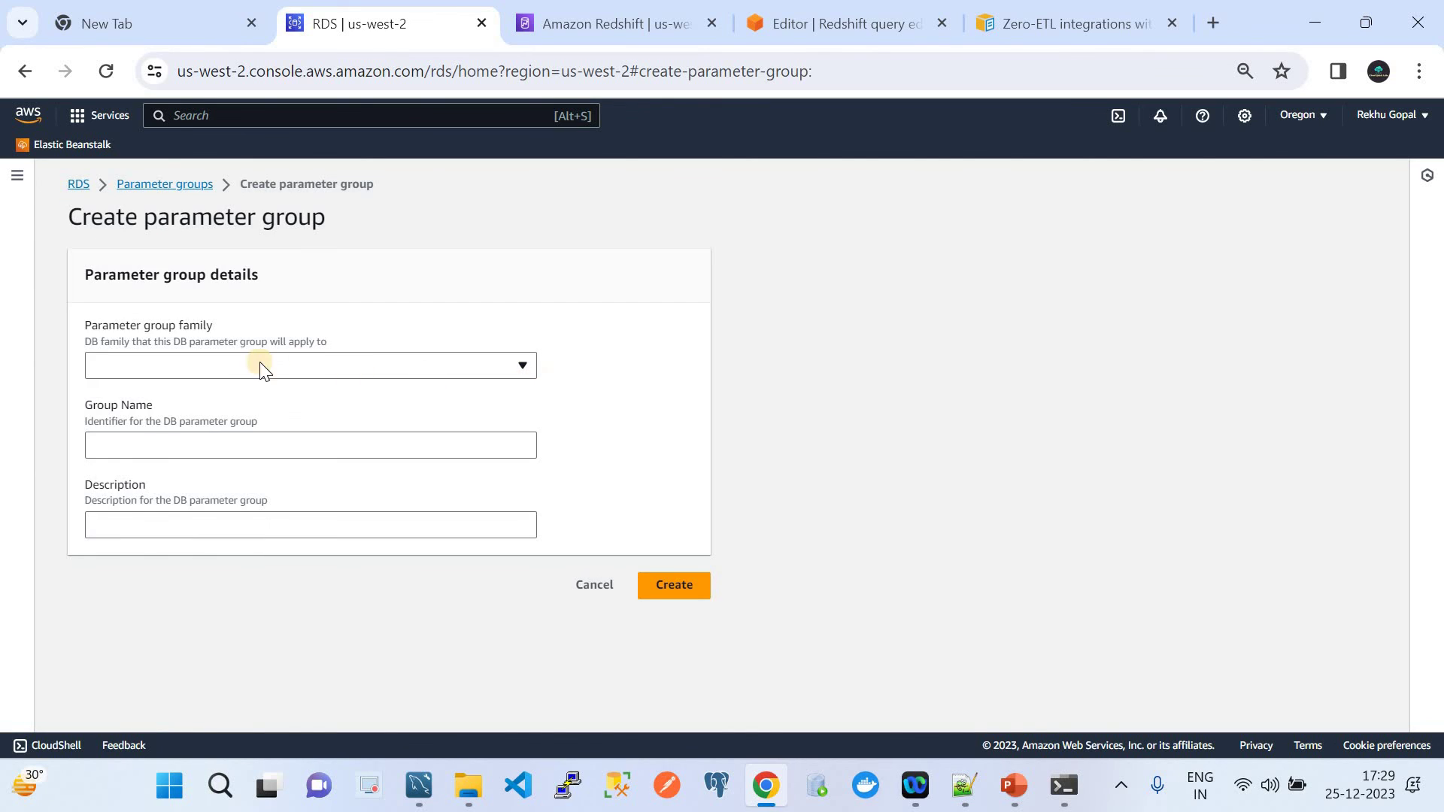
pyautogui.click(241, 364)
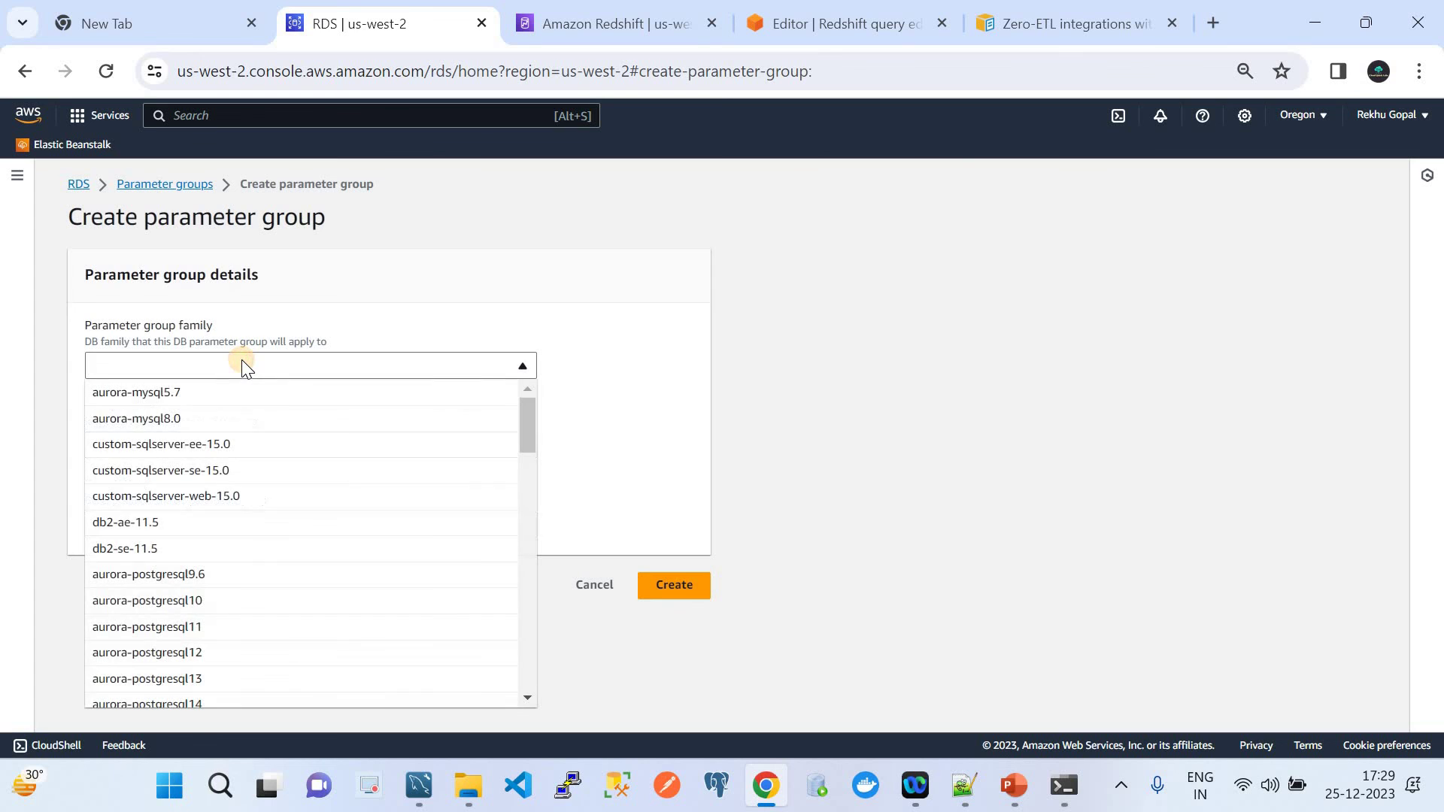
pyautogui.click(142, 426)
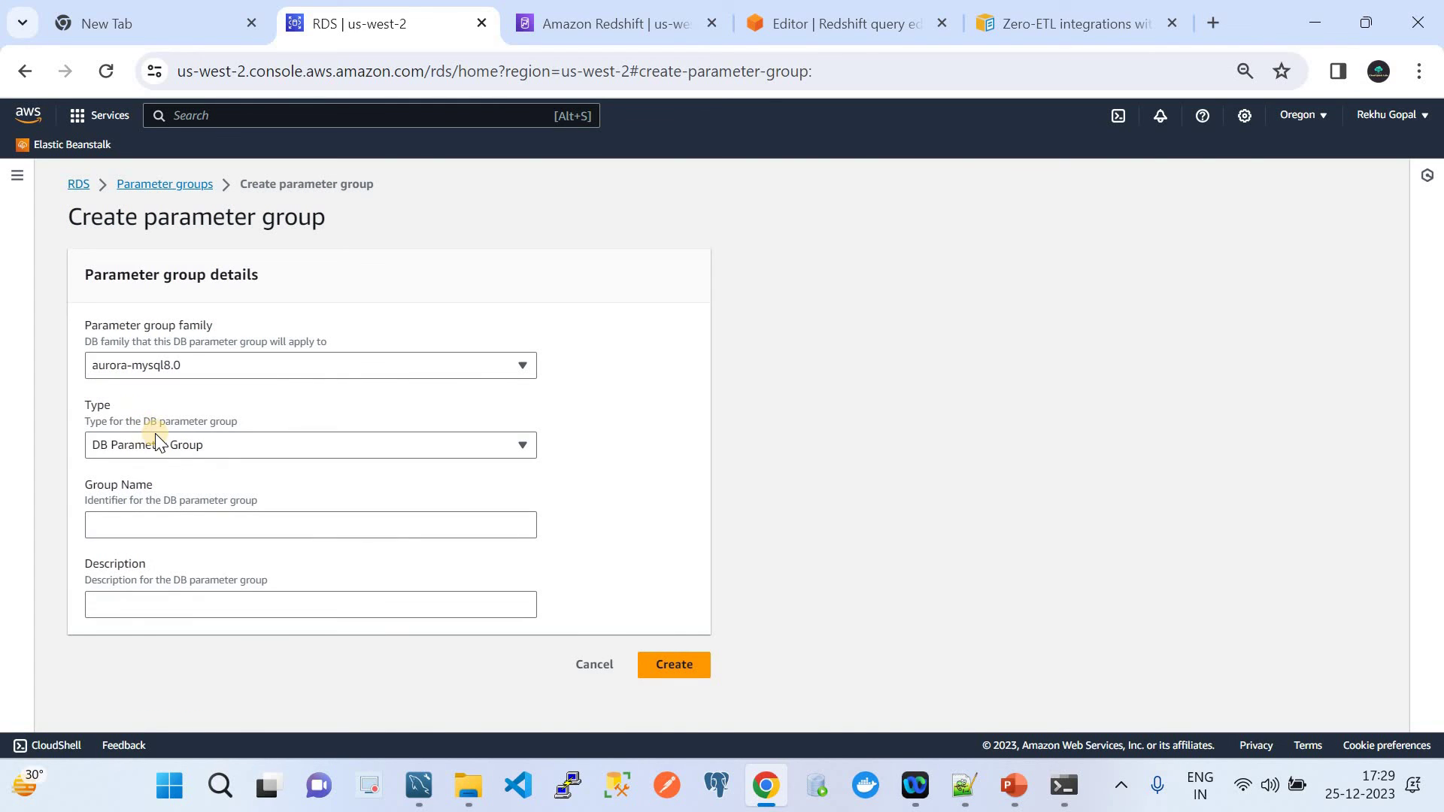
pyautogui.click(170, 444)
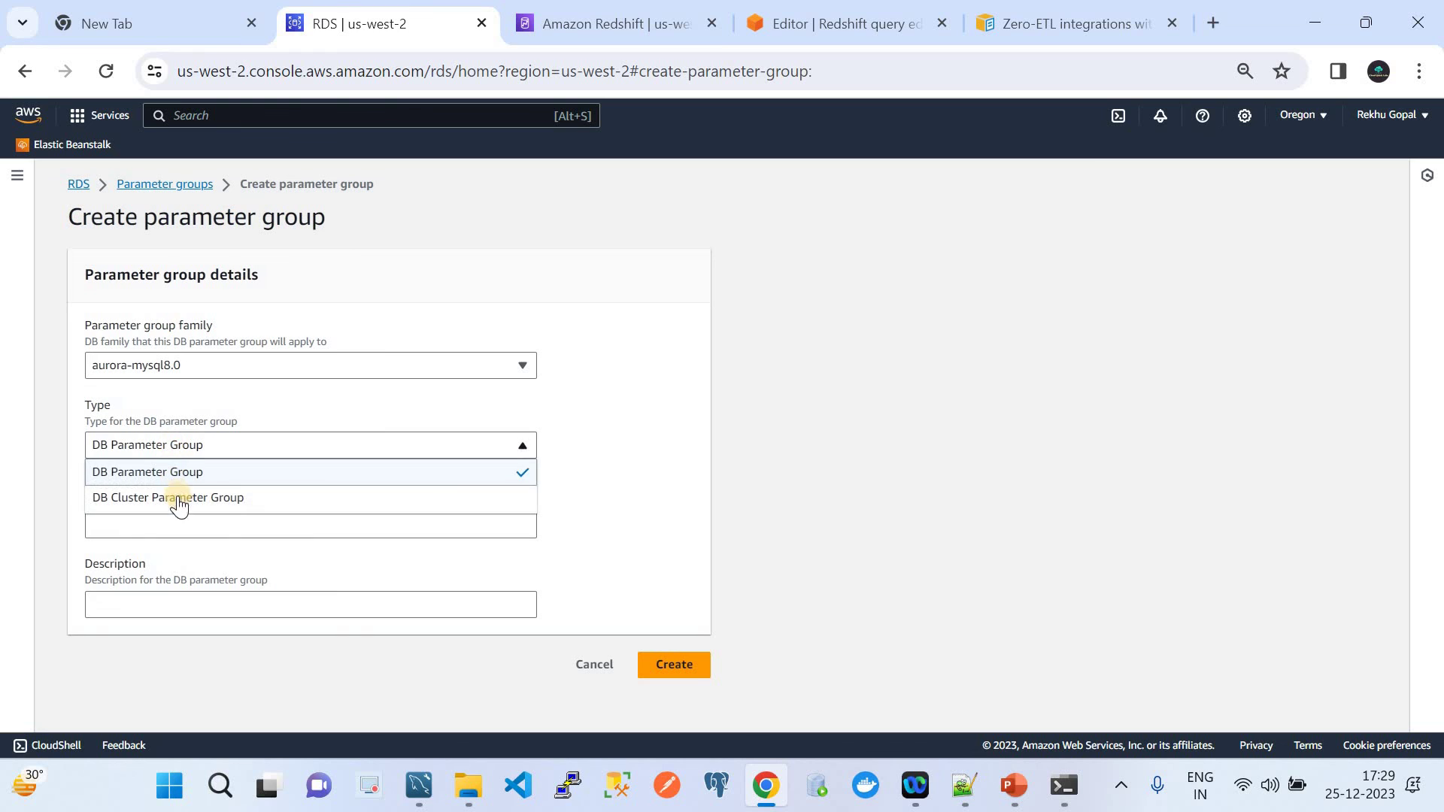
pyautogui.click(182, 505)
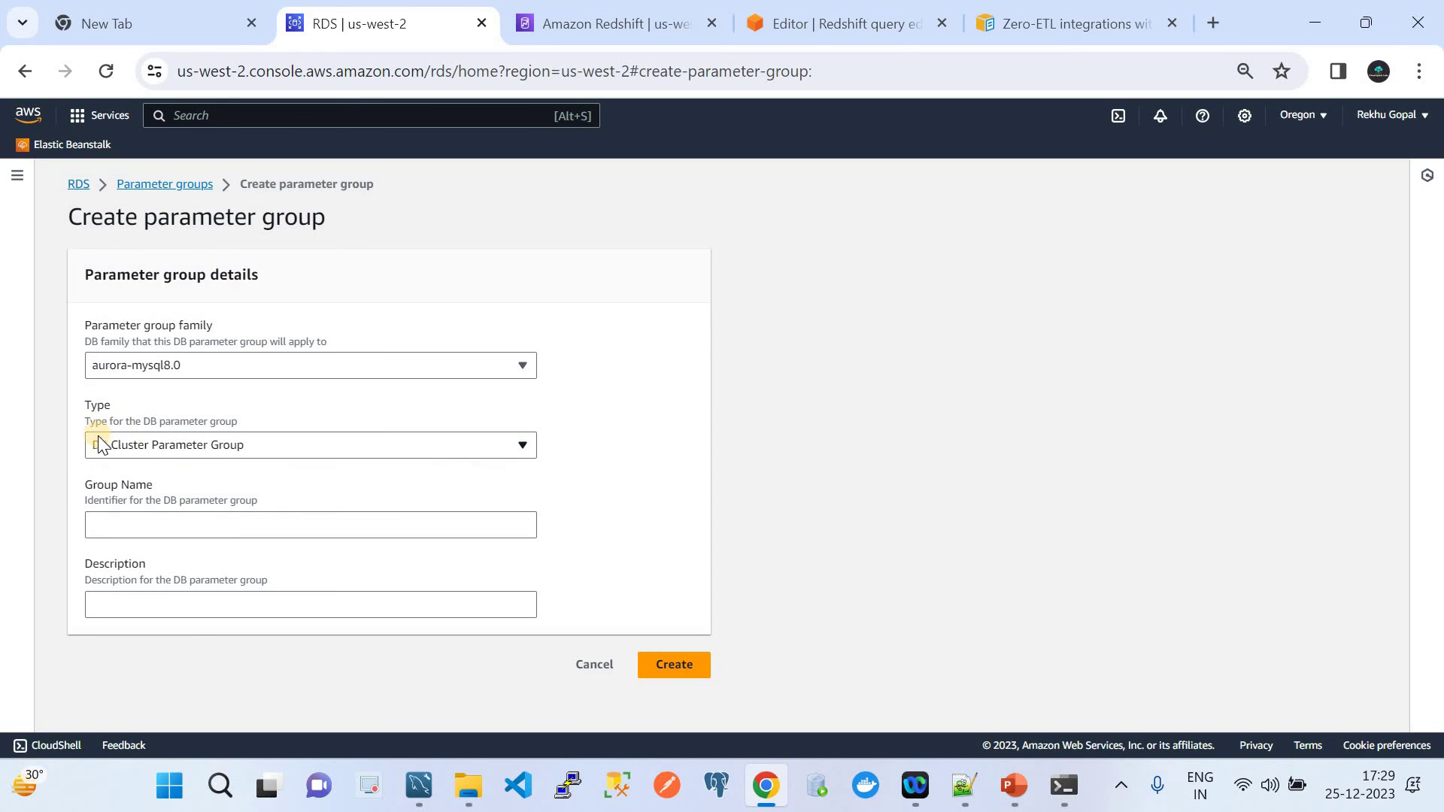
# Step: Enter fgdhdfg as the group name and dghdghg as the description, and cancel creating the parameter group
pyautogui.click(242, 531)
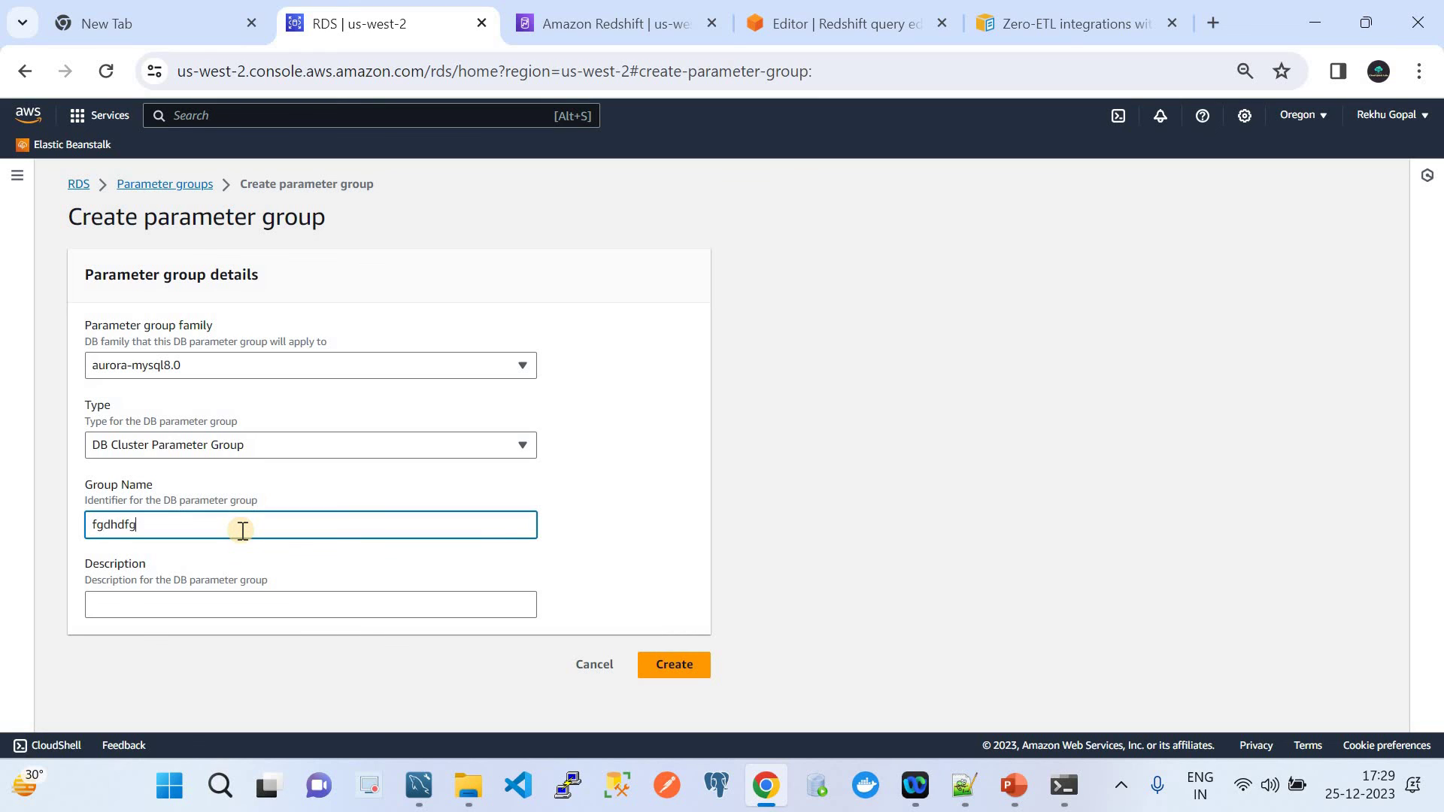
pyautogui.click(257, 607)
pyautogui.write('dgh')
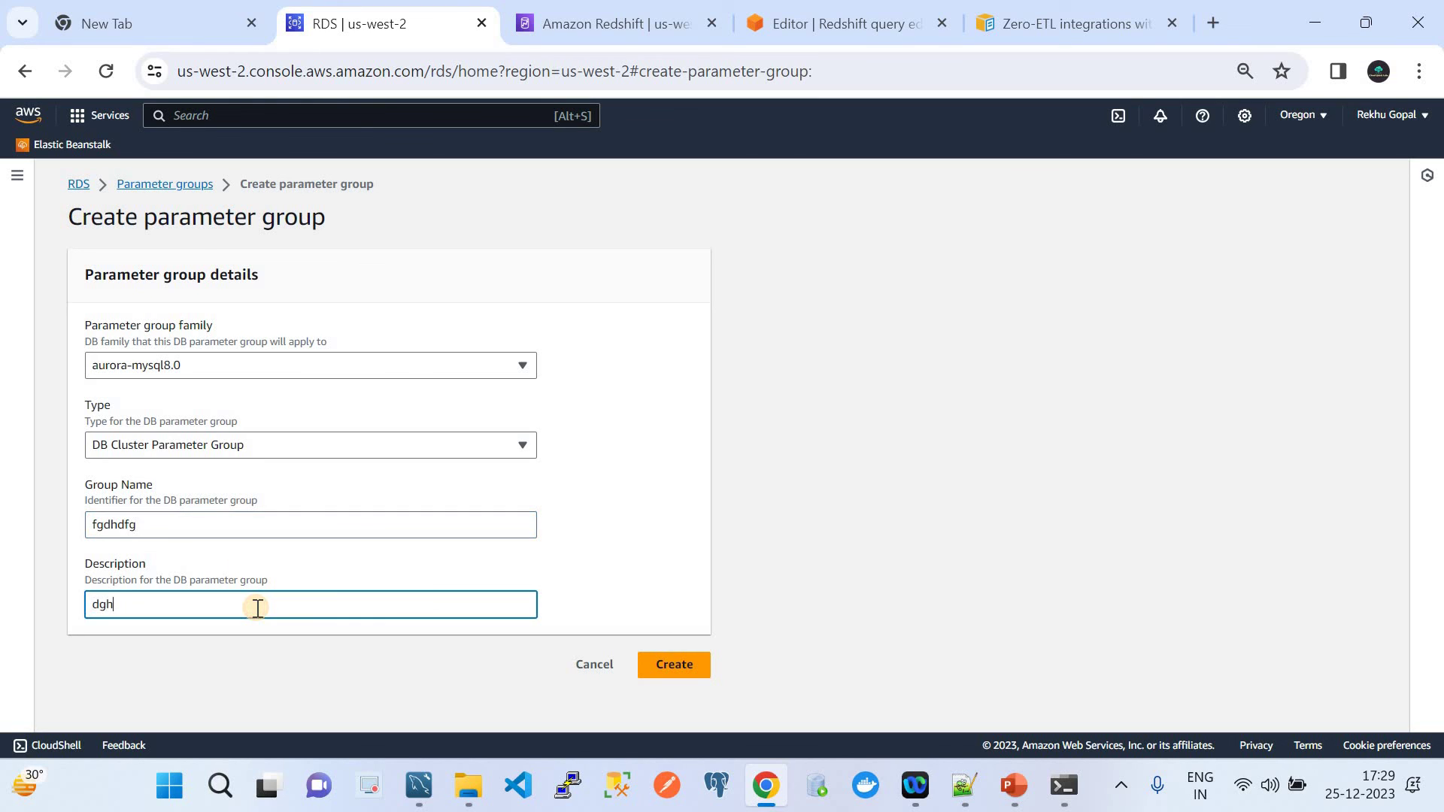
pyautogui.write('dghg')
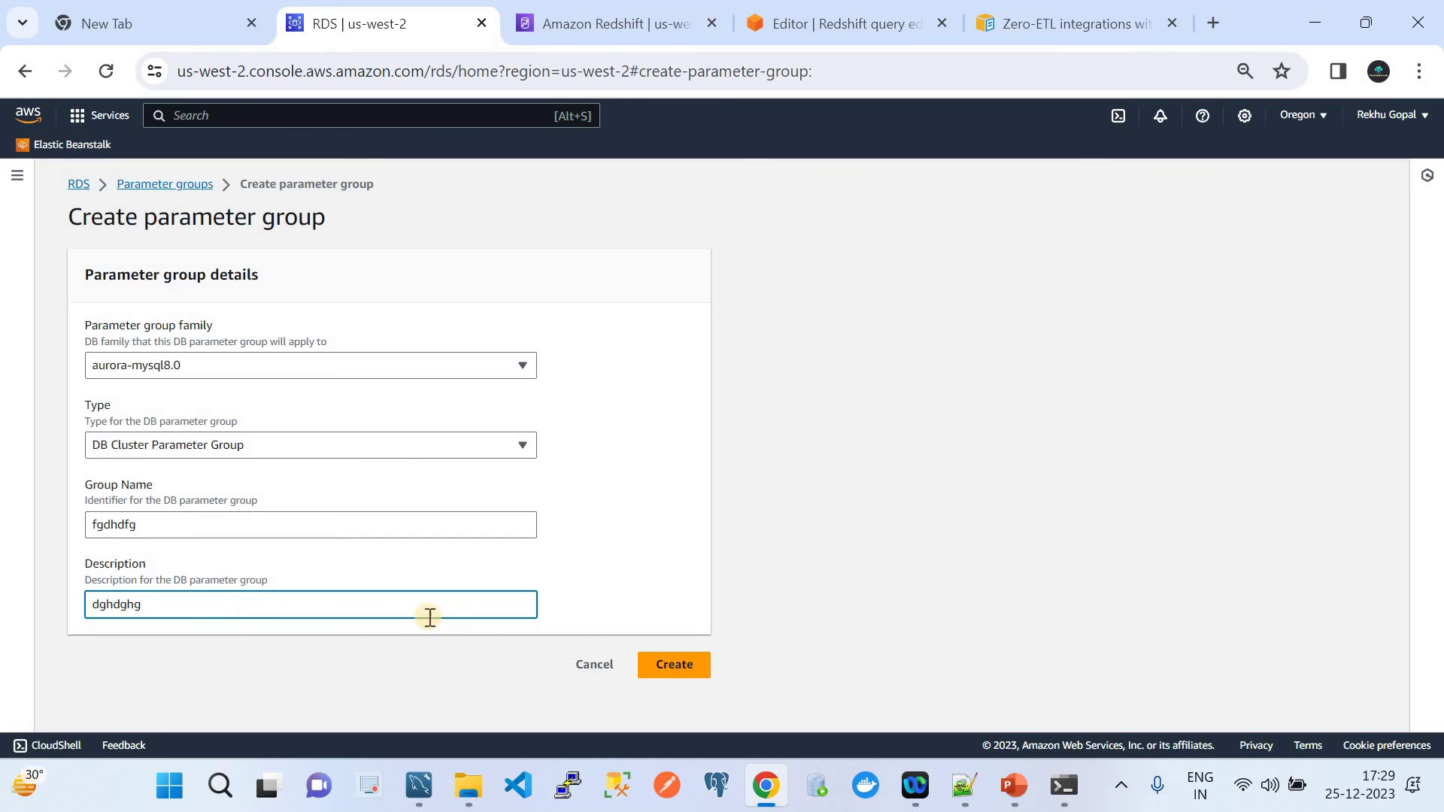
pyautogui.click(586, 670)
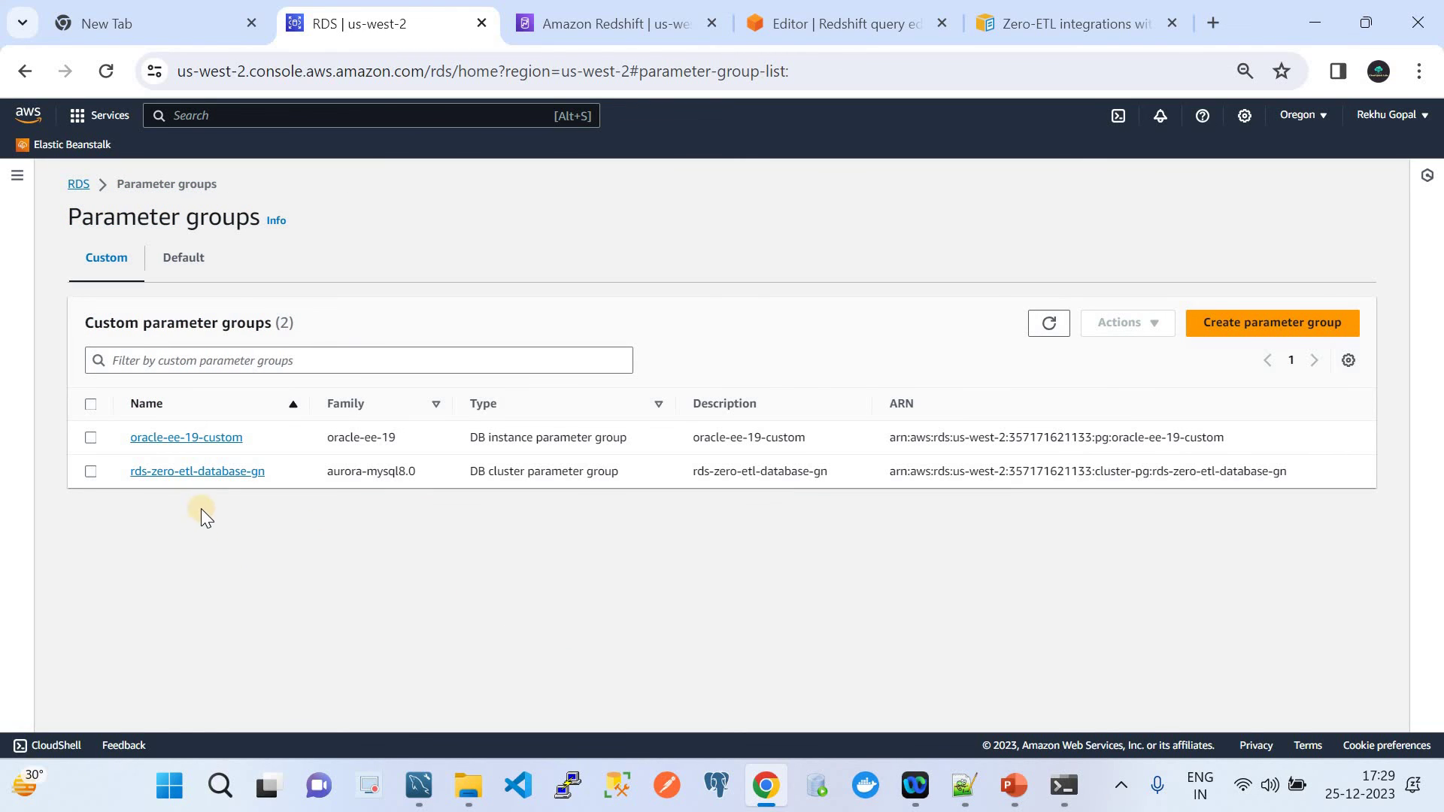
# Step: Open the rds-zero-etl-database-gn parameter group for editing and filter its parameters by binlog_format, copied from the Notepad++ note
pyautogui.click(175, 471)
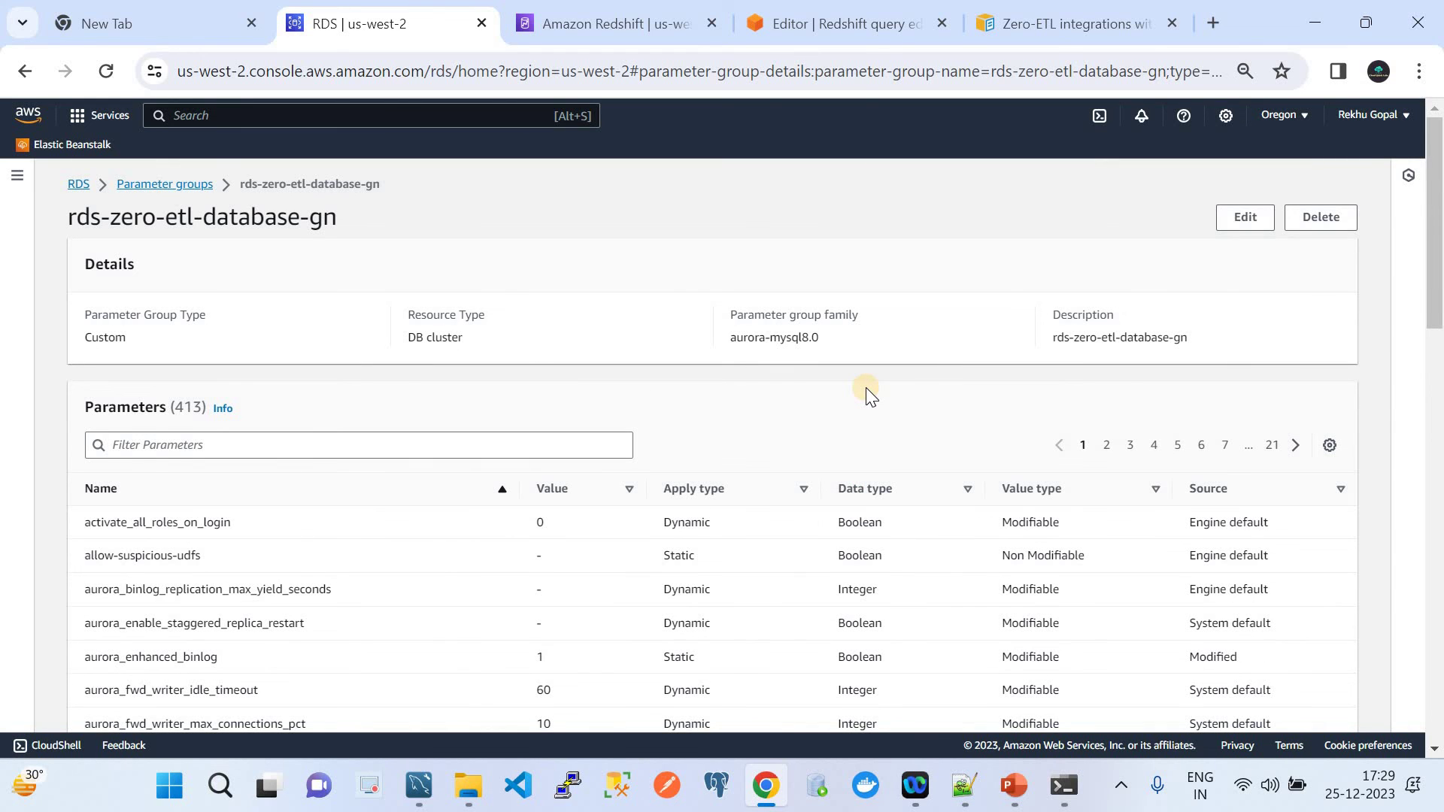
pyautogui.click(1244, 218)
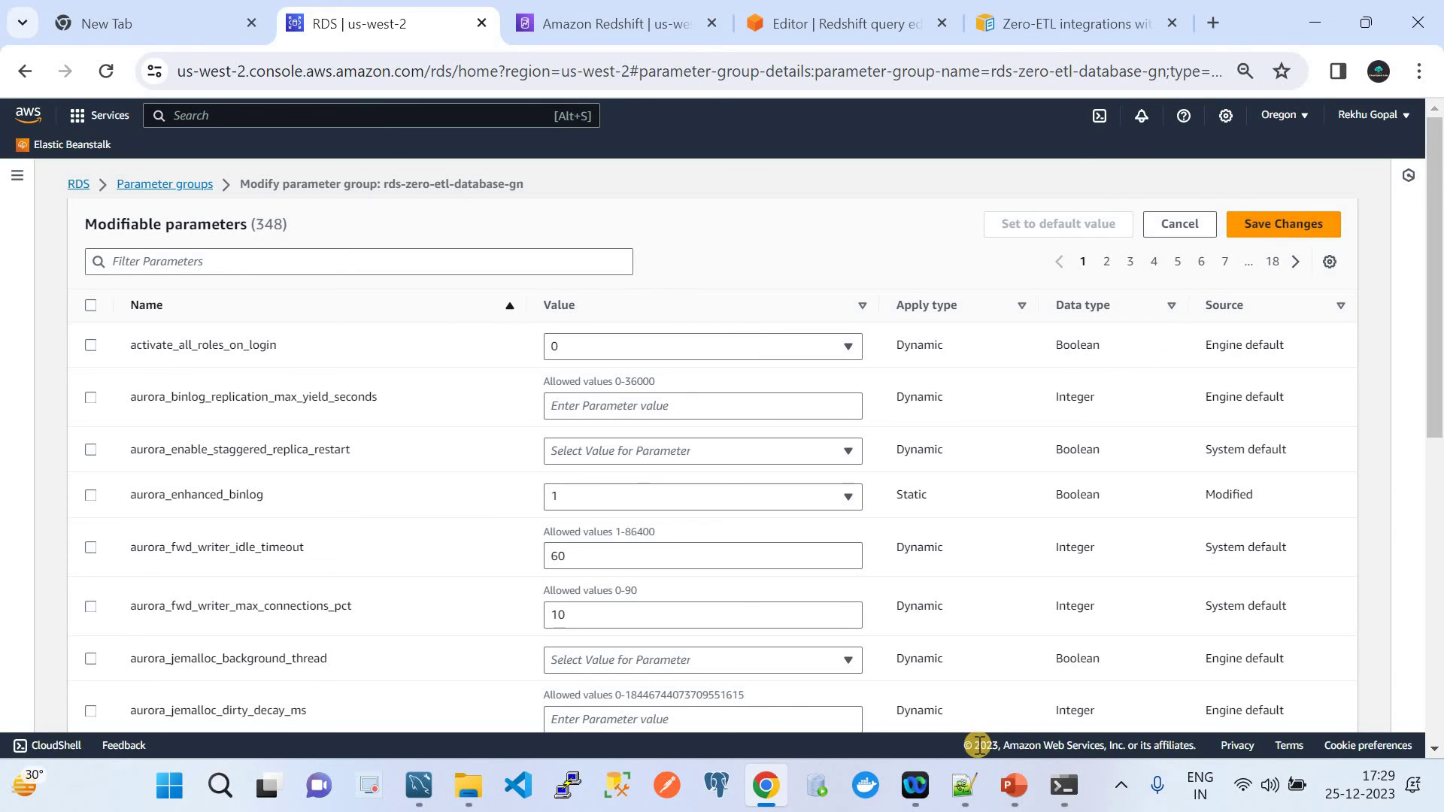
pyautogui.moveTo(973, 789)
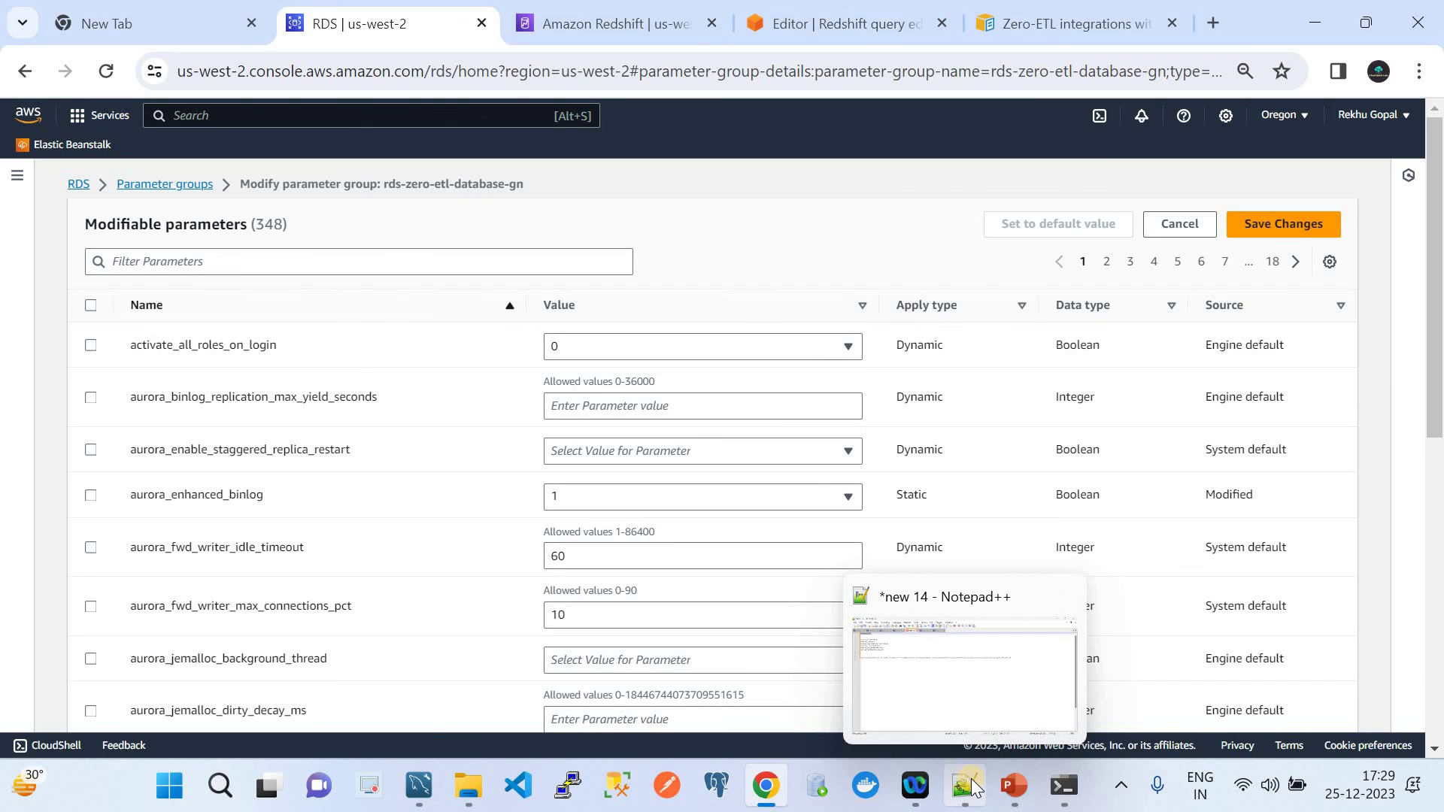
pyautogui.click(972, 789)
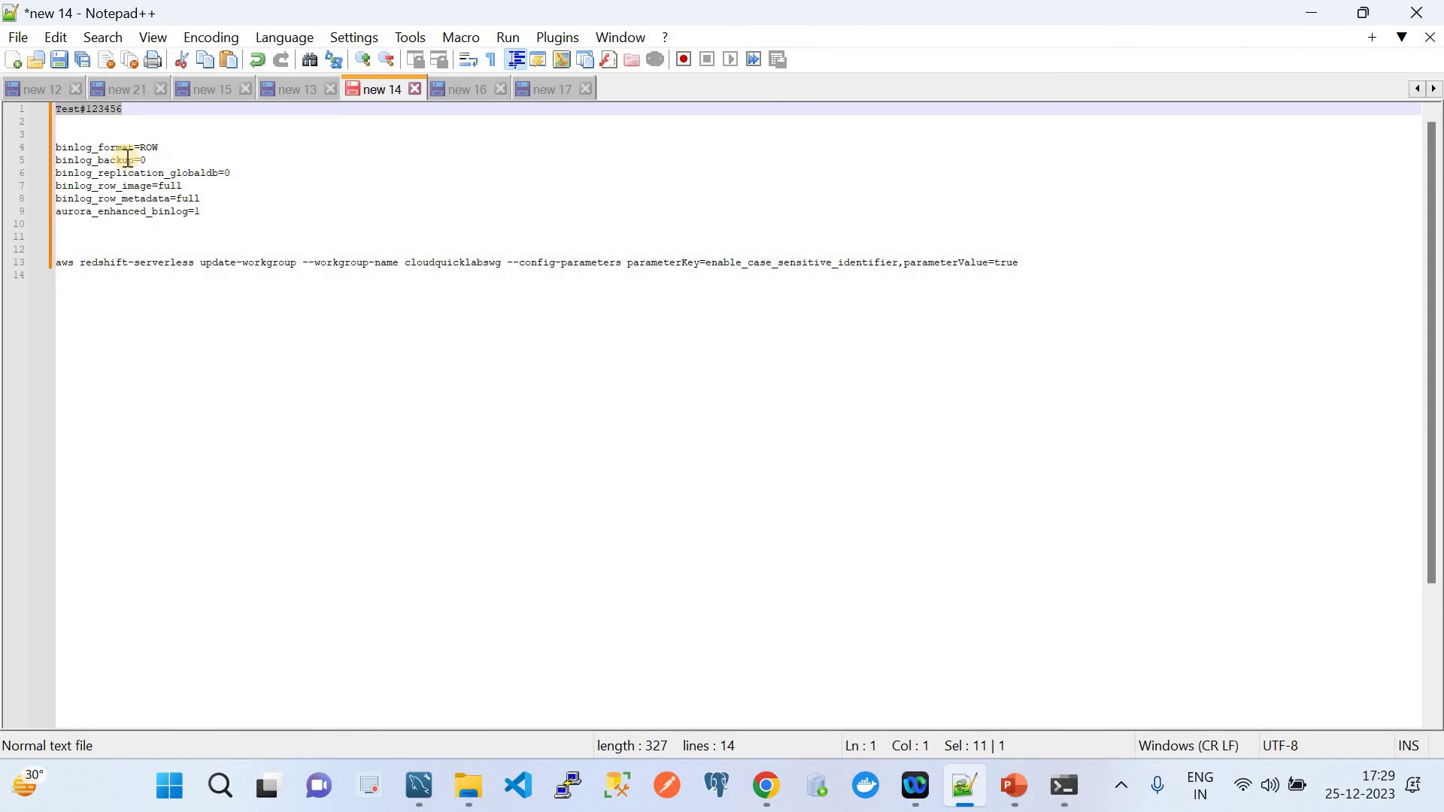
pyautogui.moveTo(213, 213); pyautogui.dragTo(46, 157)
pyautogui.doubleClick(97, 147)
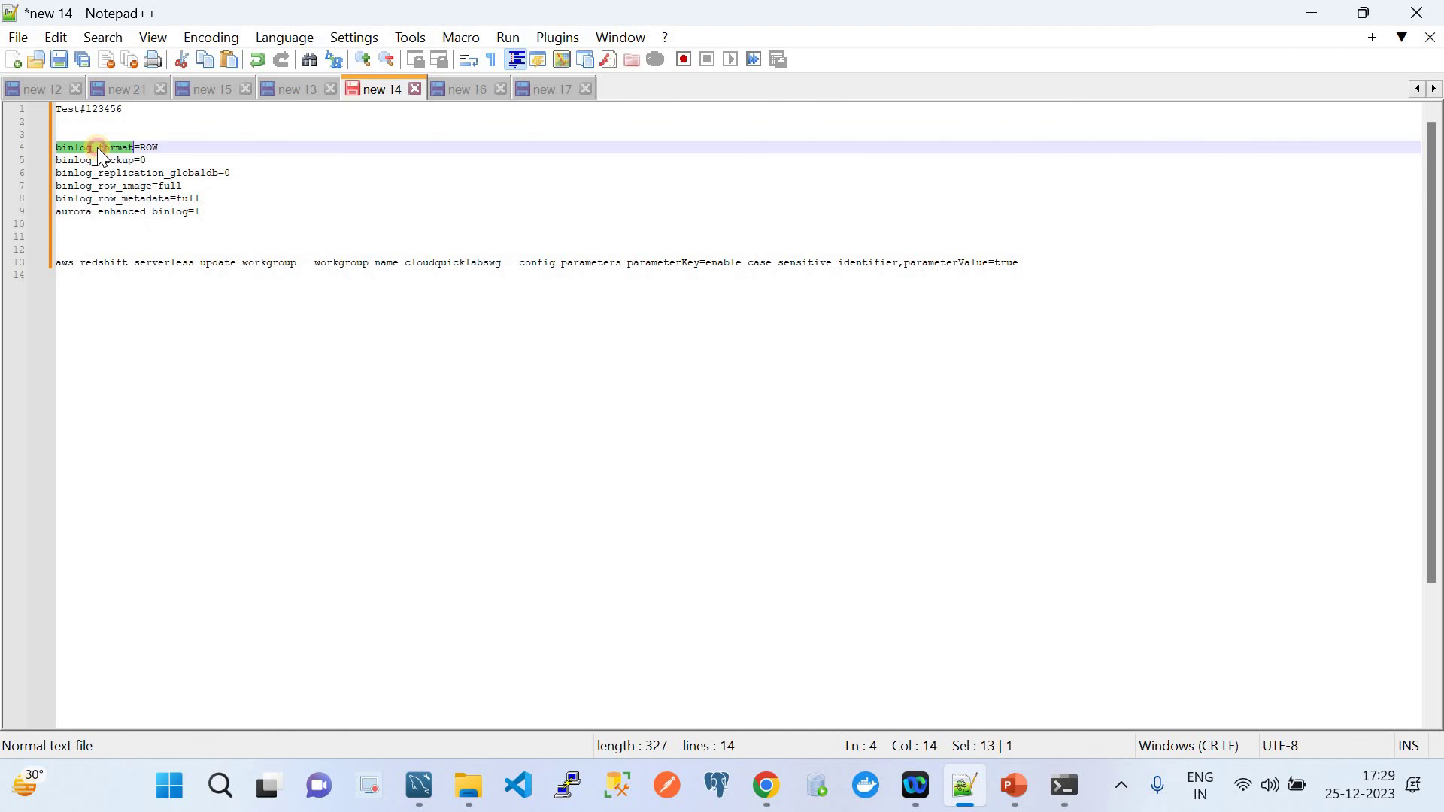
pyautogui.click(765, 786)
pyautogui.click(190, 263)
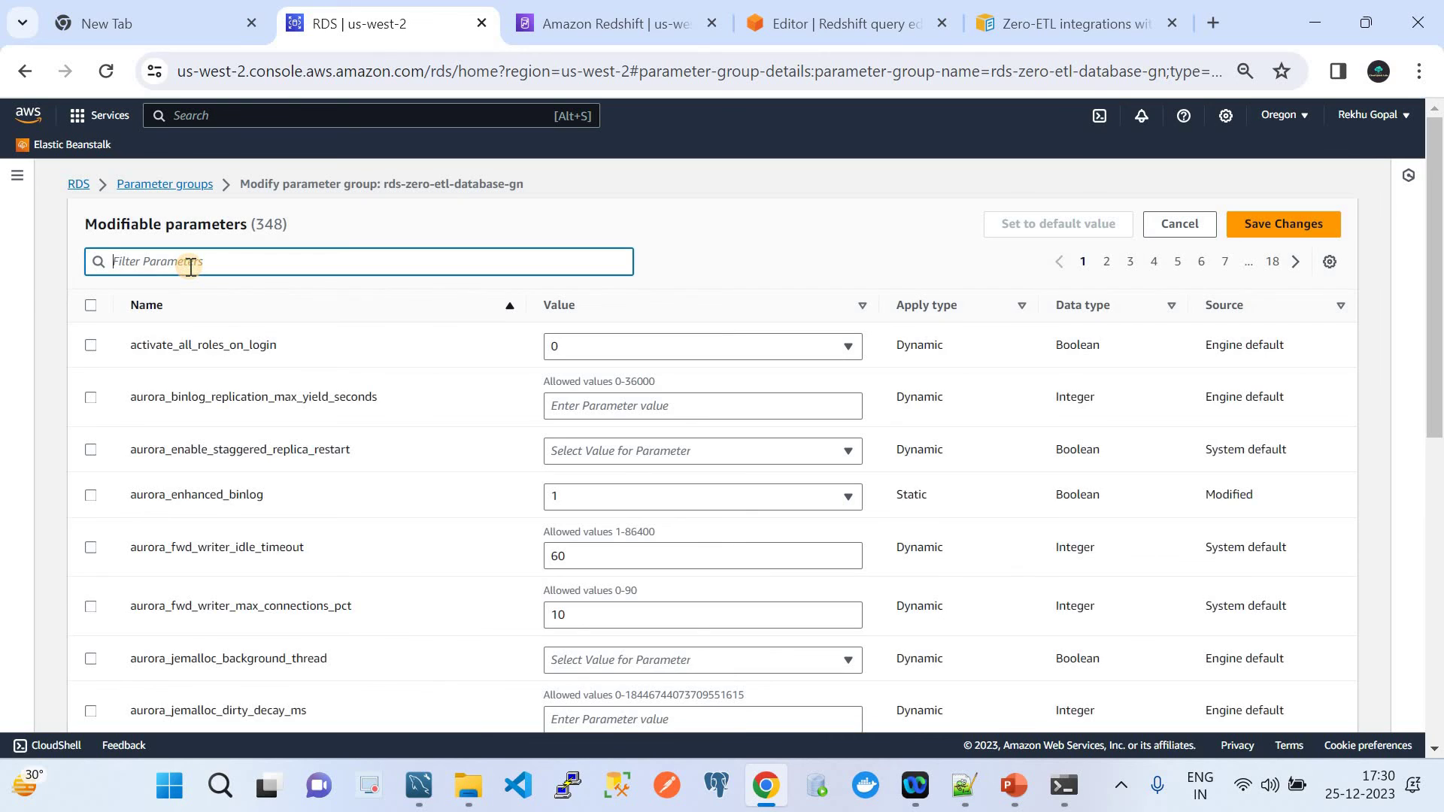
pyautogui.write('binlog_format')
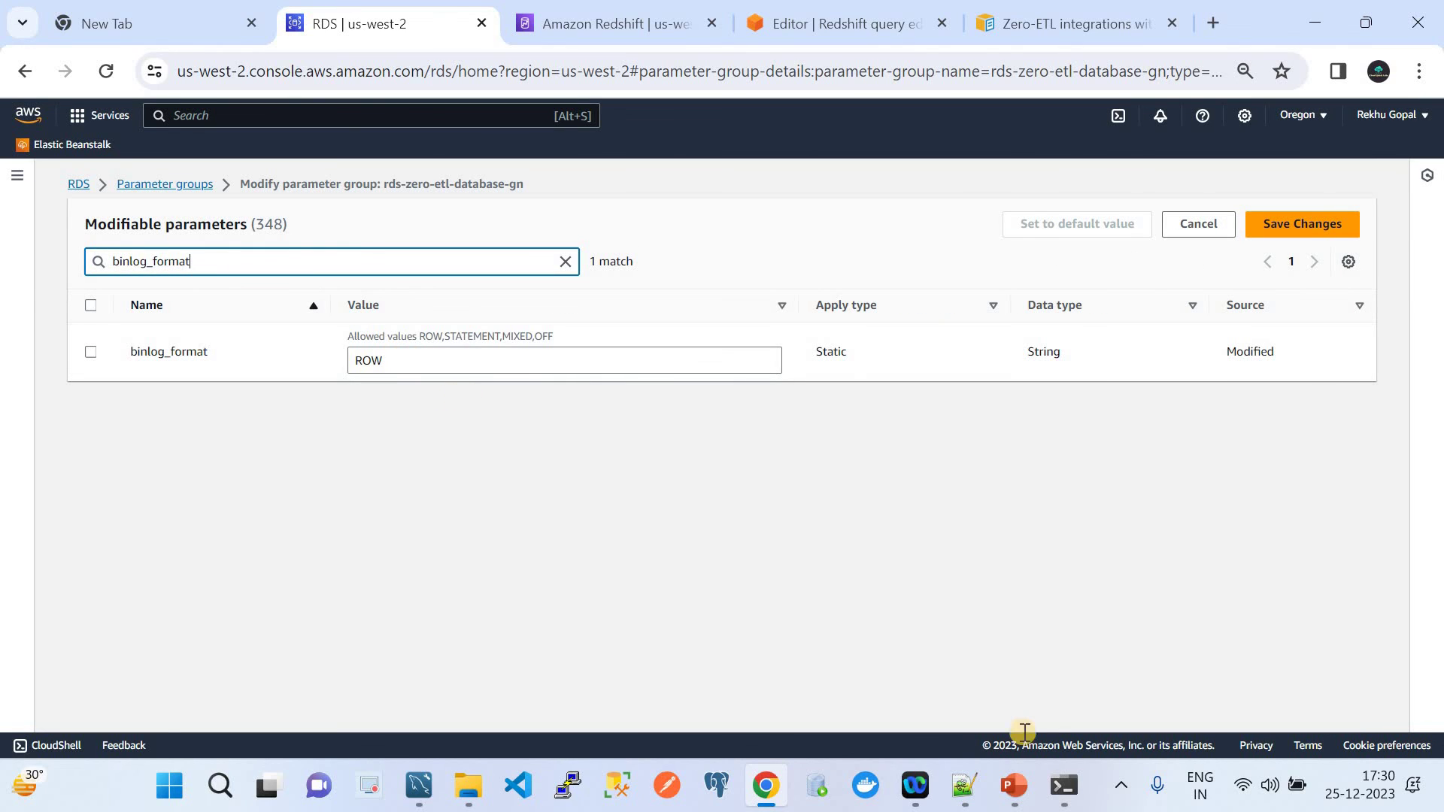
# Step: Copy binlog_backup from the Notepad++ note and filter the modifiable parameters in the AWS console by it
pyautogui.click(964, 785)
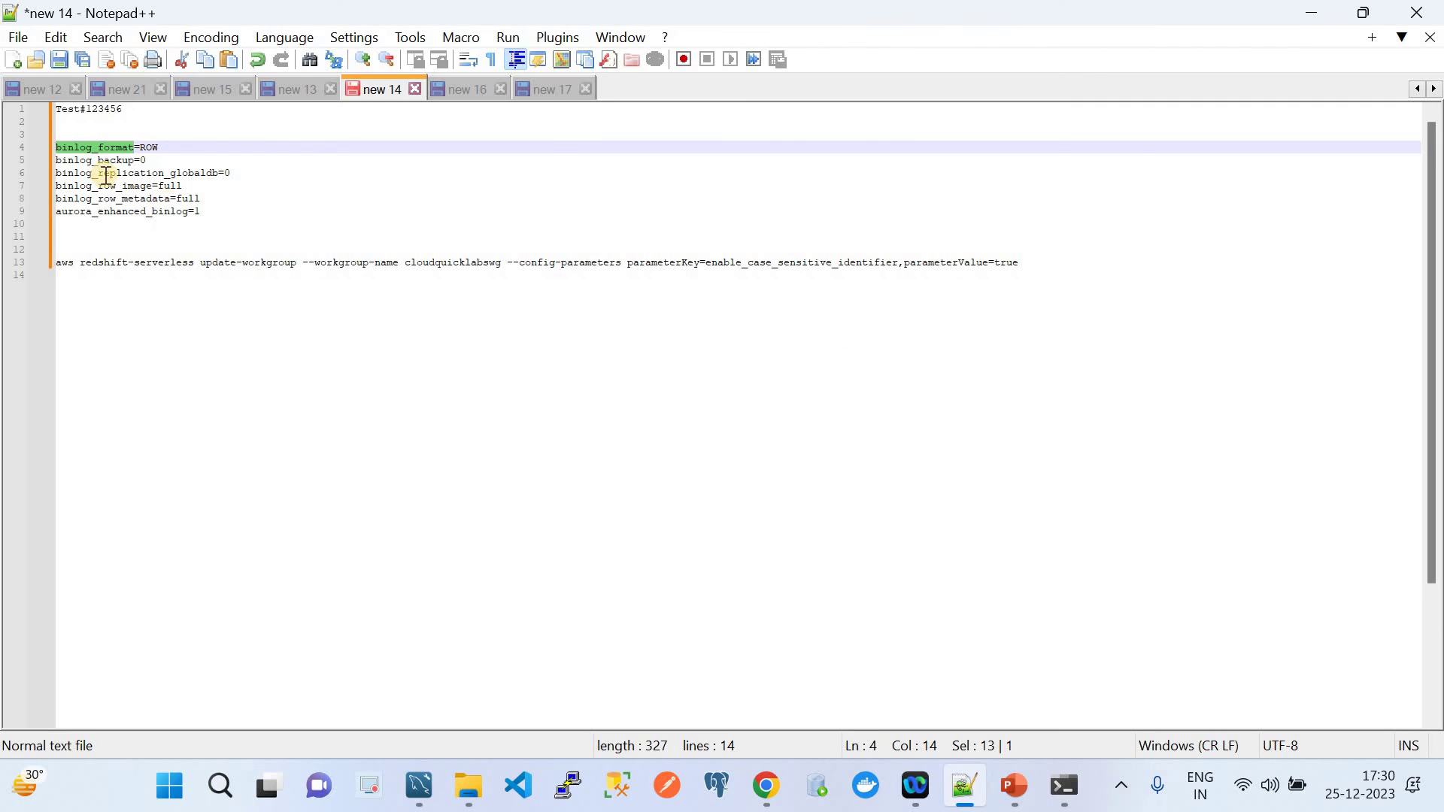
pyautogui.doubleClick(89, 160)
pyautogui.hotkey('ctrl', 'c')
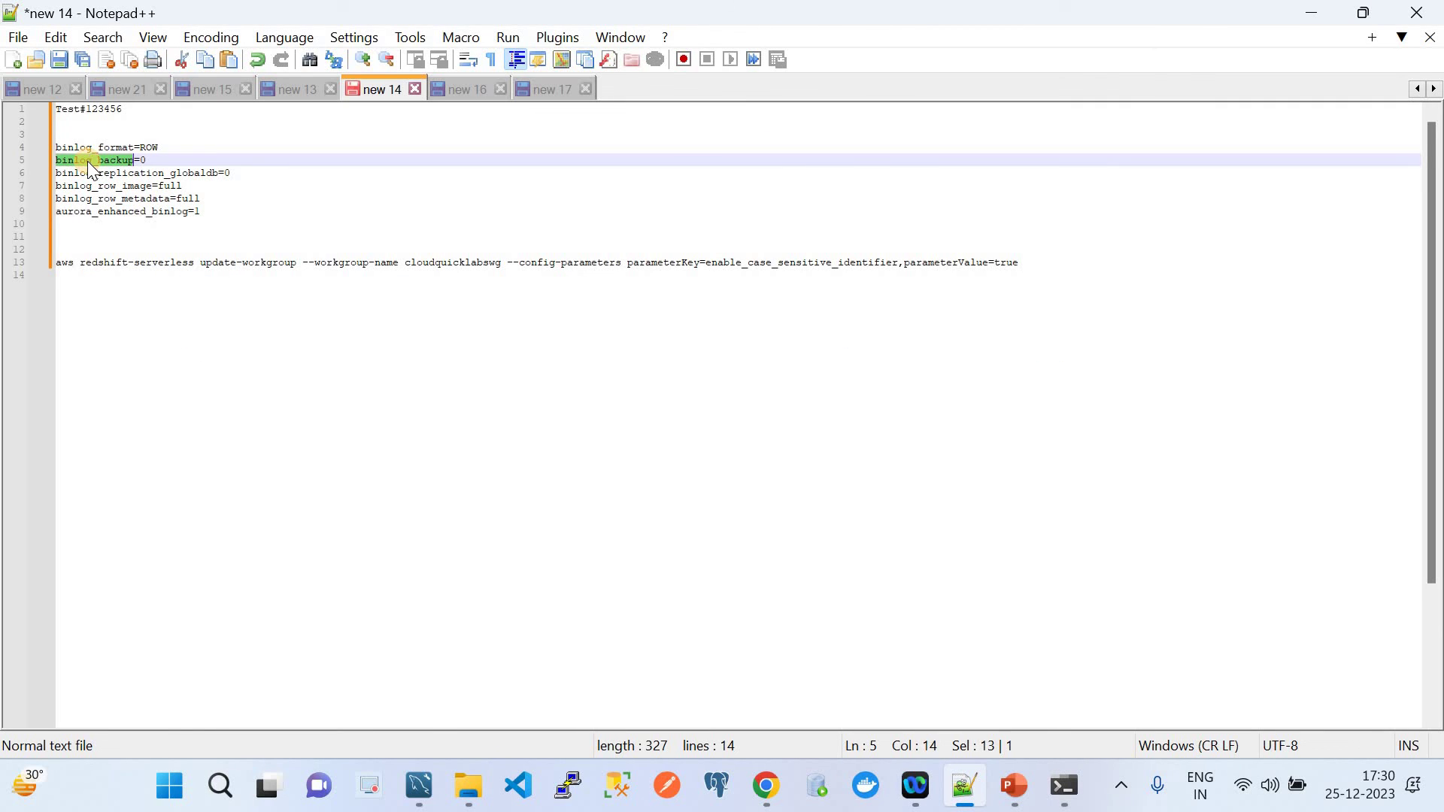
pyautogui.click(762, 796)
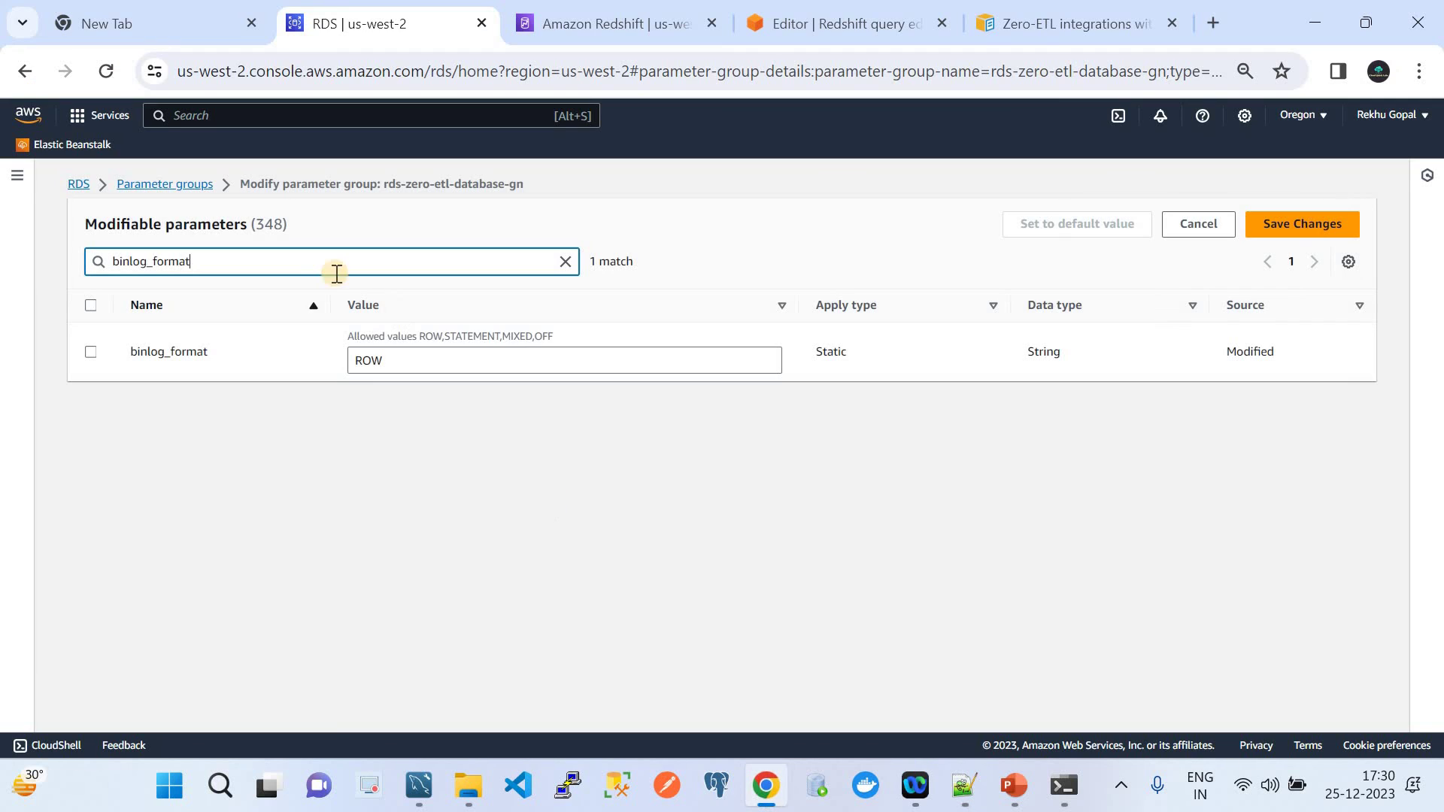
pyautogui.doubleClick(292, 273)
pyautogui.hotkey('ctrl', 'v')
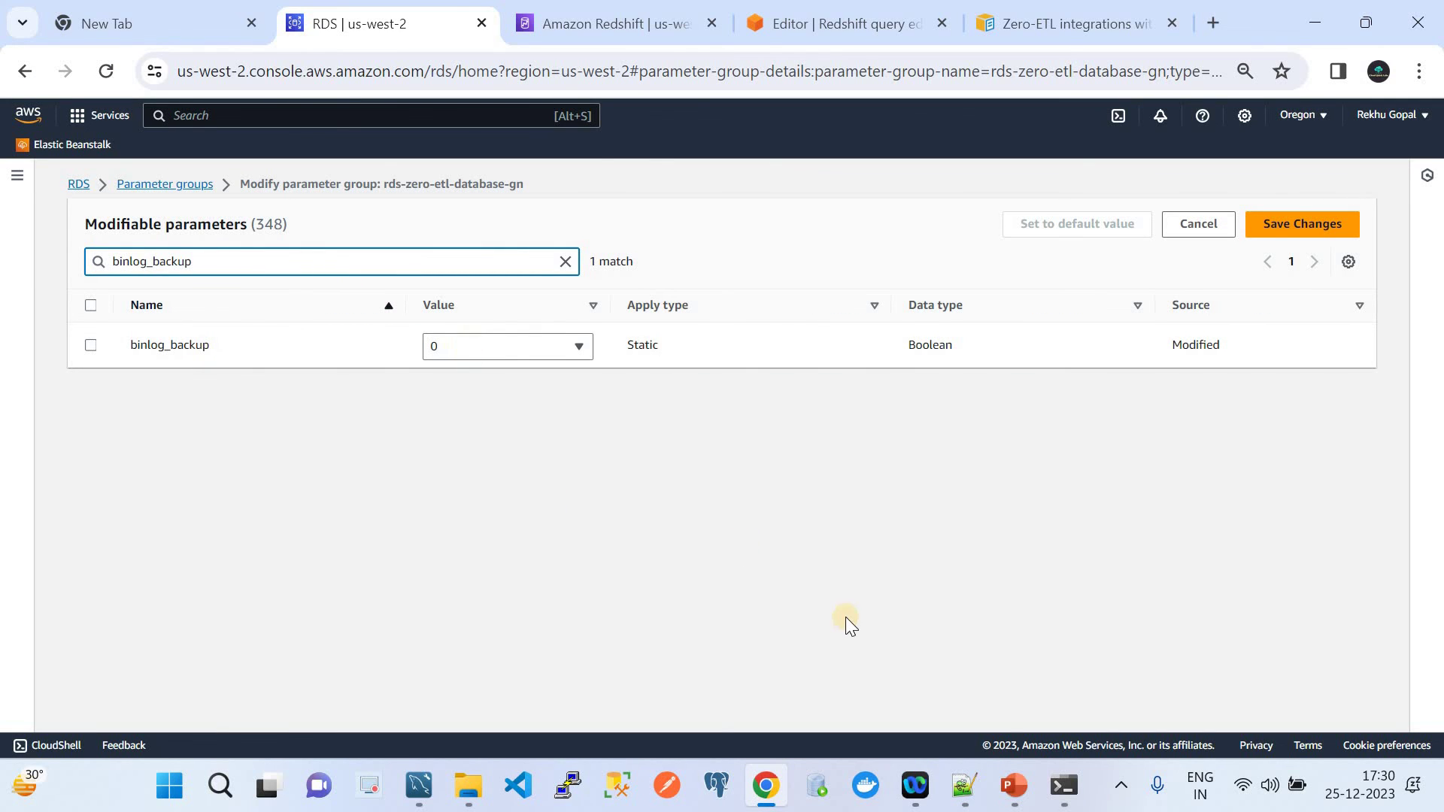
# Step: Copy binlog_replication_globaldb from the Notepad++ note and filter the modifiable parameters in the AWS console by it
pyautogui.click(948, 788)
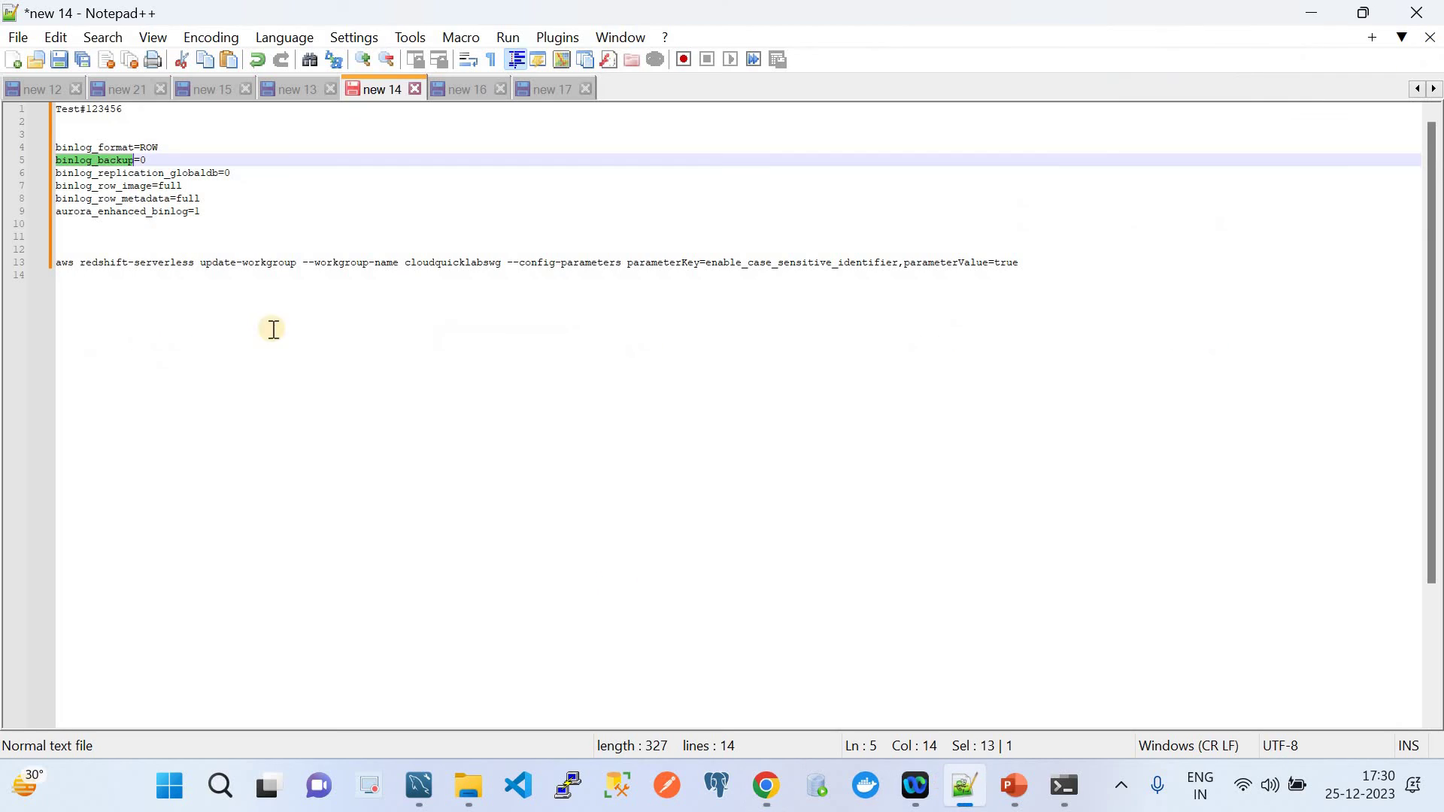
pyautogui.click(103, 173)
pyautogui.doubleClick(103, 172)
pyautogui.hotkey('ctrl', 'c')
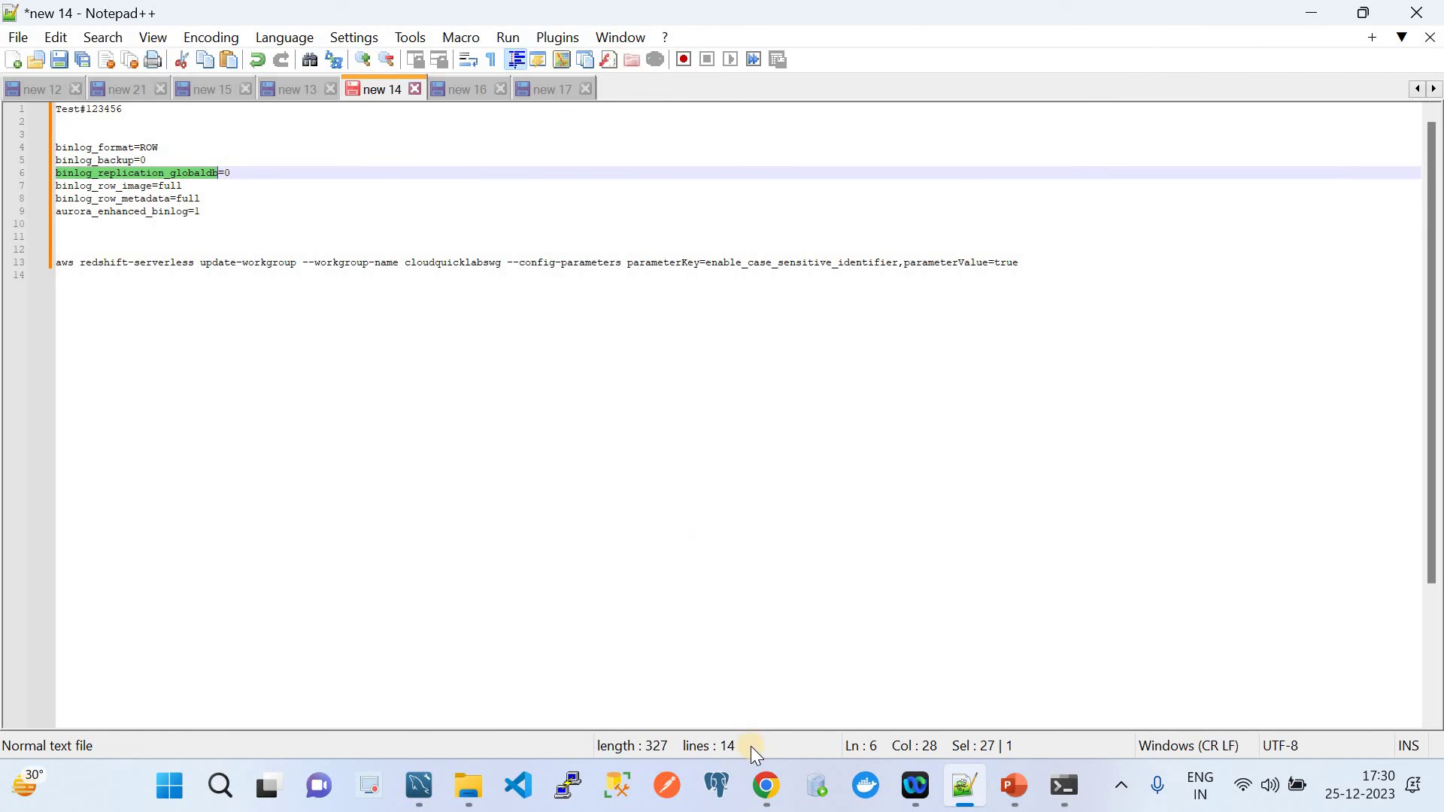
pyautogui.click(767, 790)
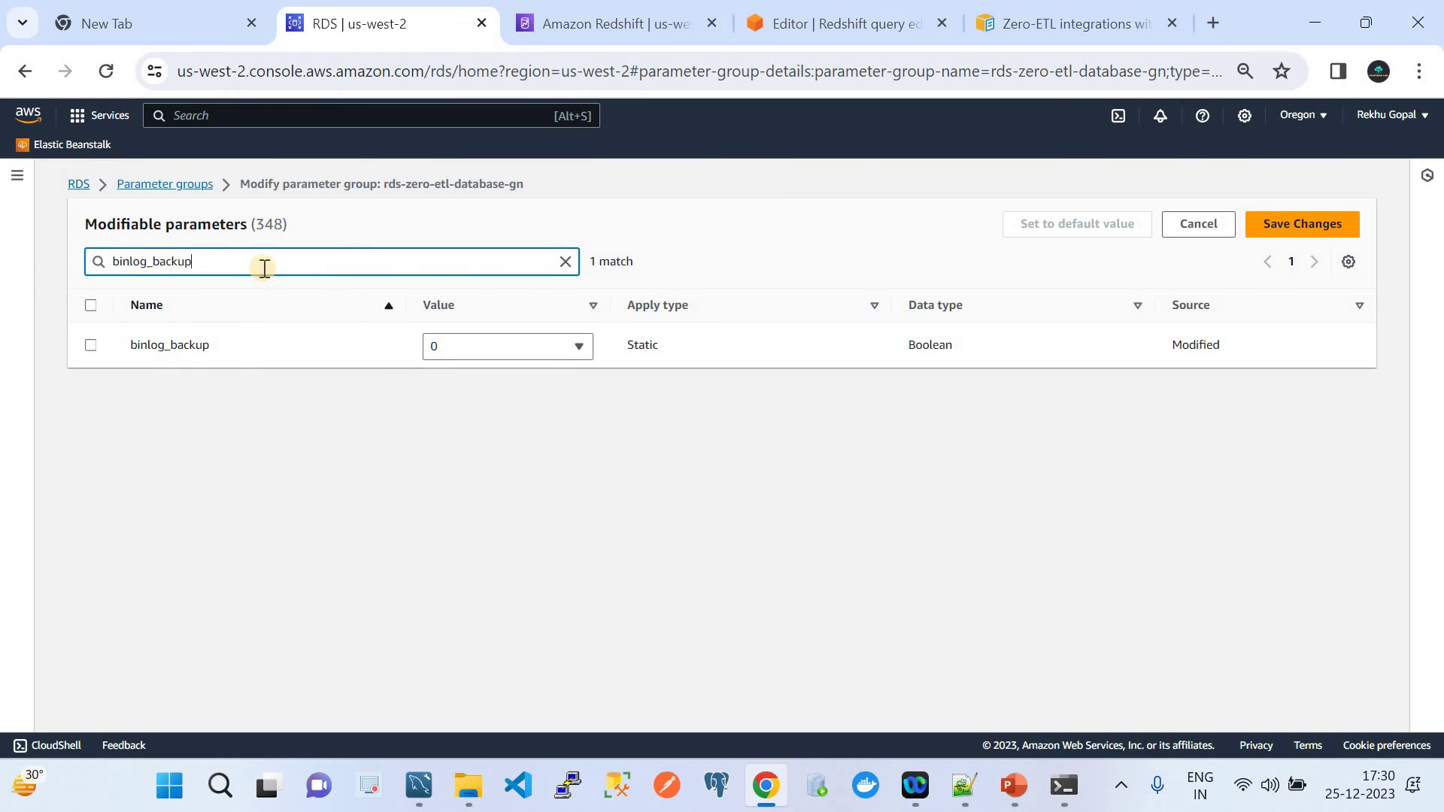
pyautogui.hotkey('ctrl', 'a')
pyautogui.hotkey('ctrl', 'v')
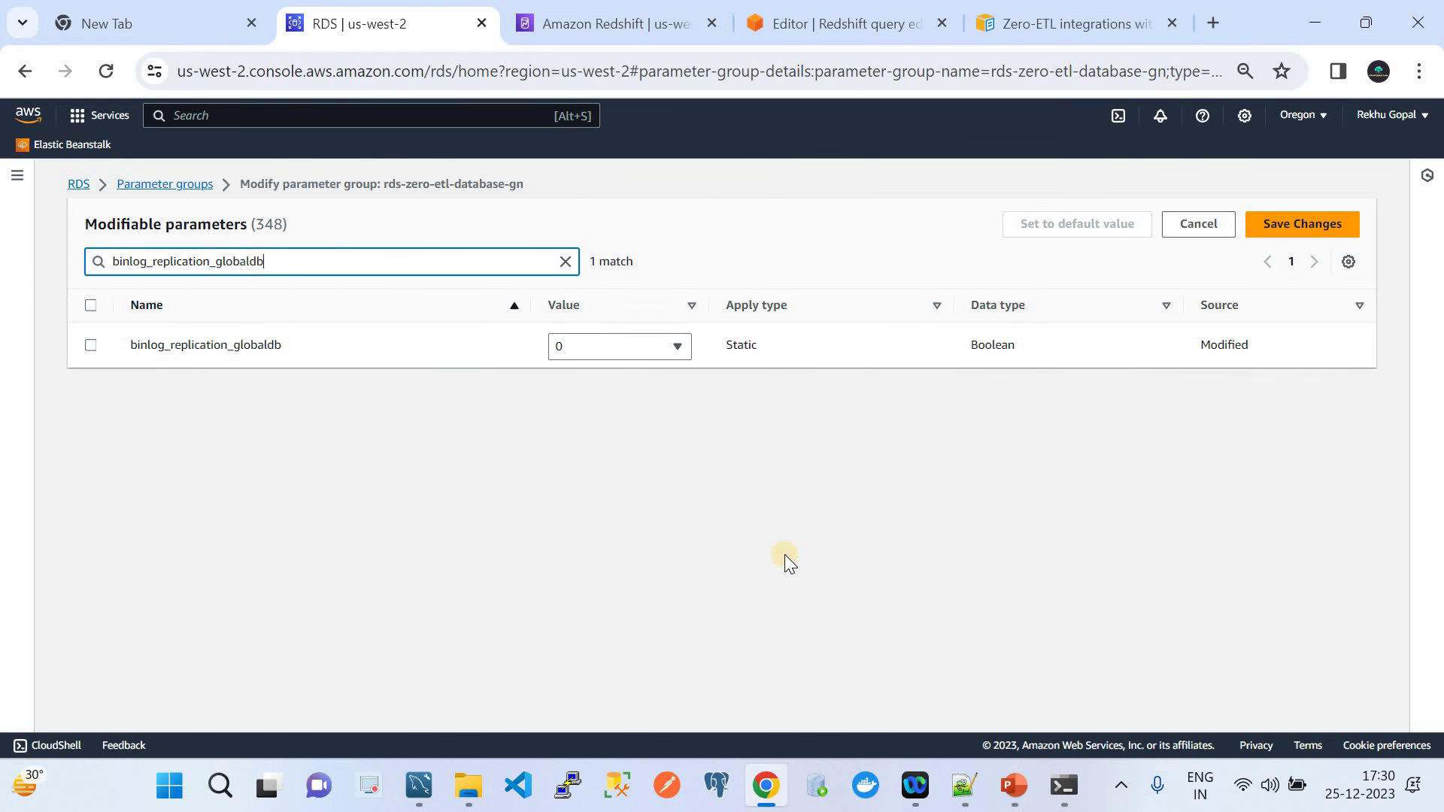
# Step: Copy binlog_row_image from the Notepad++ note and filter the modifiable parameters in the AWS console by it
pyautogui.click(949, 805)
pyautogui.doubleClick(119, 187)
pyautogui.hotkey('ctrl', 'c')
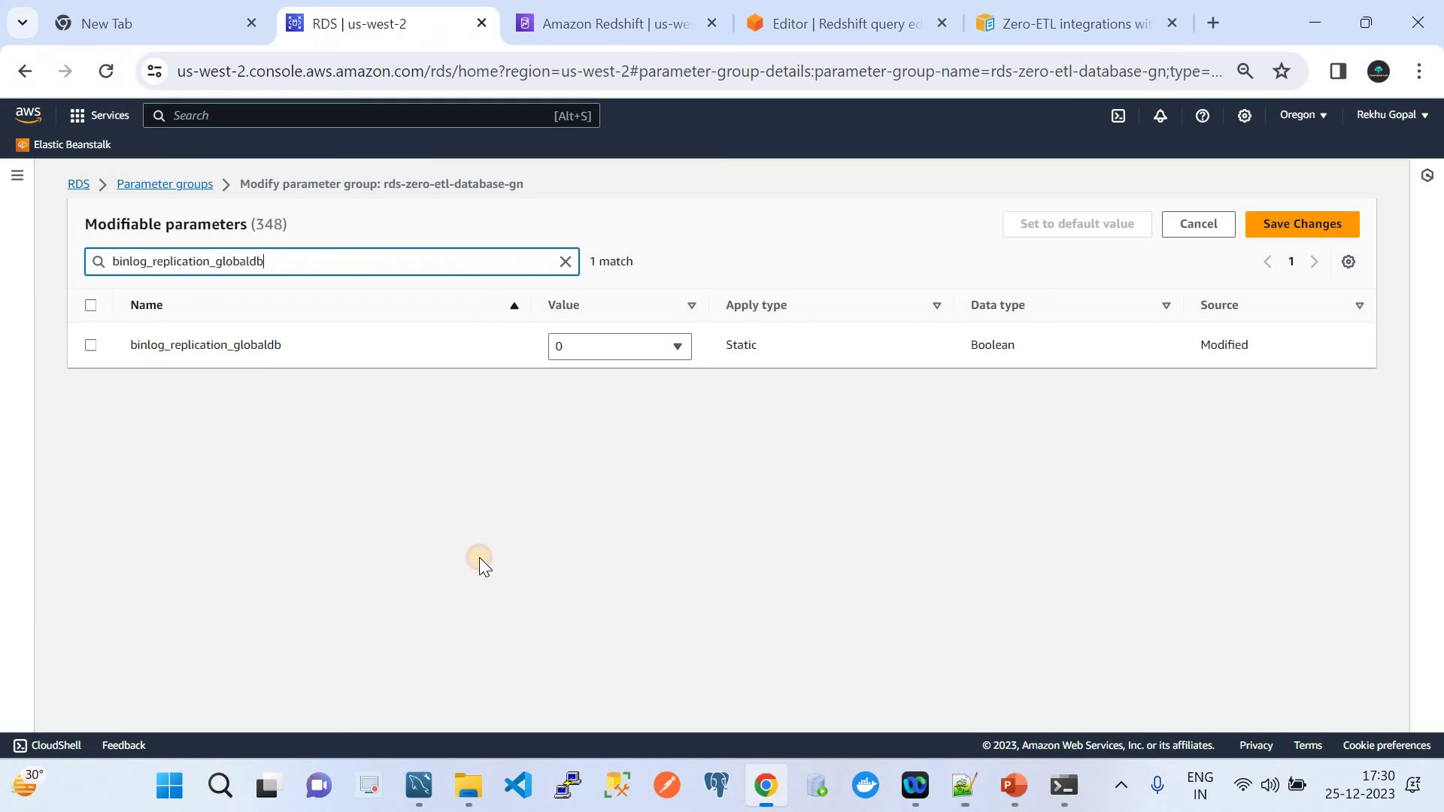
pyautogui.click(766, 786)
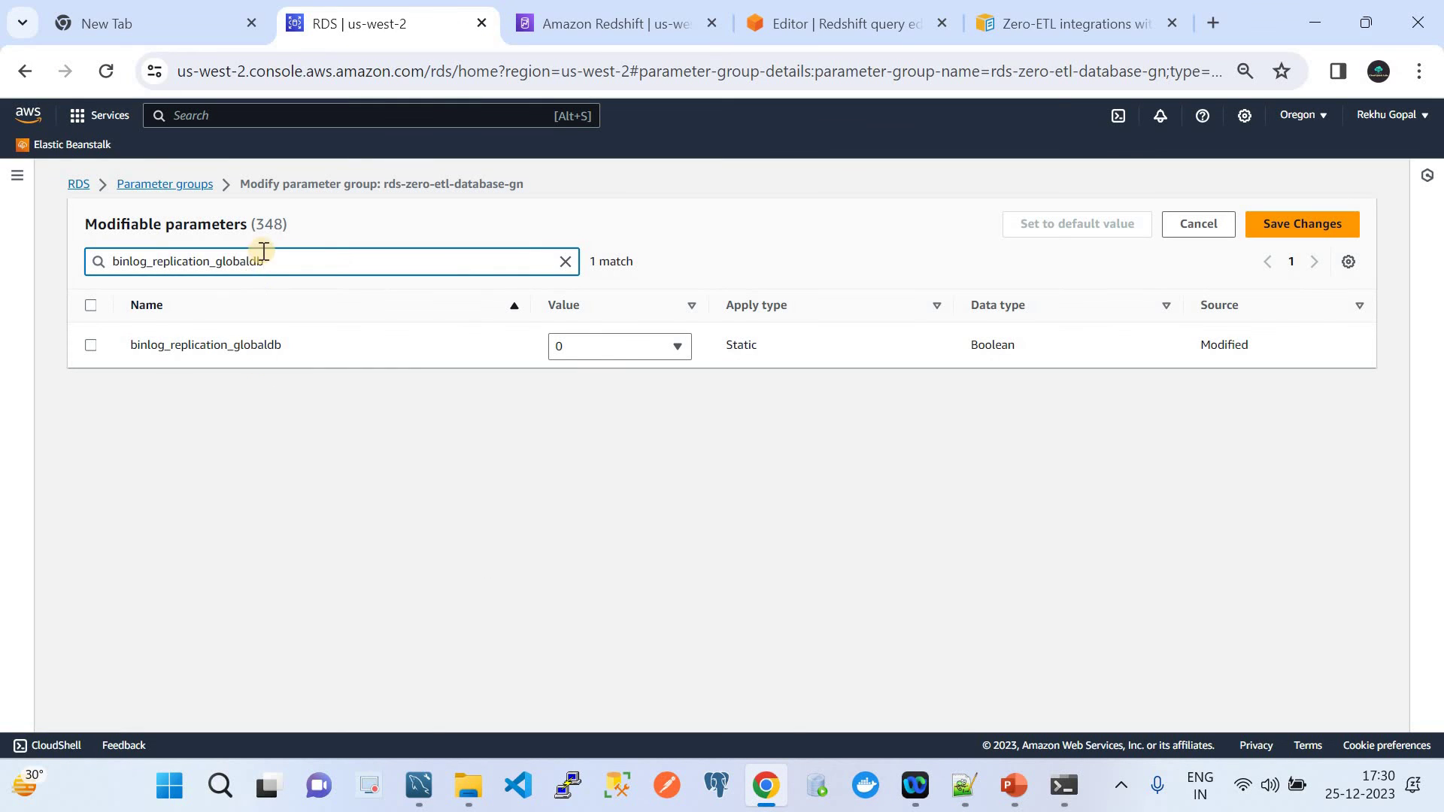
pyautogui.hotkey('ctrl', 'a')
pyautogui.hotkey('ctrl', 'v')
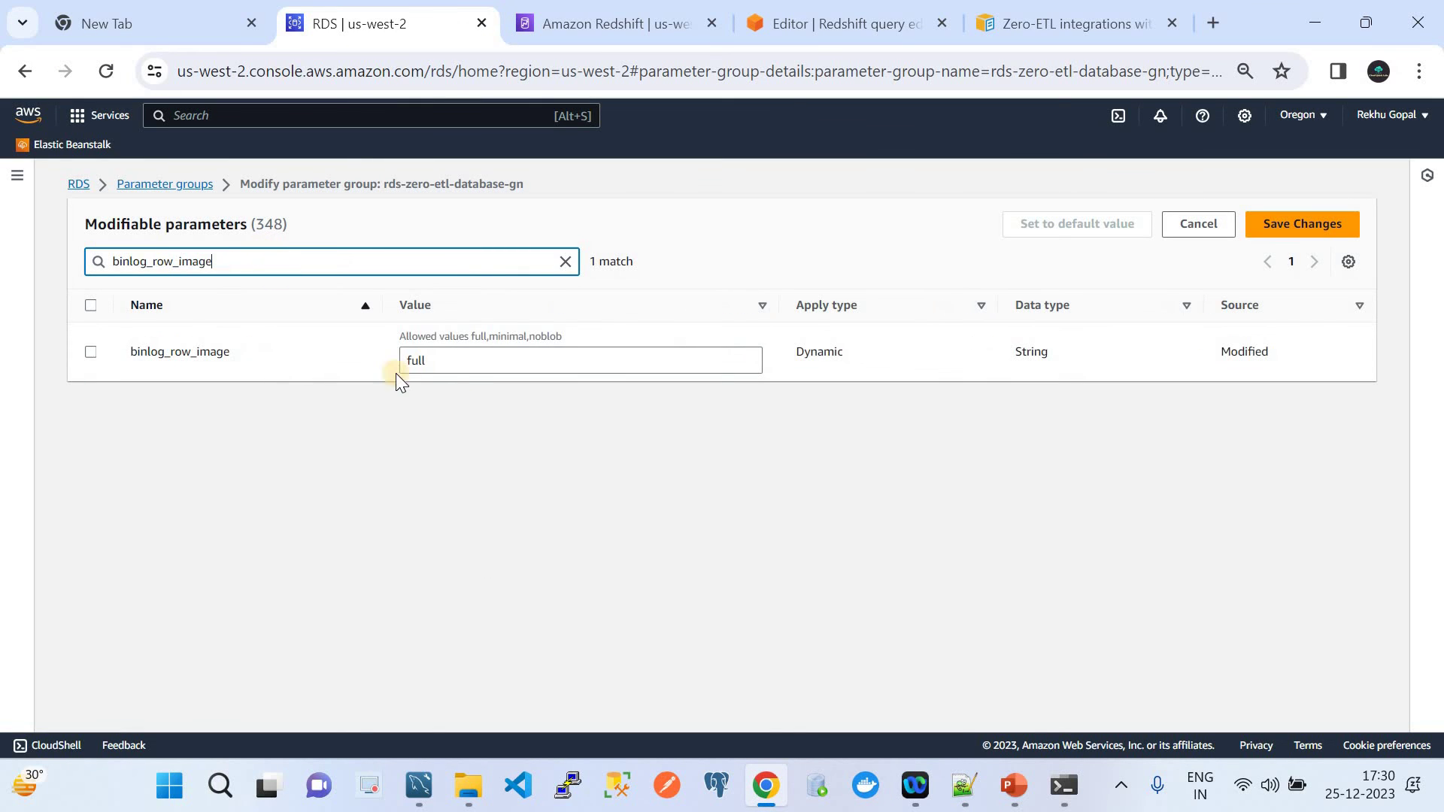
# Step: Copy binlog_row_metadata from the Notepad++ note and filter the modifiable parameters in the AWS console by it
pyautogui.click(964, 786)
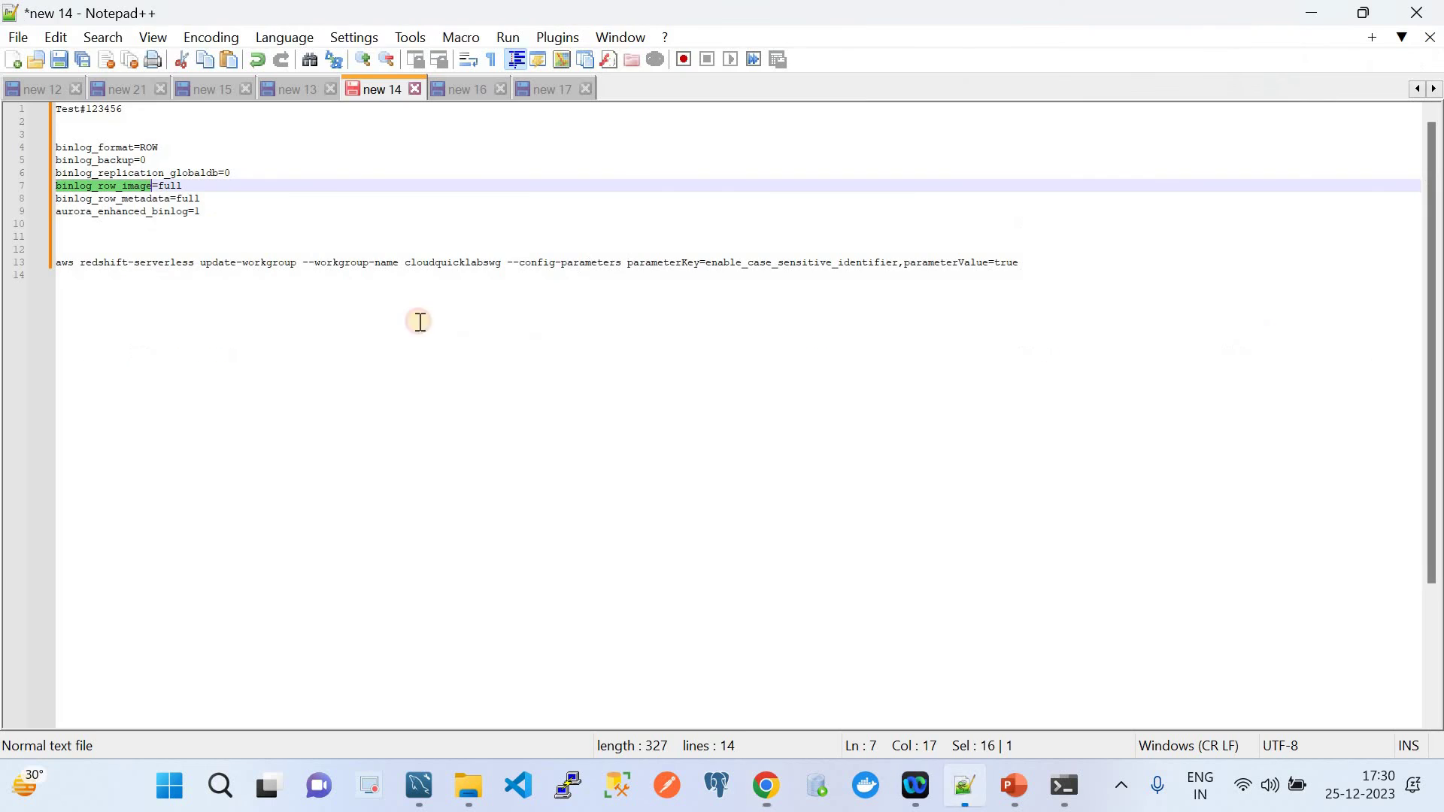
pyautogui.doubleClick(121, 199)
pyautogui.hotkey('ctrl', 'c')
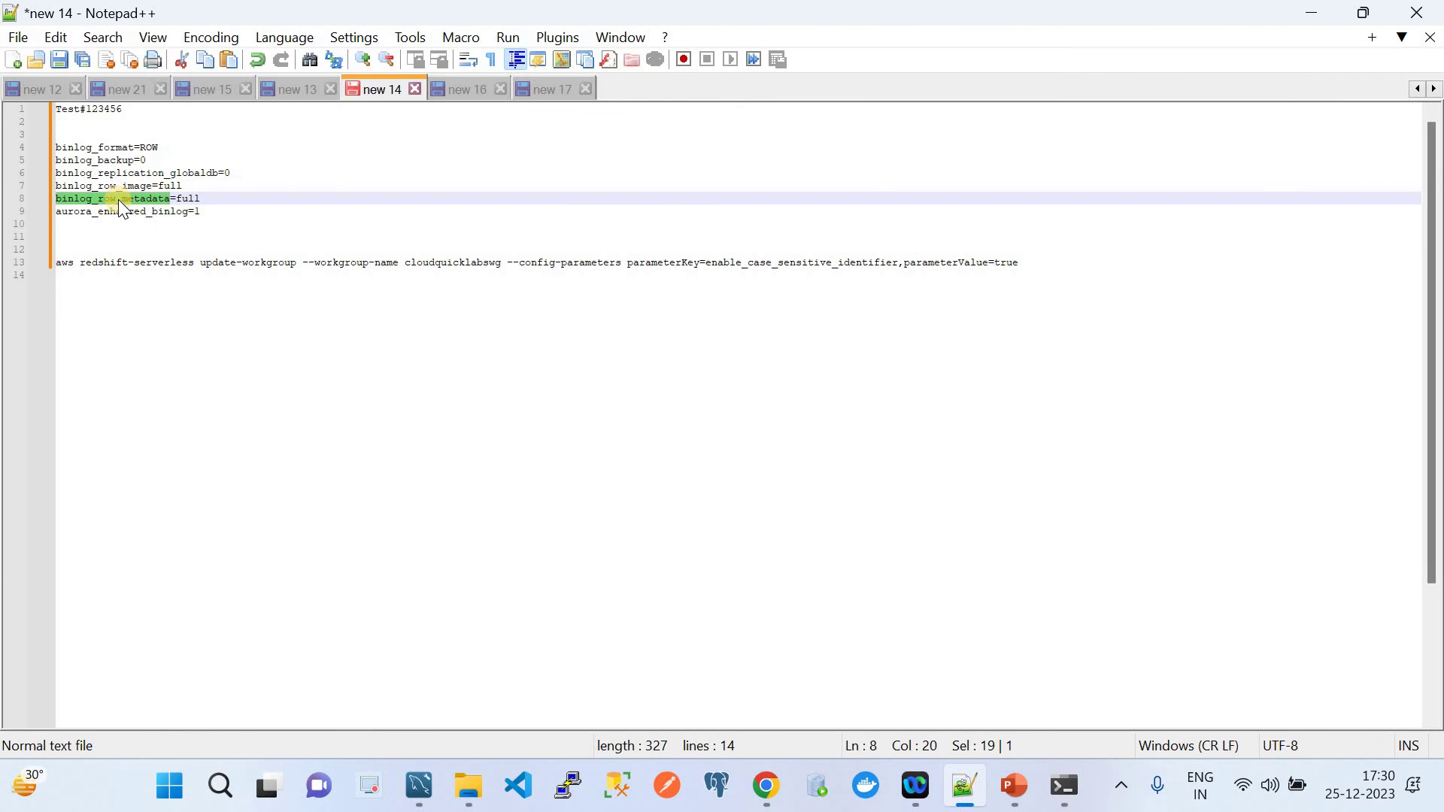
pyautogui.click(766, 786)
pyautogui.click(313, 275)
pyautogui.hotkey('ctrl', 'a')
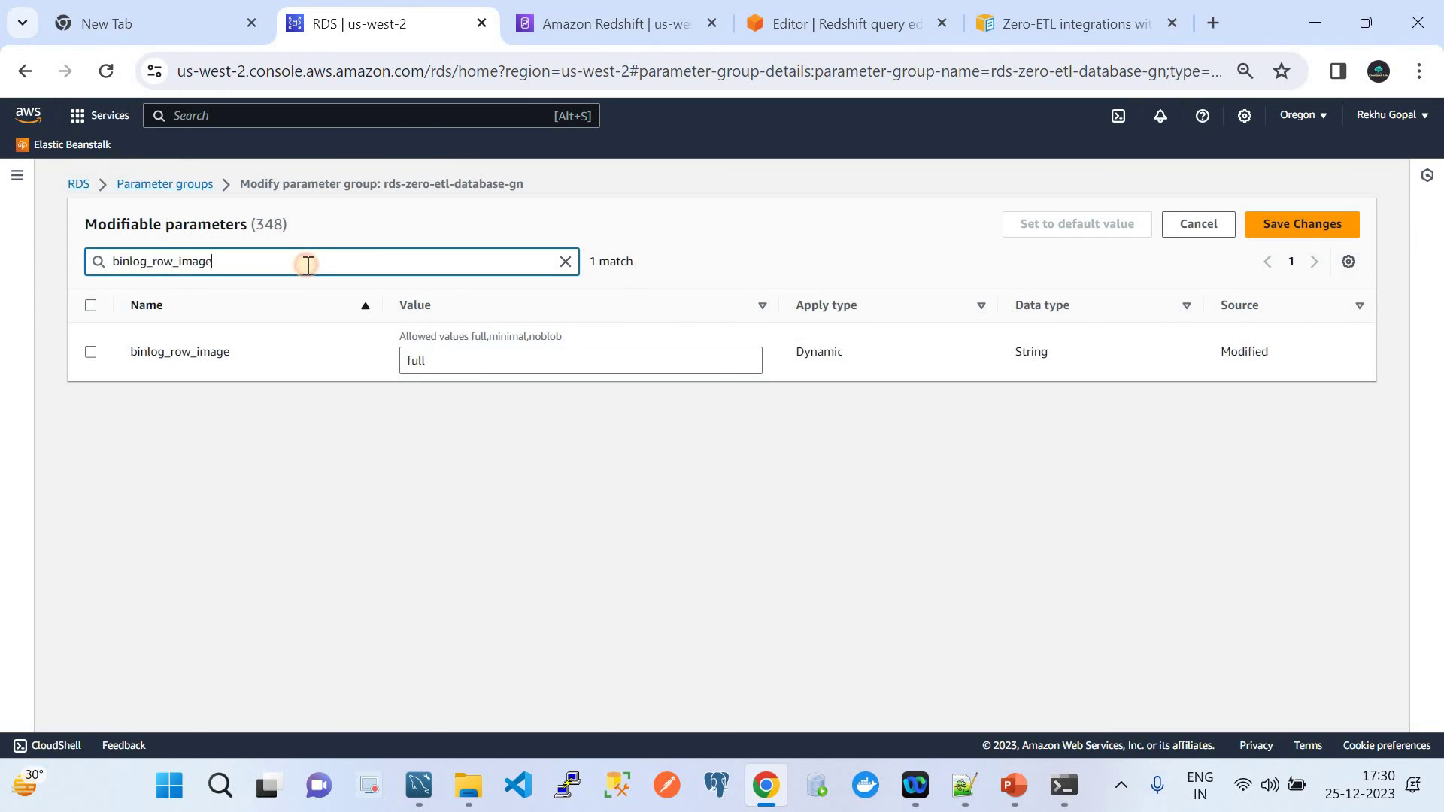
pyautogui.hotkey('ctrl', 'v')
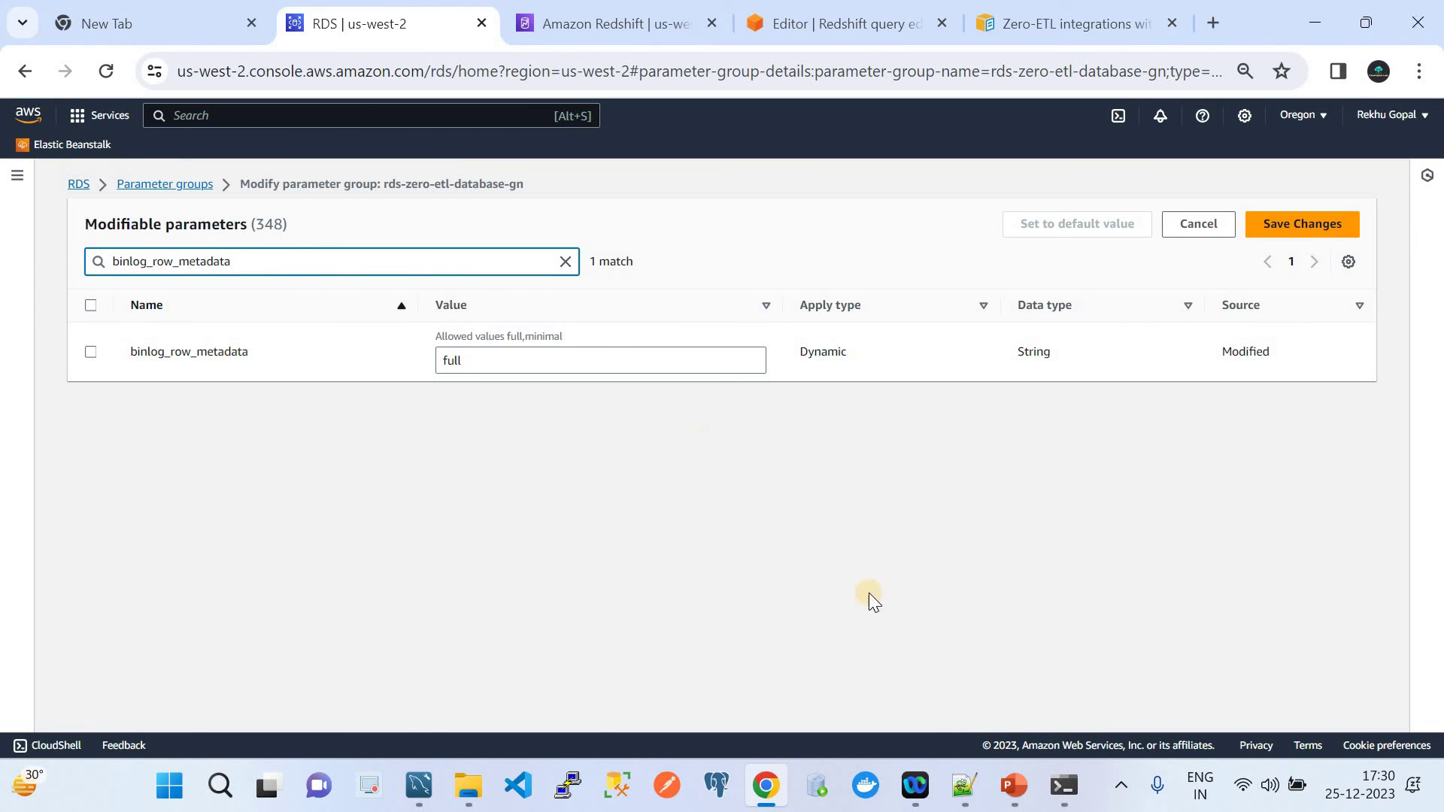
# Step: Copy aurora_enhanced_binlog from the Notepad++ note and filter the modifiable parameters in the AWS console by it
pyautogui.click(965, 786)
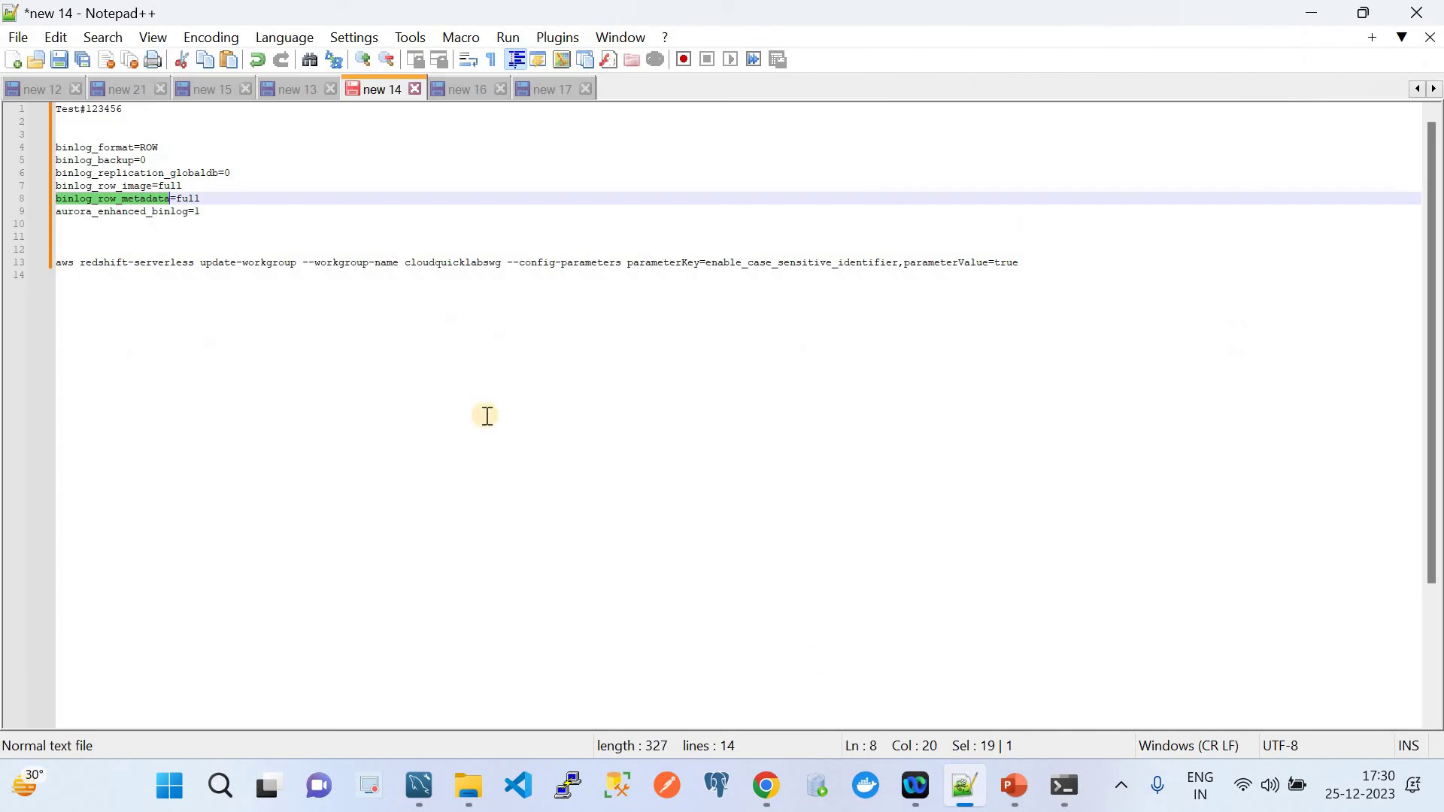
pyautogui.doubleClick(126, 213)
pyautogui.hotkey('ctrl', 'c')
pyautogui.click(765, 786)
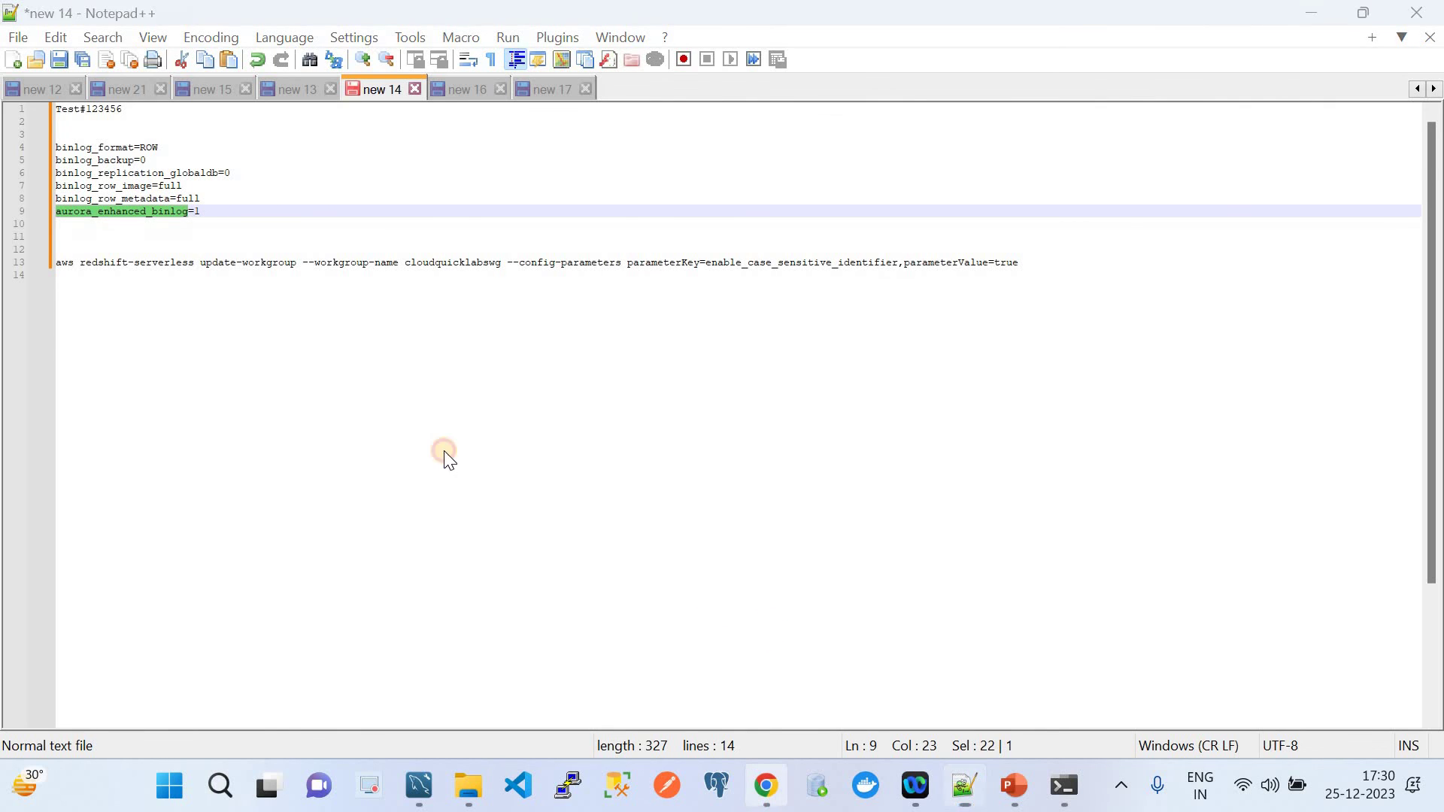
pyautogui.hotkey('ctrl', 'a')
pyautogui.hotkey('ctrl', 'v')
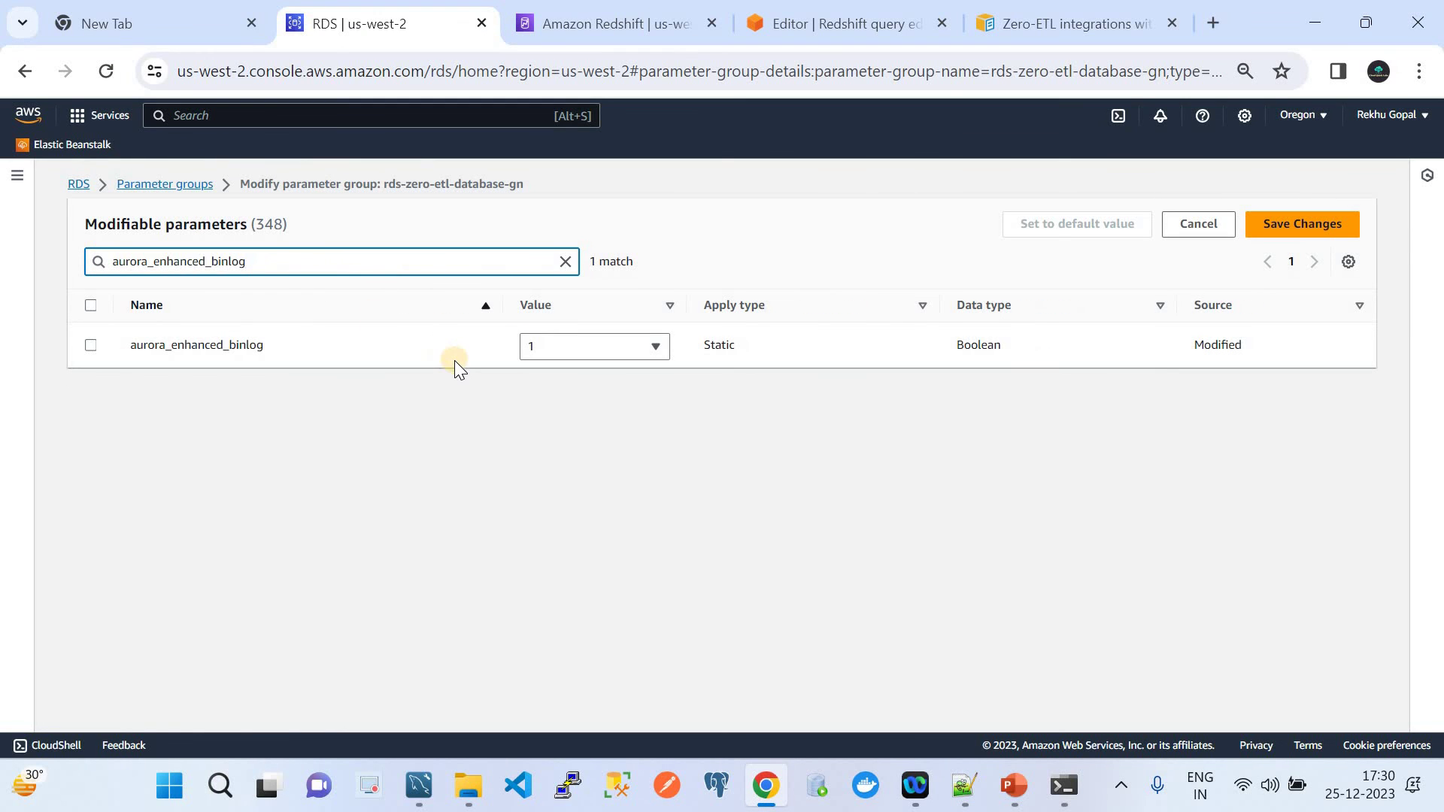
# Step: Review the binlog_format to aurora_enhanced_binlog lines in the Notepad++ note, and return to the parameter groups list in the AWS console
pyautogui.click(964, 785)
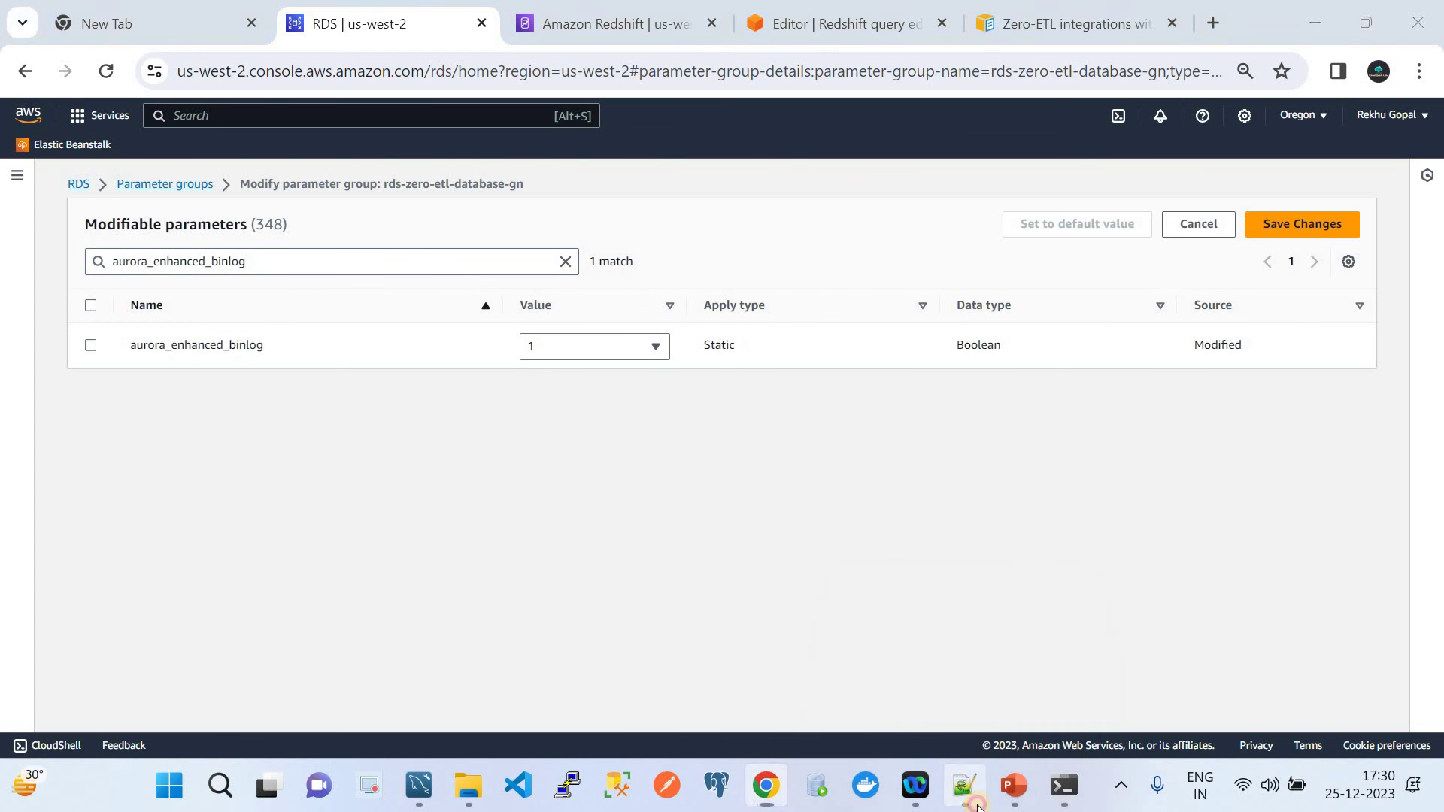
pyautogui.moveTo(233, 211); pyautogui.dragTo(30, 154)
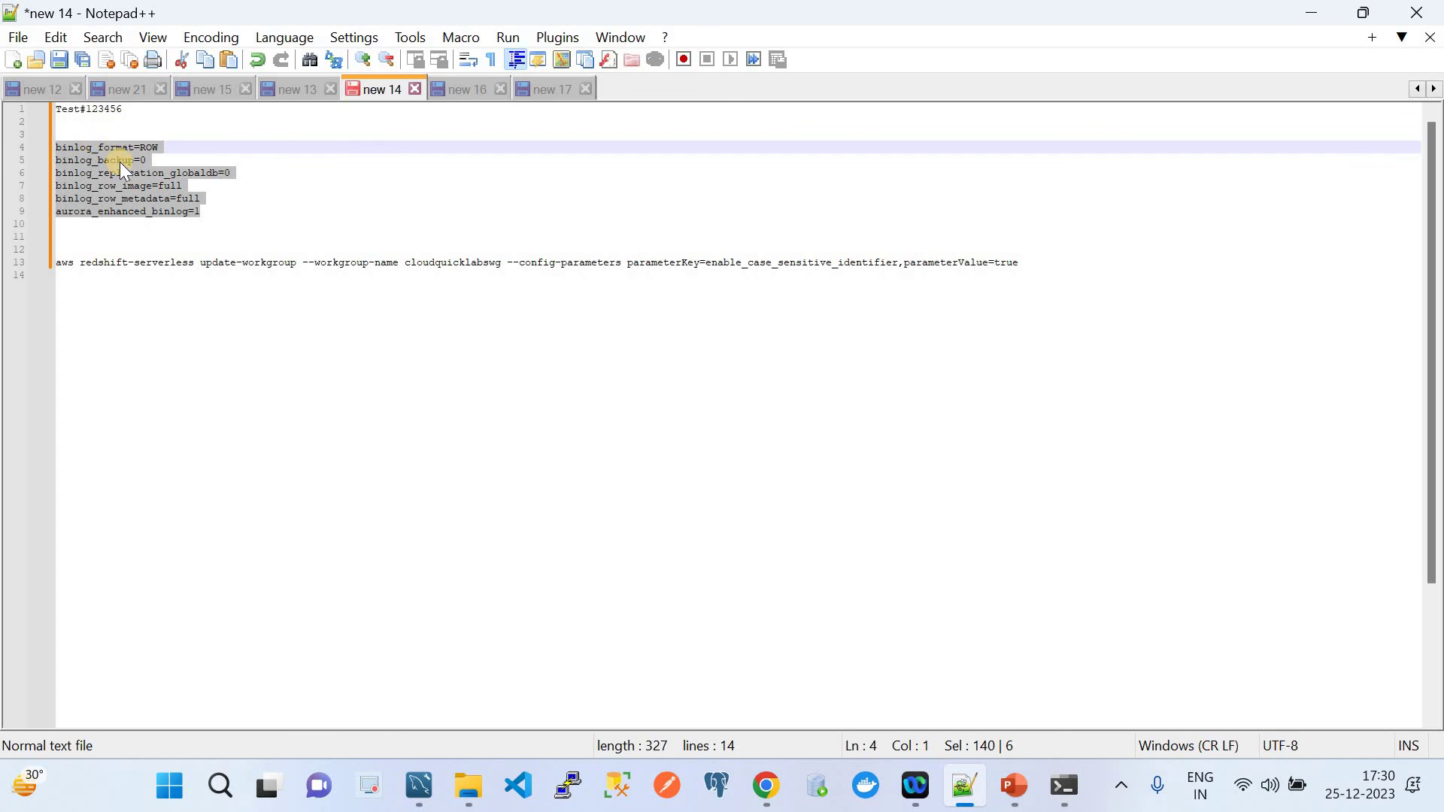
pyautogui.click(766, 786)
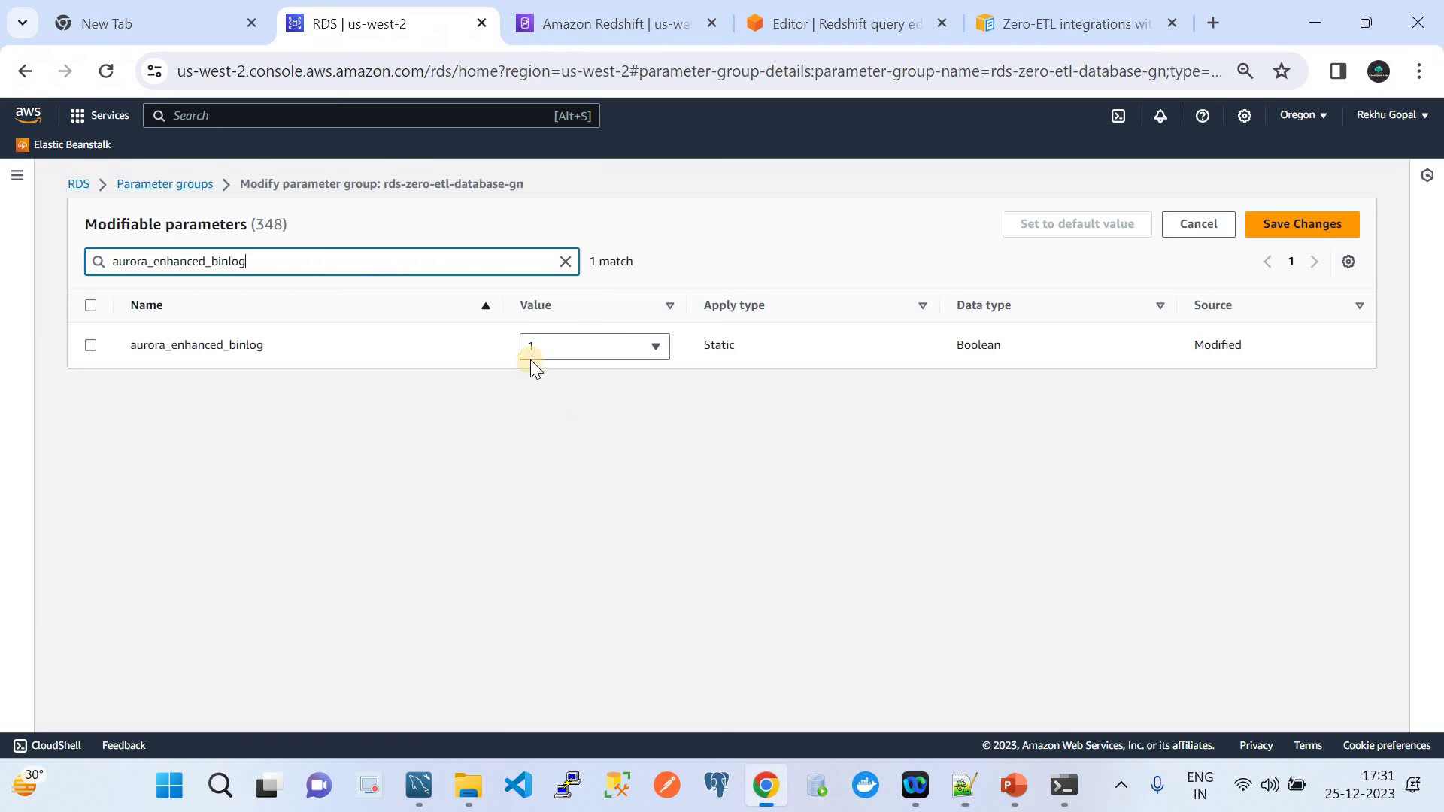
pyautogui.click(188, 184)
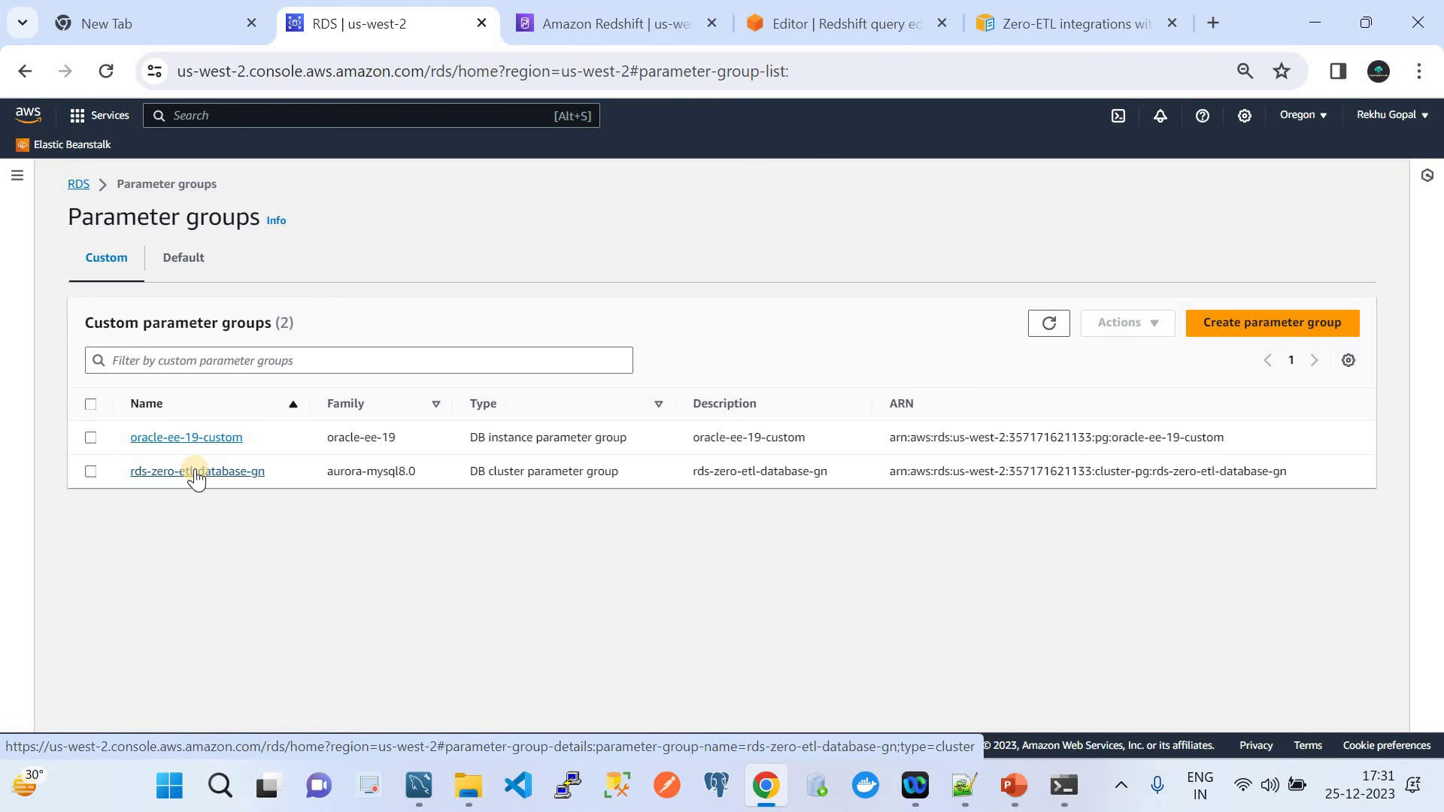
# Step: Open the cloudquicklabsrds regional cluster for modification and check the DB cluster parameter group options under its additional configuration
pyautogui.click(18, 175)
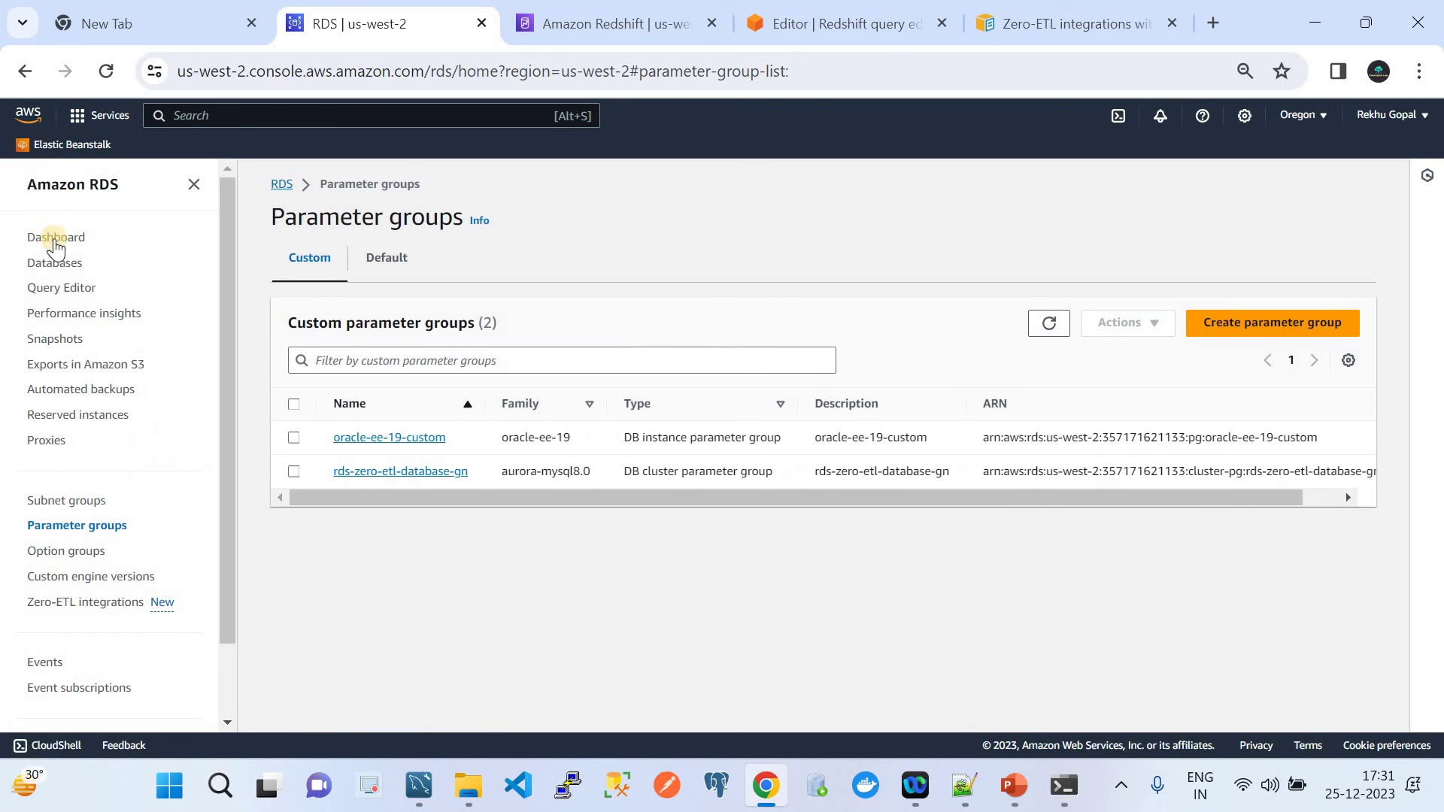
pyautogui.click(56, 263)
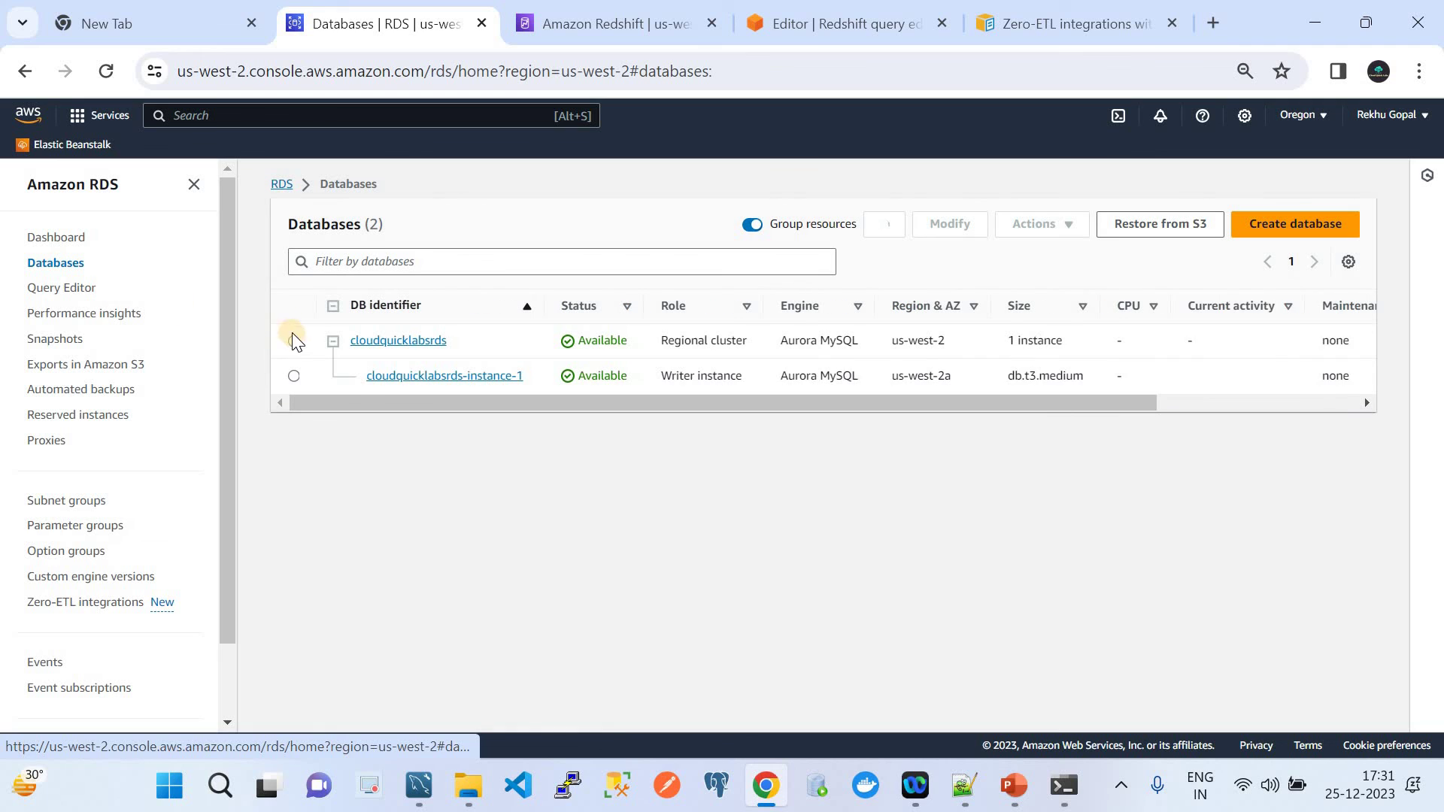
pyautogui.click(295, 341)
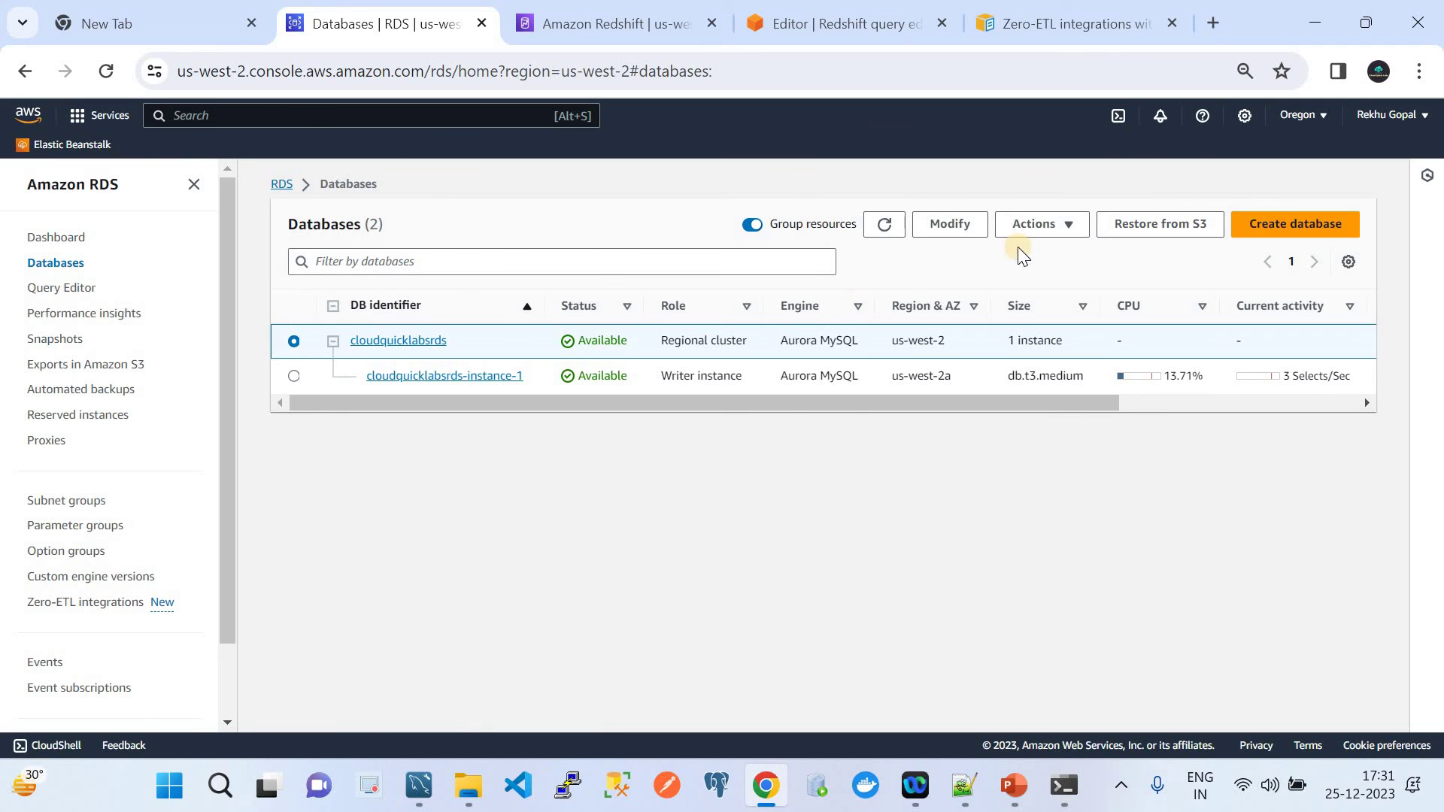
pyautogui.click(936, 225)
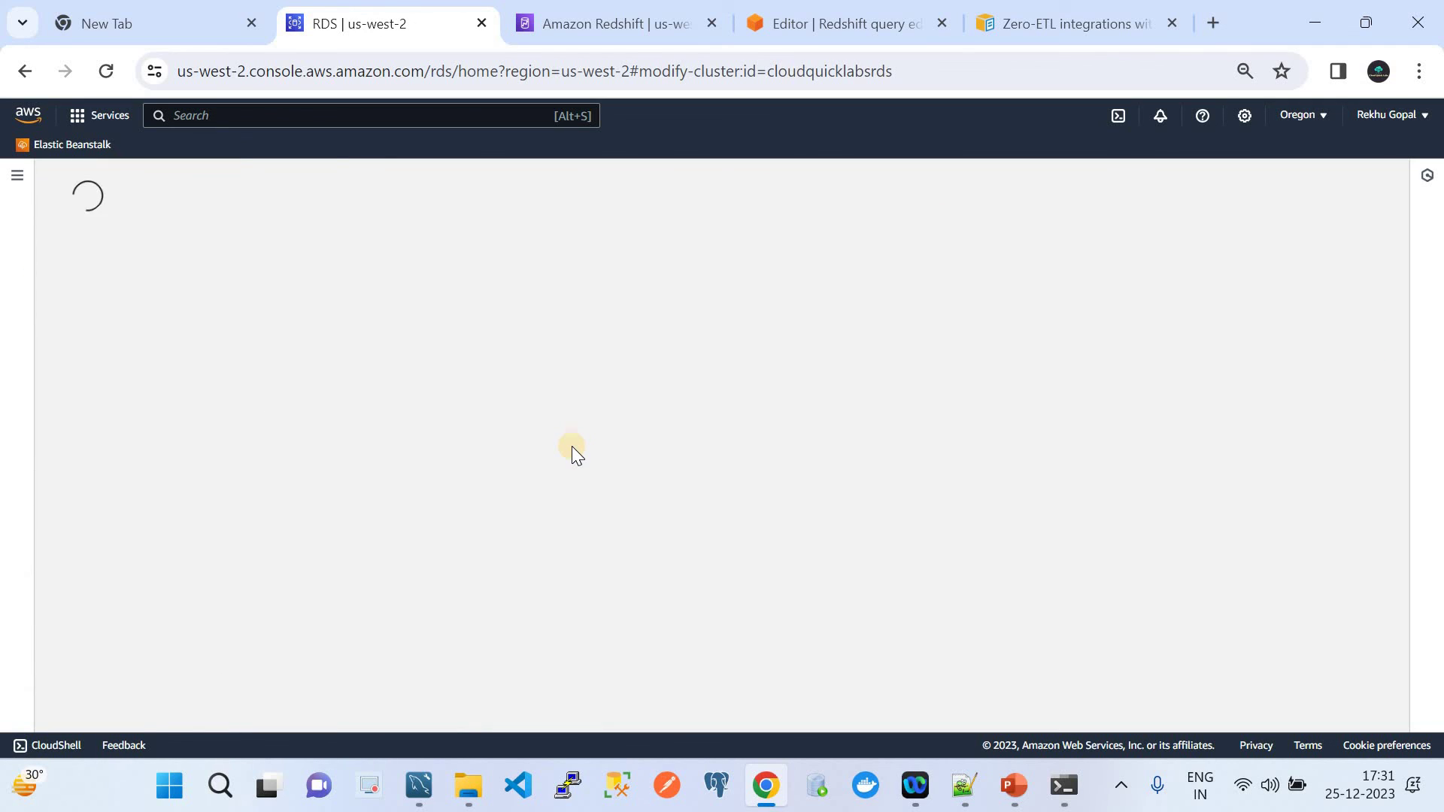
pyautogui.scroll(-20, 571, 451)
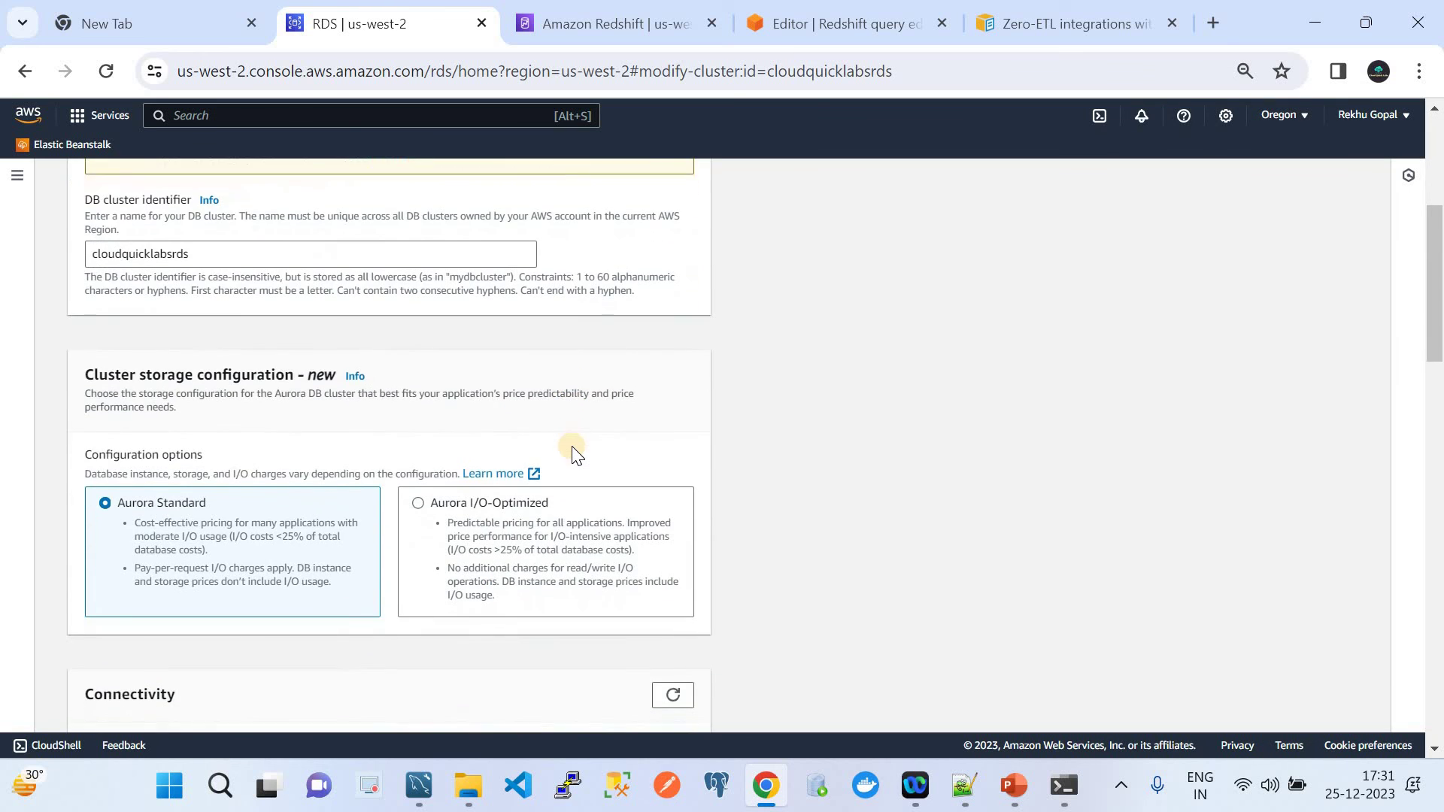
pyautogui.scroll(-1, 571, 452)
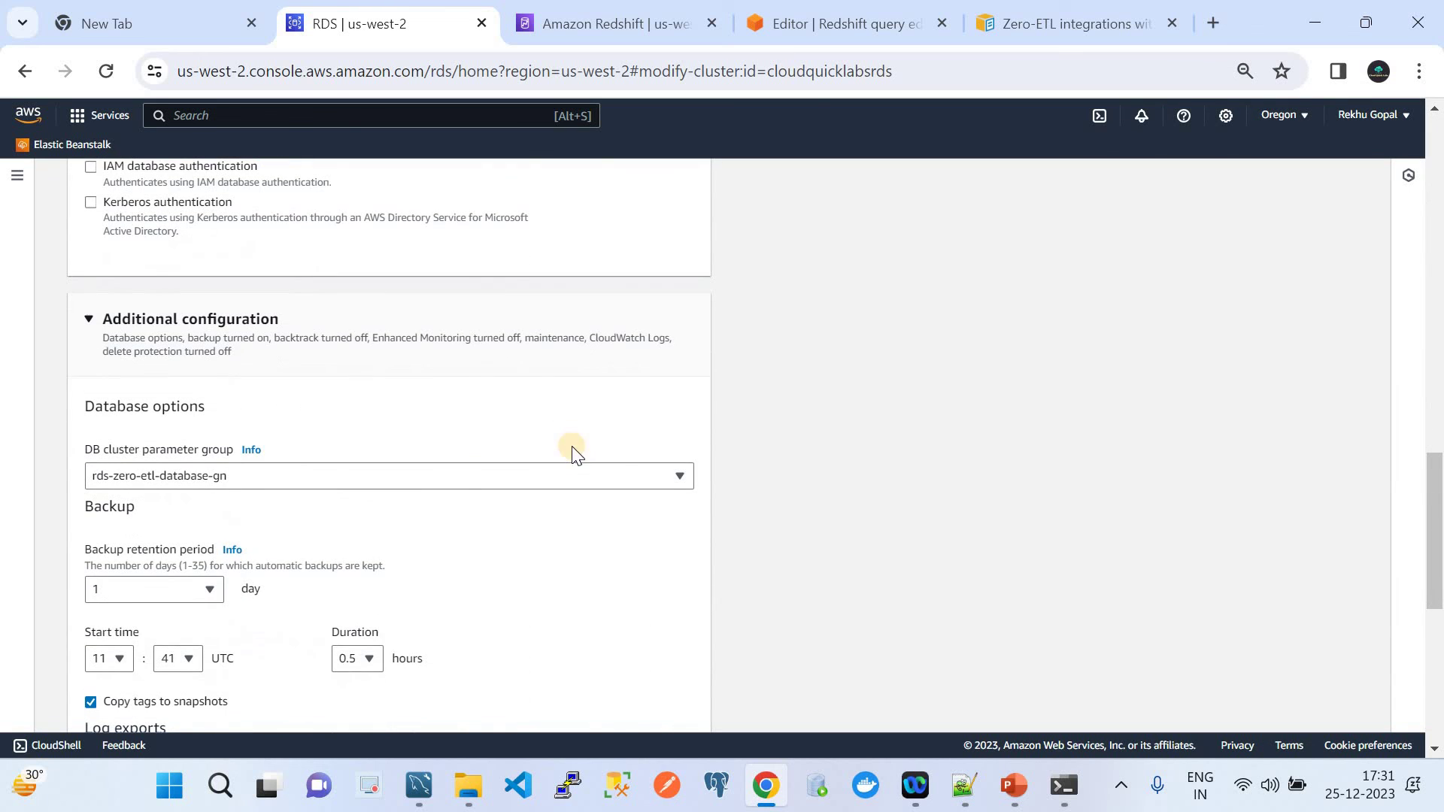
pyautogui.click(222, 475)
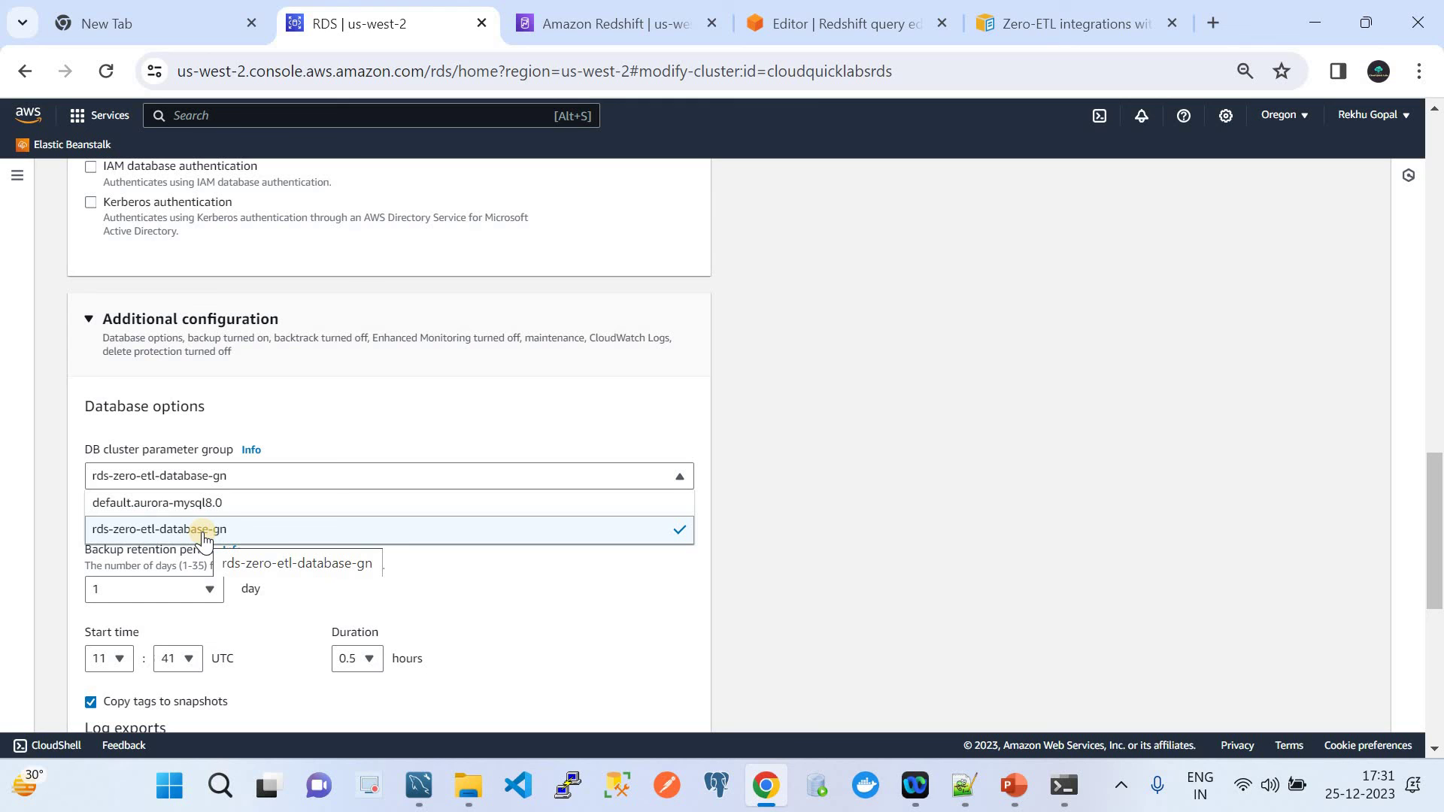
pyautogui.click(814, 611)
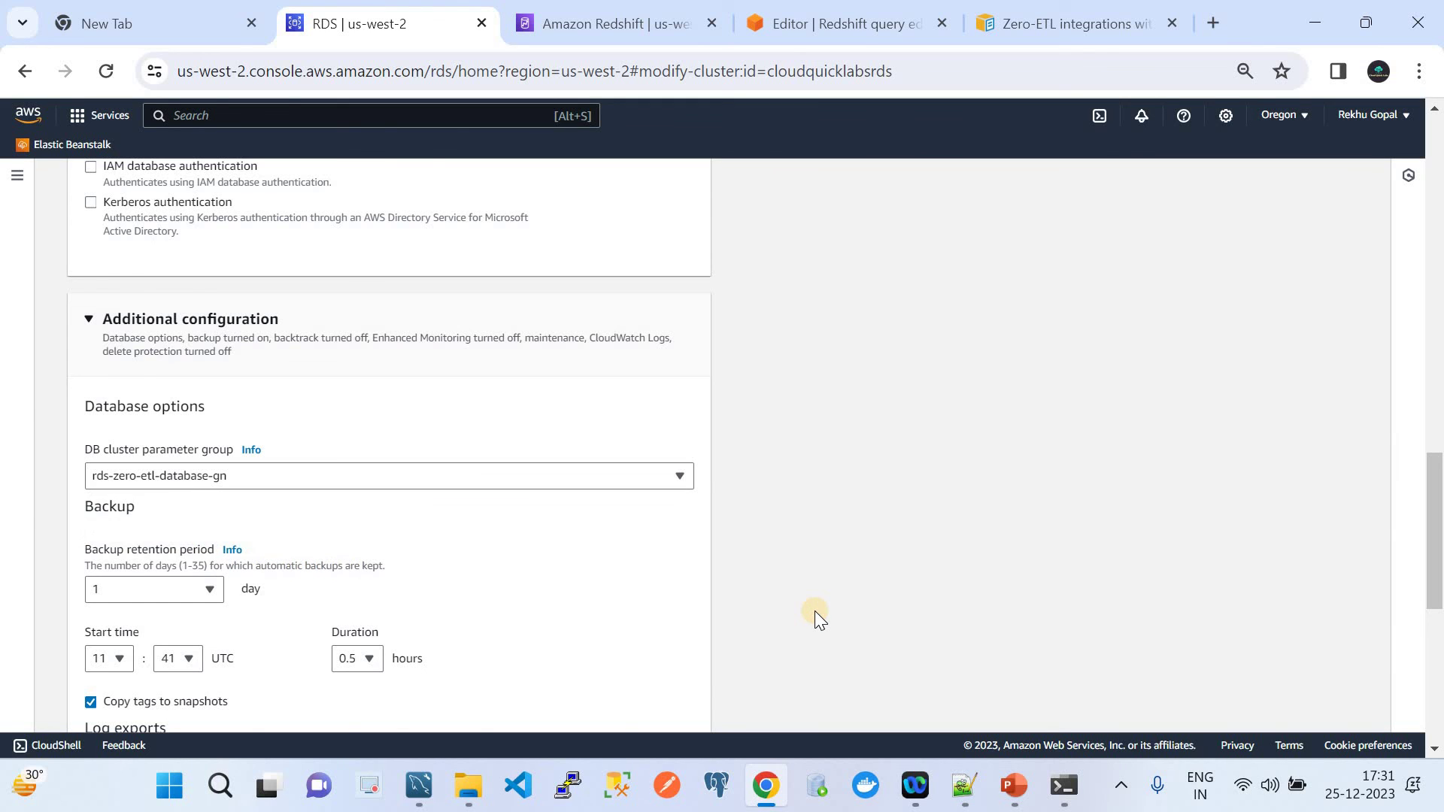
# Step: Continue to the cluster's modification summary, choose Apply immediately, and return to the databases list without submitting
pyautogui.scroll(-7, 814, 611)
pyautogui.click(668, 700)
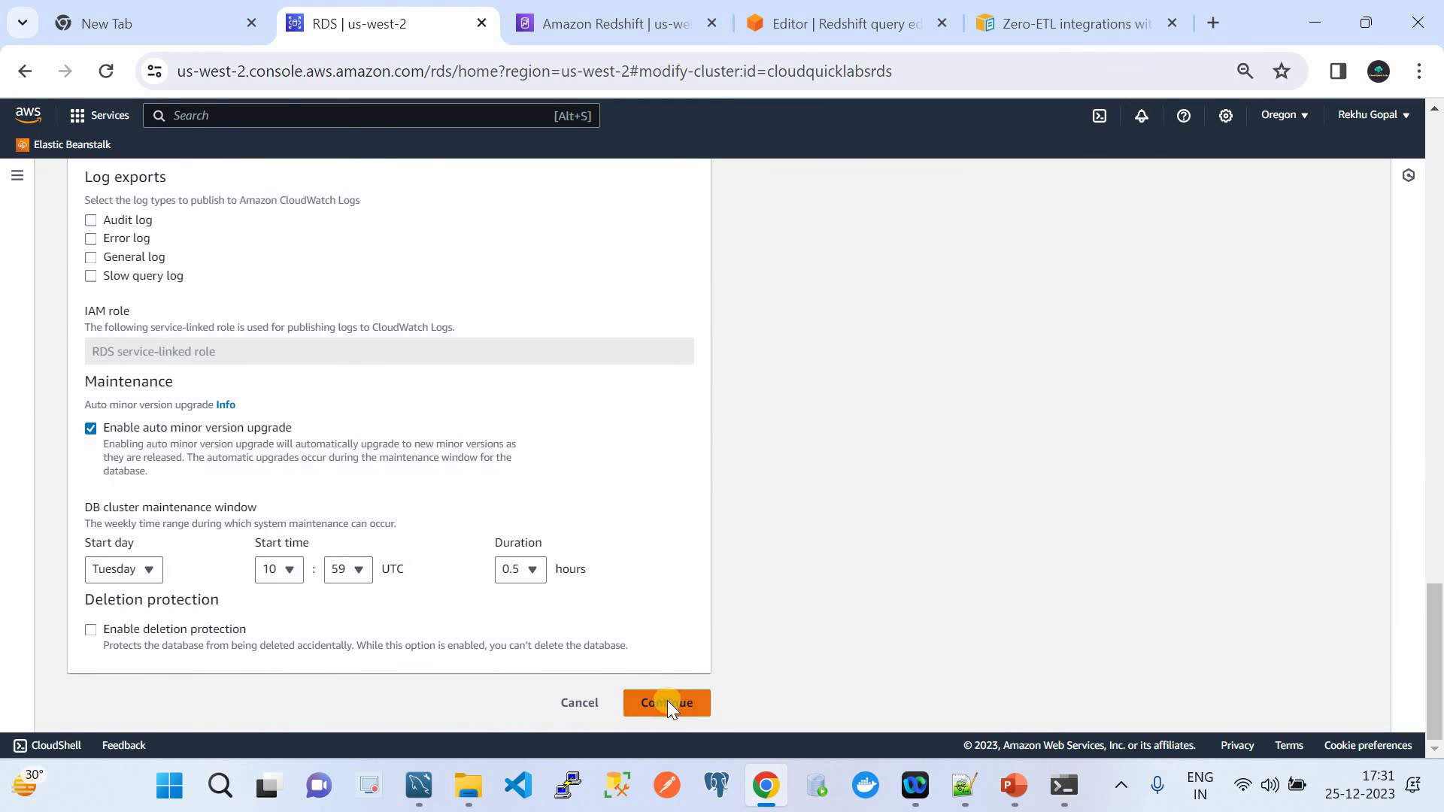
pyautogui.click(148, 571)
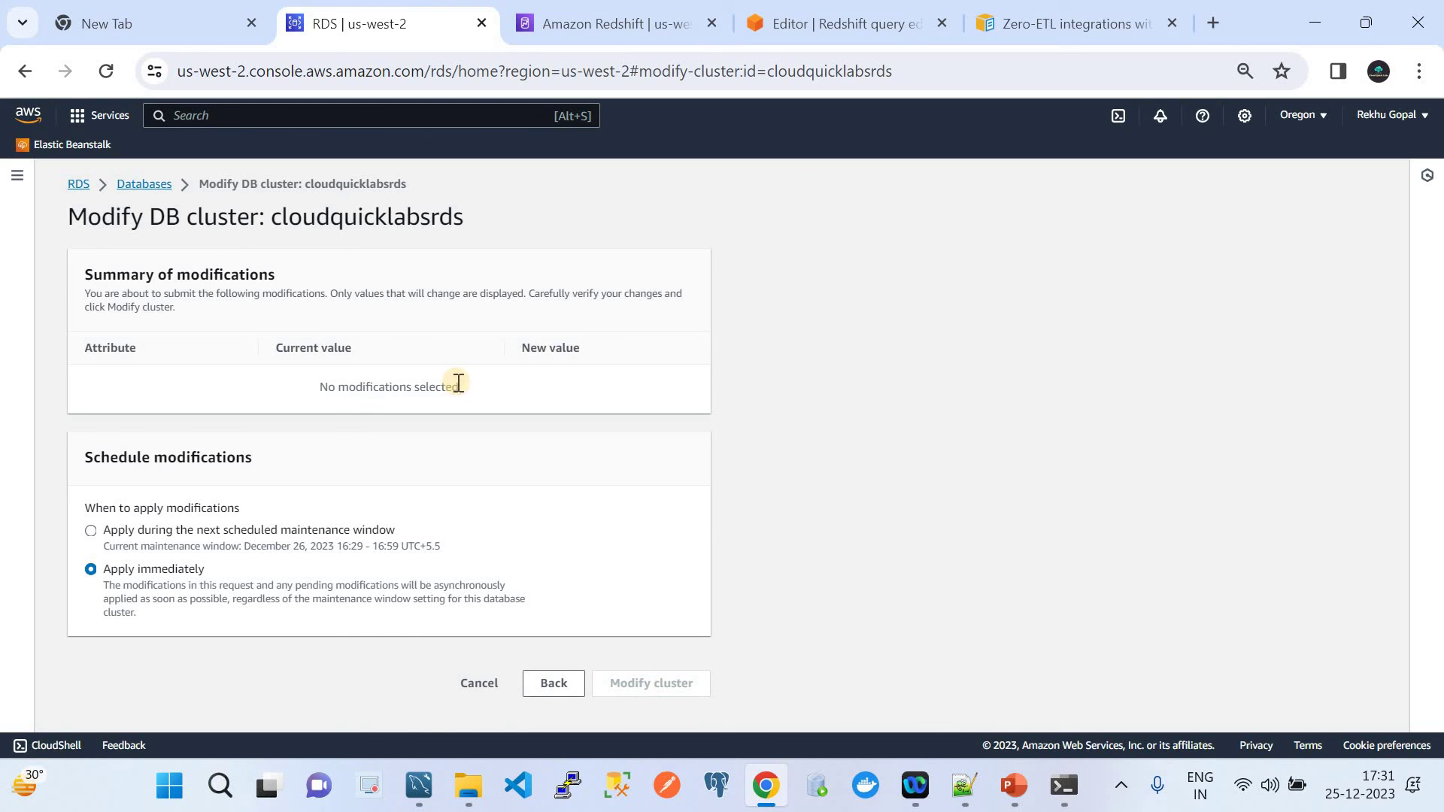
pyautogui.click(150, 185)
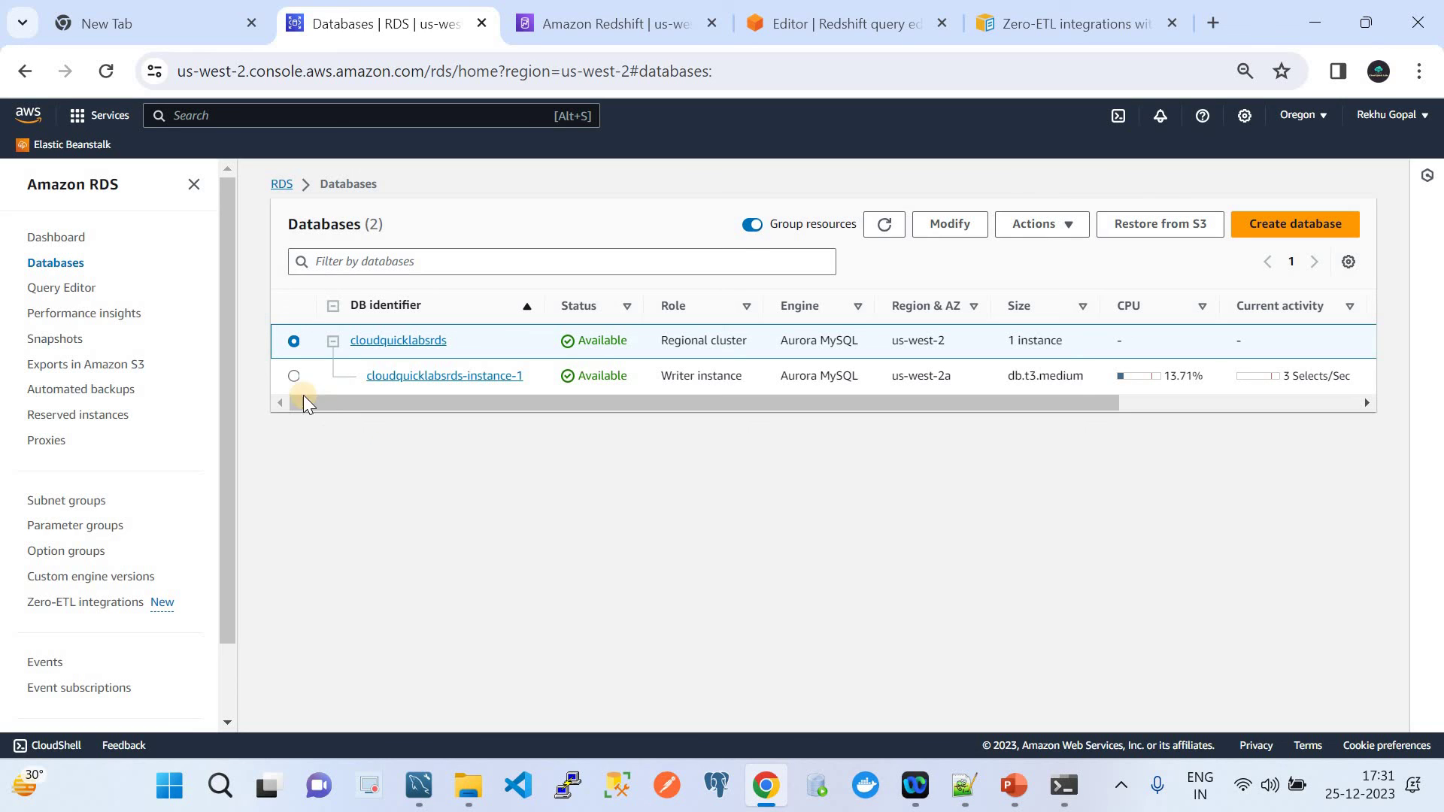
# Step: Open the details of the cloudquicklabsrds regional cluster and copy its writer endpoint name
pyautogui.click(294, 376)
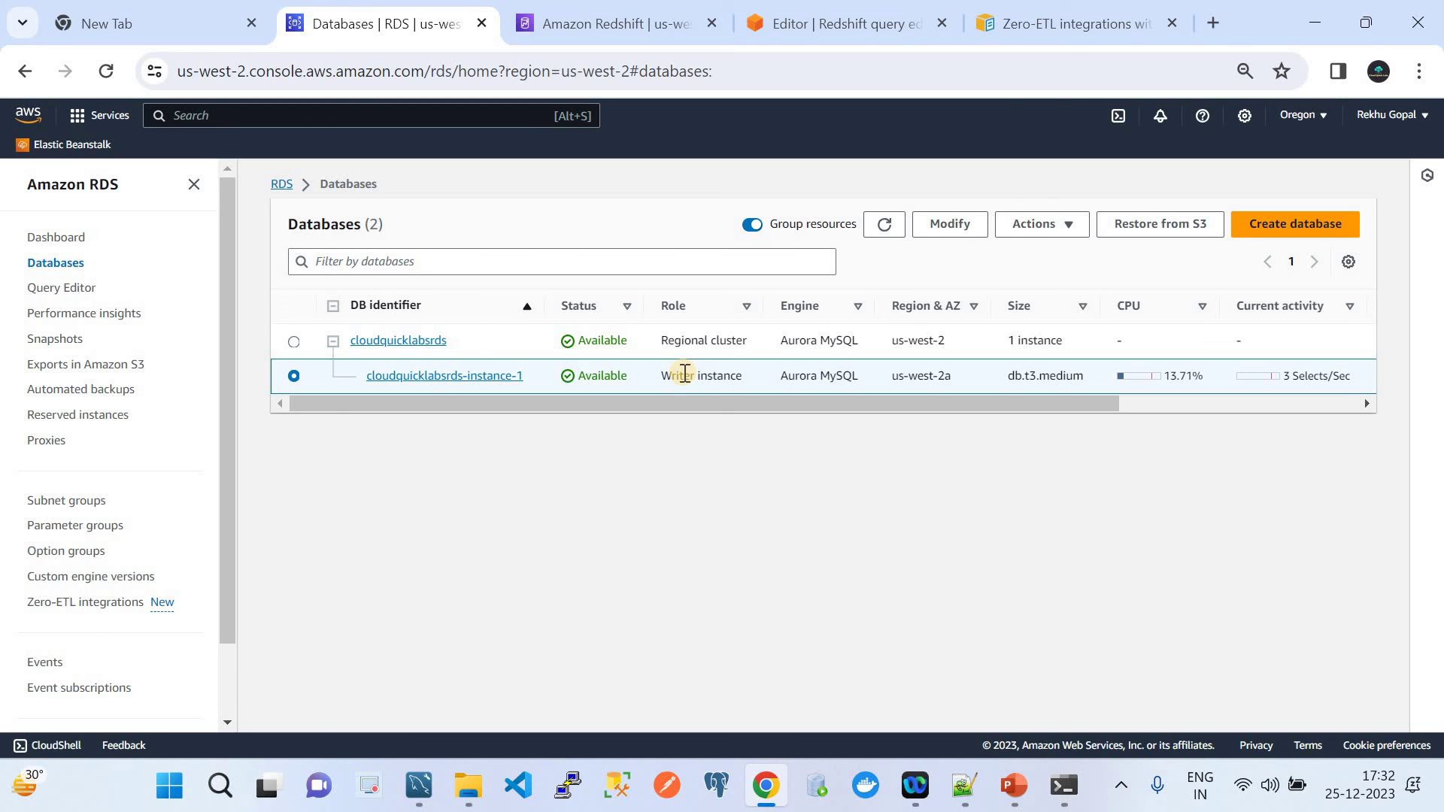
pyautogui.click(293, 340)
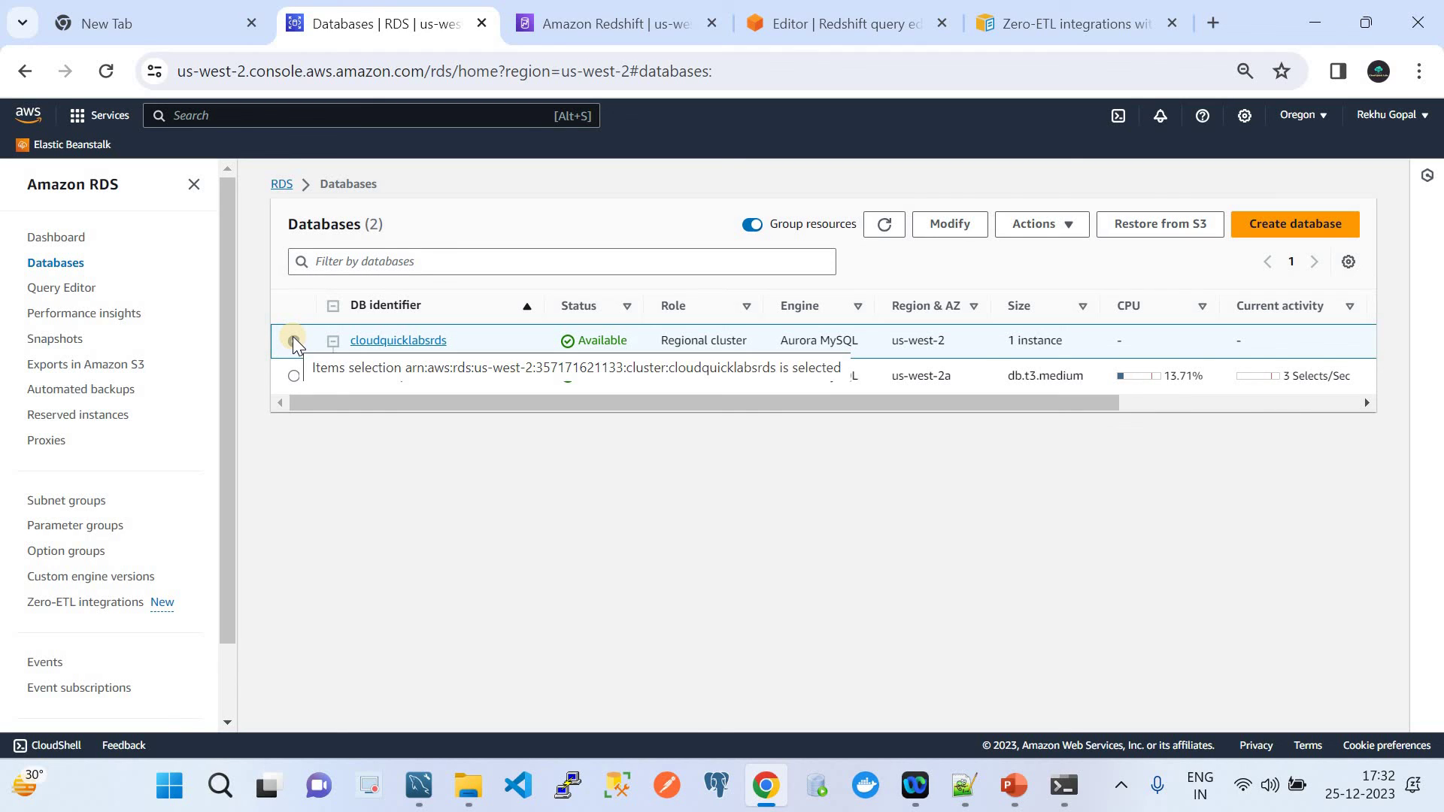
pyautogui.click(412, 343)
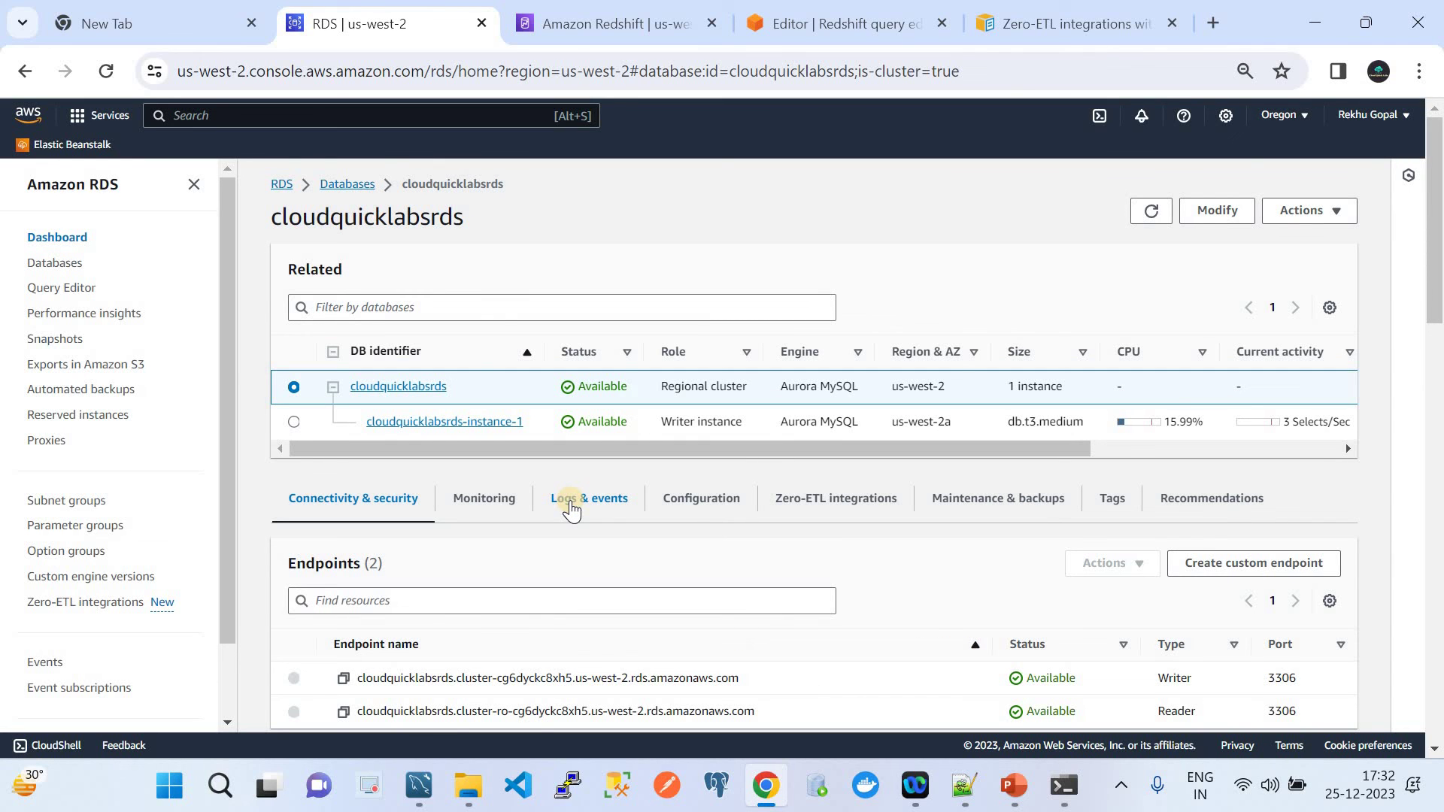
pyautogui.scroll(-2, 572, 510)
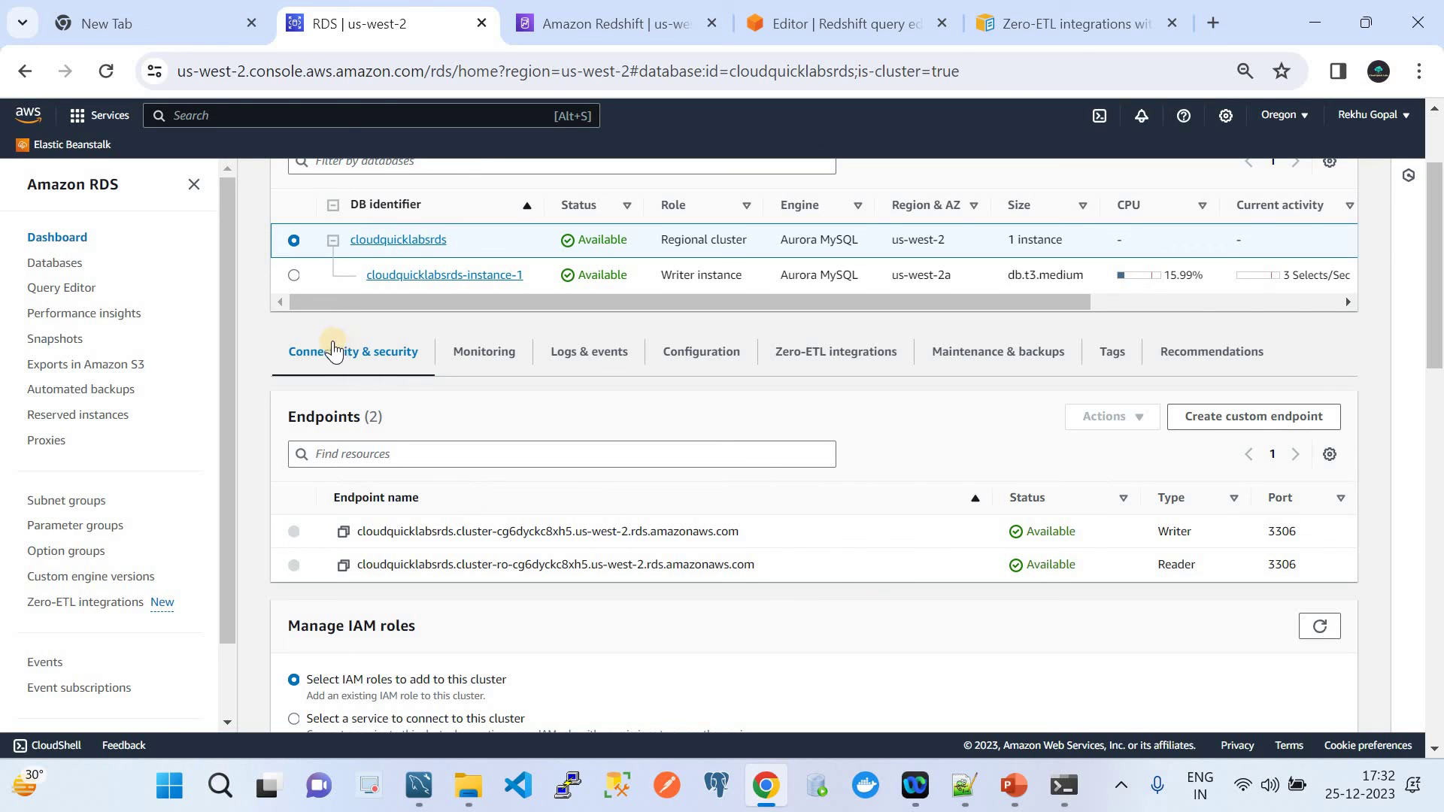
pyautogui.scroll(-1, 467, 558)
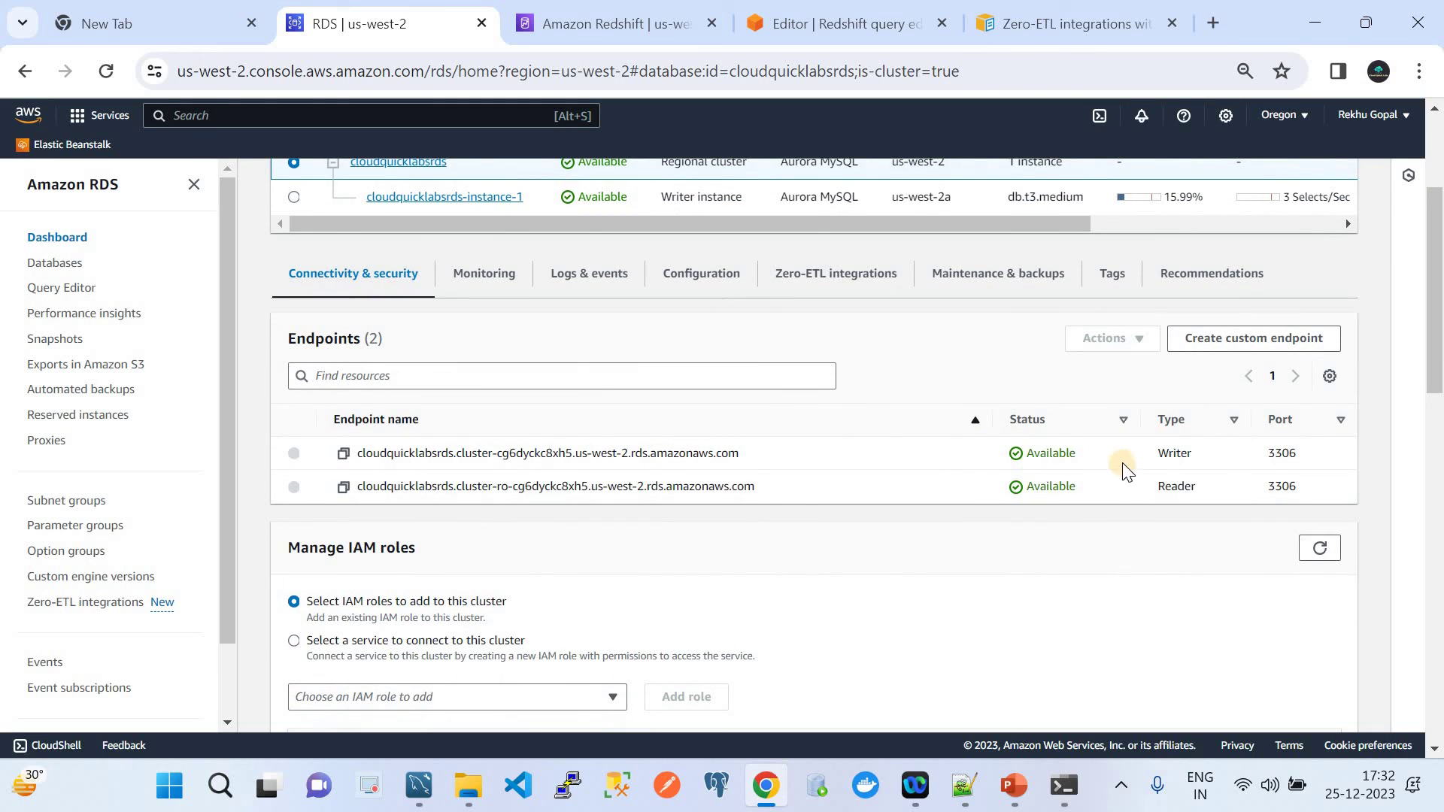
pyautogui.click(343, 454)
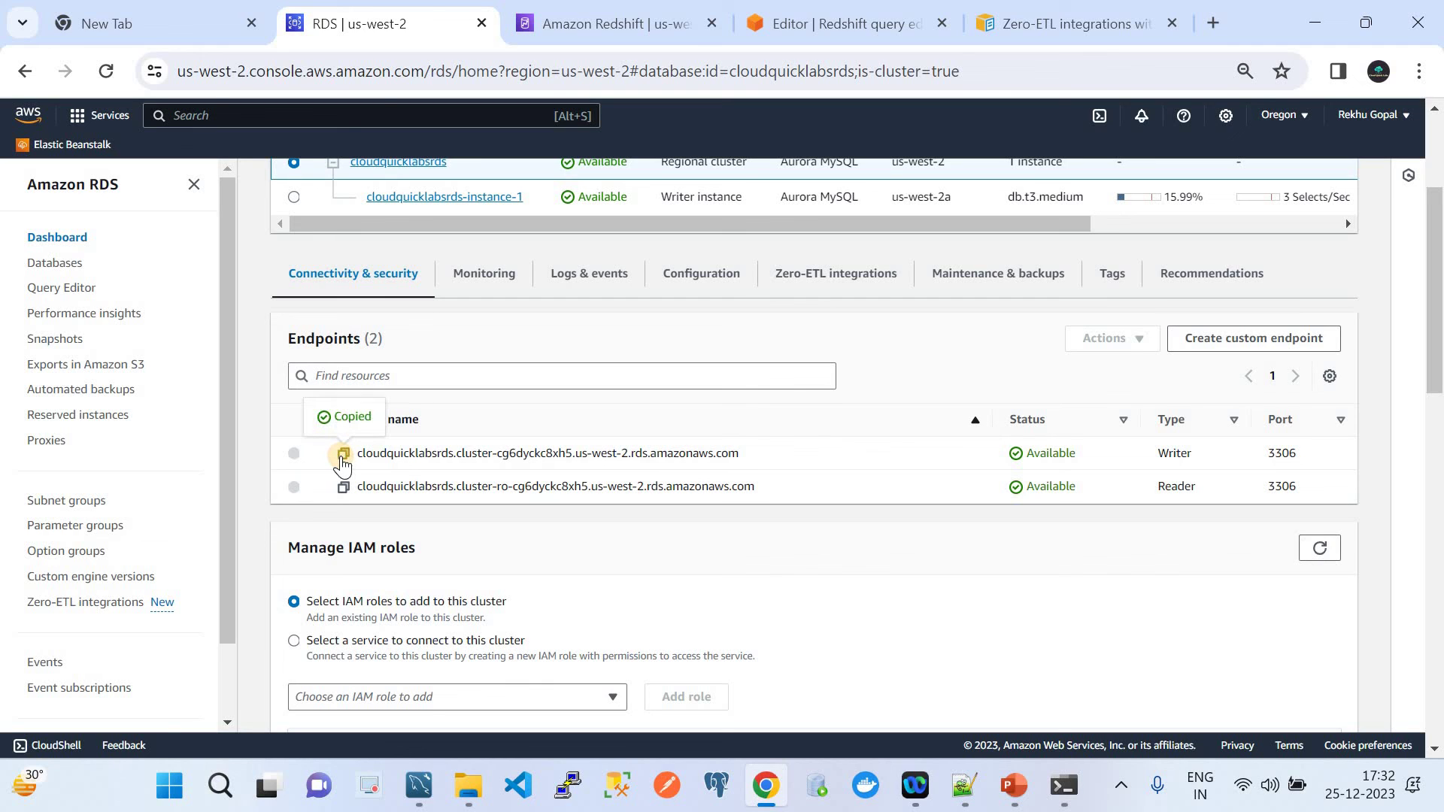
# Step: Switch to MySQL Workbench, show the CREATE TABLE script in SQL File 2, and close the program window
pyautogui.click(419, 801)
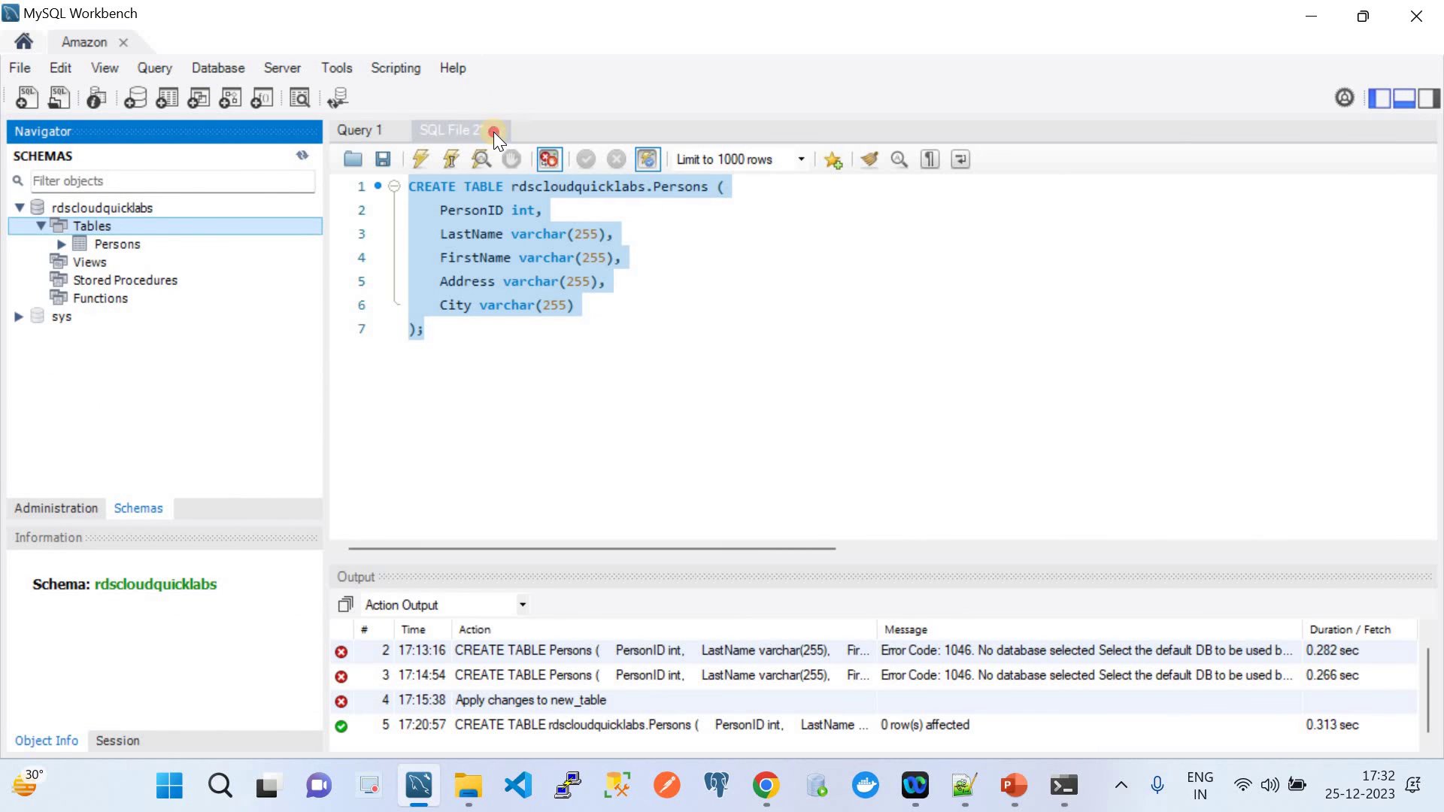
pyautogui.click(493, 133)
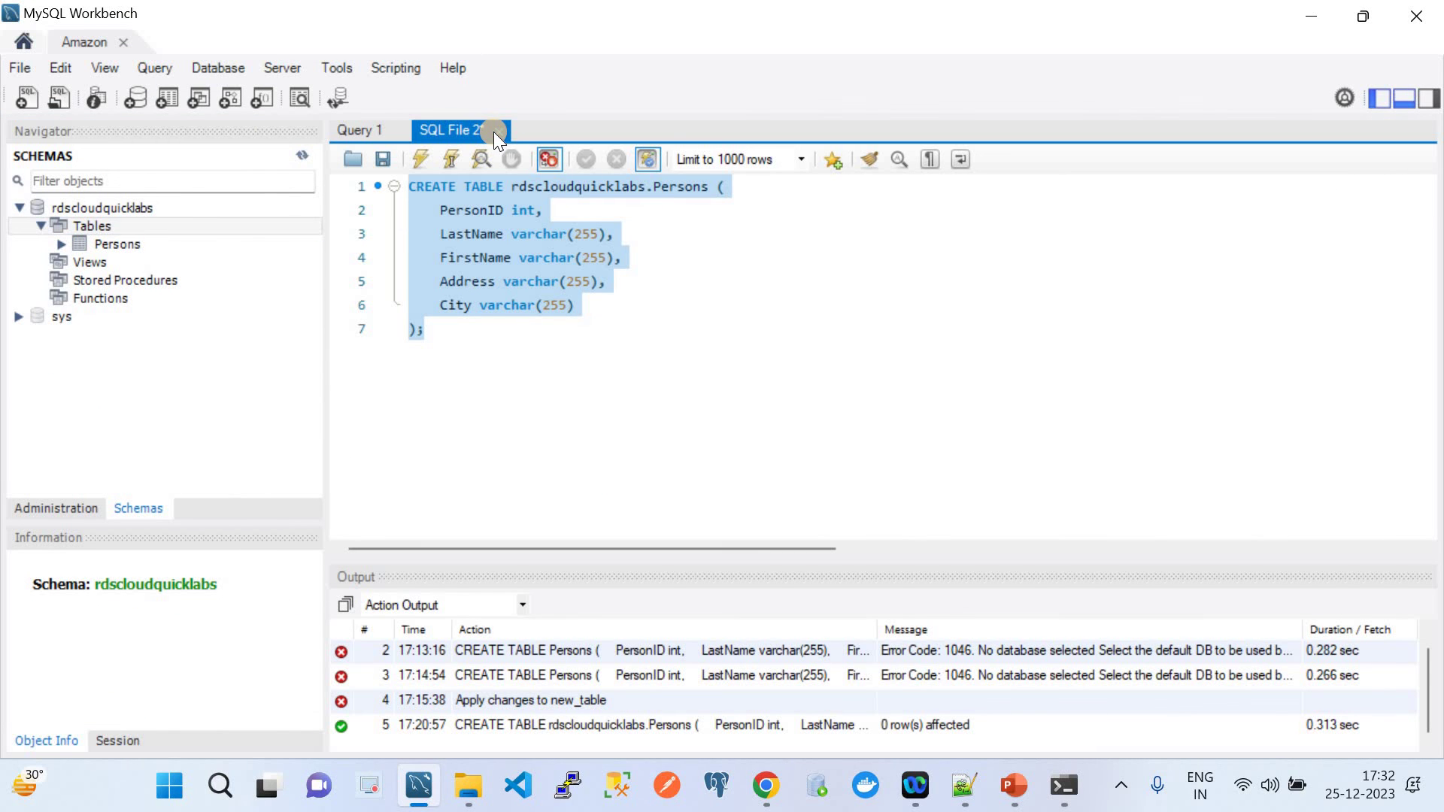
pyautogui.click(1416, 16)
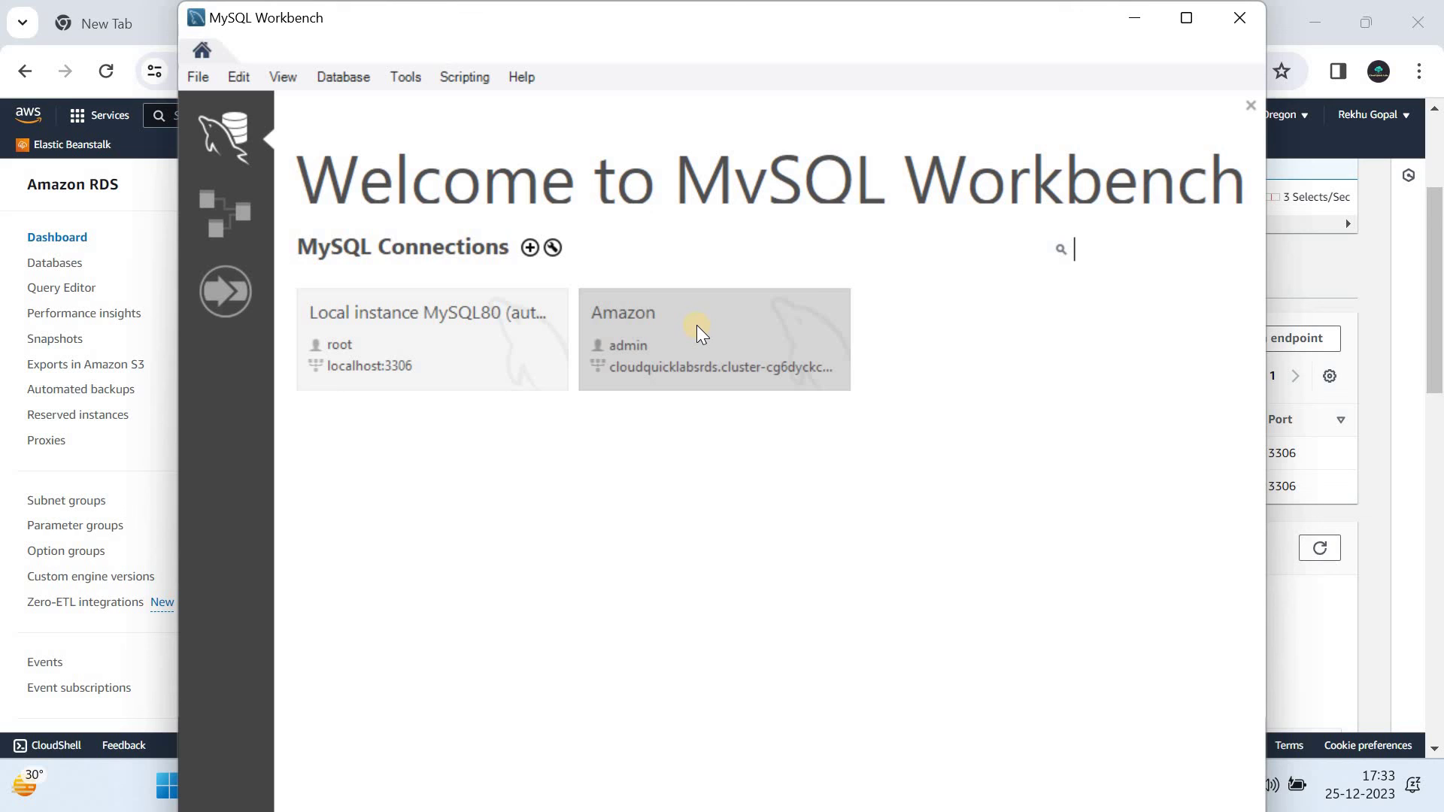
# Step: Start setting up a new MySQL connection named TYee with the copied writer endpoint as its hostname
pyautogui.click(530, 249)
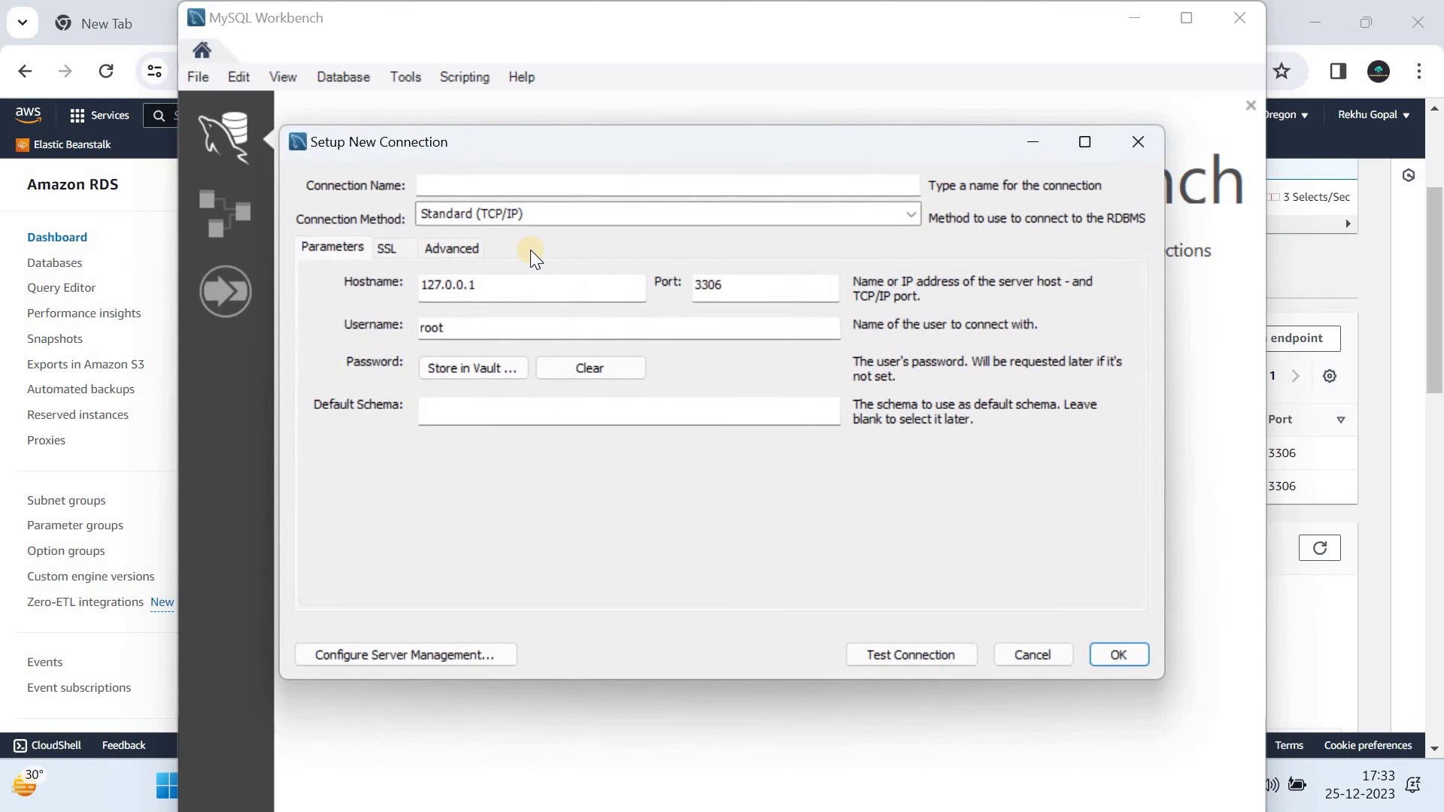
pyautogui.click(480, 188)
pyautogui.write('TYee')
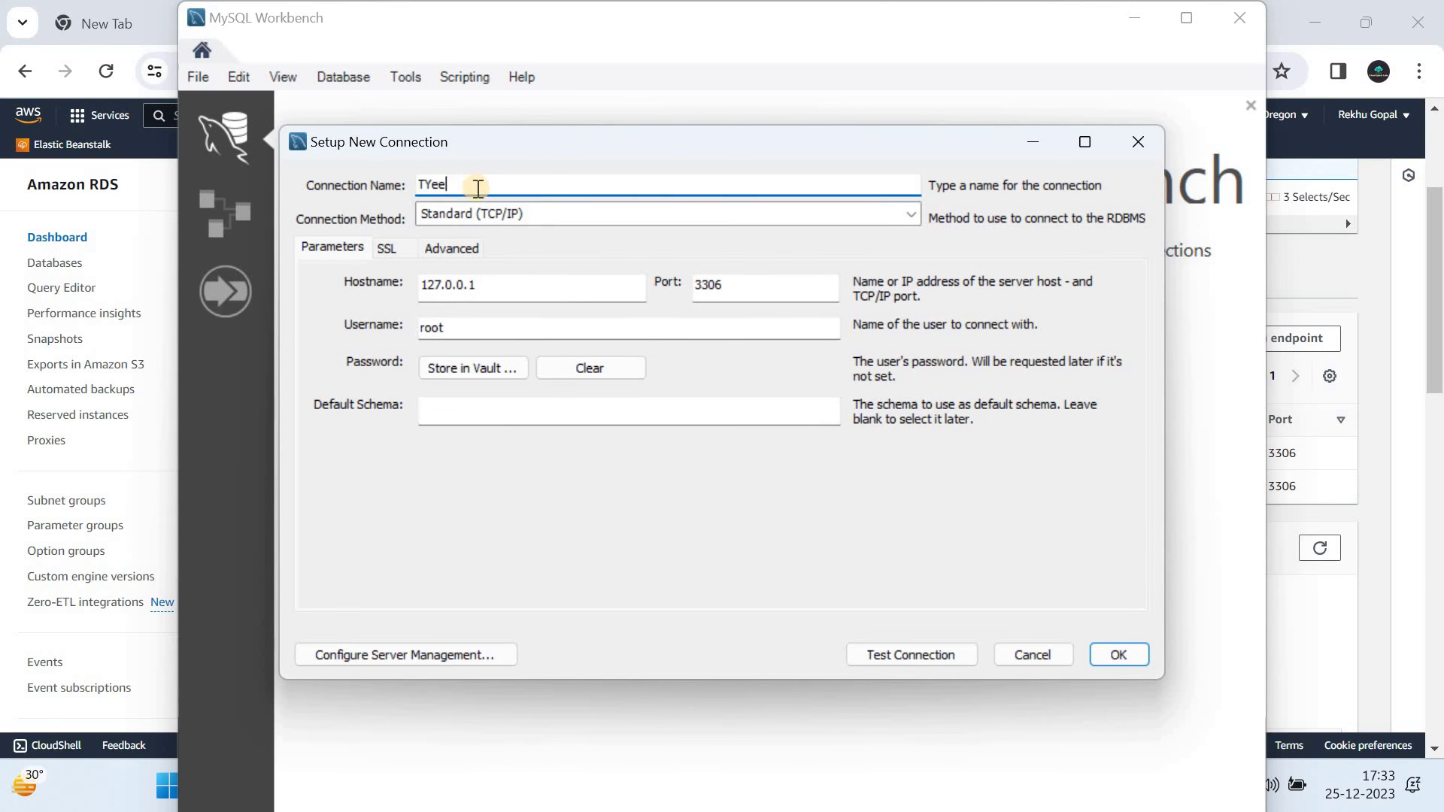
pyautogui.doubleClick(499, 284)
pyautogui.hotkey('ctrl', 'v')
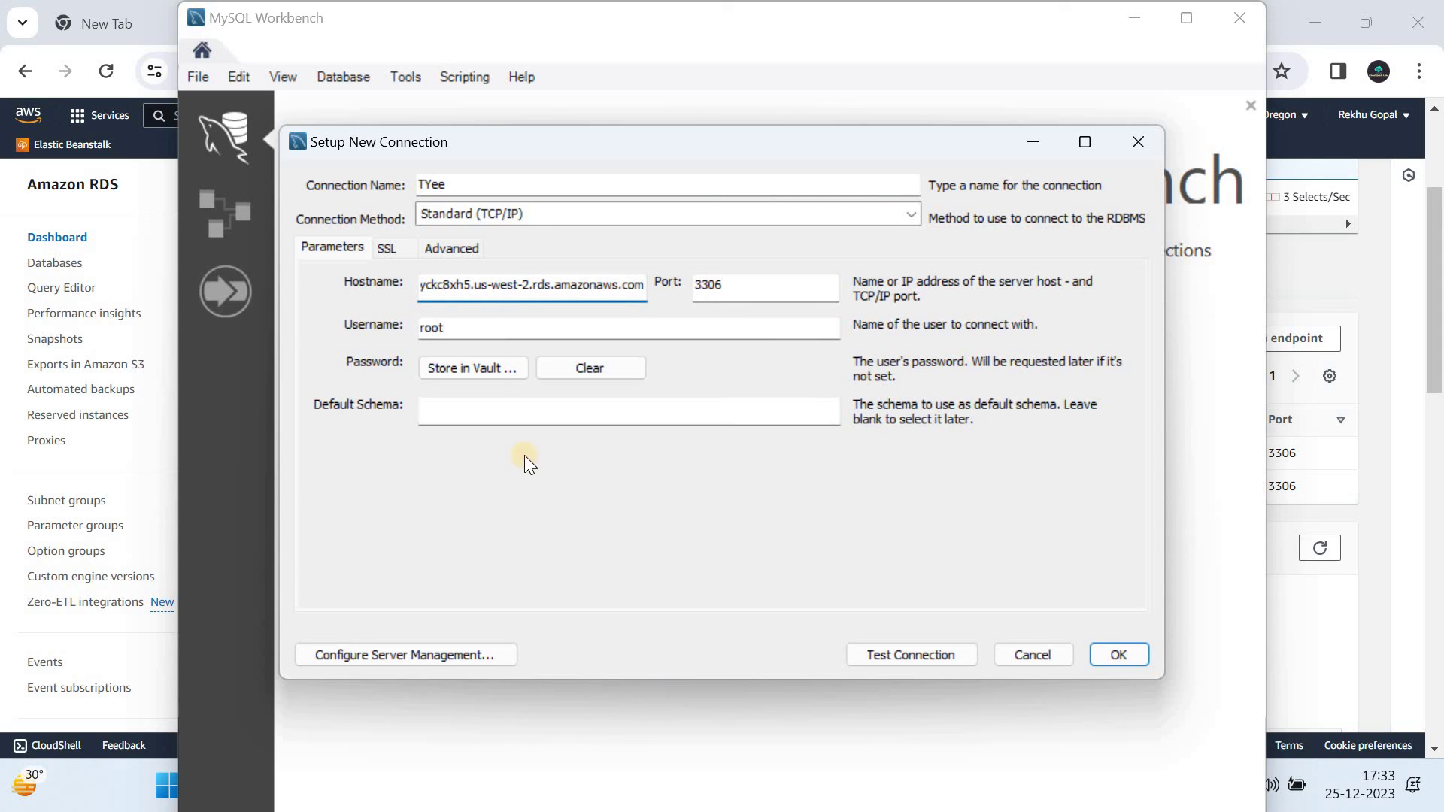
# Step: Set the new connection's username to admin, open its password storage prompt without entering anything, and discard the connection
pyautogui.click(462, 324)
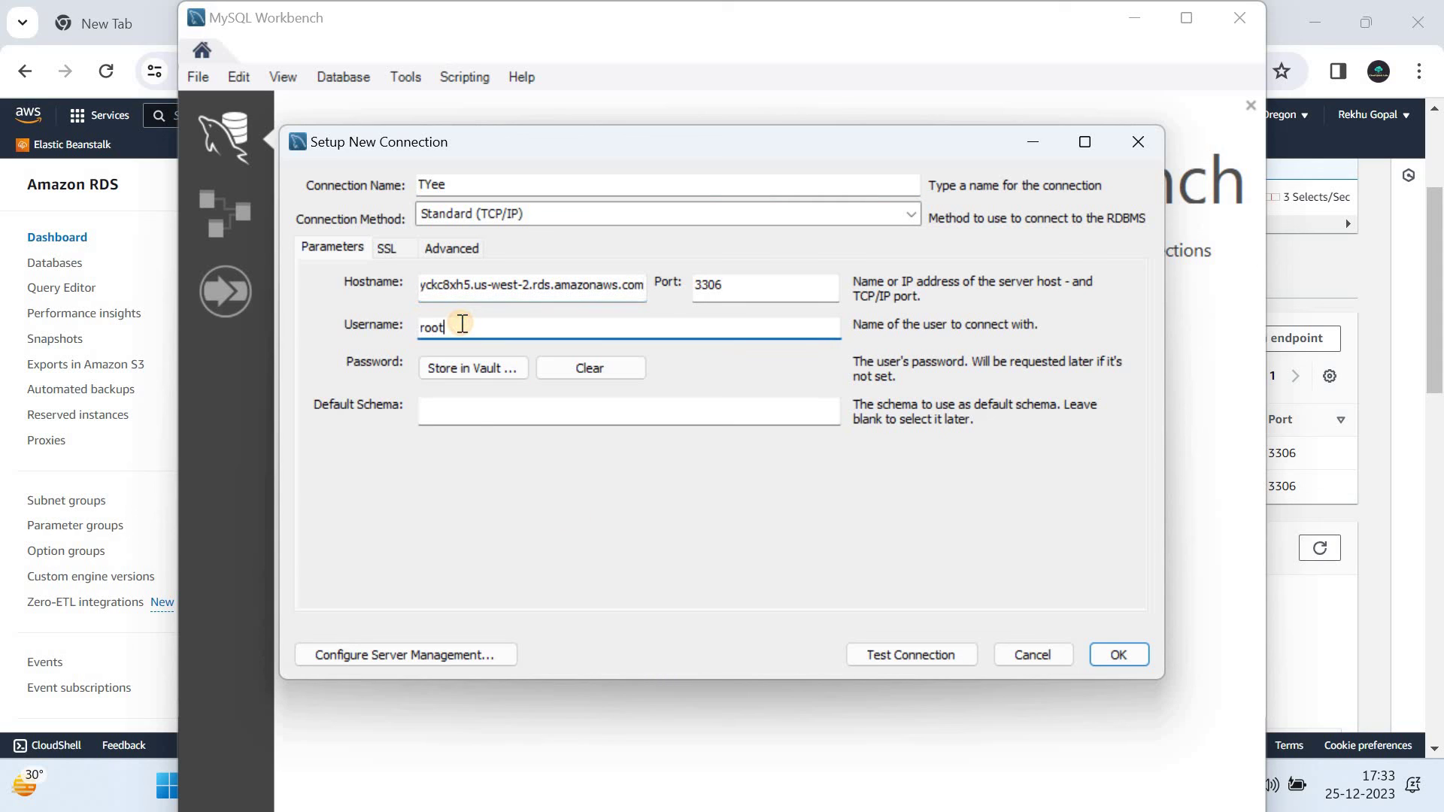
pyautogui.press('BackSpace')
pyautogui.press('BackSpace')
pyautogui.press('BackSpace')
pyautogui.press('BackSpace')
pyautogui.write('admin')
pyautogui.click(478, 365)
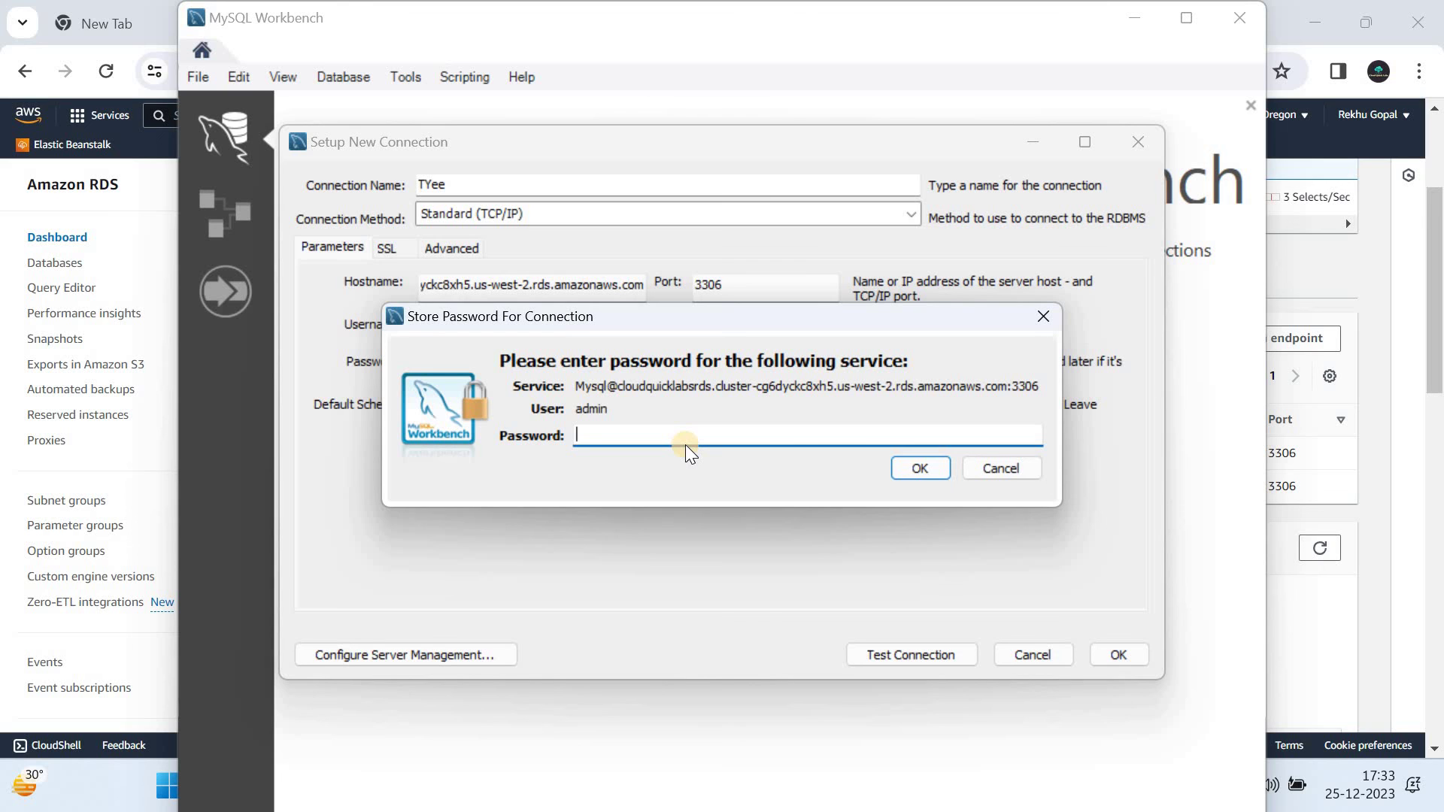
pyautogui.click(936, 469)
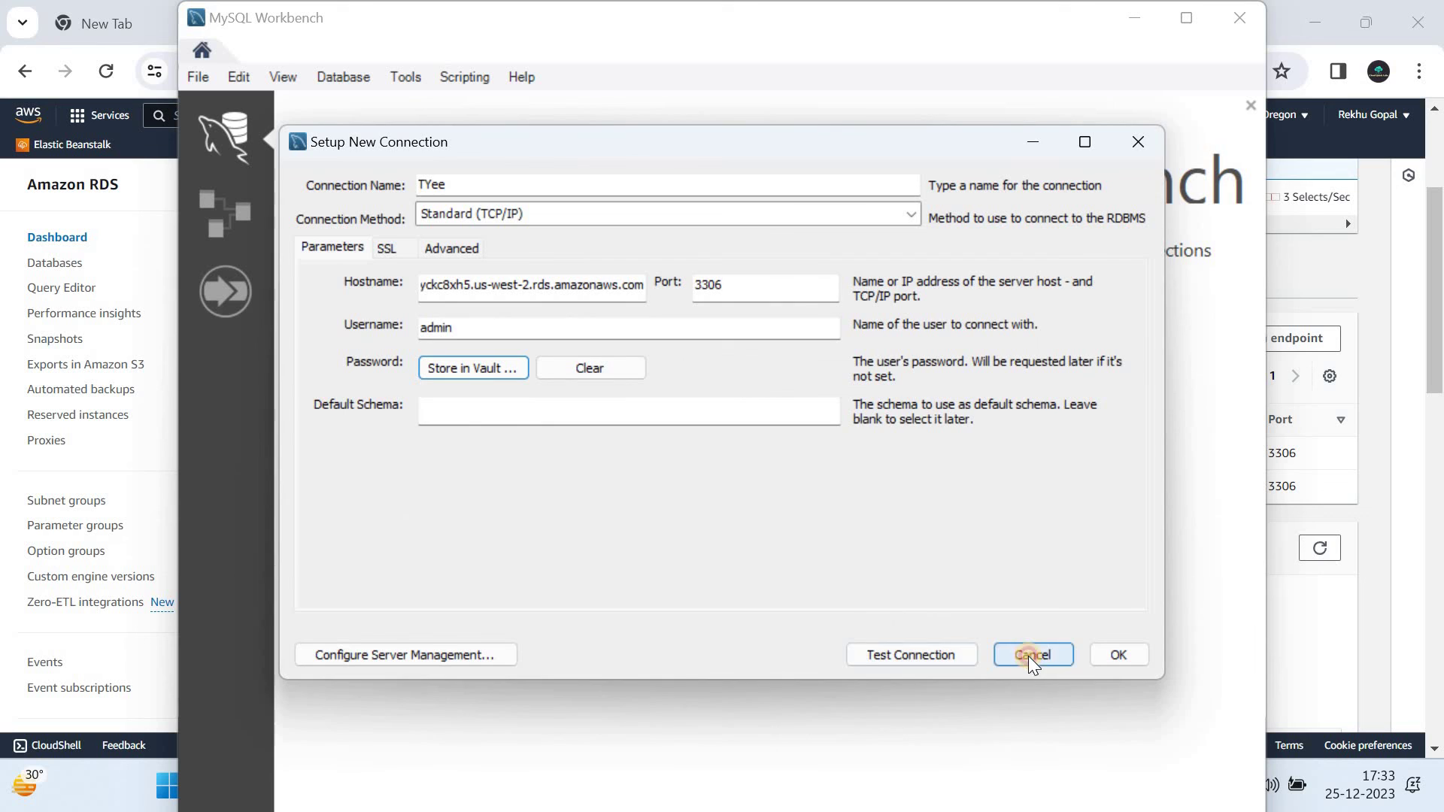
pyautogui.click(1027, 656)
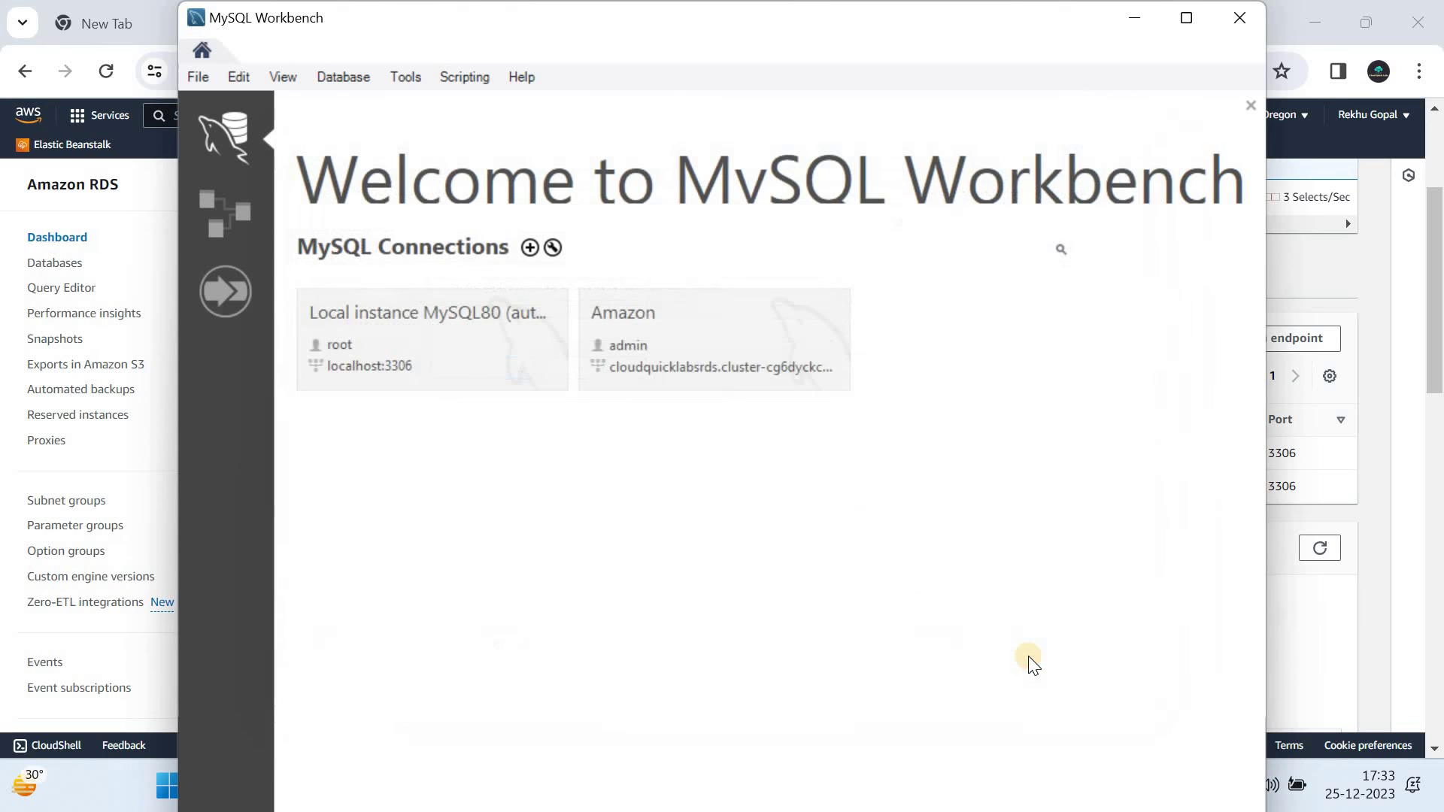
# Step: Open the saved Amazon connection, and copy the database password from the Notepad++ note
pyautogui.click(653, 314)
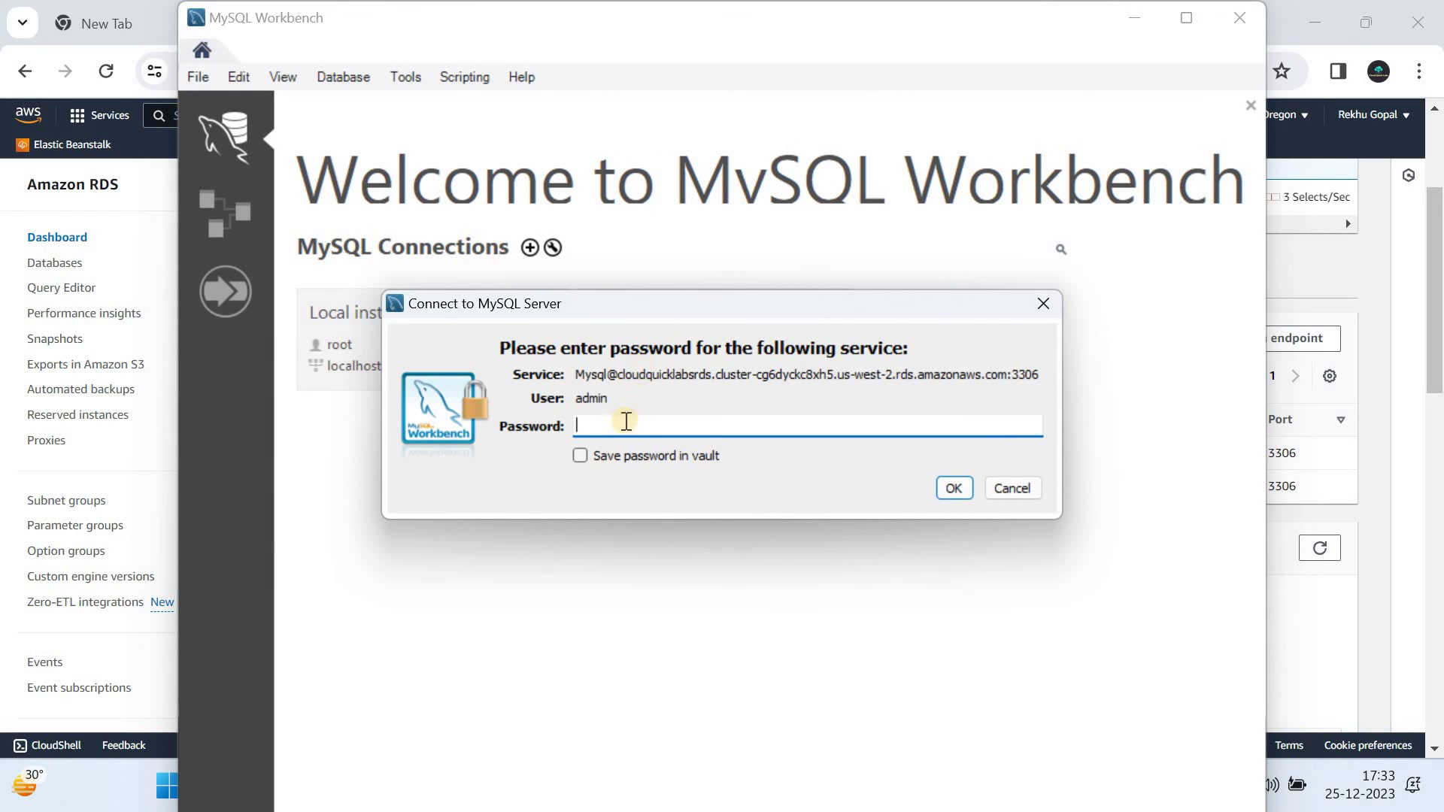
pyautogui.click(1405, 689)
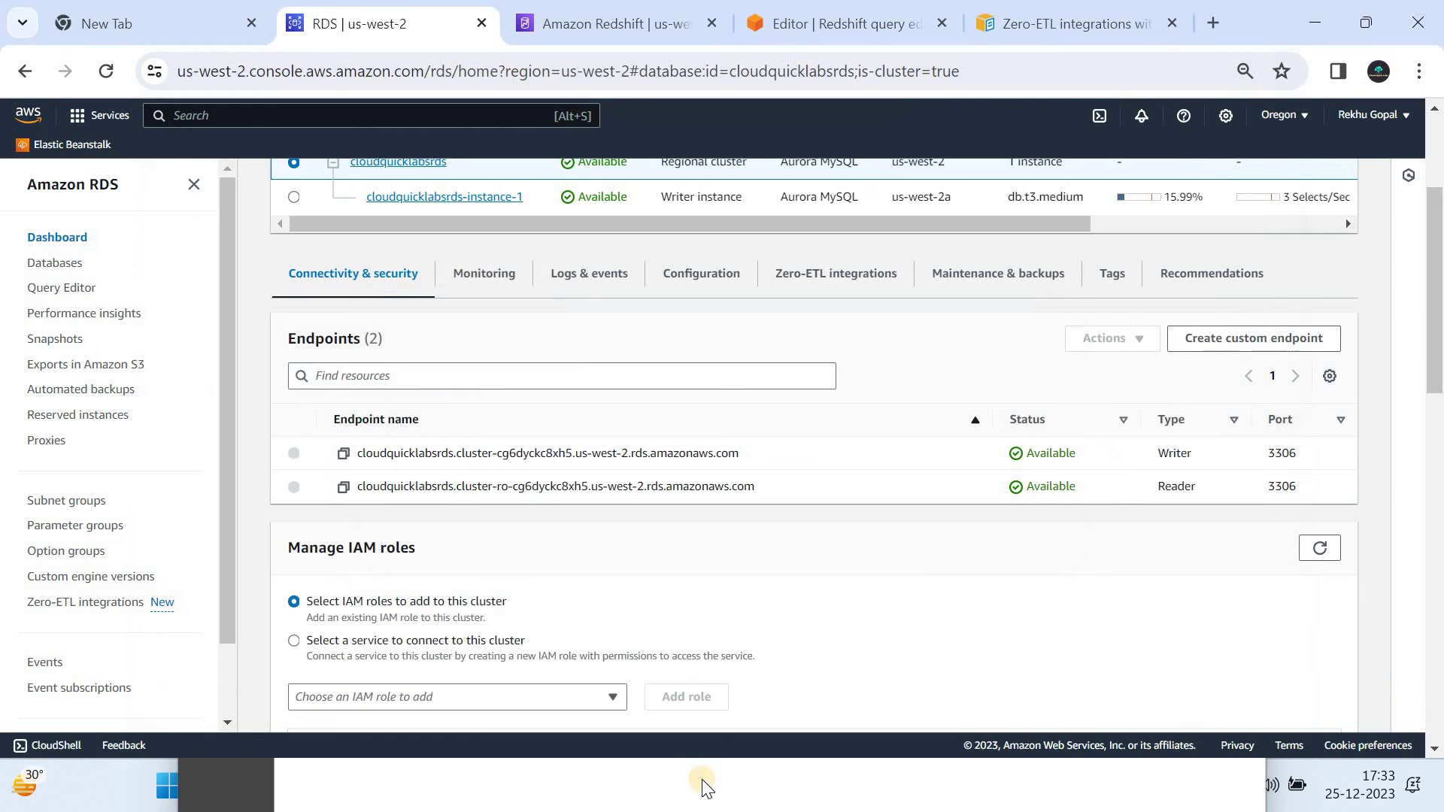
pyautogui.click(1307, 807)
pyautogui.click(965, 786)
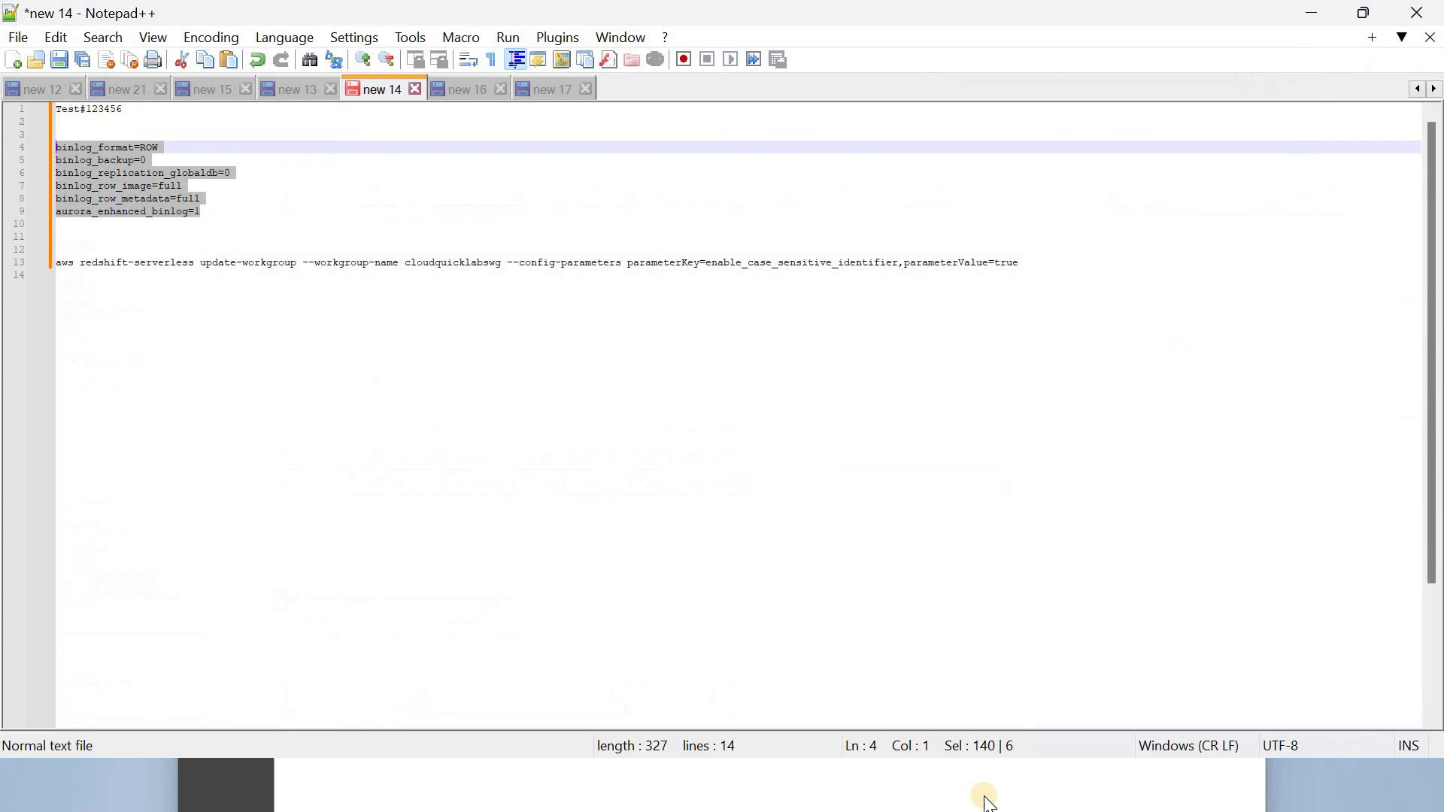
pyautogui.moveTo(132, 109); pyautogui.dragTo(34, 109)
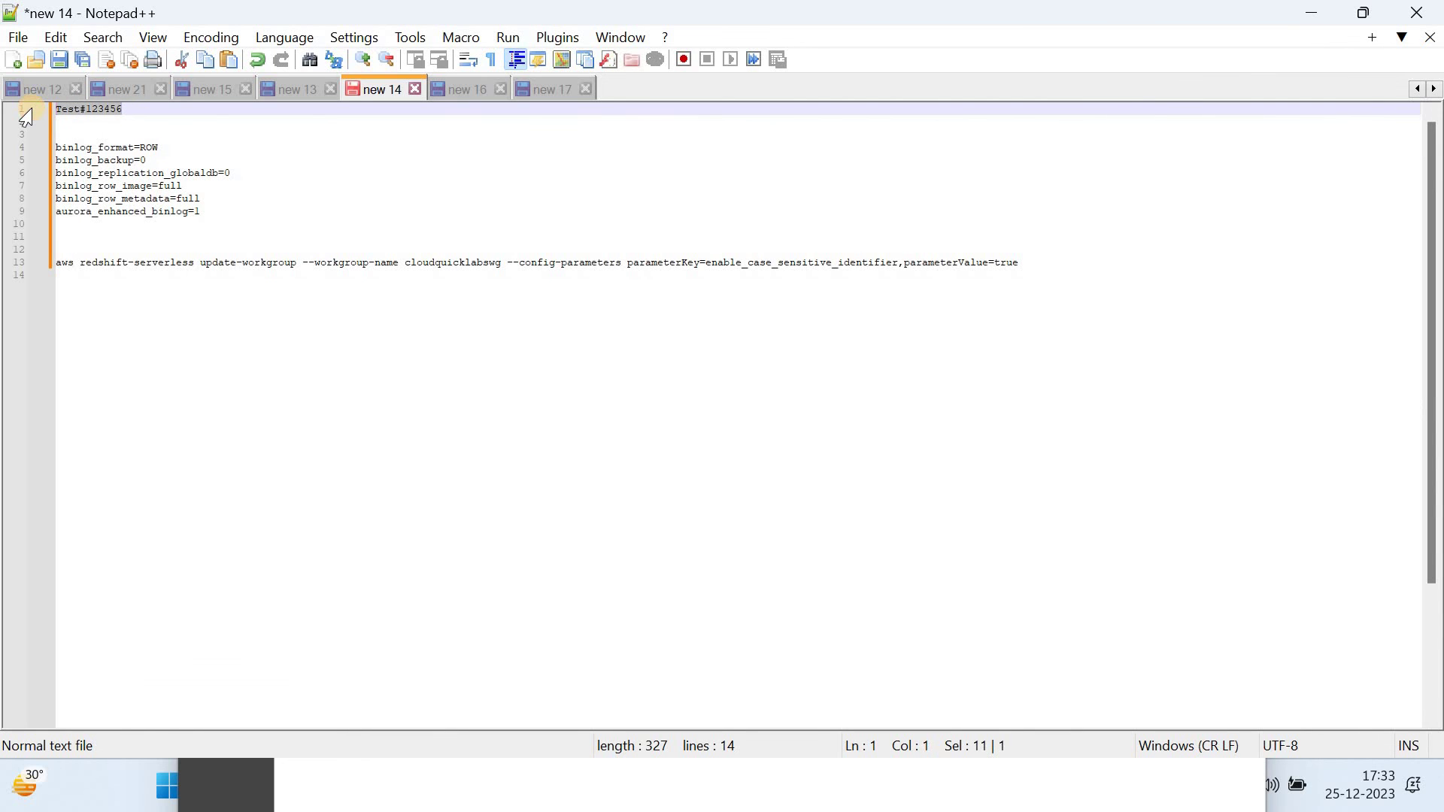
pyautogui.click(1311, 13)
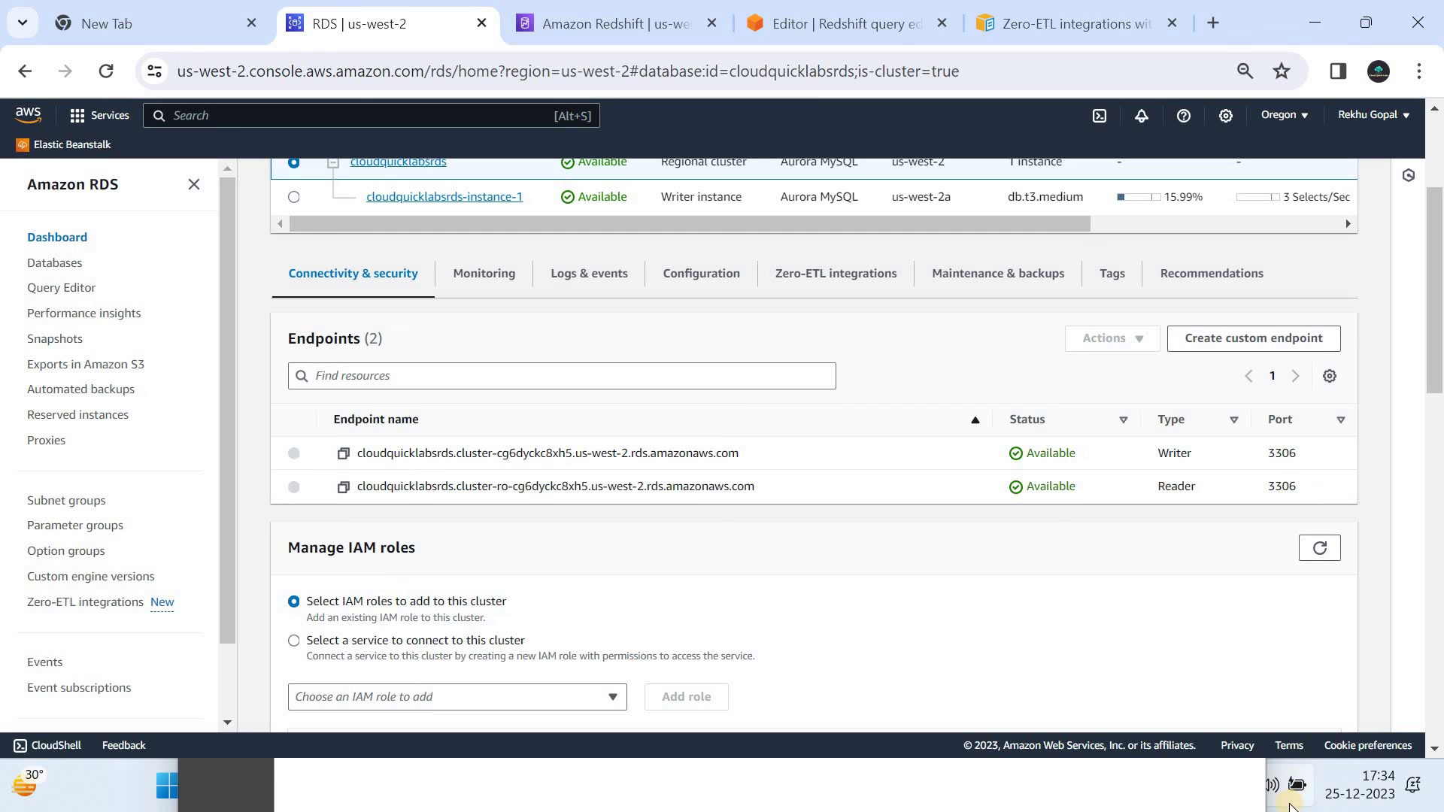
# Step: Return to MySQL Workbench, enter the database password to connect as admin, and maximize the window
pyautogui.click(243, 784)
pyautogui.hotkey('ctrl', 'v')
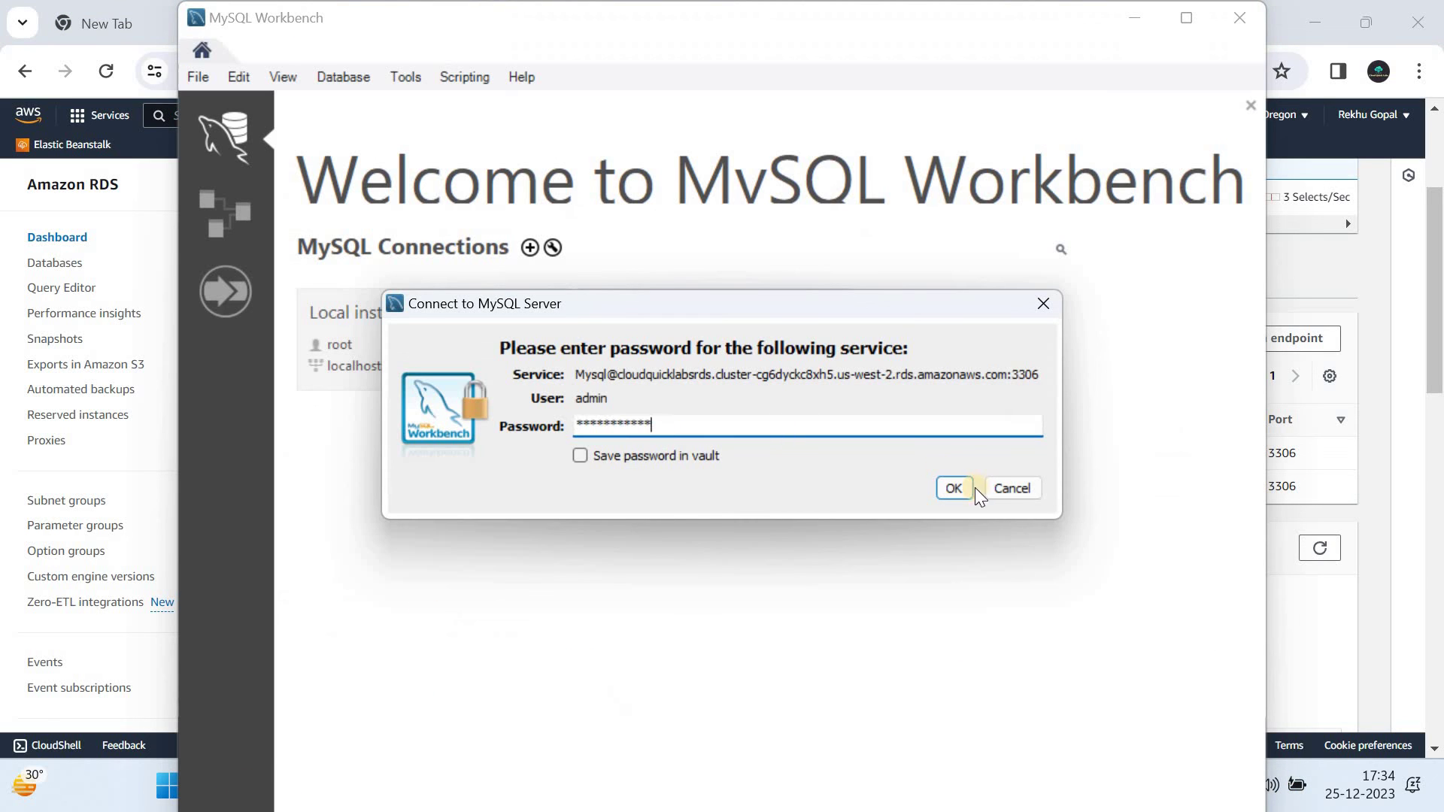
pyautogui.click(952, 489)
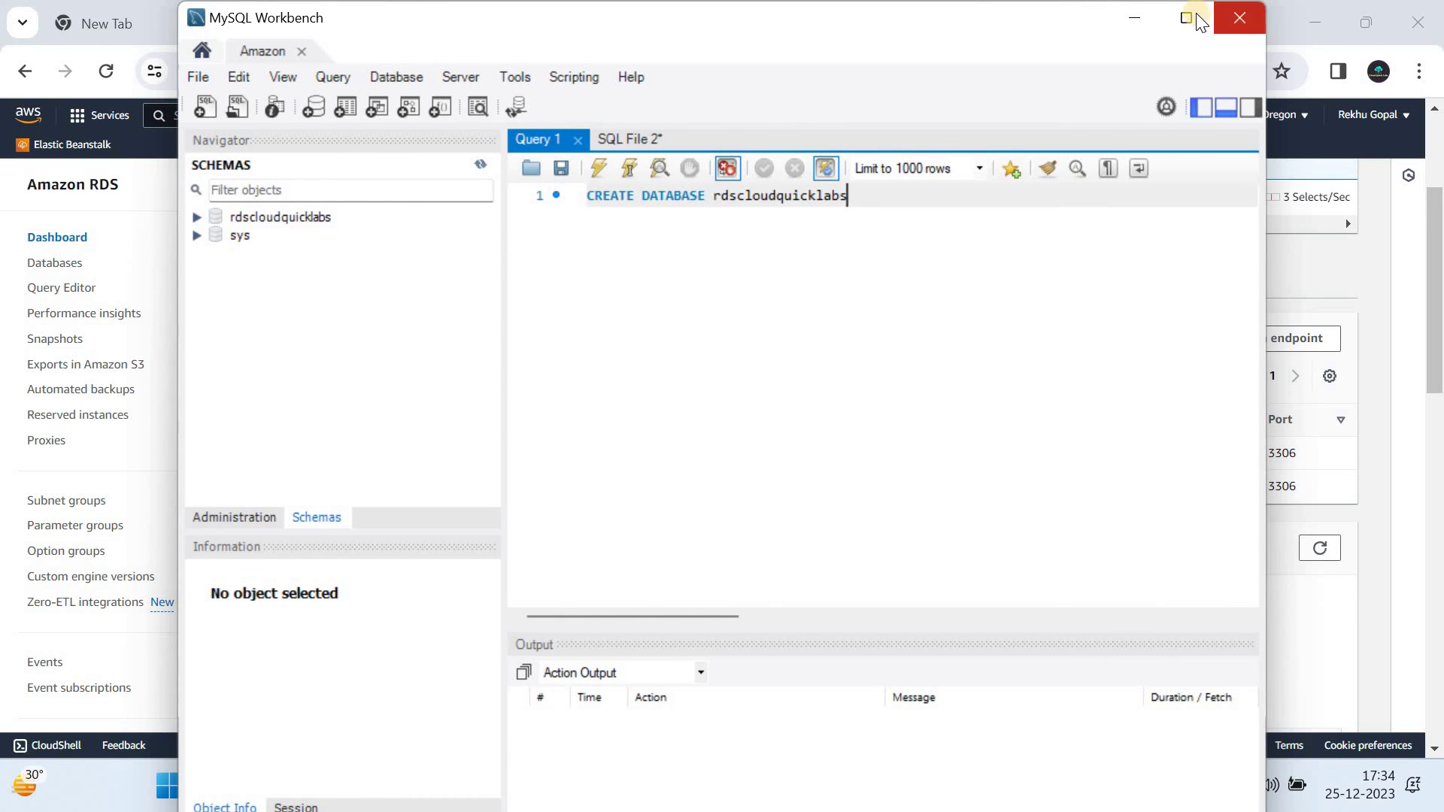
pyautogui.click(1194, 16)
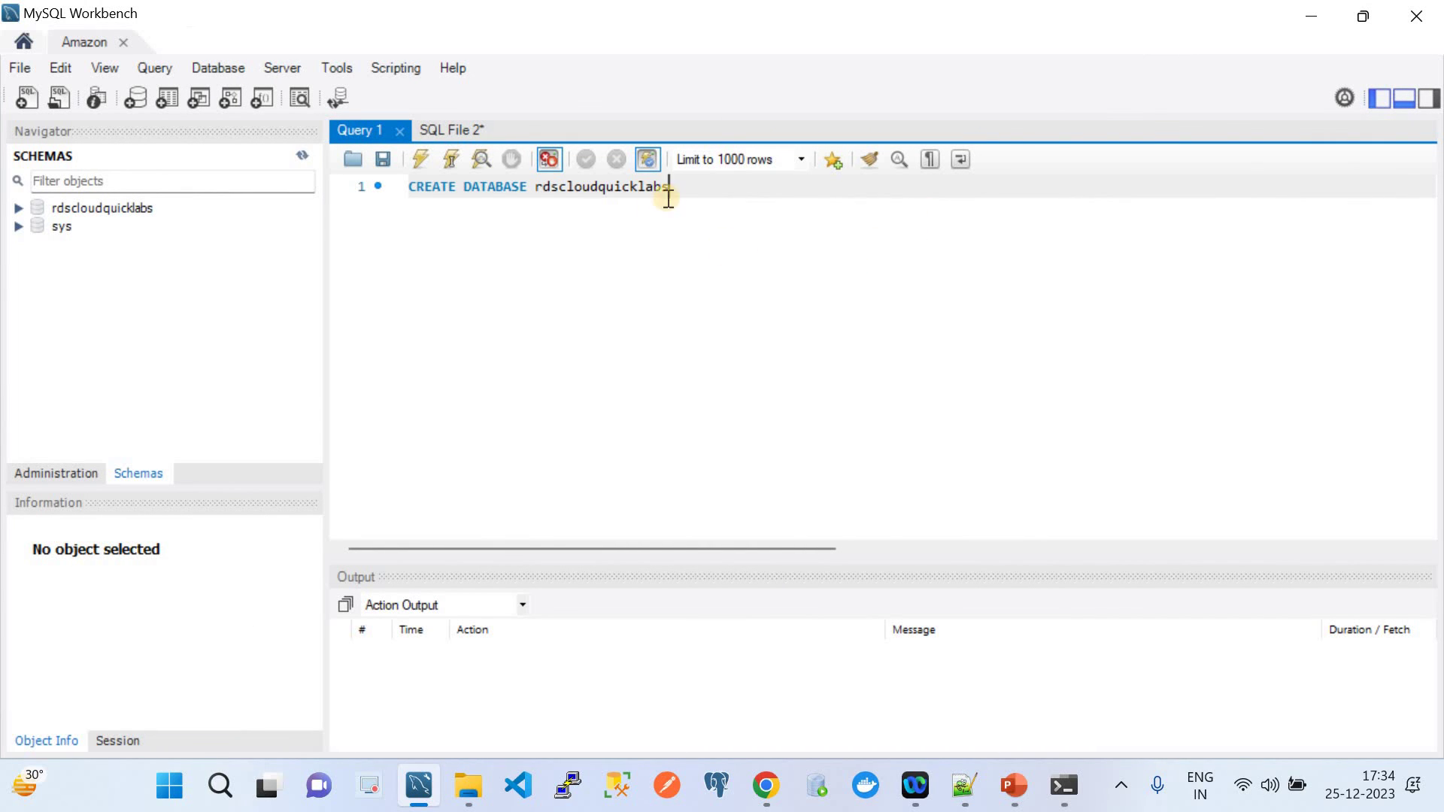
# Step: Review the CREATE DATABASE and CREATE TABLE scripts, and expand the rdscloudquicklabs schema down to its tables
pyautogui.moveTo(669, 189); pyautogui.dragTo(406, 187)
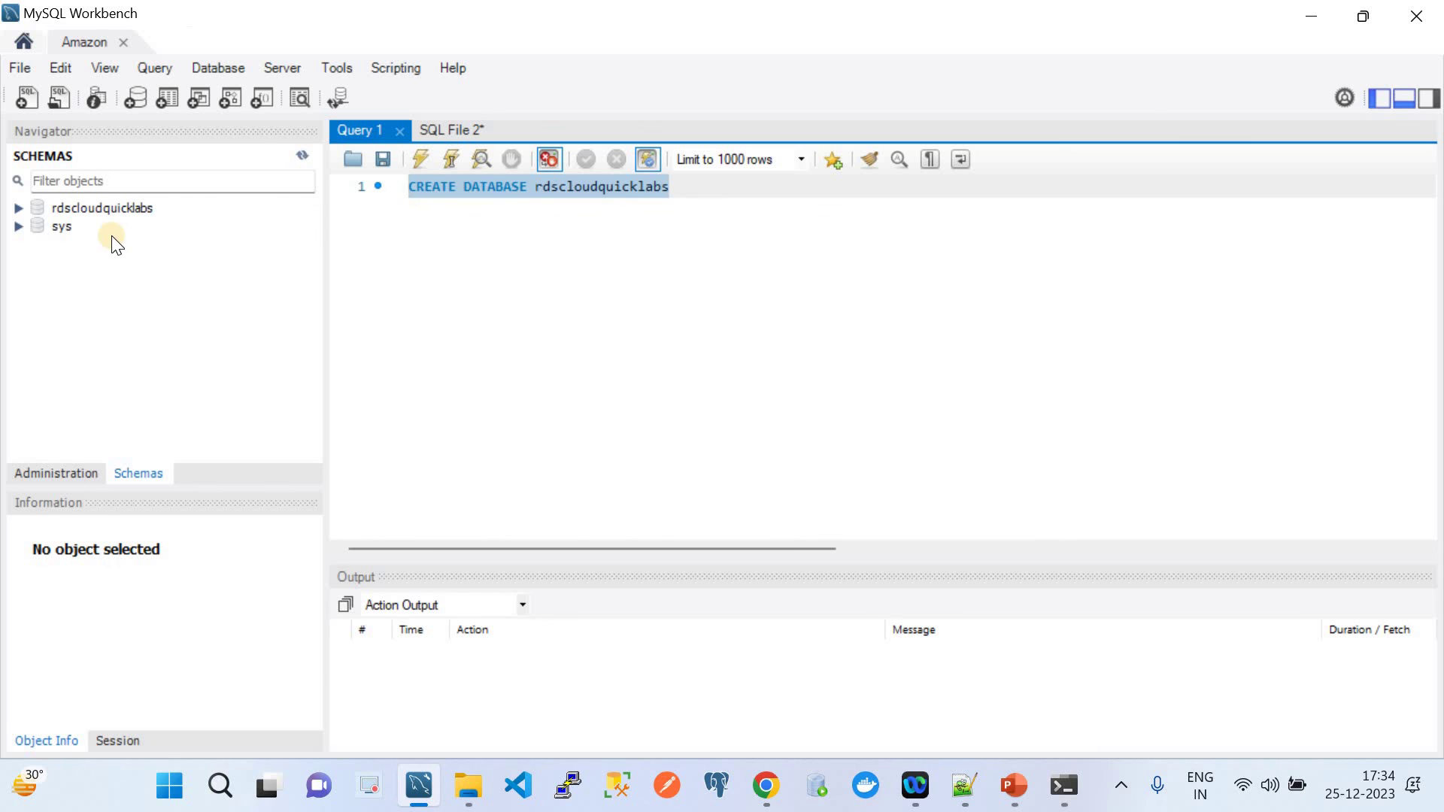
pyautogui.click(12, 212)
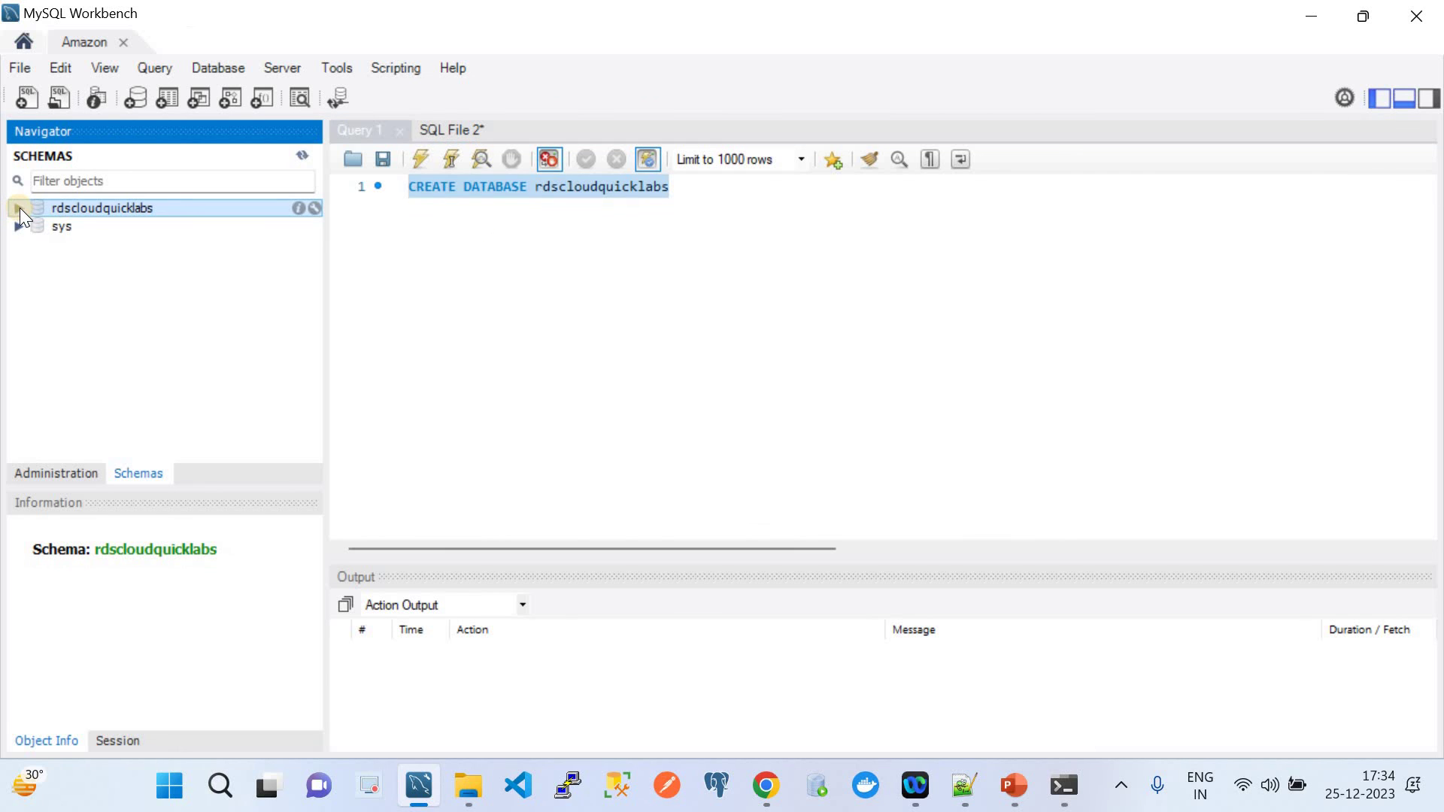
pyautogui.click(20, 208)
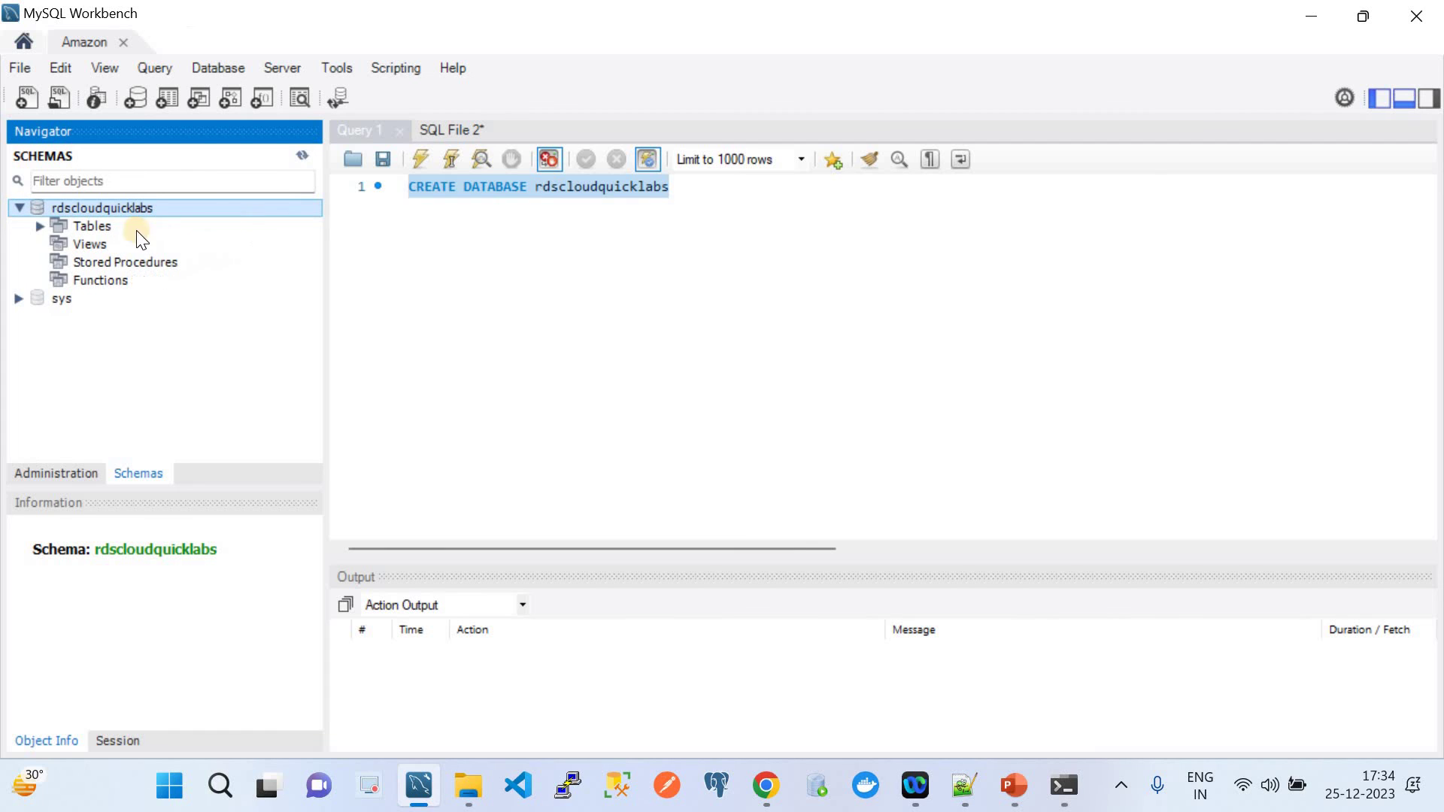
pyautogui.click(40, 225)
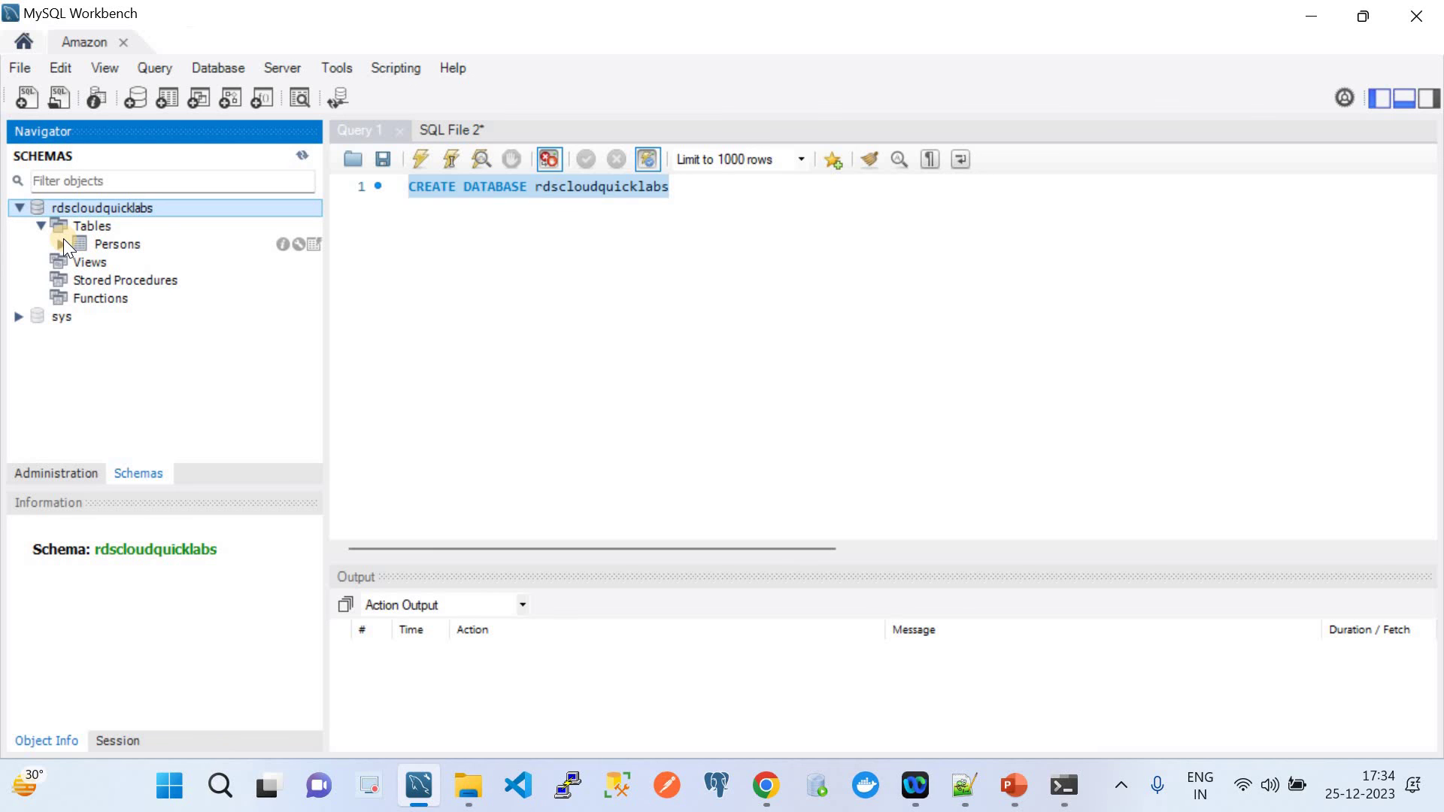
pyautogui.click(425, 132)
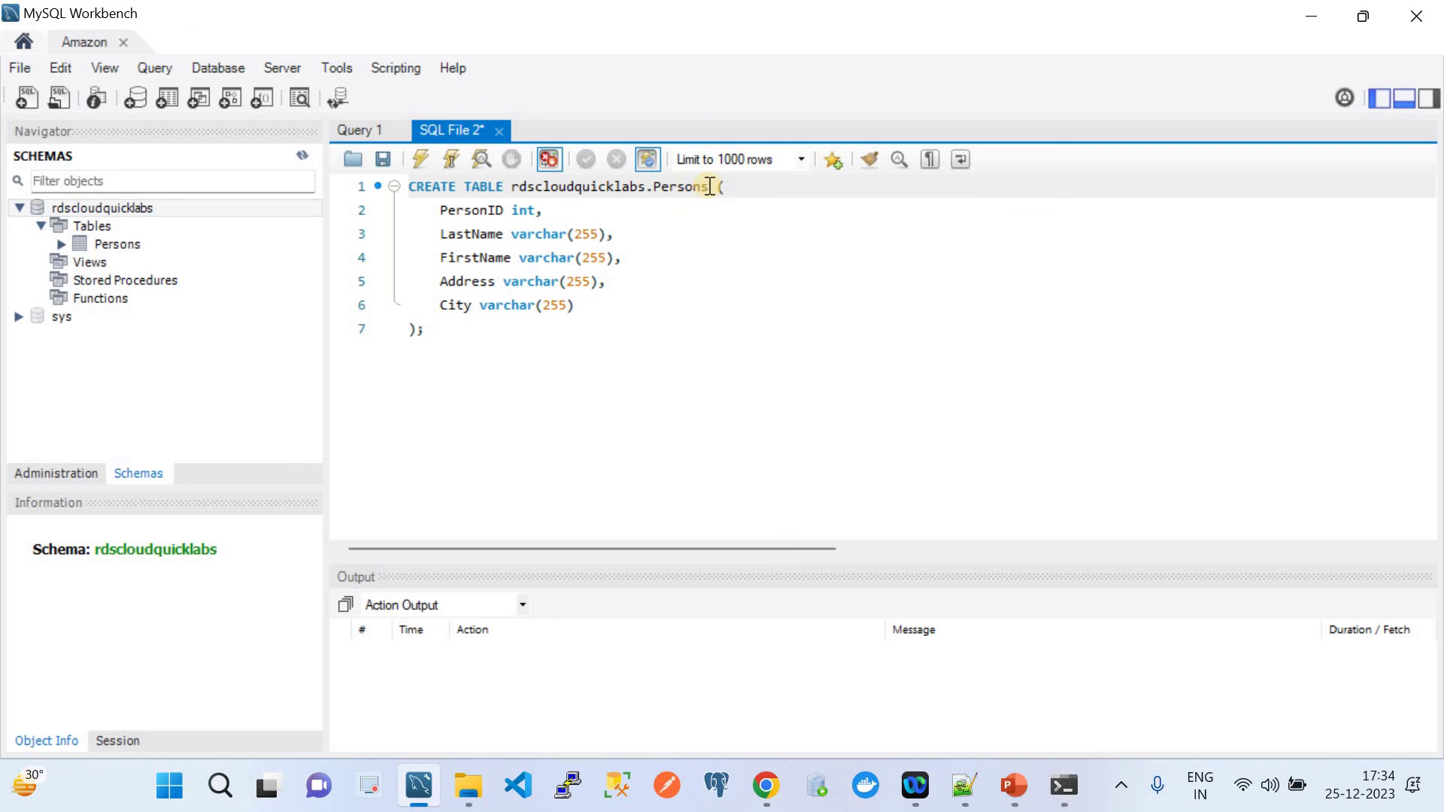
pyautogui.doubleClick(584, 187)
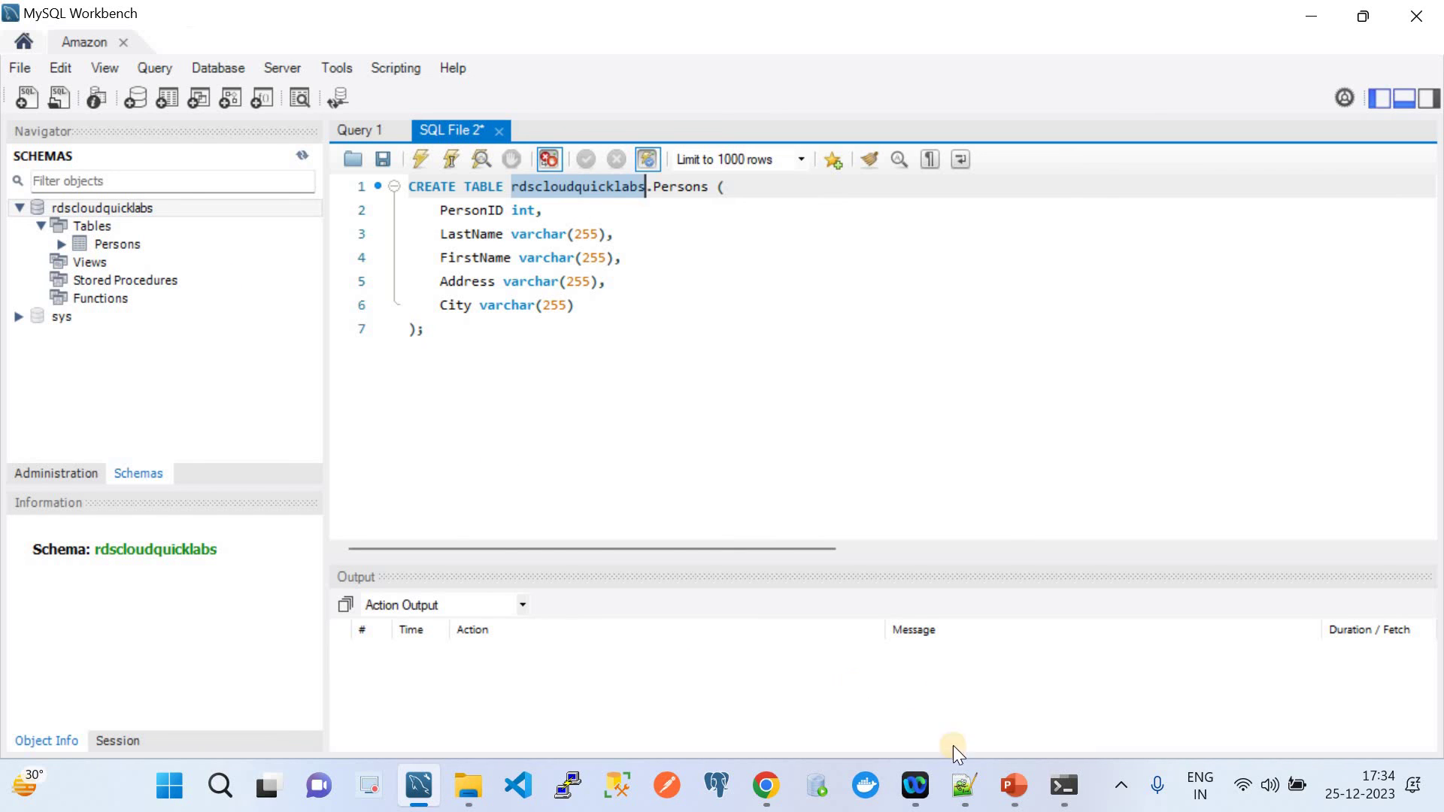
# Step: Show the Automatic ETL slide in PowerPoint, and return to the cloudquicklabsrds cluster details in Chrome
pyautogui.click(1014, 786)
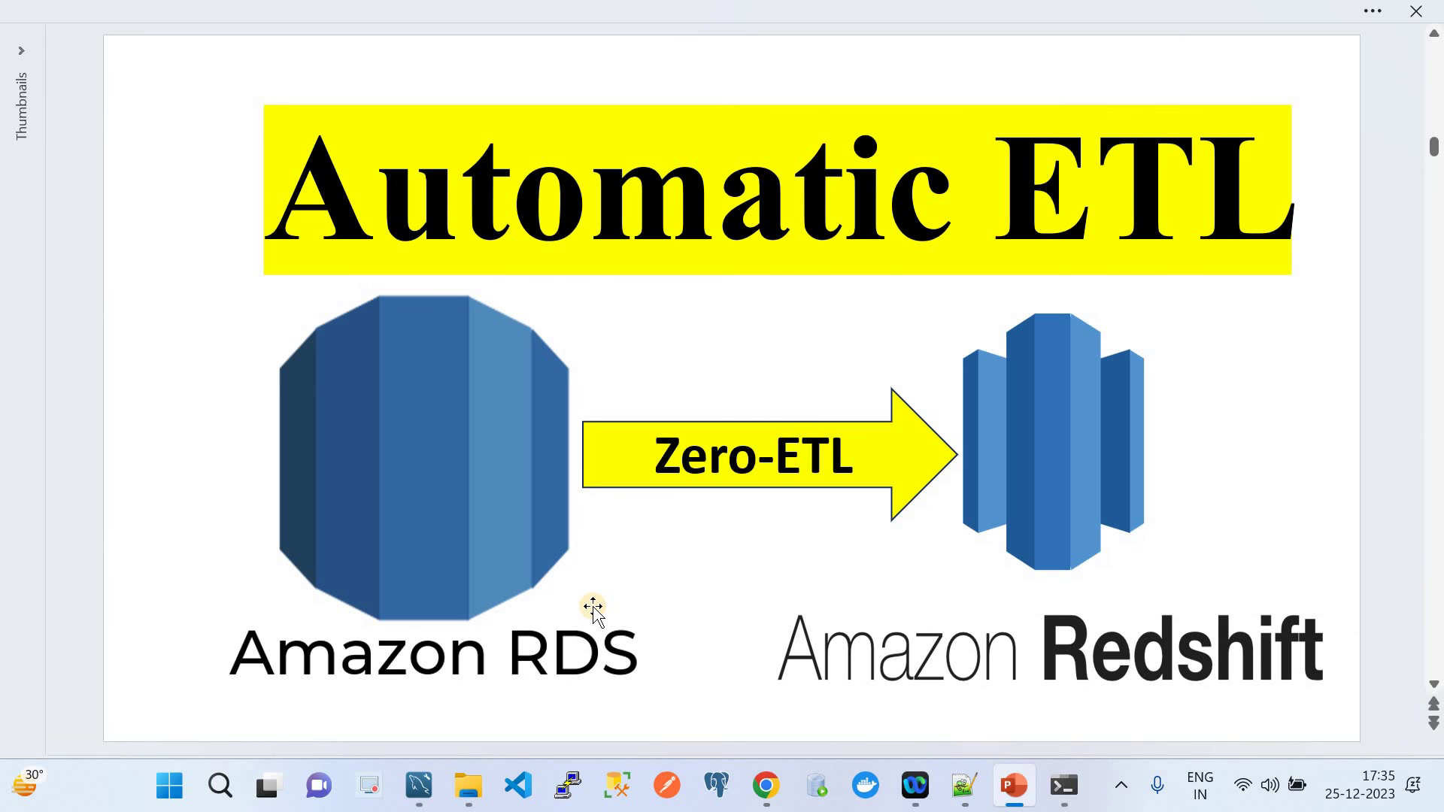
pyautogui.click(766, 786)
pyautogui.scroll(1, 539, 549)
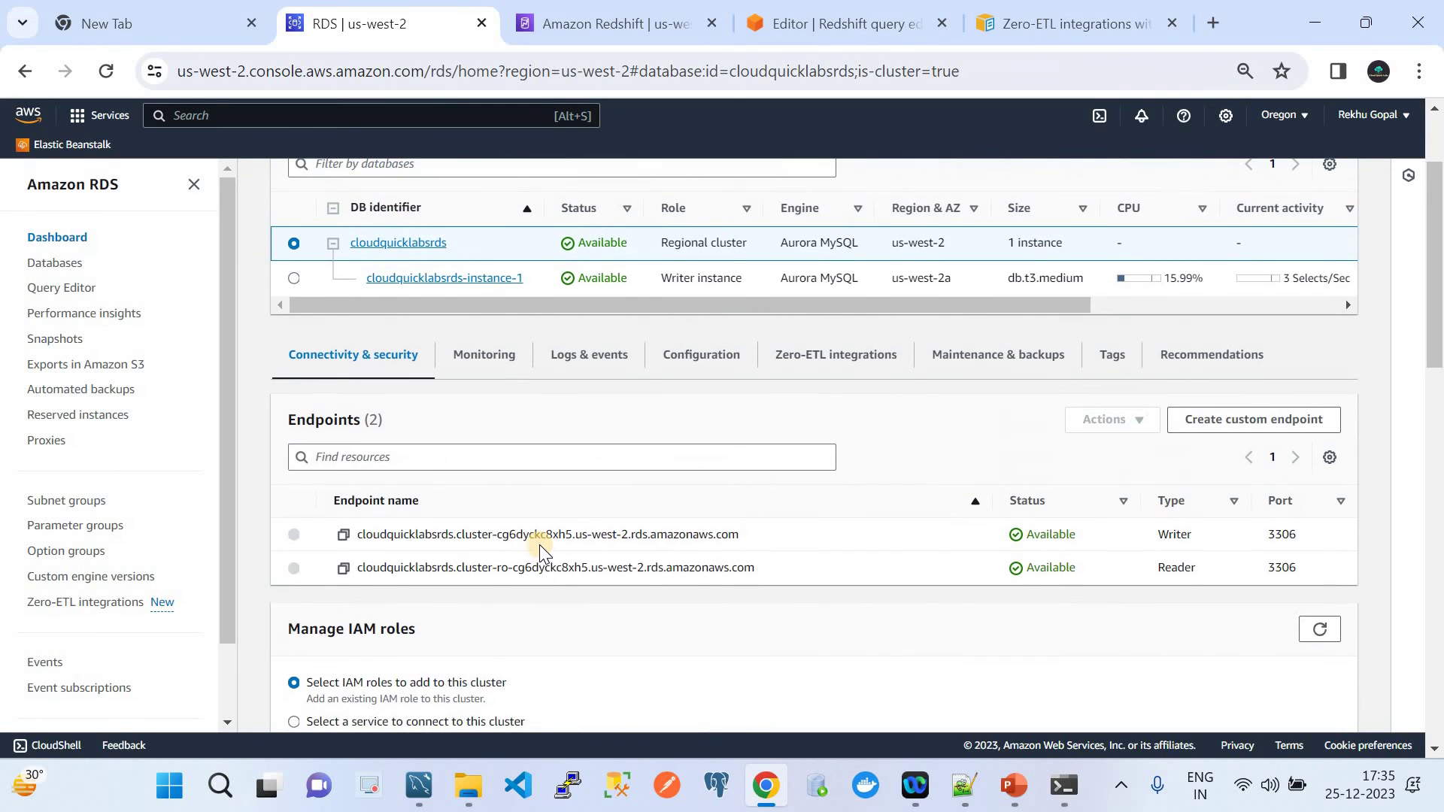
pyautogui.scroll(2, 539, 550)
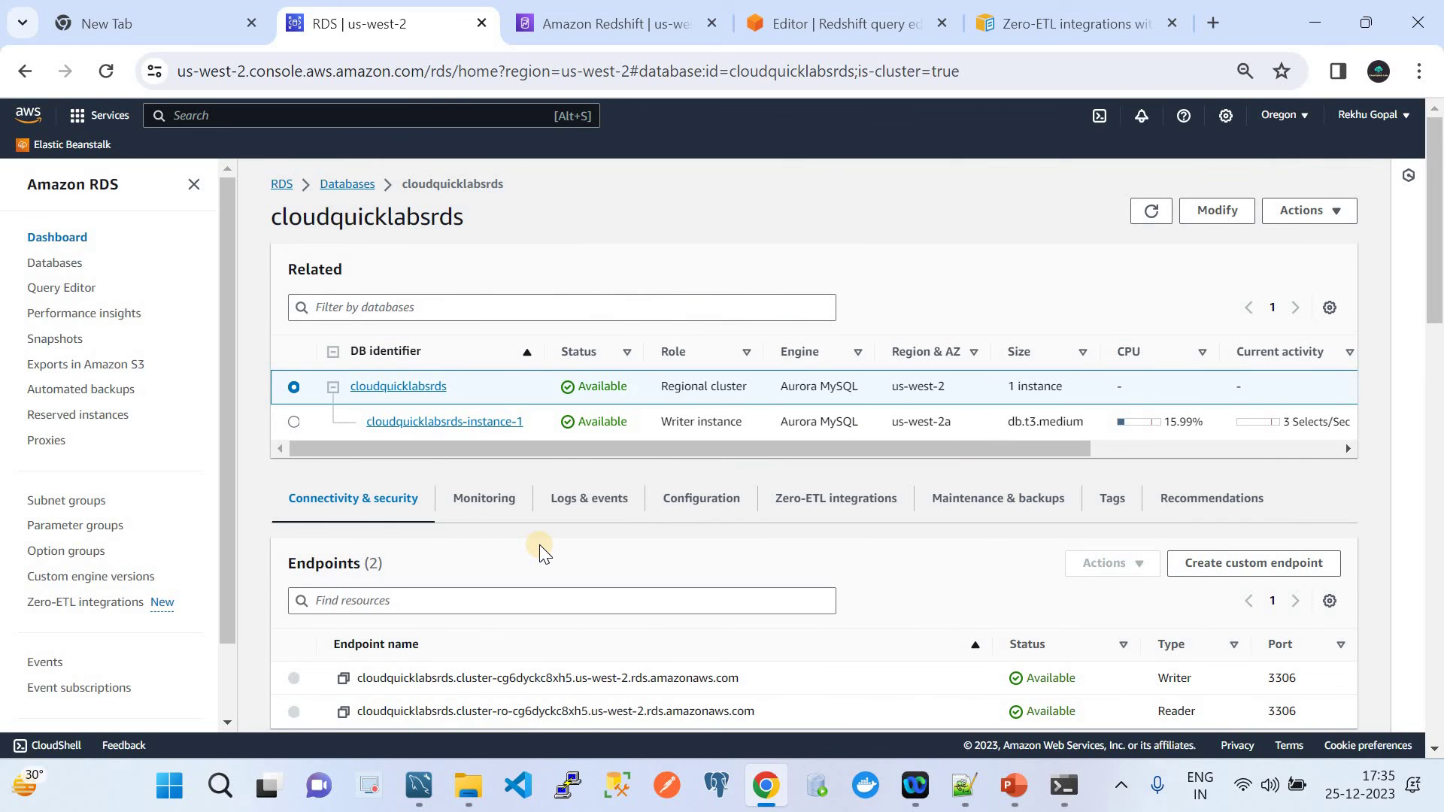
# Step: Open the Redshift Serverless dashboard from the zero-ETL integration page, and dismiss the notification banners
pyautogui.click(569, 26)
pyautogui.scroll(4, 576, 254)
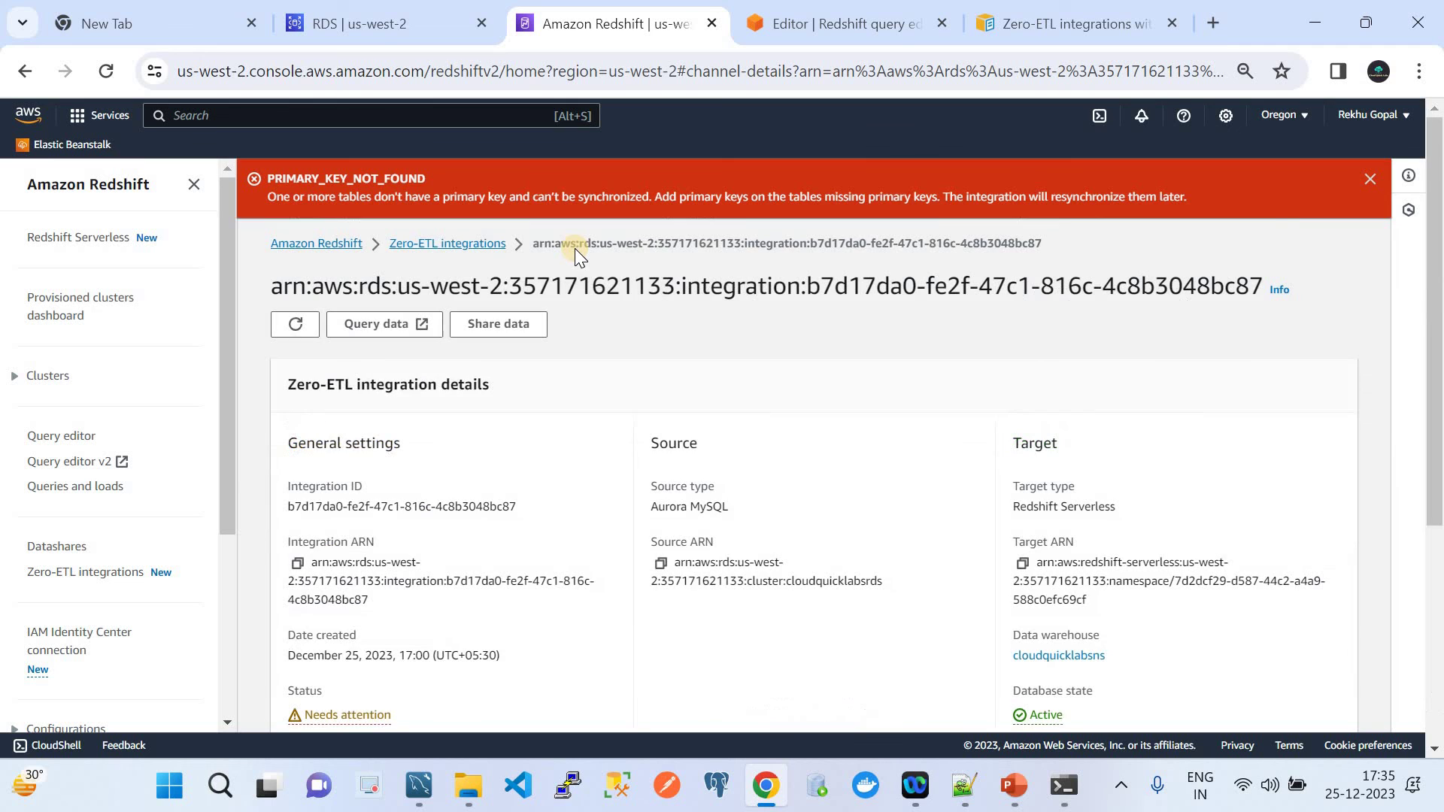
pyautogui.click(1366, 181)
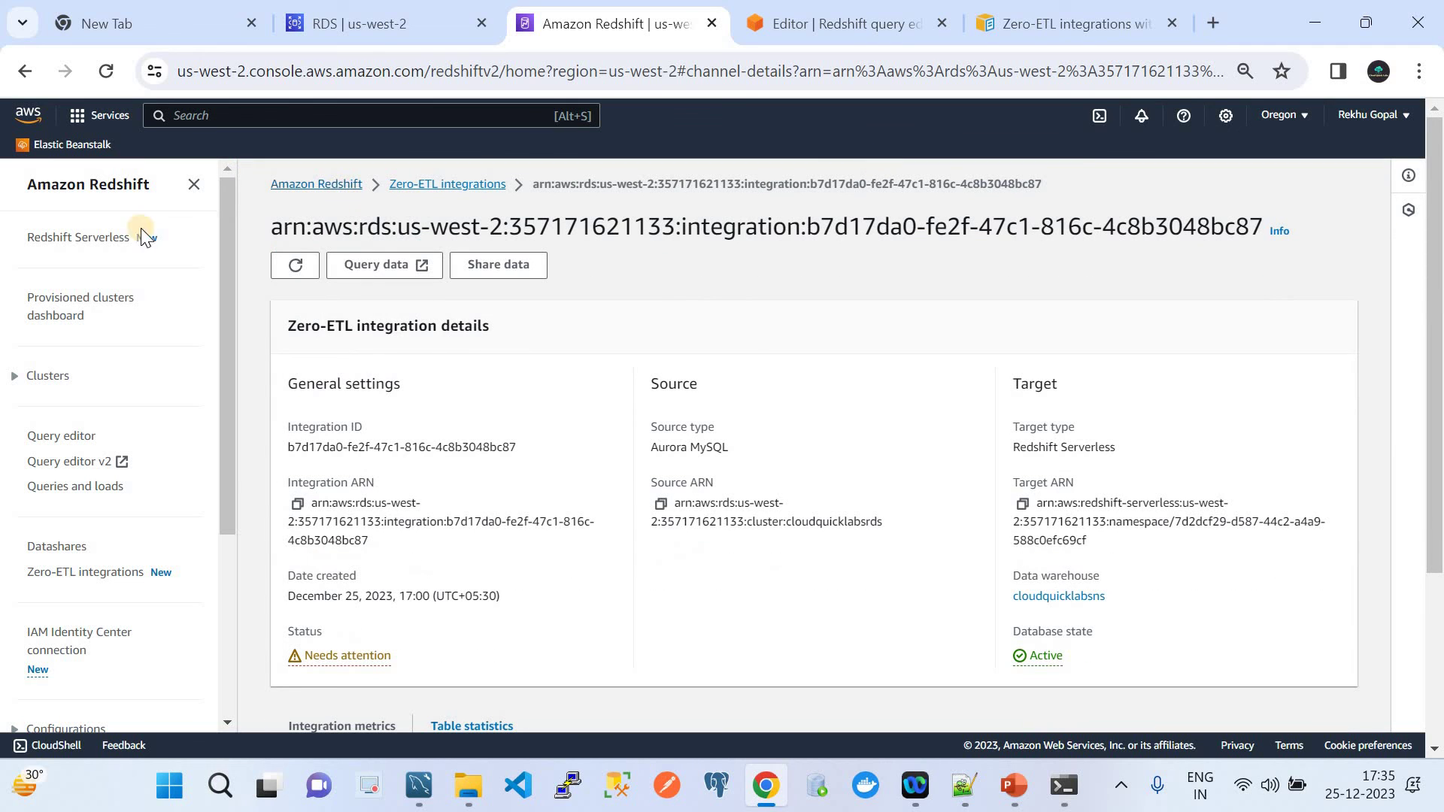
pyautogui.click(90, 238)
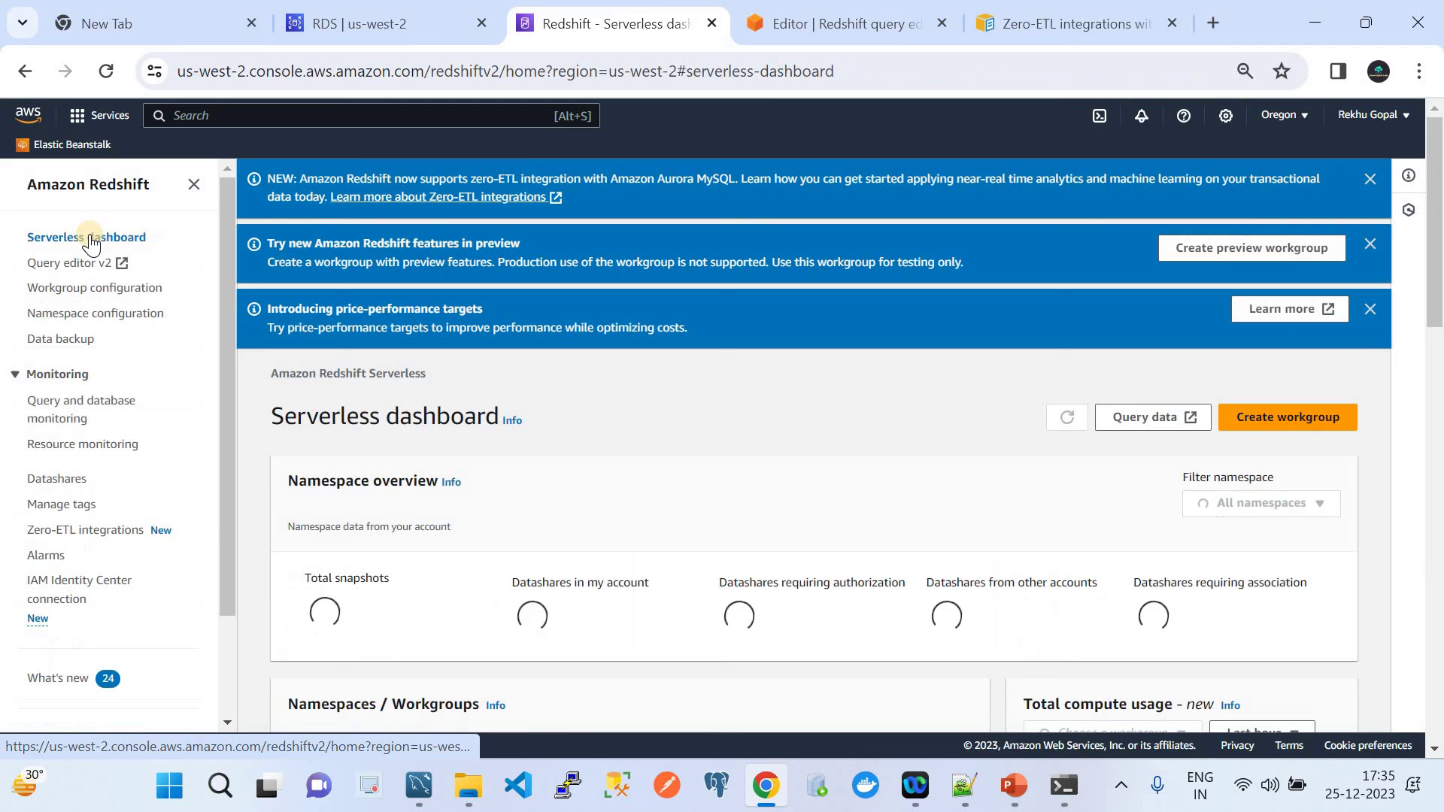
pyautogui.click(1369, 309)
pyautogui.click(1377, 252)
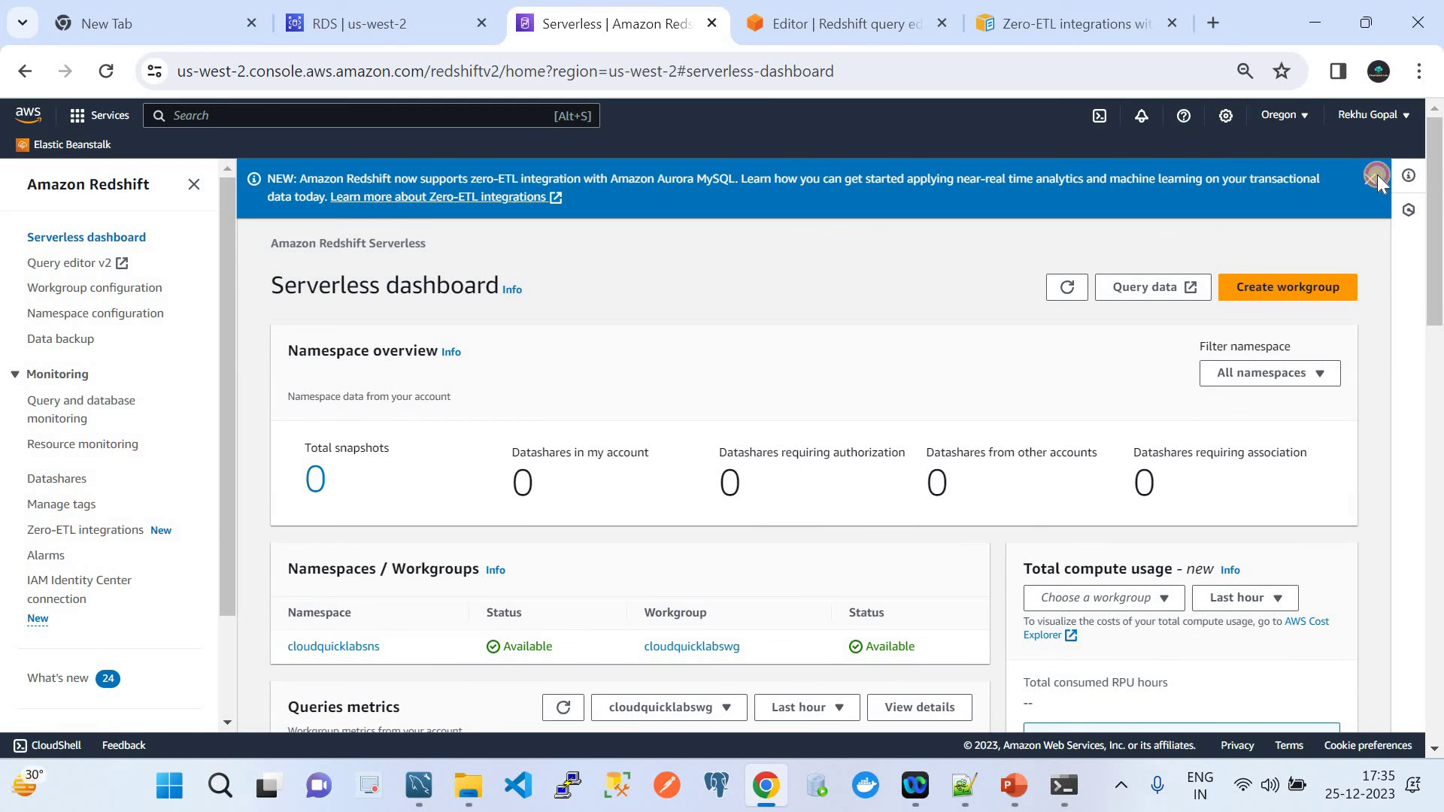
pyautogui.click(1370, 179)
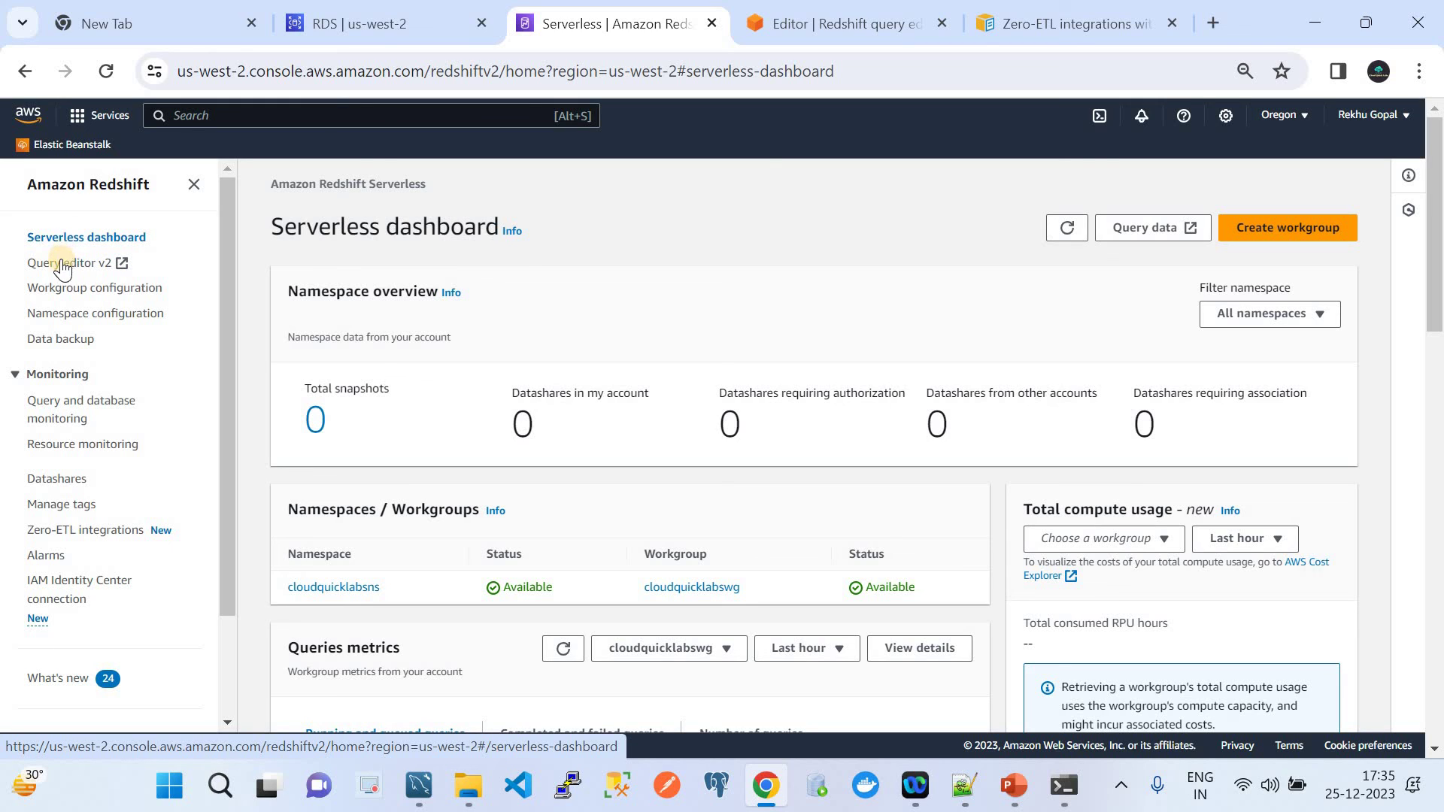
# Step: Open the workgroup configuration and start a preview workgroup named workgrp, keeping the default performance and network settings
pyautogui.click(72, 292)
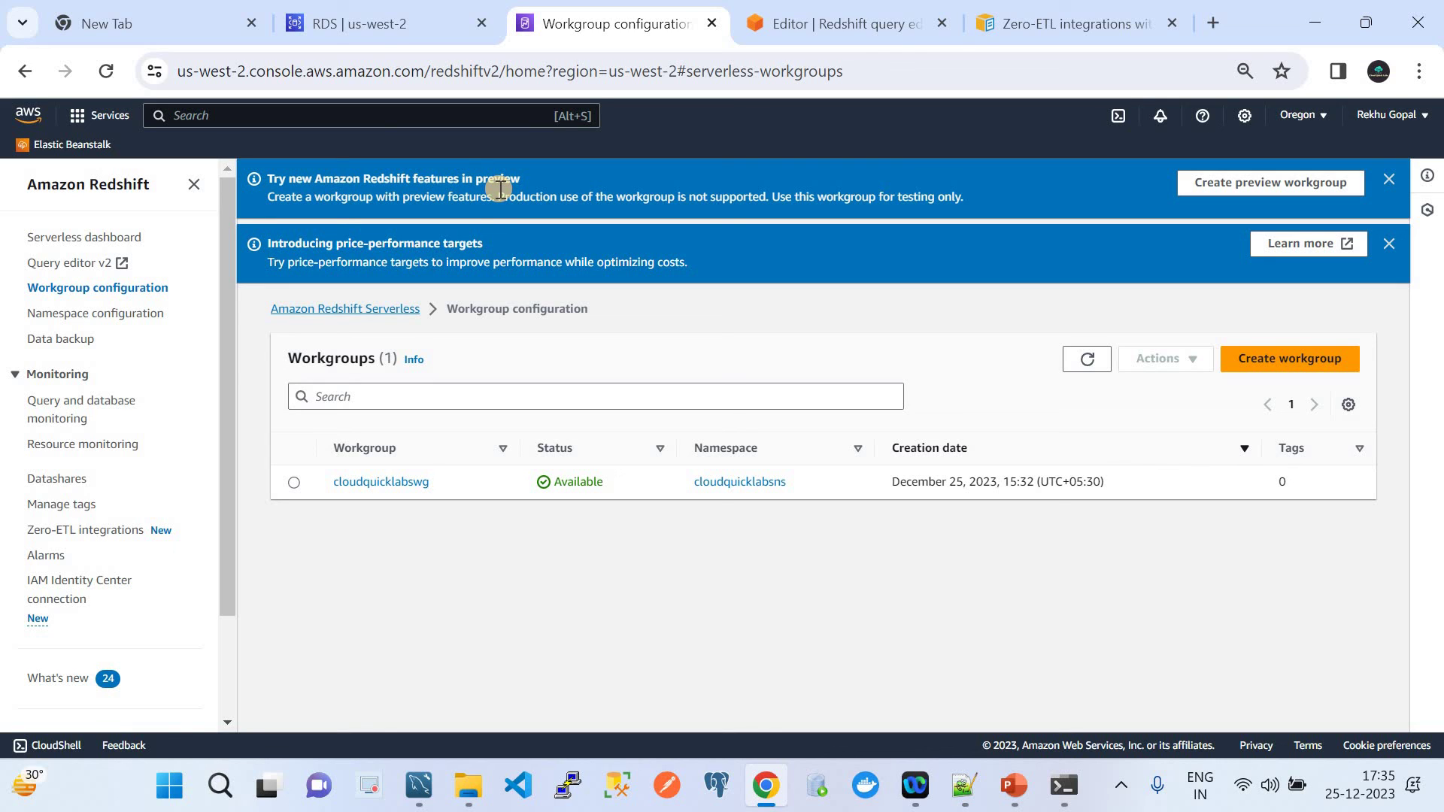
pyautogui.click(1256, 184)
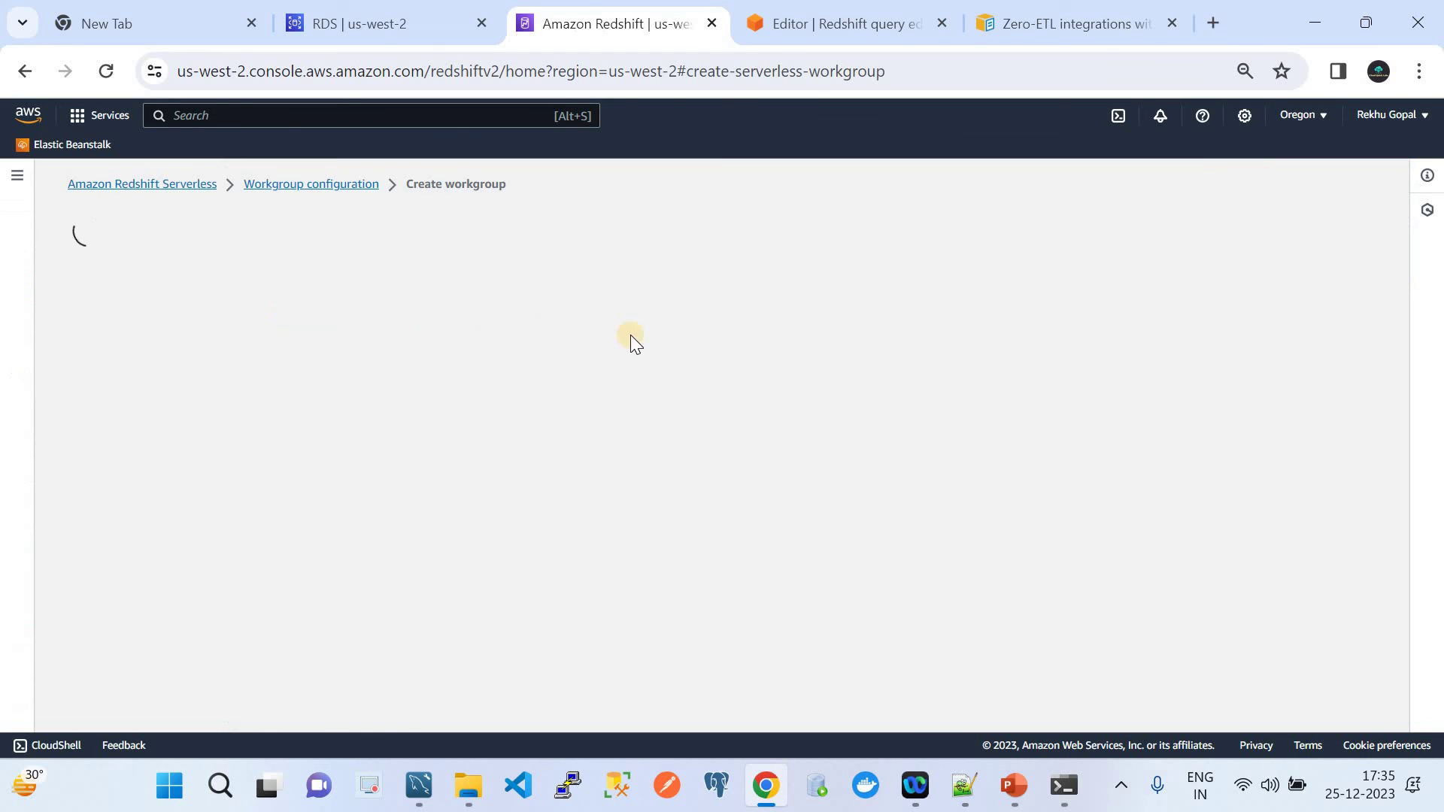
pyautogui.click(458, 413)
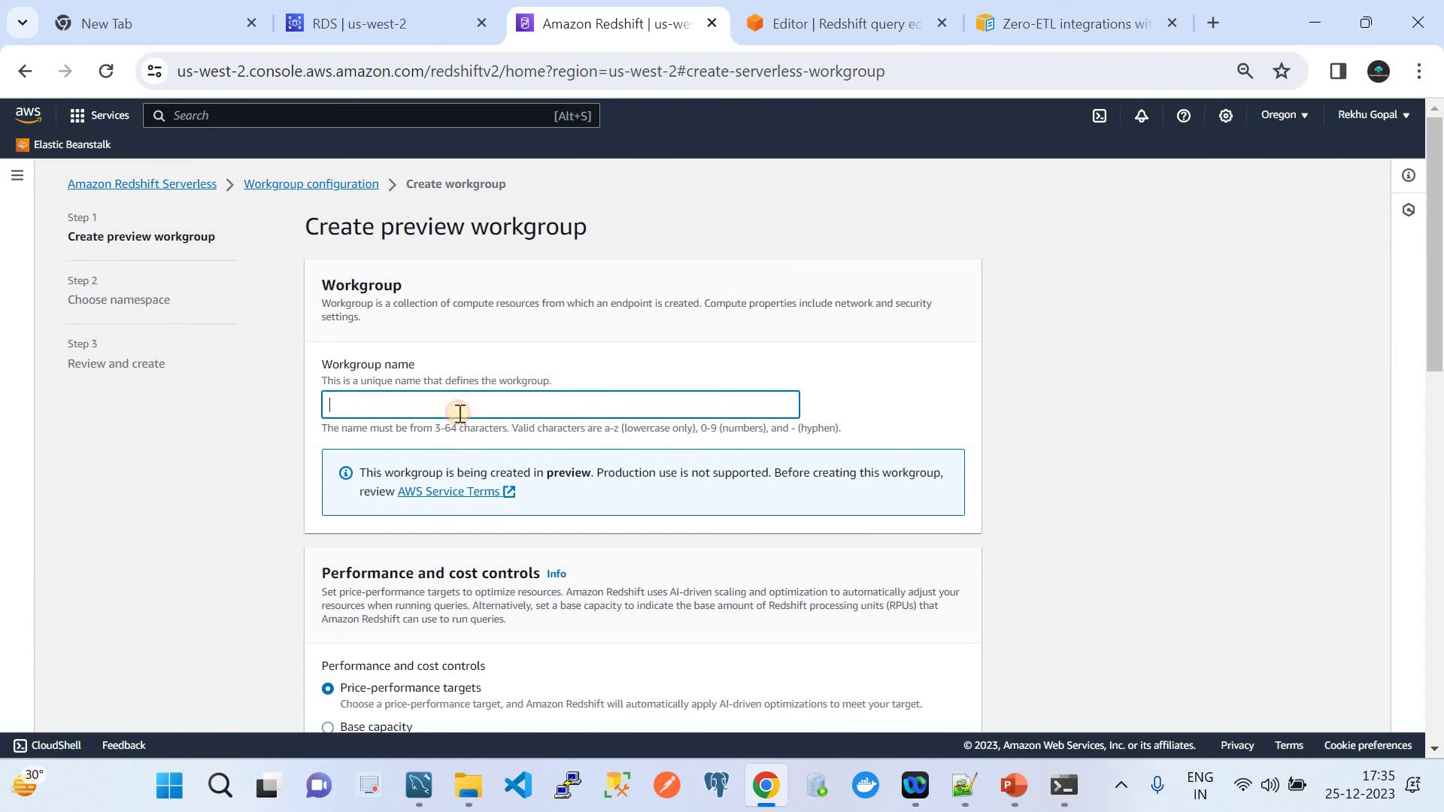
pyautogui.write('workgrp')
pyautogui.scroll(-3, 458, 413)
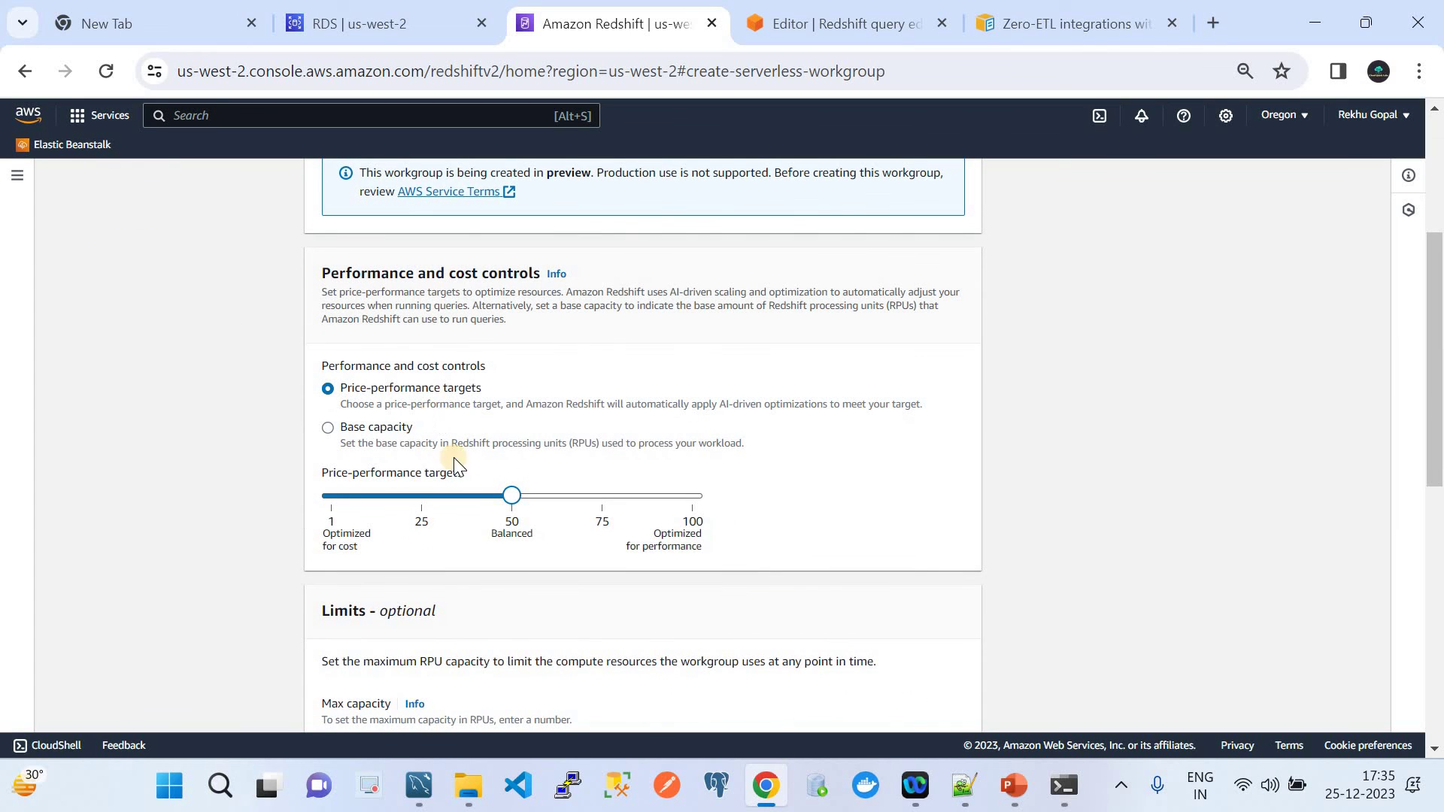
pyautogui.scroll(-4, 469, 475)
pyautogui.scroll(-5, 469, 475)
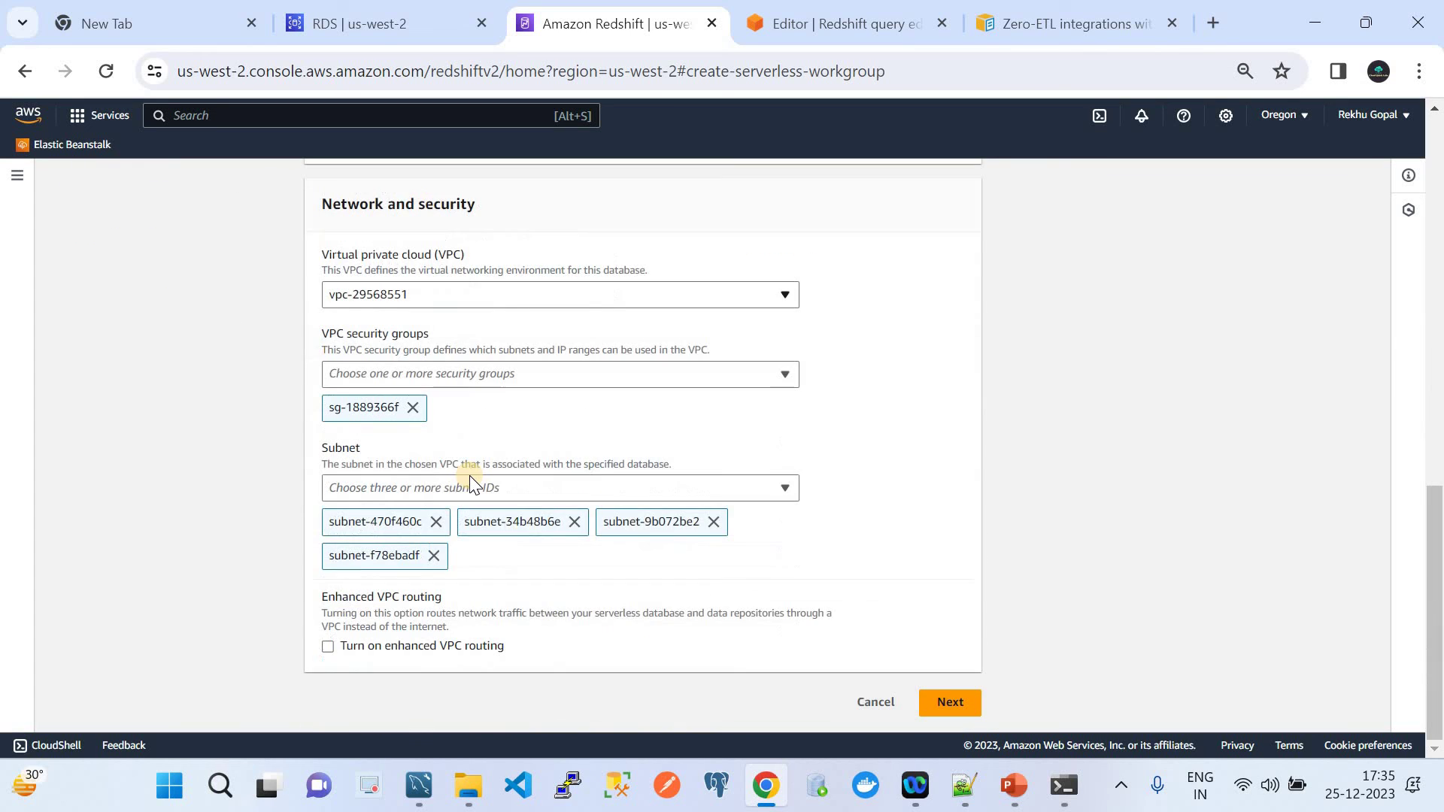
pyautogui.click(971, 702)
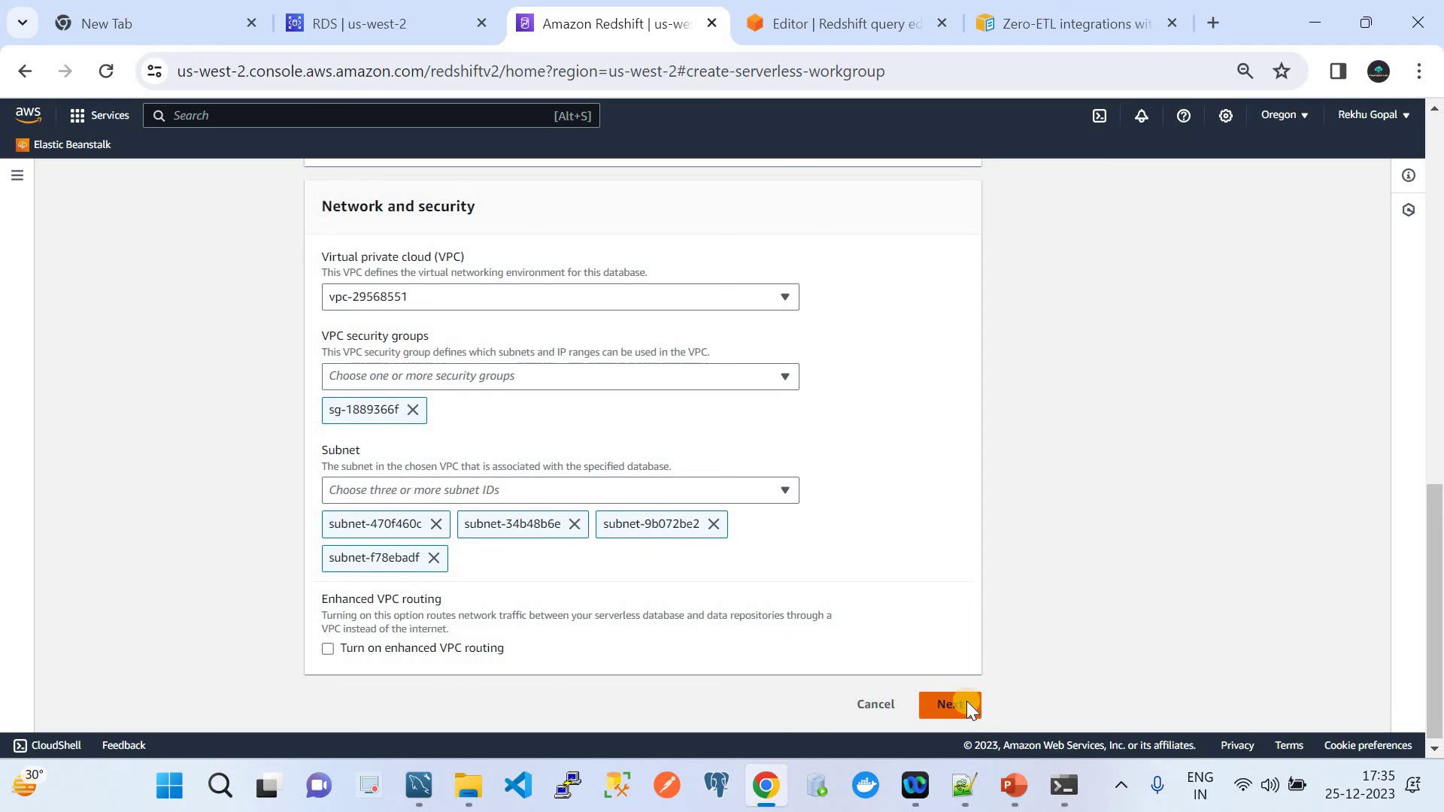
# Step: Name the new namespace rggedr, keep the default credentials, permissions and encryption, and cancel the preview workgroup at the review stage
pyautogui.click(536, 467)
pyautogui.write('rggedr')
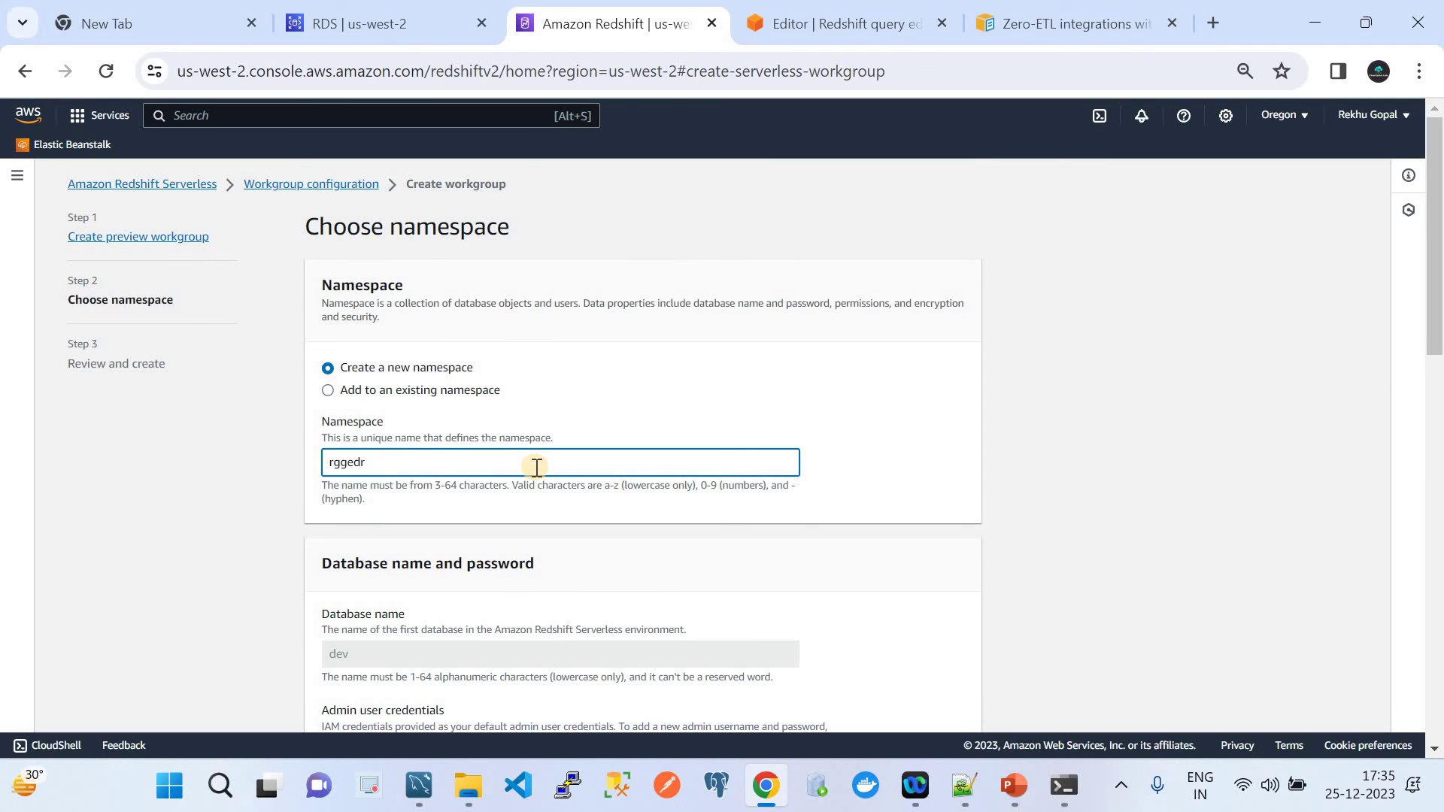
pyautogui.scroll(-5, 536, 467)
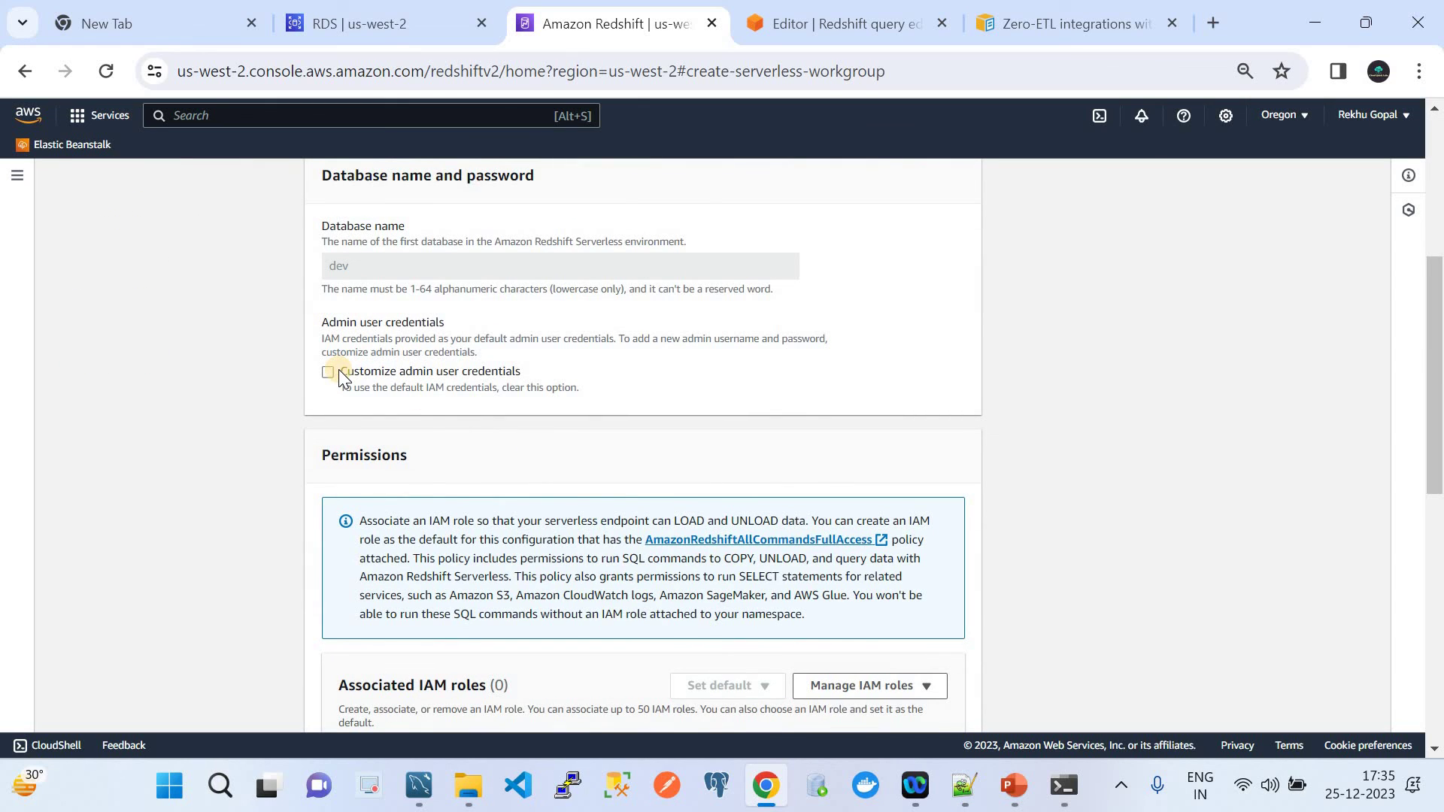
pyautogui.scroll(-2, 490, 300)
pyautogui.scroll(-7, 490, 301)
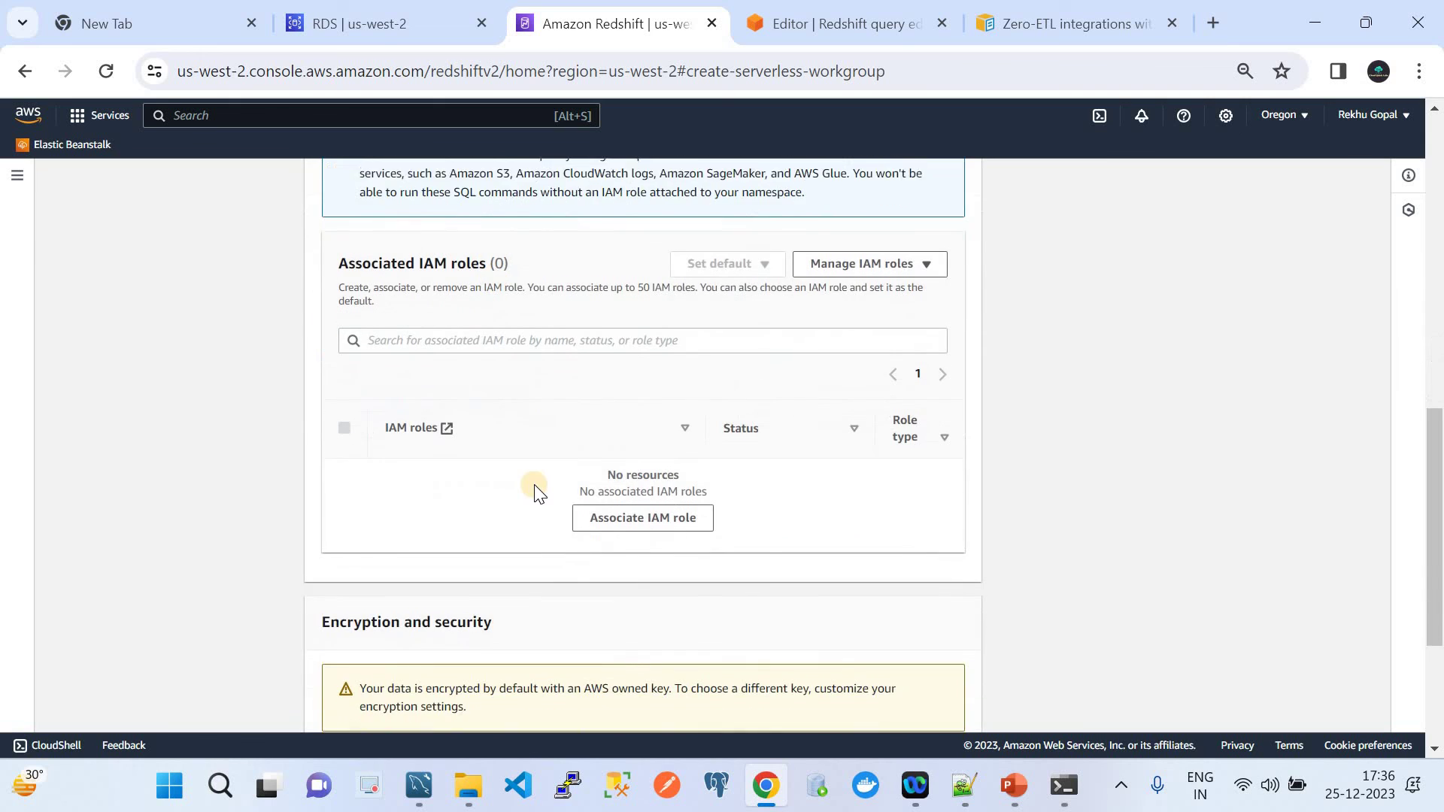
pyautogui.click(955, 707)
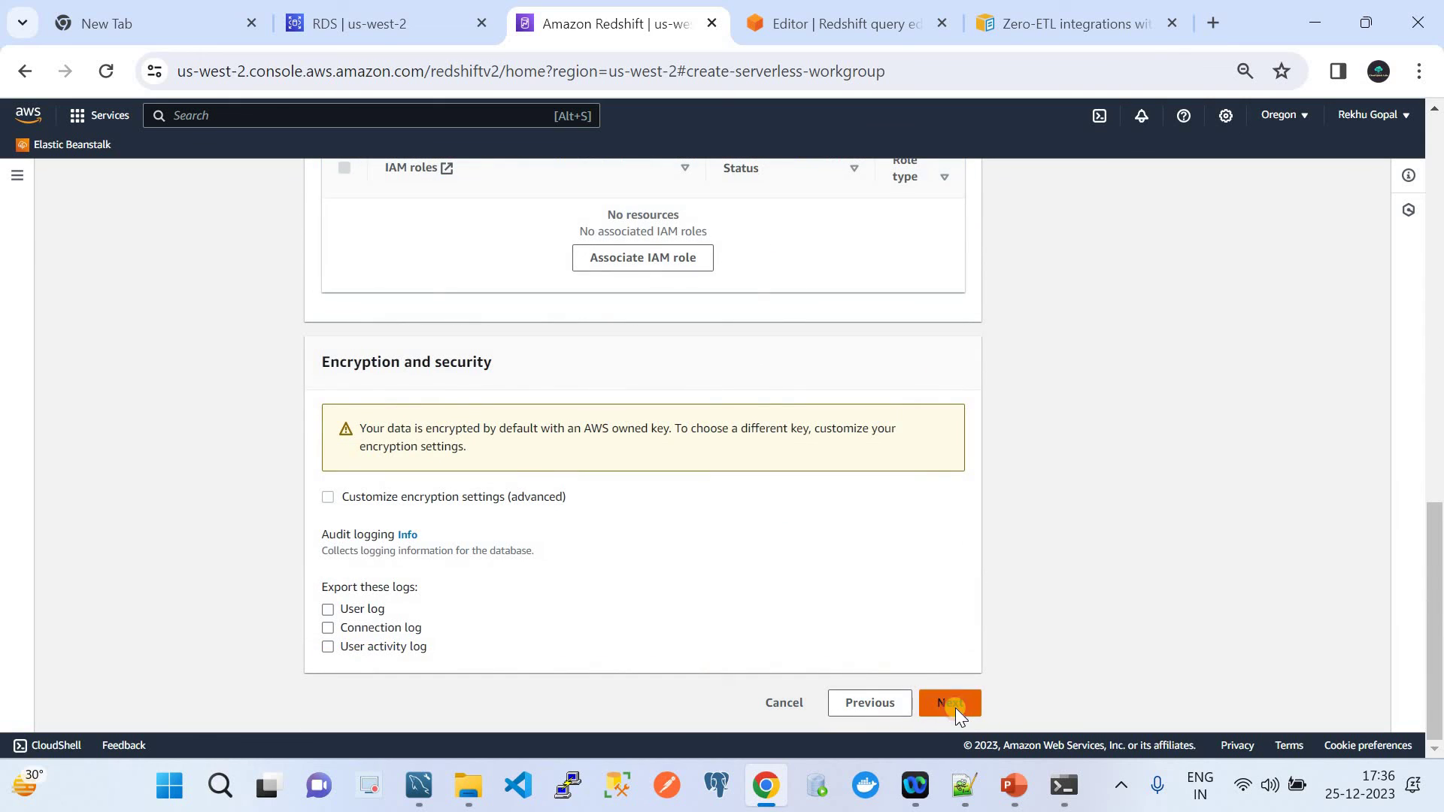
pyautogui.scroll(-6, 956, 707)
pyautogui.scroll(-3, 955, 707)
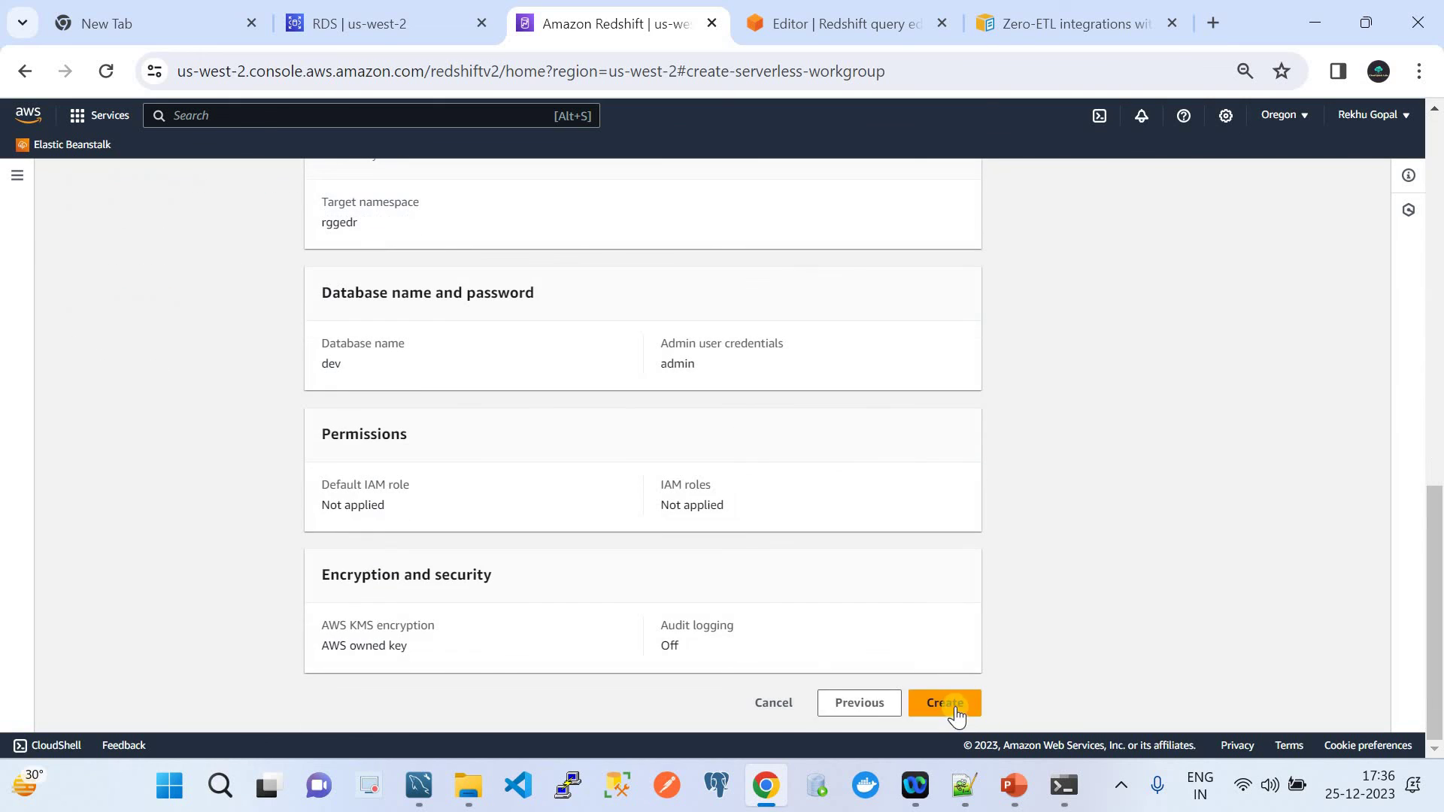
pyautogui.click(787, 702)
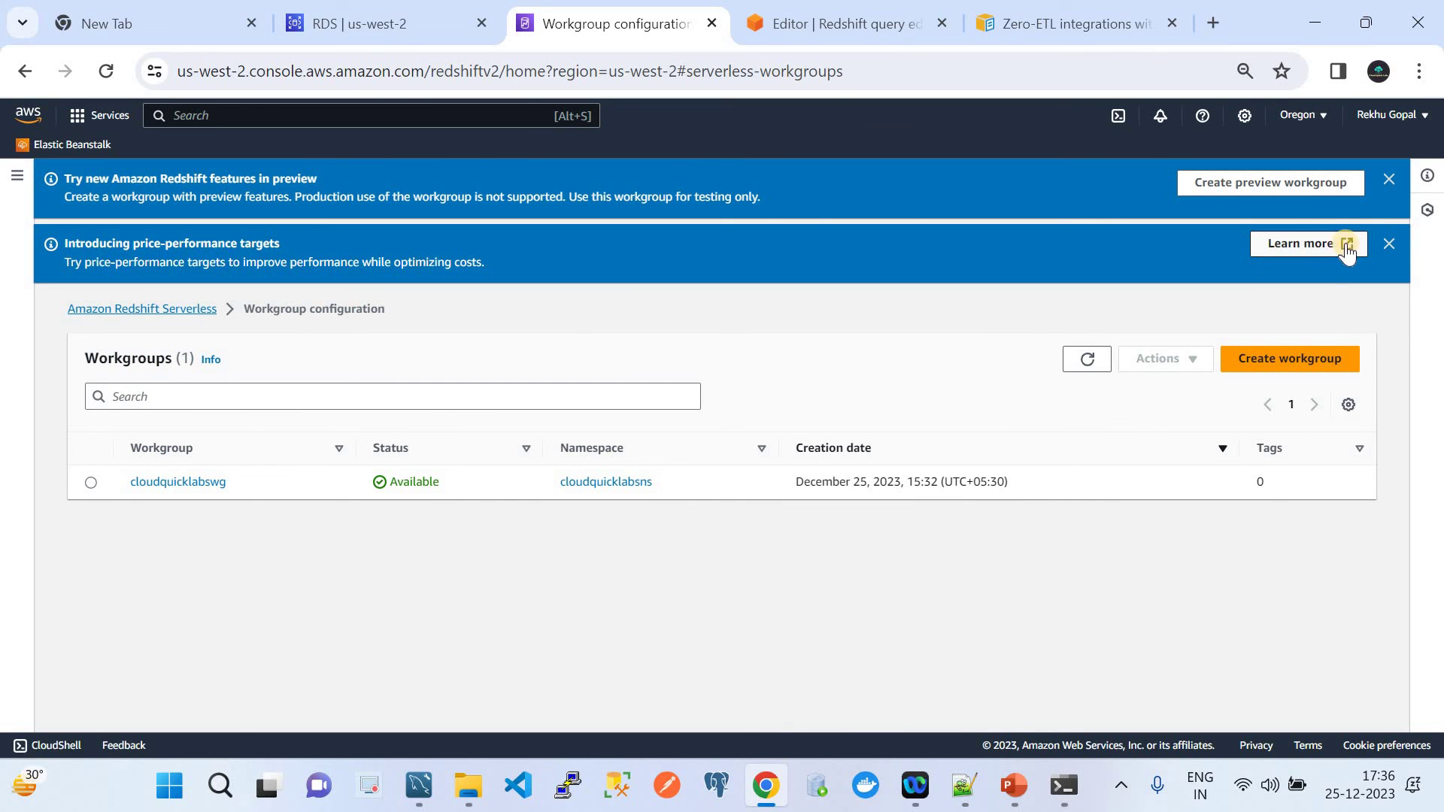
# Step: Dismiss the price-performance banner, and review the details of the cloudquicklabswg workgroup
pyautogui.click(1392, 243)
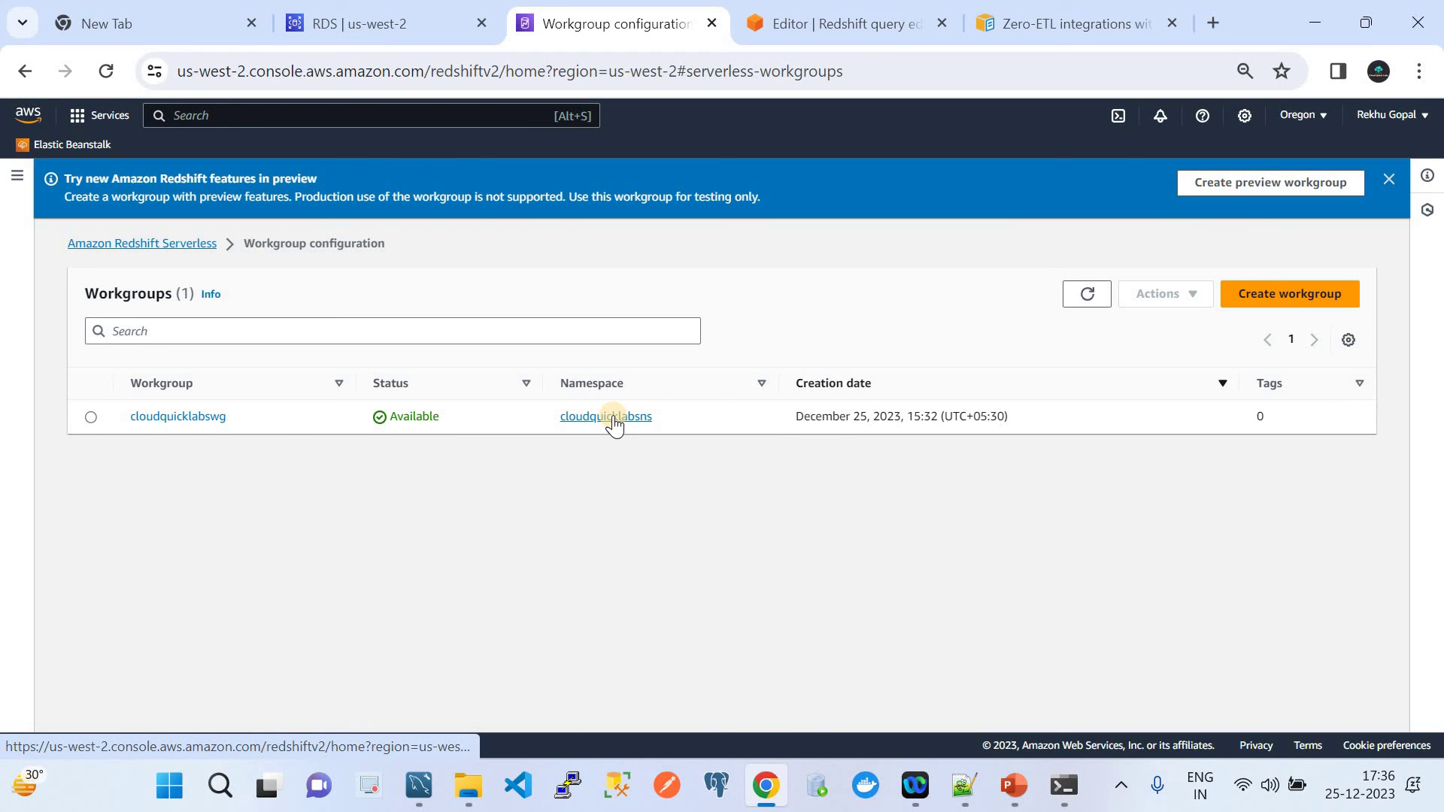
pyautogui.click(171, 418)
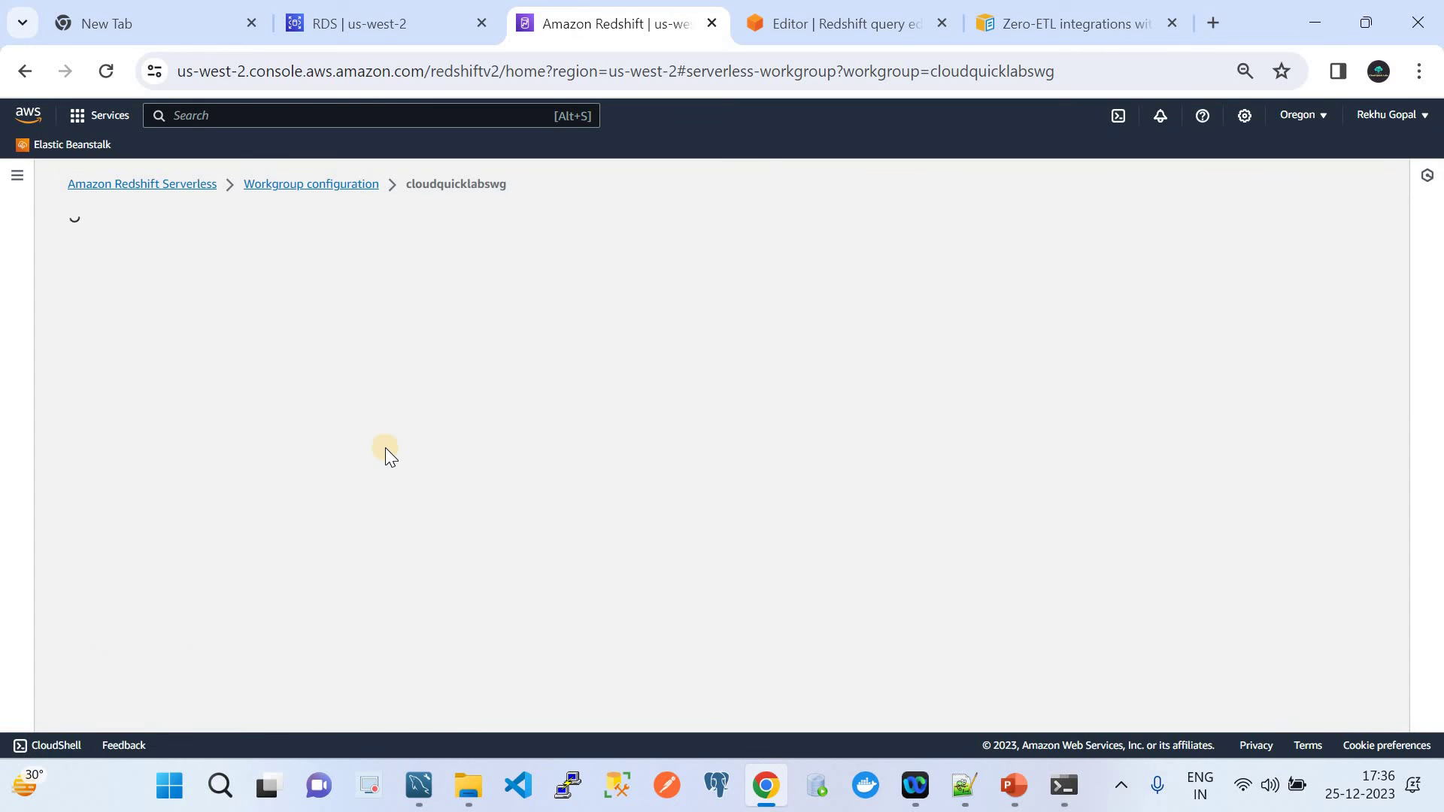
pyautogui.scroll(-12, 385, 448)
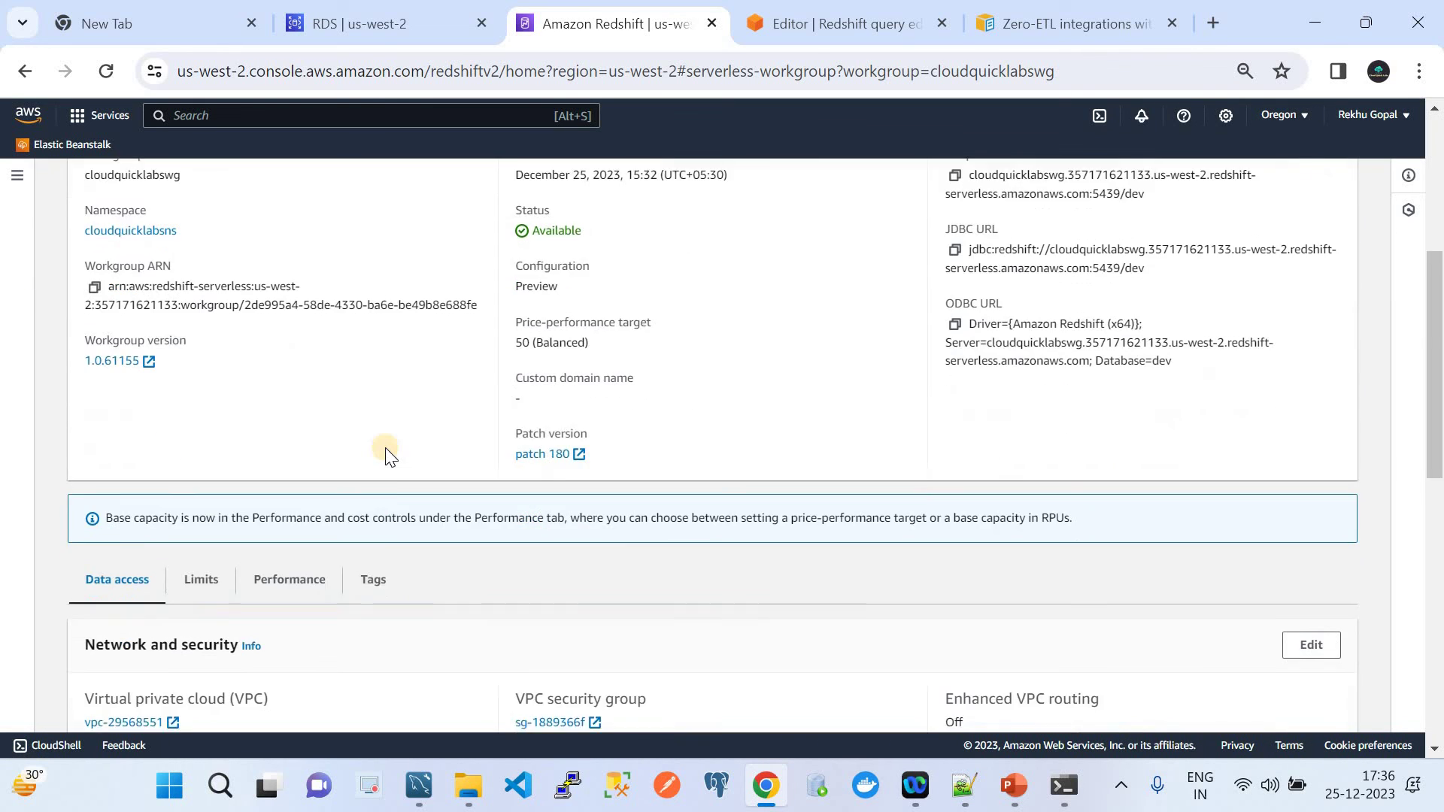
pyautogui.scroll(12, 385, 448)
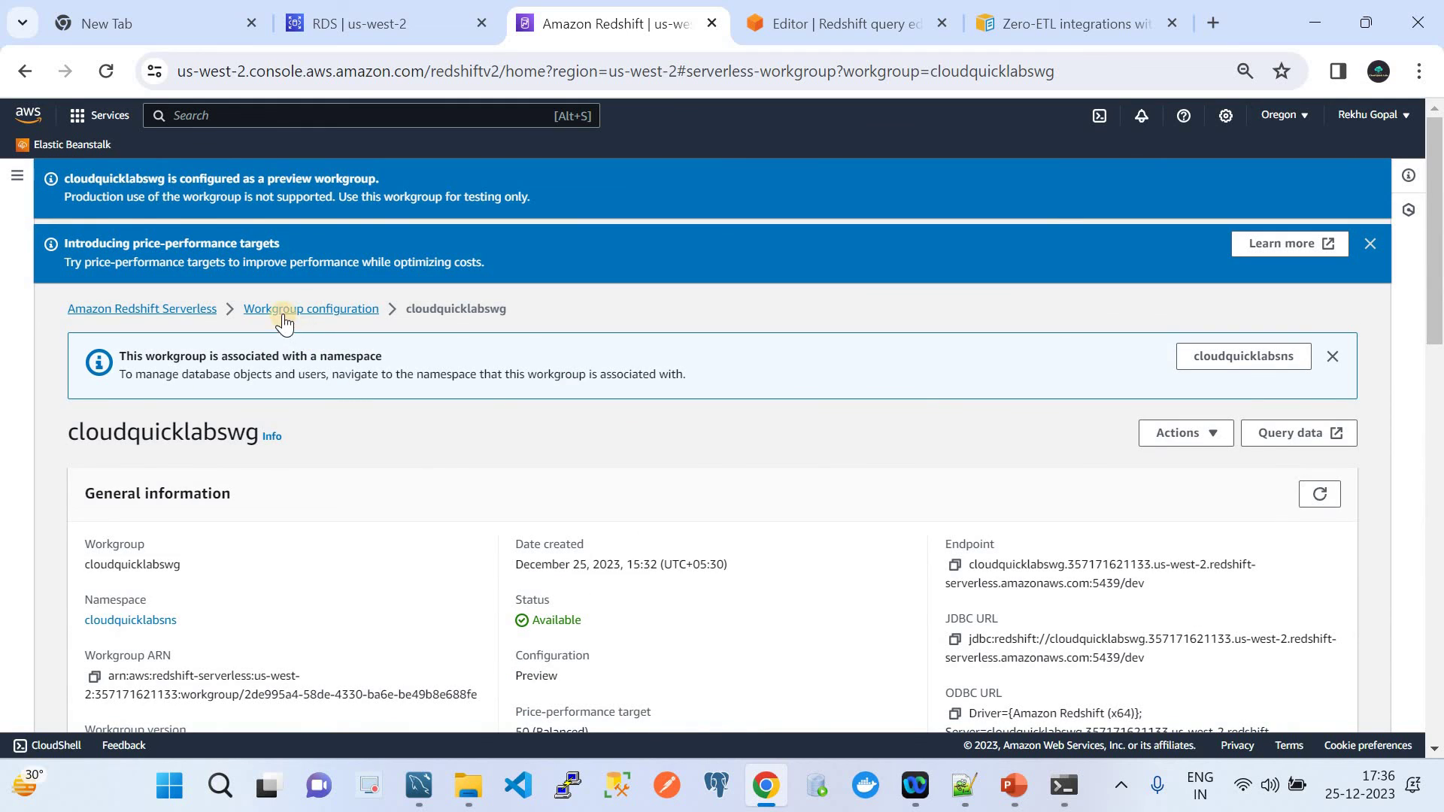
# Step: Return to the workgroup list, show the Automatic ETL slide in PowerPoint, and switch back to Chrome
pyautogui.click(283, 316)
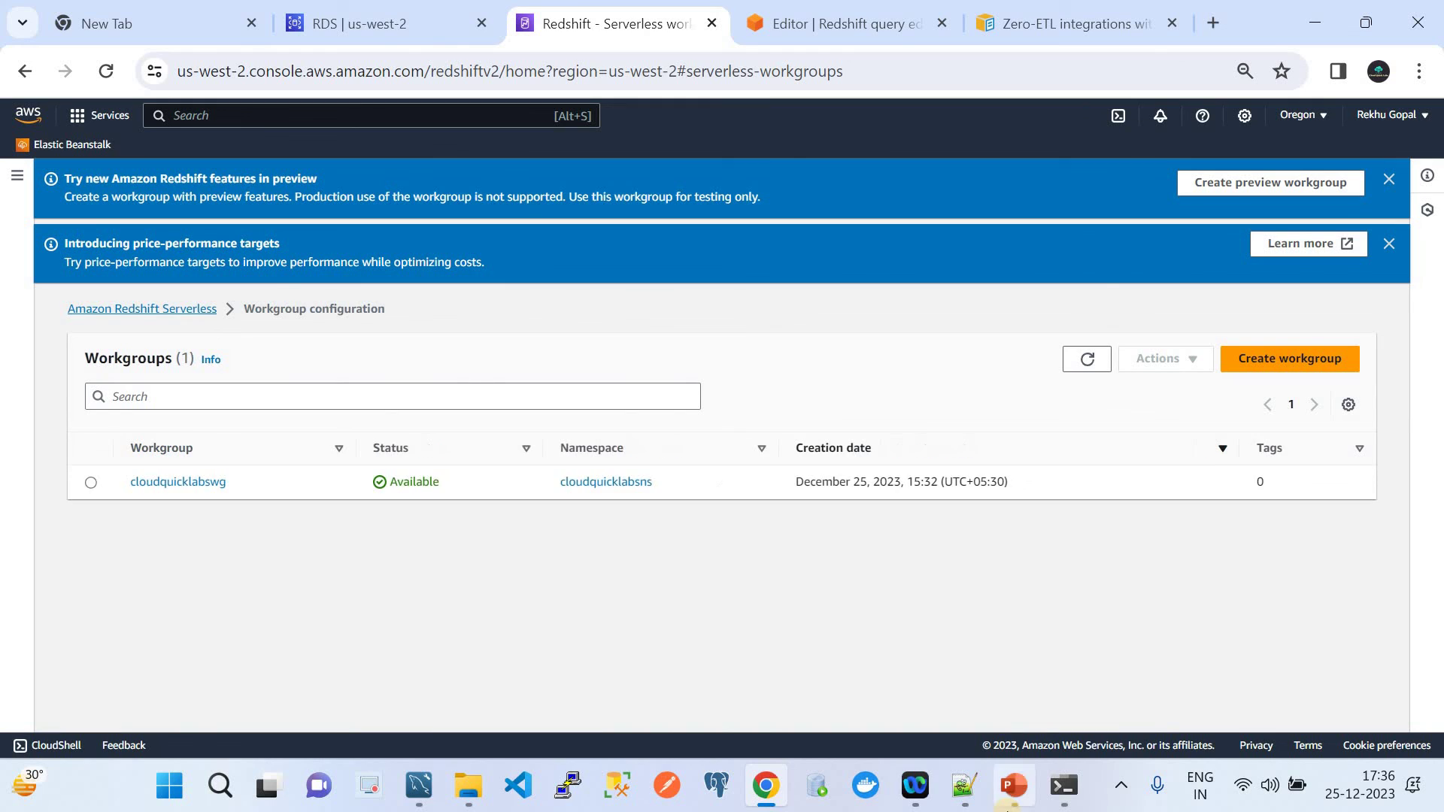
pyautogui.click(1014, 786)
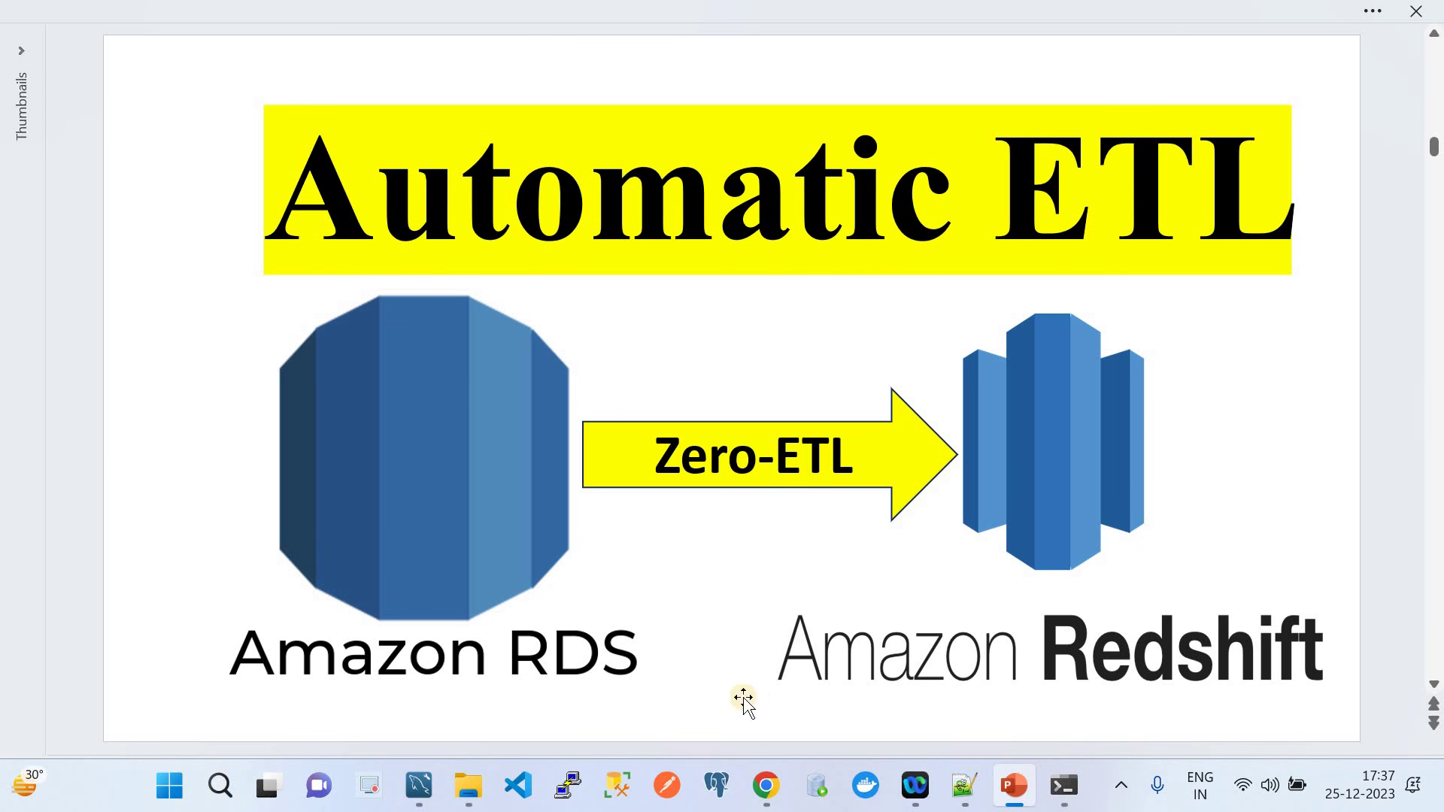
pyautogui.click(766, 786)
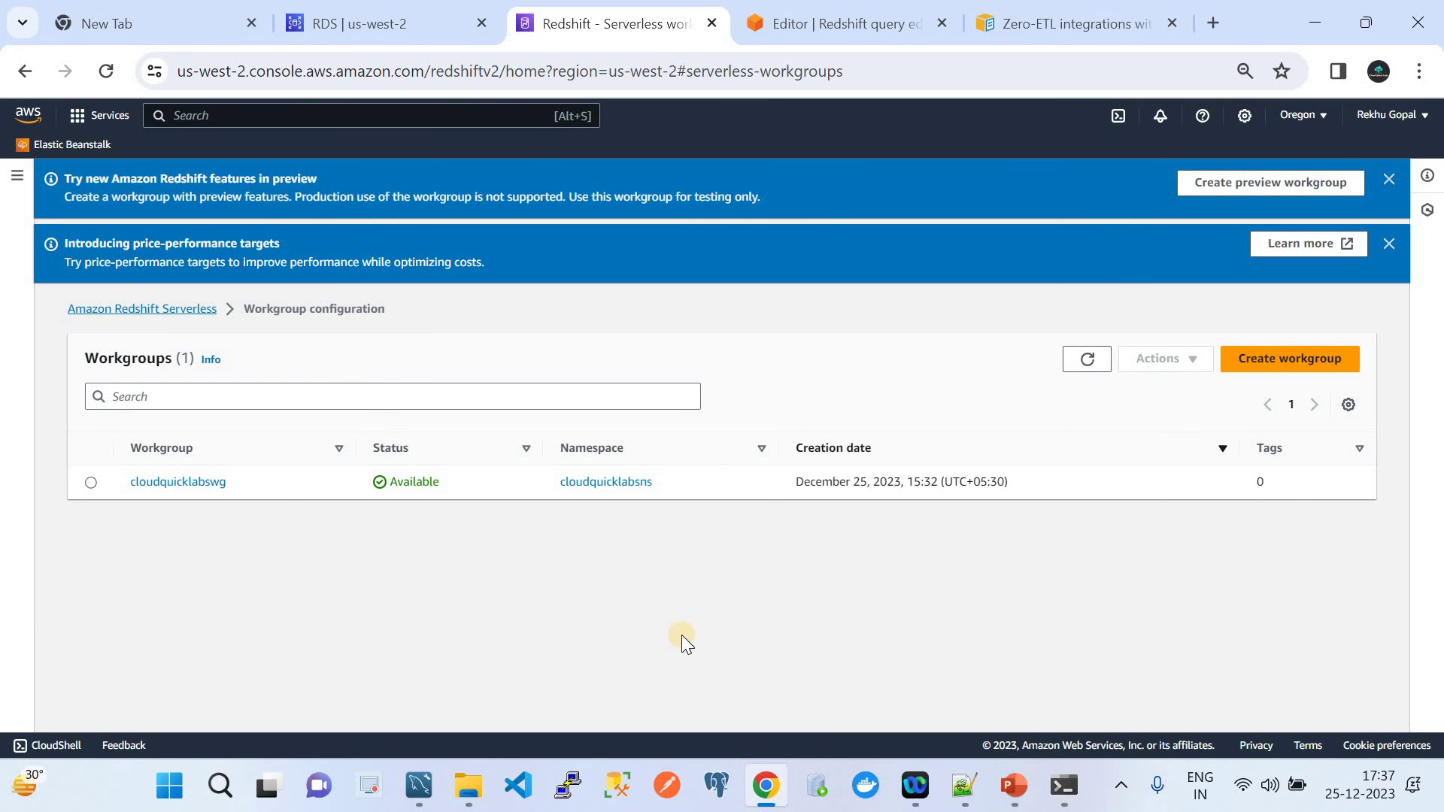
# Step: Open the resource policy of the cloudquicklabsns namespace, and view the edit form for its authorized integration source
pyautogui.click(602, 480)
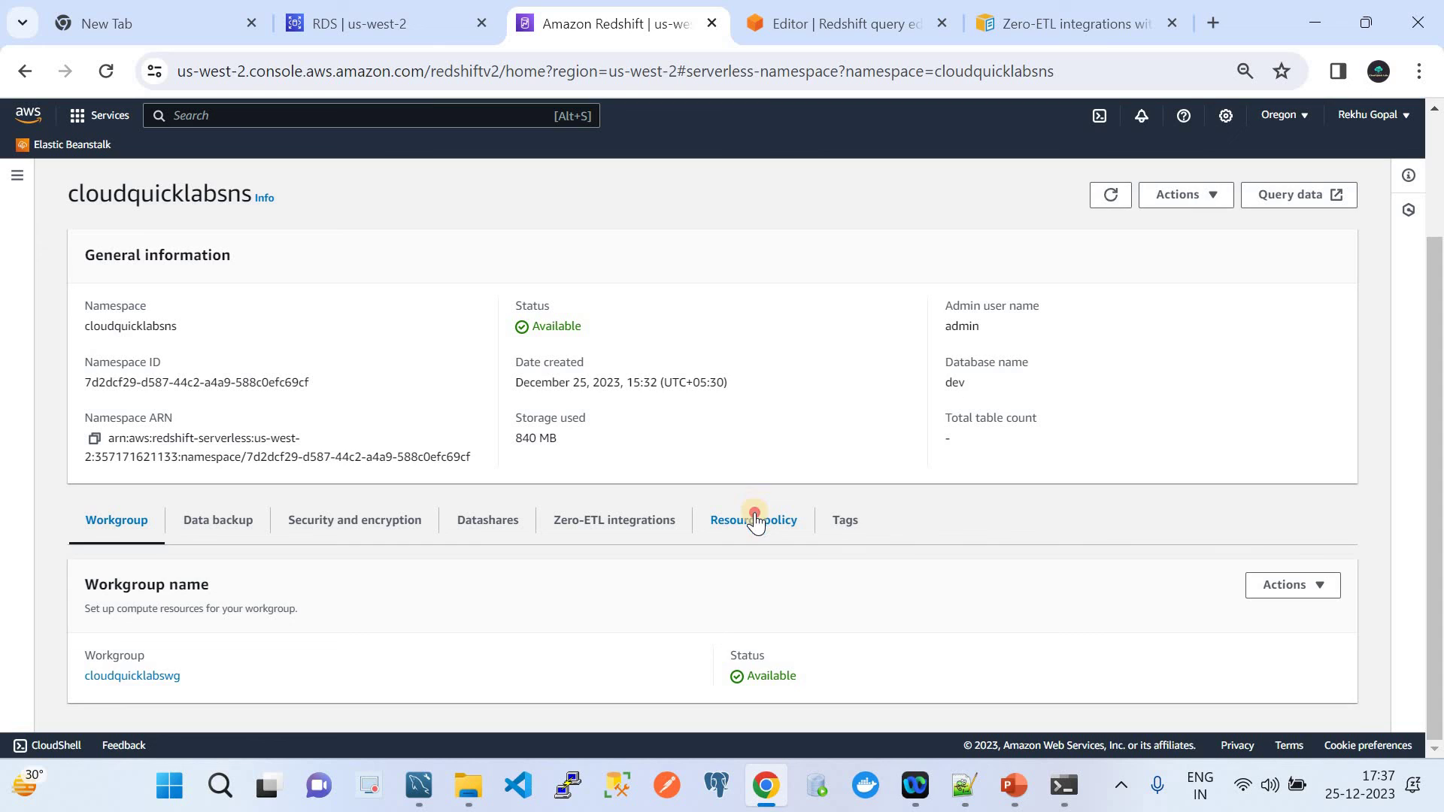
pyautogui.click(761, 514)
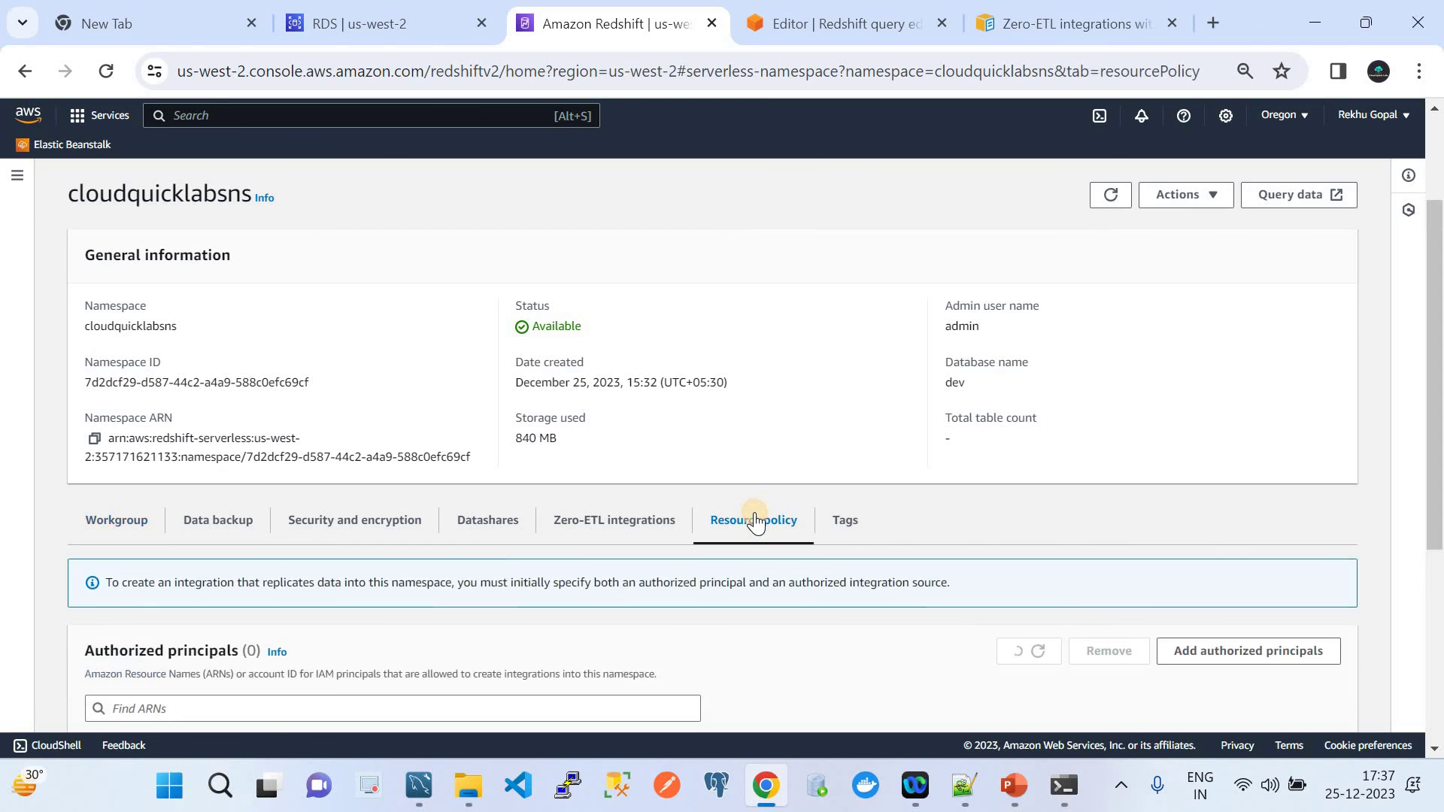
pyautogui.scroll(-4, 756, 523)
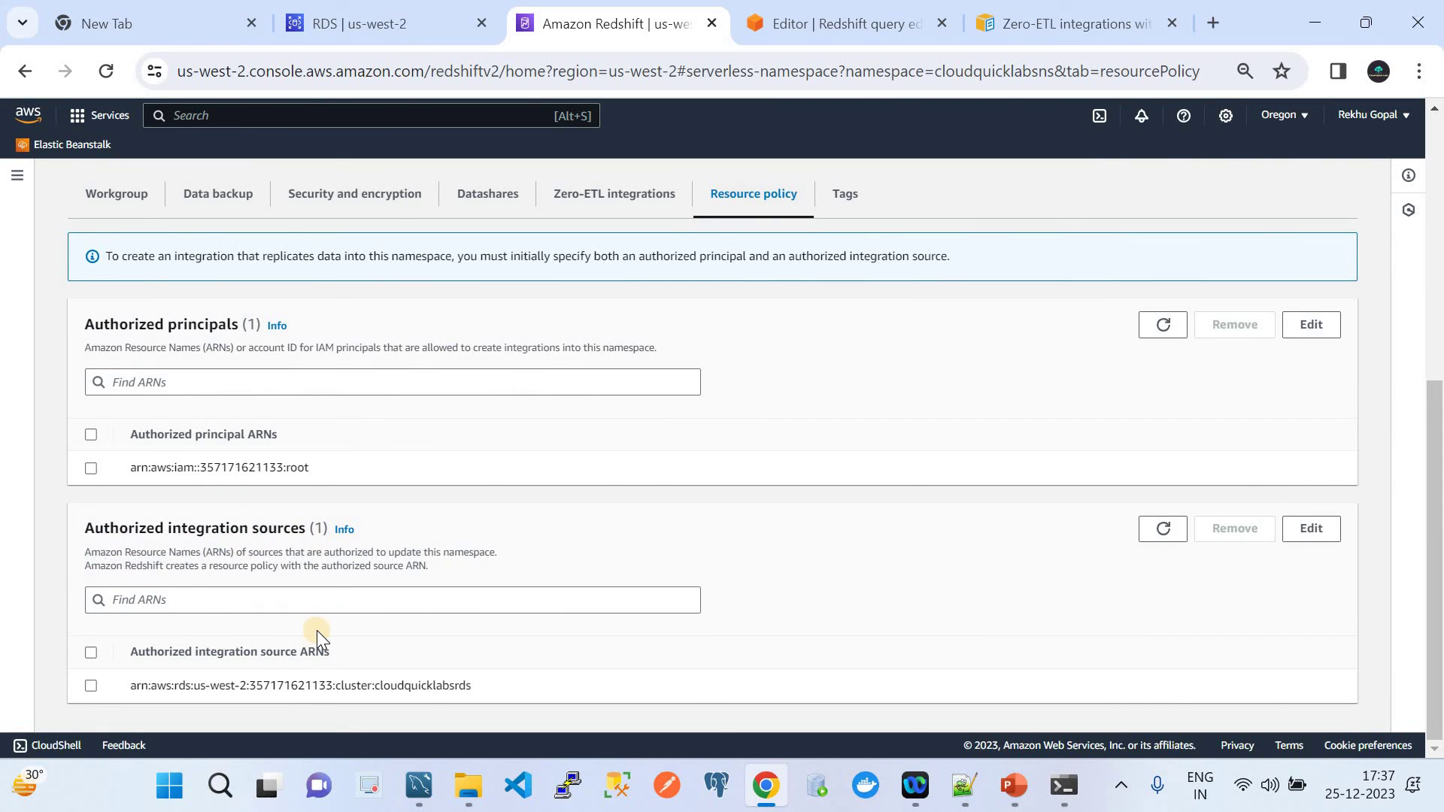
pyautogui.click(89, 650)
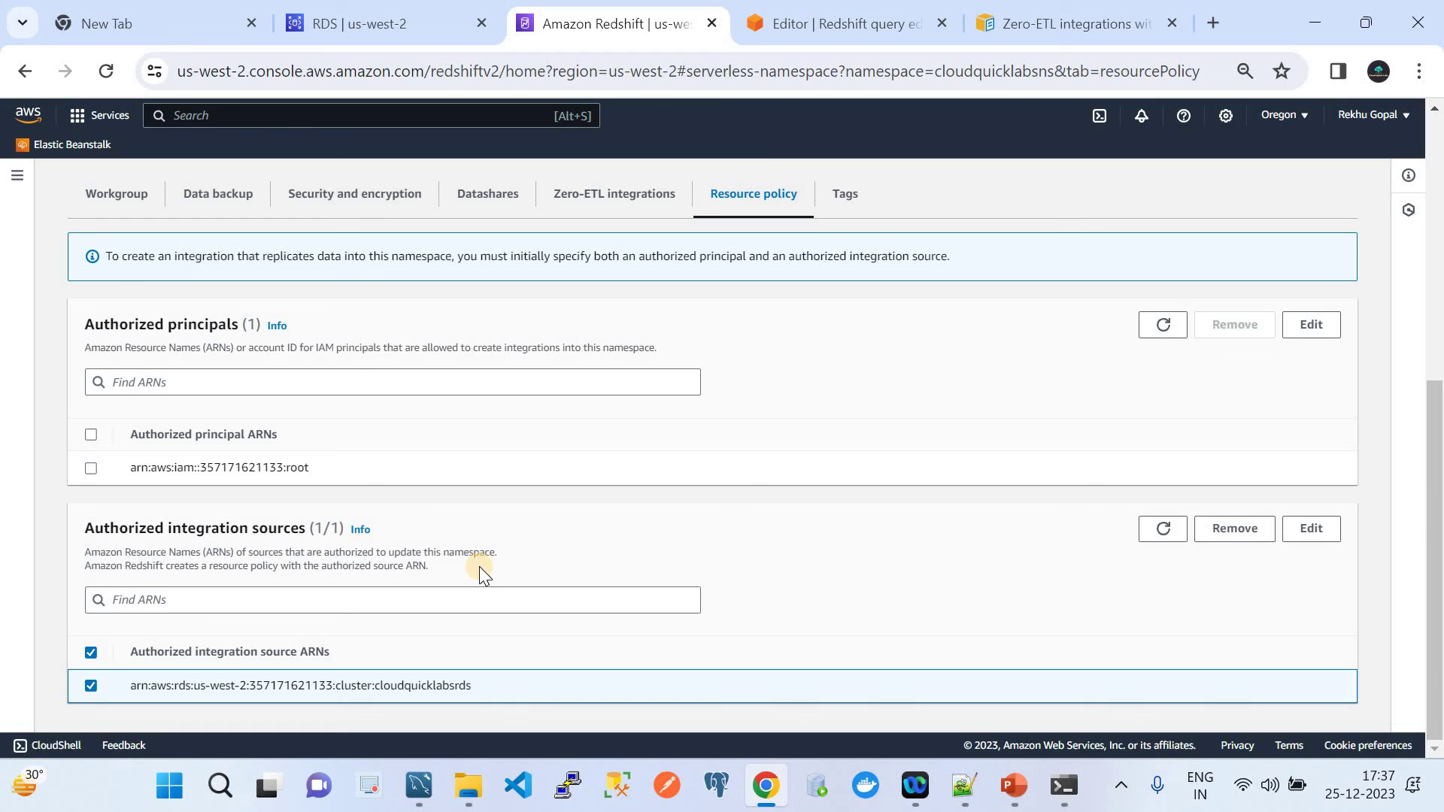
pyautogui.click(1318, 540)
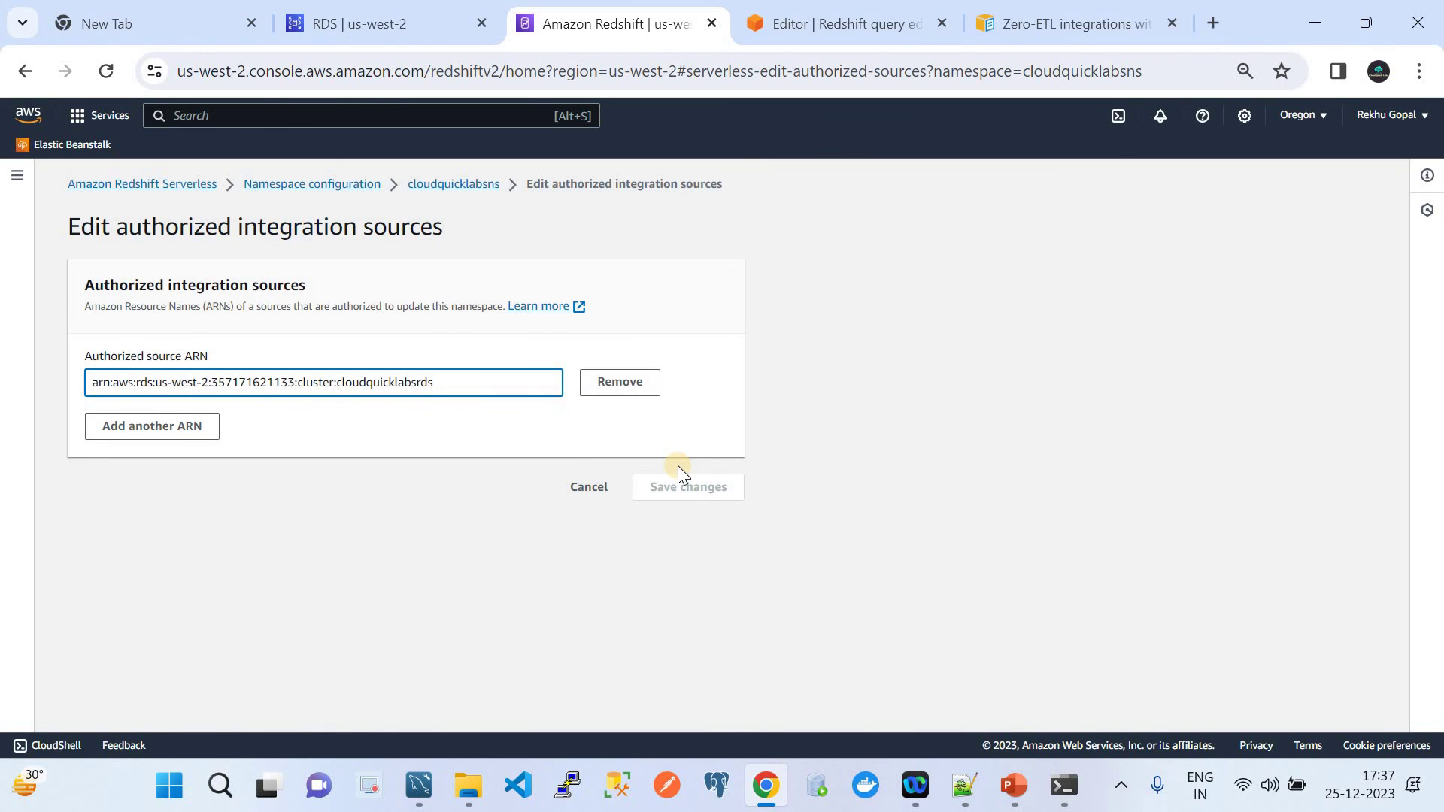
# Step: Return to the cloudquicklabsns namespace, and reopen the authorized integration source from its resource policy for editing
pyautogui.click(468, 188)
pyautogui.scroll(-2, 566, 607)
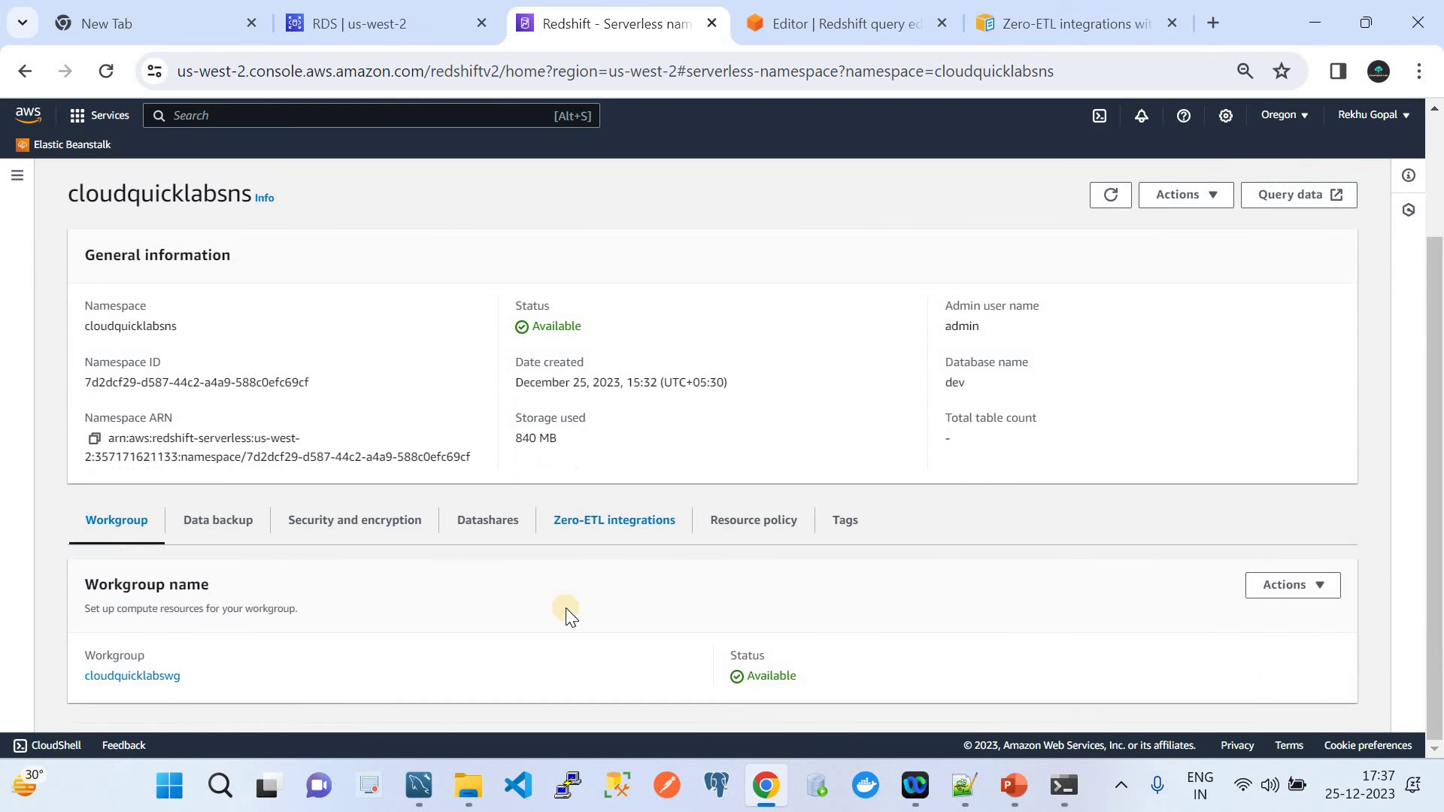
pyautogui.click(744, 520)
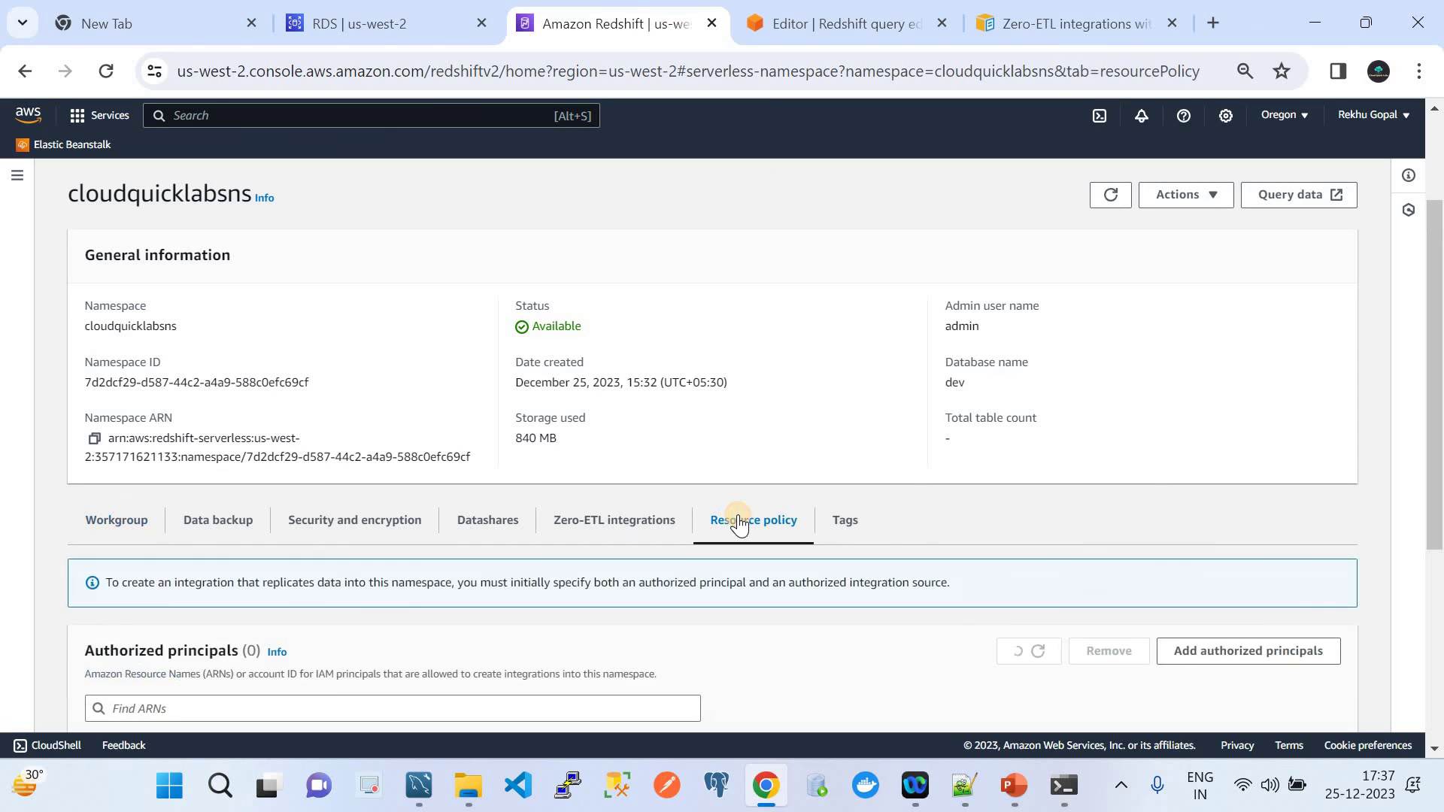
pyautogui.scroll(-4, 739, 525)
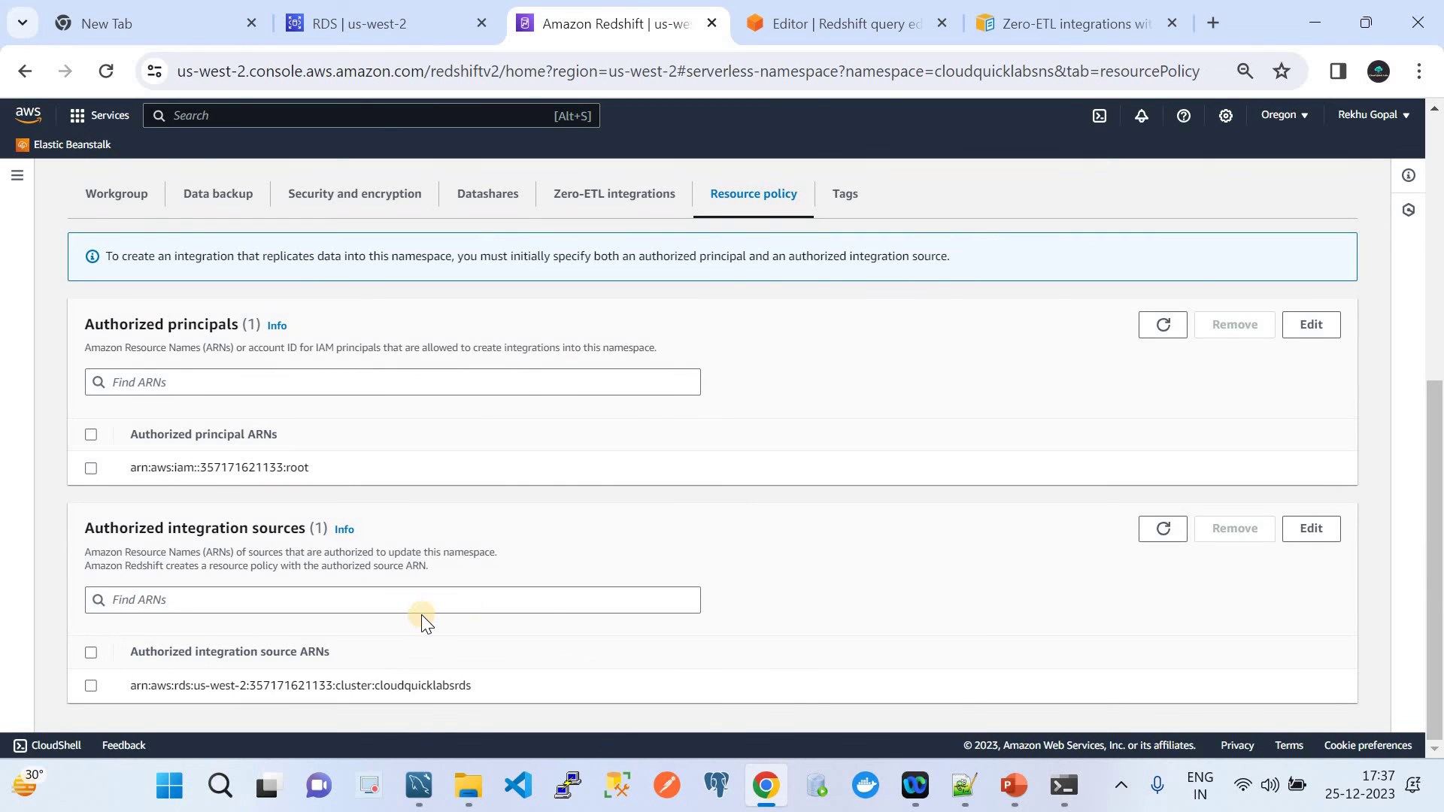
pyautogui.click(91, 652)
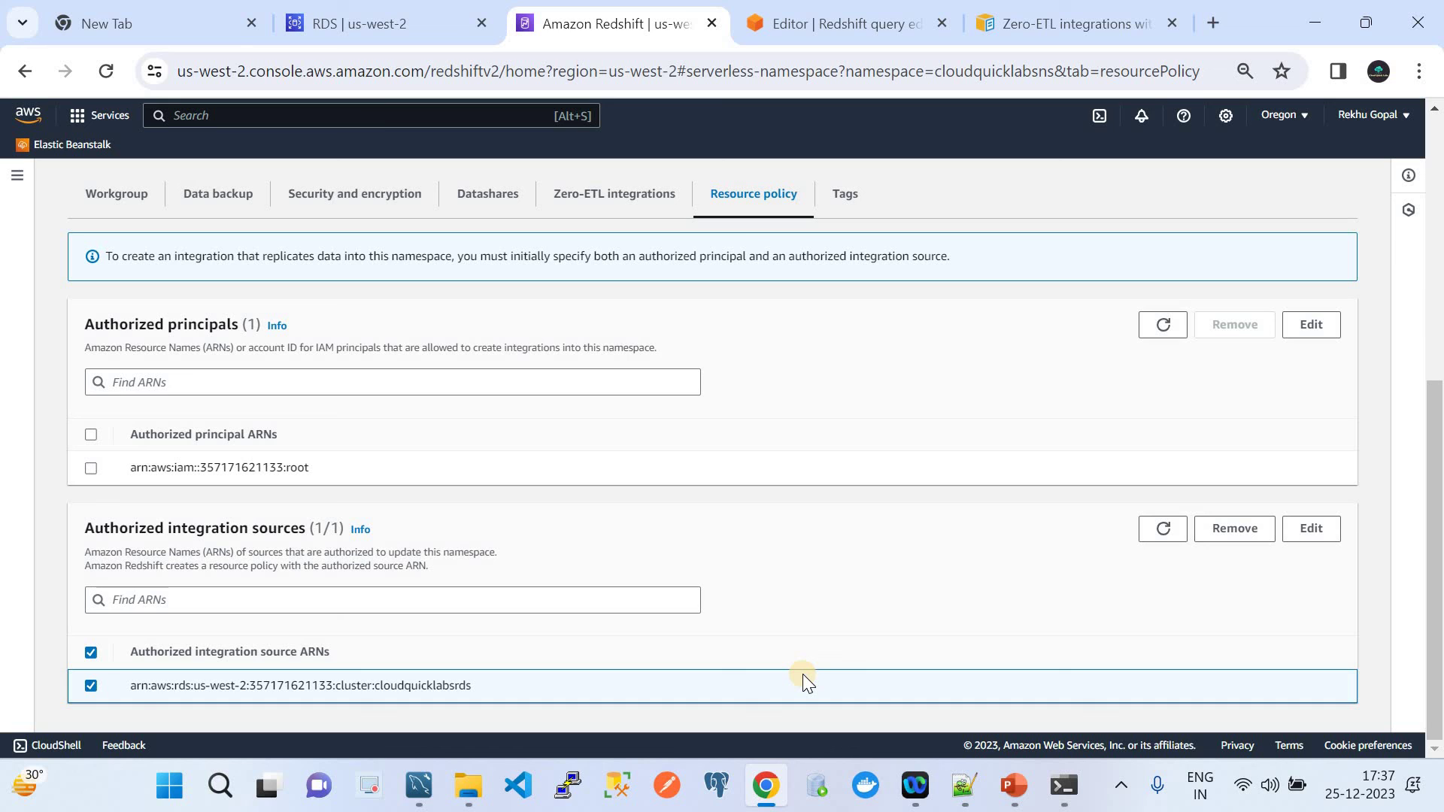
pyautogui.click(1305, 531)
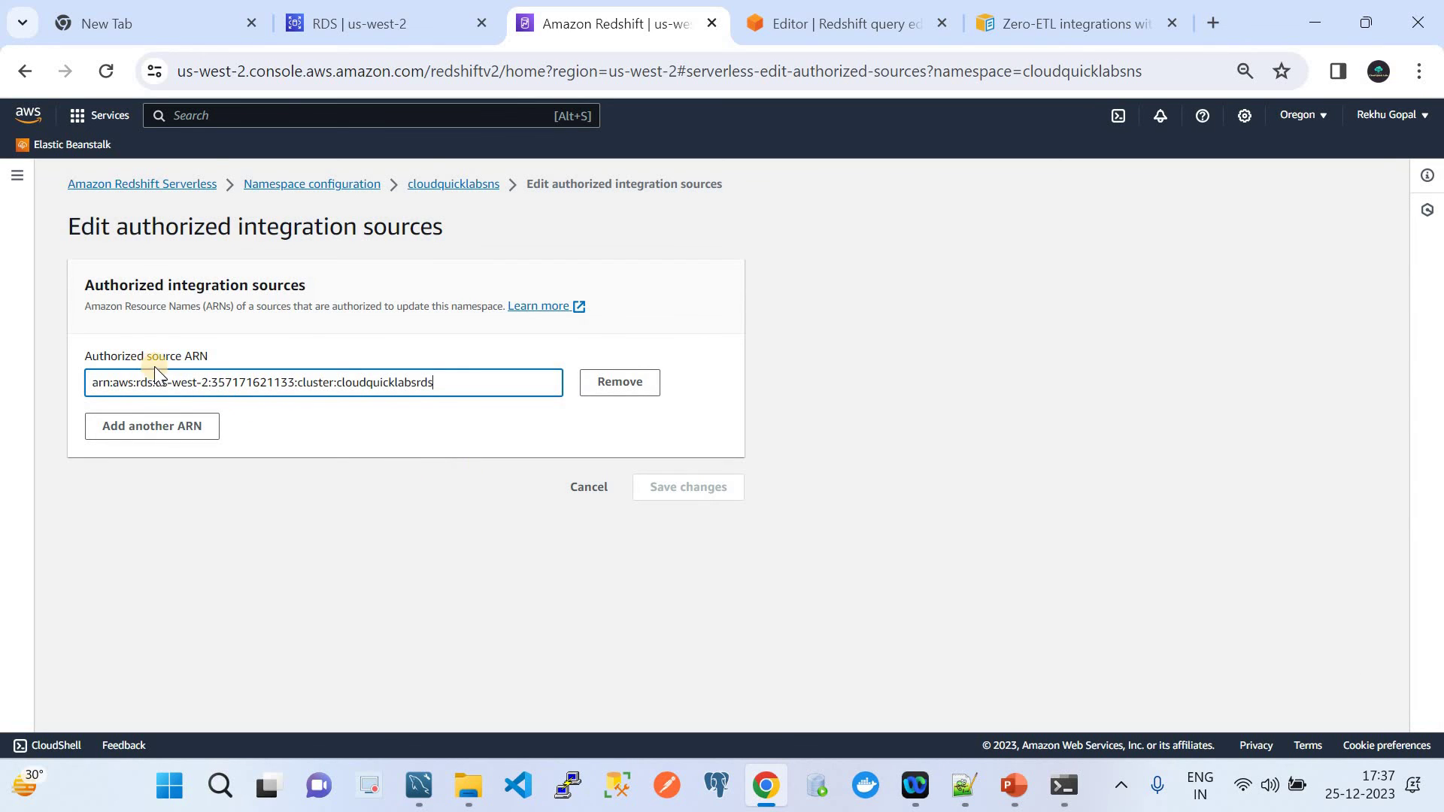
# Step: Copy the Amazon Resource Name from the configuration details of the cloudquicklabsrds cluster in RDS
pyautogui.click(377, 20)
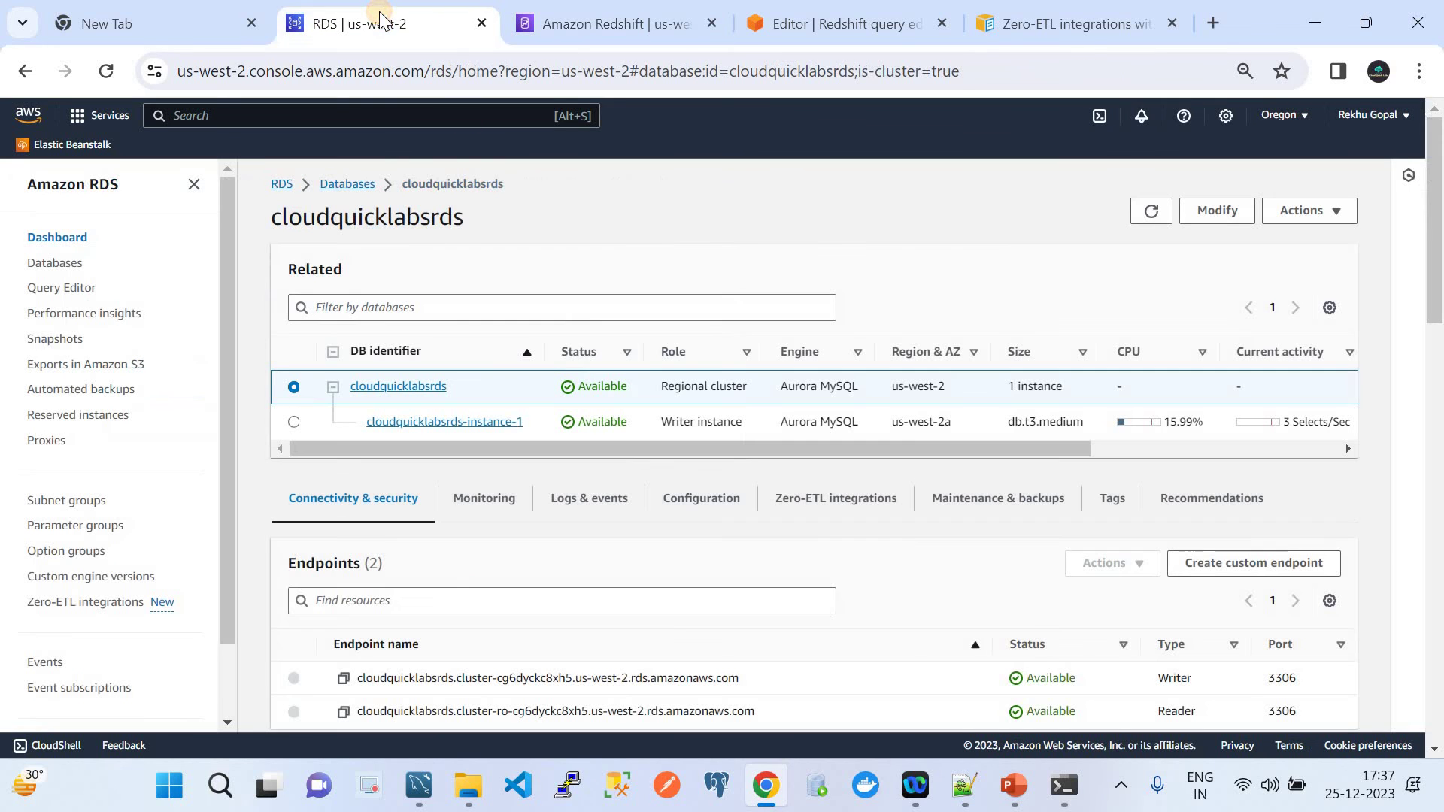
pyautogui.click(398, 387)
pyautogui.scroll(-1, 525, 412)
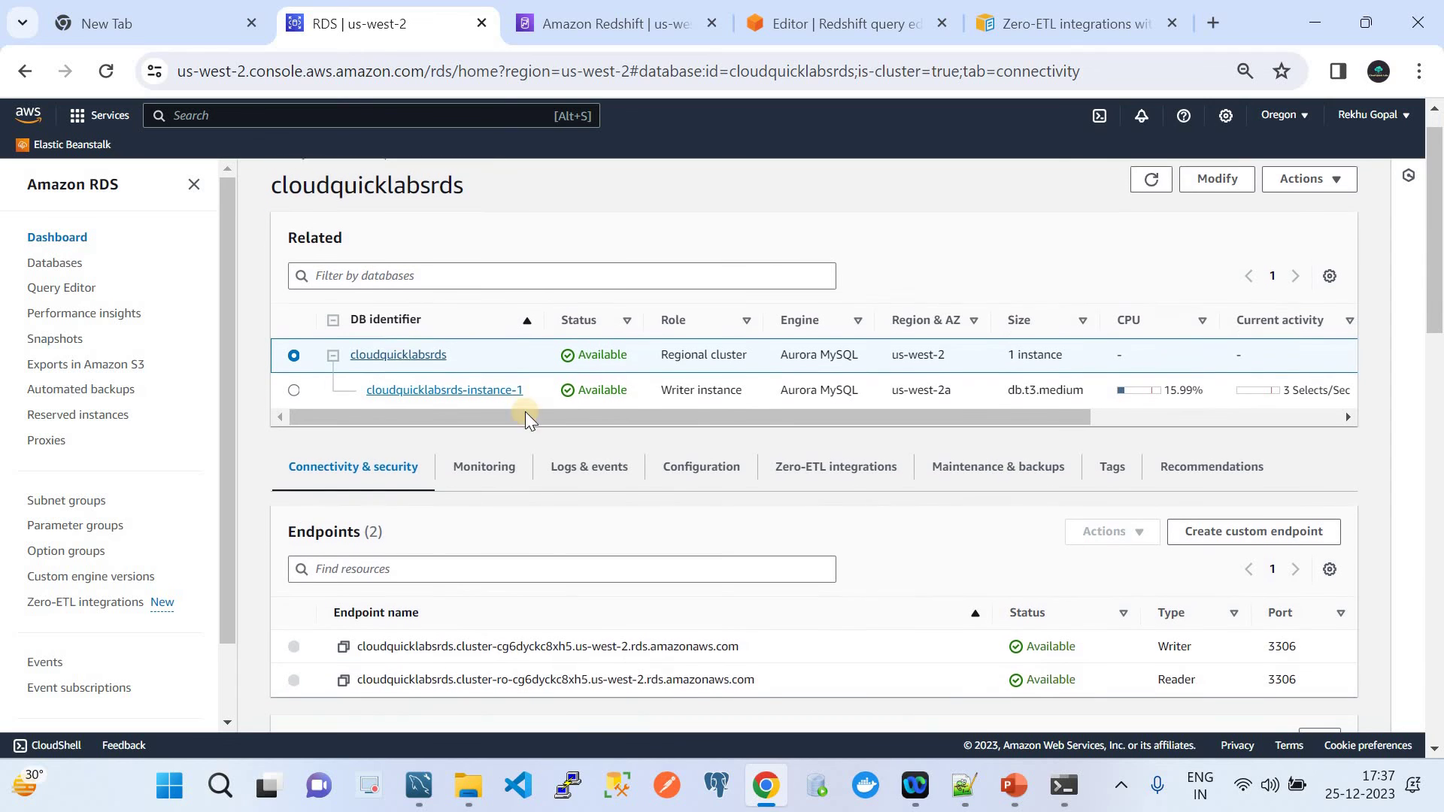
pyautogui.click(679, 472)
pyautogui.scroll(-2, 680, 475)
pyautogui.scroll(-2, 679, 476)
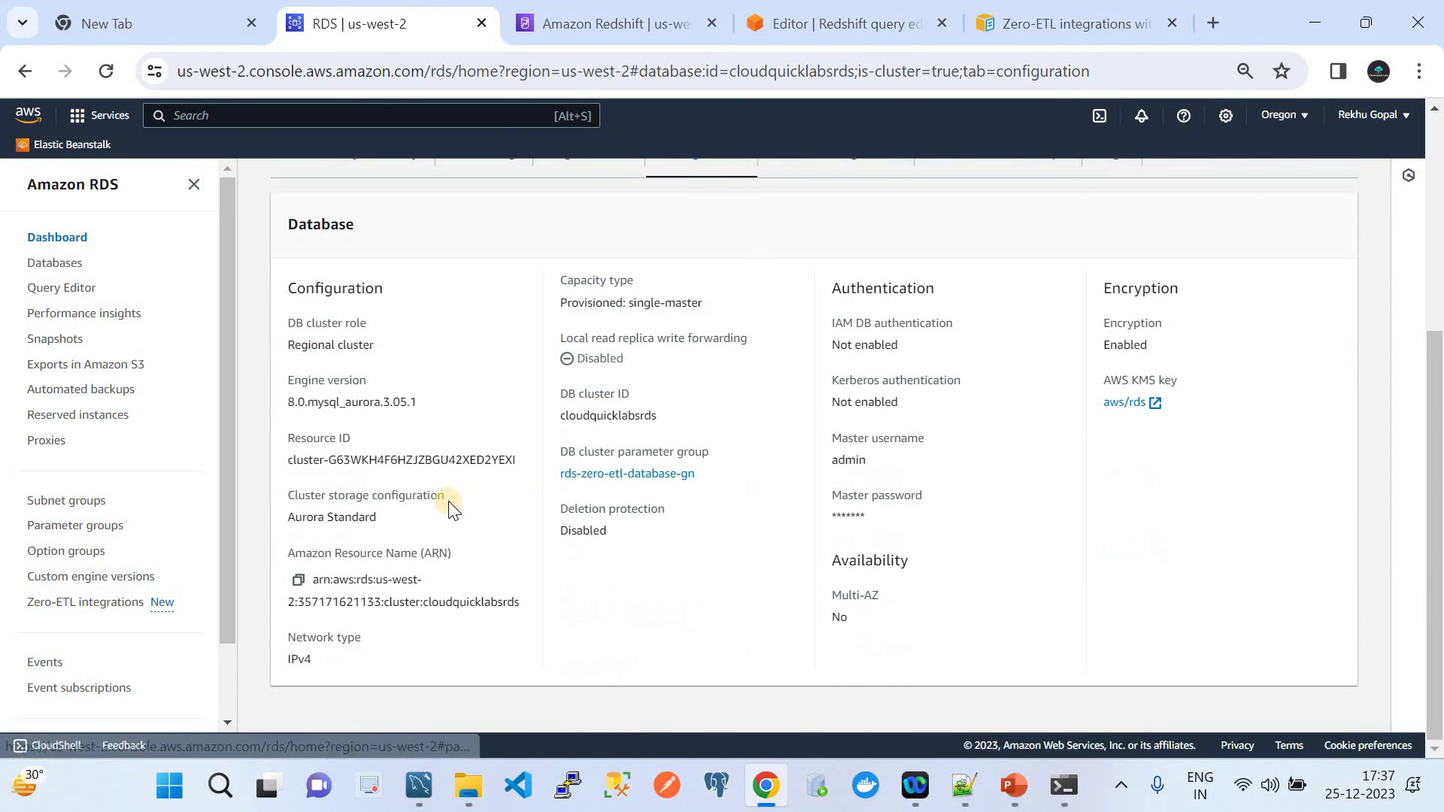
pyautogui.click(298, 579)
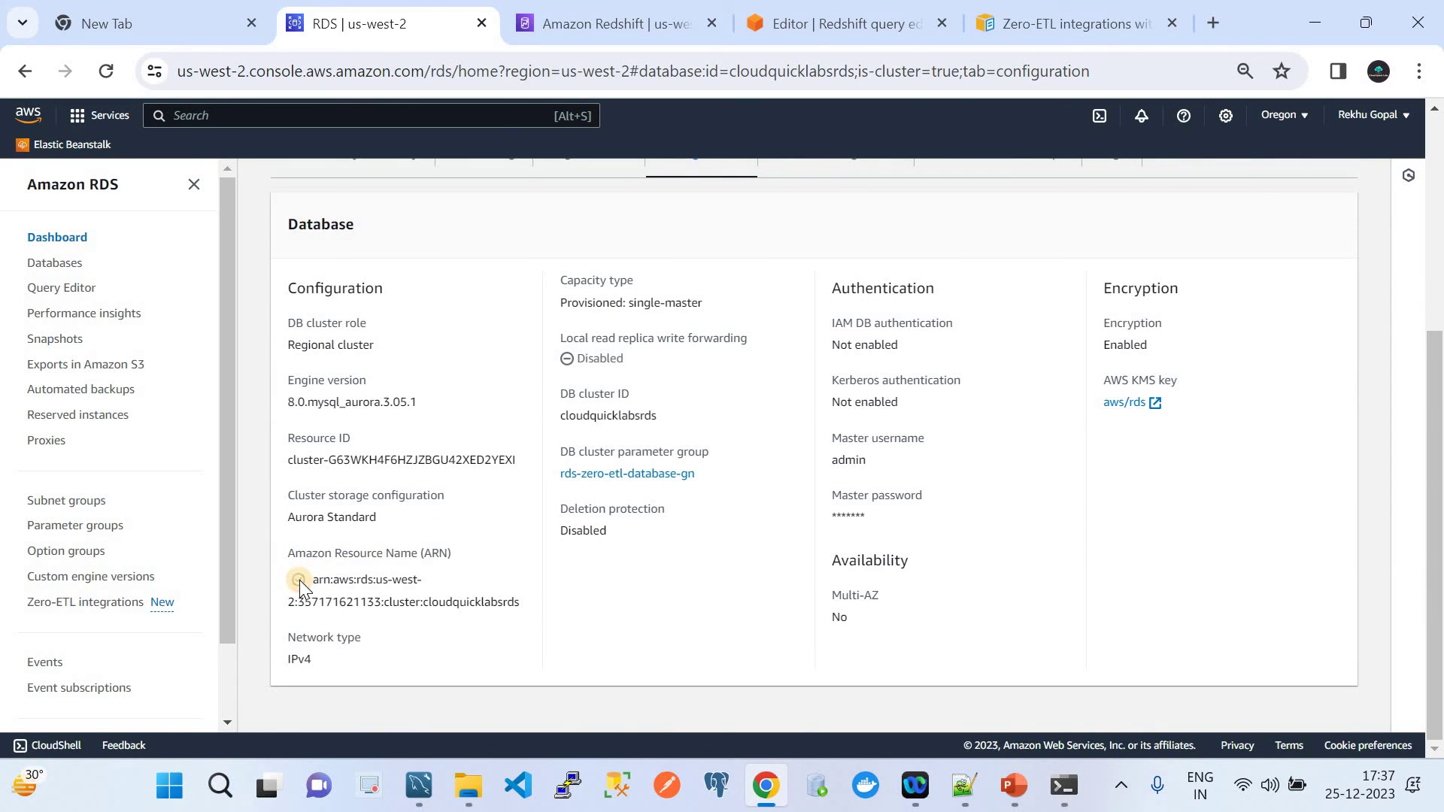
# Step: Search the Redshift page for editing authorized integration sources for the copied cluster ARN
pyautogui.click(613, 23)
pyautogui.click(542, 384)
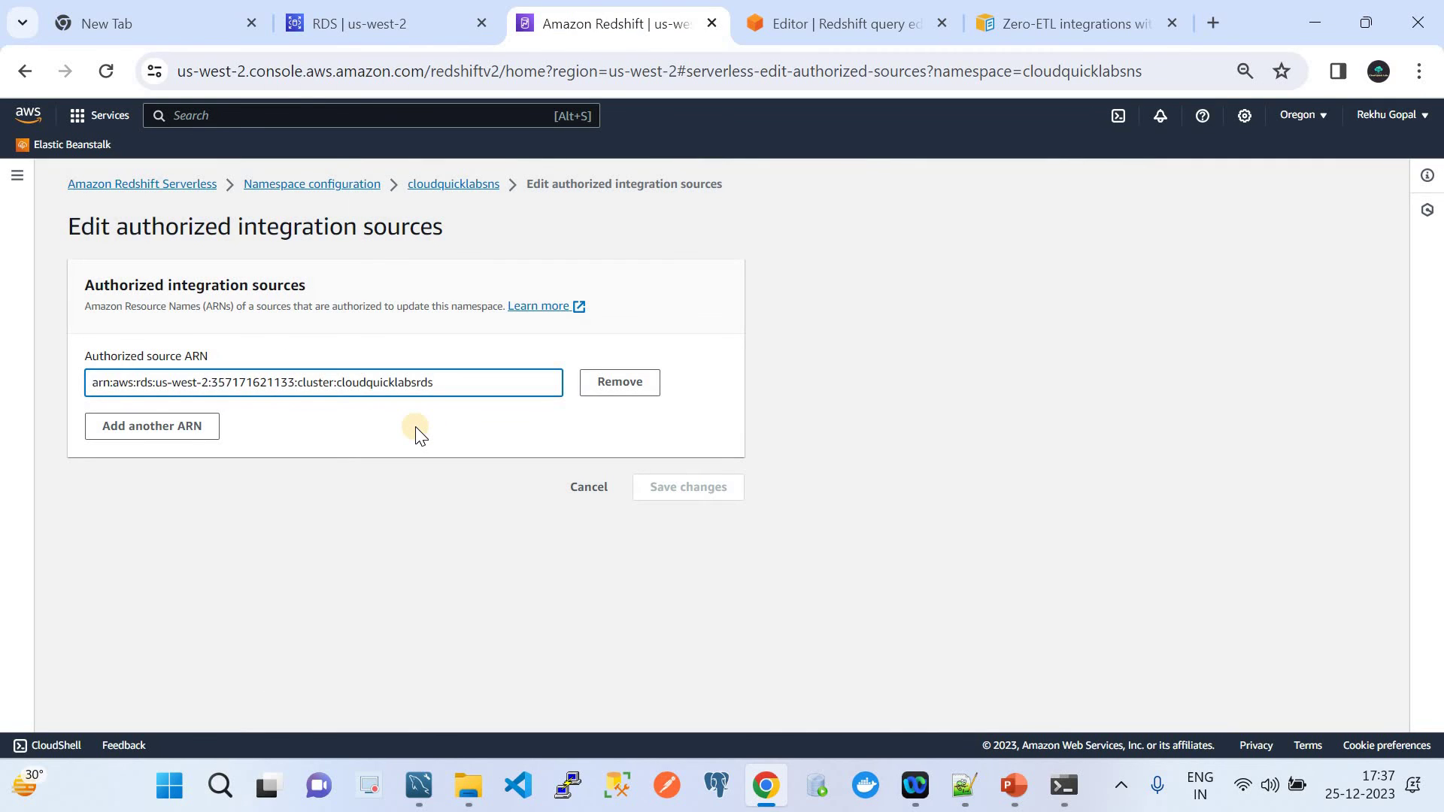
pyautogui.hotkey('ctrl', 'f')
pyautogui.hotkey('ctrl', 'v')
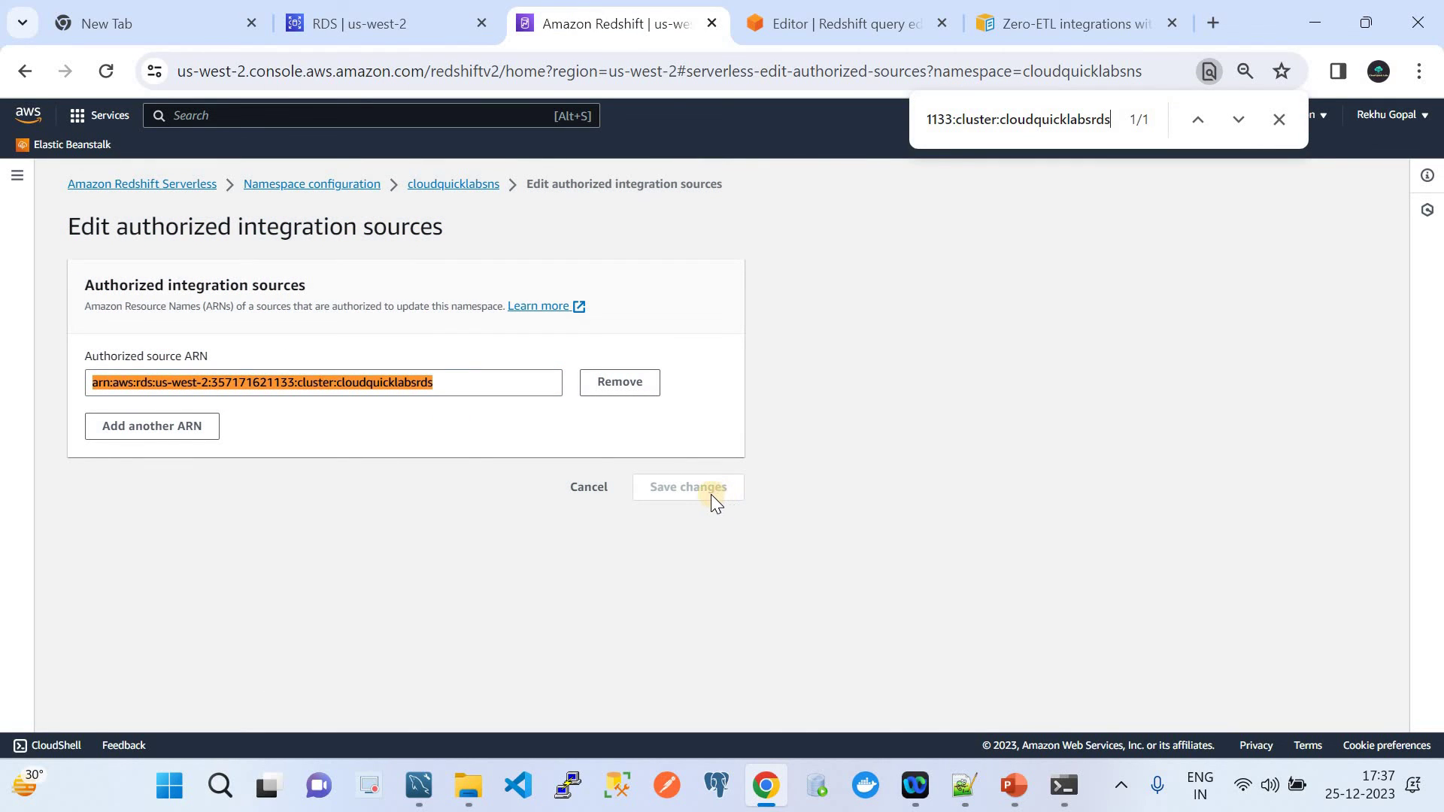
# Step: Return to the cloudquicklabsns namespace and view the authorized principals and integration sources in its resource policy
pyautogui.click(439, 192)
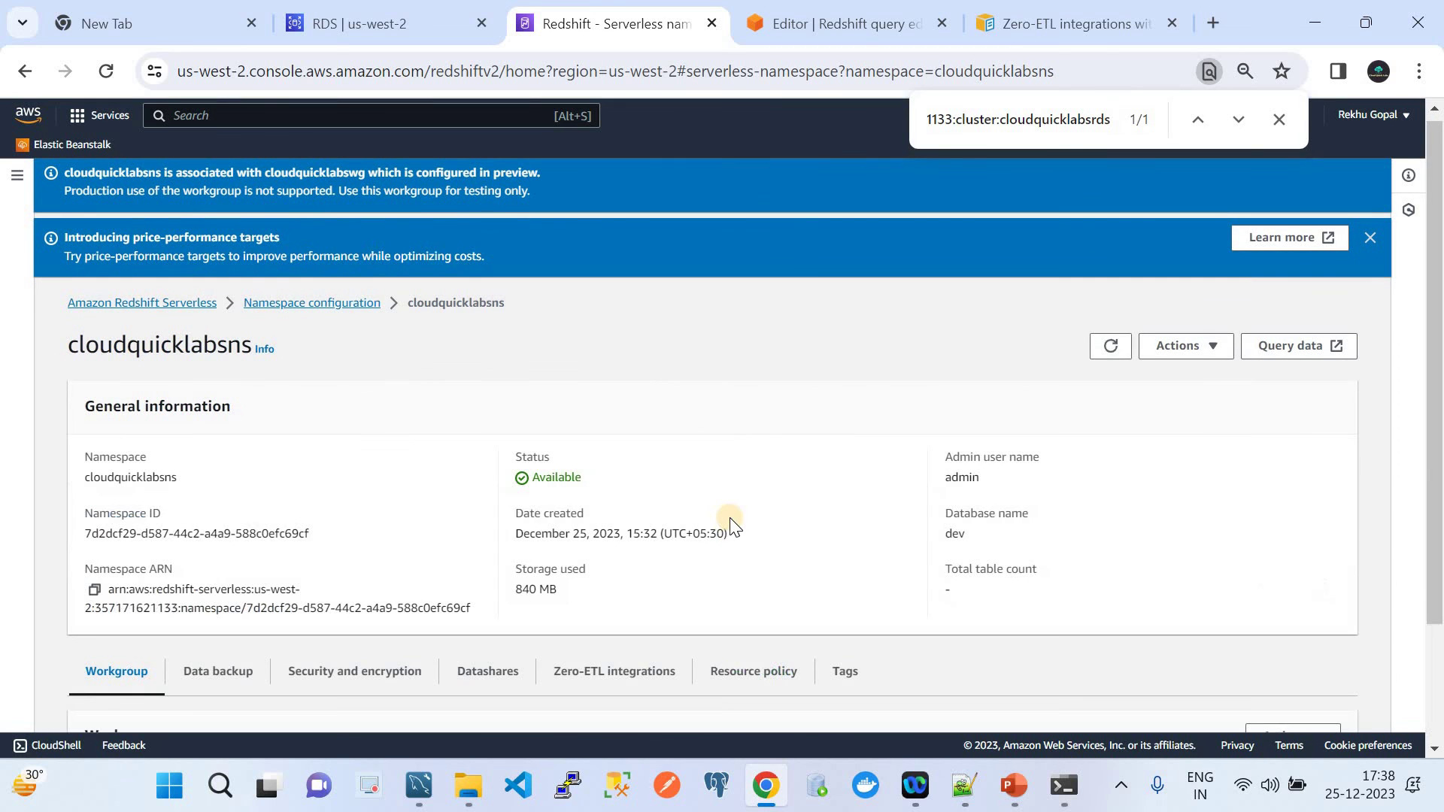
pyautogui.click(745, 669)
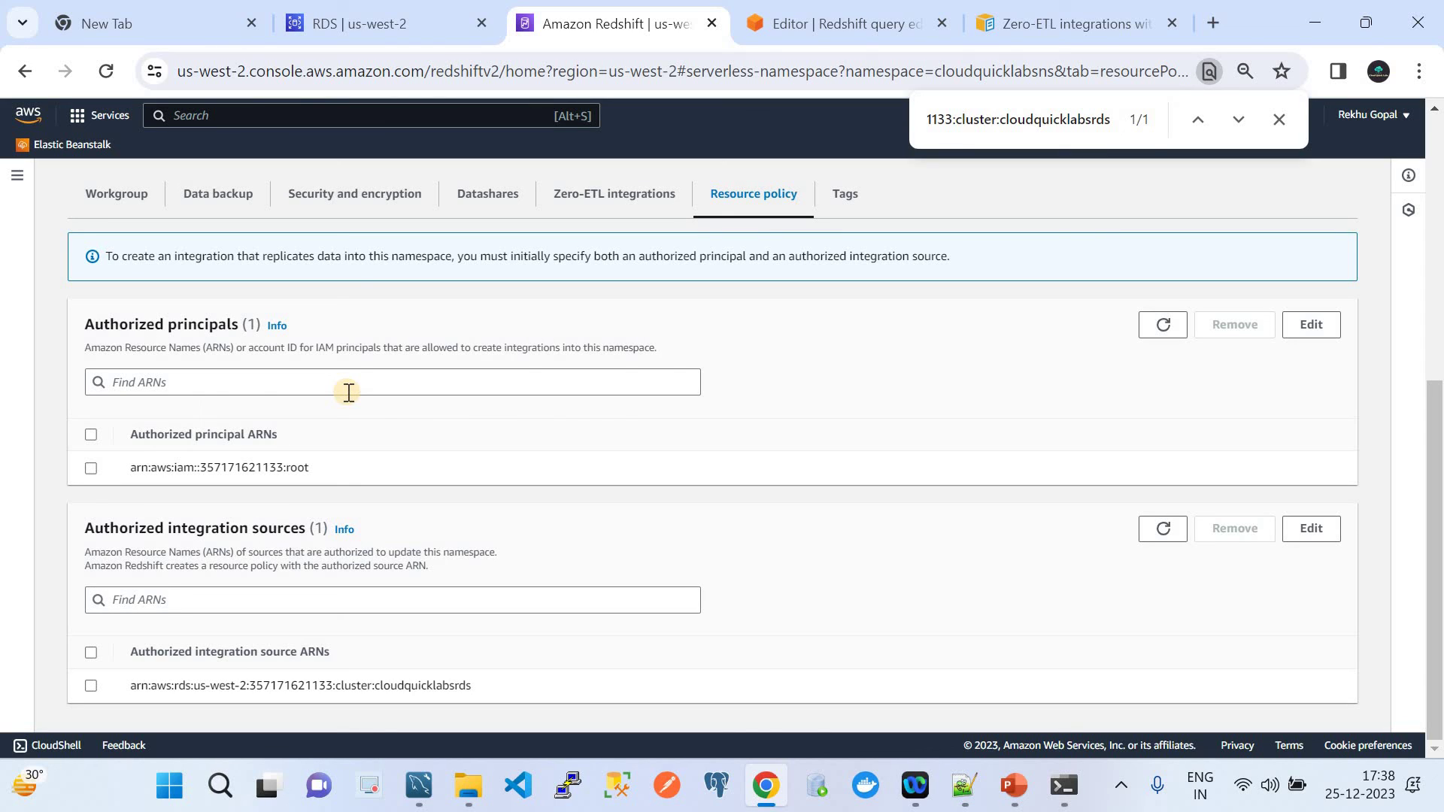
# Step: Switch to RDS and view the zero-ETL integrations of the cloudquicklabsrds cluster
pyautogui.click(360, 34)
pyautogui.scroll(5, 486, 346)
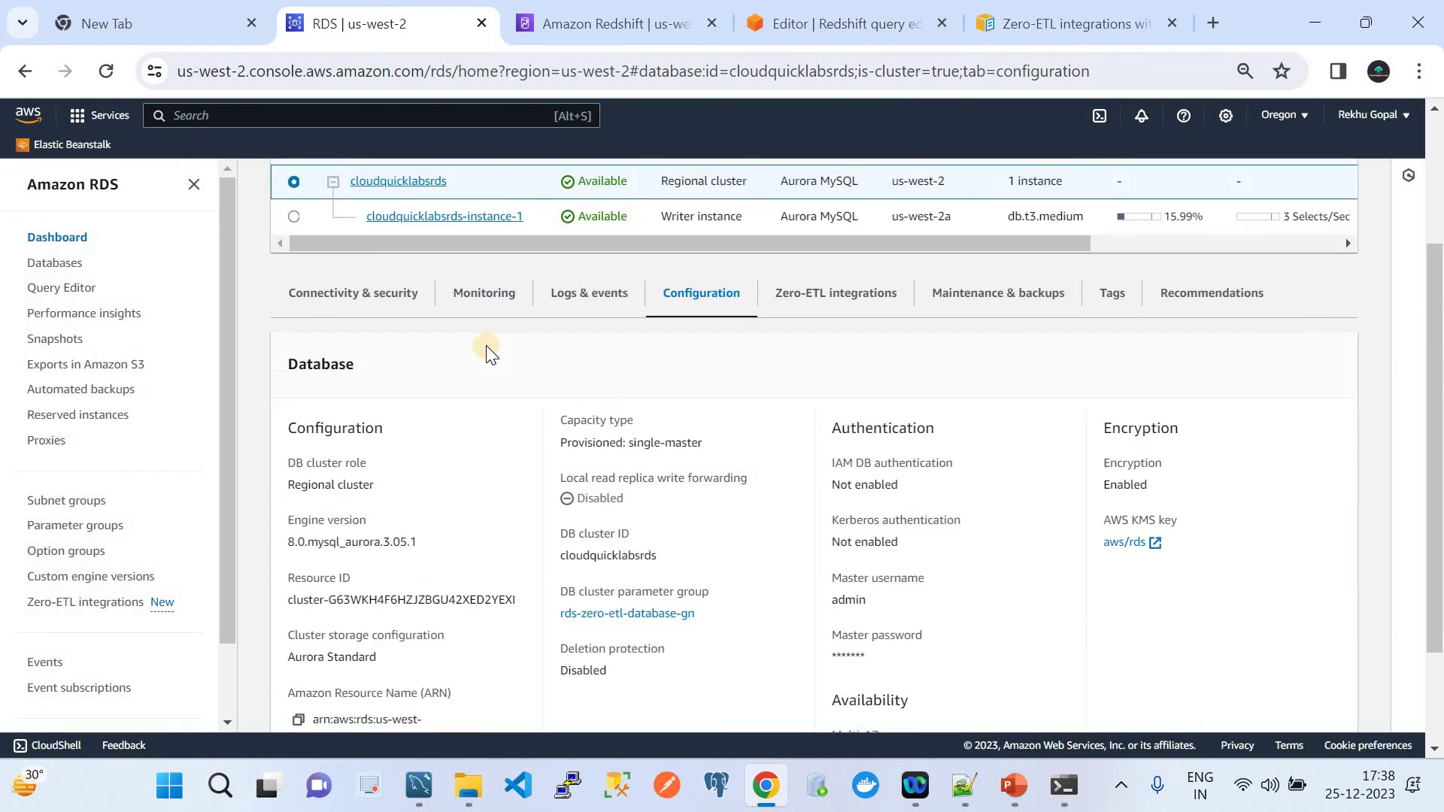
pyautogui.click(345, 184)
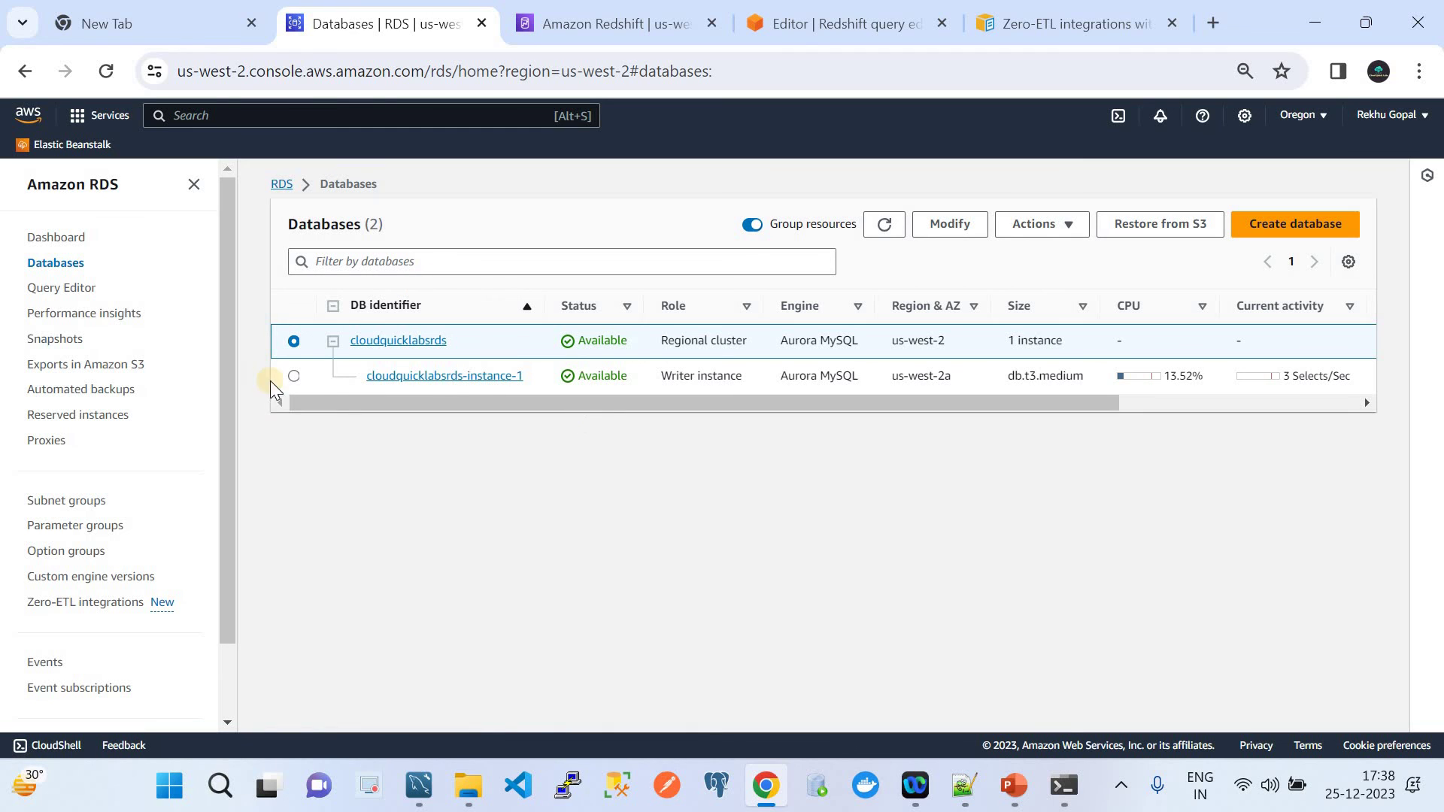
pyautogui.click(375, 346)
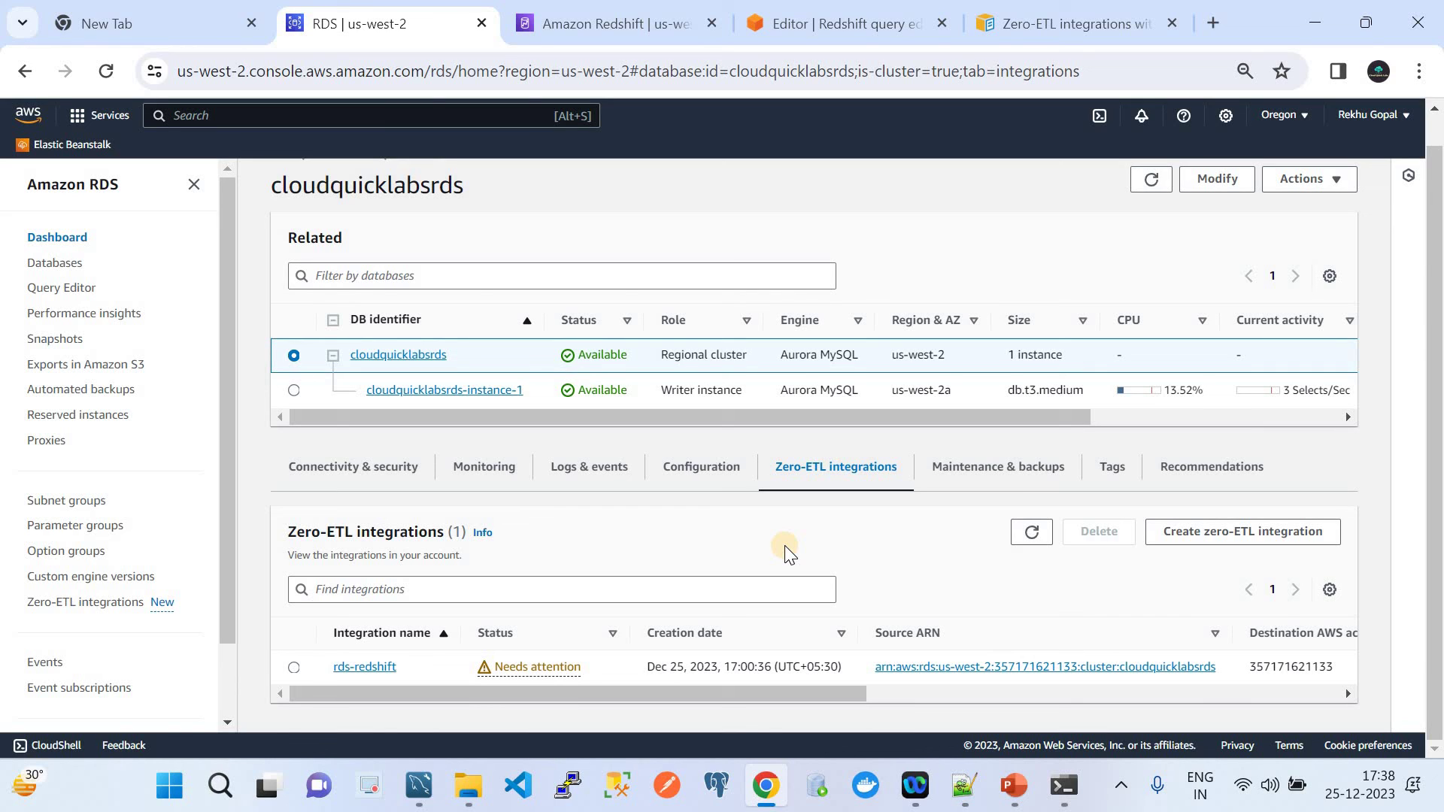
# Step: Start creating a zero-ETL integration named Tesdfsdf with cloudquicklabsrds as the source database
pyautogui.click(1223, 538)
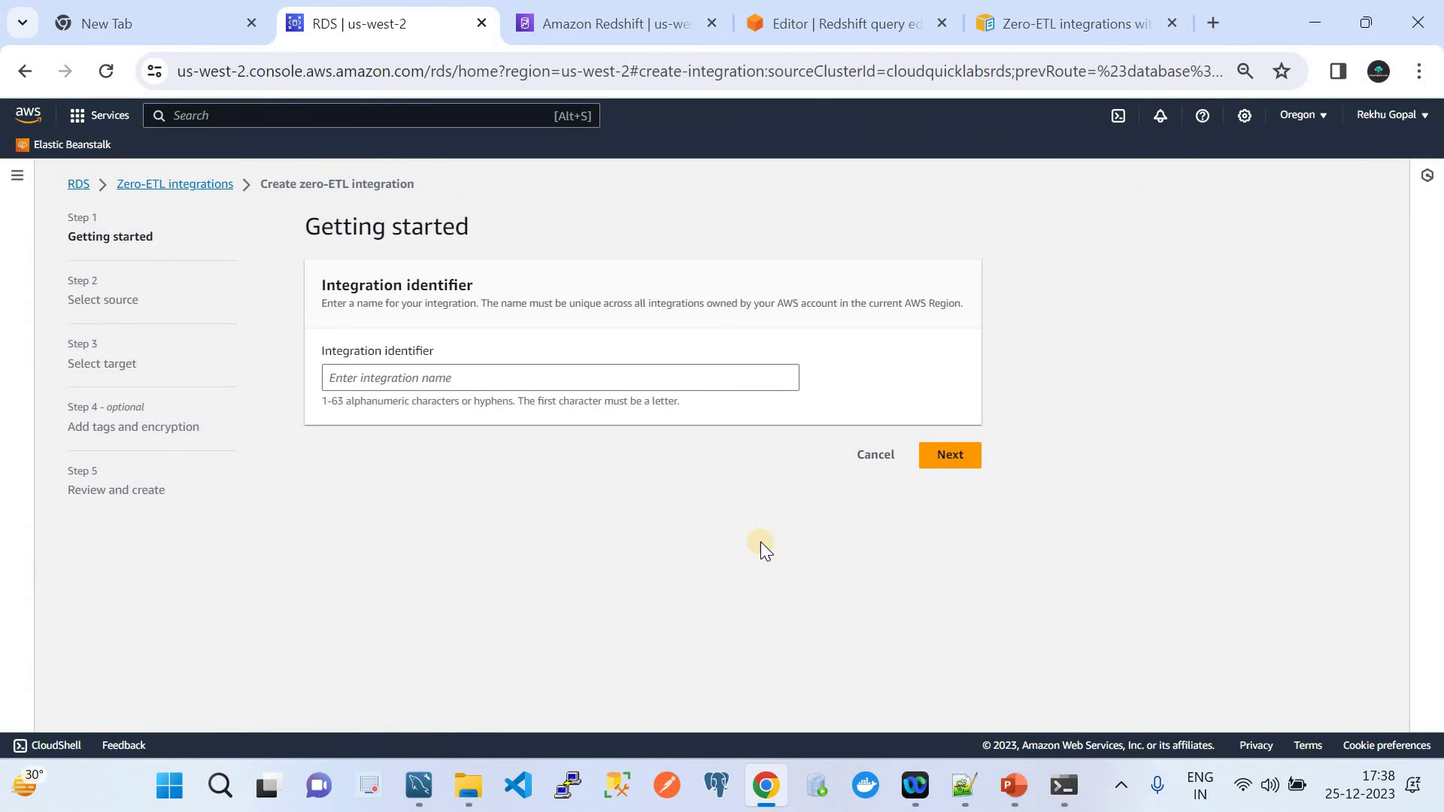
pyautogui.click(404, 377)
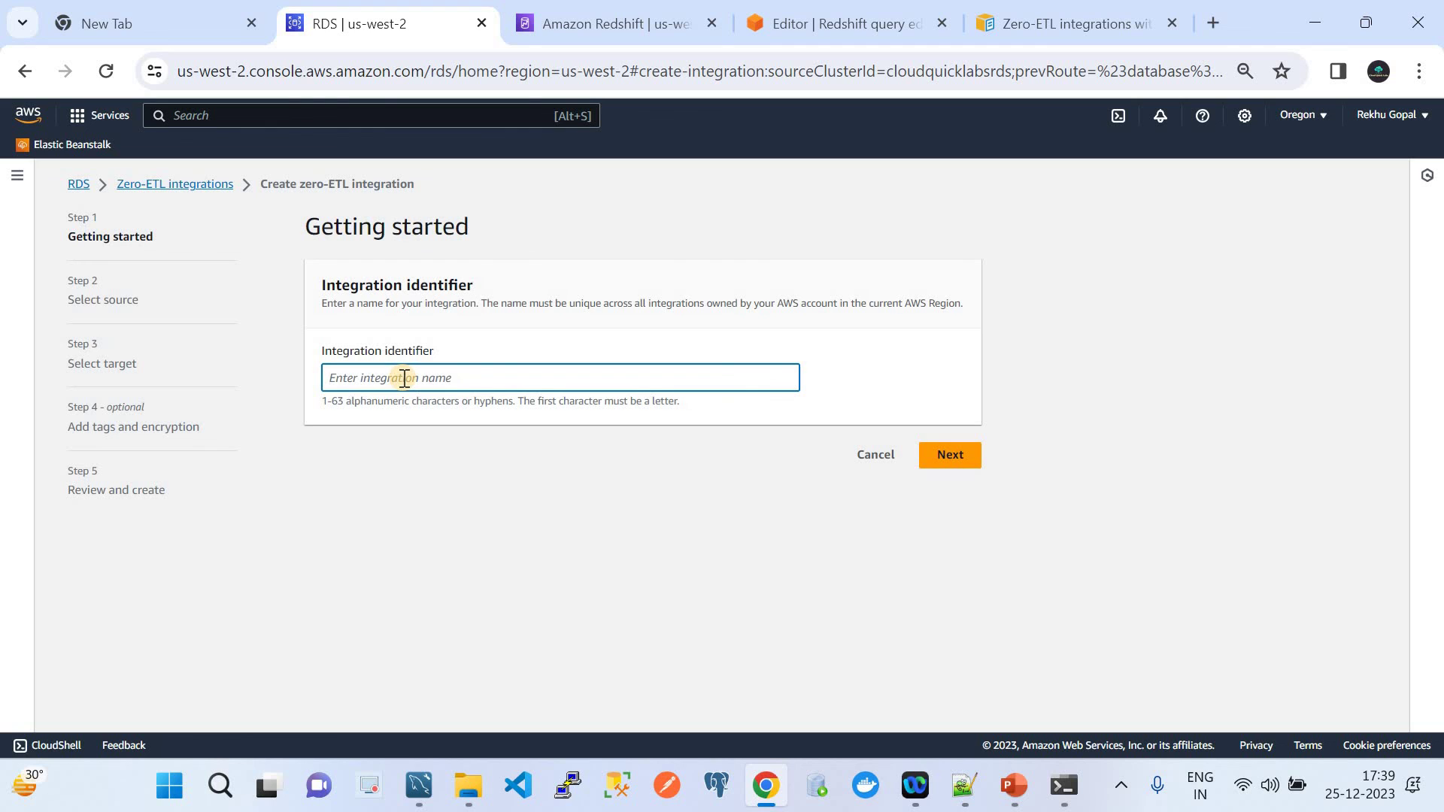
pyautogui.write('Tesdfsdf')
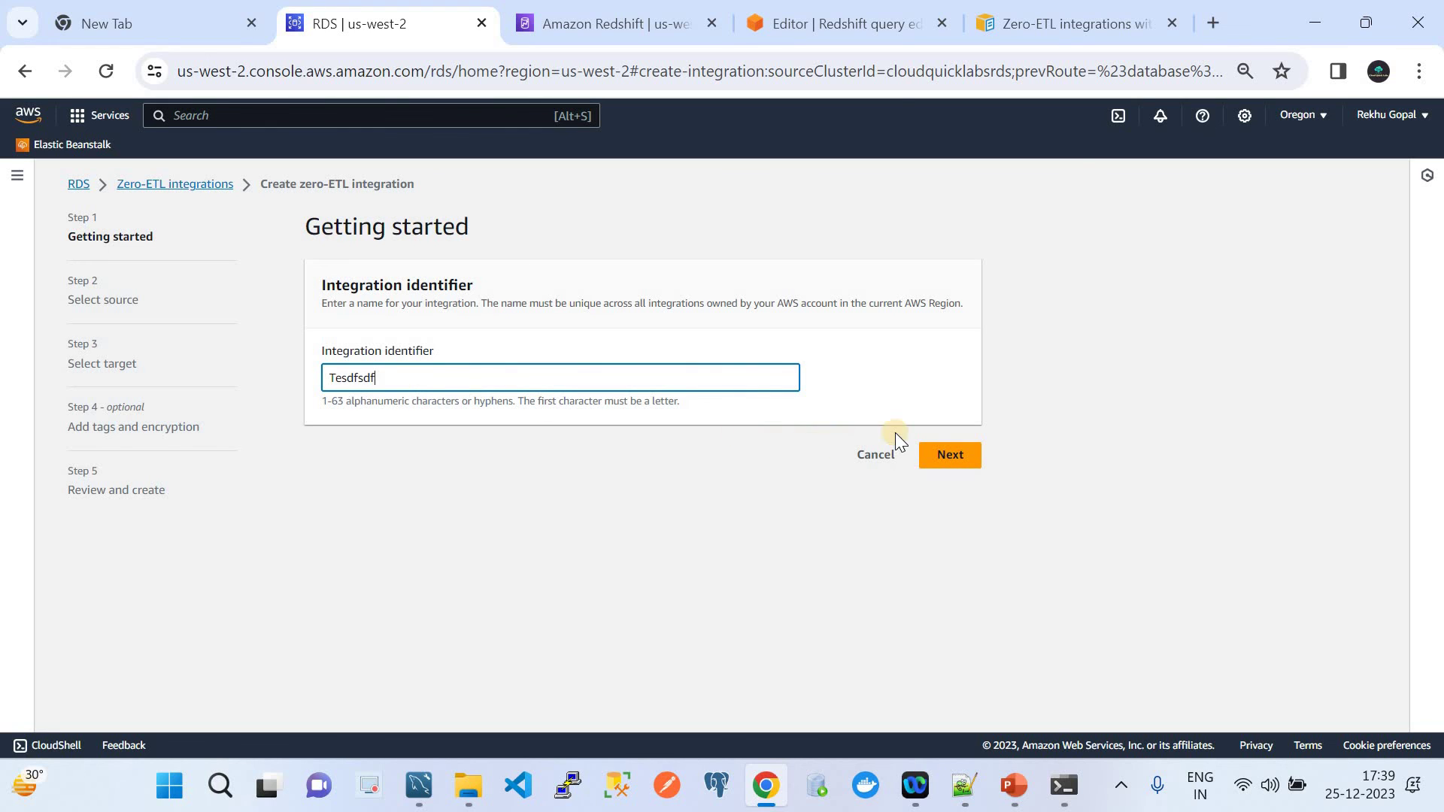
pyautogui.click(949, 456)
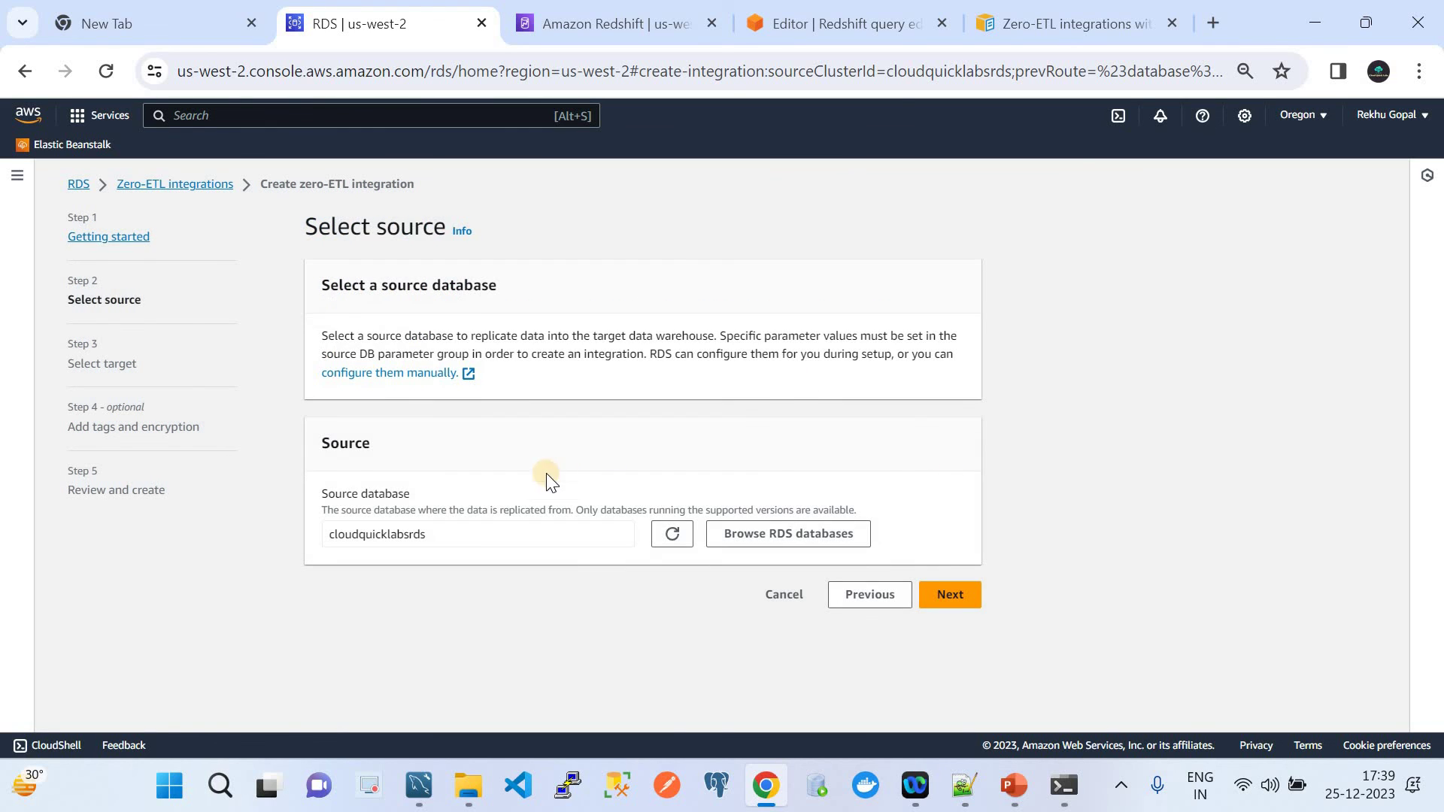
pyautogui.click(950, 594)
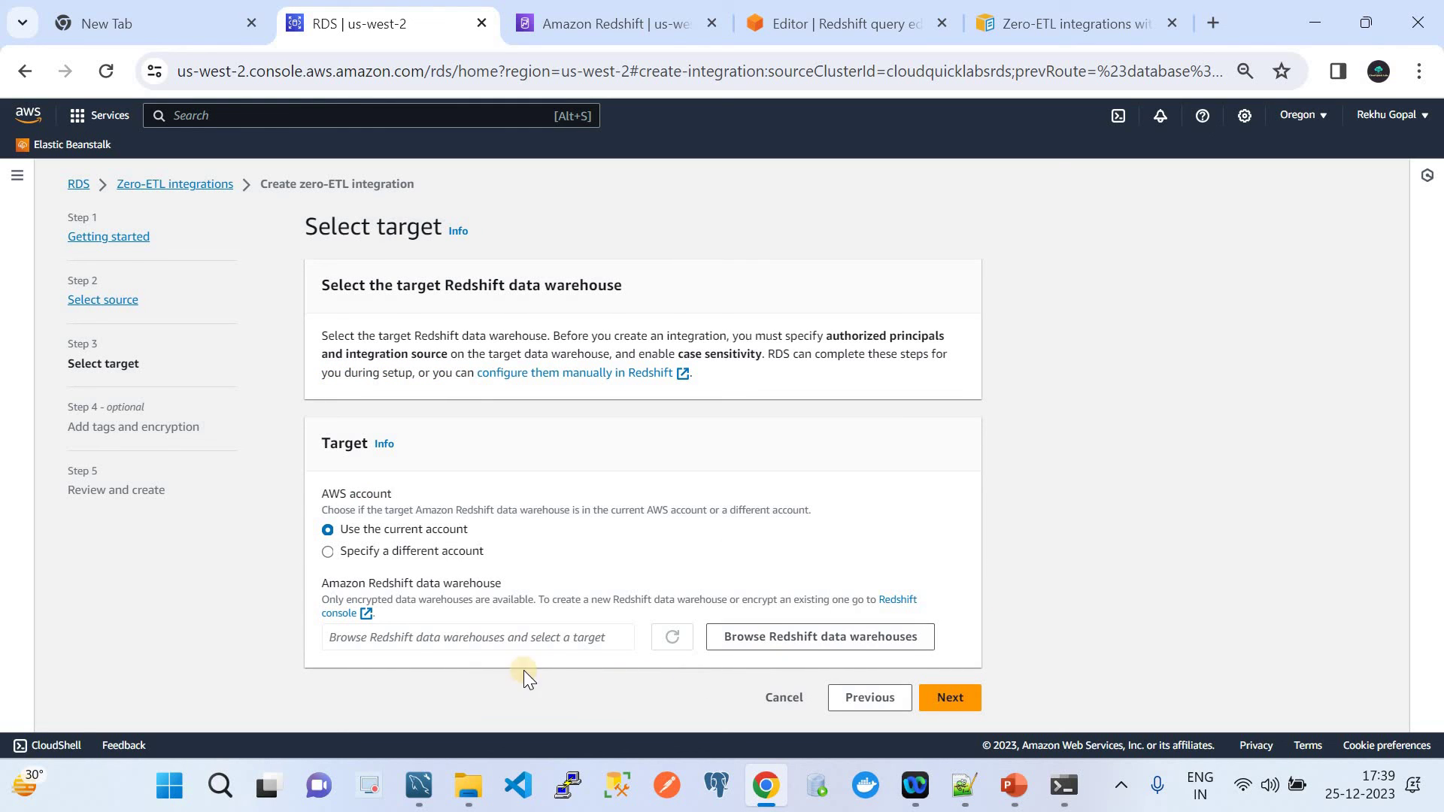
# Step: Choose the cloudquicklabsns Redshift data warehouse in the current account as the integration's target
pyautogui.click(855, 645)
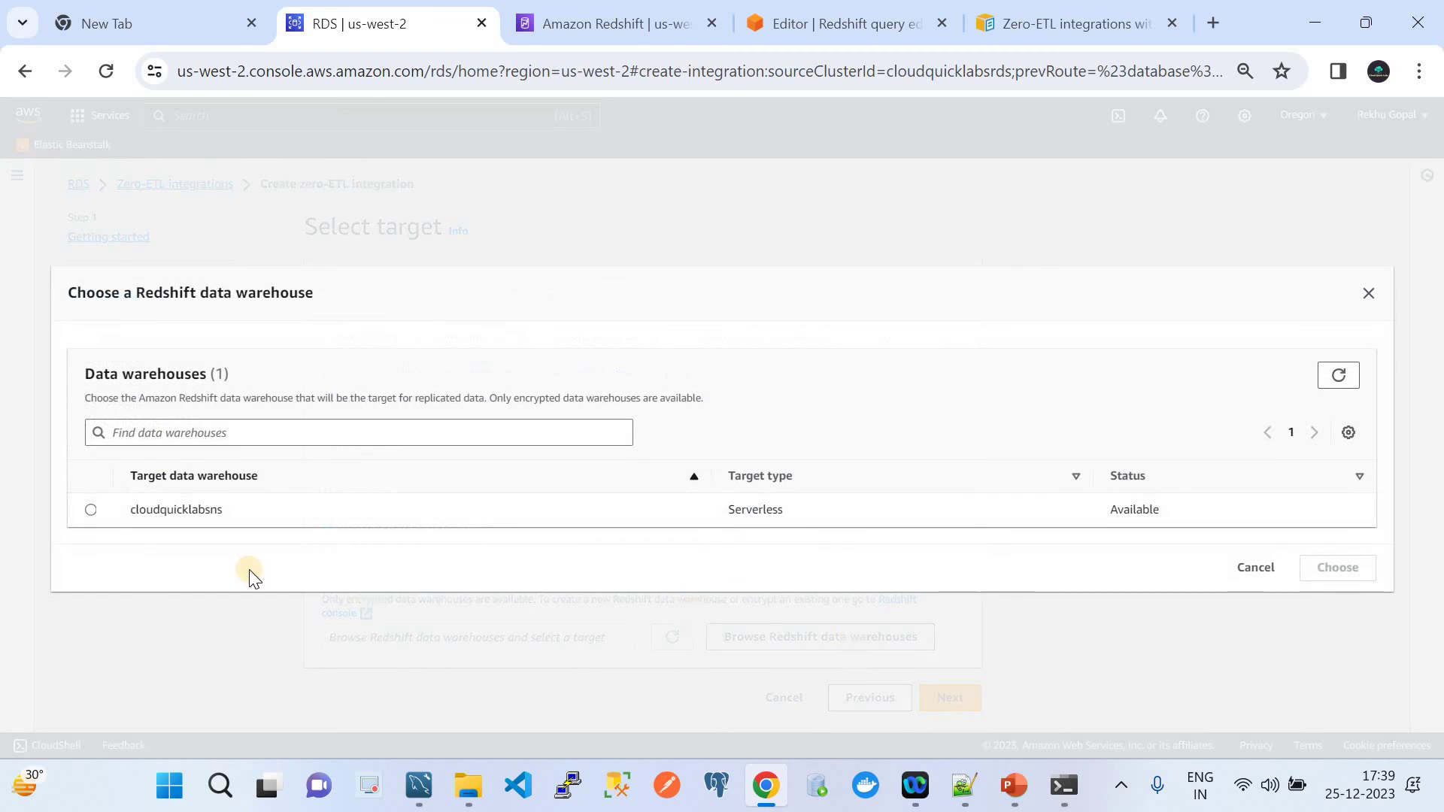
pyautogui.click(92, 509)
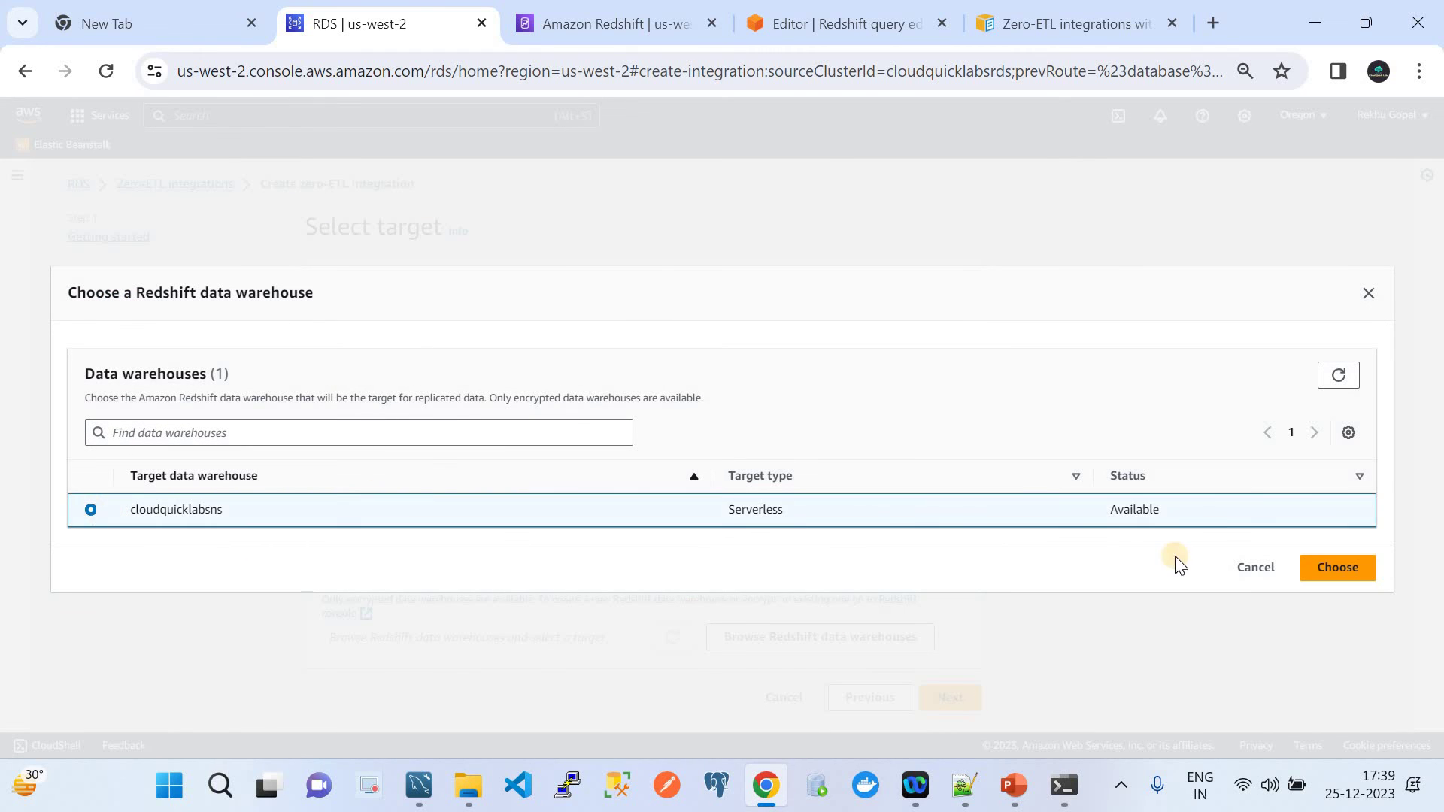
pyautogui.click(1344, 573)
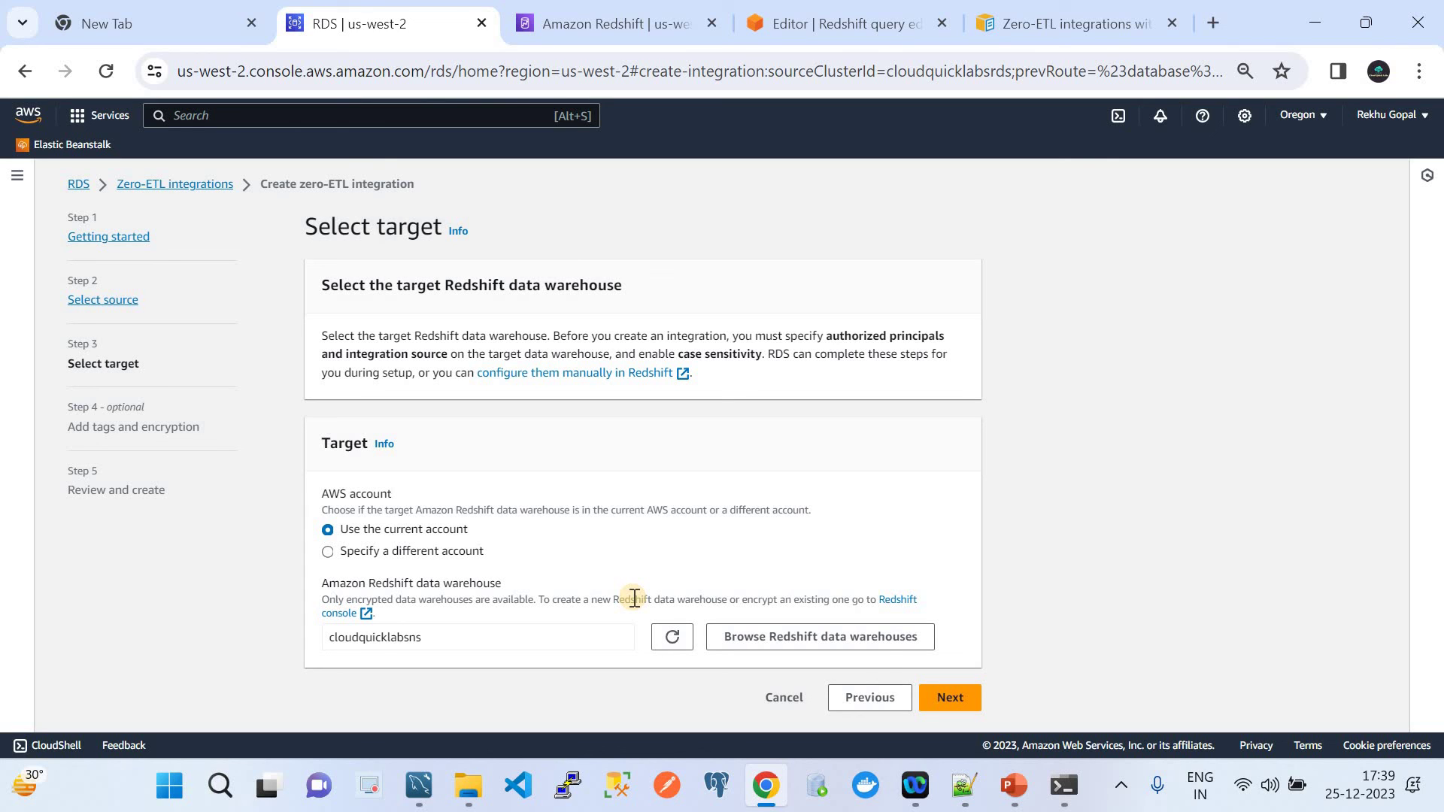
# Step: Switch to Command Prompt and examine aws configure, the update-workgroup command enabling enable_case_sensitive_identifier on cloudquicklabswg, and its output
pyautogui.click(964, 785)
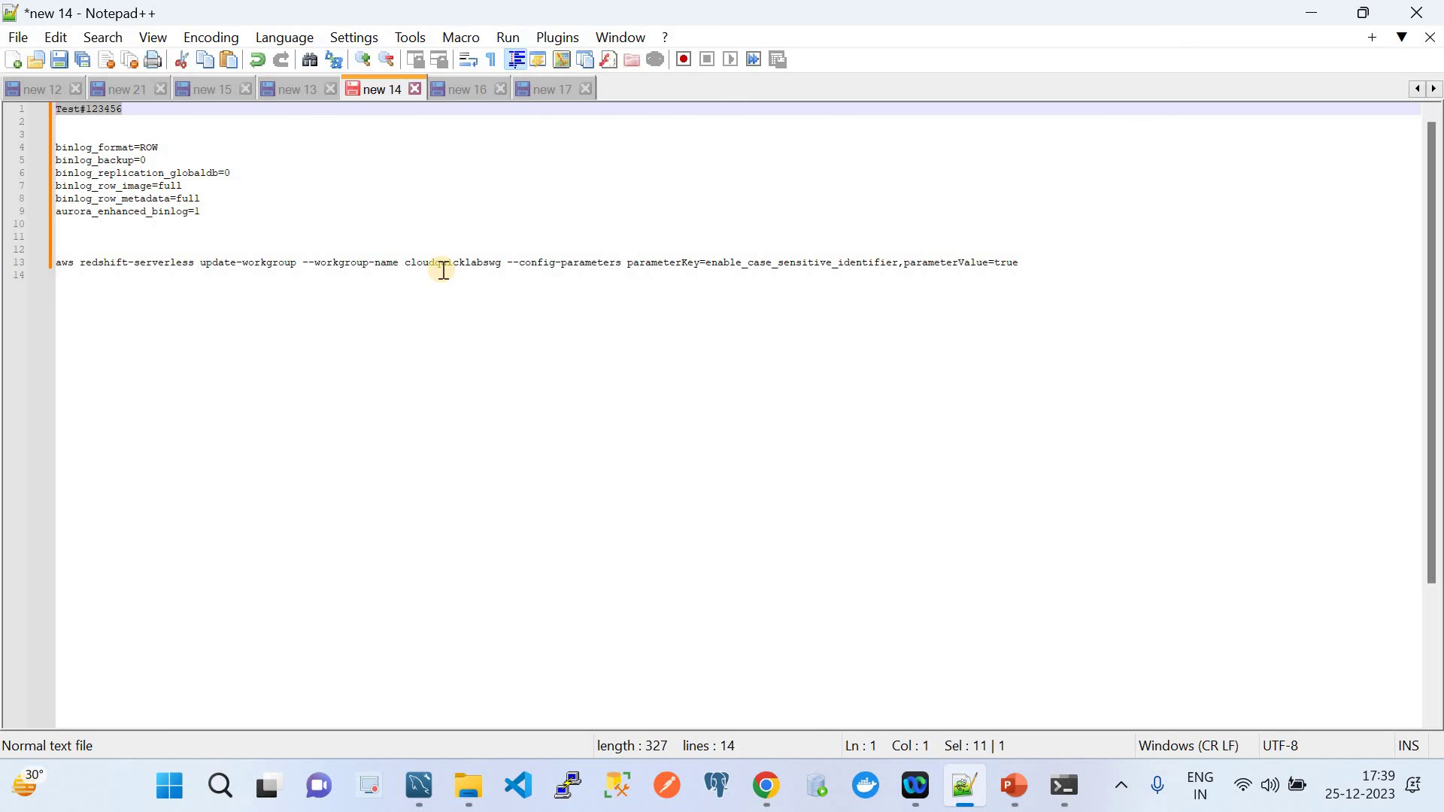
pyautogui.click(1064, 785)
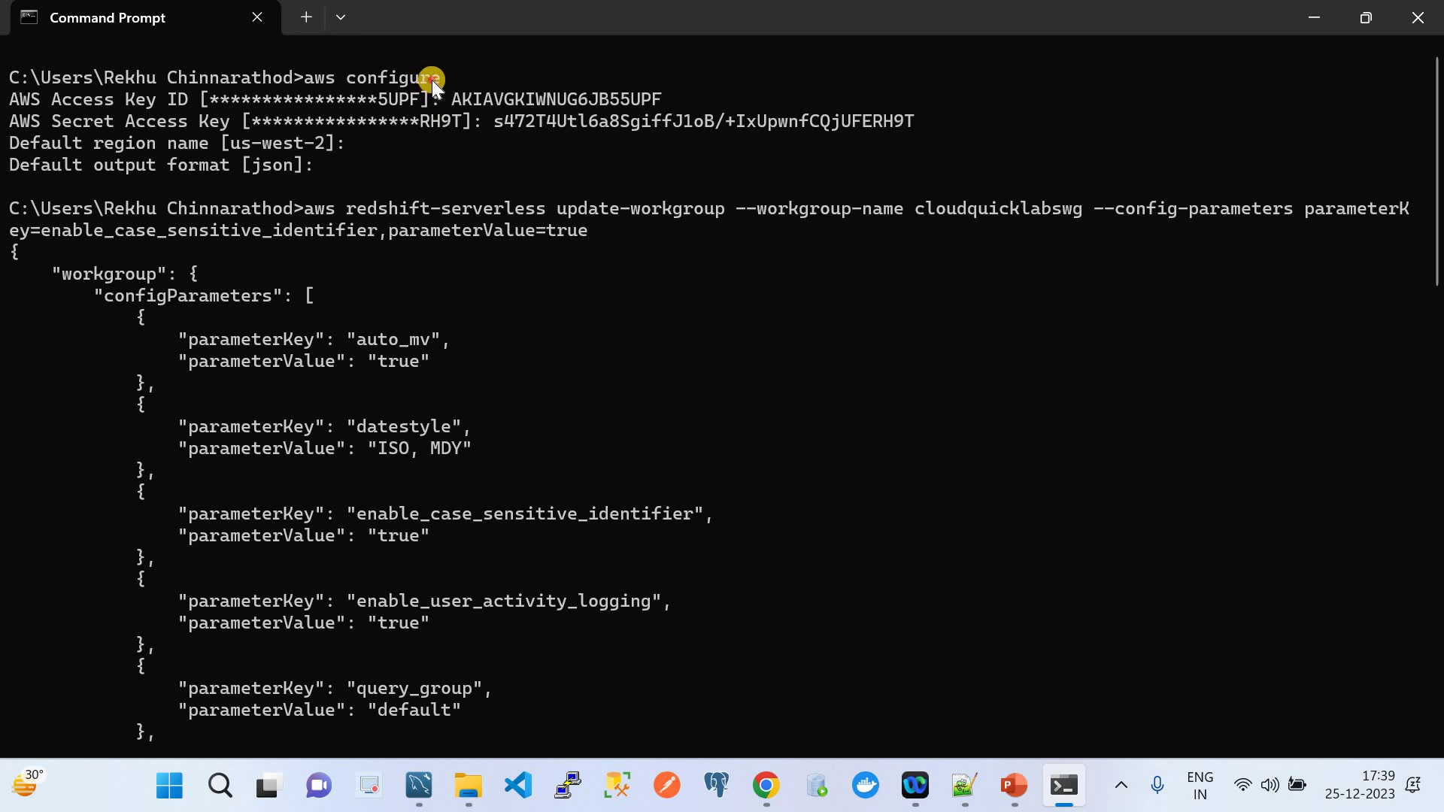
pyautogui.moveTo(431, 80); pyautogui.dragTo(313, 83)
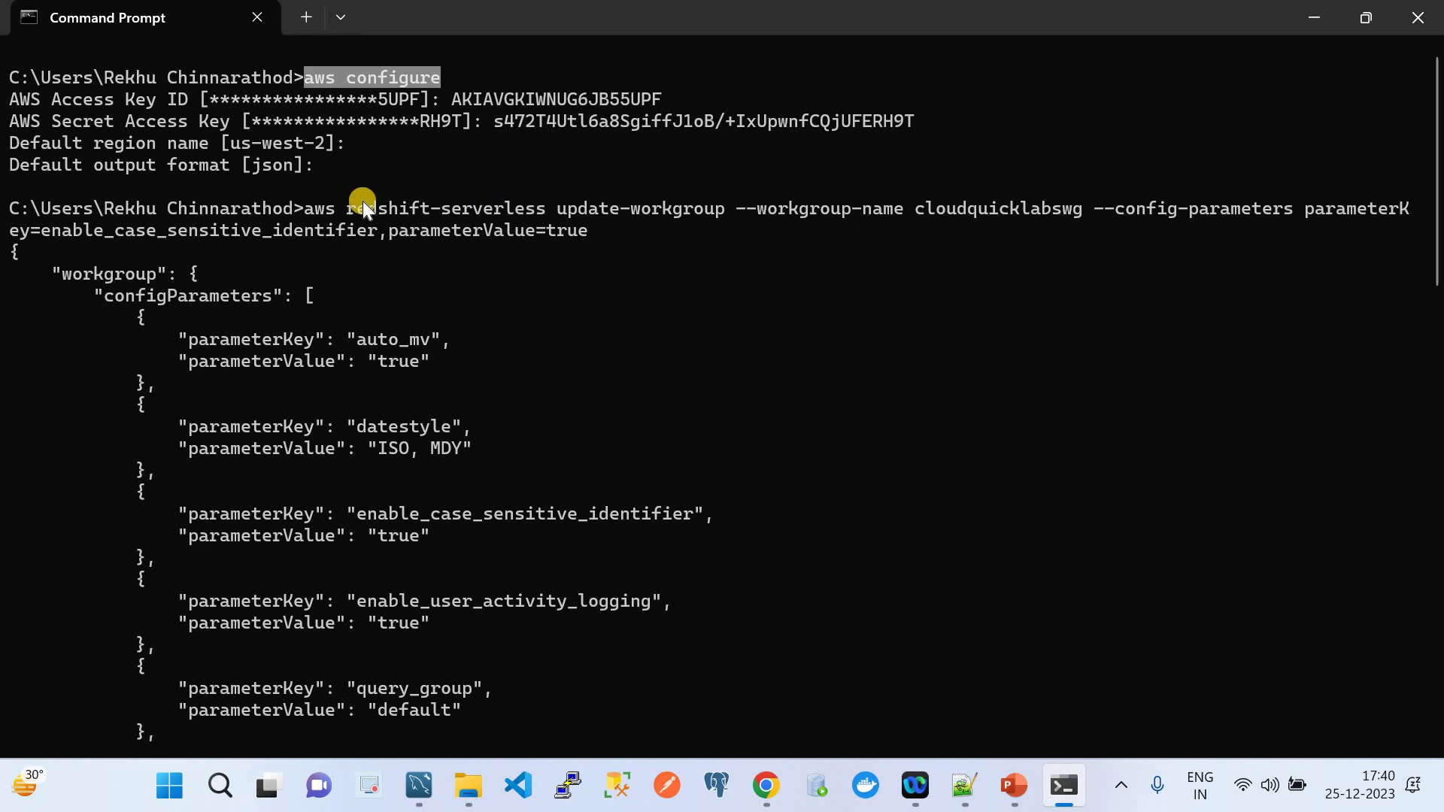
pyautogui.moveTo(309, 205); pyautogui.dragTo(610, 239)
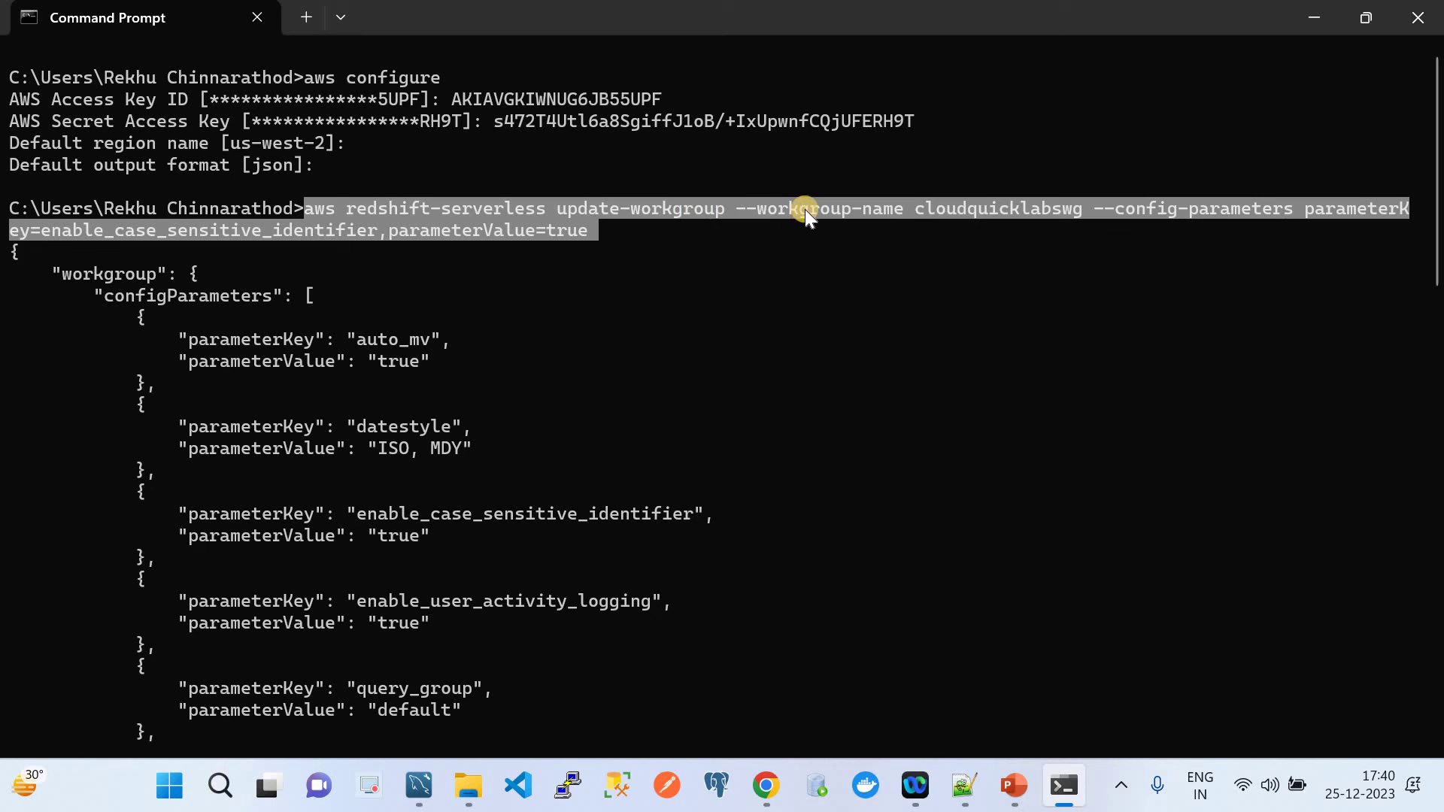
pyautogui.doubleClick(978, 210)
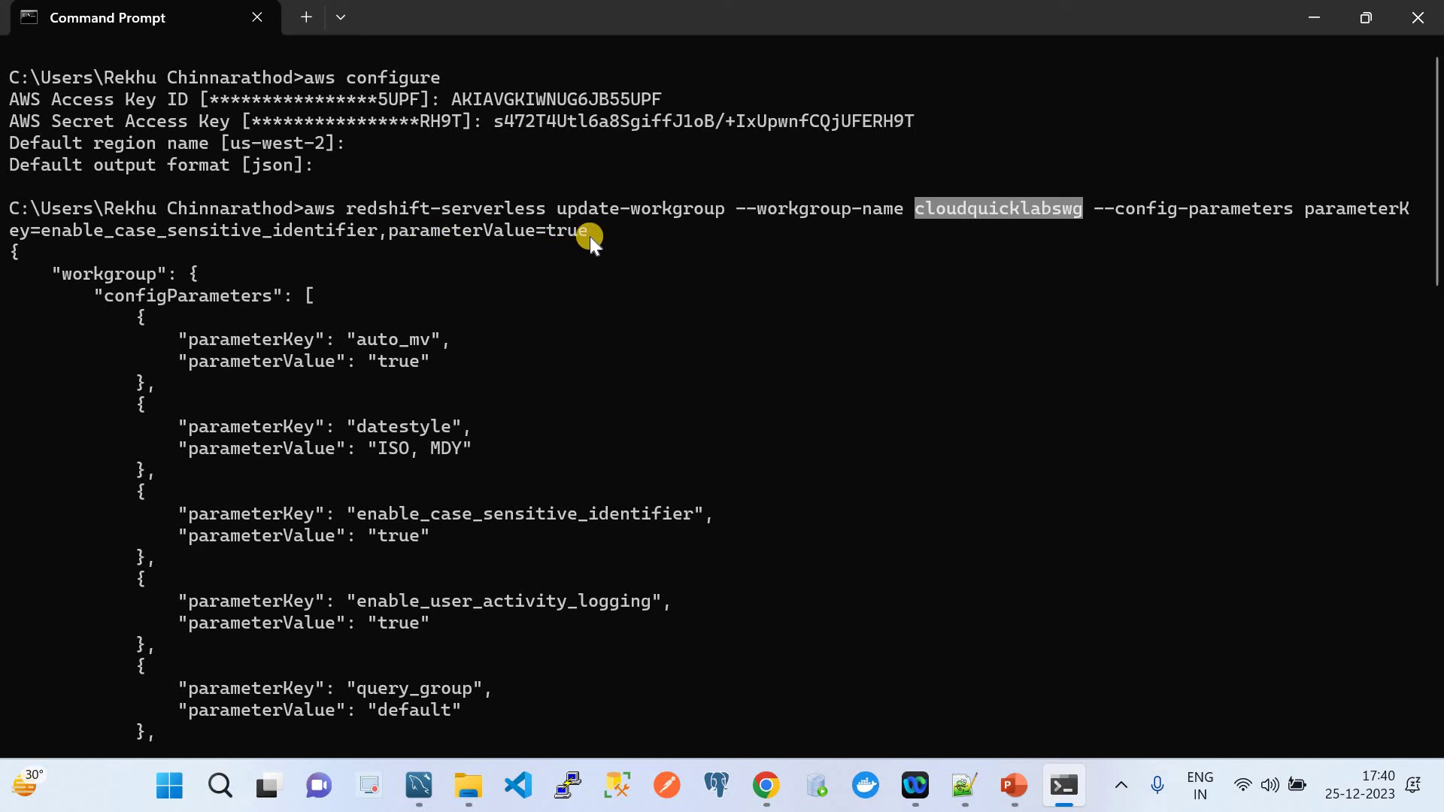
pyautogui.moveTo(593, 235); pyautogui.dragTo(318, 207)
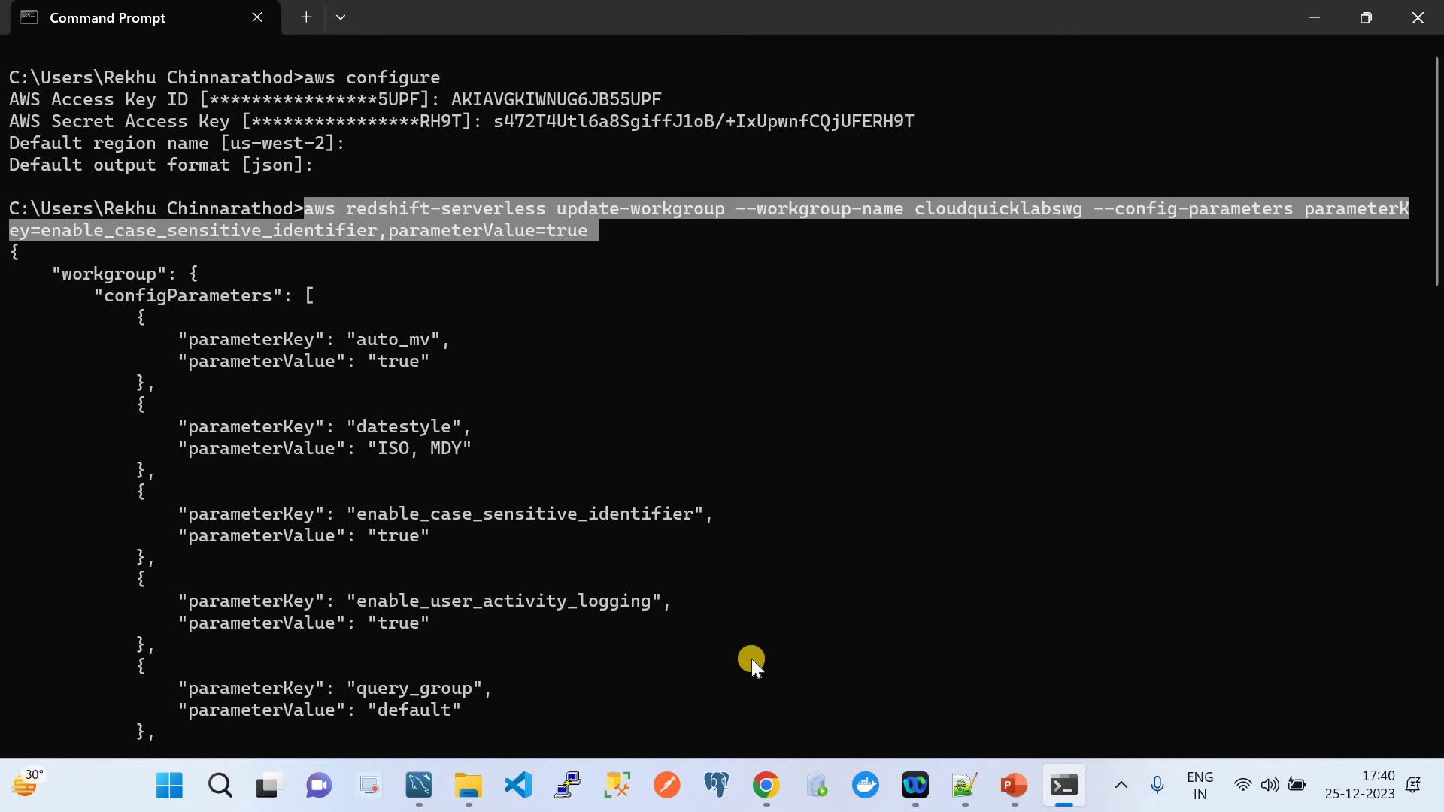
pyautogui.click(728, 545)
pyautogui.scroll(-15, 728, 544)
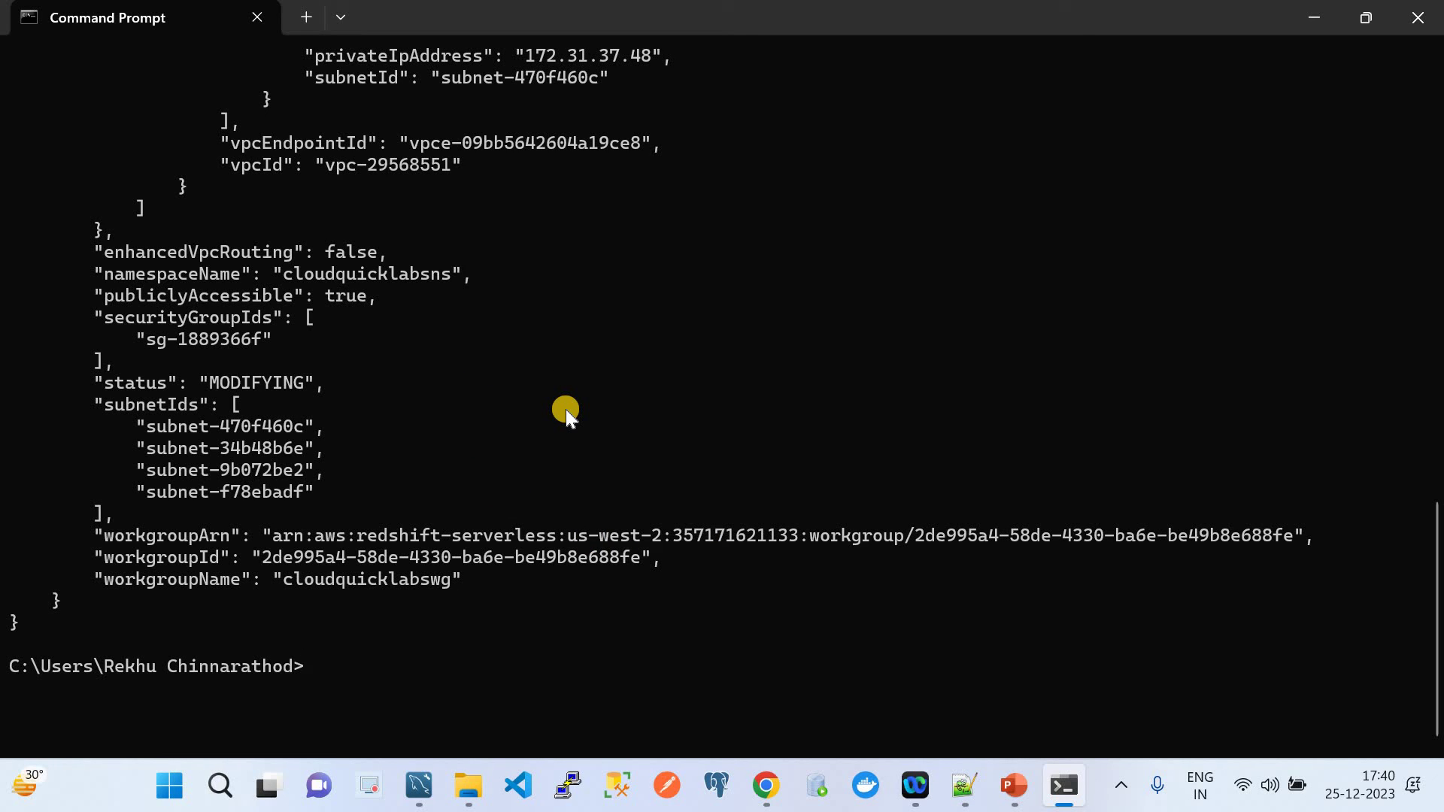
# Step: Switch back to the browser and check the namespace and workgroup status on the Redshift Serverless dashboard
pyautogui.click(762, 797)
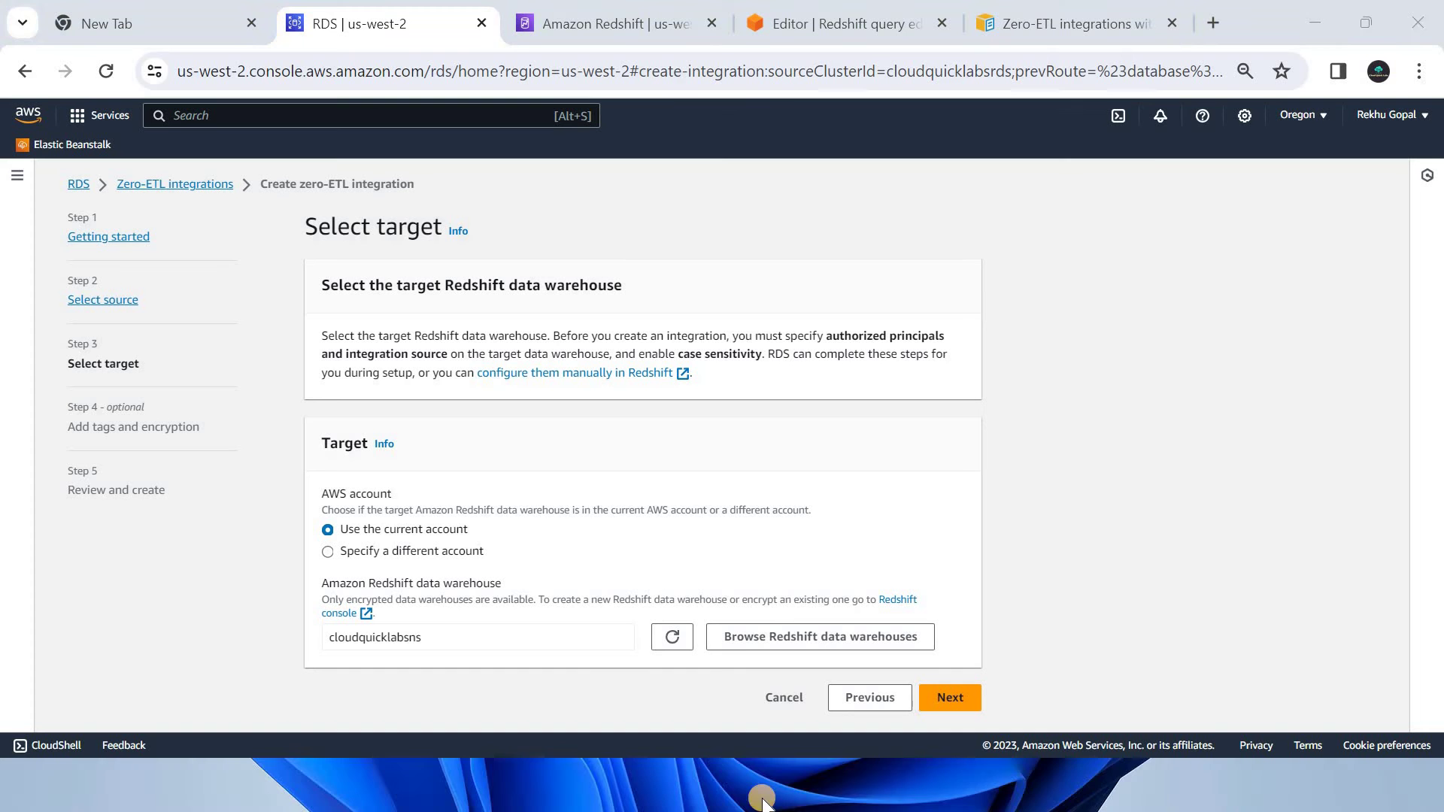
pyautogui.click(656, 33)
pyautogui.scroll(6, 572, 326)
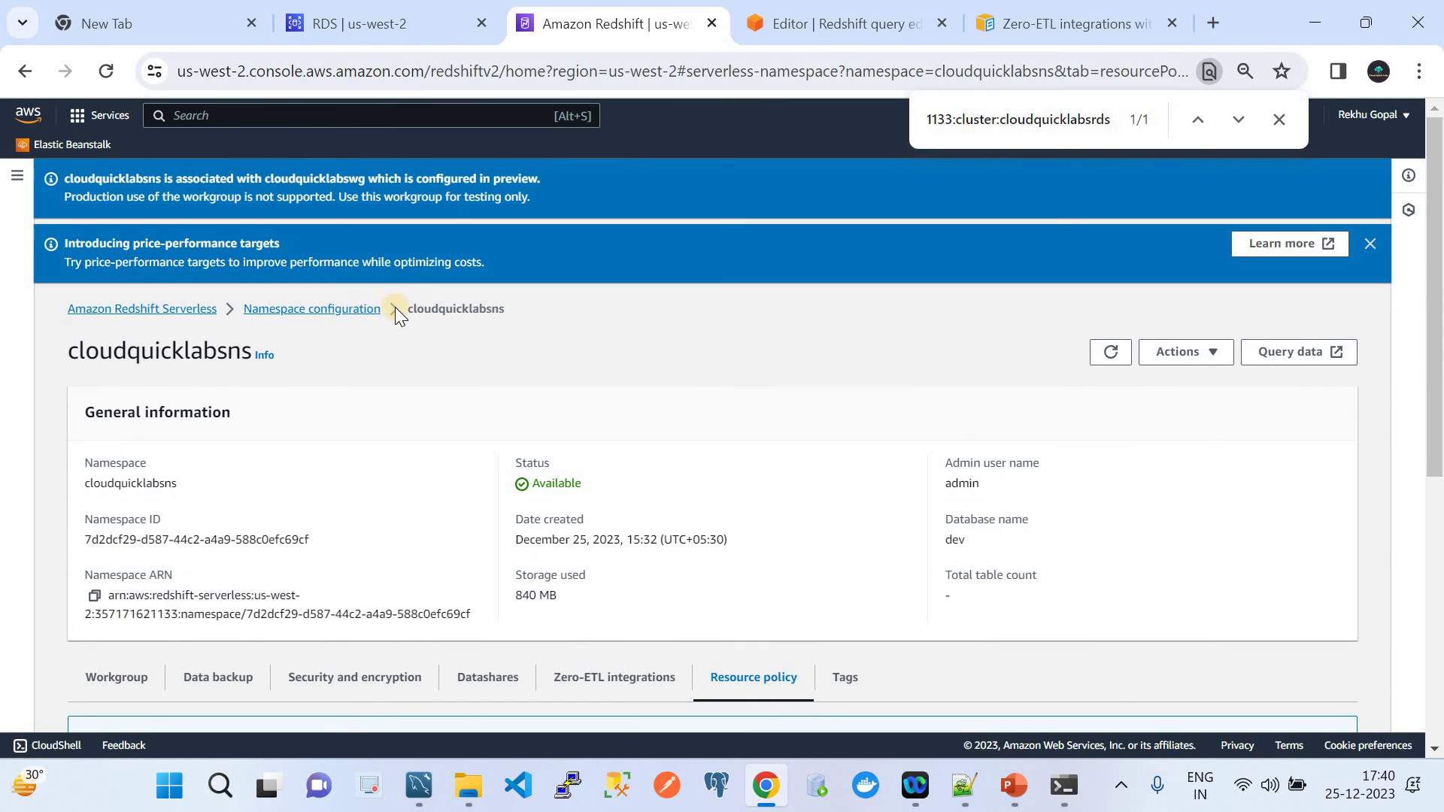
pyautogui.click(161, 310)
pyautogui.scroll(-5, 511, 521)
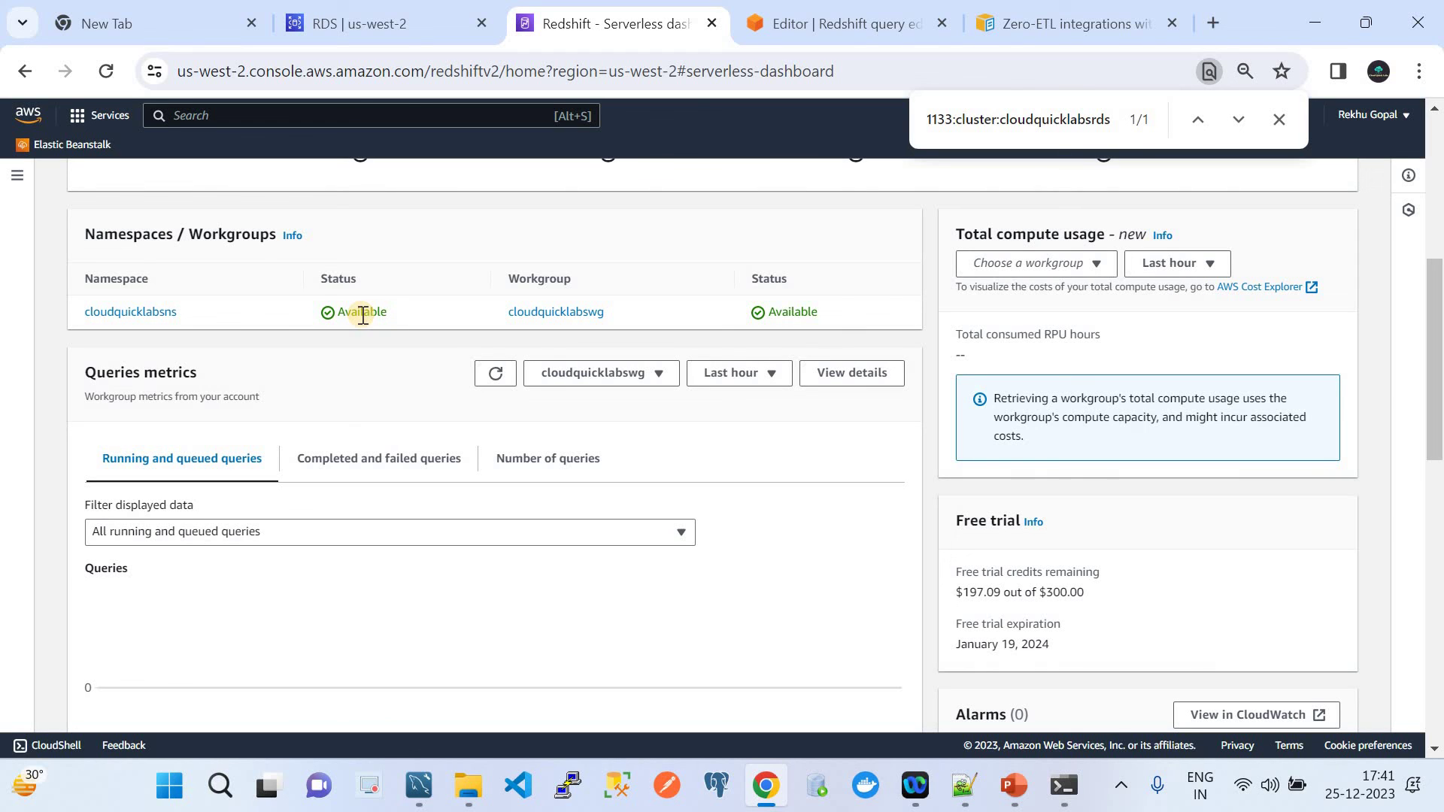
# Step: Continue the integration setup with default tags and encryption to its review, and leave the page without creating the integration
pyautogui.click(406, 13)
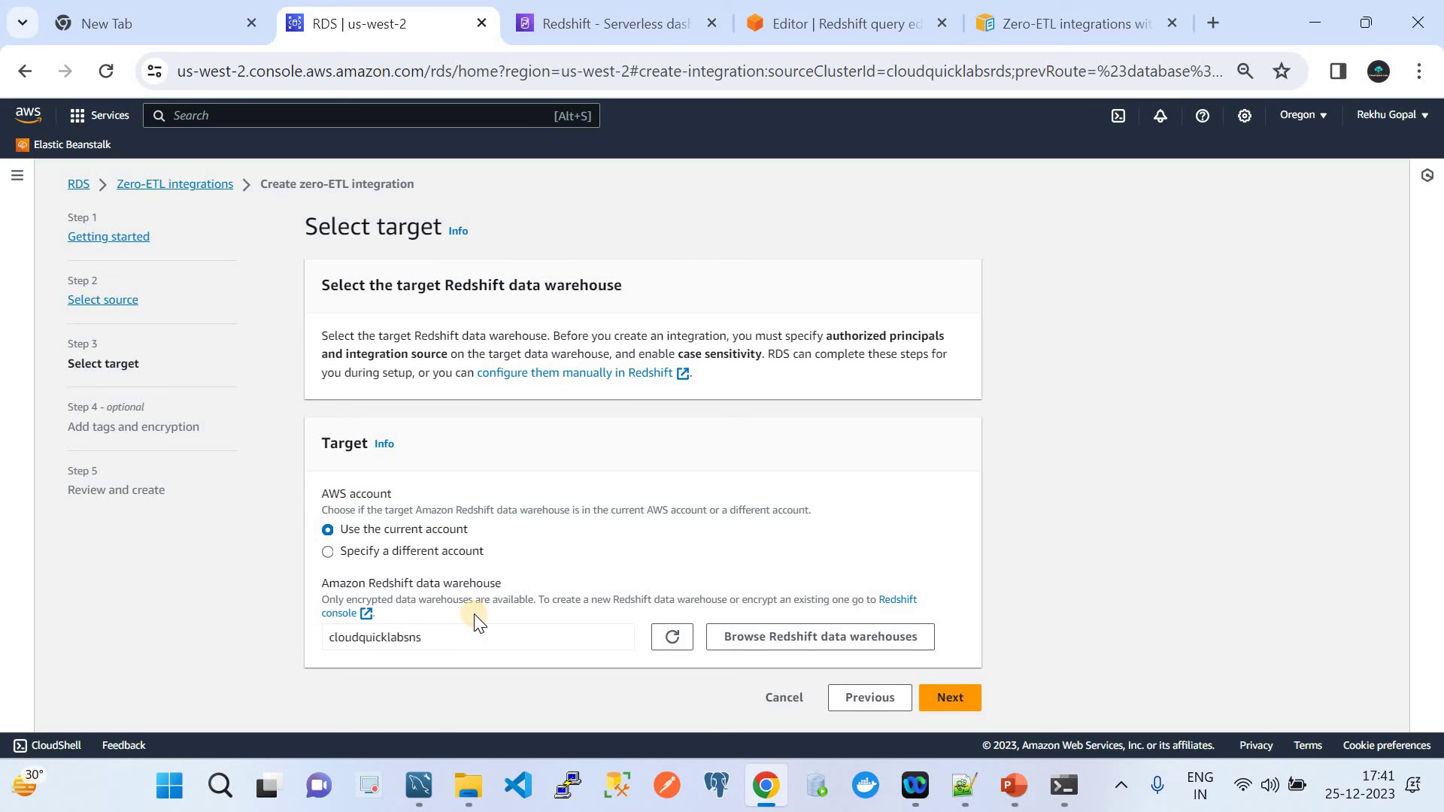
pyautogui.click(944, 699)
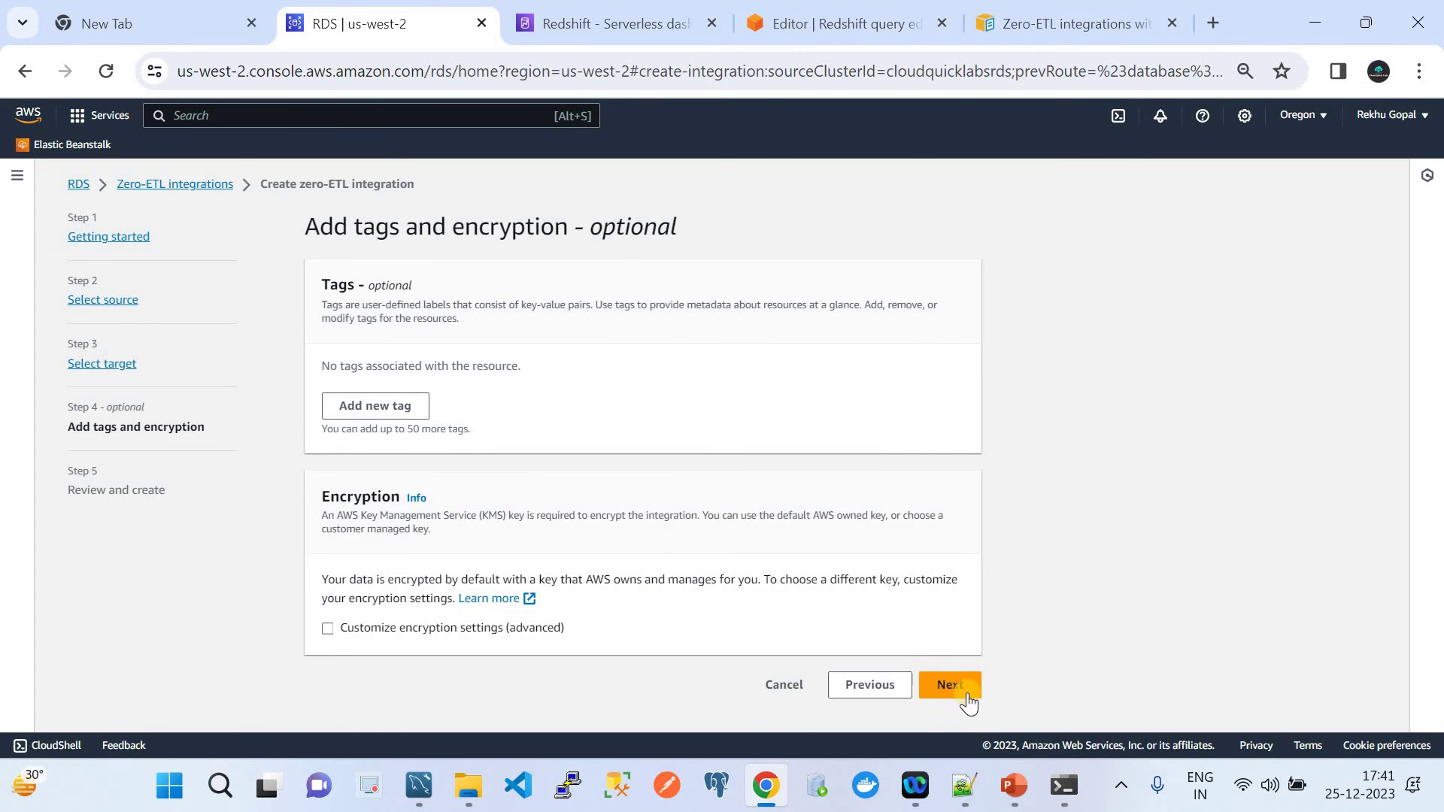
pyautogui.click(950, 685)
pyautogui.scroll(-6, 1080, 584)
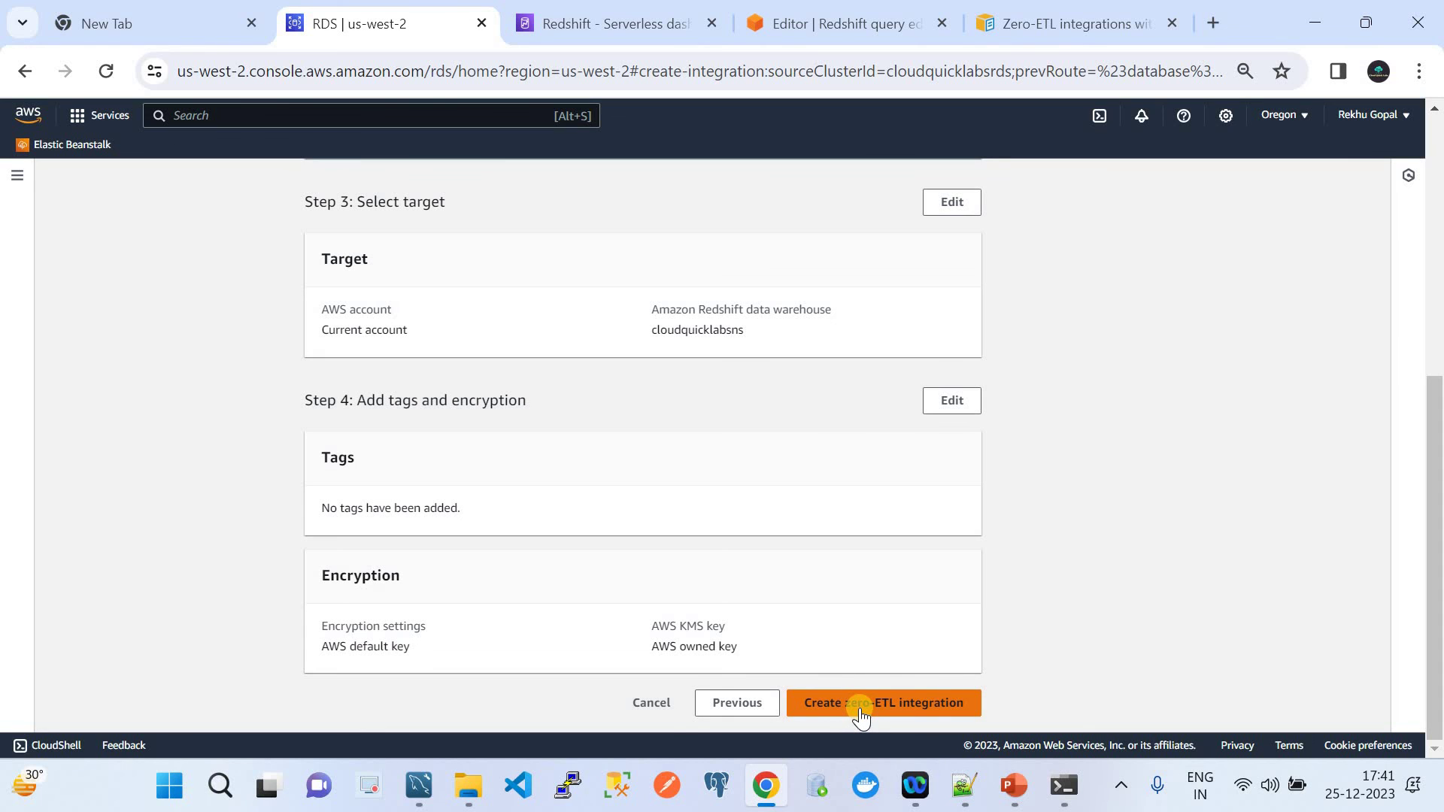
pyautogui.click(653, 703)
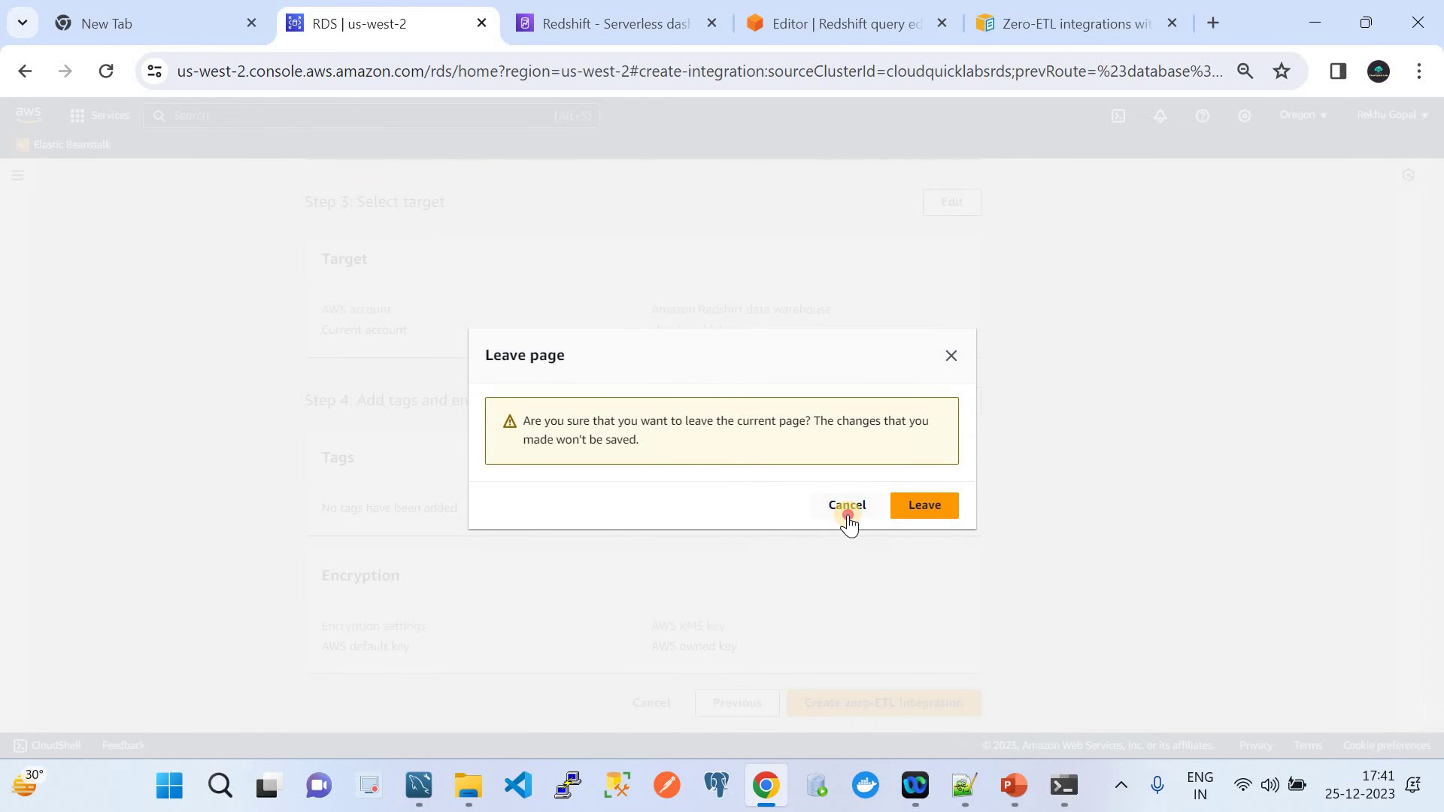
pyautogui.click(847, 510)
pyautogui.click(651, 702)
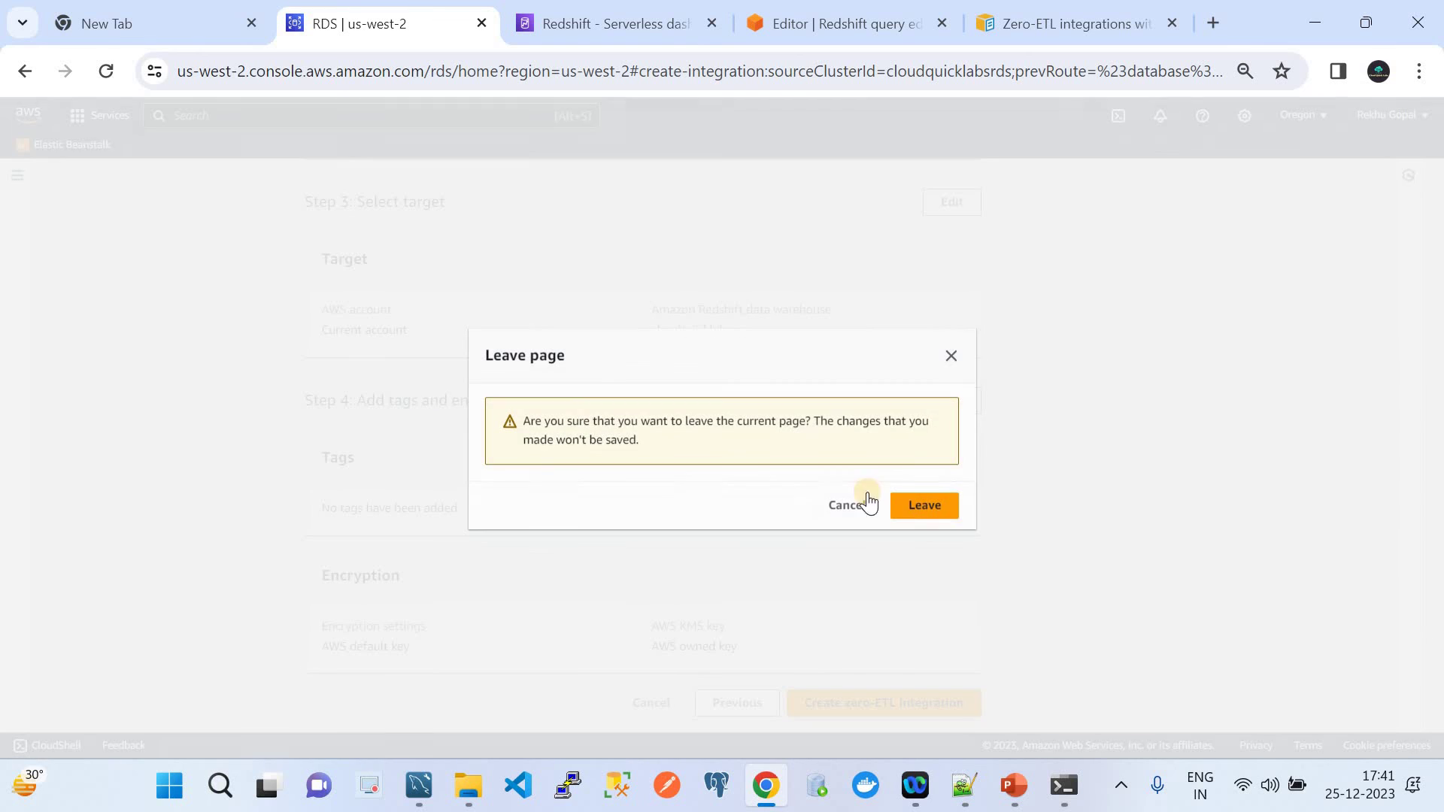
pyautogui.click(915, 506)
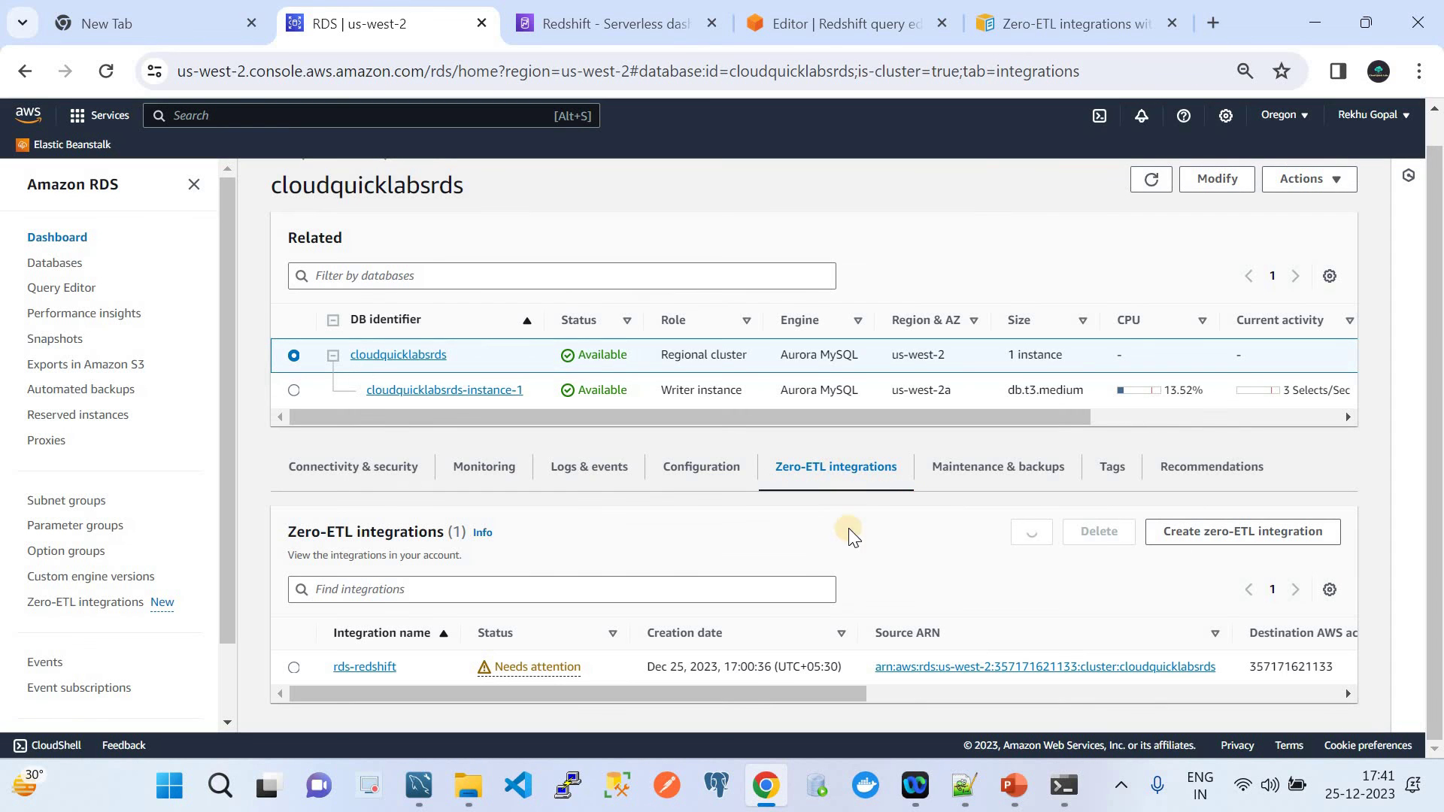
# Step: Refresh the cluster's zero-ETL integrations list and compare it with the namespace and workgroup status on the Redshift Serverless dashboard
pyautogui.click(1032, 533)
pyautogui.click(567, 21)
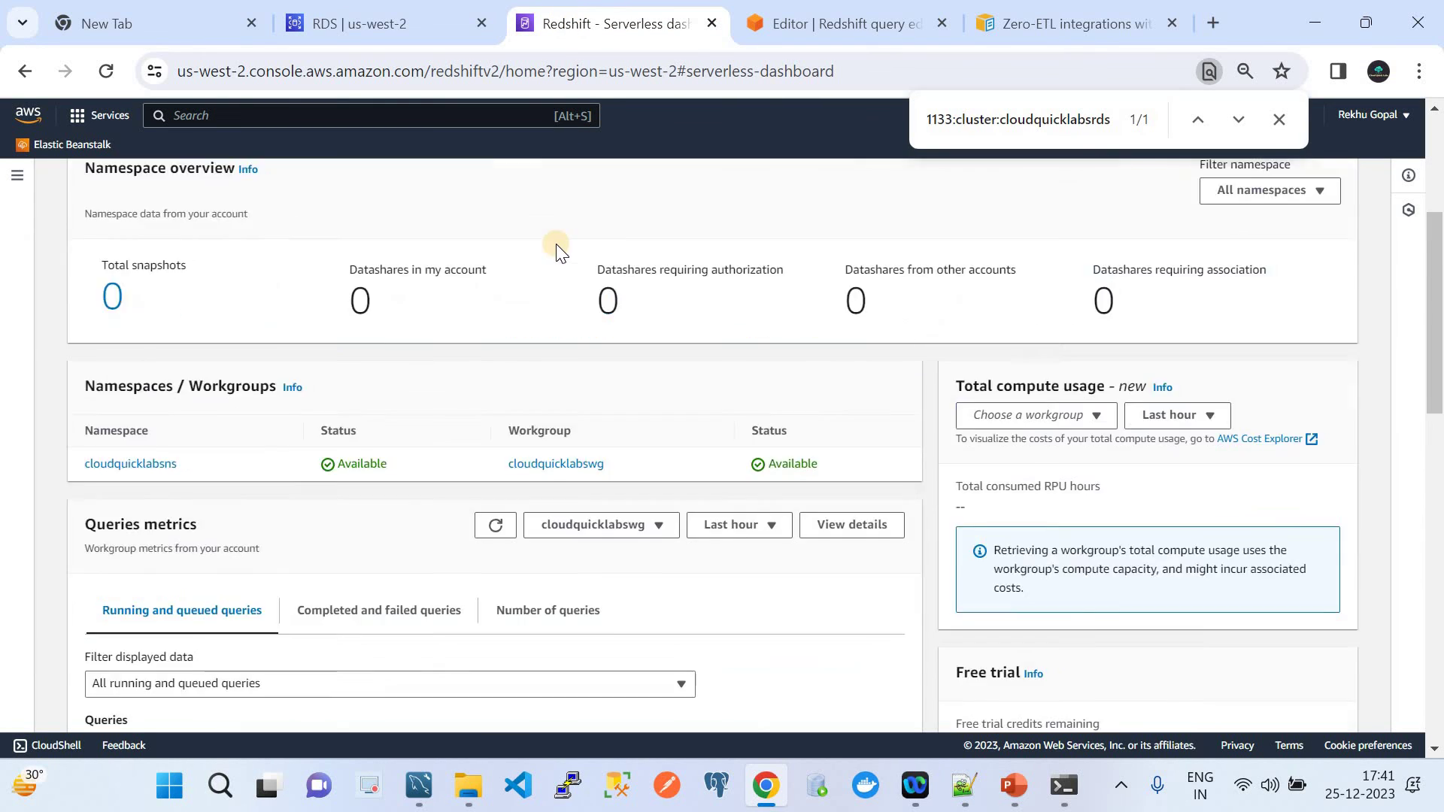
pyautogui.scroll(3, 556, 244)
pyautogui.scroll(-5, 338, 485)
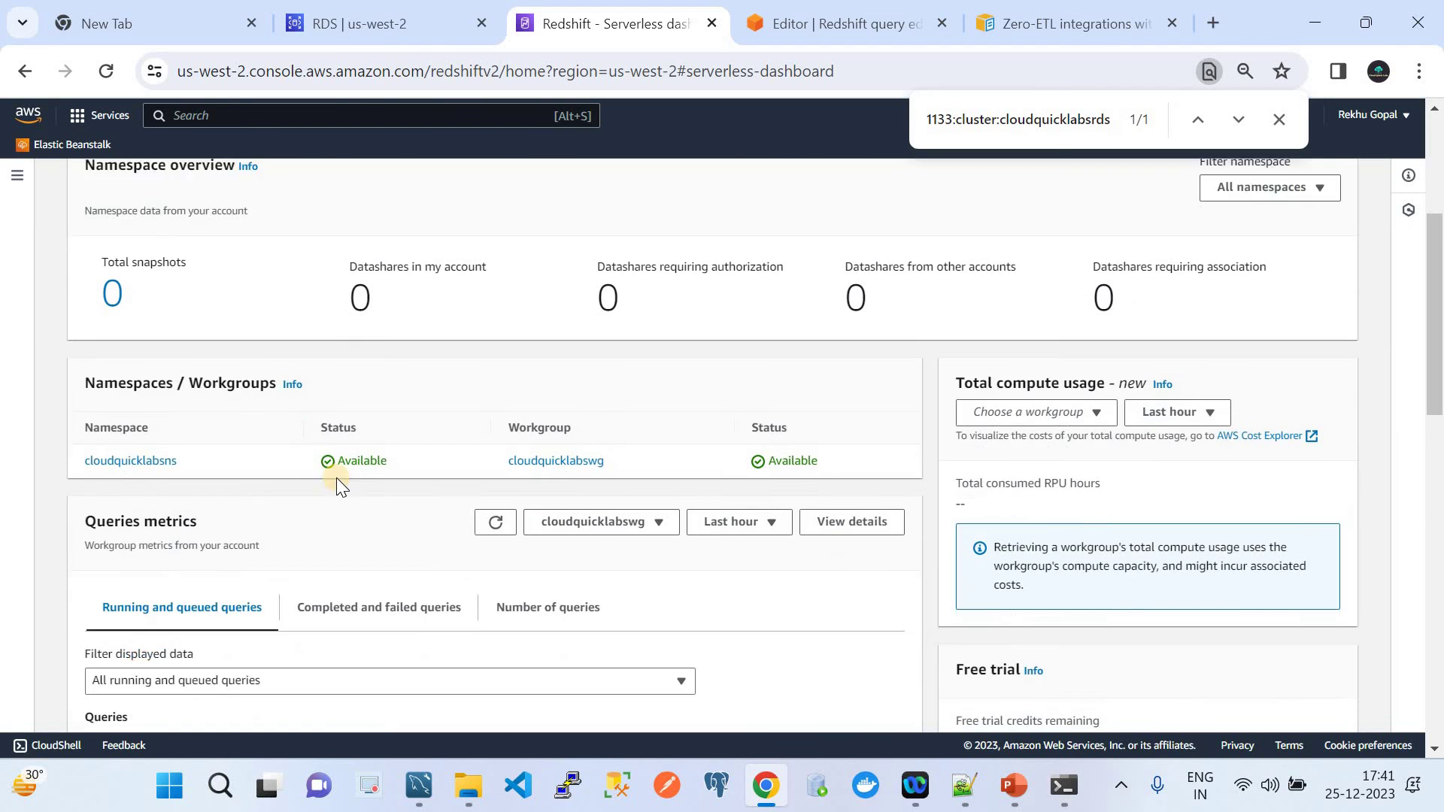
pyautogui.click(327, 17)
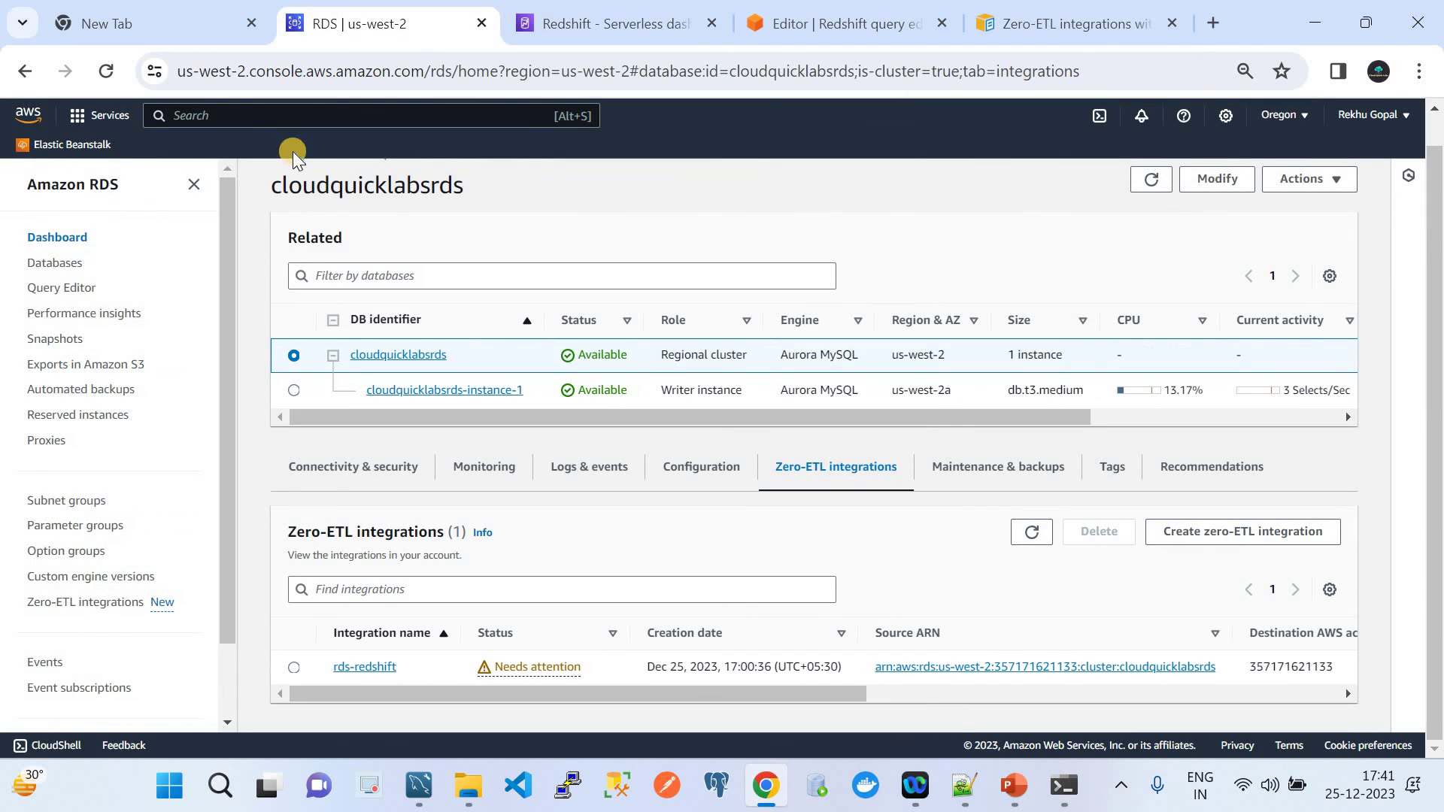
# Step: Open the cloudquicklabsns namespace from the Redshift Serverless dashboard and view its zero-ETL integrations
pyautogui.click(632, 19)
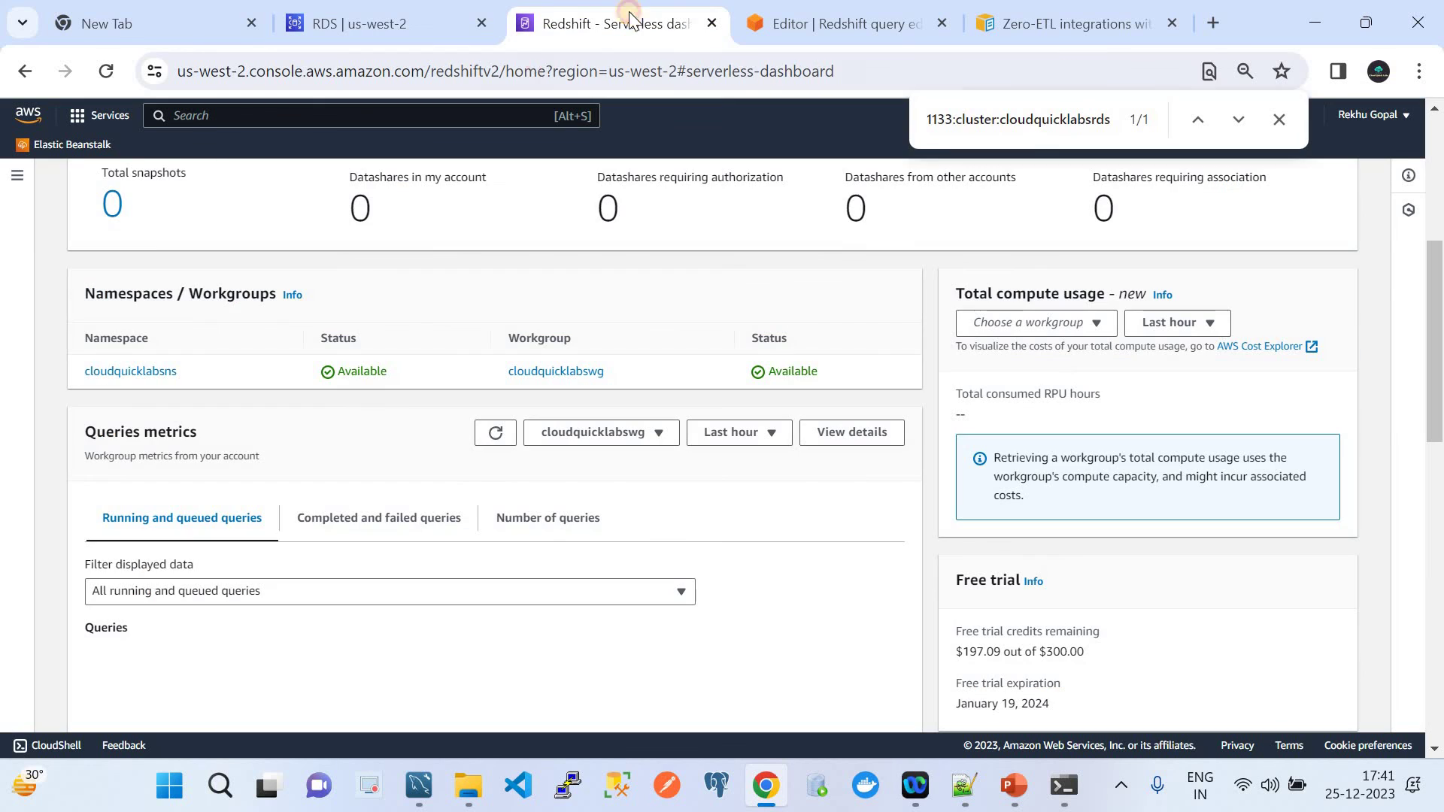
pyautogui.scroll(5, 150, 228)
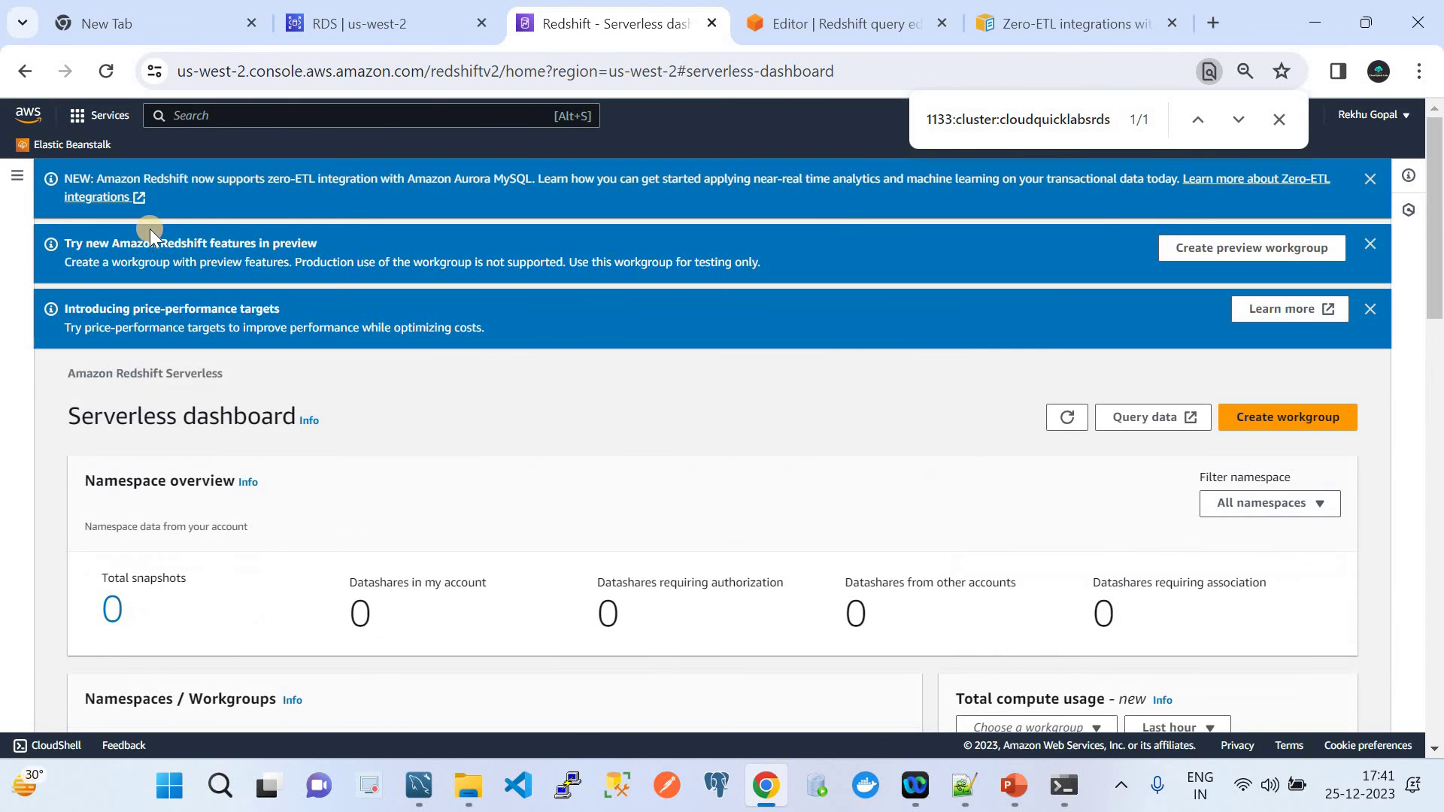
pyautogui.click(19, 179)
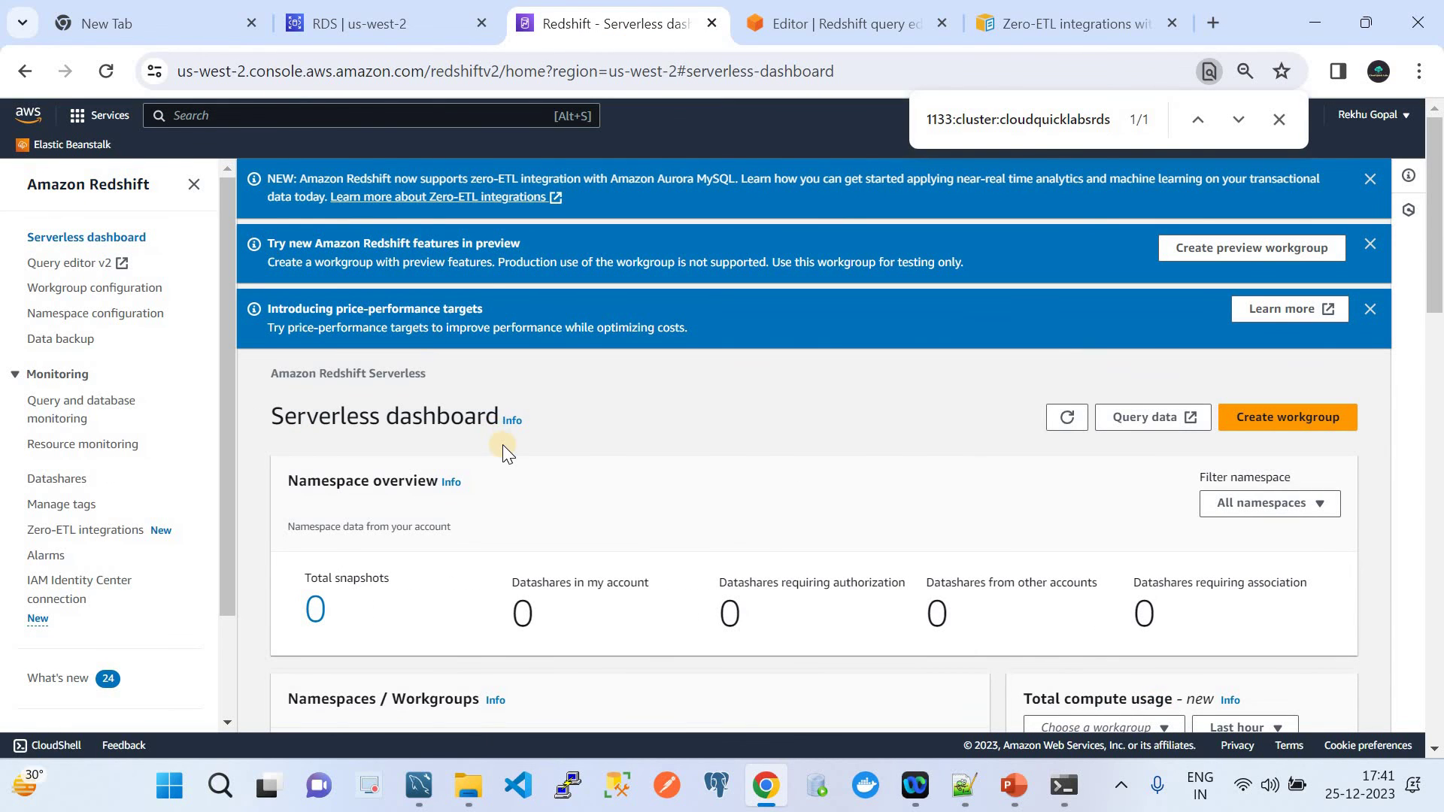
pyautogui.scroll(-5, 502, 444)
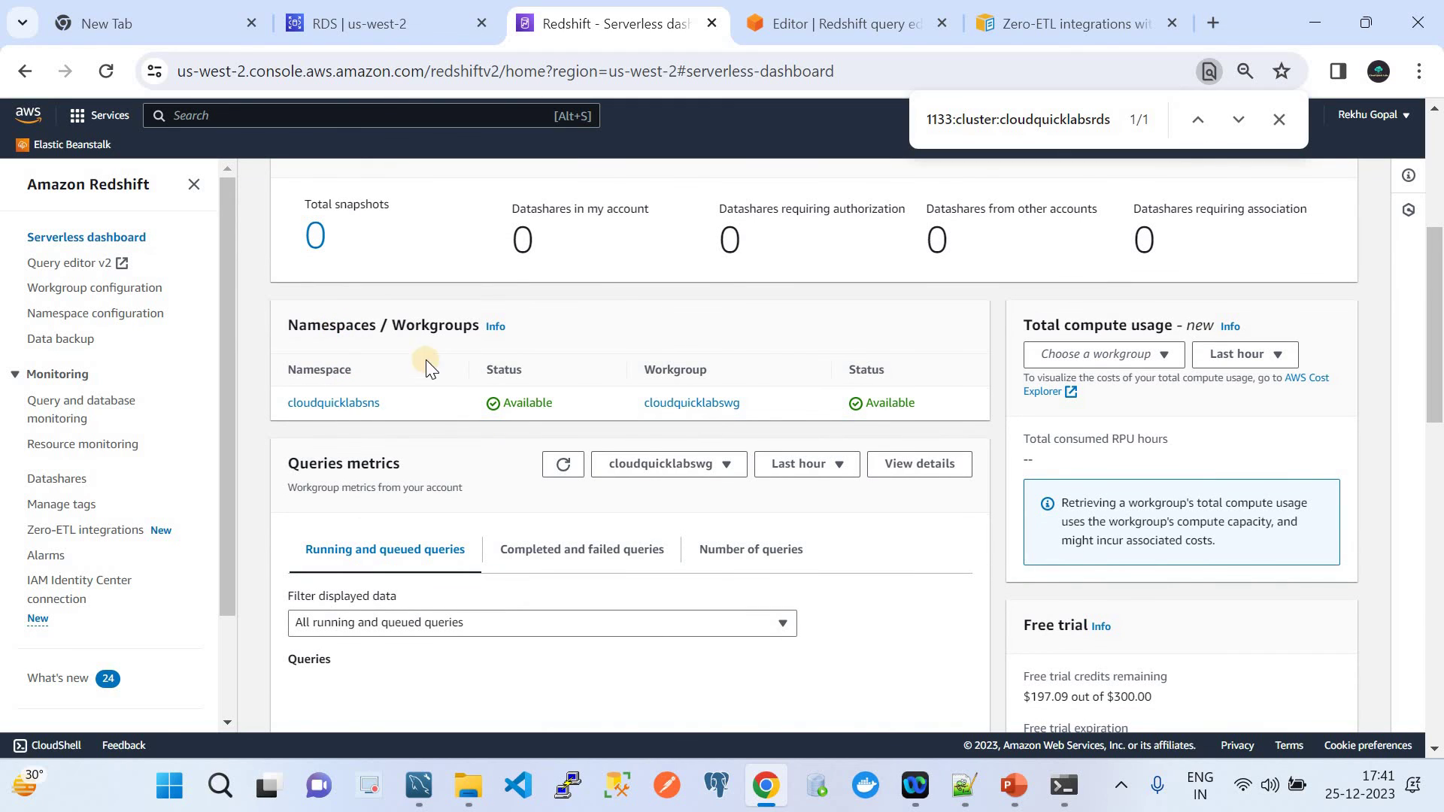
pyautogui.click(322, 406)
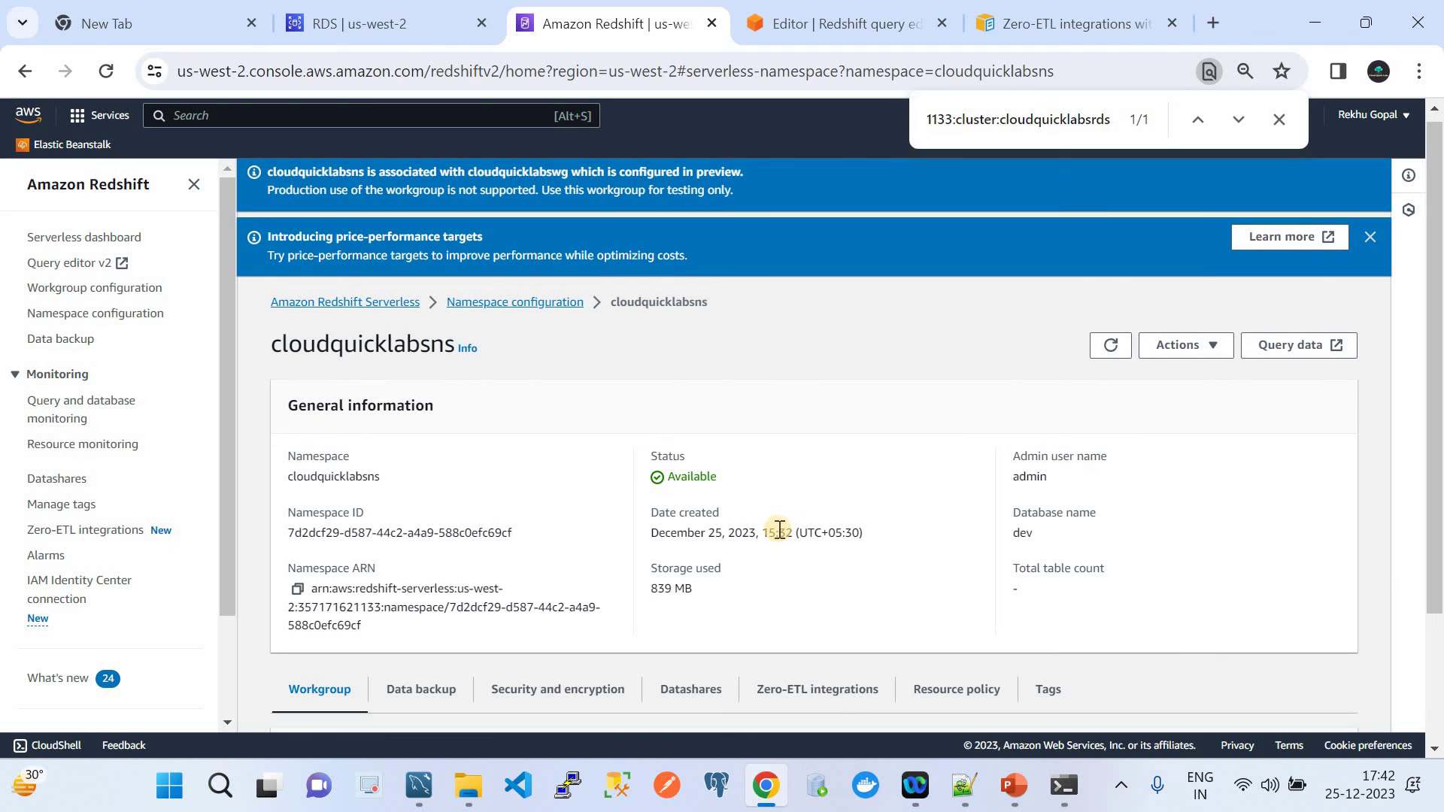
pyautogui.click(787, 690)
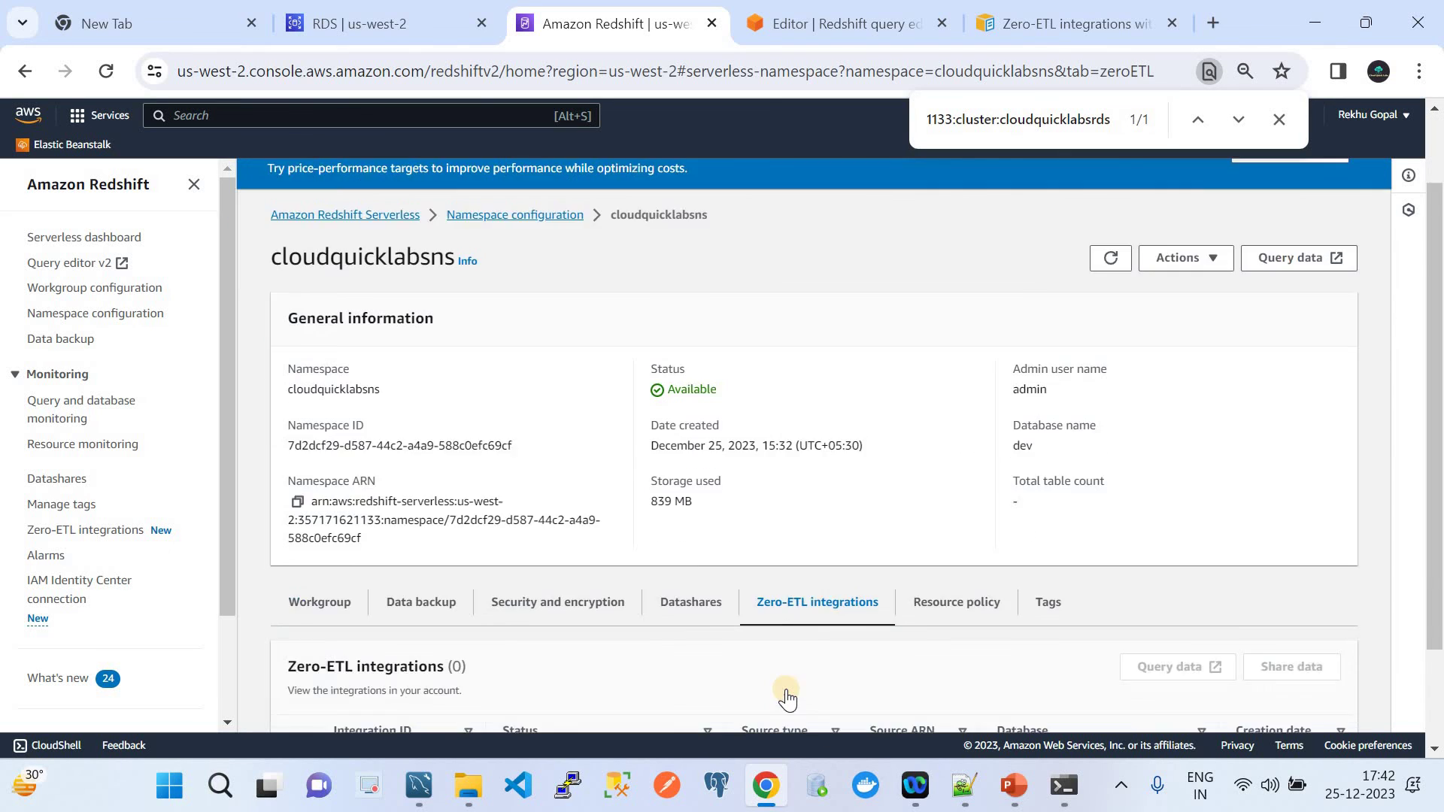
pyautogui.scroll(-1, 787, 691)
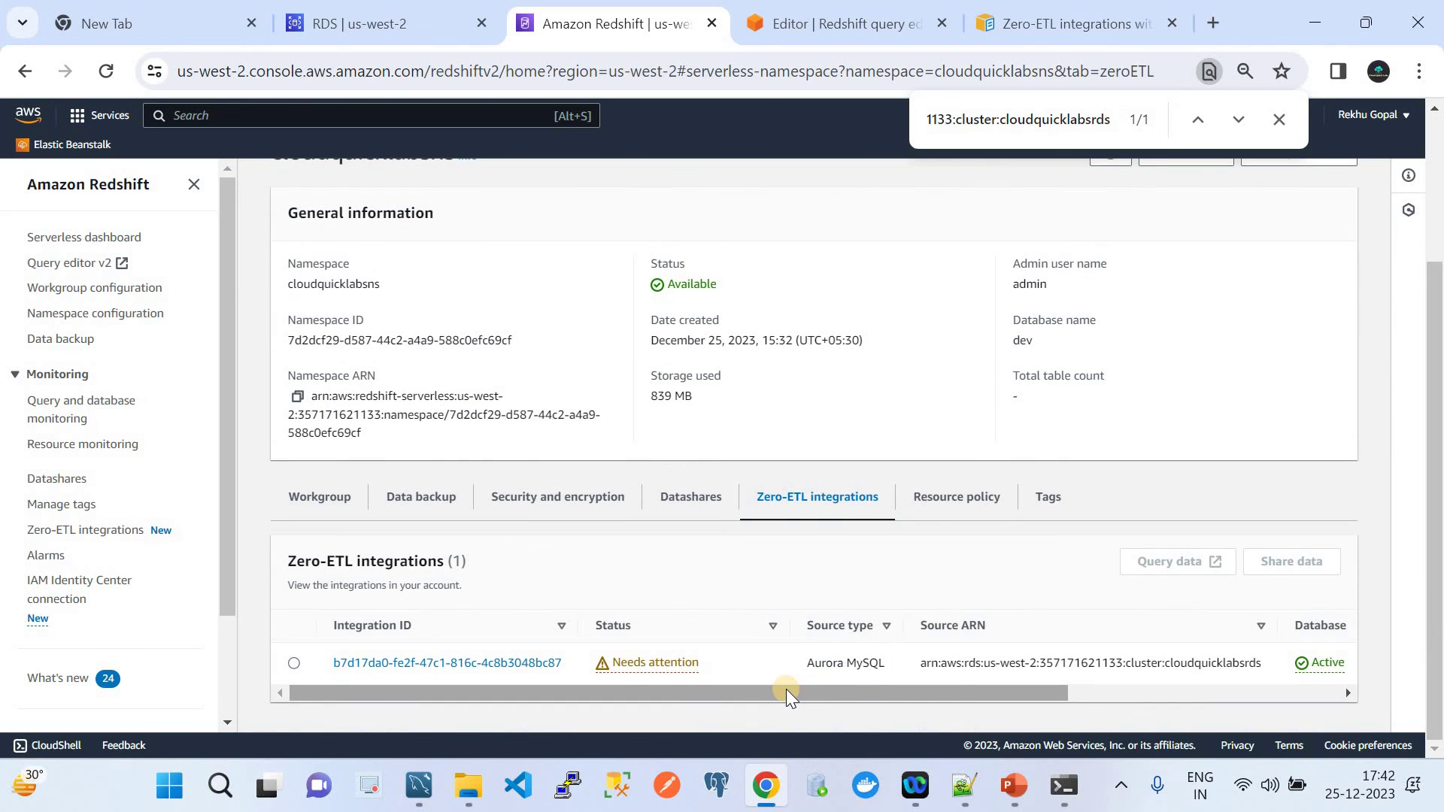
# Step: Compare the zero-ETL integration's status on the cloudquicklabsrds cluster in RDS with its status on the cloudquicklabsns namespace in Redshift
pyautogui.click(343, 19)
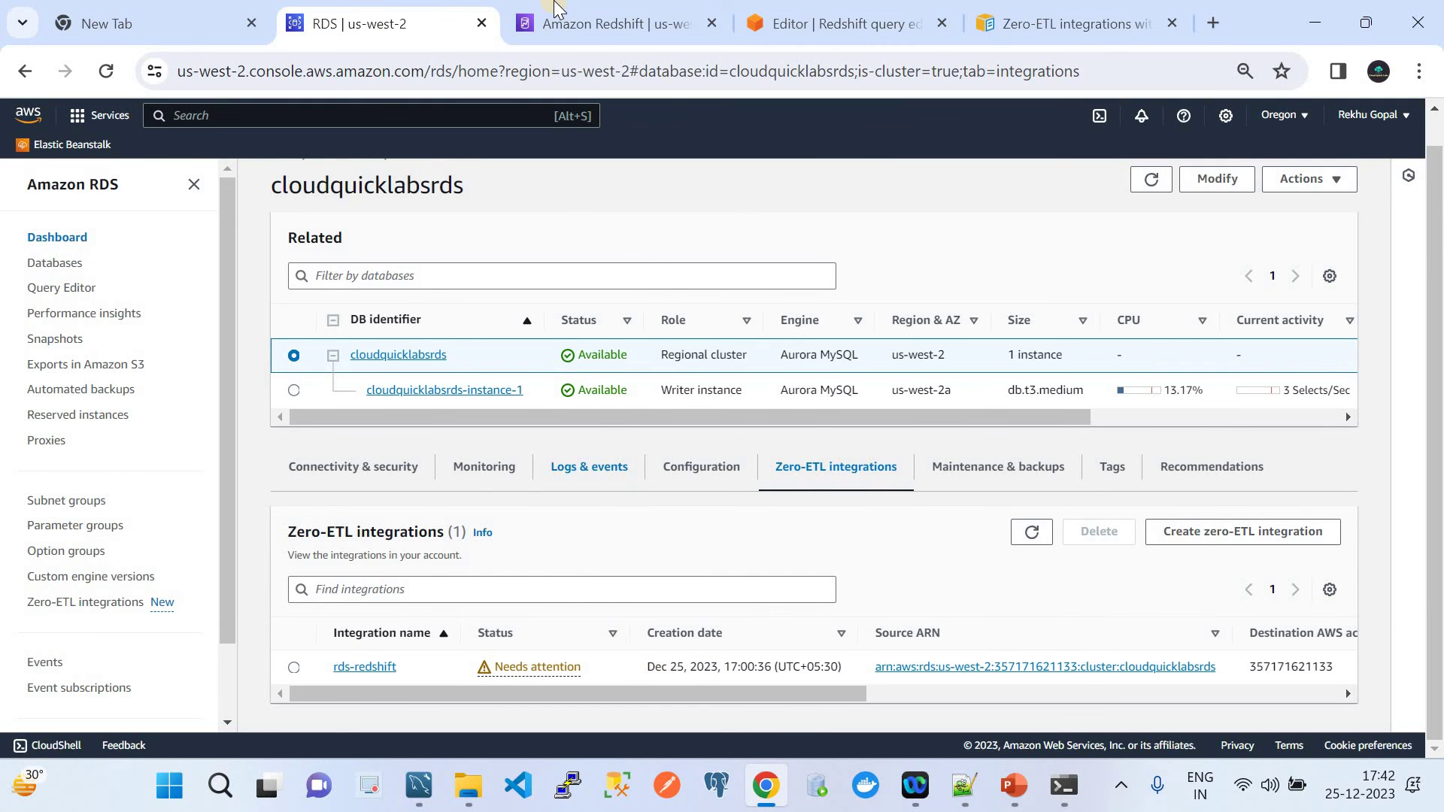
pyautogui.moveTo(554, 8)
pyautogui.mouseDown()
pyautogui.moveTo(822, 526)
pyautogui.moveTo(603, 94)
pyautogui.moveTo(436, 76)
pyautogui.moveTo(546, 30)
pyautogui.mouseUp()
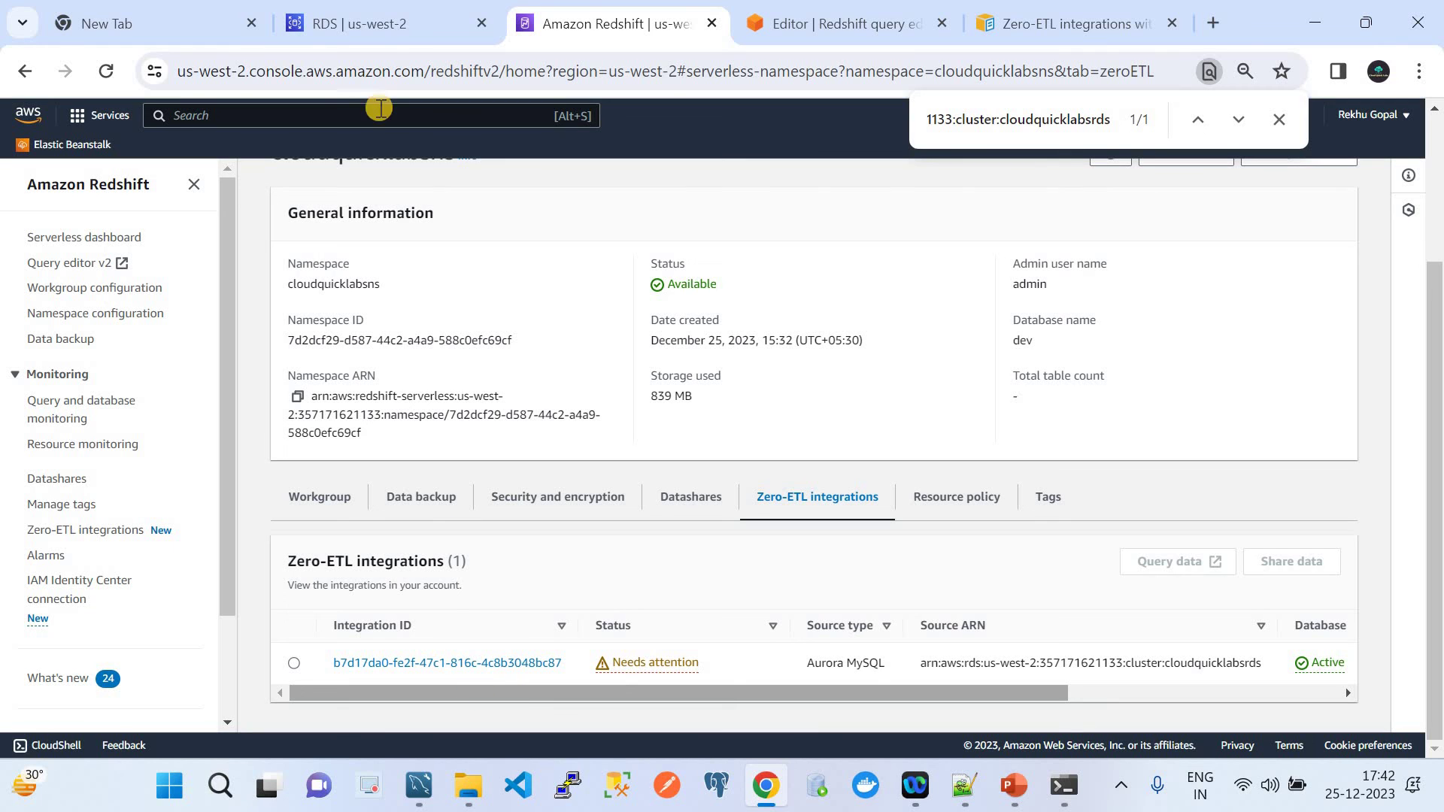
pyautogui.click(371, 29)
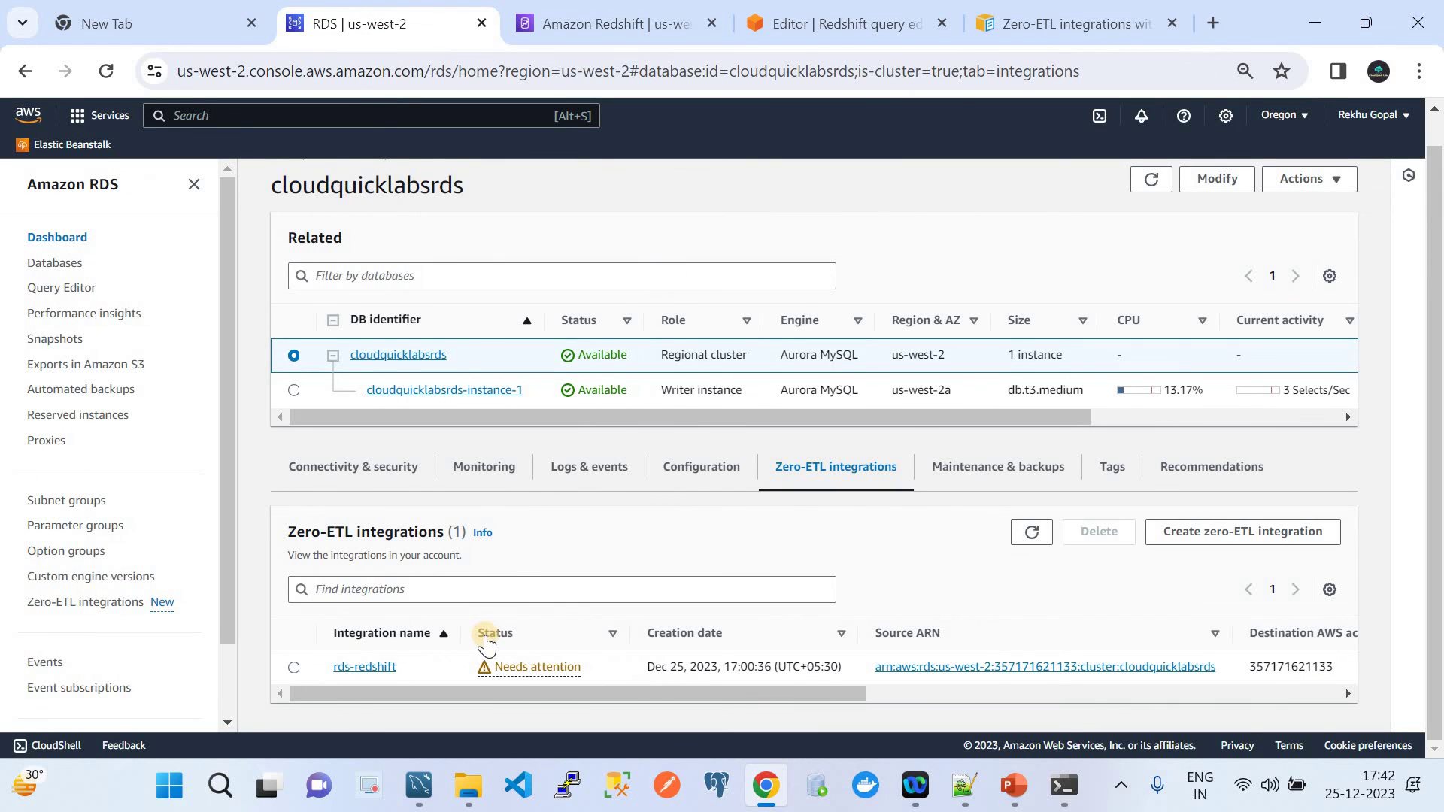
pyautogui.click(637, 24)
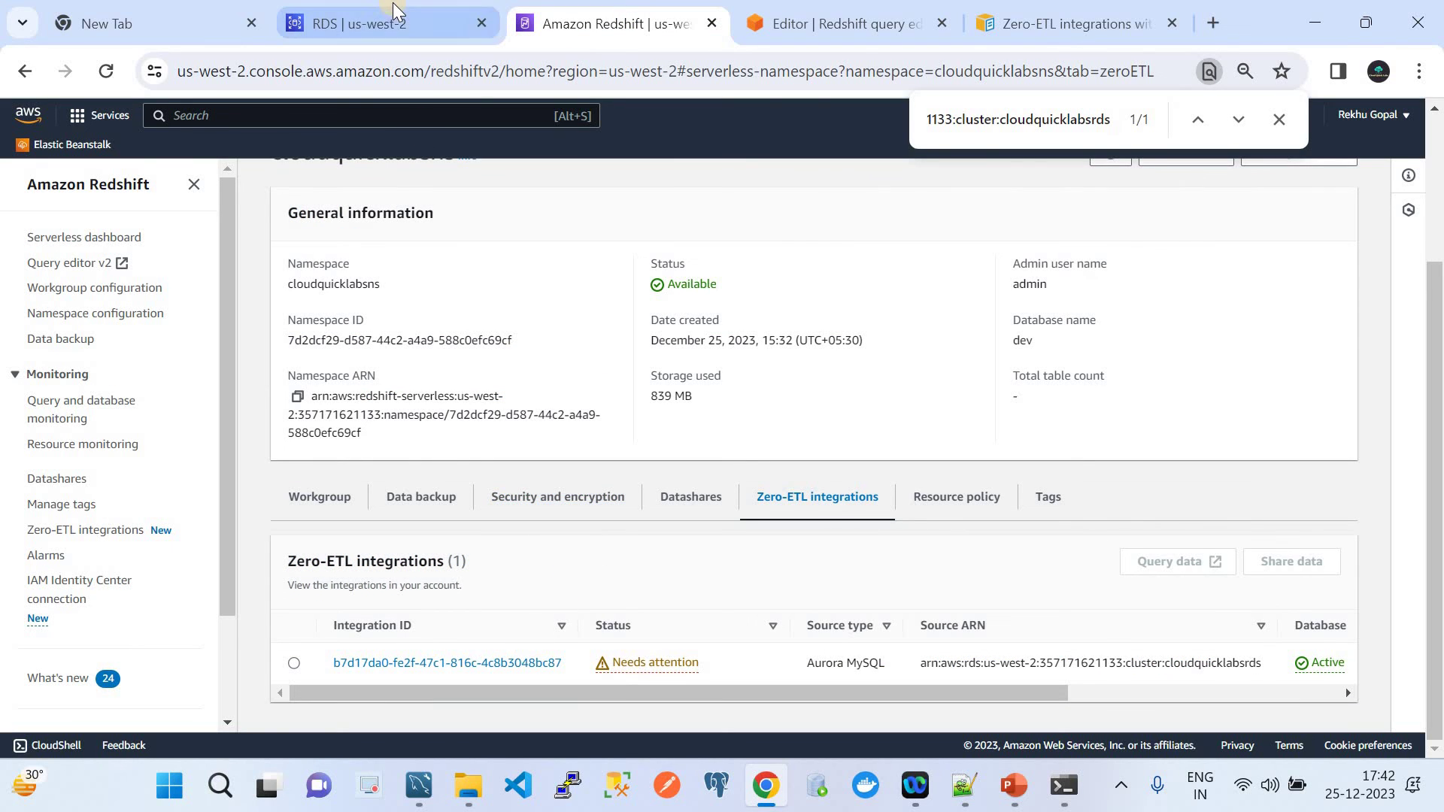
pyautogui.scroll(3, 552, 433)
pyautogui.scroll(-3, 553, 432)
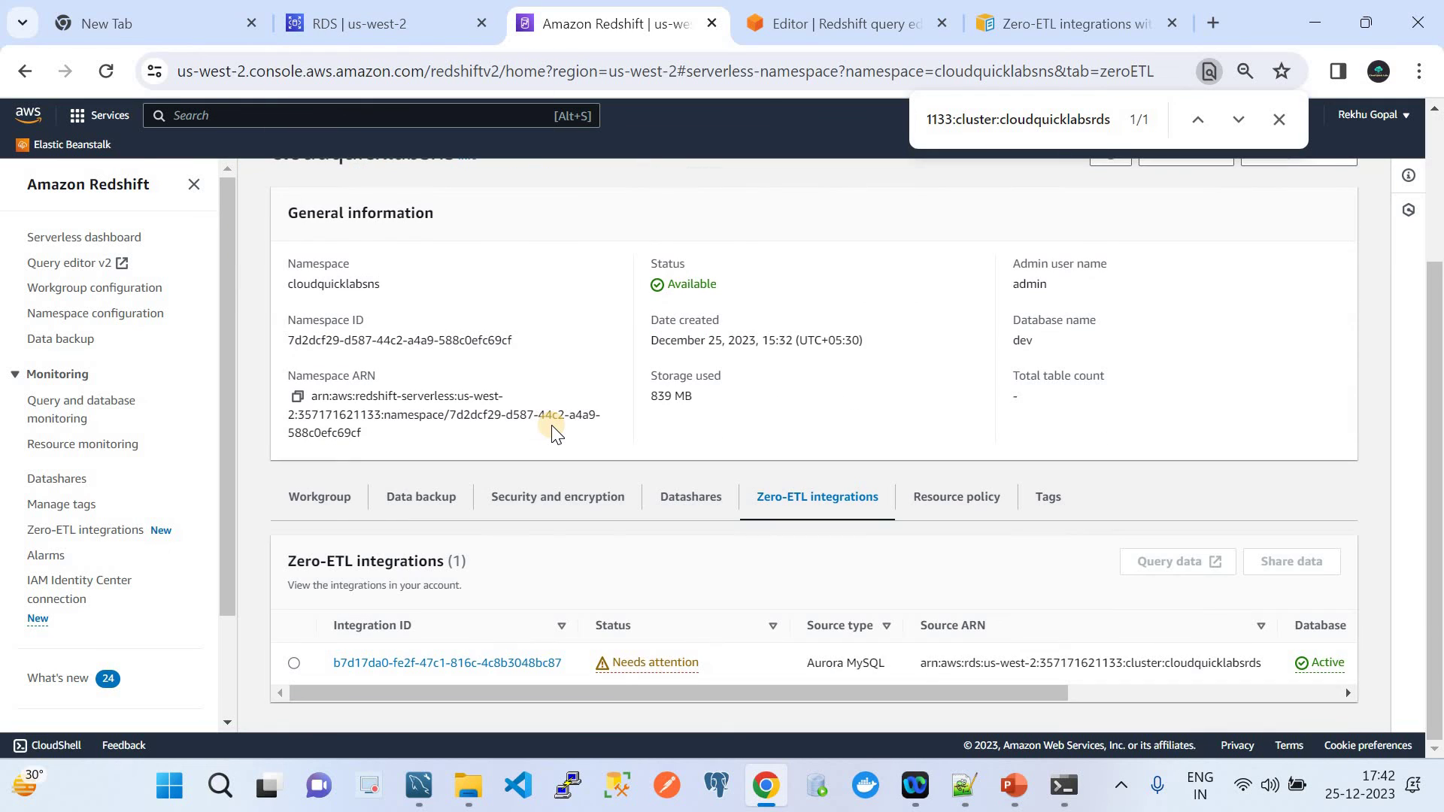
pyautogui.click(410, 15)
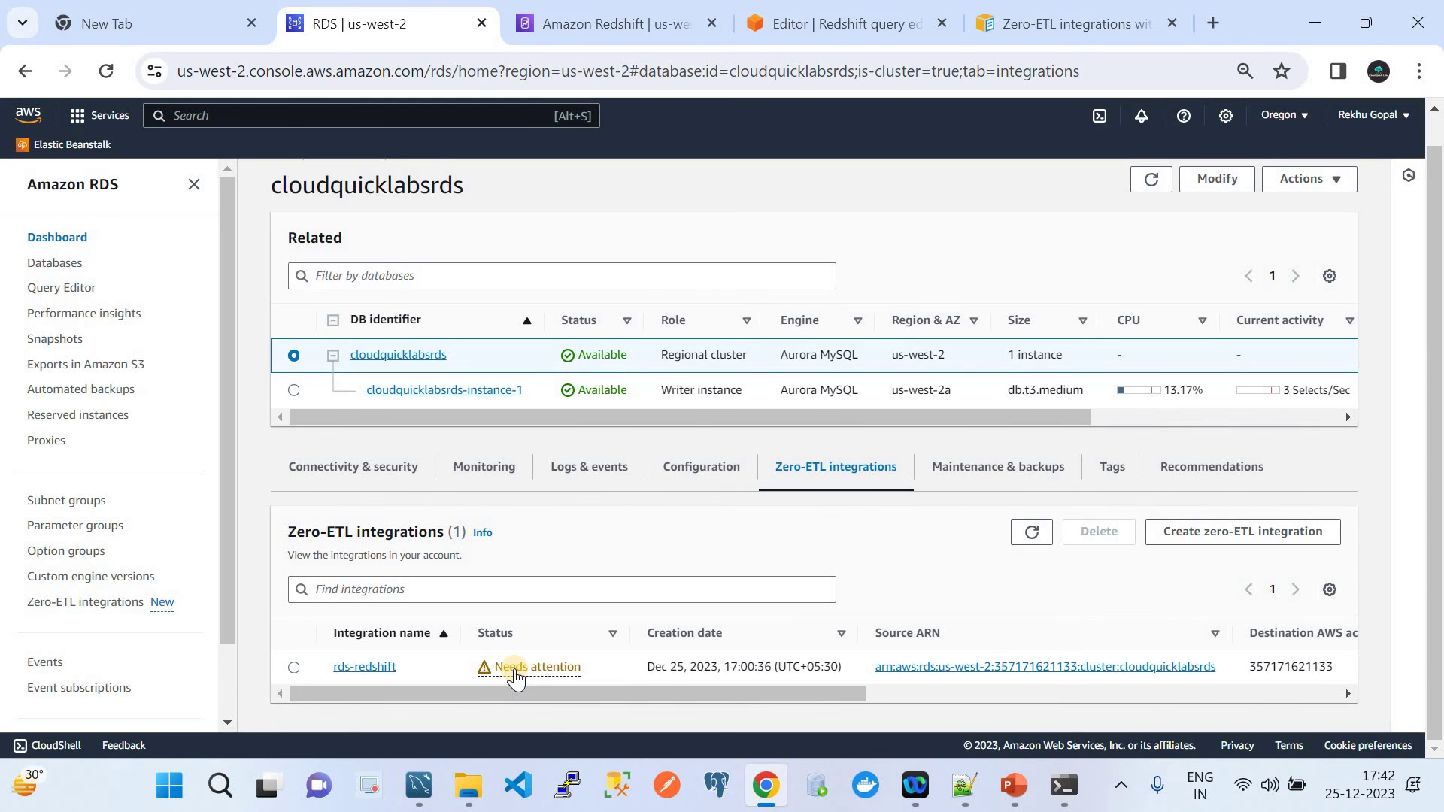
pyautogui.click(609, 23)
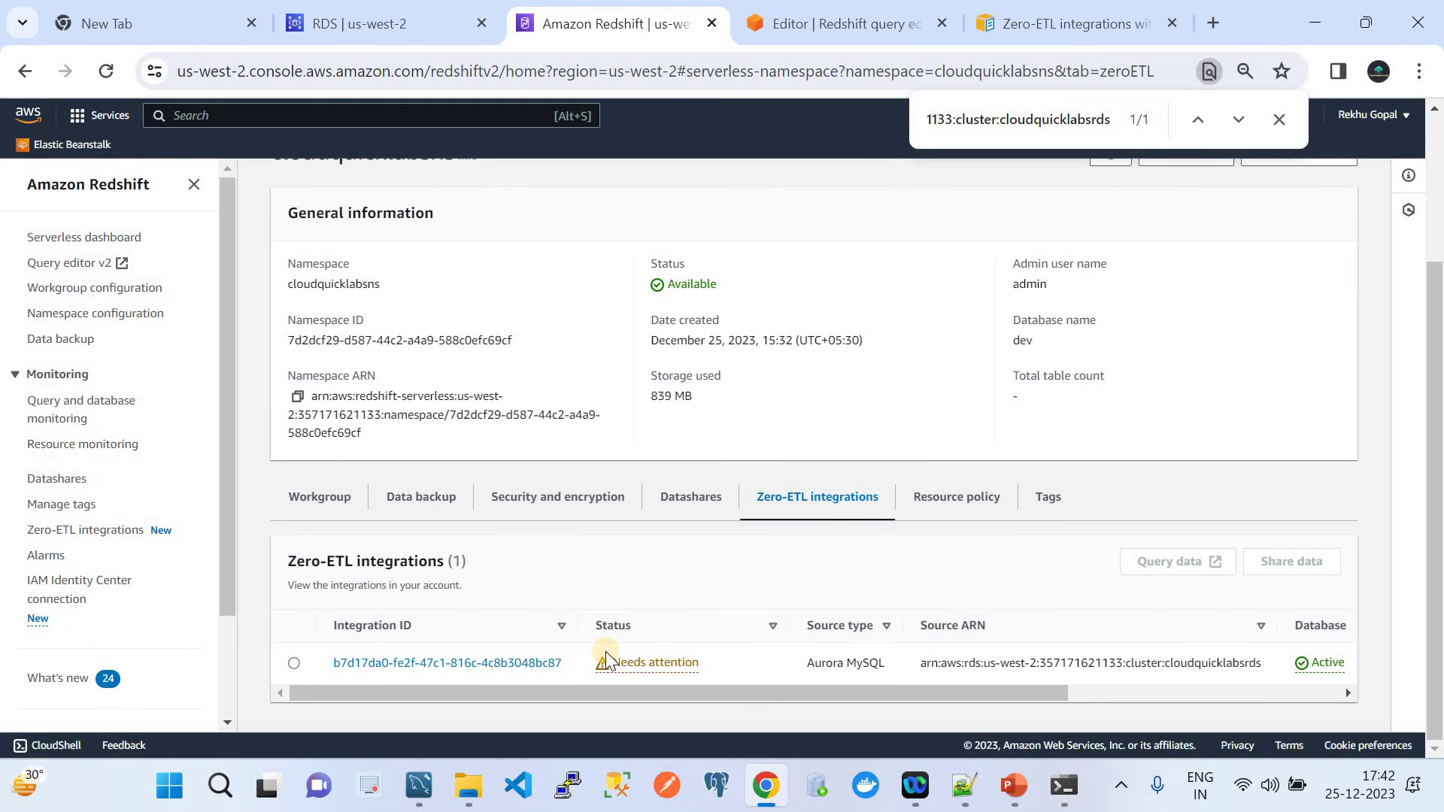
# Step: Open the integration's details in Redshift, dismiss the error banner and page search, and review its settings and metrics
pyautogui.click(465, 664)
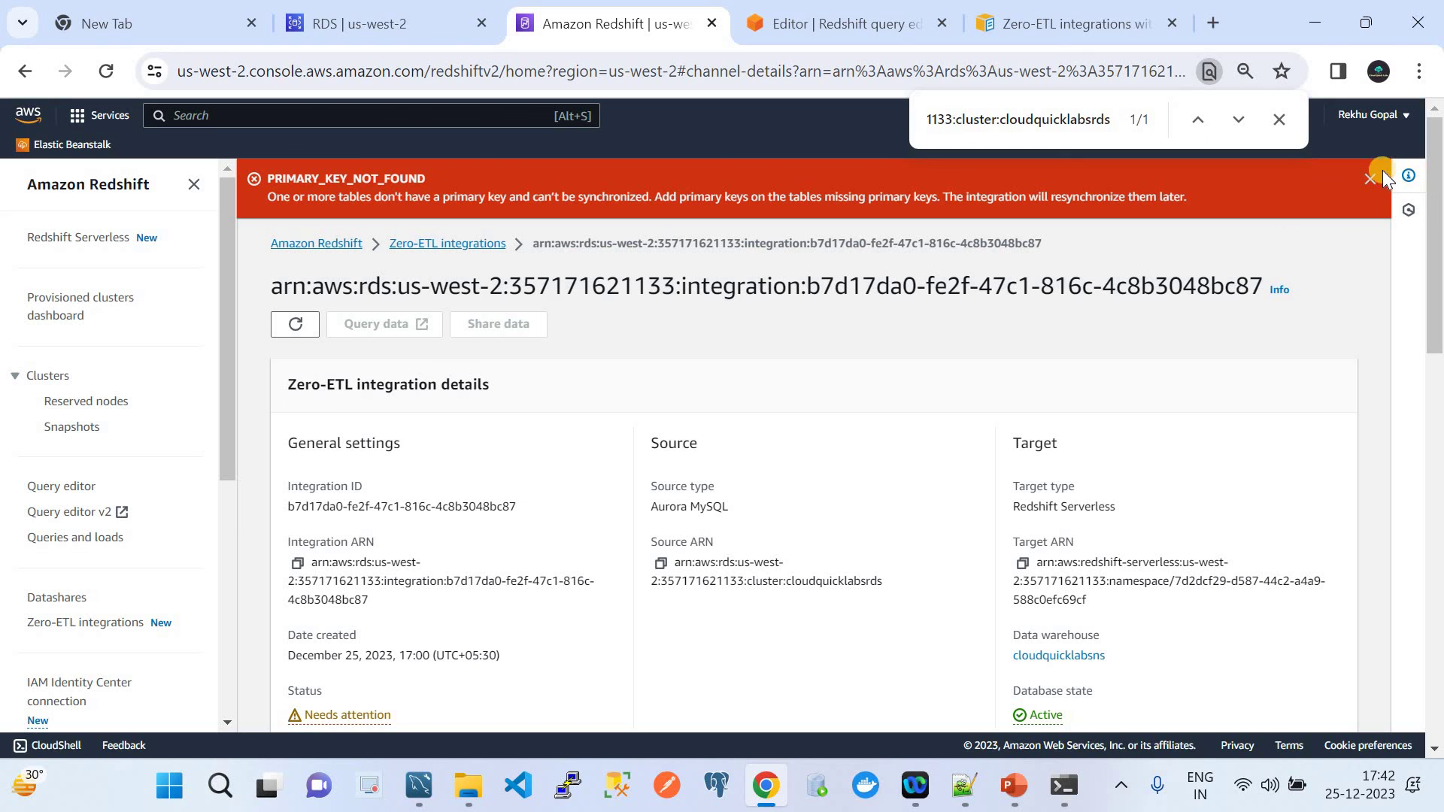
pyautogui.click(1370, 179)
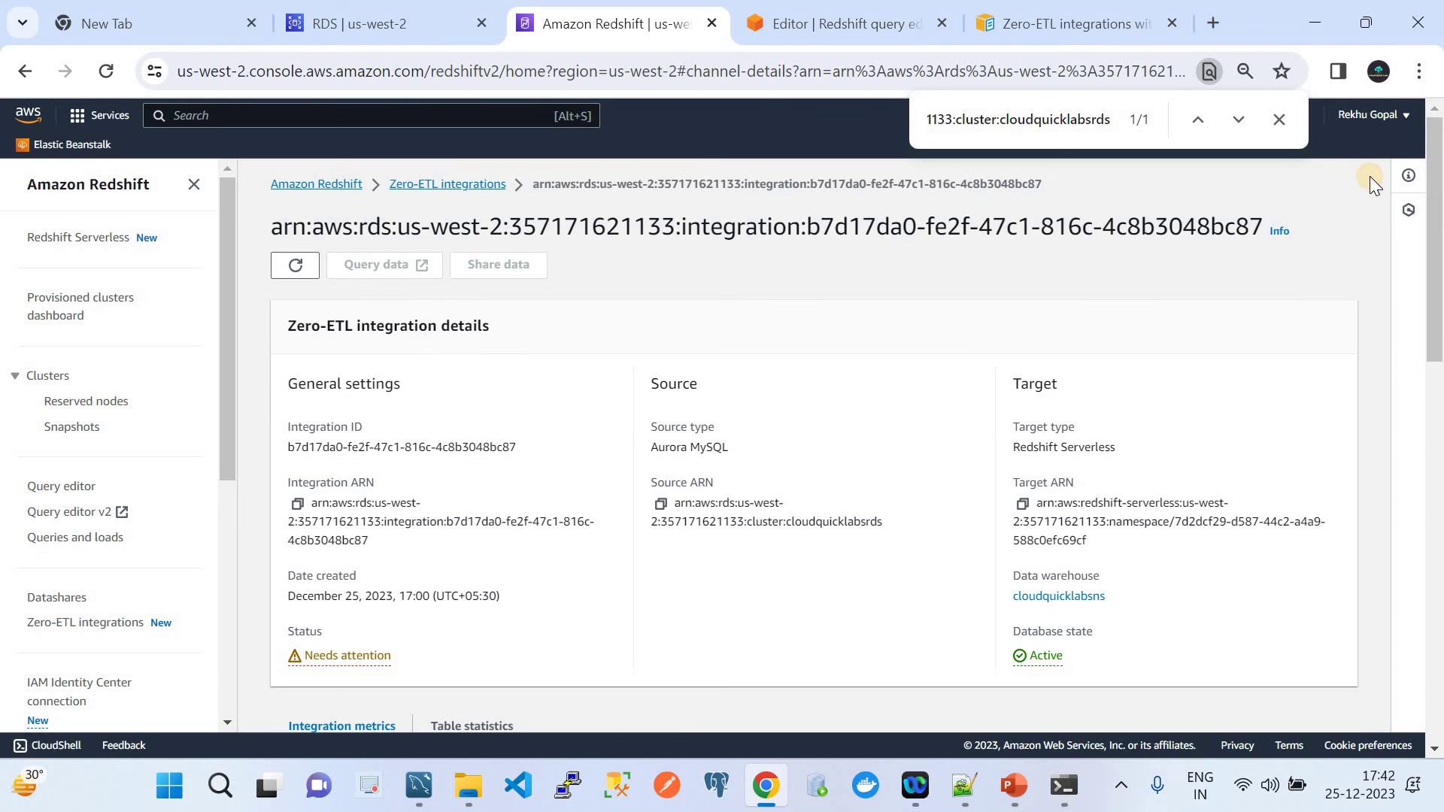
pyautogui.click(1278, 119)
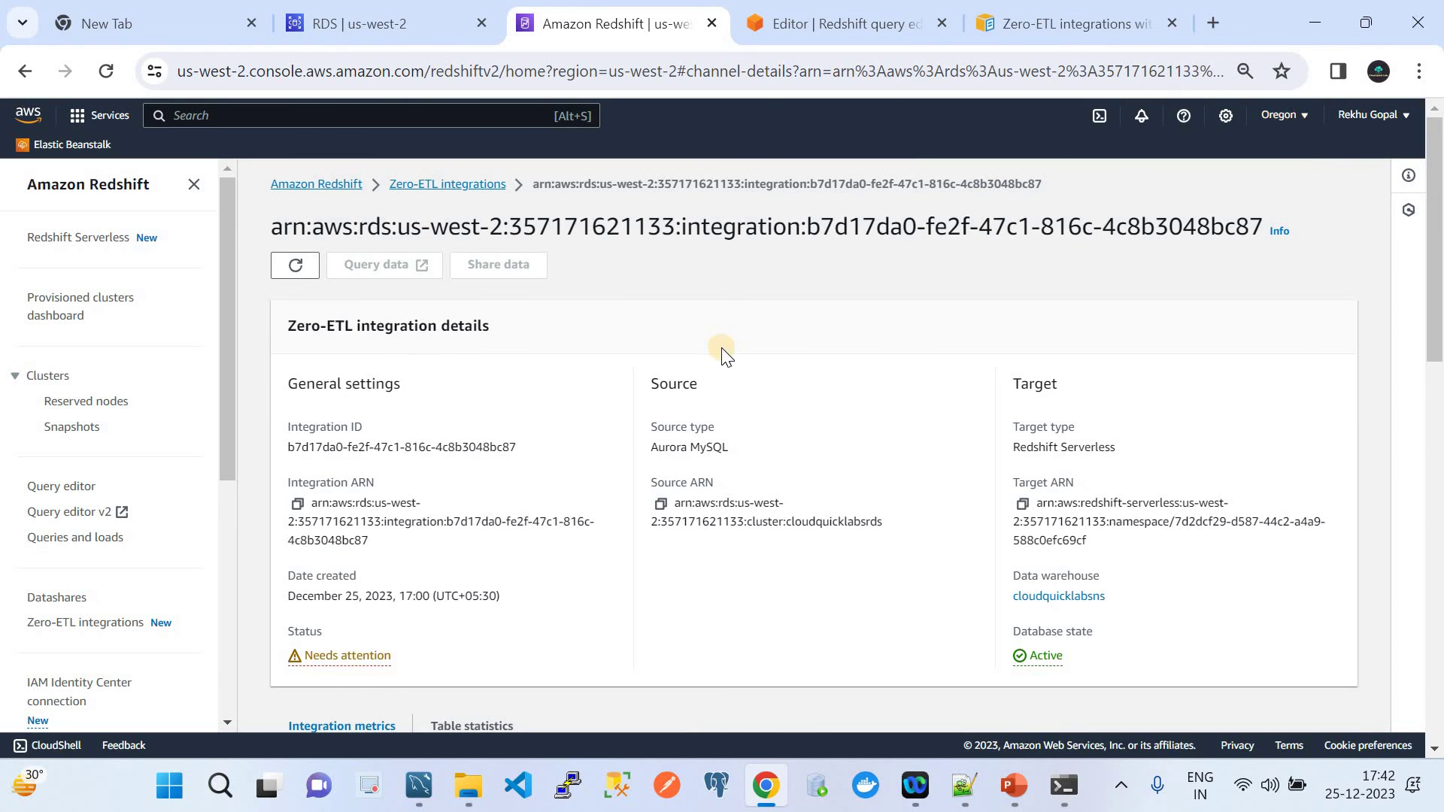
pyautogui.scroll(-2, 716, 354)
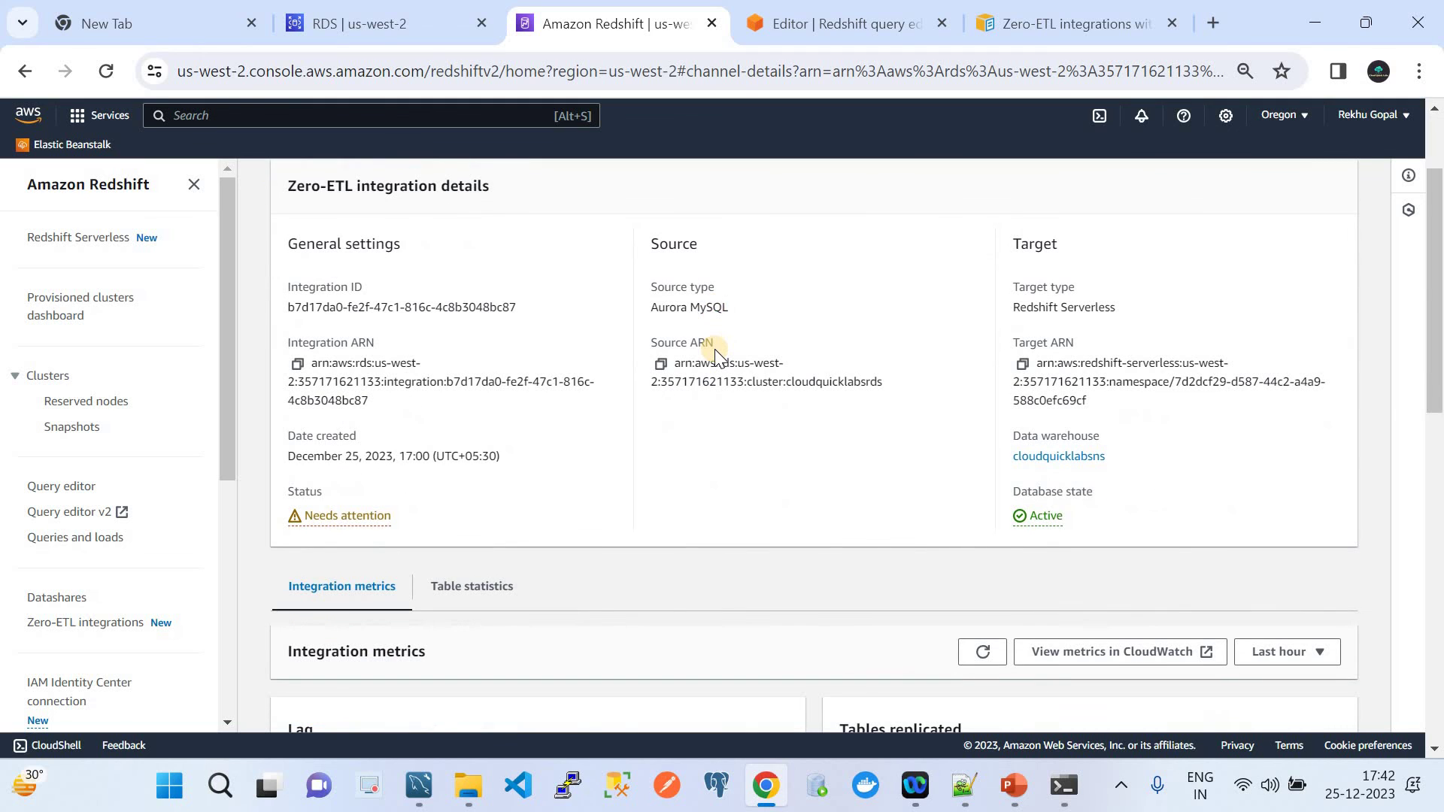
pyautogui.scroll(-4, 715, 353)
pyautogui.scroll(7, 715, 353)
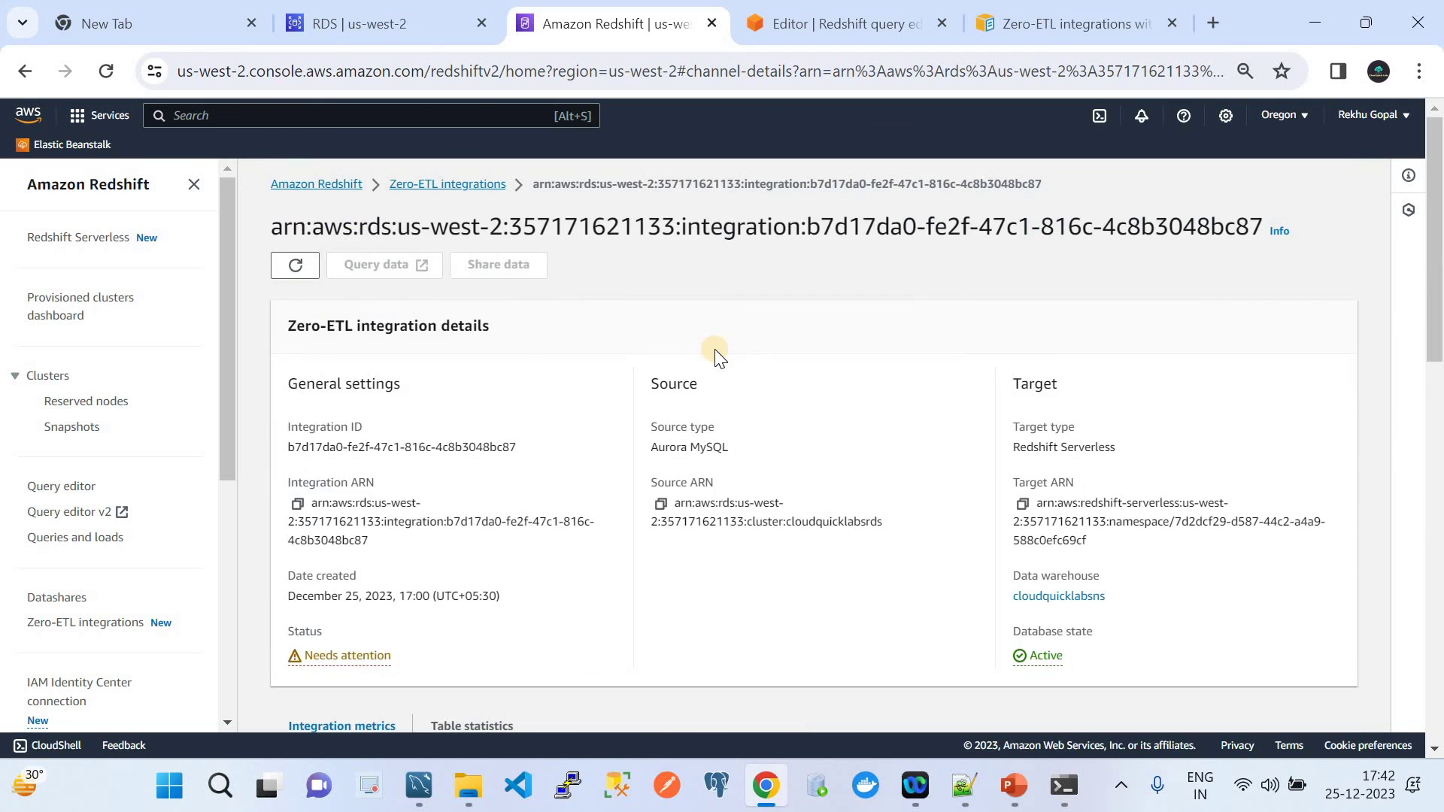
# Step: Switch to Redshift query editor v2, dismiss the generative SQL notice, refresh the resources and expand the cloudquicklabswg workgroup
pyautogui.click(378, 265)
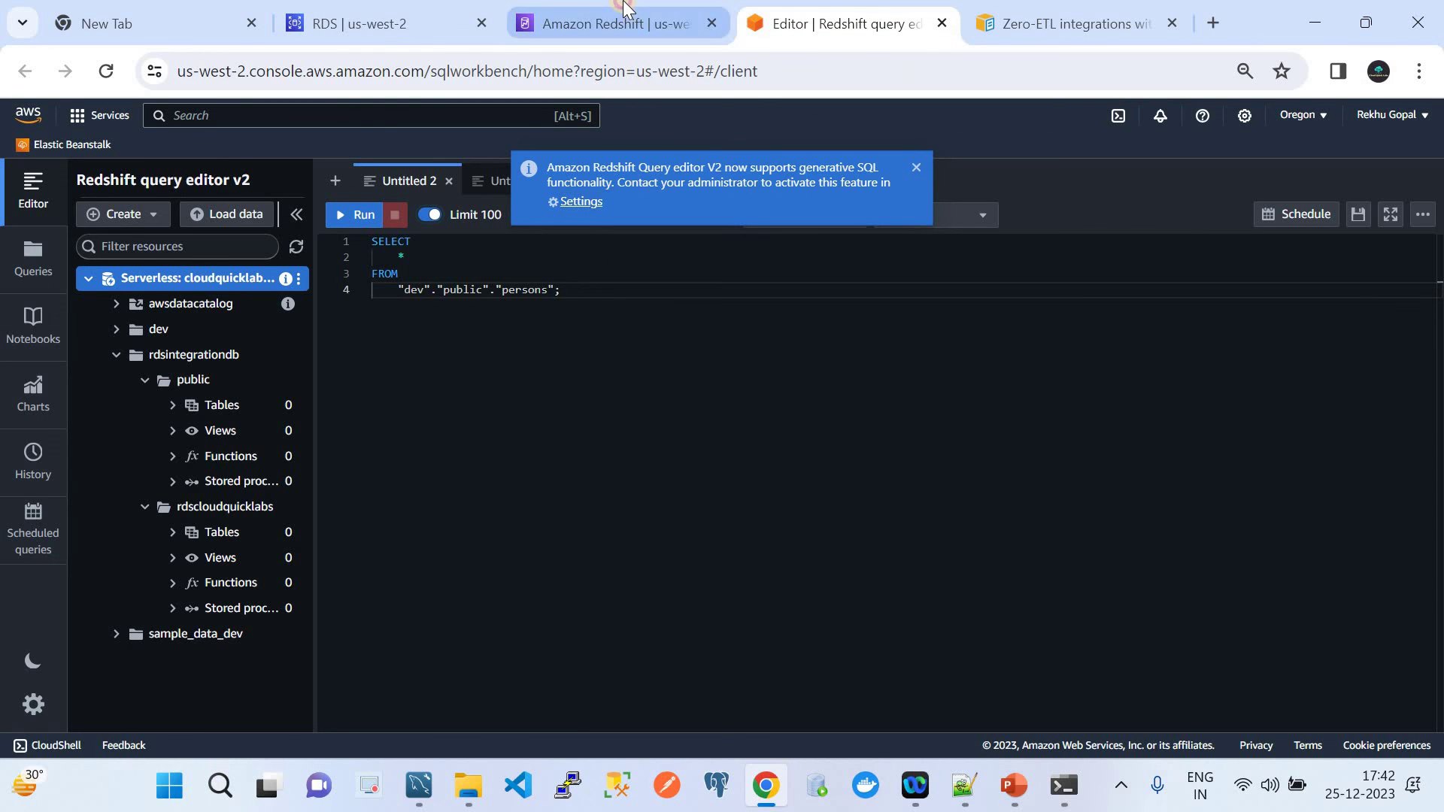
pyautogui.click(594, 23)
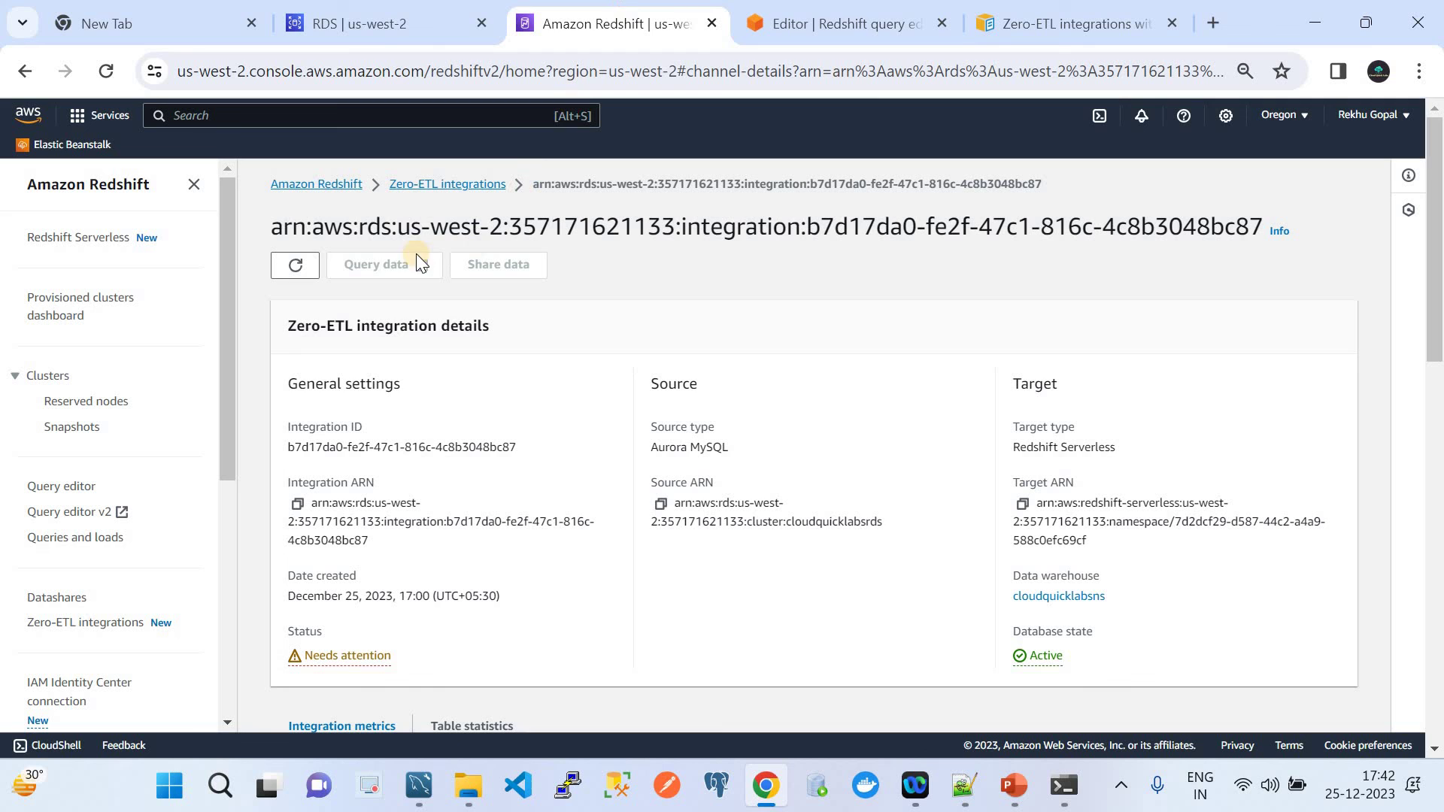
pyautogui.click(830, 7)
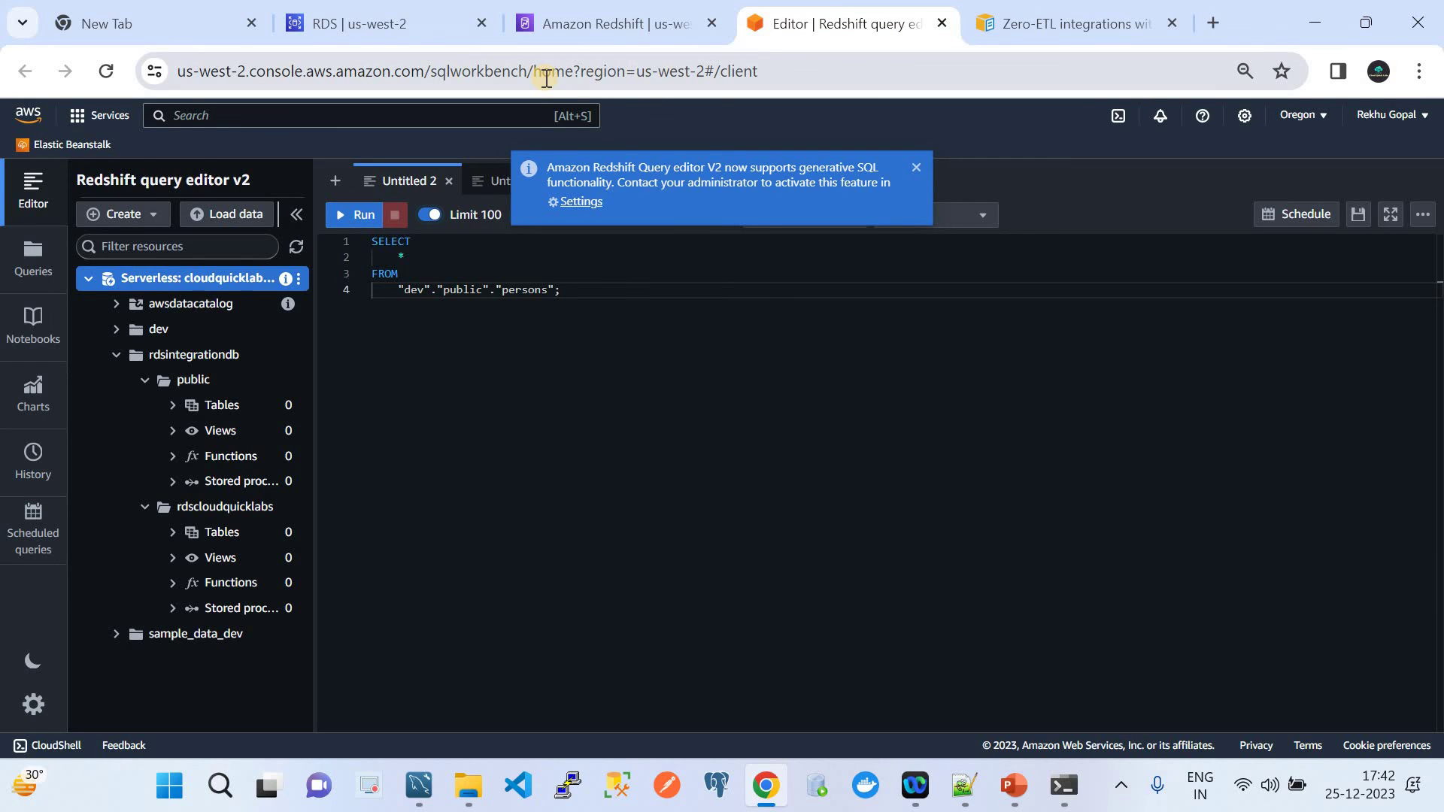
pyautogui.click(916, 167)
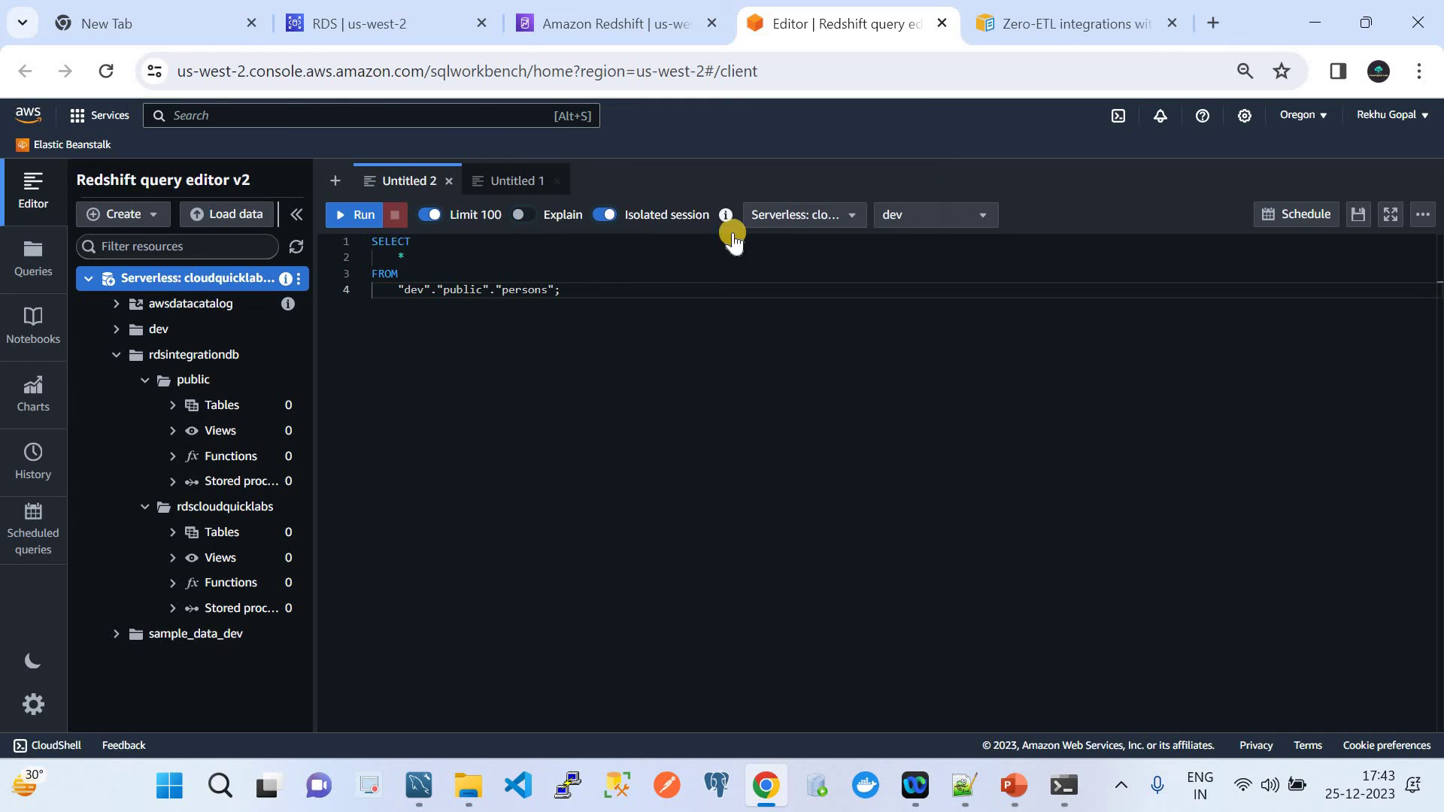
pyautogui.click(296, 248)
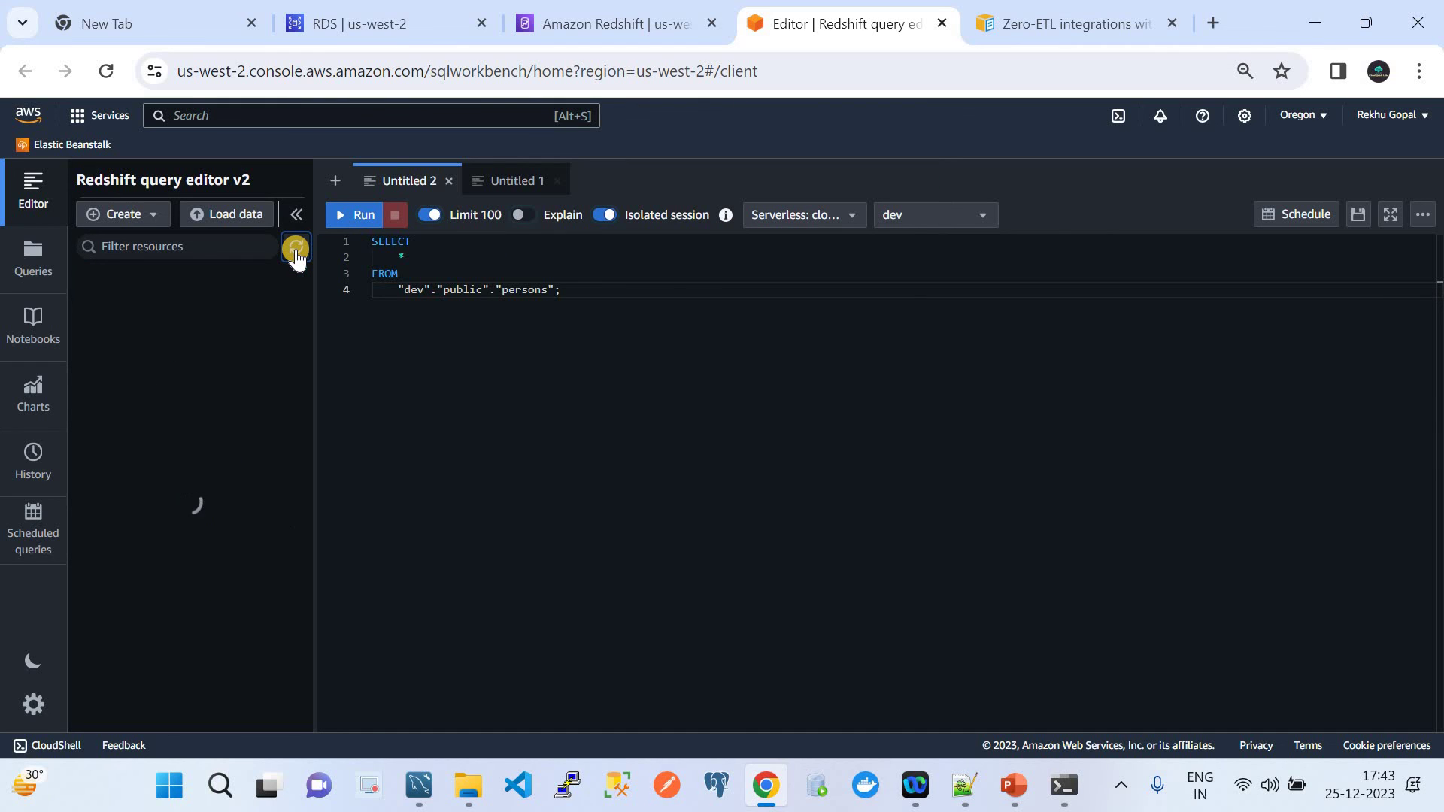
pyautogui.click(579, 23)
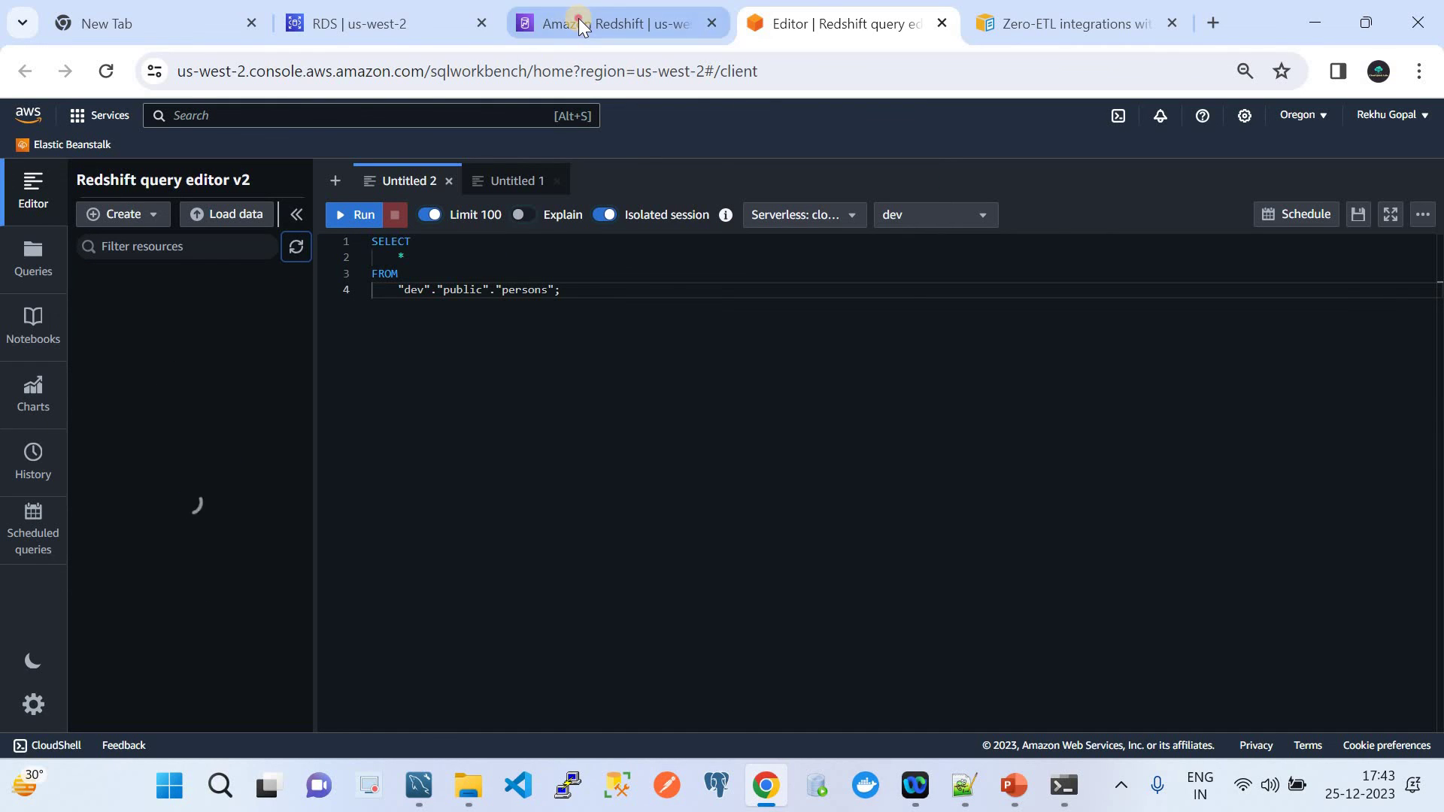
pyautogui.click(836, 23)
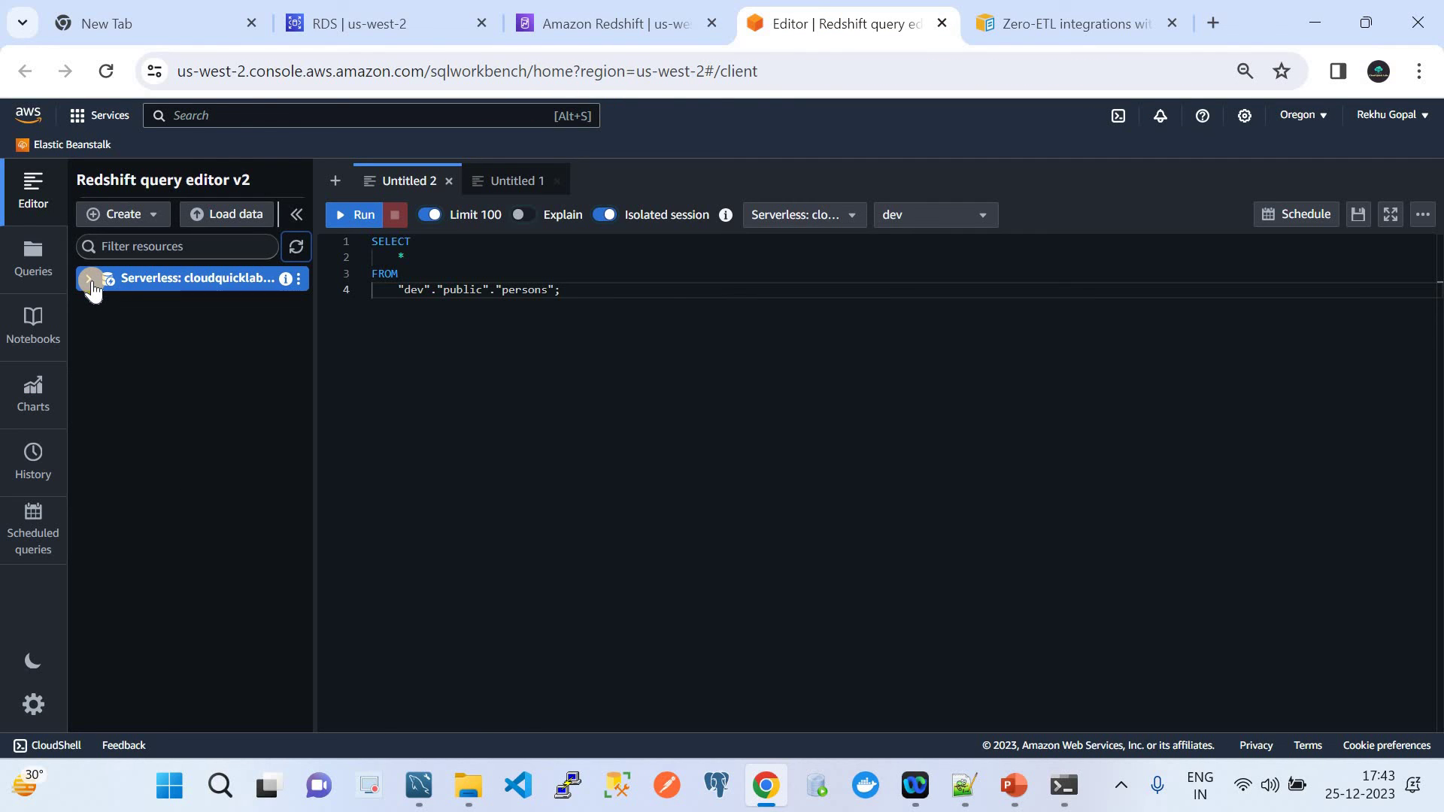
pyautogui.click(90, 281)
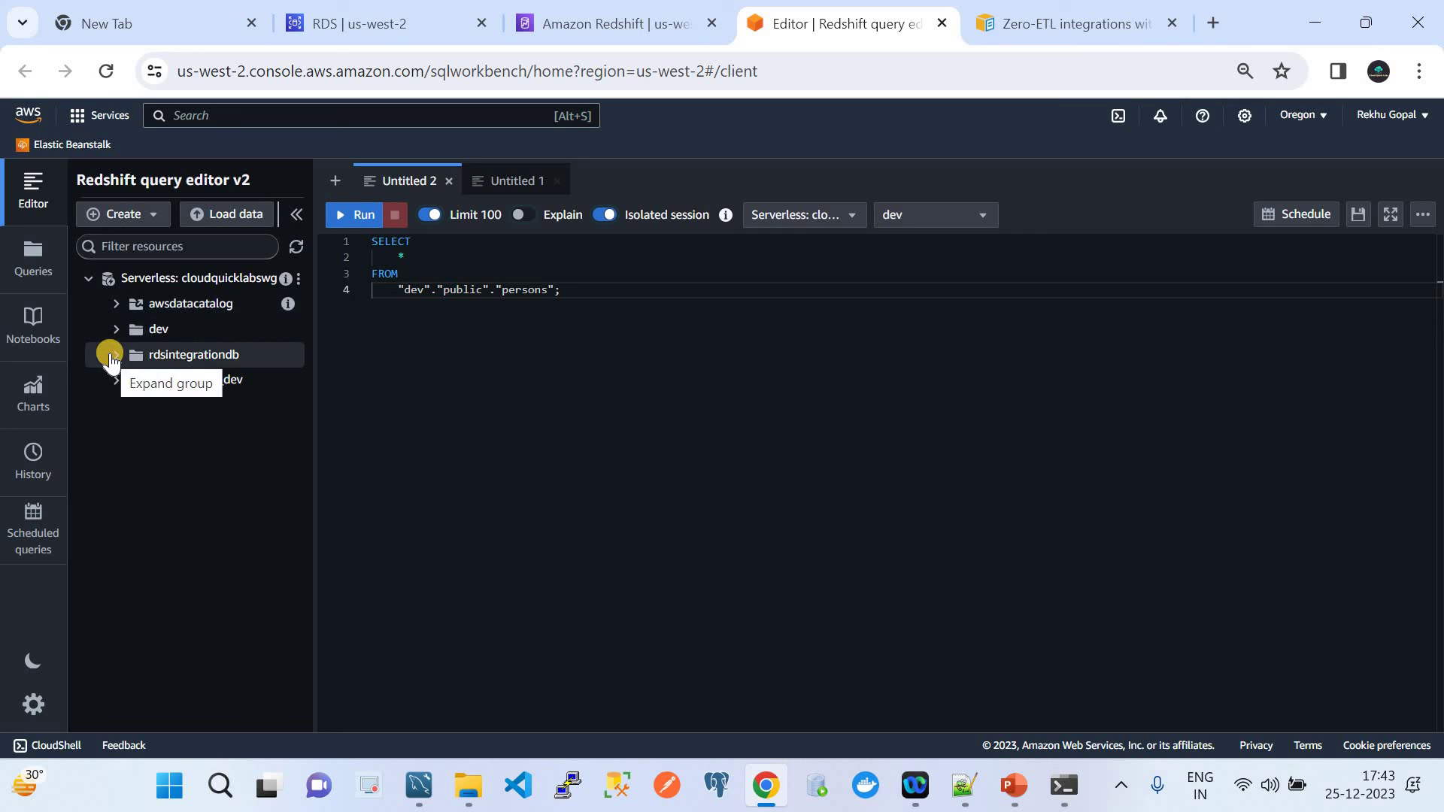
# Step: Return to Redshift's zero-ETL integrations list, compare it with the cluster's list in RDS, and check the integration's database status details
pyautogui.click(677, 15)
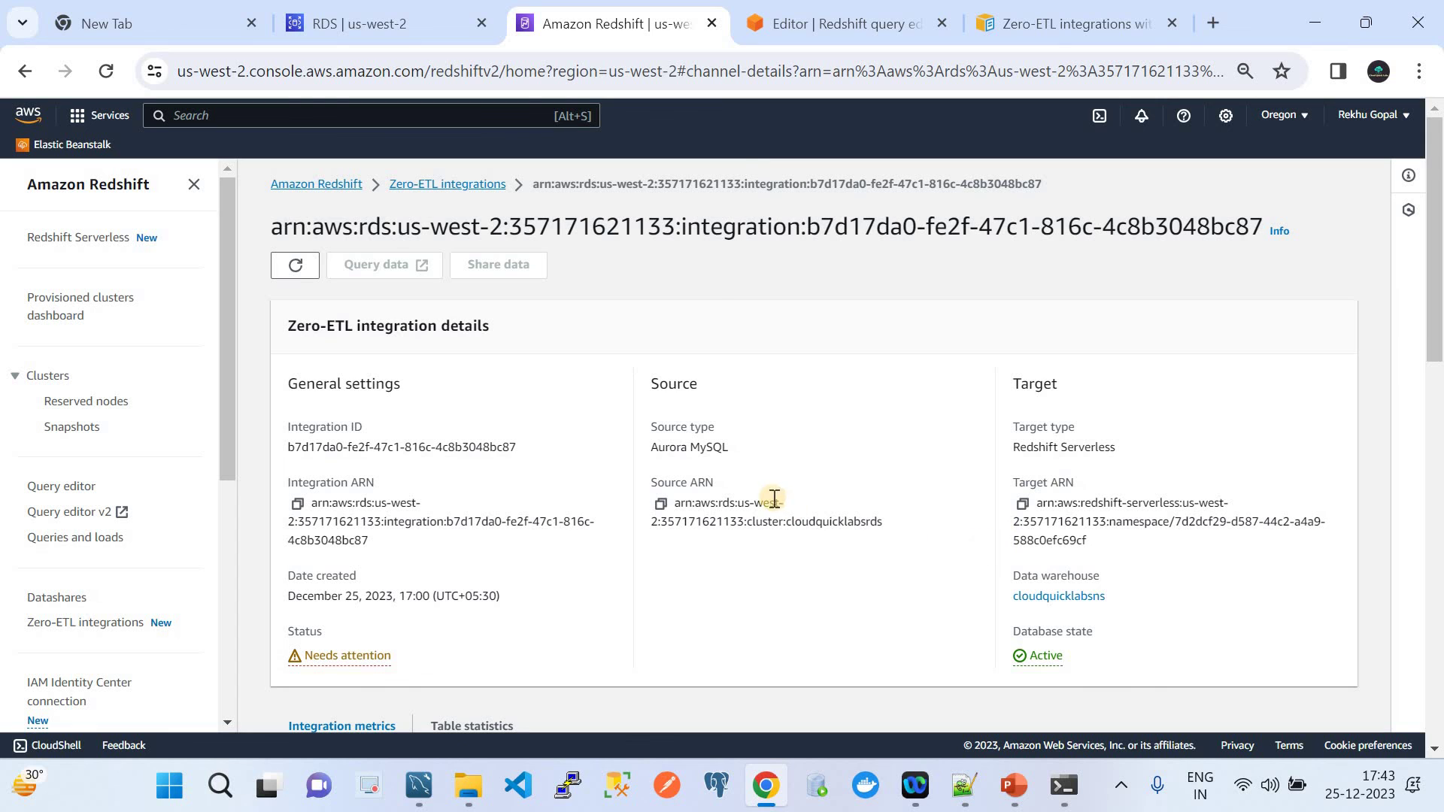
pyautogui.click(414, 185)
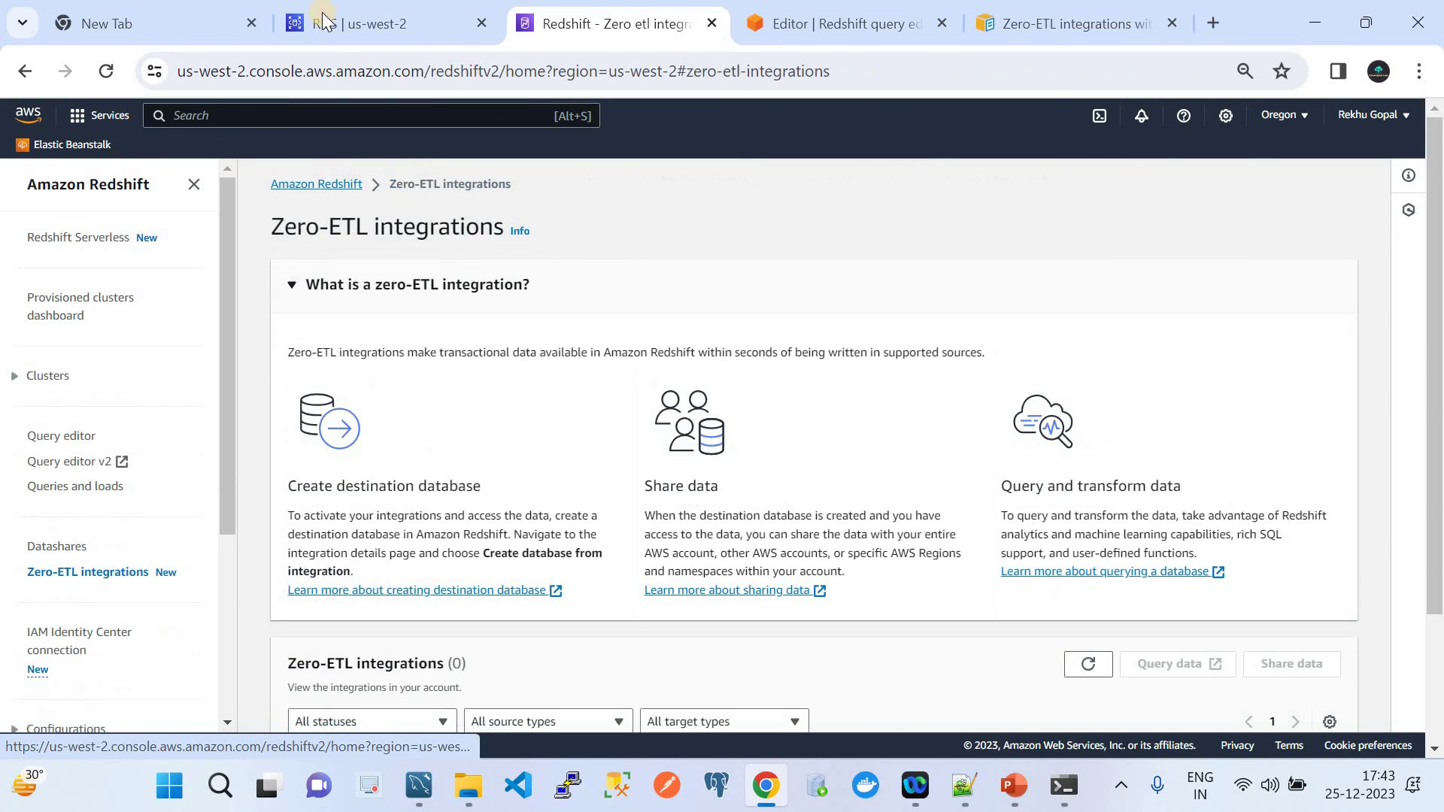
pyautogui.click(354, 23)
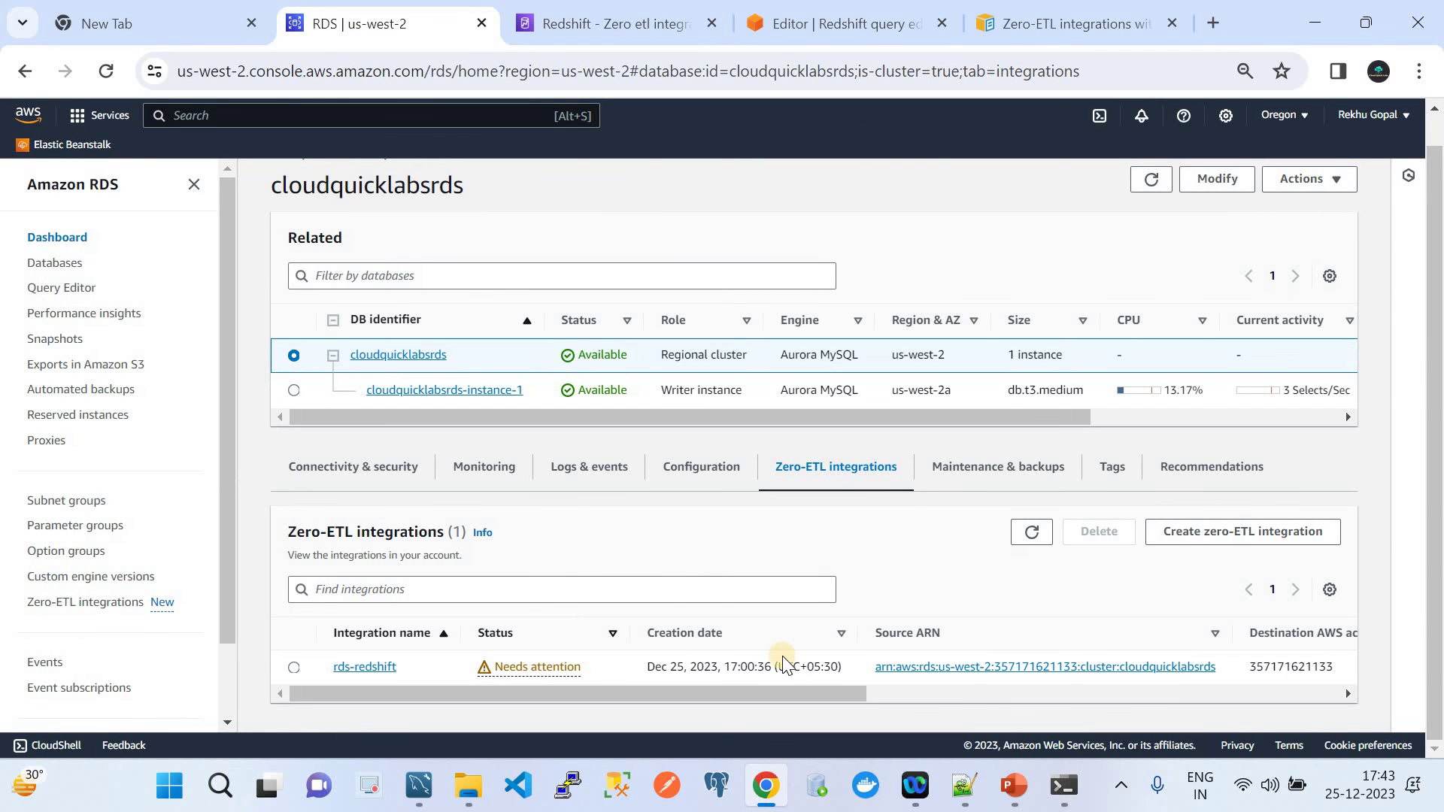
pyautogui.click(617, 23)
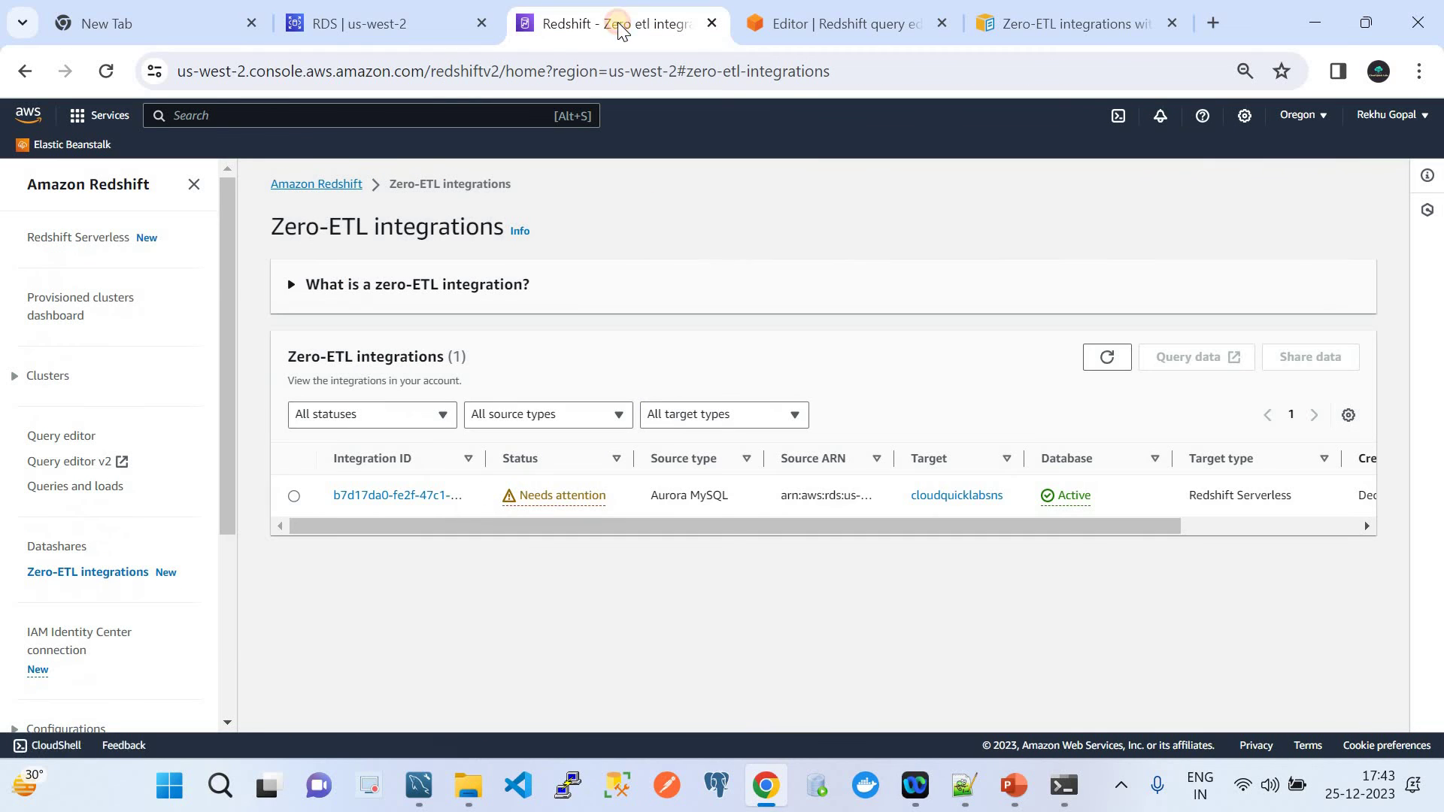
pyautogui.click(1059, 502)
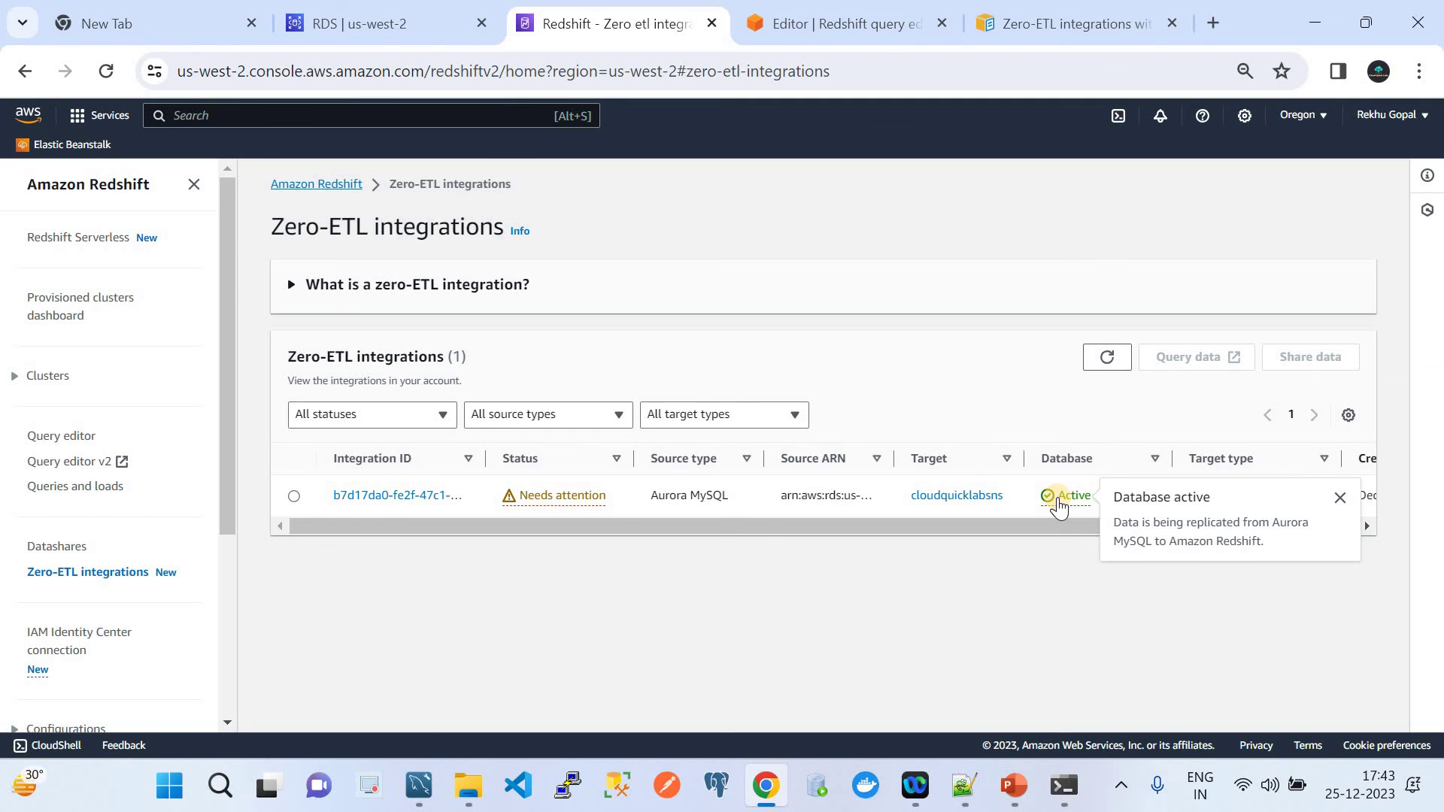
# Step: Switch to query editor v2, expand the rdsintegrationdb database and compare its rdscloudquicklabs schema with the source schema in MySQL Workbench
pyautogui.click(835, 23)
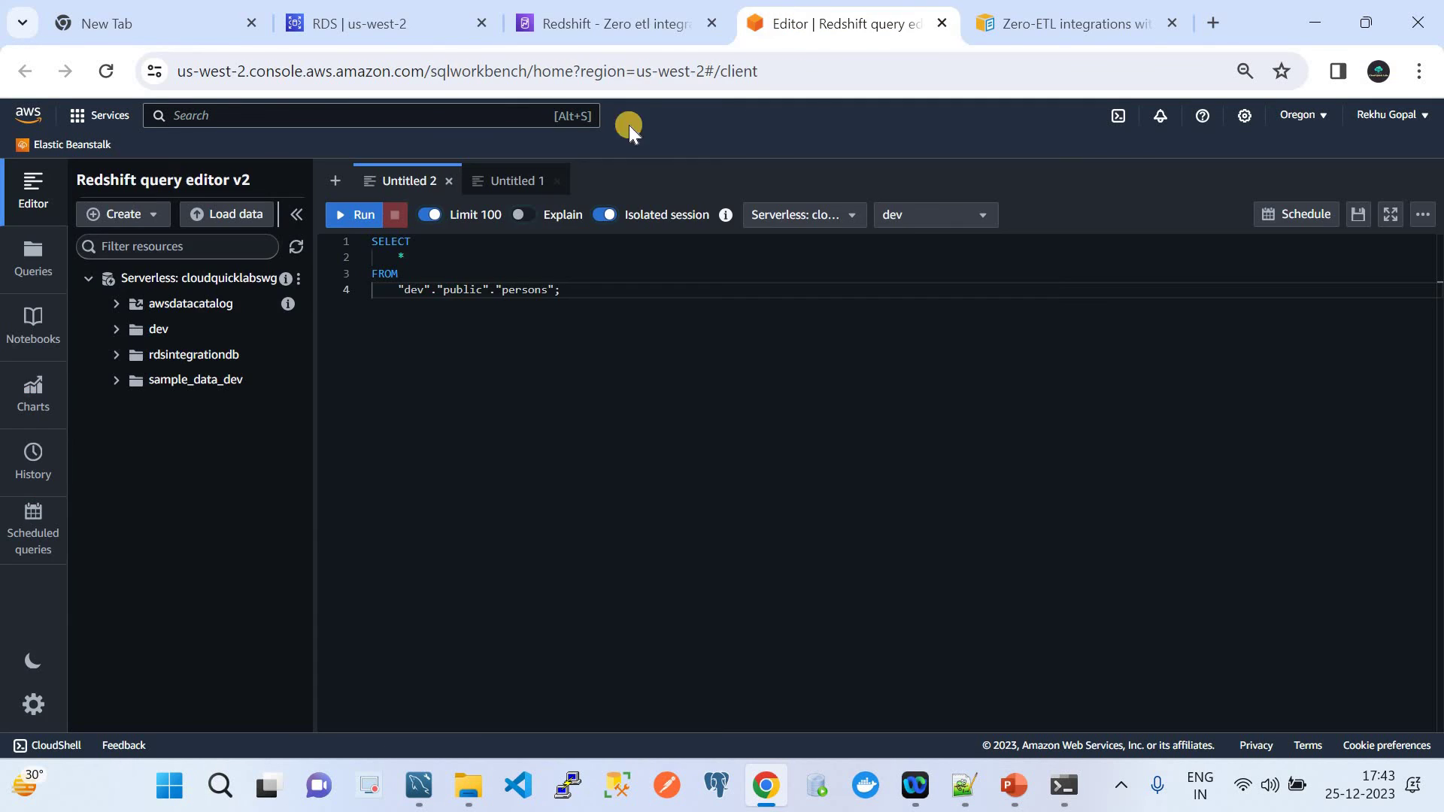
pyautogui.click(119, 356)
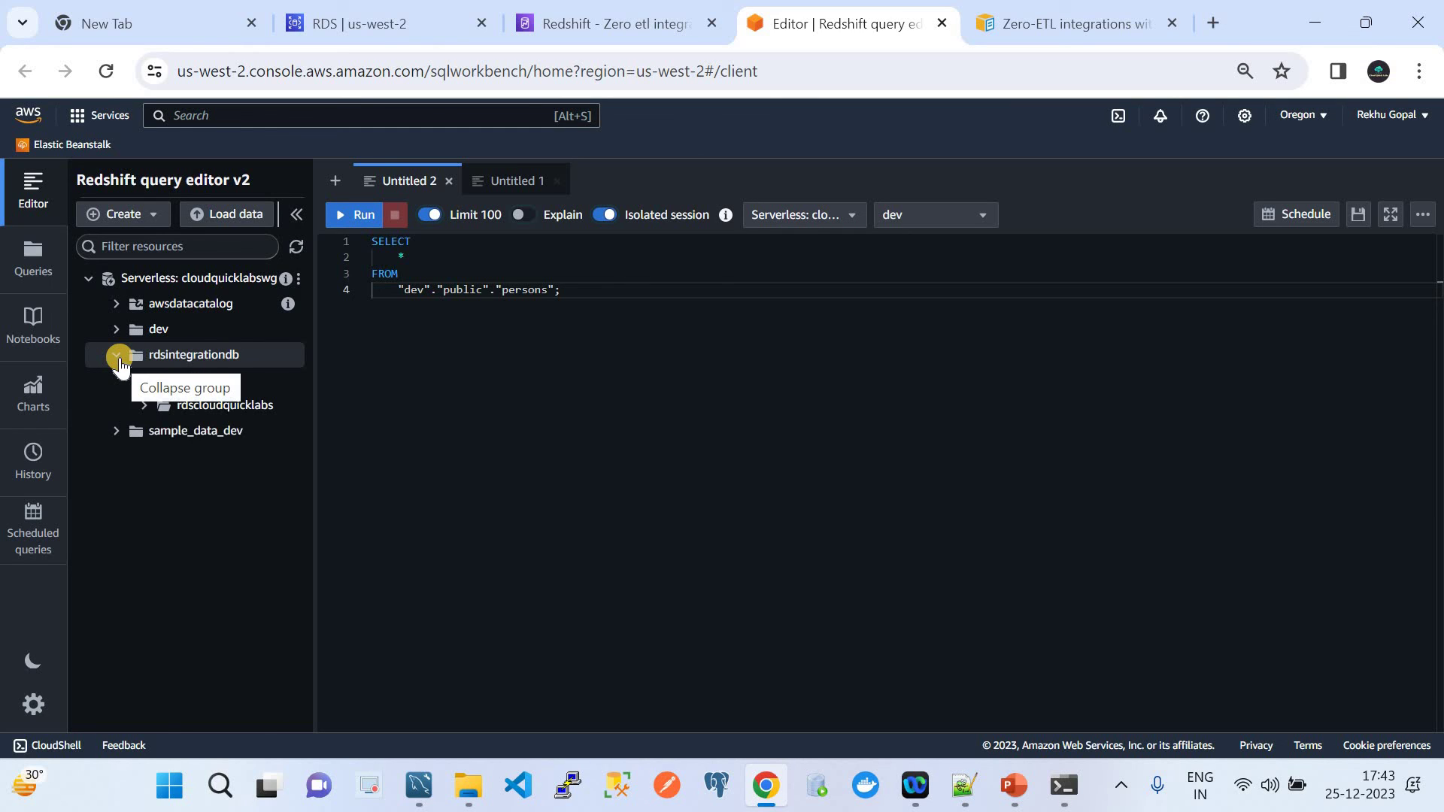
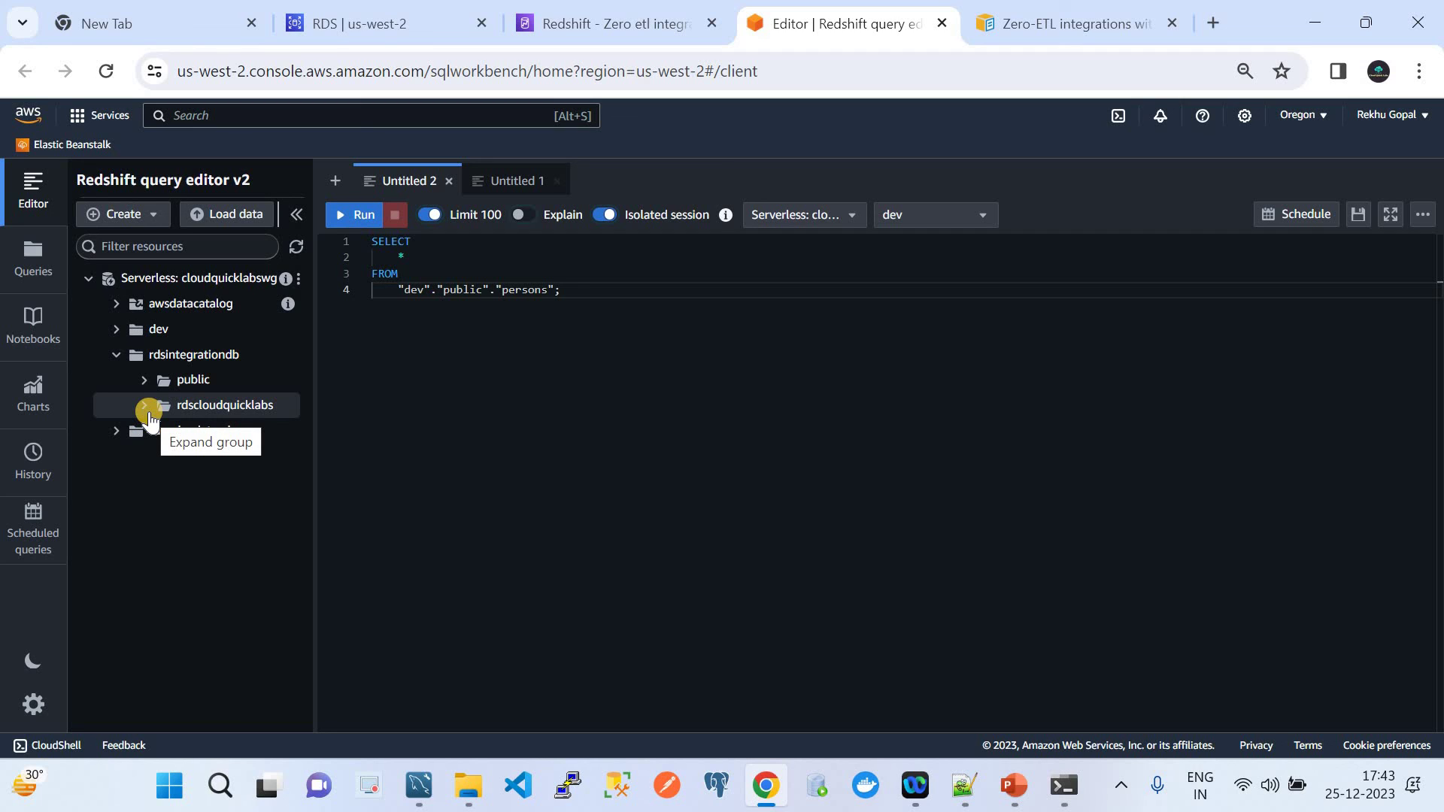
pyautogui.click(422, 793)
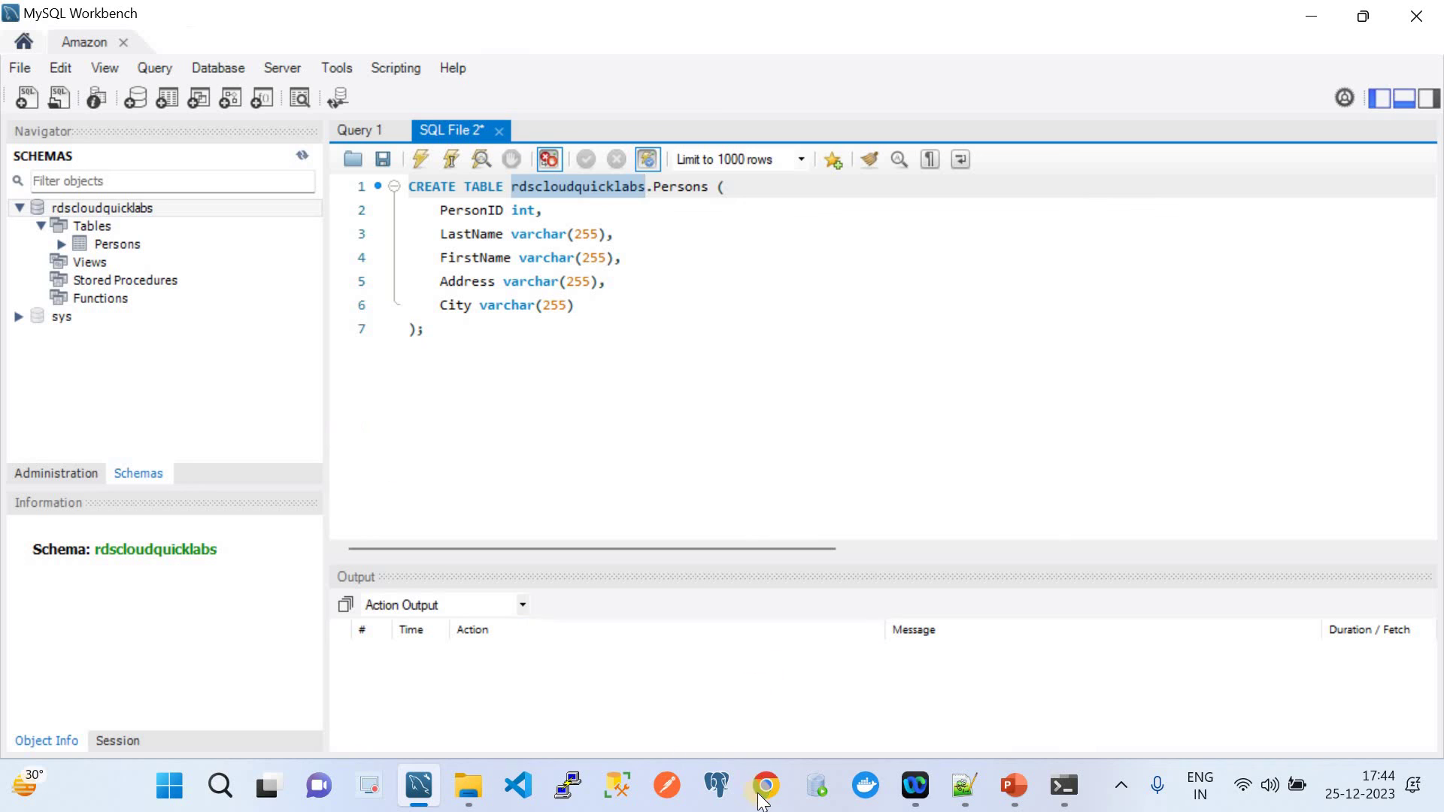
pyautogui.hotkey('alt', 'Tab')
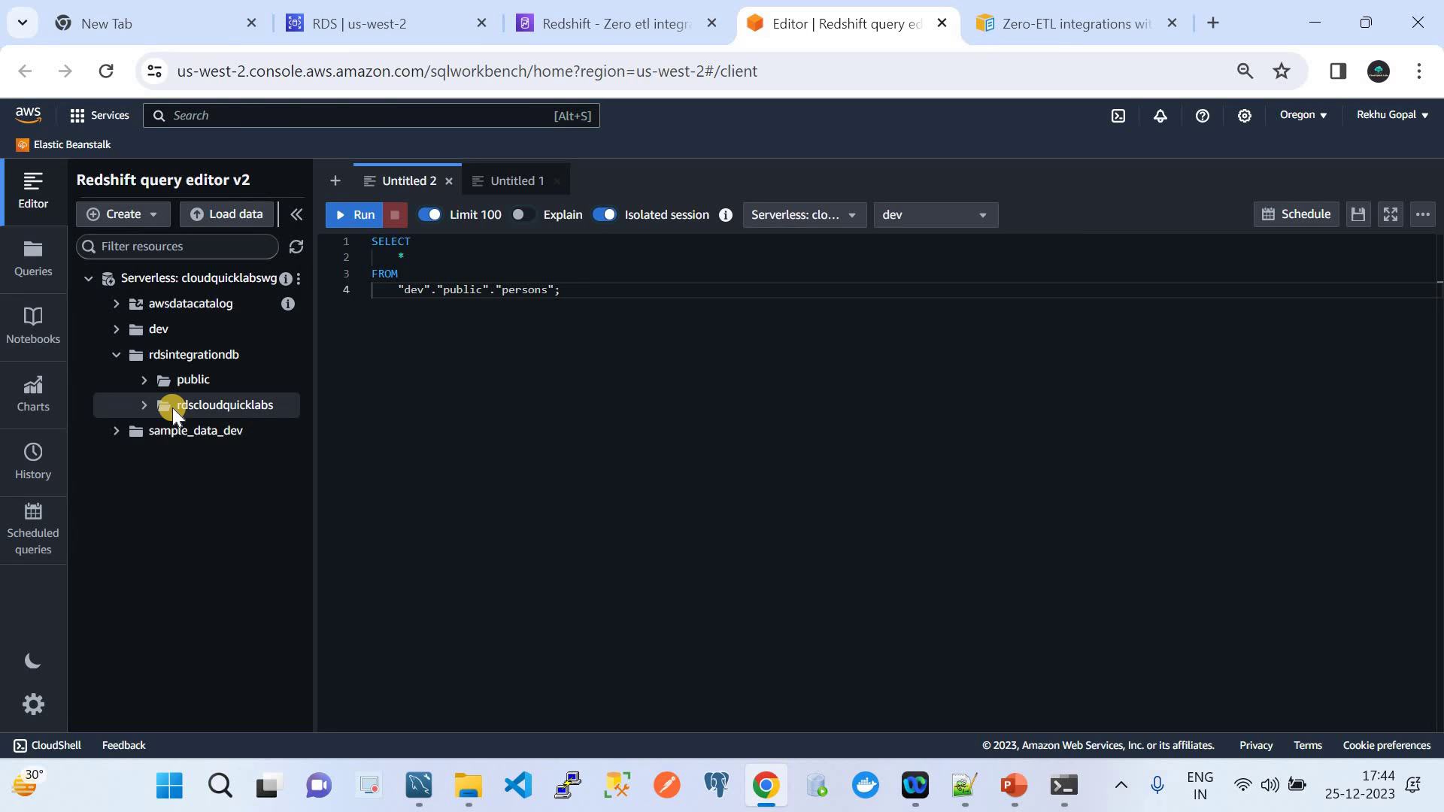
# Step: Compare the integration's status in Redshift and RDS with the rdsintegrationdb database in query editor v2, returning to Redshift's integrations list
pyautogui.click(560, 21)
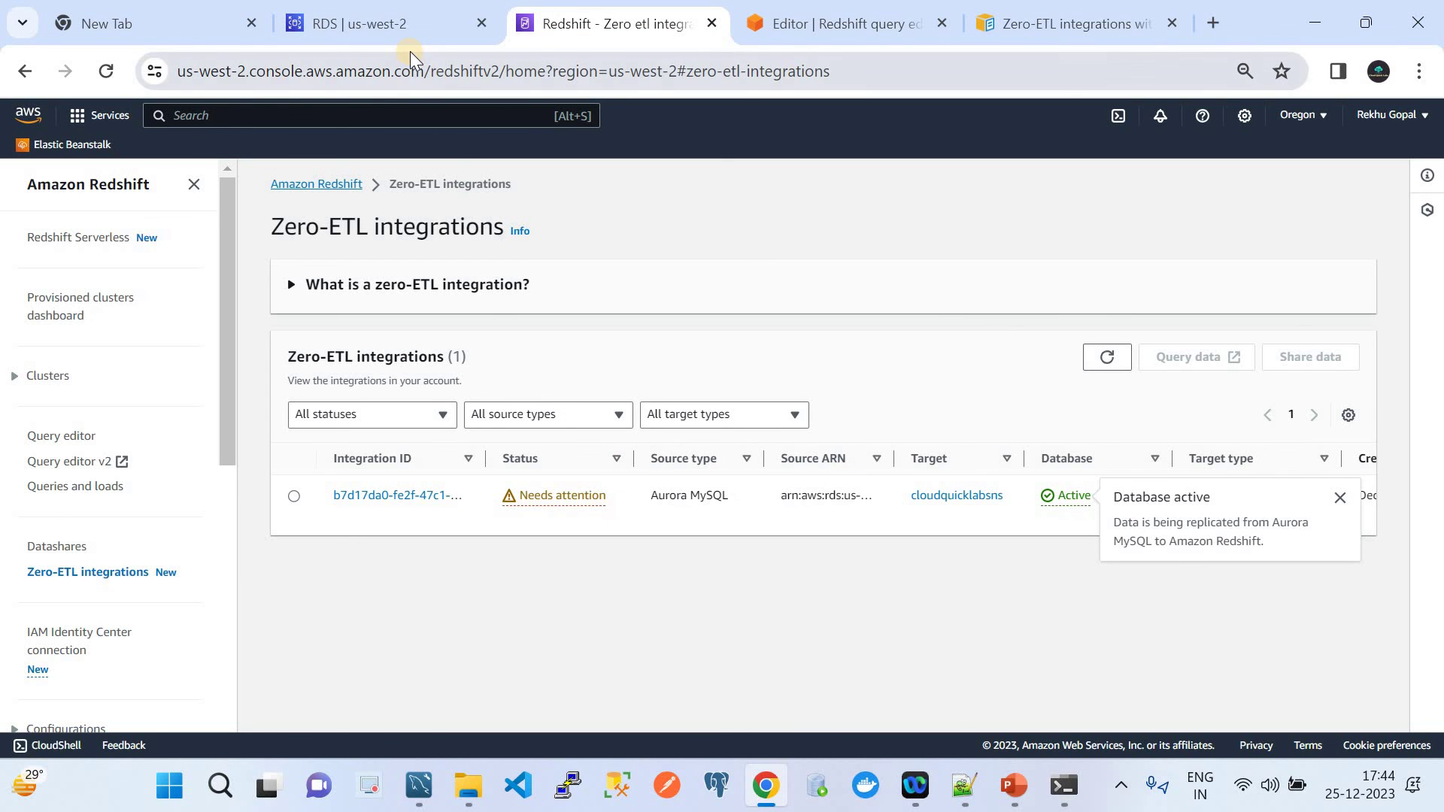
pyautogui.click(361, 15)
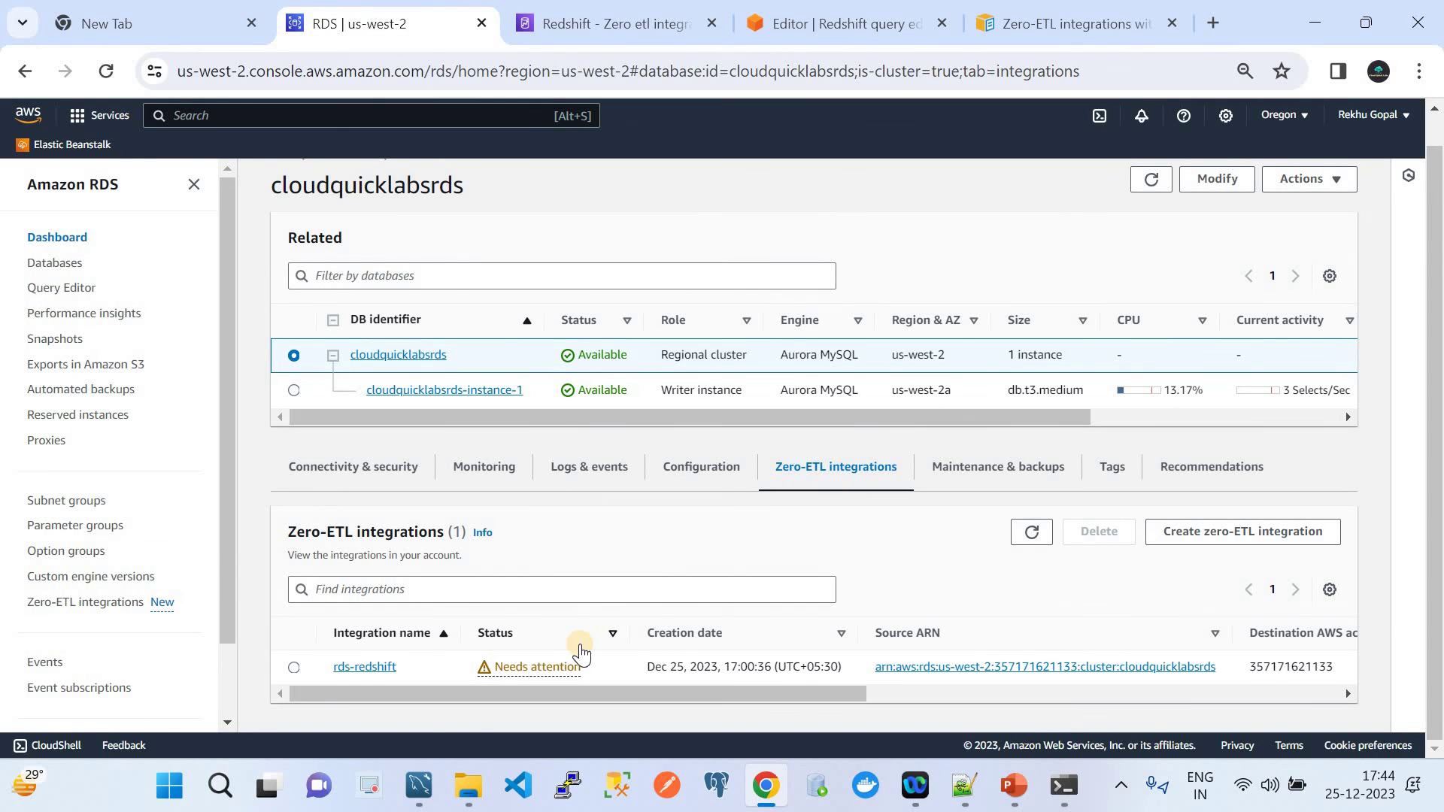
pyautogui.click(579, 23)
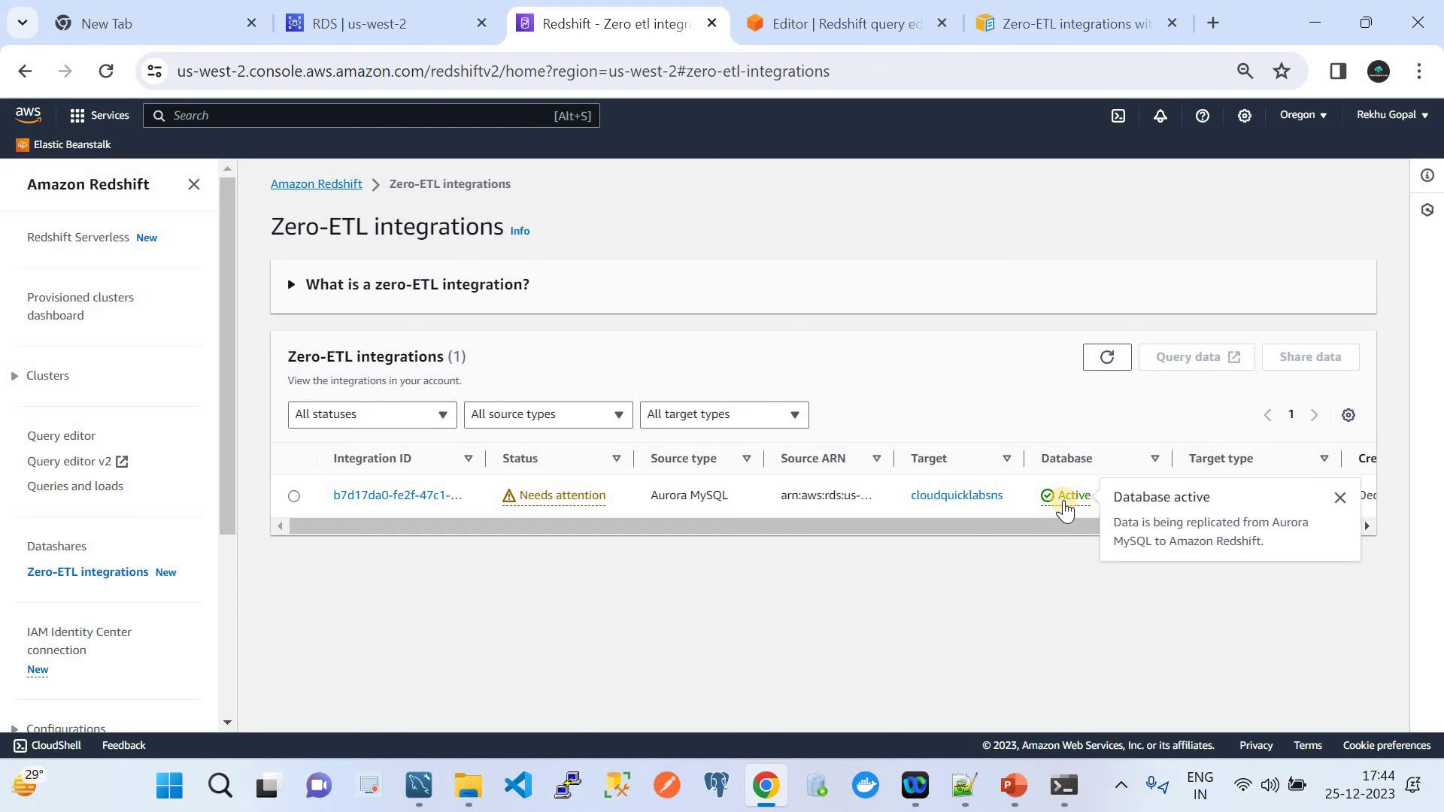
pyautogui.click(835, 23)
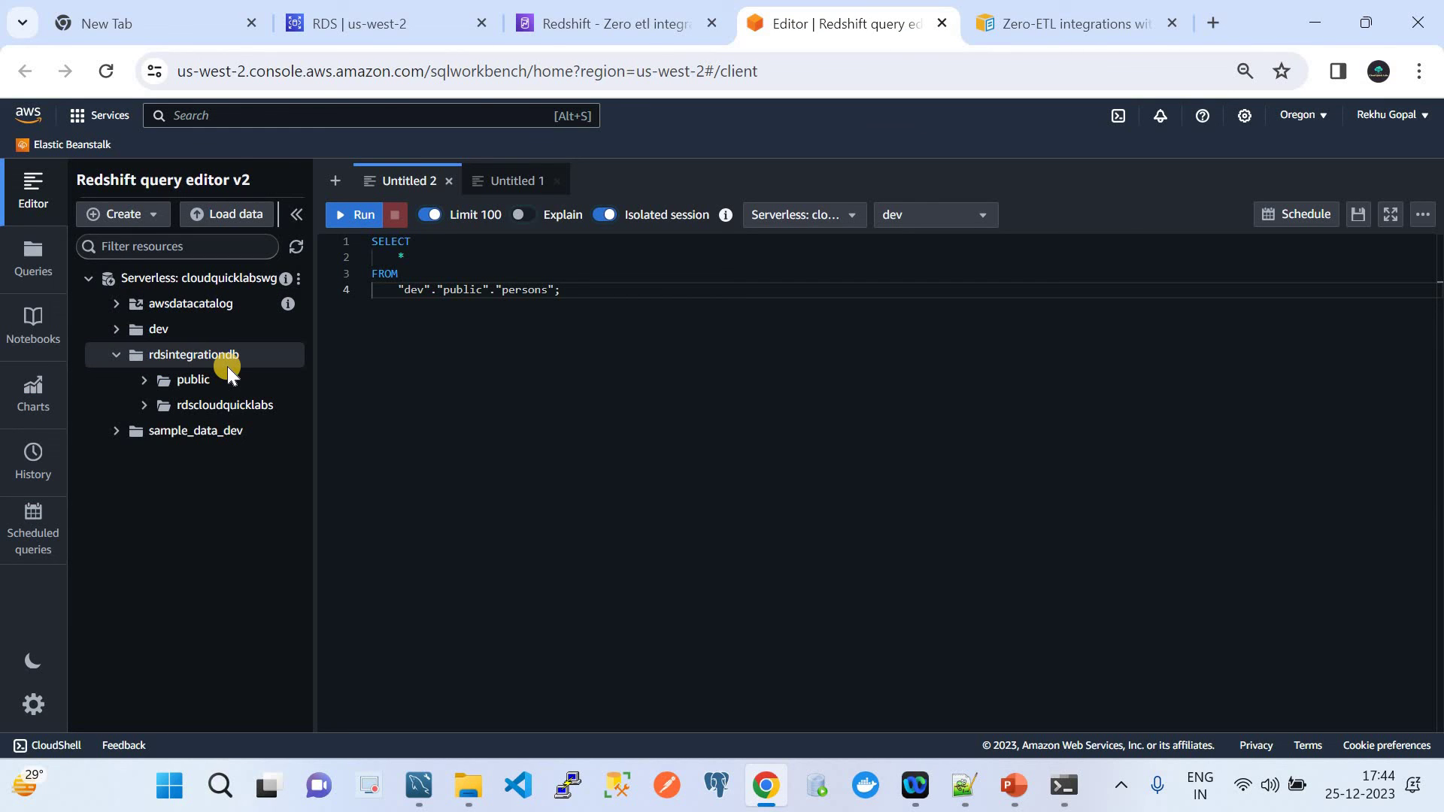
pyautogui.click(638, 21)
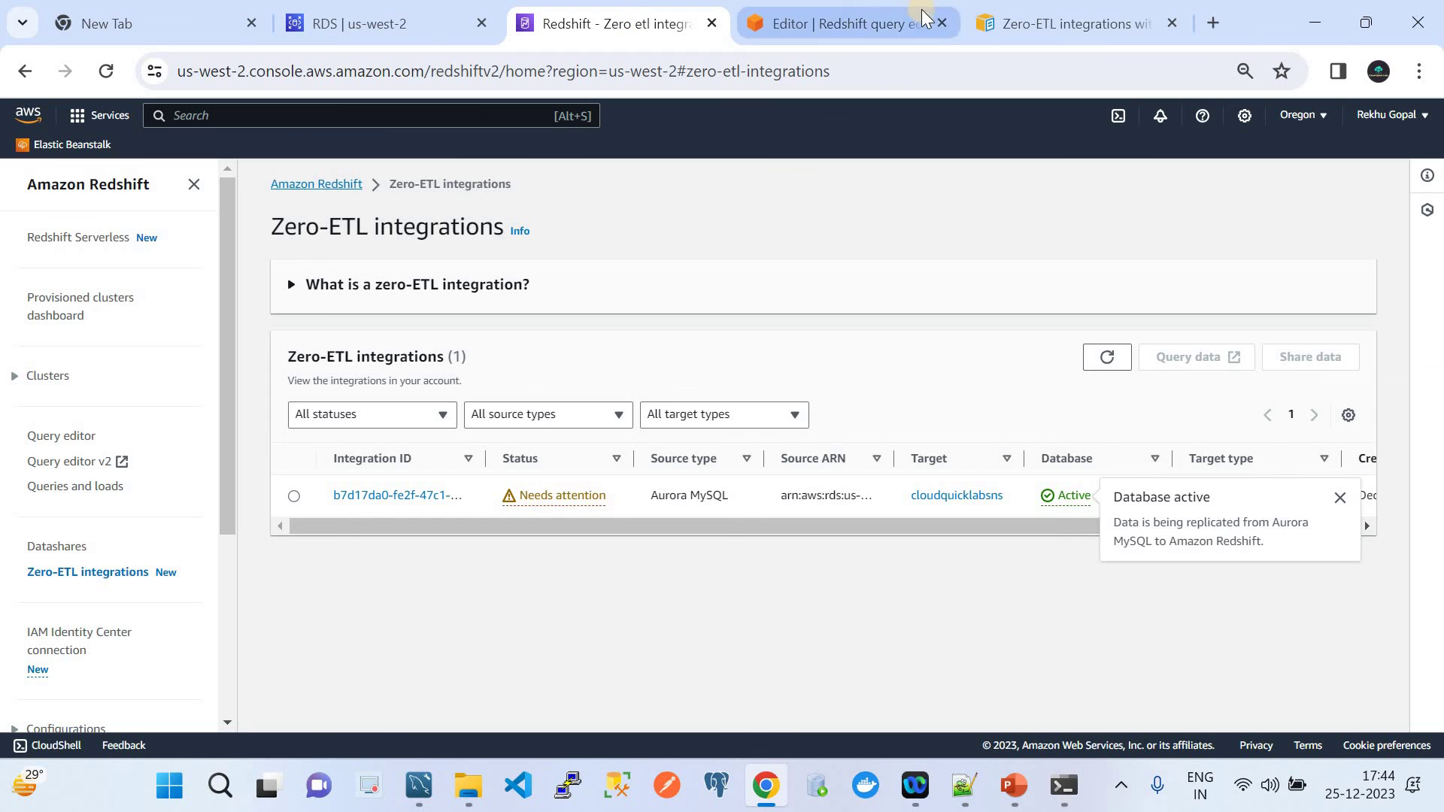
# Step: Close query editor v2, reopen it through the integration's query data option, and expand the cloudquicklabswg workgroup and rdsintegrationdb database
pyautogui.click(942, 23)
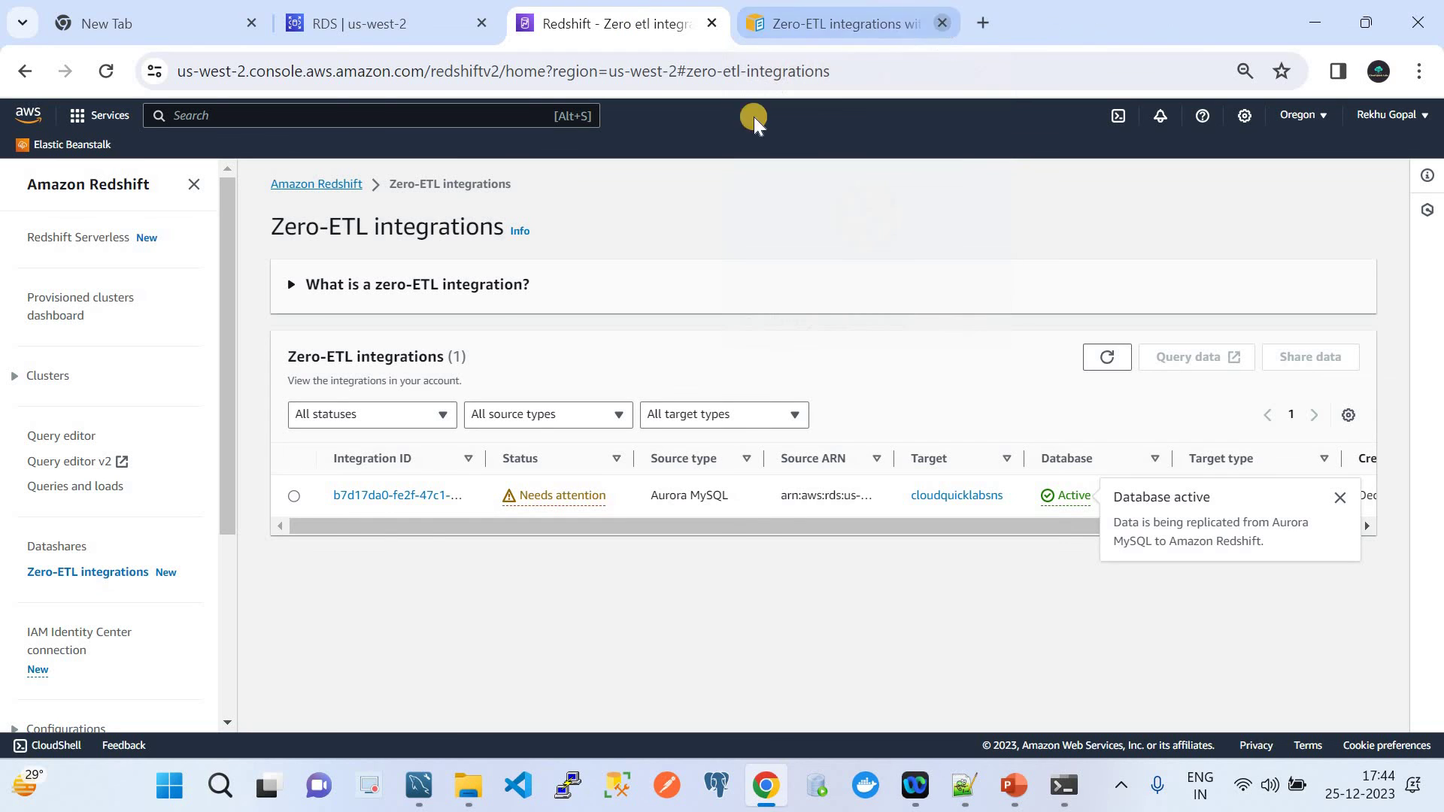
pyautogui.click(390, 496)
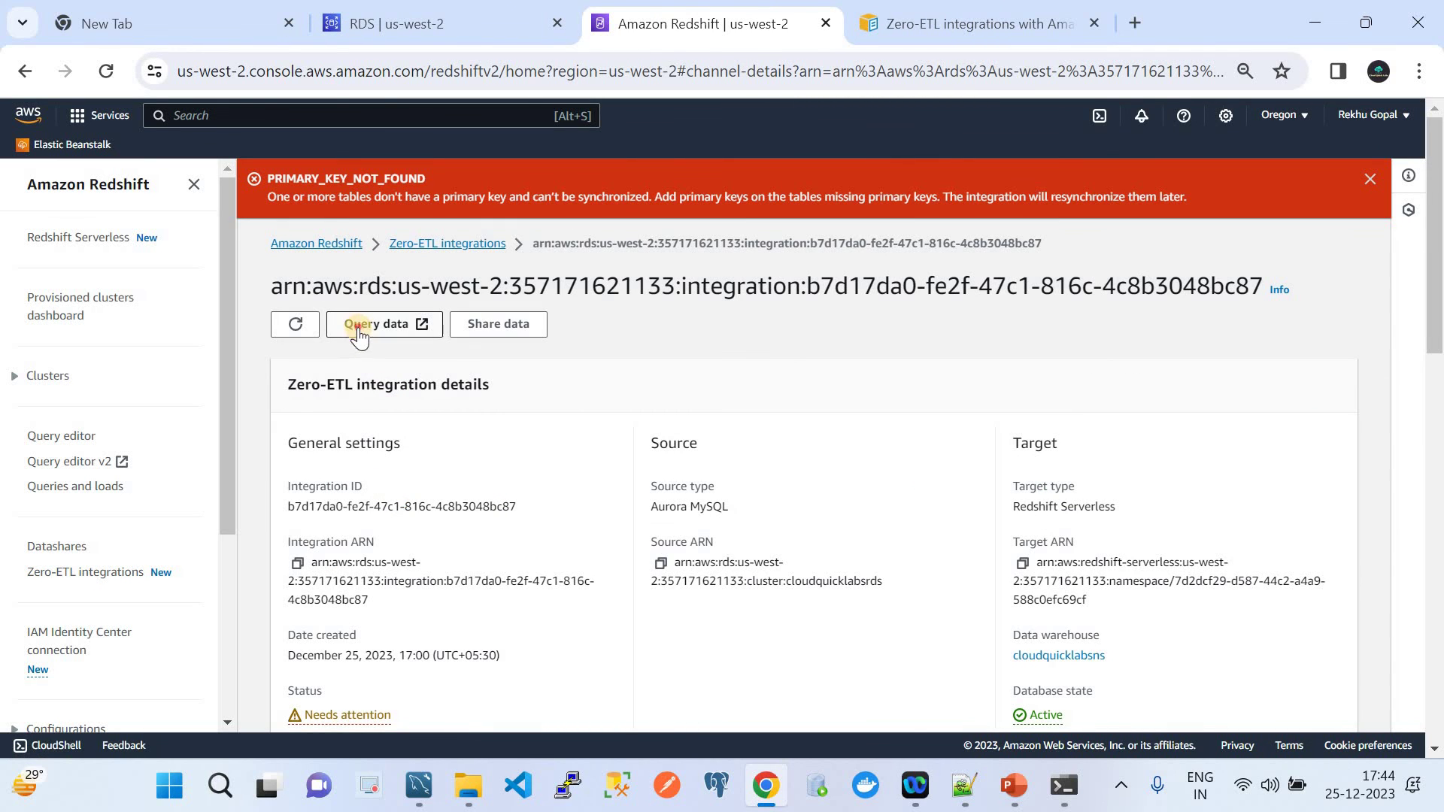
pyautogui.click(359, 328)
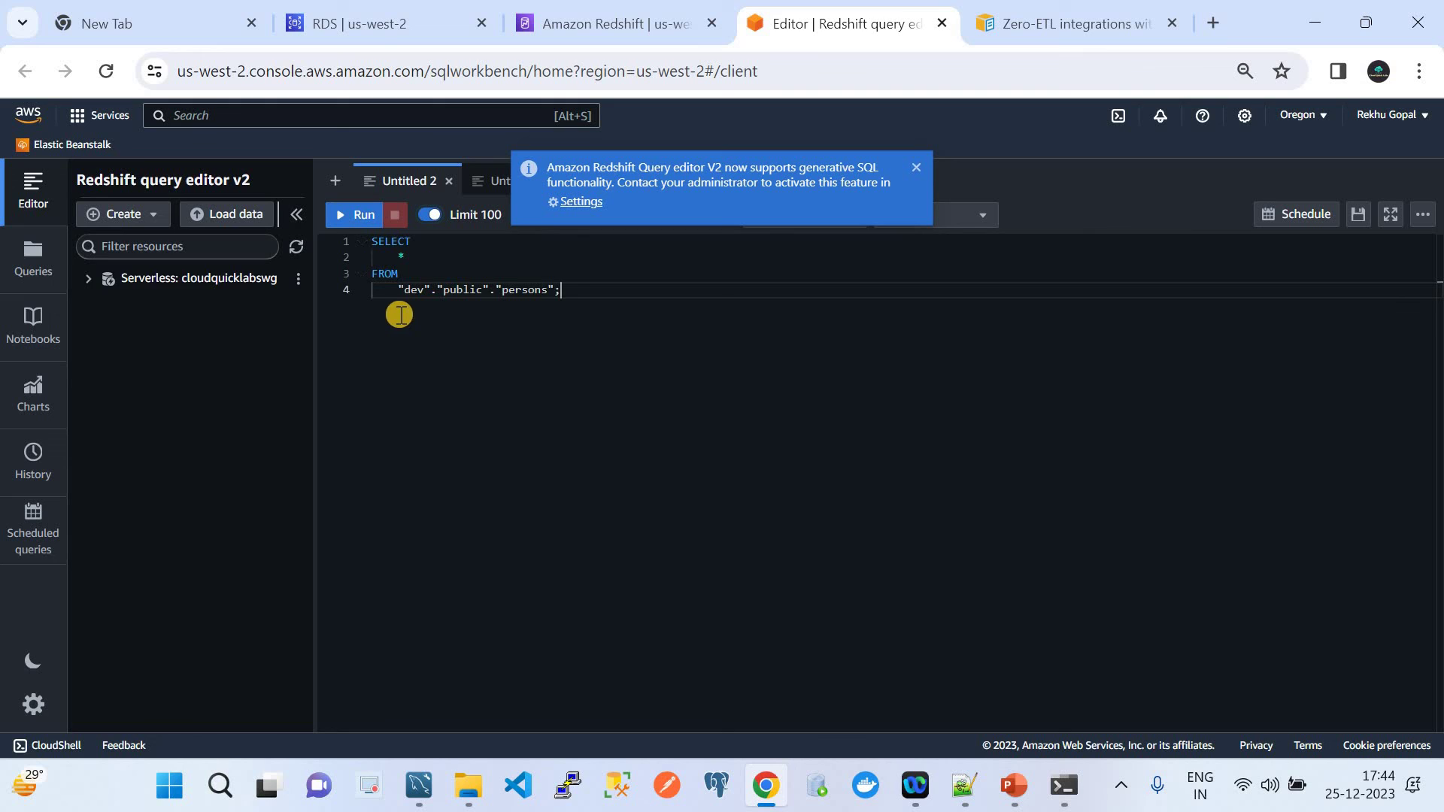
pyautogui.click(91, 279)
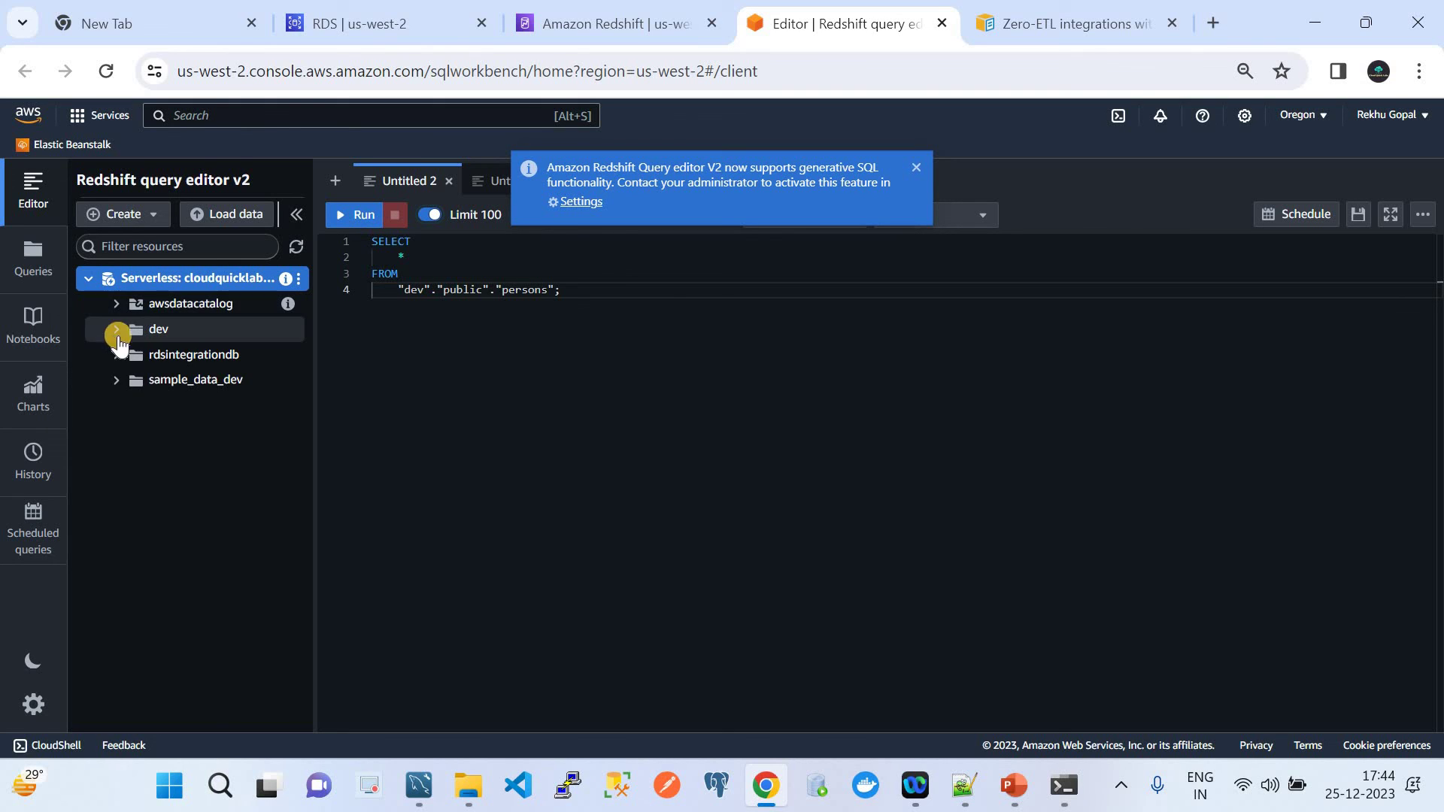
pyautogui.click(117, 354)
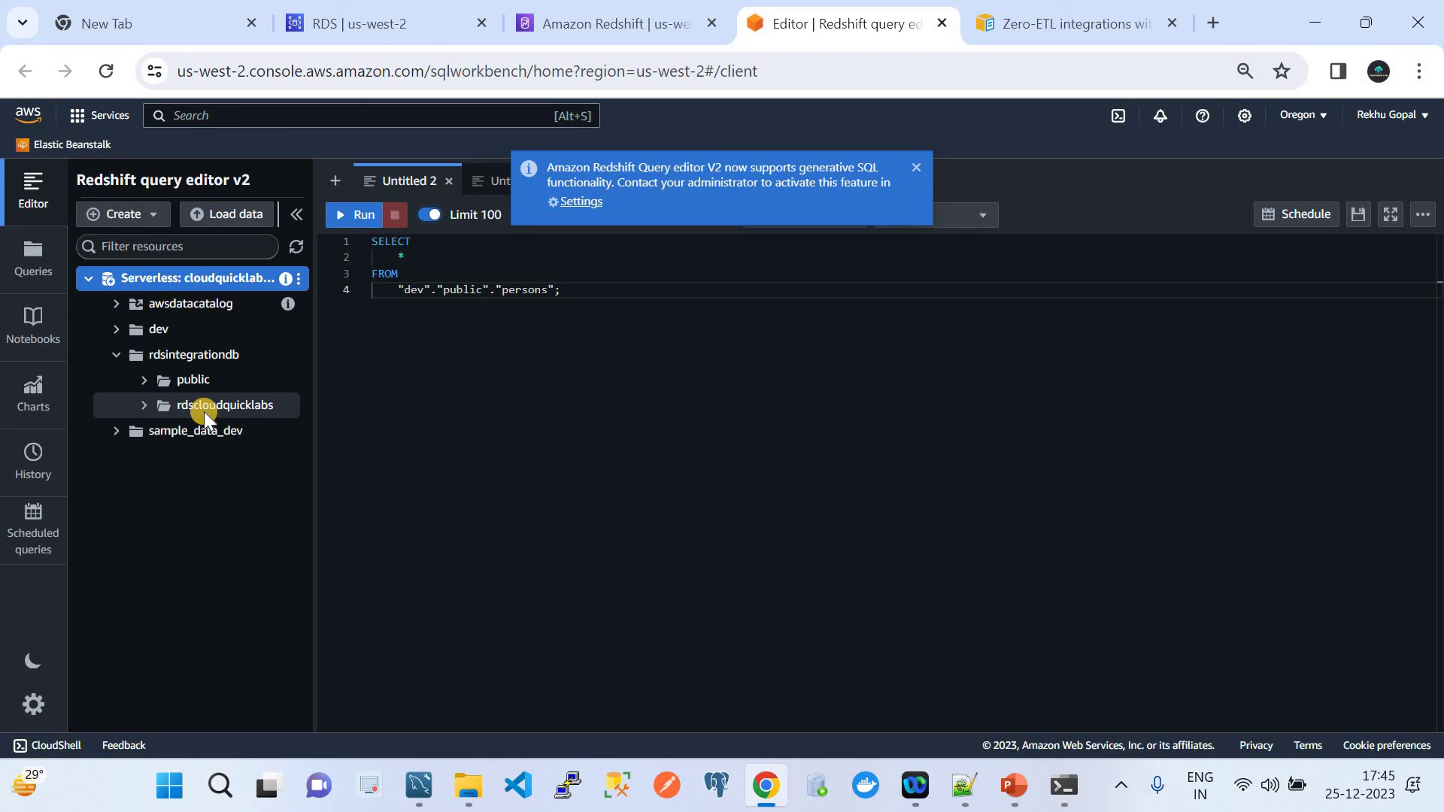
# Step: Review the RDS-to-Redshift zero-ETL slide in PowerPoint and check the rds-redshift integration's status on the cloudquicklabsrds cluster
pyautogui.click(1023, 801)
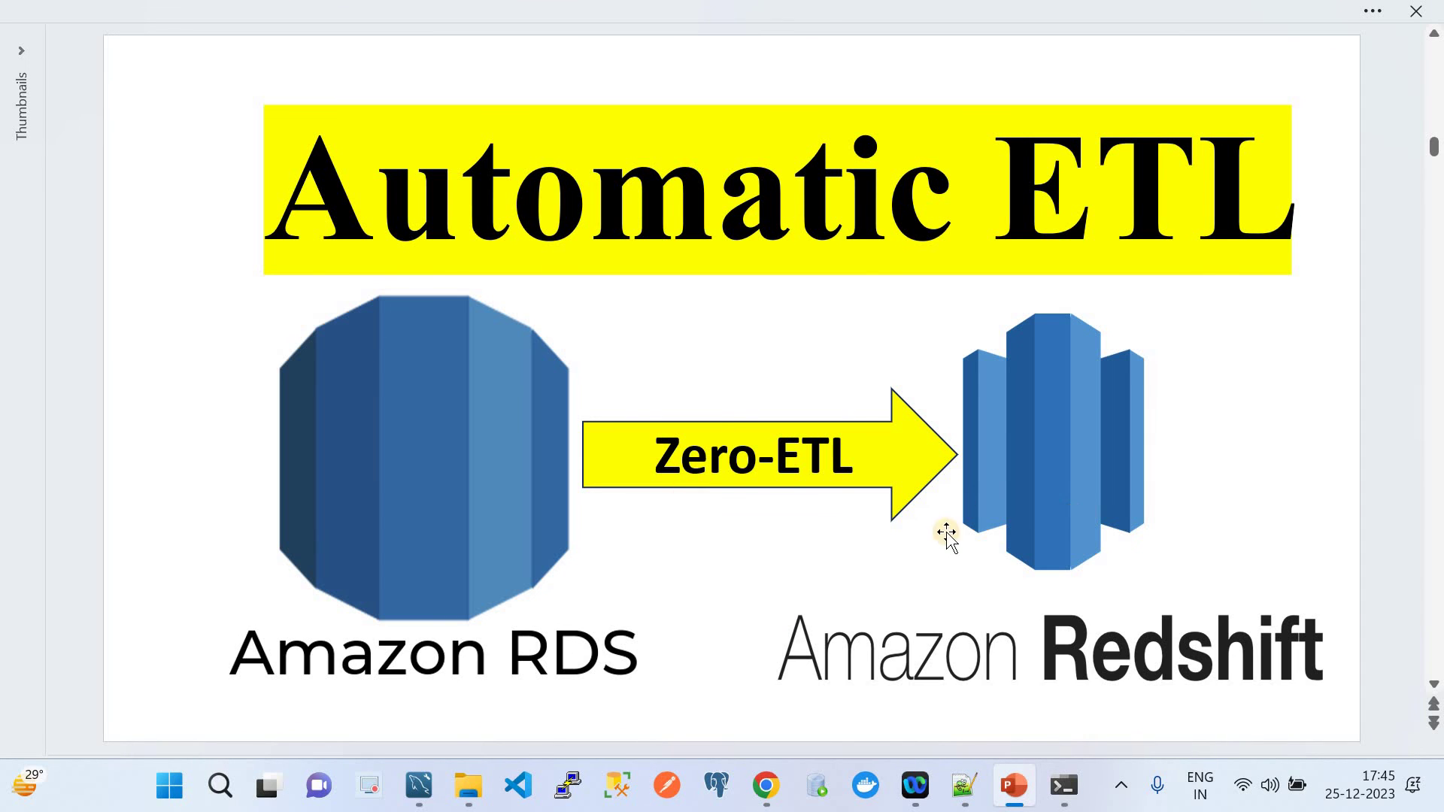
pyautogui.click(765, 786)
pyautogui.click(324, 38)
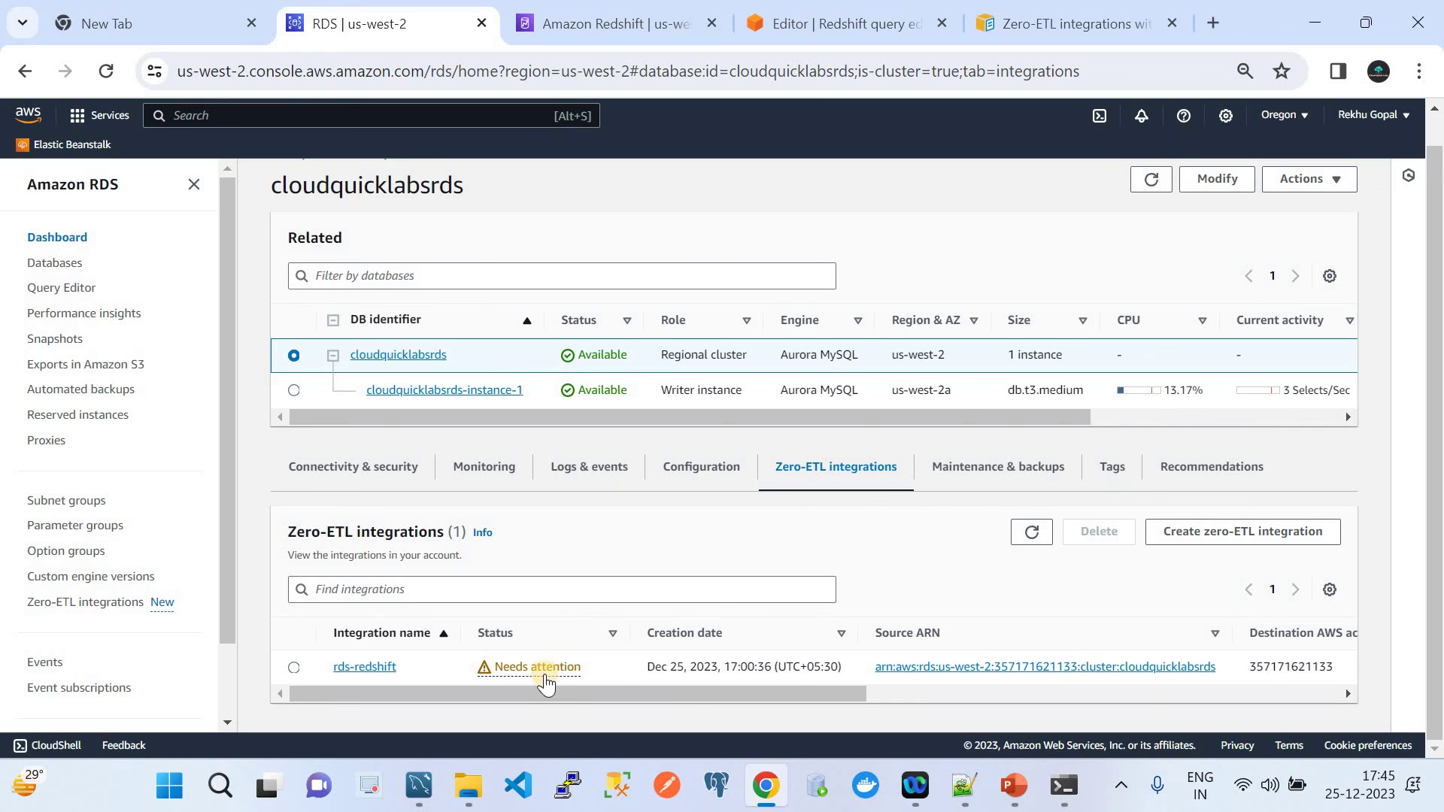
# Step: Switch to MySQL Workbench, create a database named rdscloudquicklabs2 and refresh the schema list
pyautogui.click(419, 785)
pyautogui.click(361, 132)
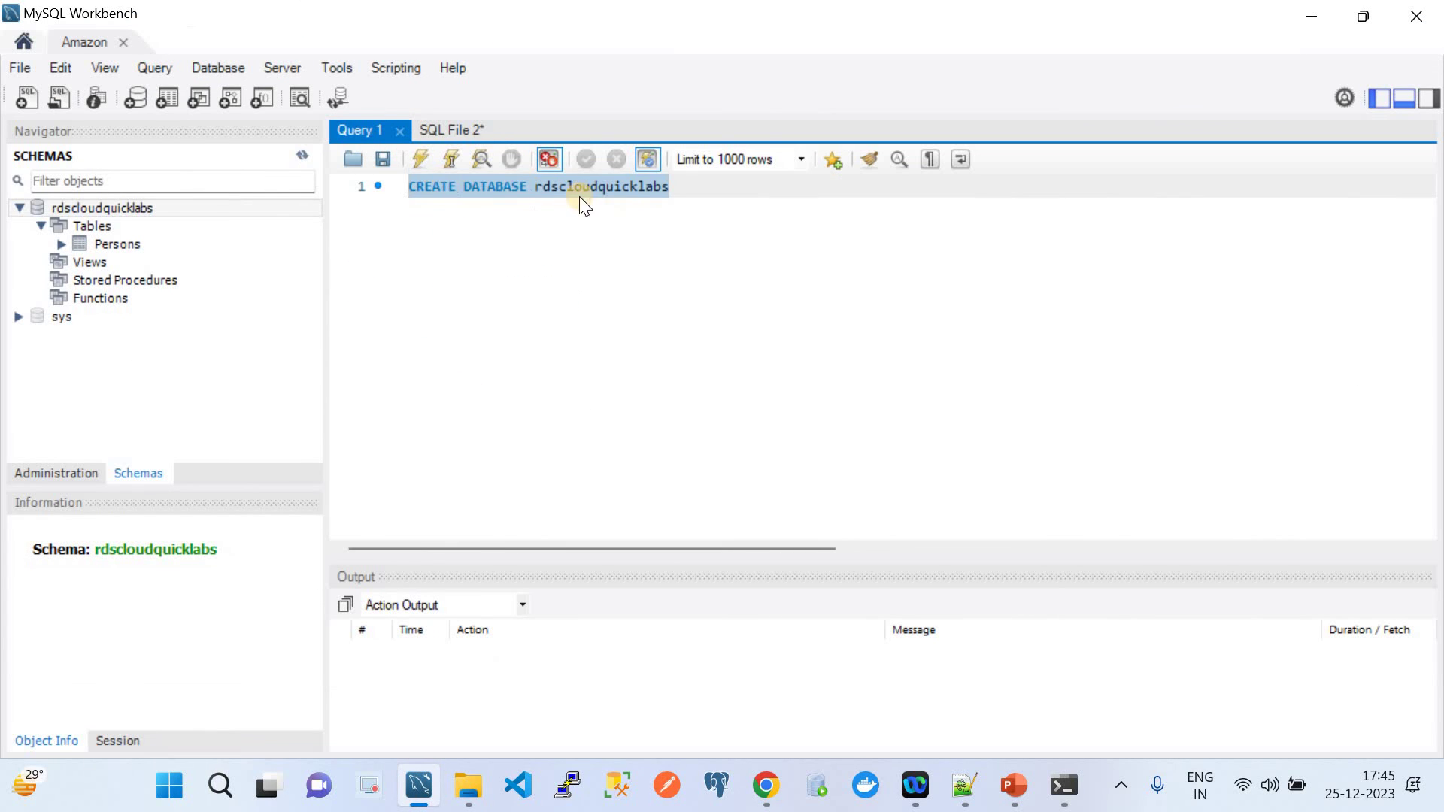
pyautogui.click(676, 185)
pyautogui.write('2')
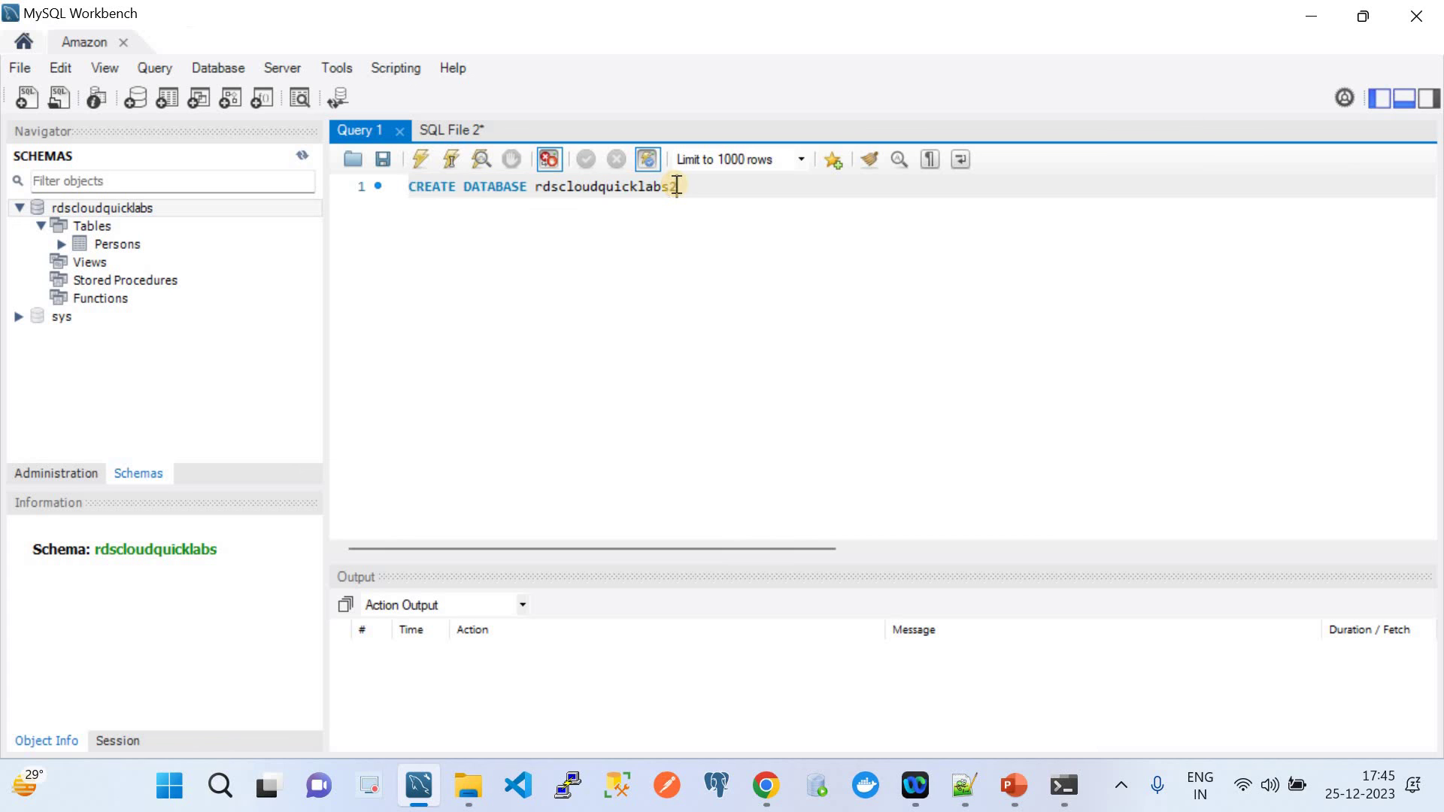
pyautogui.click(421, 158)
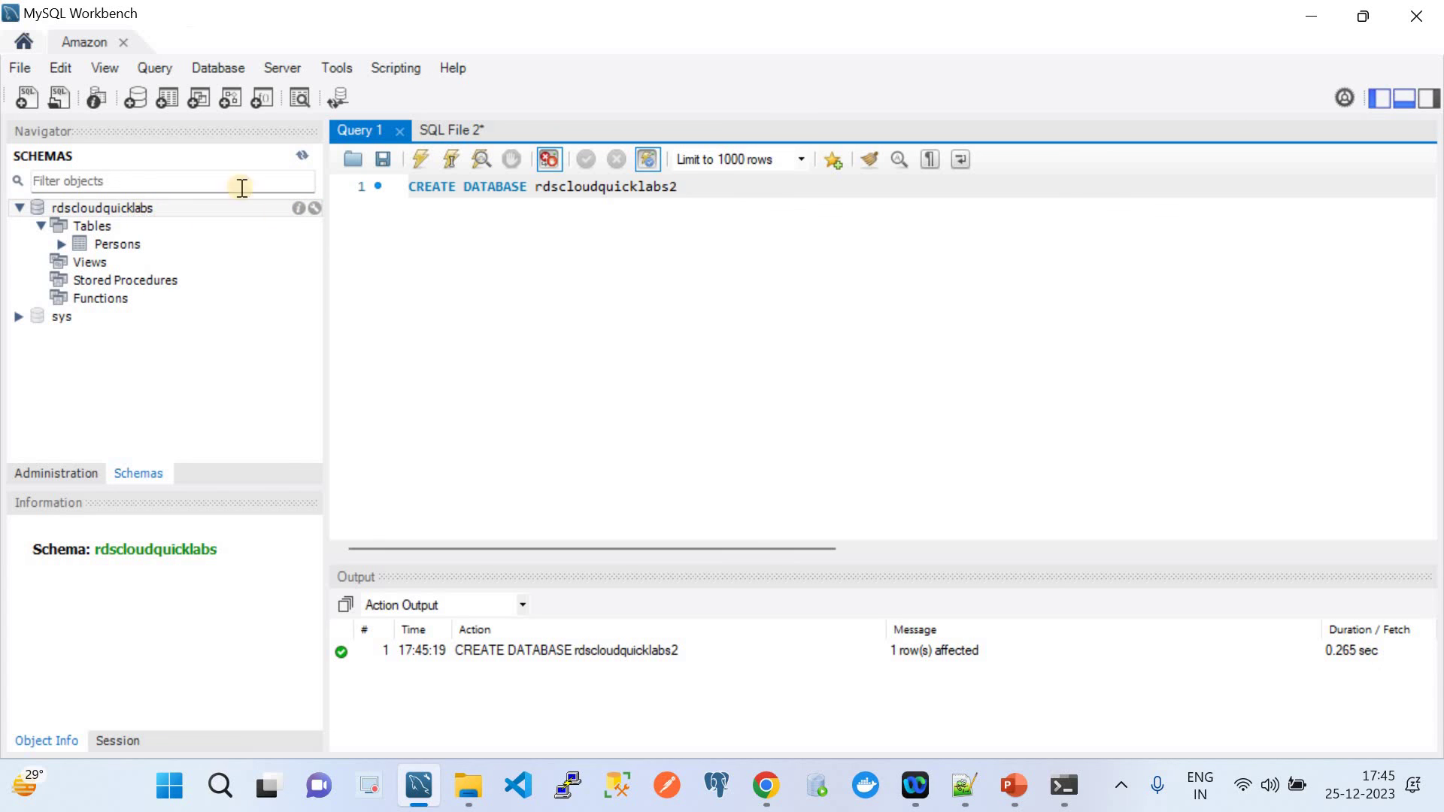
pyautogui.click(303, 155)
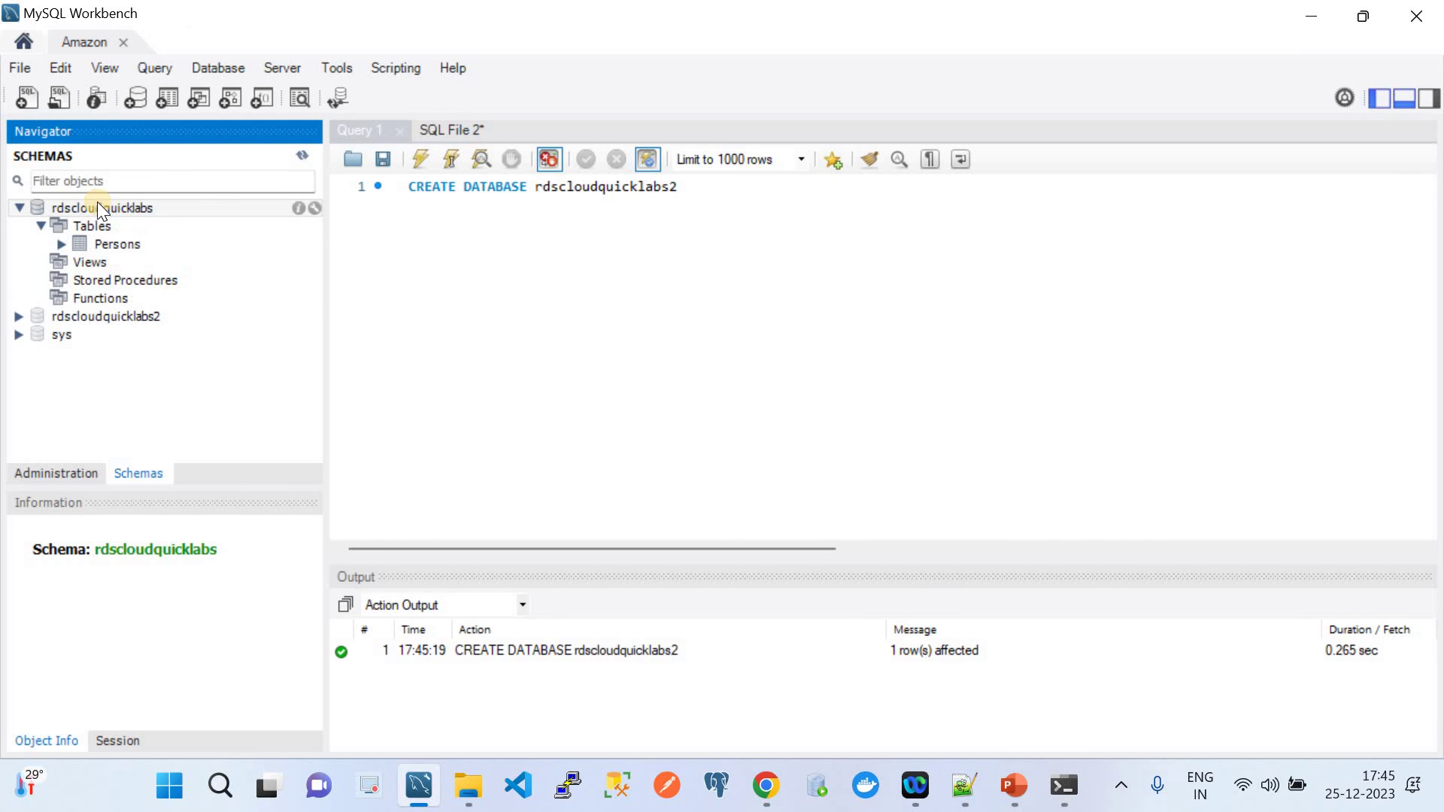
# Step: Drop the rdscloudquicklabs schema through the SQL review option, glance over both open queries and refresh the schema list
pyautogui.click(122, 208)
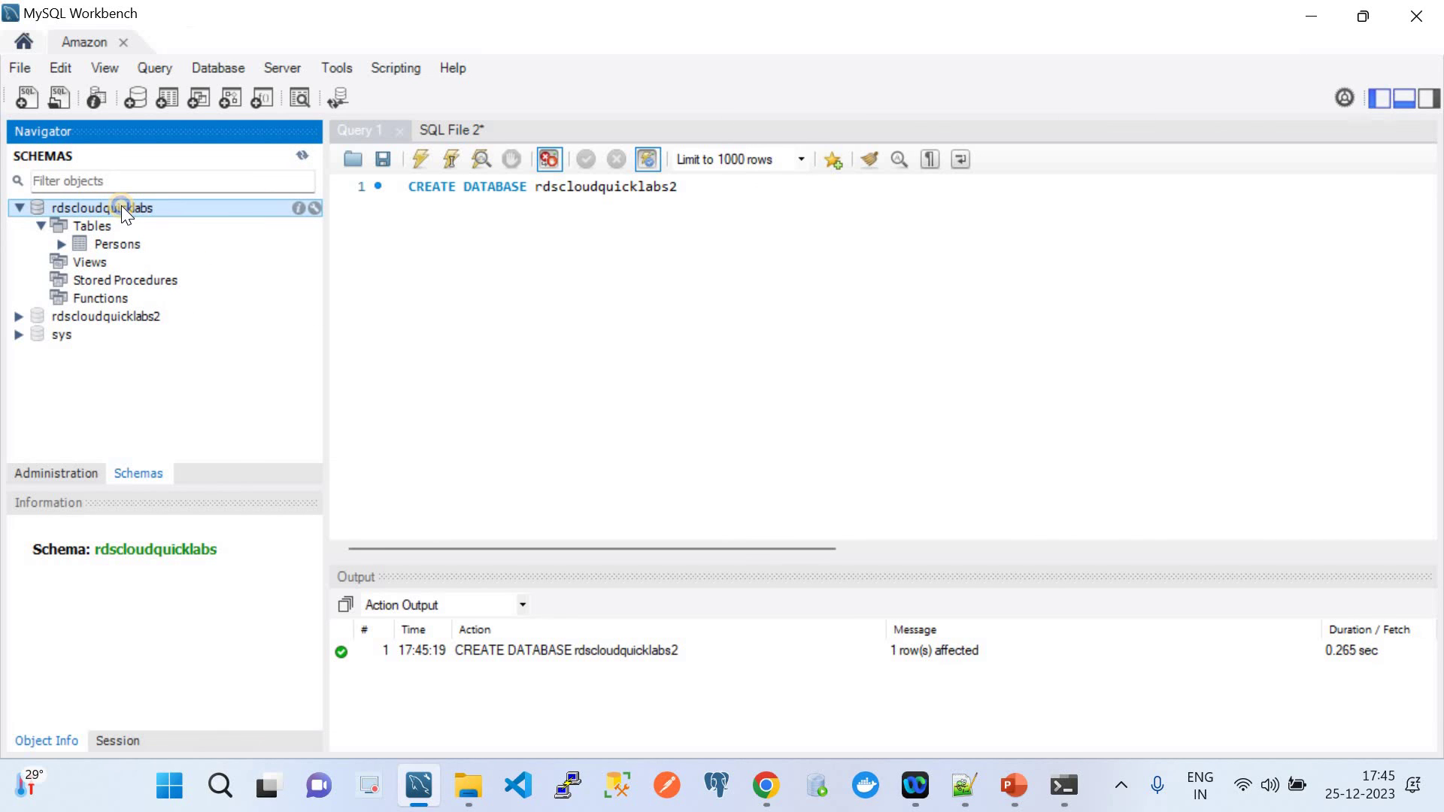
pyautogui.rightClick(122, 208)
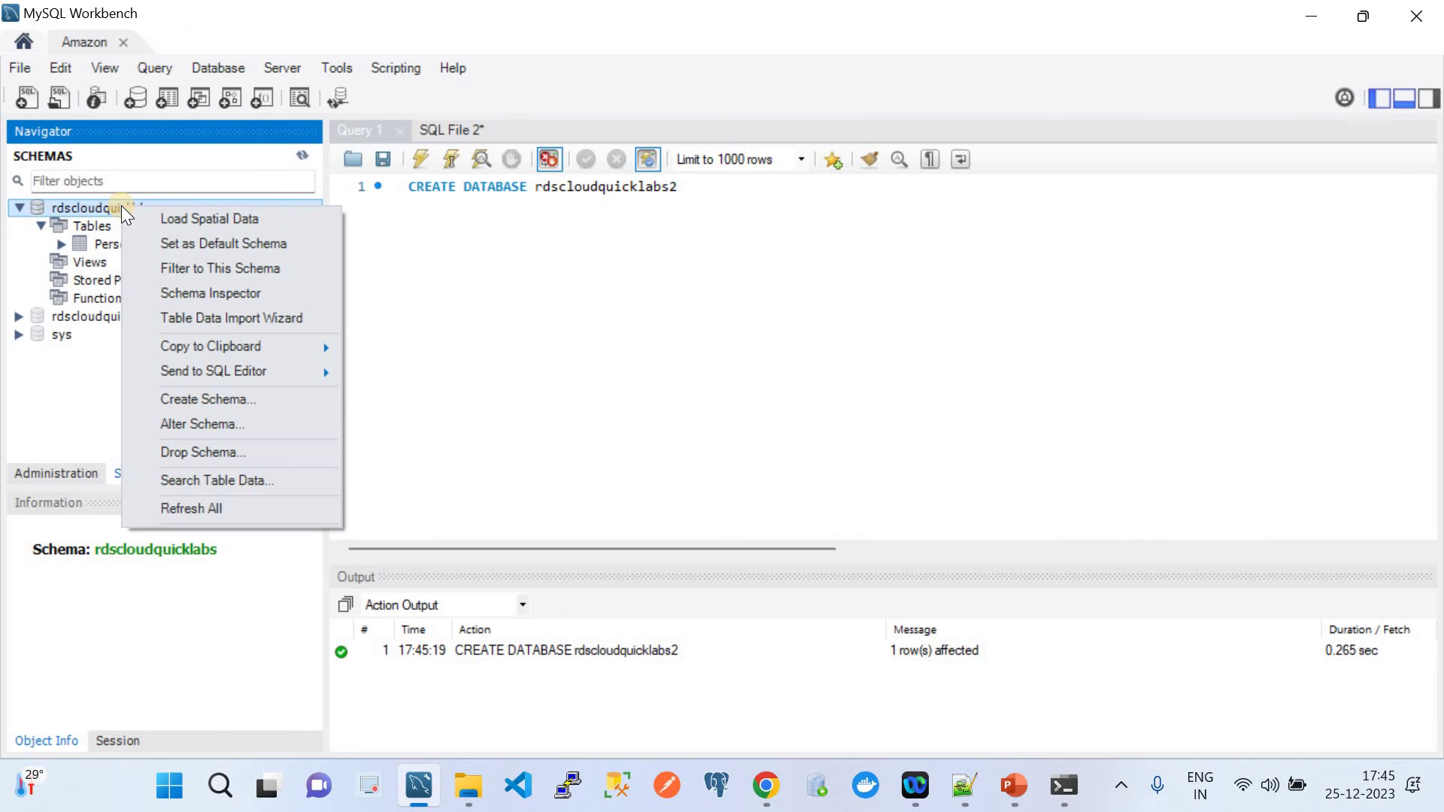
pyautogui.click(213, 455)
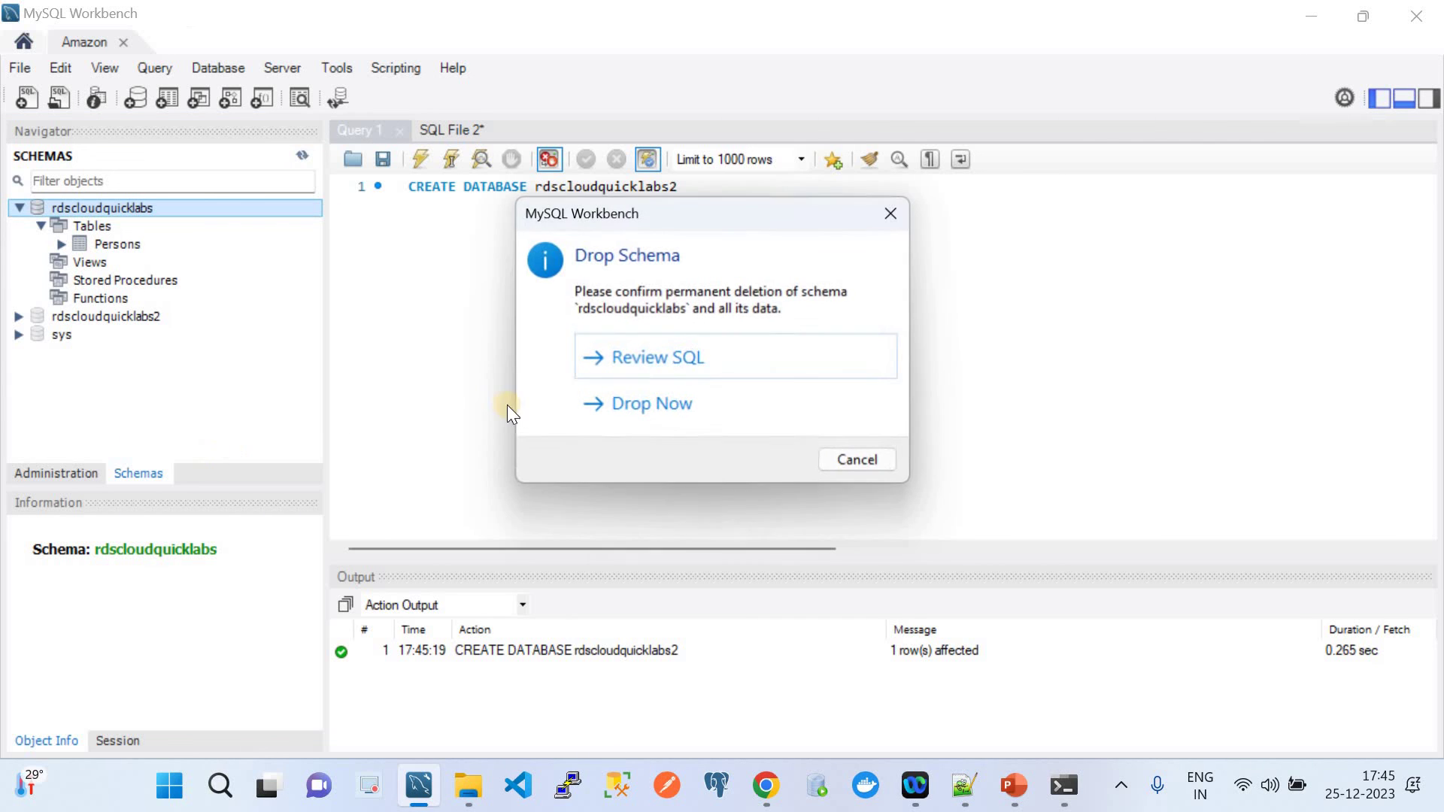
pyautogui.click(683, 367)
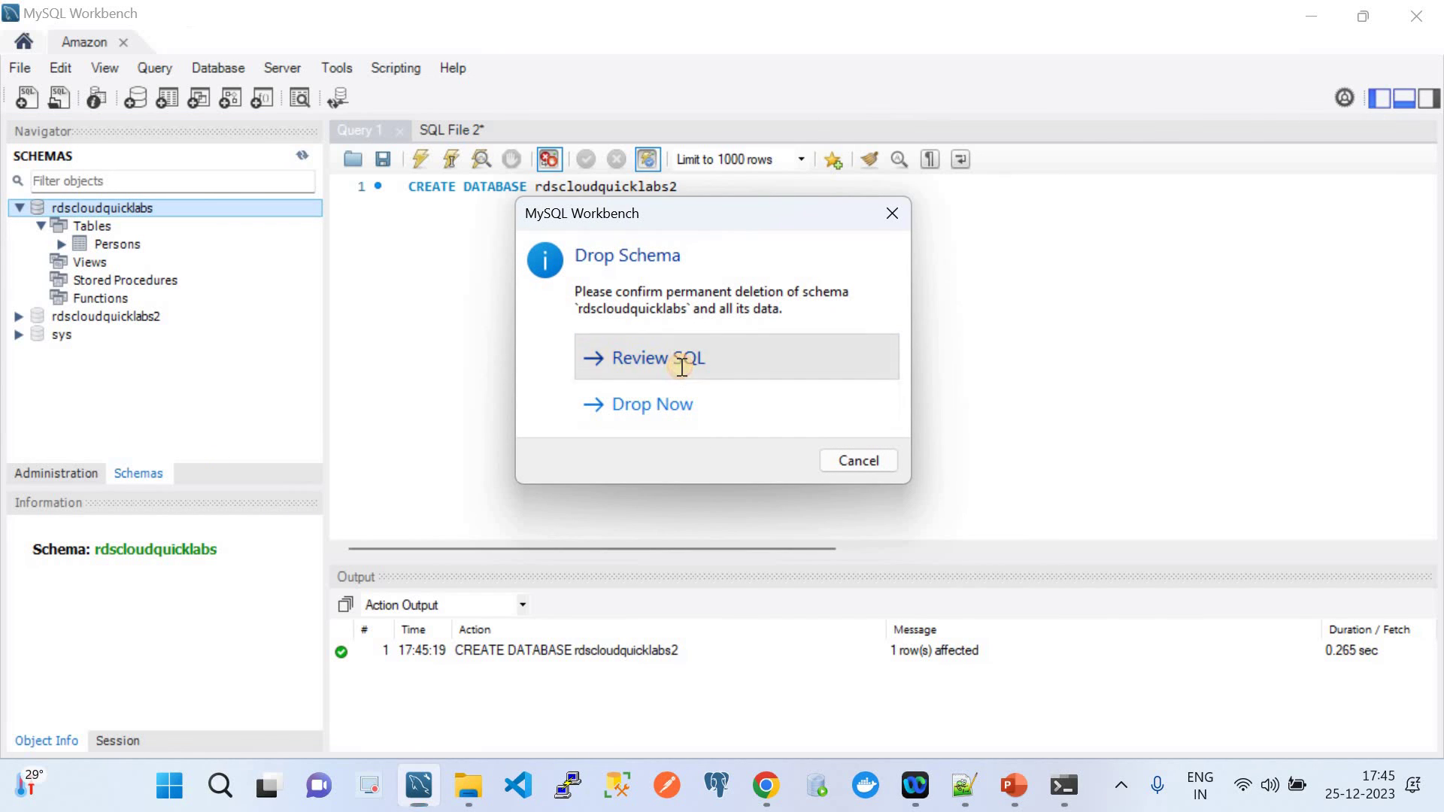
pyautogui.click(916, 569)
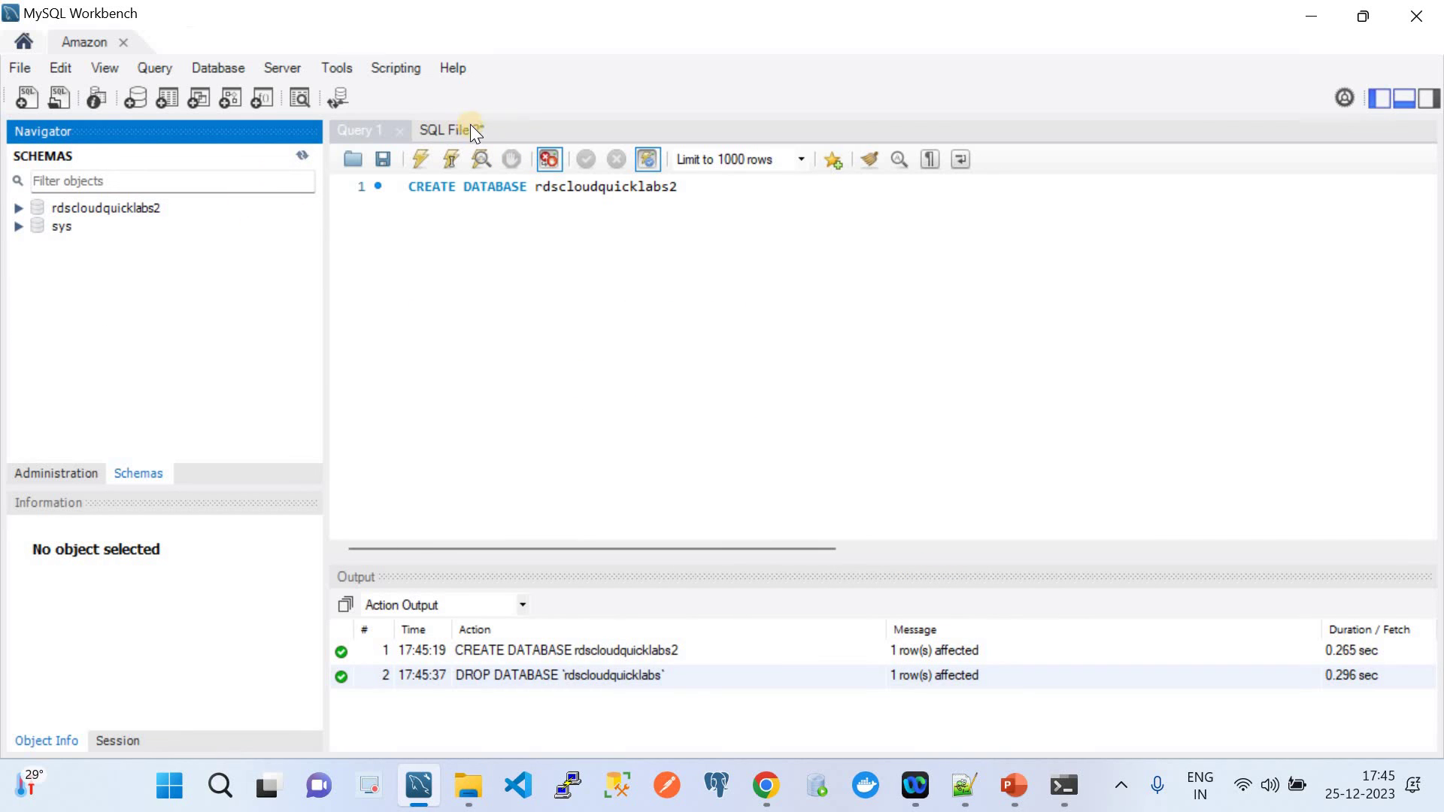
pyautogui.click(435, 132)
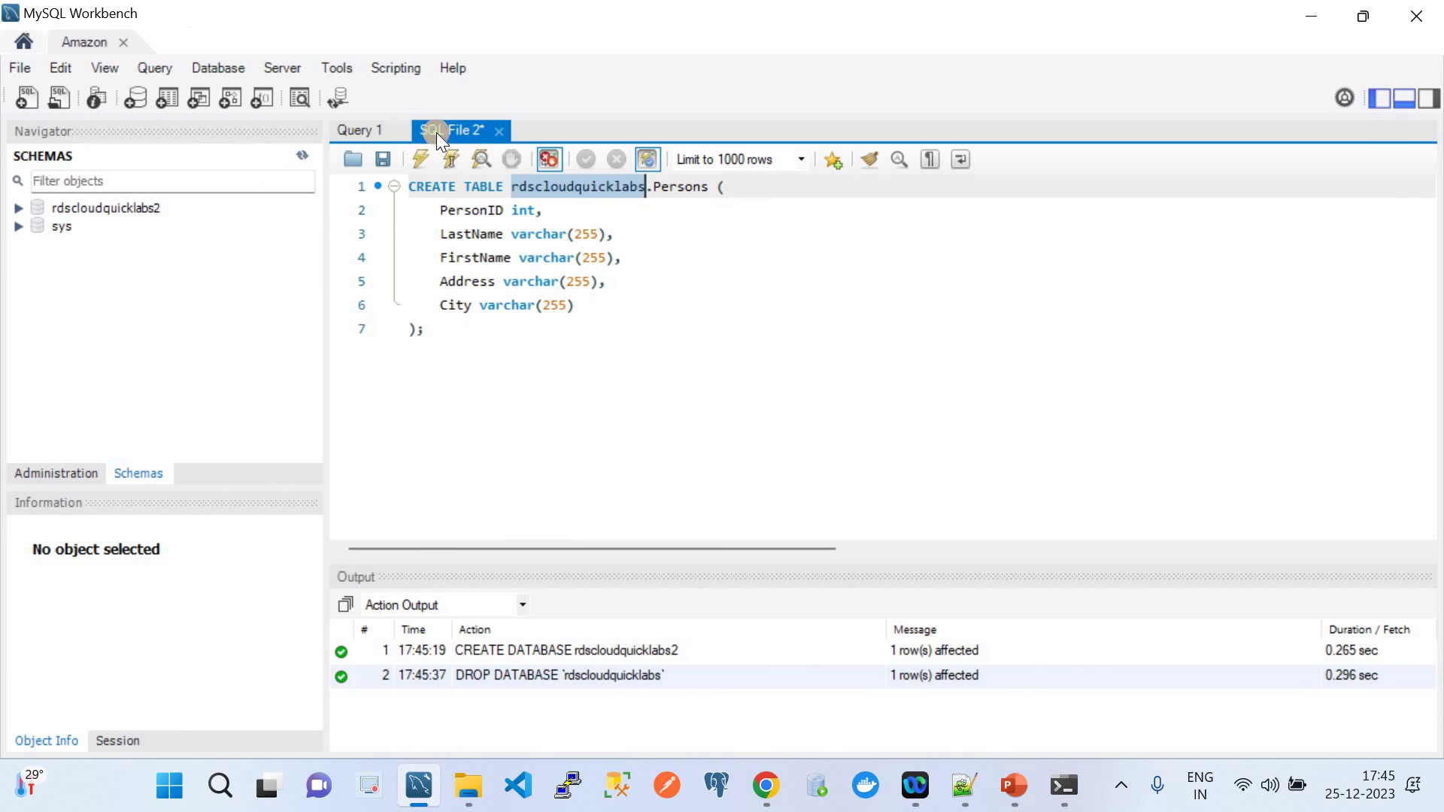
pyautogui.click(359, 133)
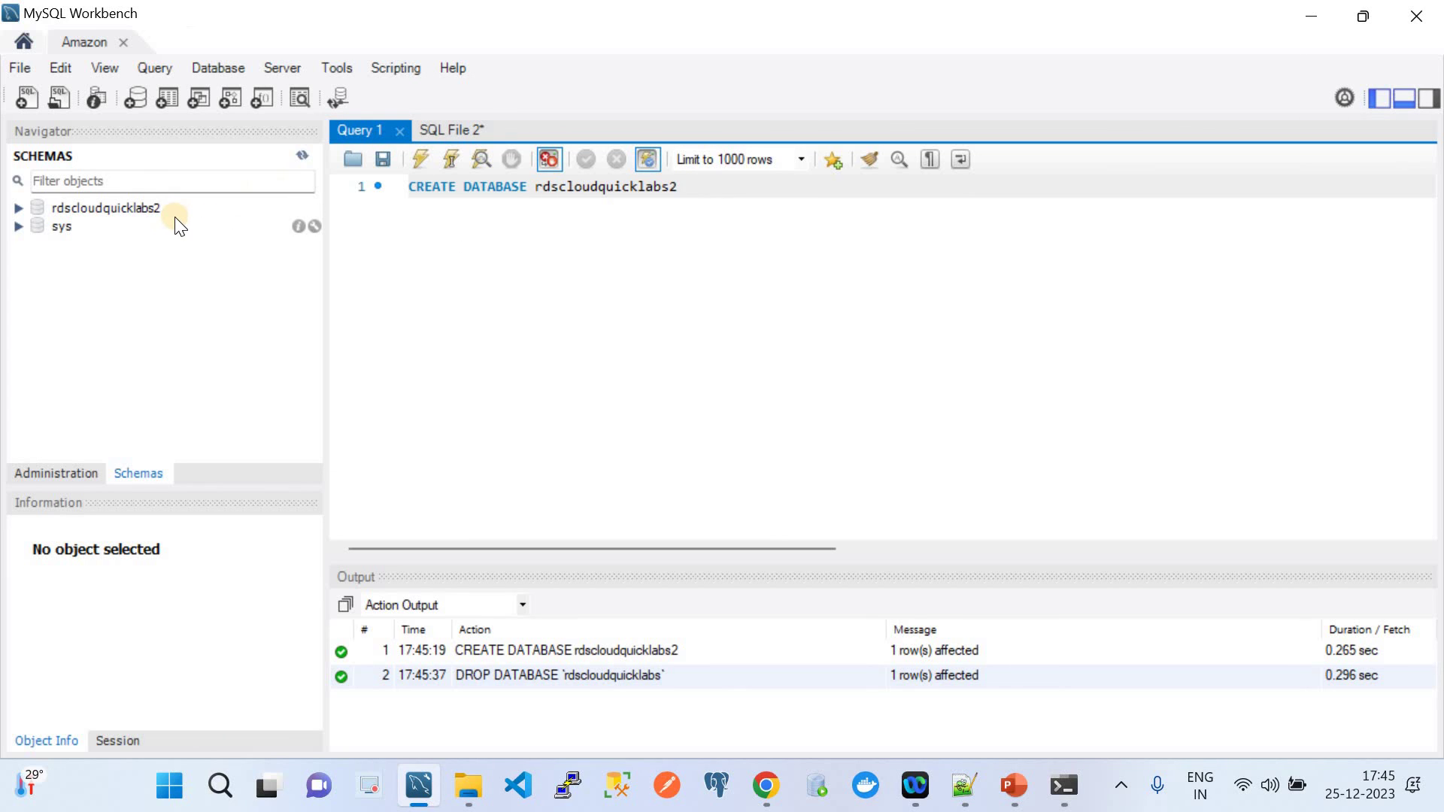
pyautogui.click(301, 159)
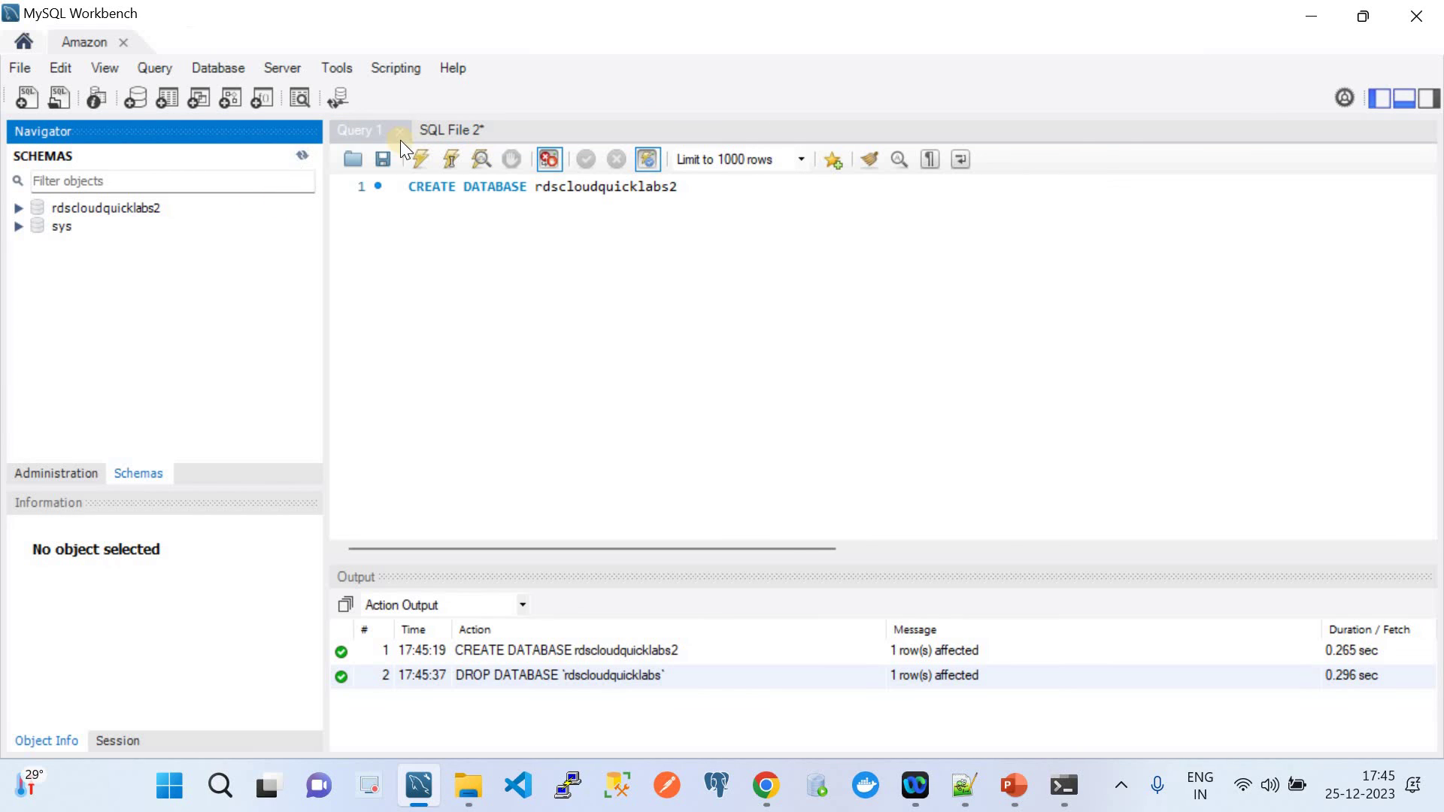
# Step: Expand the rdscloudquicklabs2 schema and change the Persons CREATE TABLE statement to target rdscloudquicklabs2
pyautogui.click(455, 126)
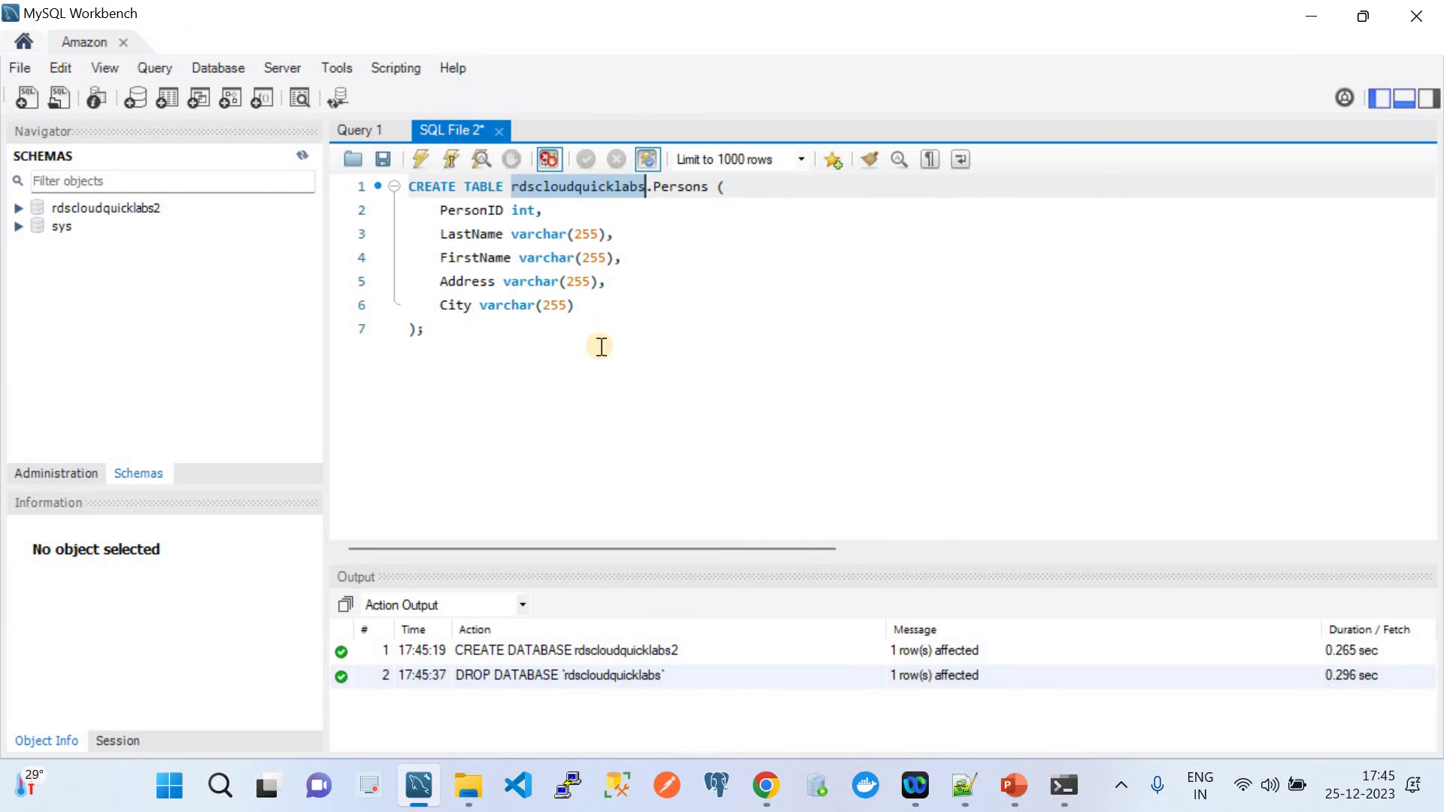
pyautogui.click(14, 207)
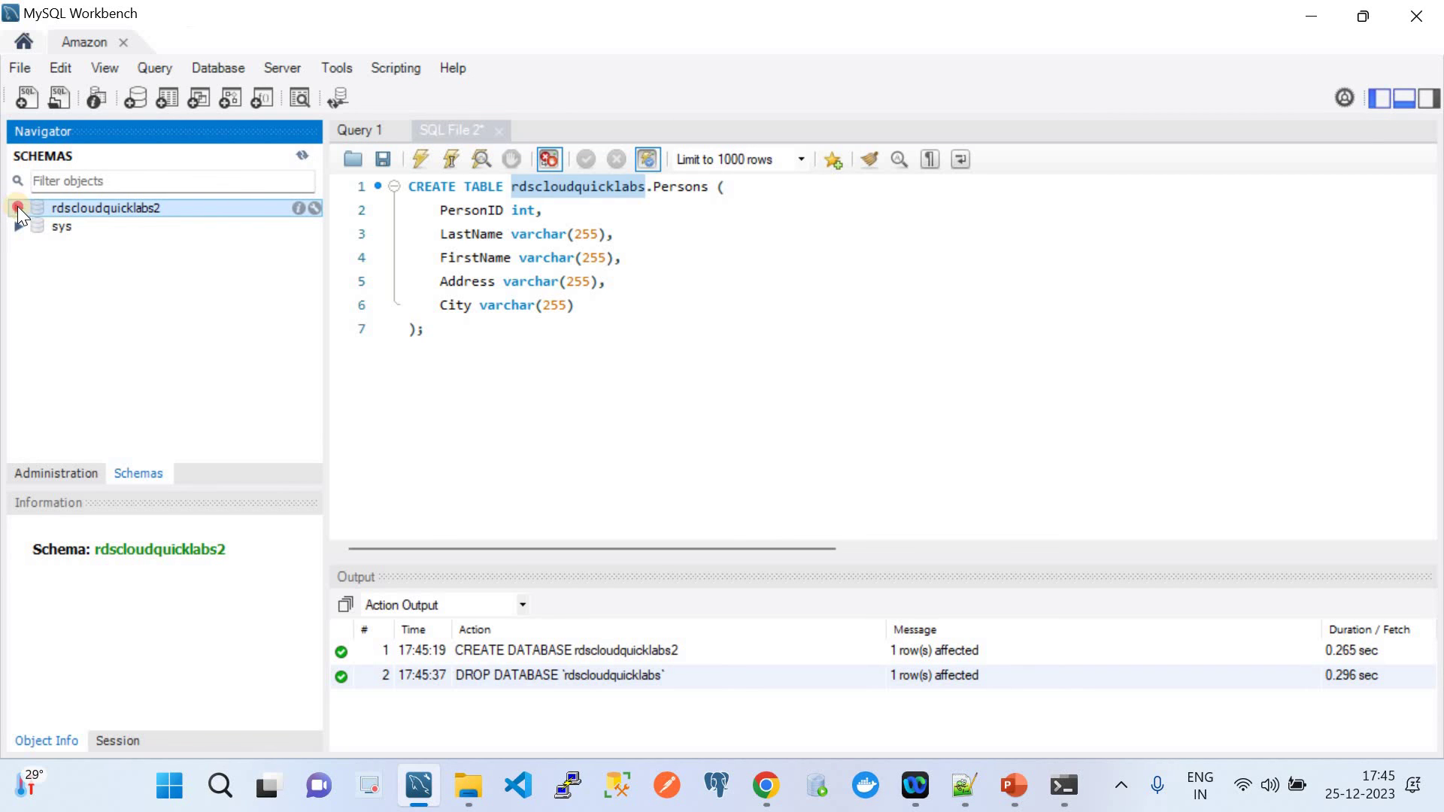
pyautogui.click(16, 206)
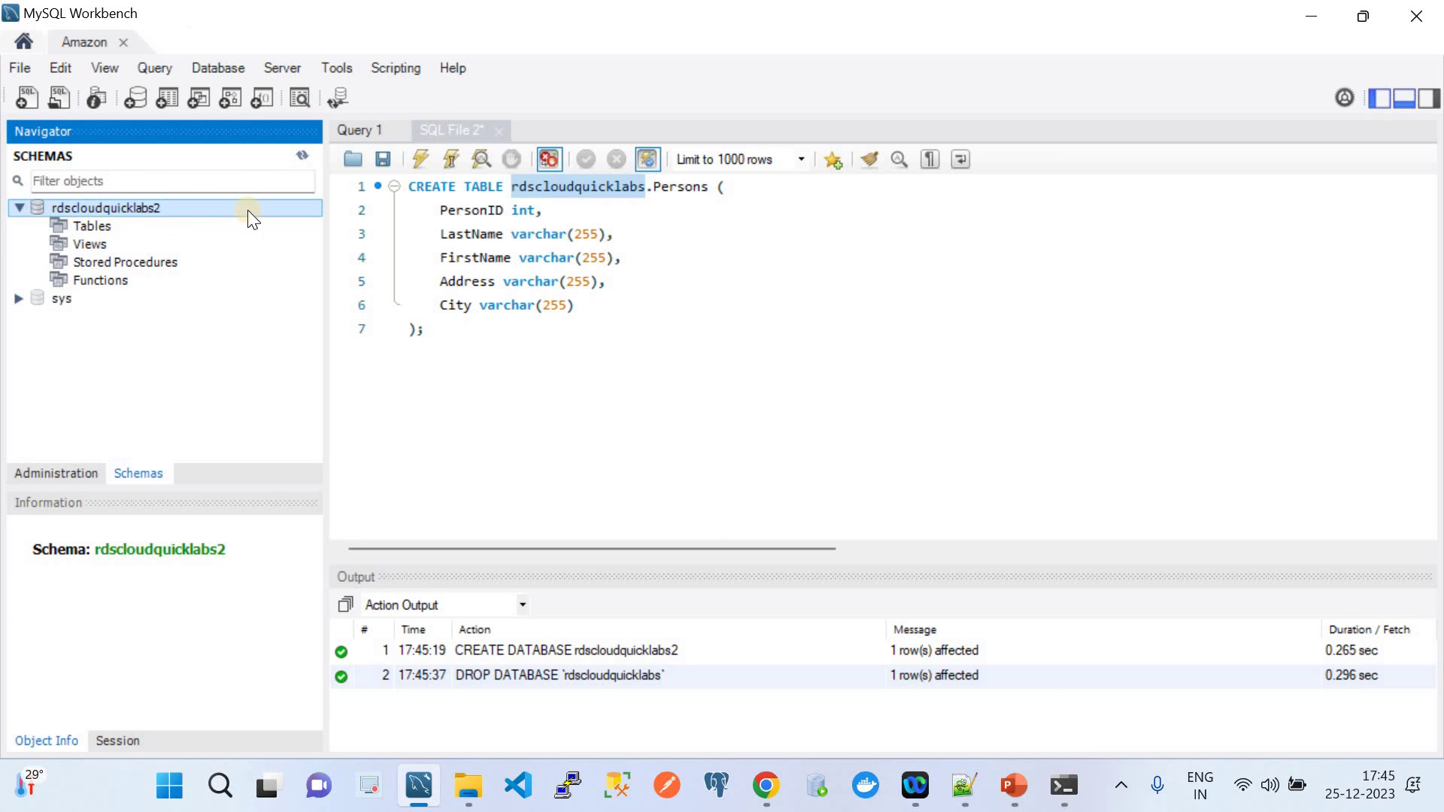
pyautogui.click(642, 187)
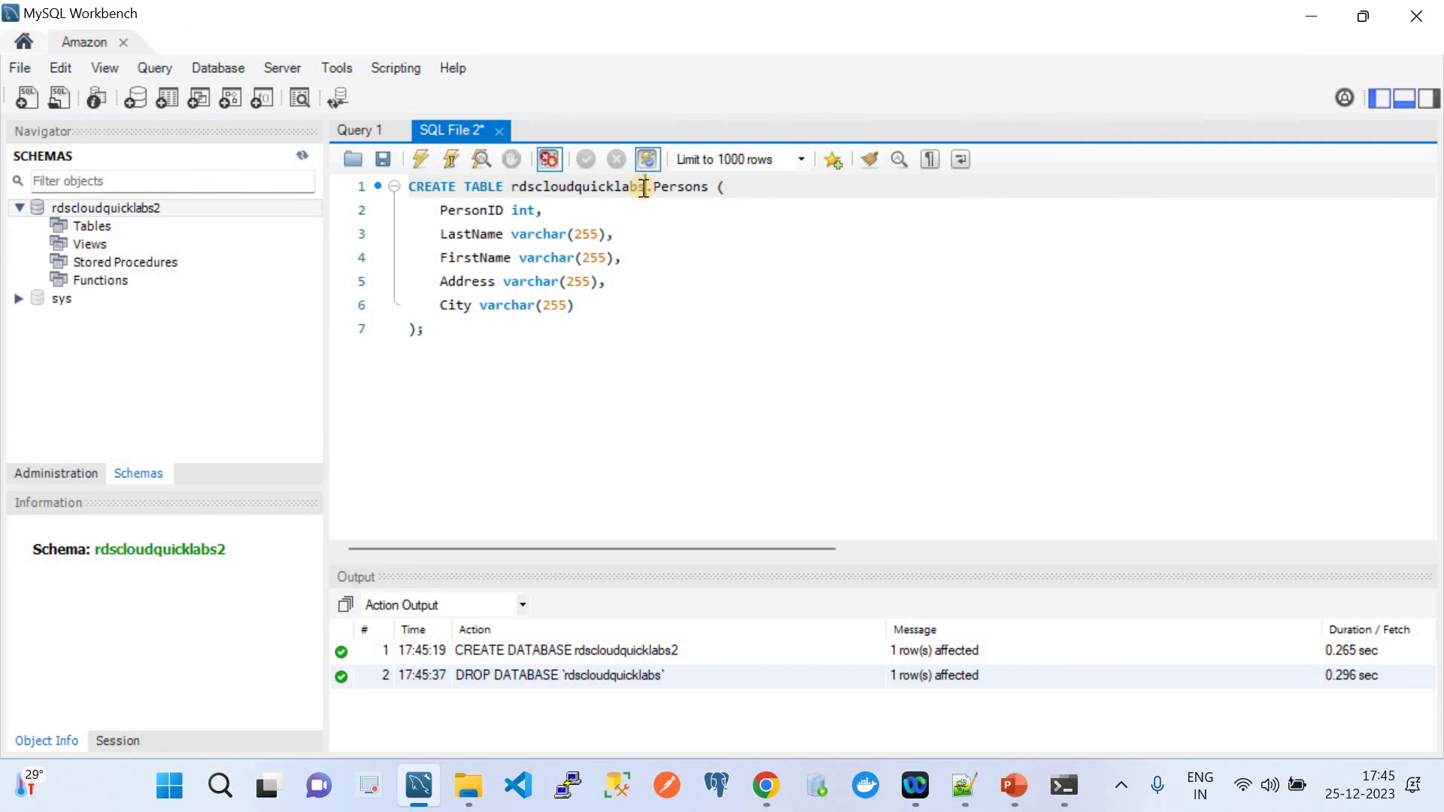
pyautogui.write('2')
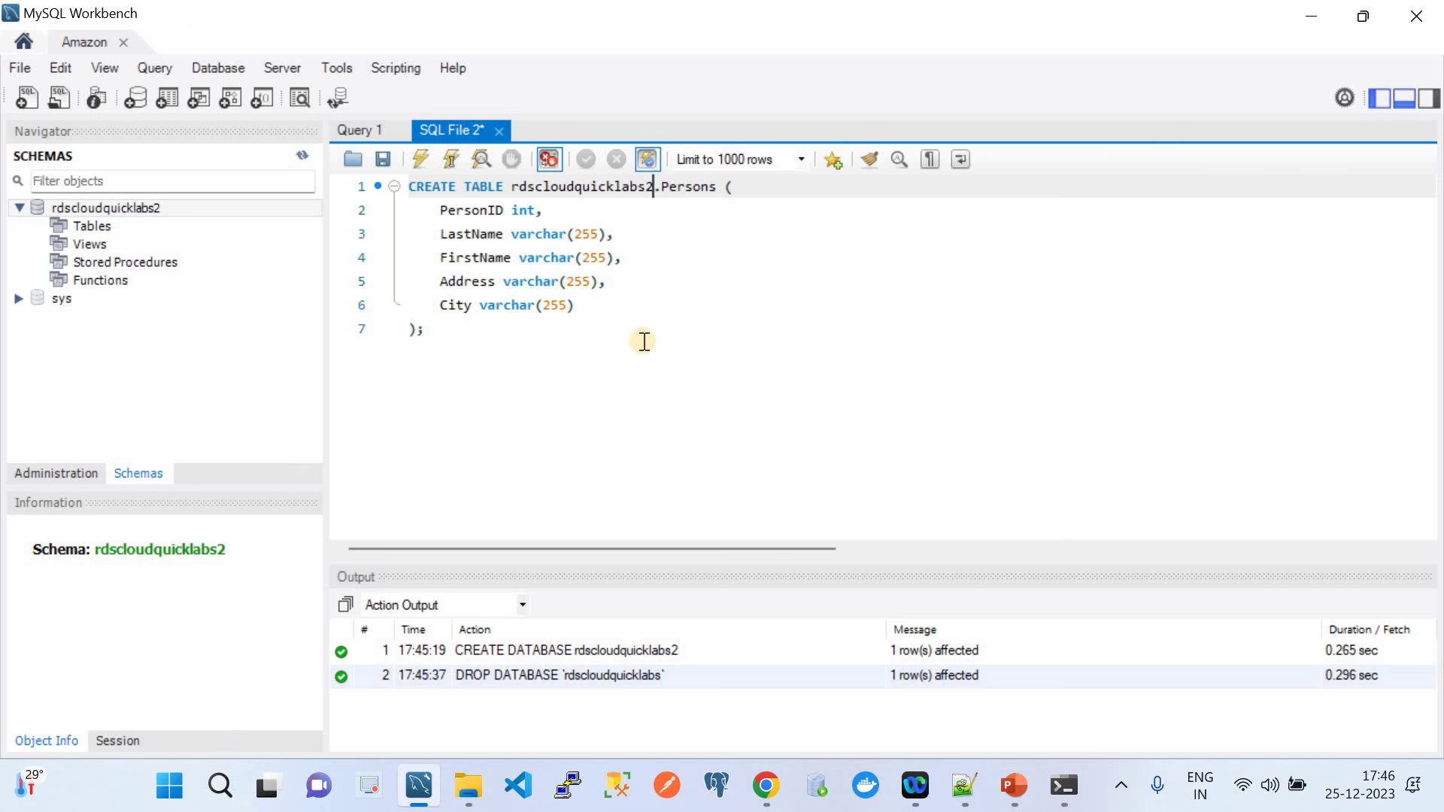
# Step: Switch to Chrome, check the rds-redshift integration's attention status and open its details in the Redshift console
pyautogui.click(766, 785)
pyautogui.click(556, 669)
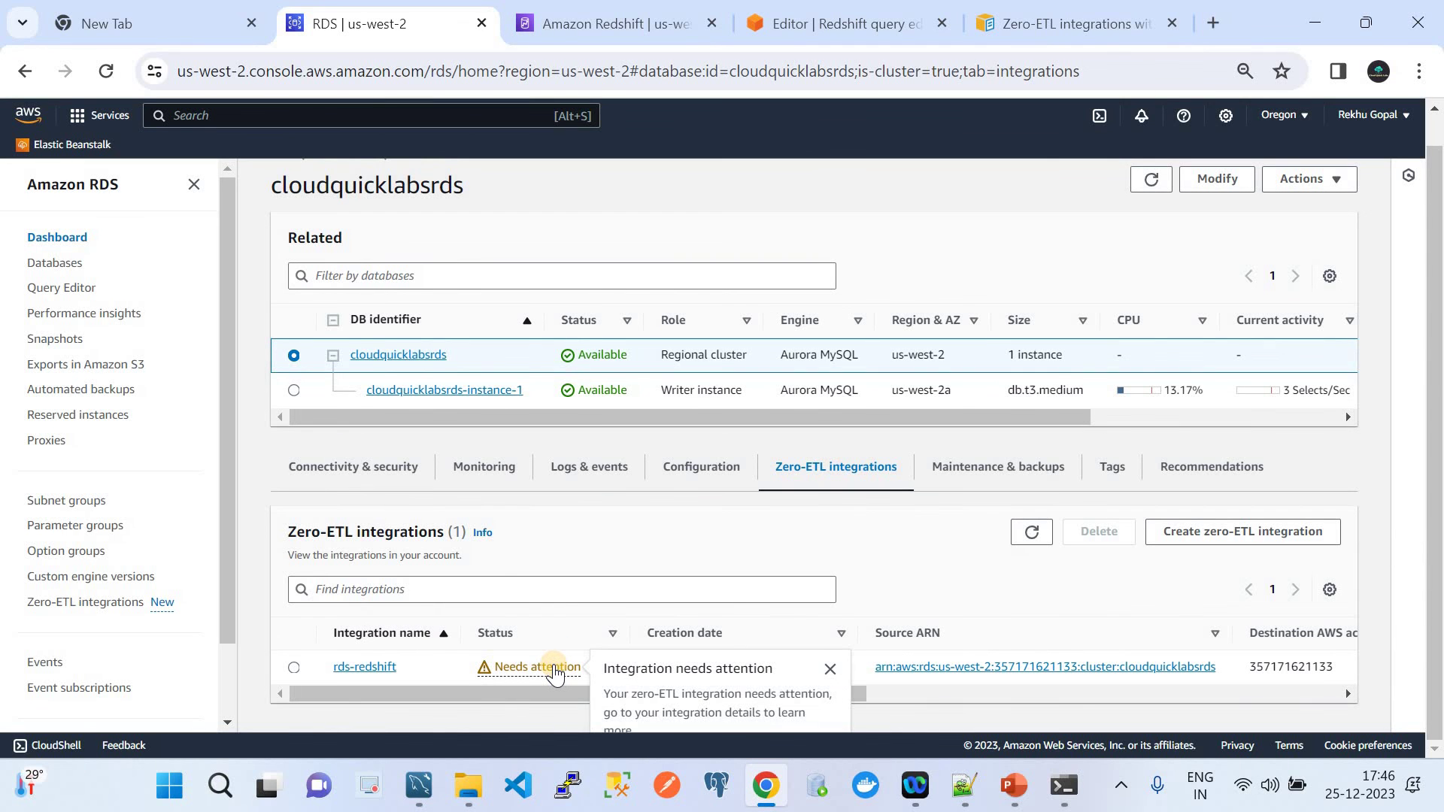
pyautogui.click(379, 667)
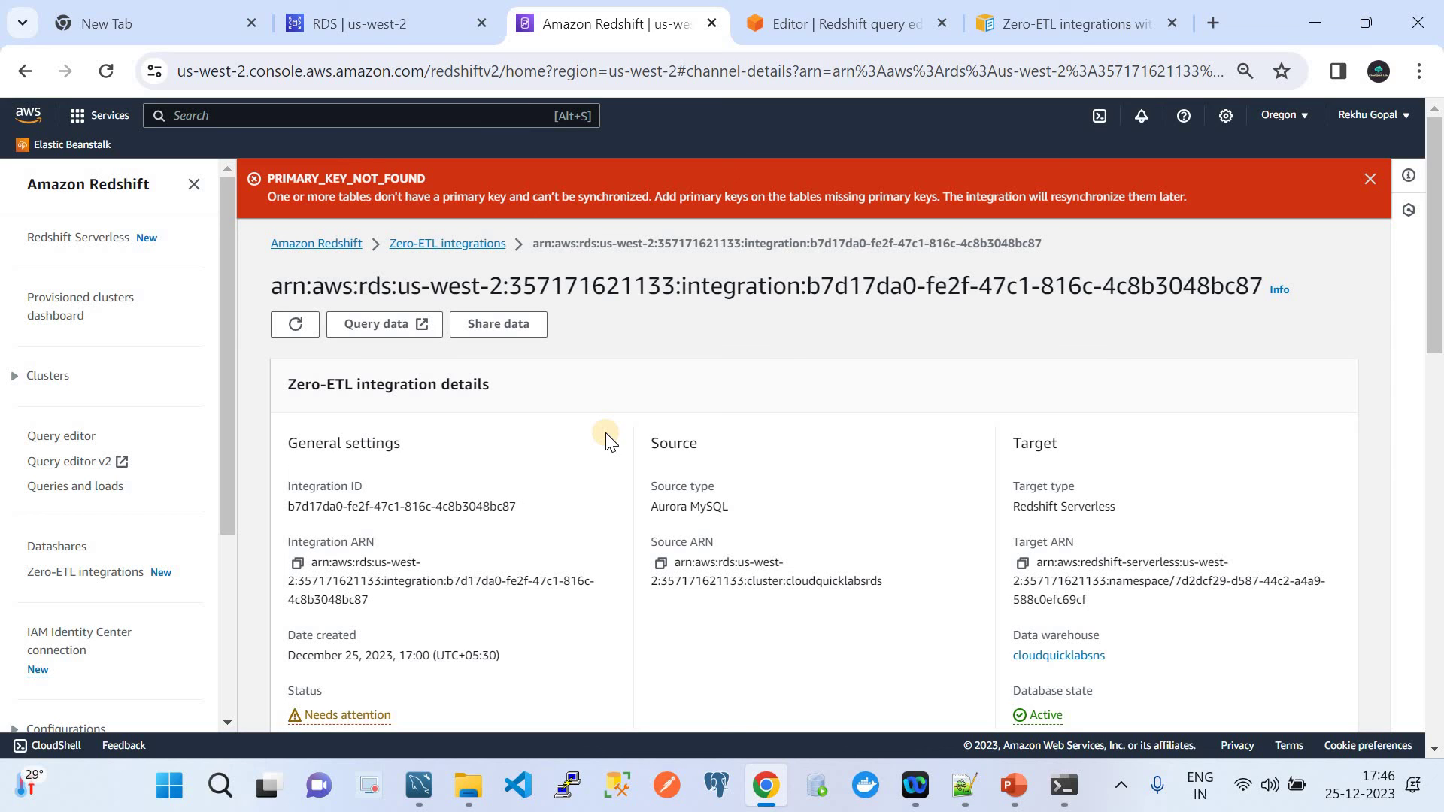
# Step: Search Google in a new tab for "create sql table with primary key"
pyautogui.click(1211, 16)
pyautogui.click(1012, 77)
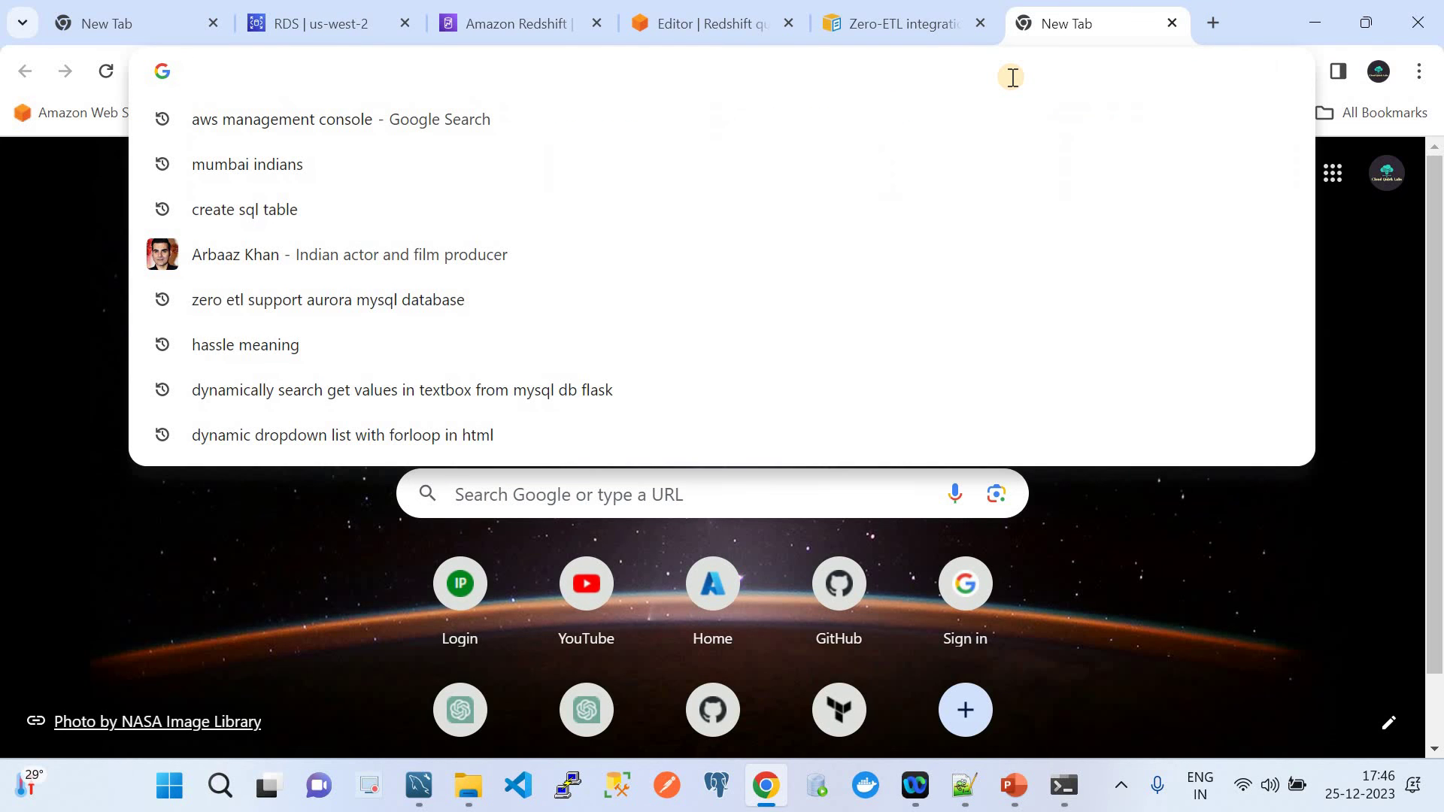
pyautogui.click(470, 221)
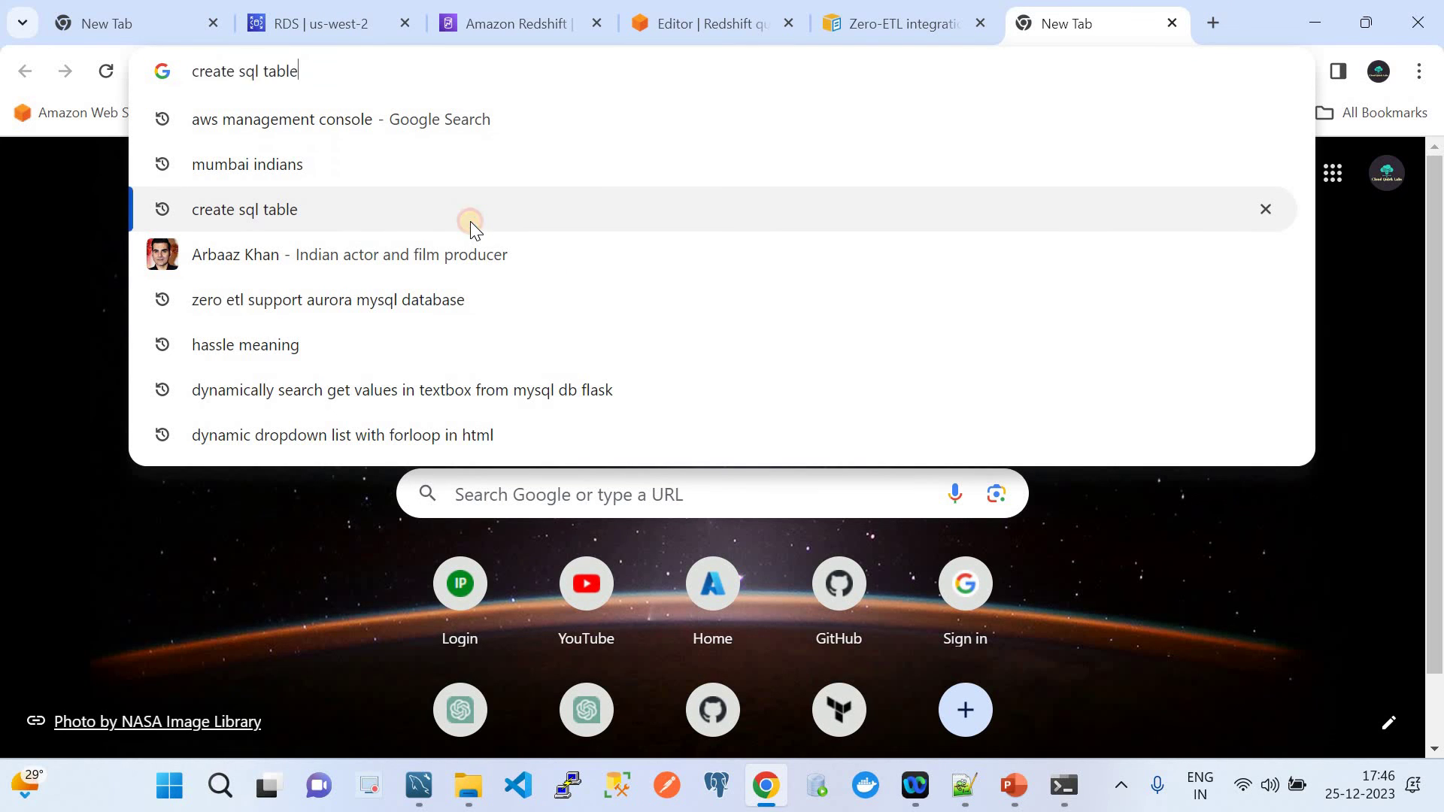
pyautogui.click(445, 162)
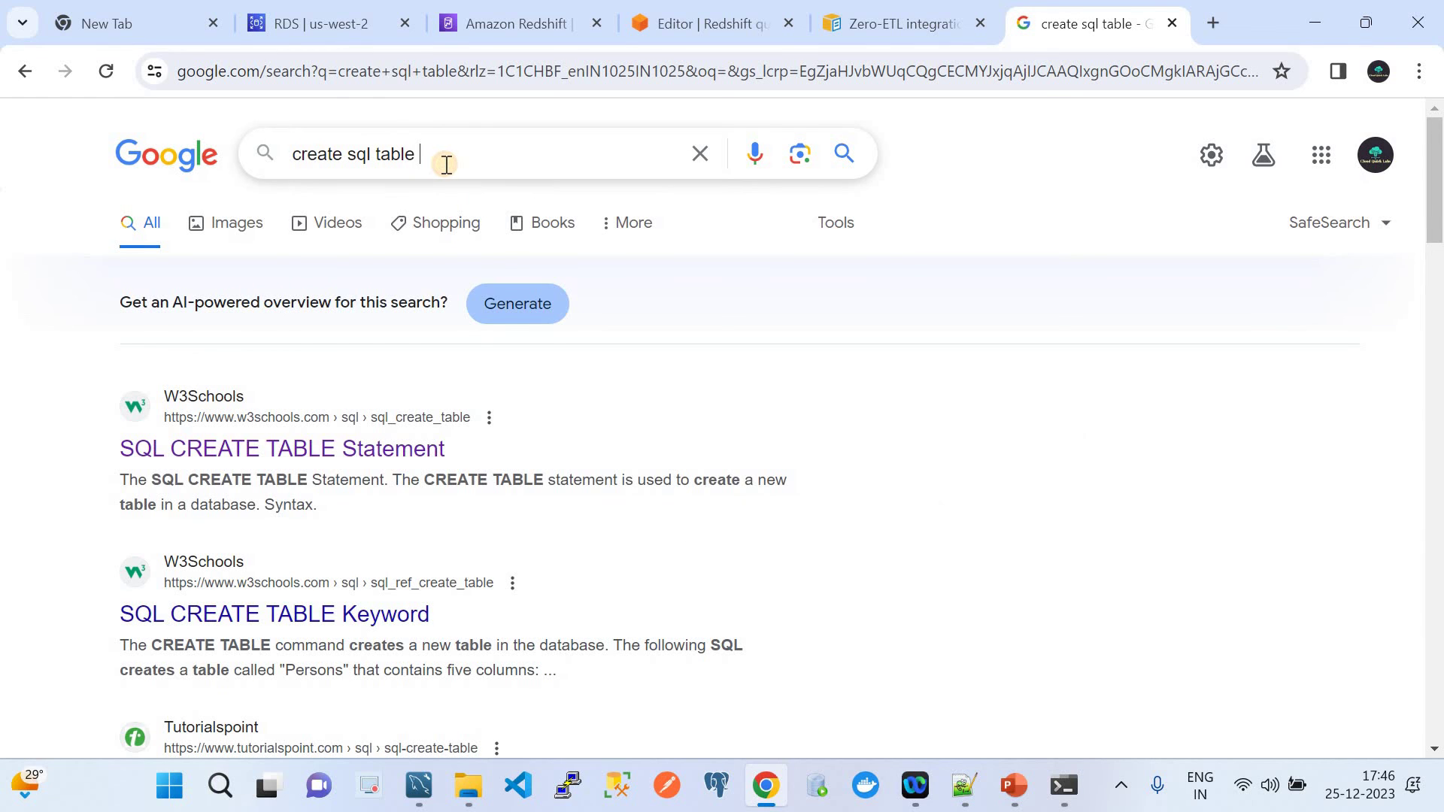
pyautogui.write('with')
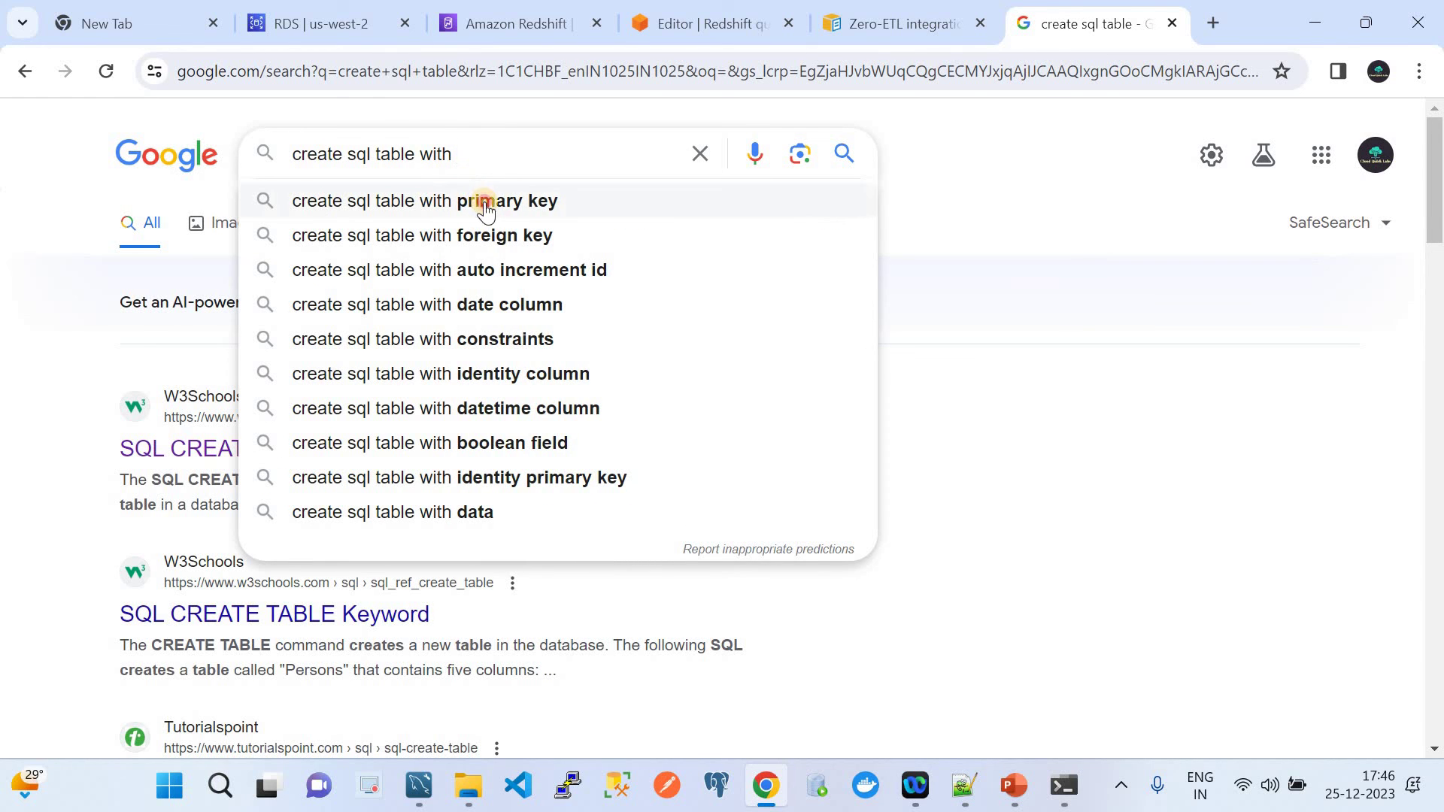
pyautogui.click(485, 204)
# Step: Open the W3Schools SQL PRIMARY KEY page and copy the PRIMARY KEY (ID) clause from the MySQL example
pyautogui.click(318, 451)
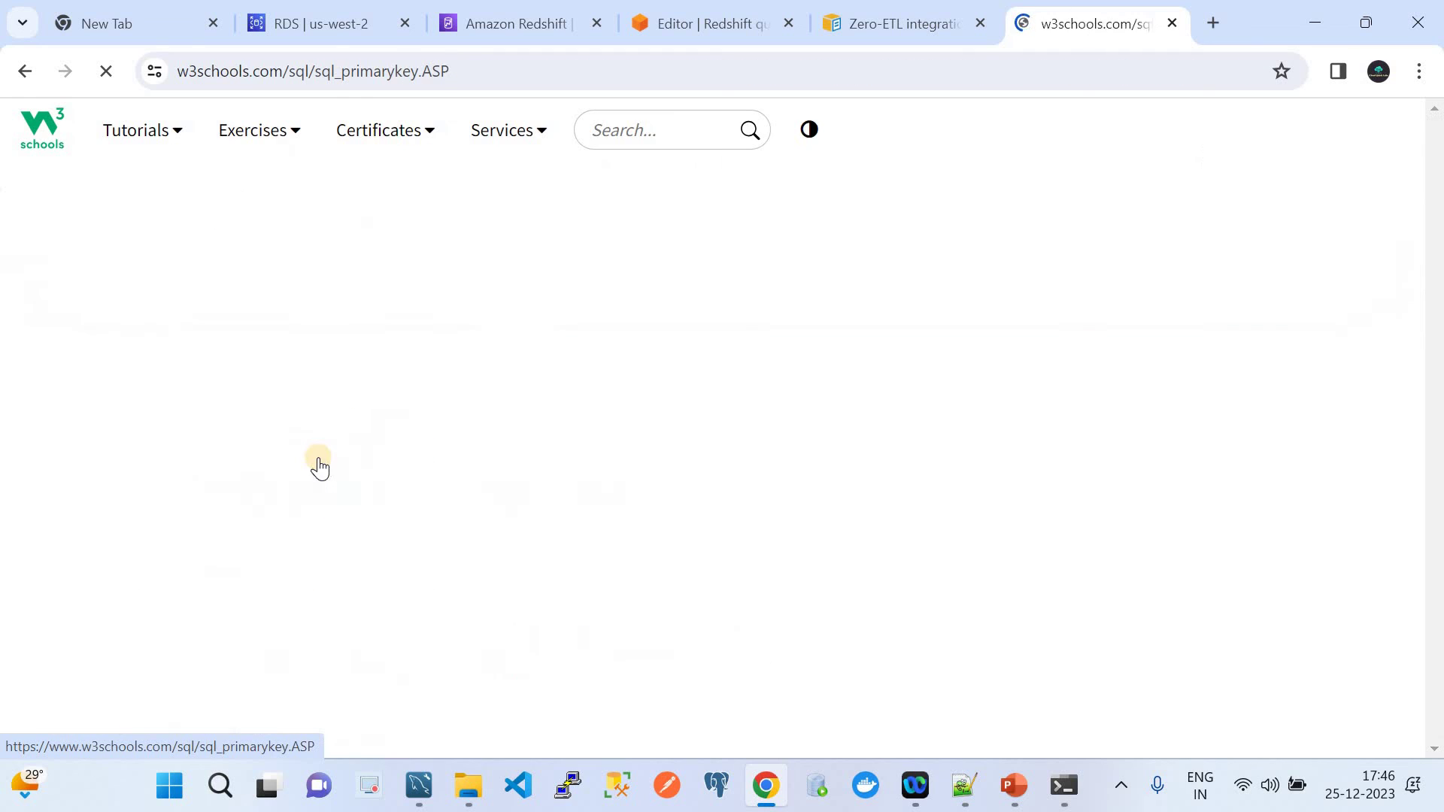
pyautogui.scroll(-6, 574, 448)
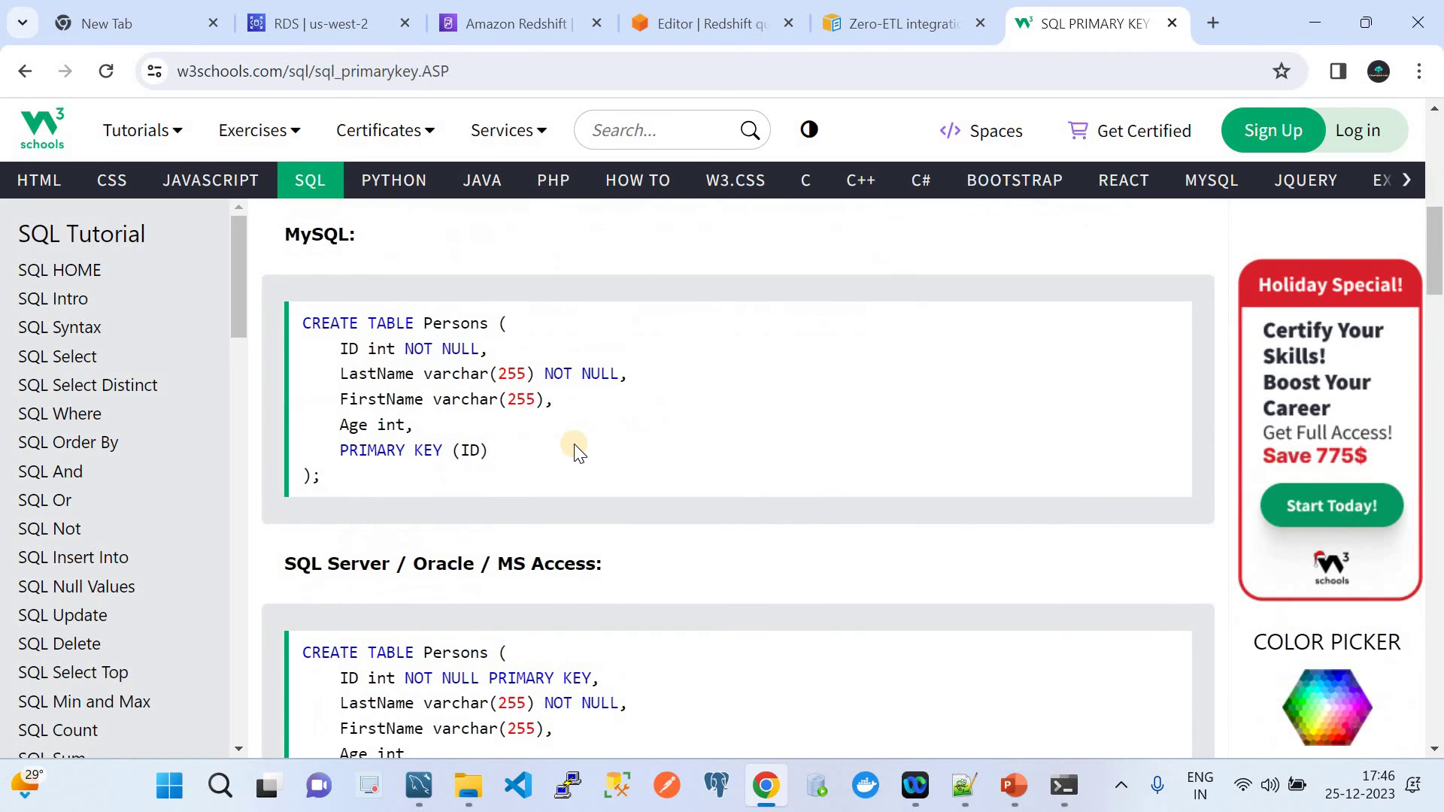
pyautogui.moveTo(491, 451); pyautogui.dragTo(339, 450)
pyautogui.hotkey('ctrl', 'c')
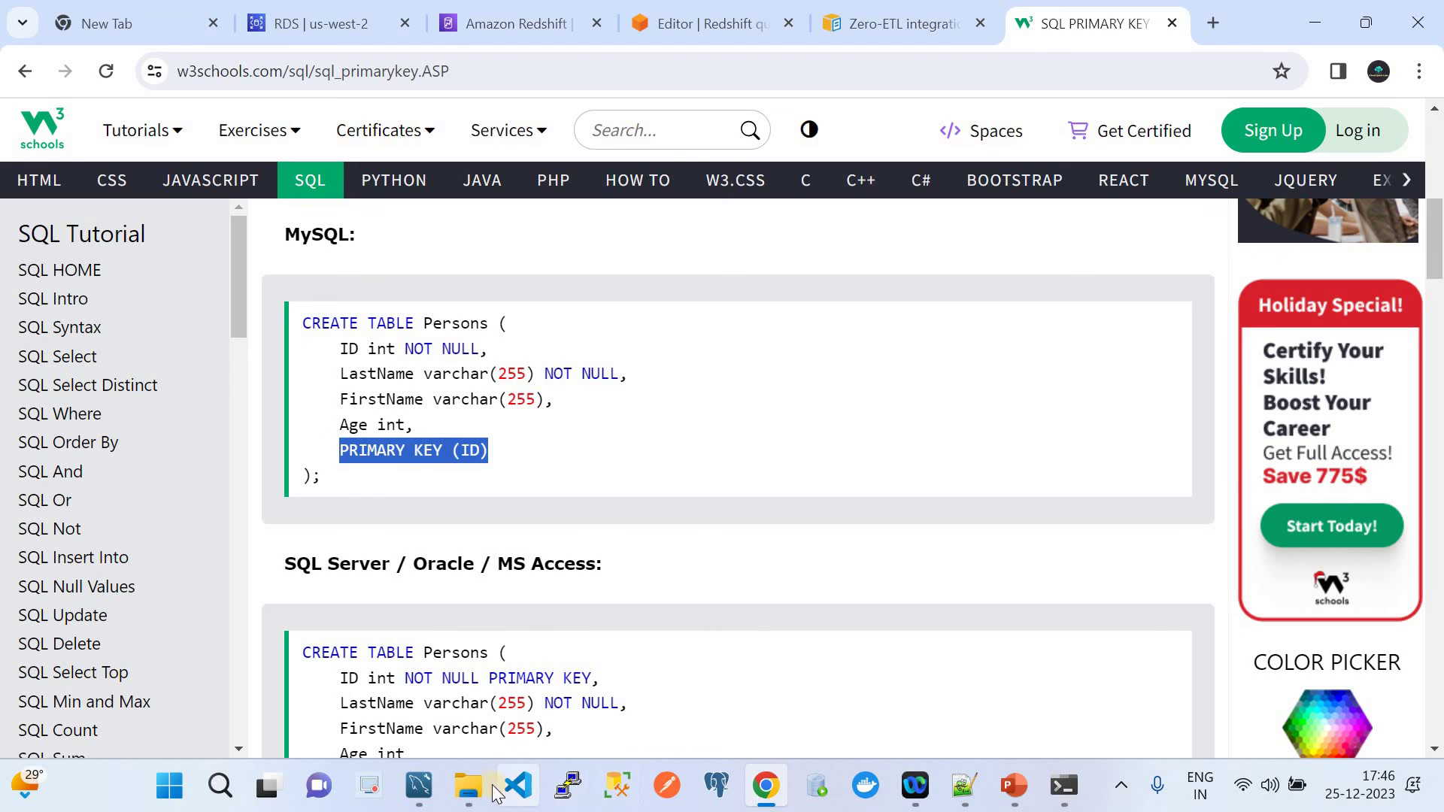
# Step: In MySQL Workbench, add a PRIMARY KEY (PersonID) clause after the City column of the Persons CREATE TABLE statement, separated by a comma
pyautogui.click(435, 791)
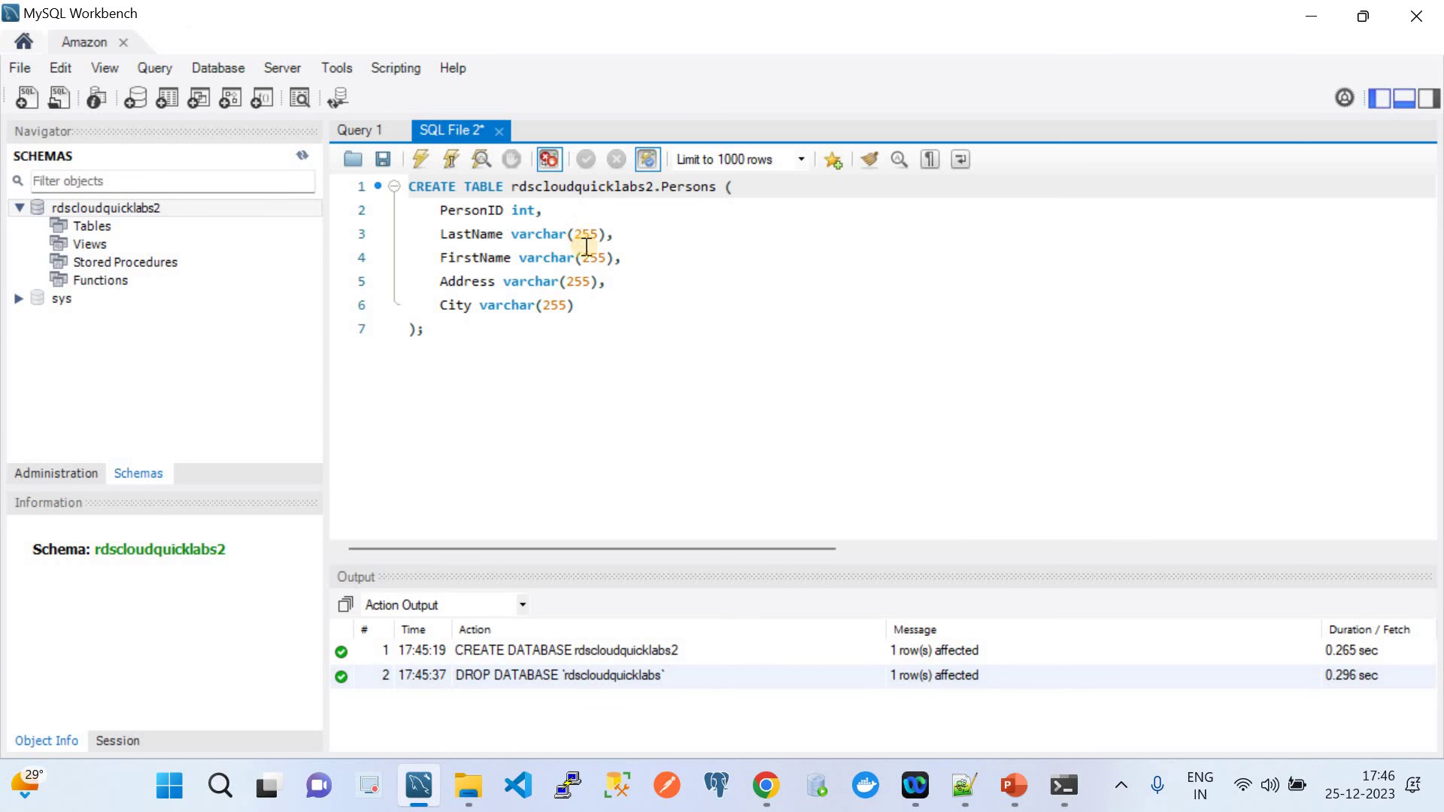
pyautogui.click(602, 305)
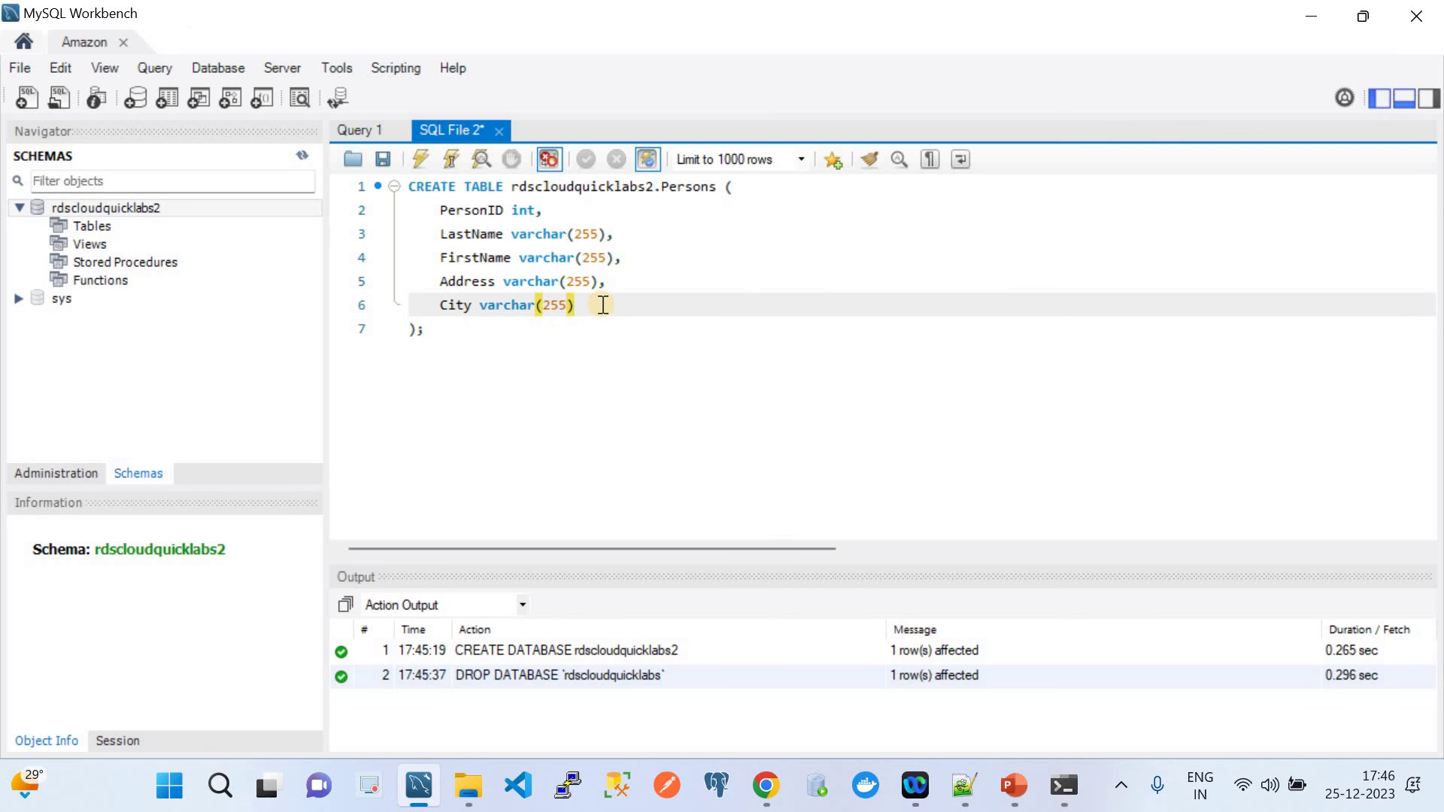
pyautogui.press('Return')
pyautogui.hotkey('ctrl', 'v')
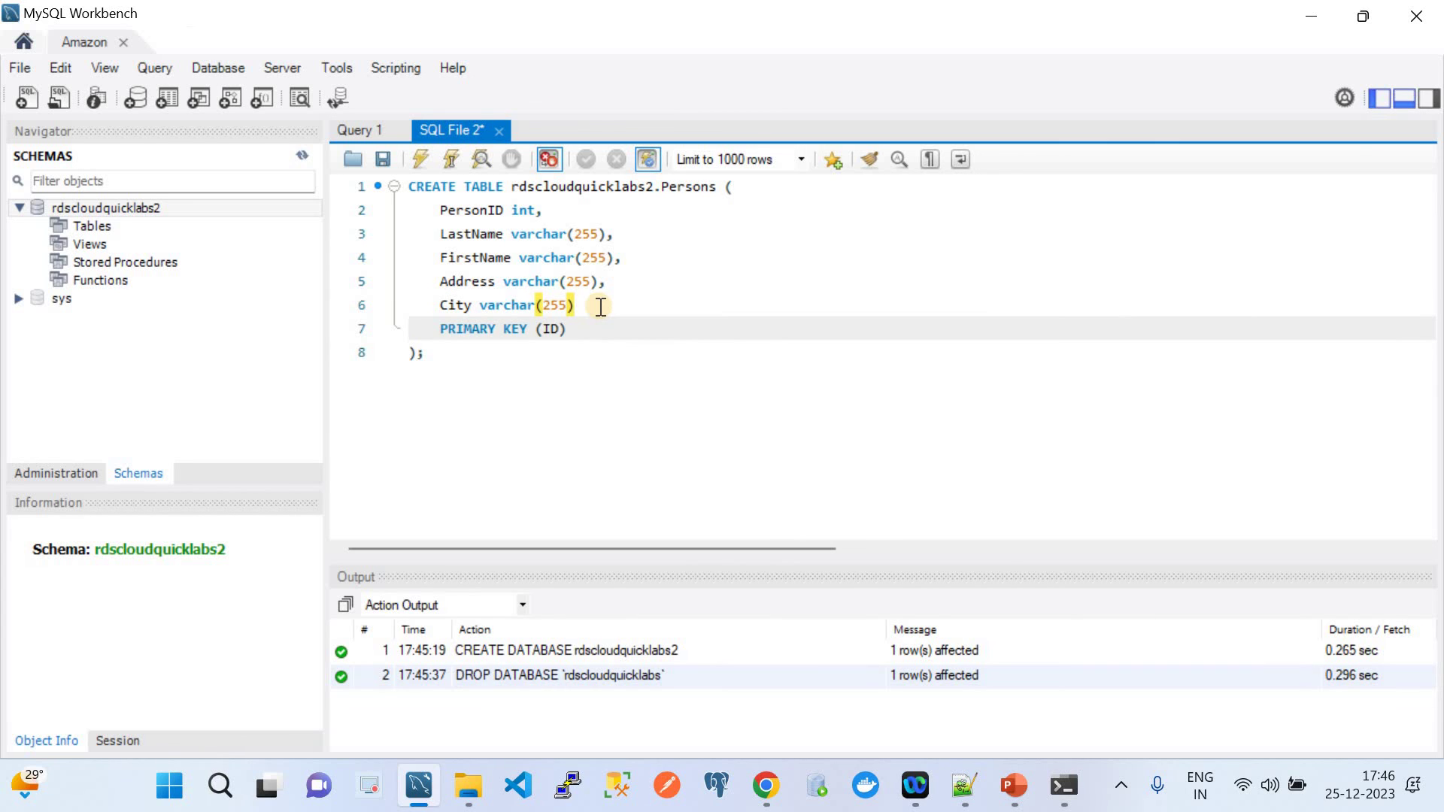
pyautogui.doubleClick(454, 211)
pyautogui.hotkey('ctrl', 'c')
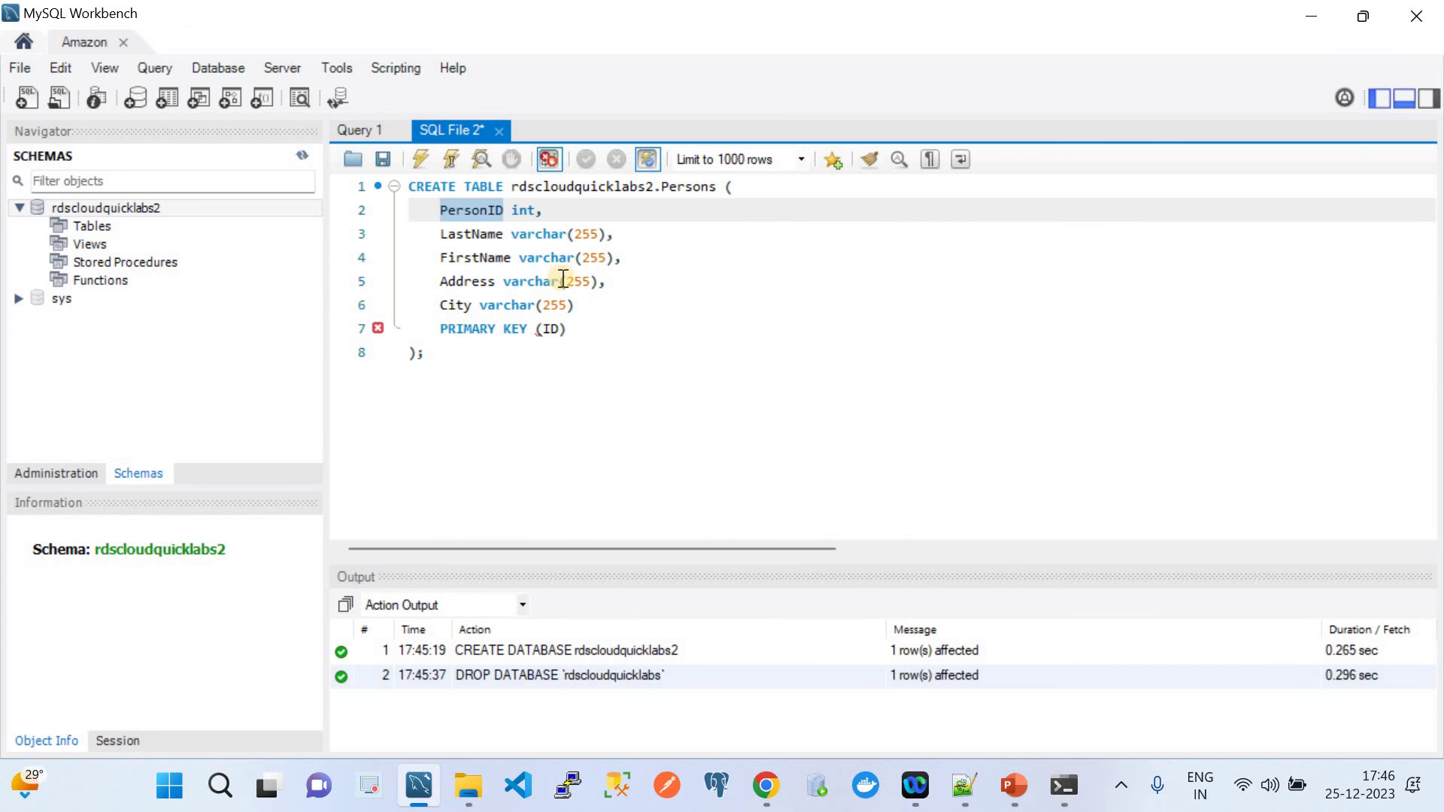
pyautogui.doubleClick(550, 330)
pyautogui.hotkey('ctrl', 'v')
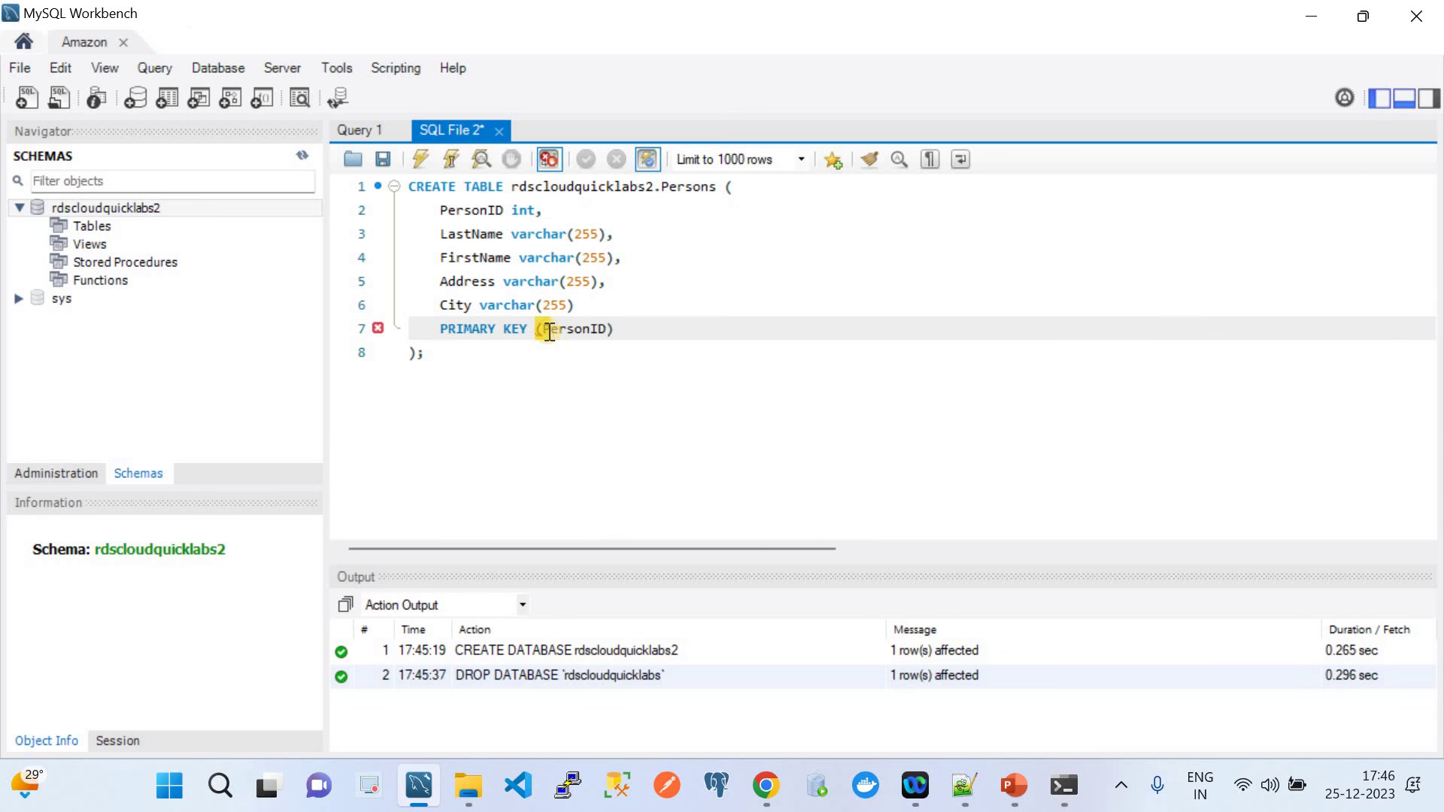
pyautogui.click(611, 309)
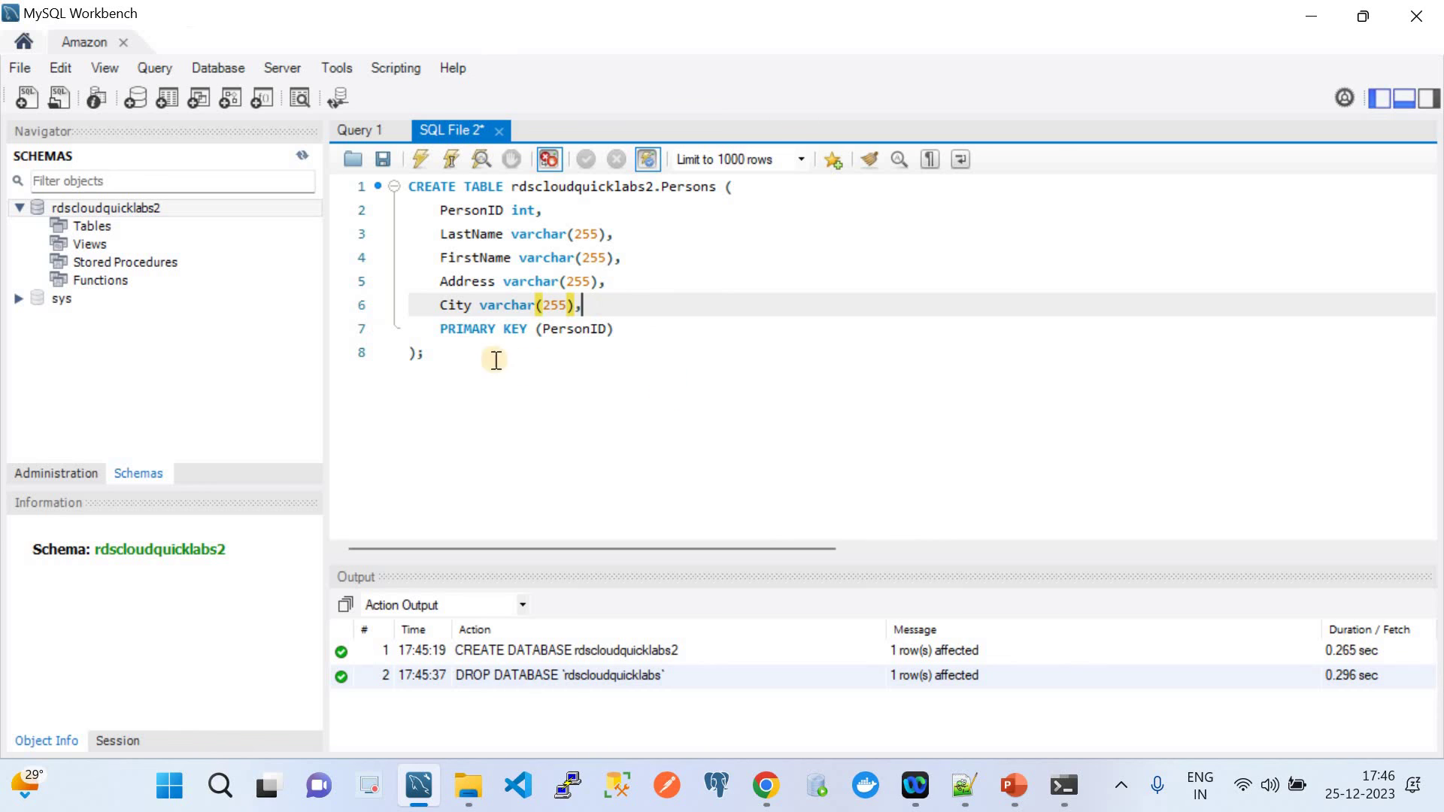
# Step: Run the full CREATE TABLE statement, refresh the schema list and expand the Persons table under rdscloudquicklabs2
pyautogui.moveTo(426, 354); pyautogui.dragTo(393, 187)
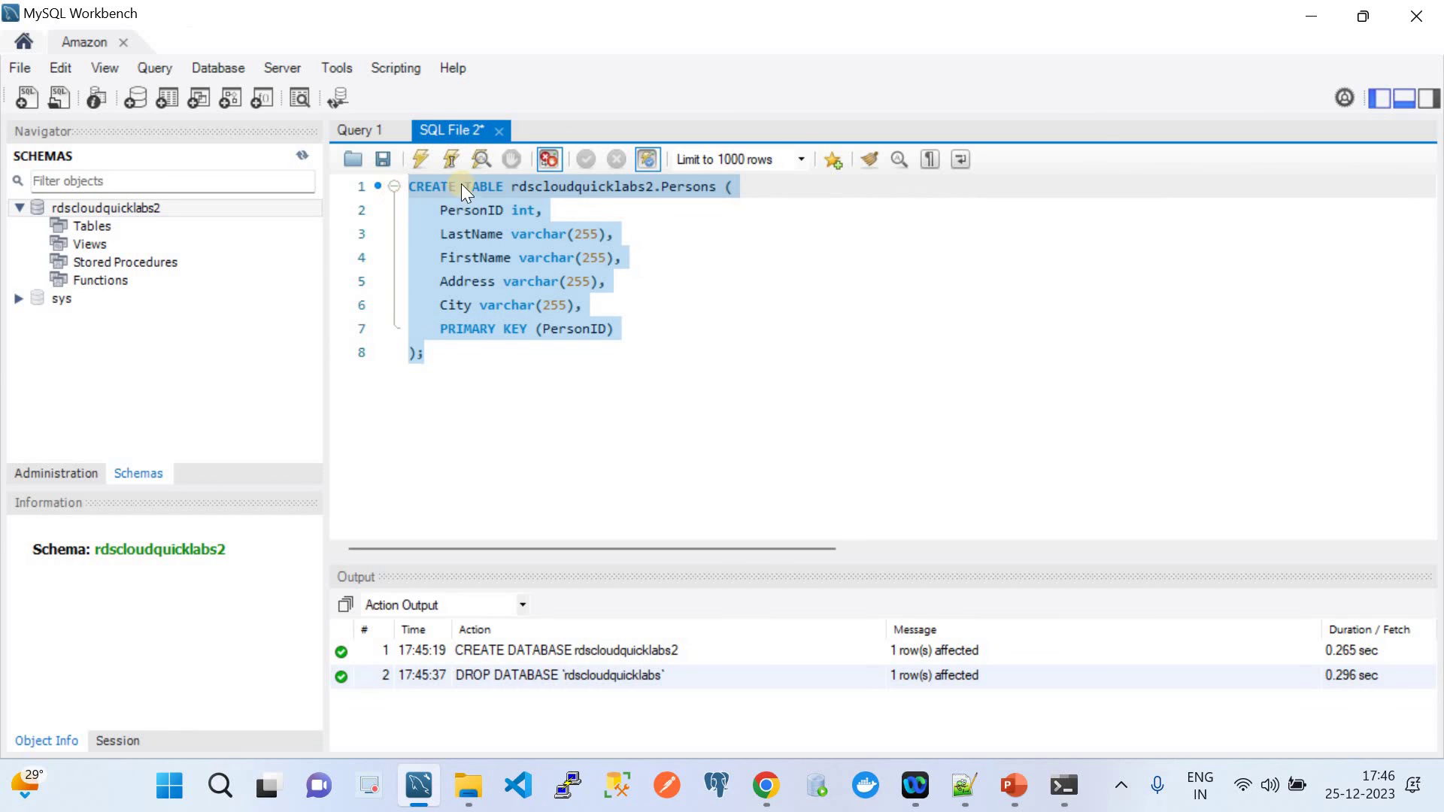
pyautogui.click(424, 161)
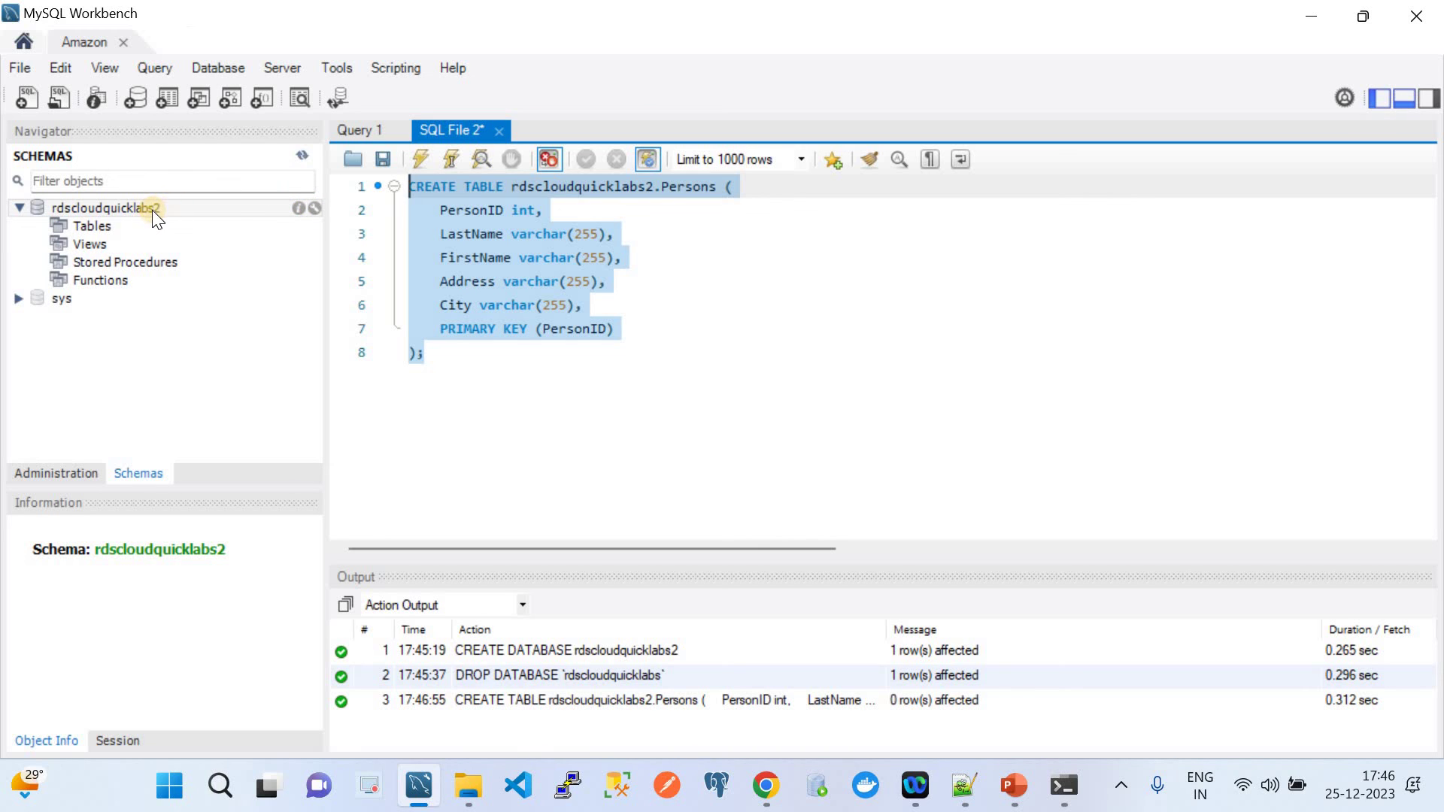
pyautogui.click(301, 156)
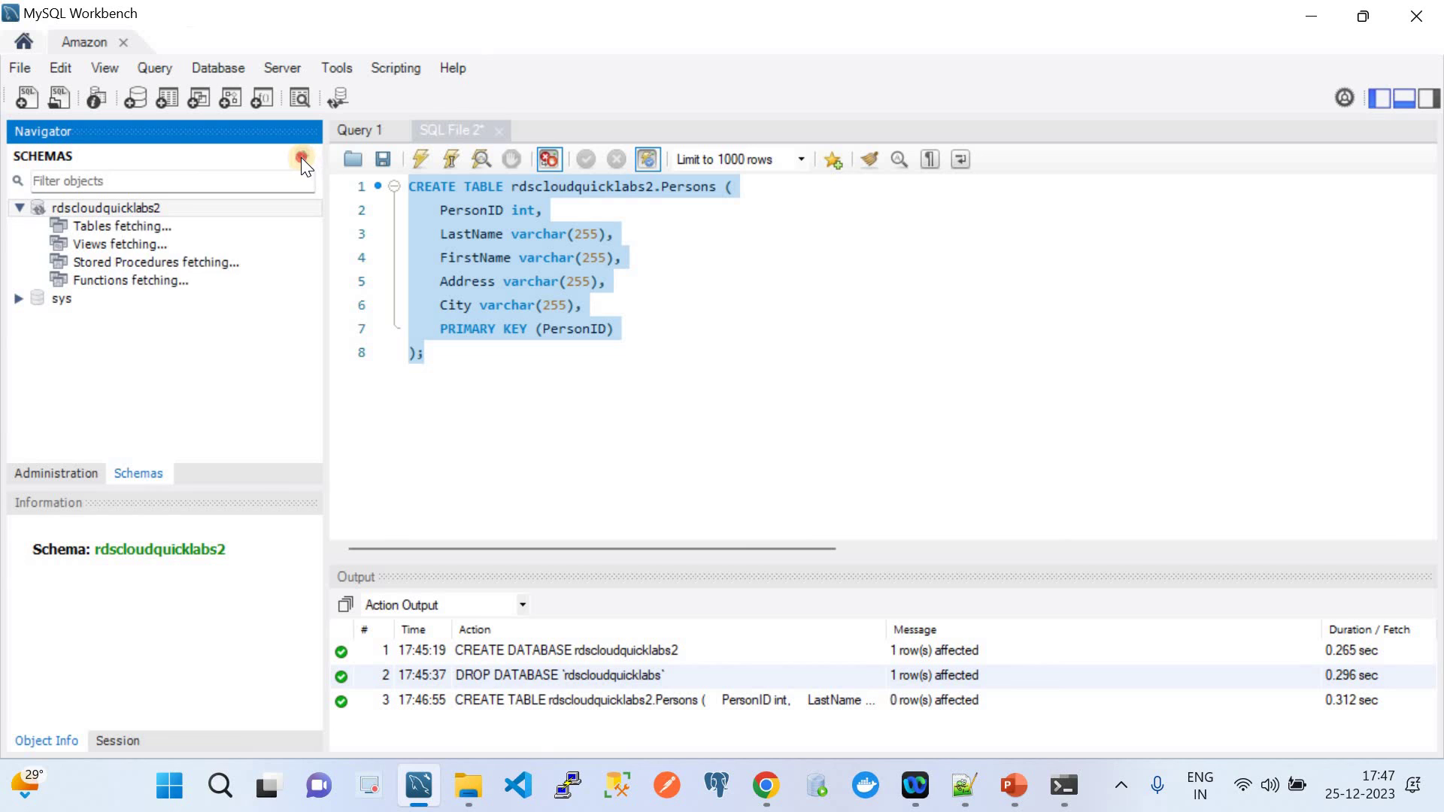
pyautogui.click(43, 226)
pyautogui.click(60, 245)
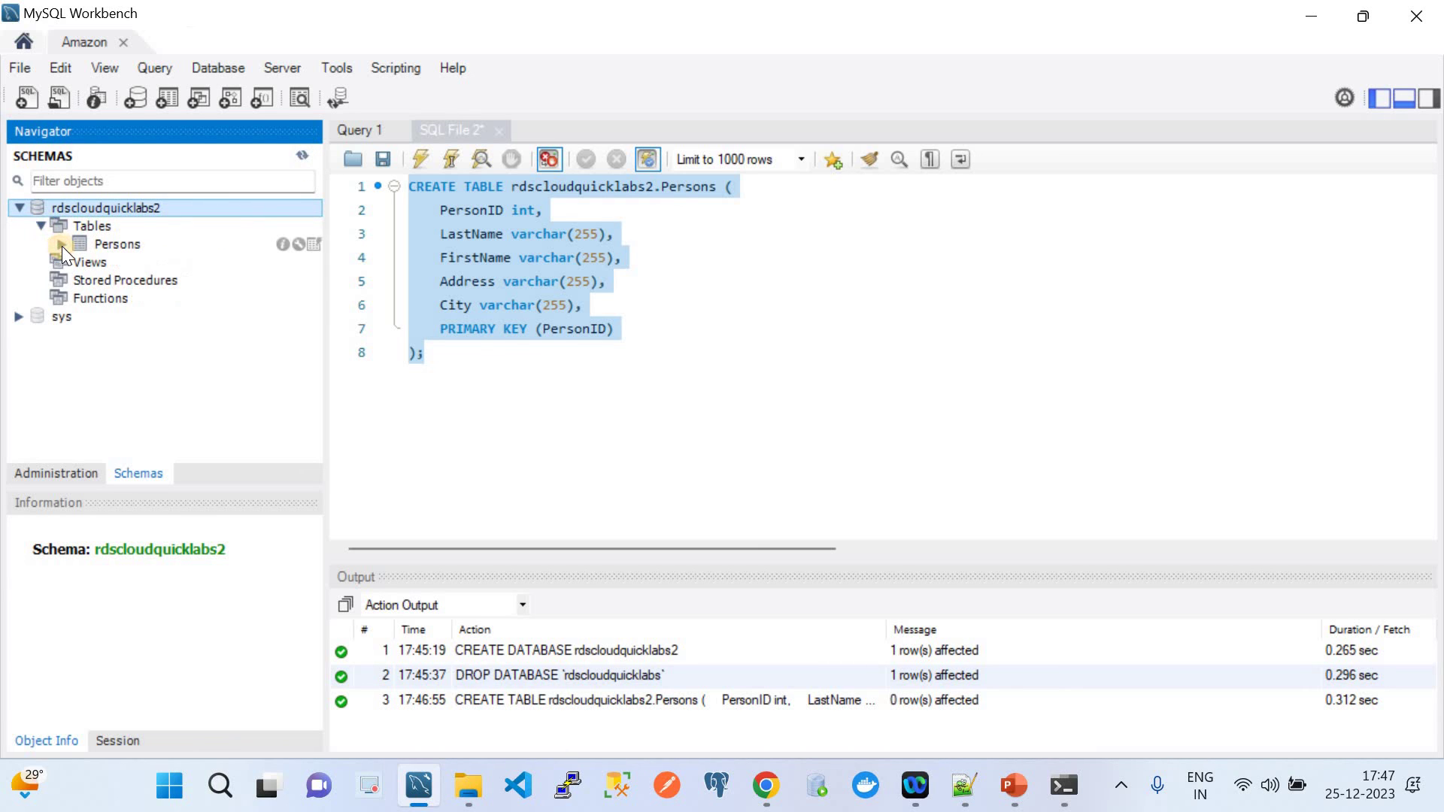
# Step: Switch to Chrome and reload the Redshift zero-ETL integration details page to check its status
pyautogui.click(764, 786)
pyautogui.click(544, 42)
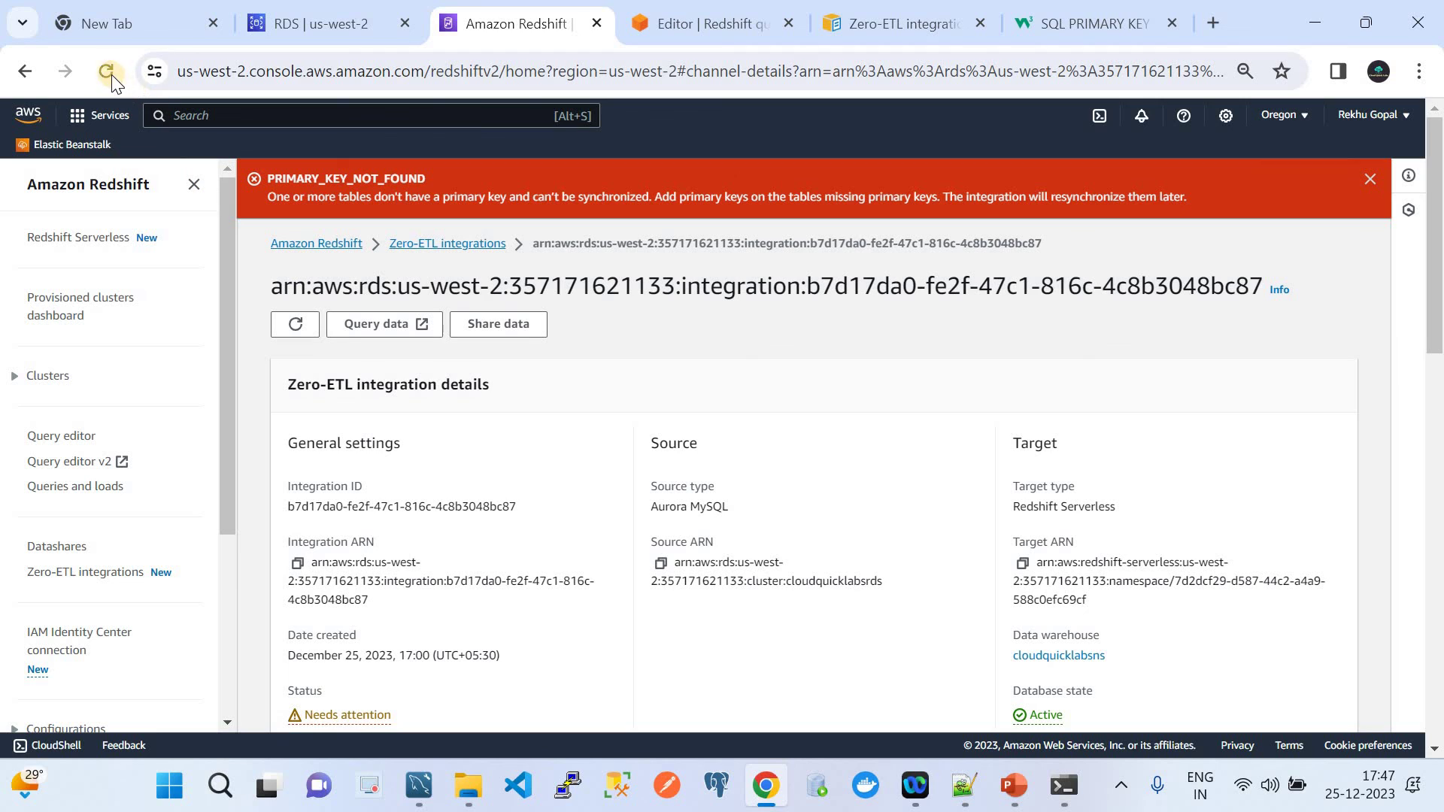
pyautogui.click(107, 71)
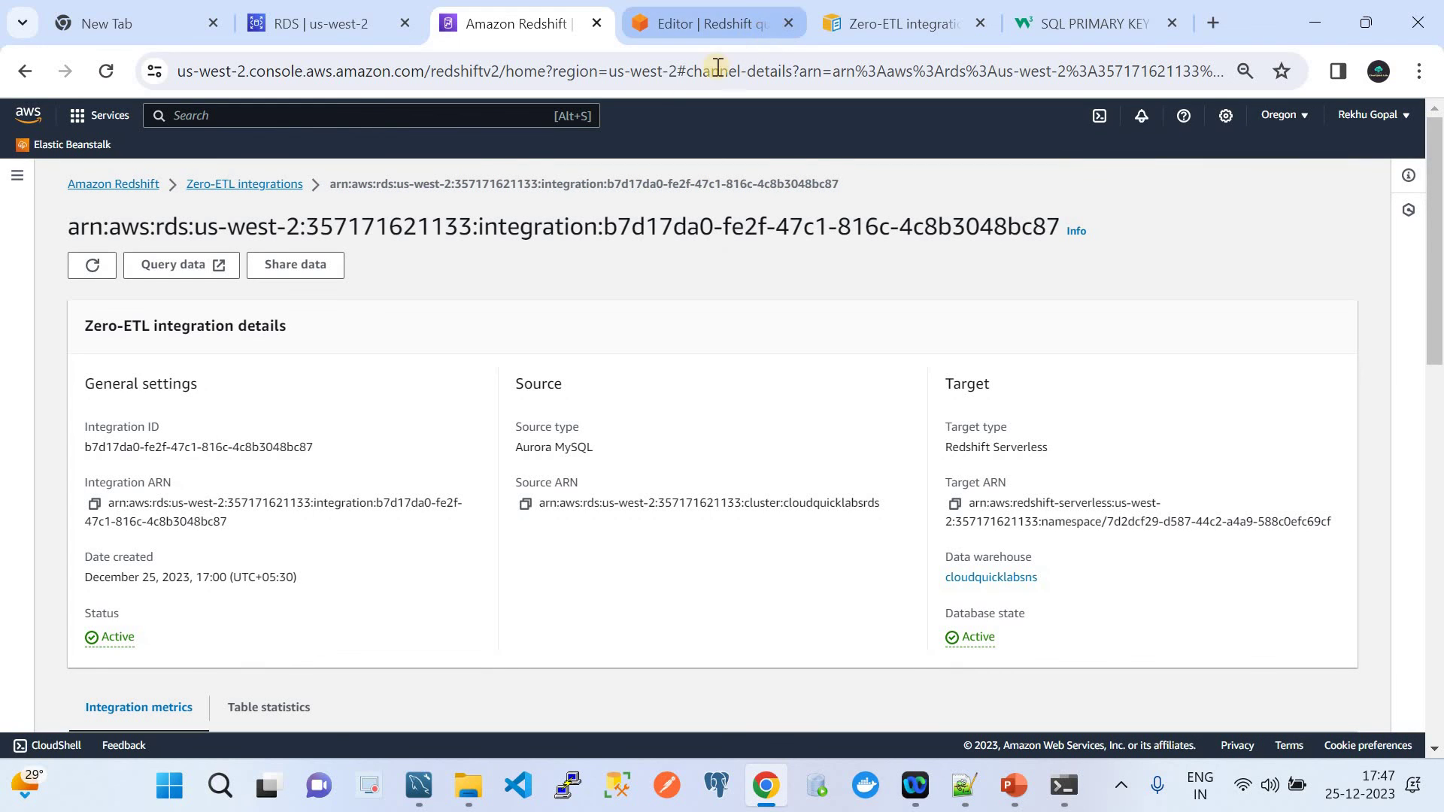
# Step: Close the open Redshift query editor and reopen it through the integration's Query data option
pyautogui.click(700, 23)
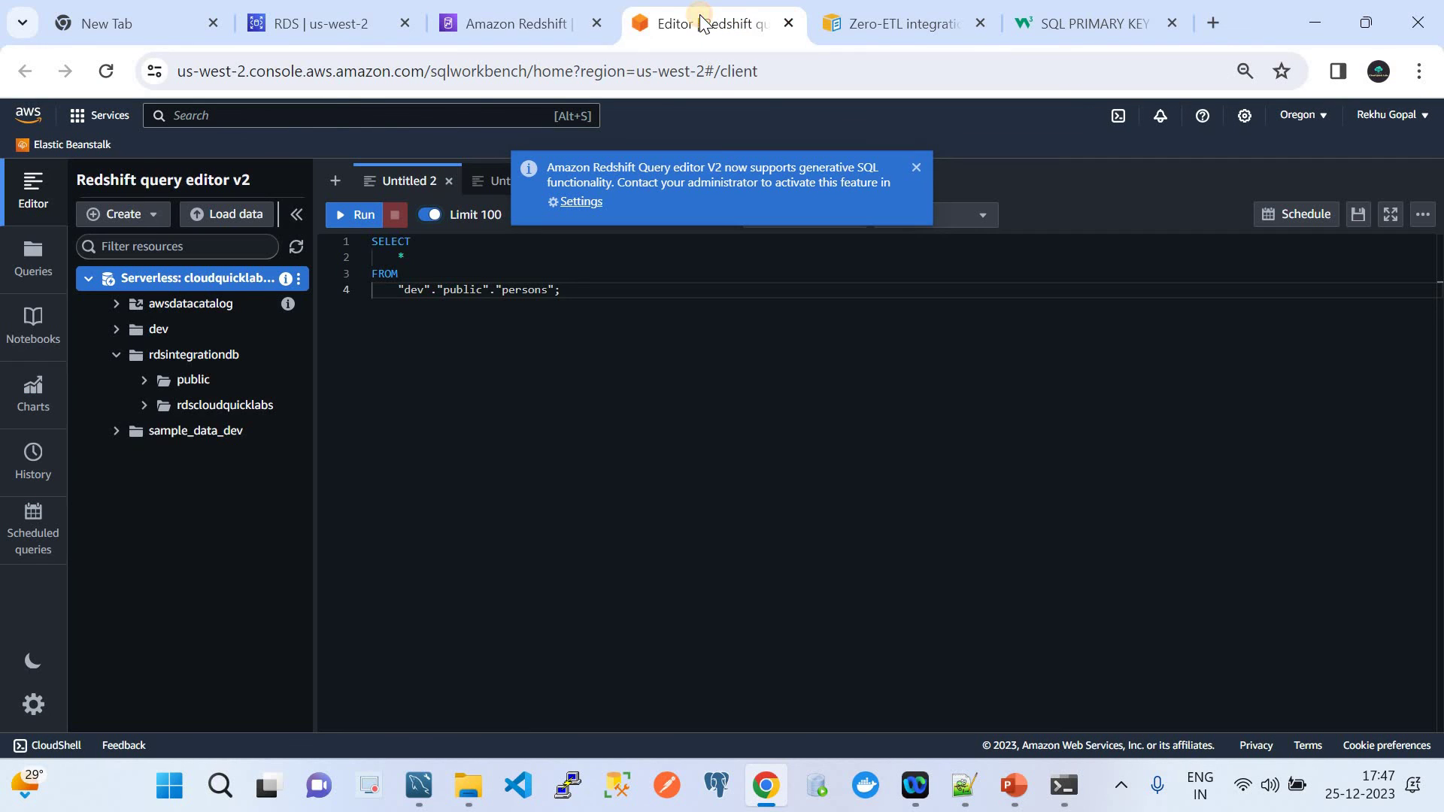
pyautogui.click(787, 21)
pyautogui.click(508, 24)
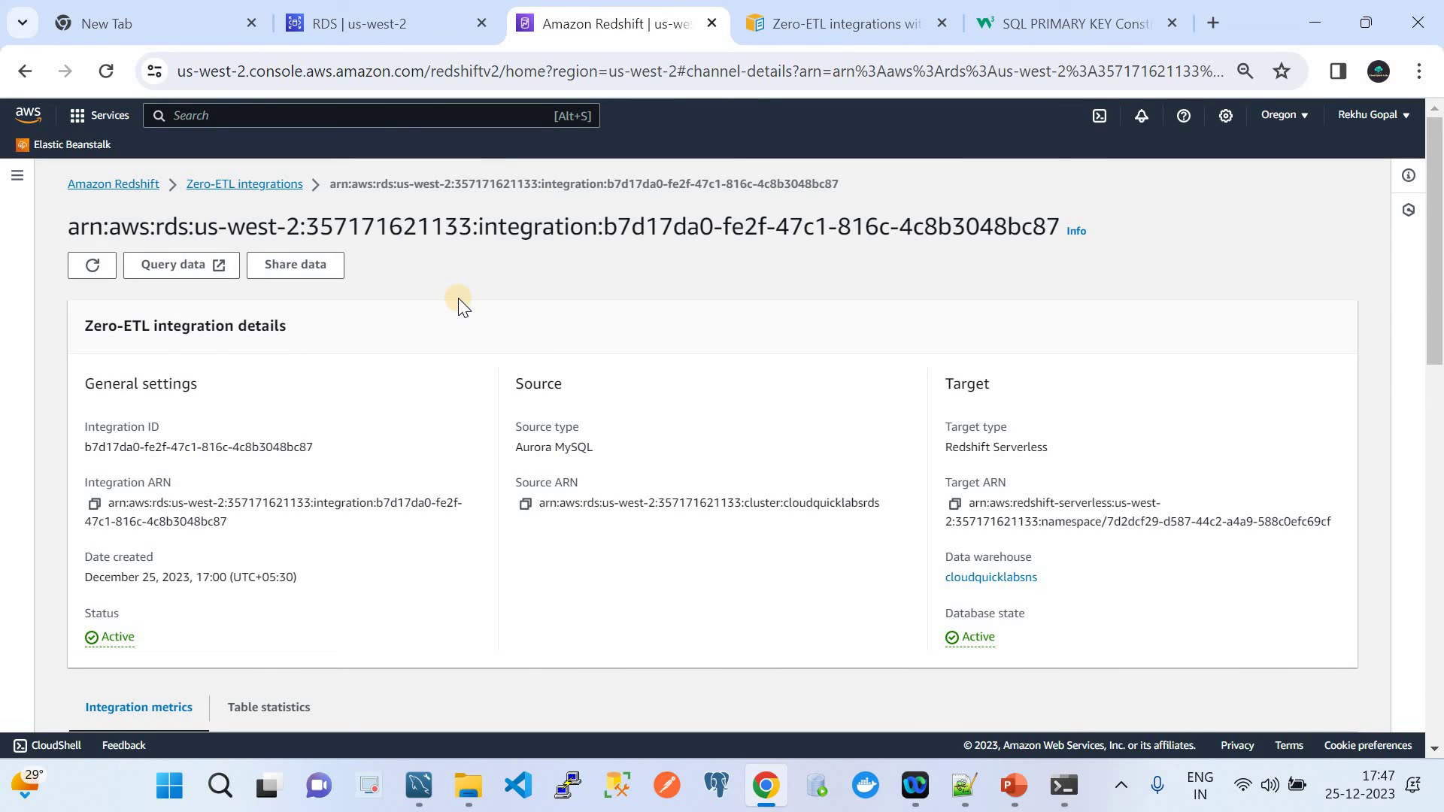
pyautogui.click(175, 273)
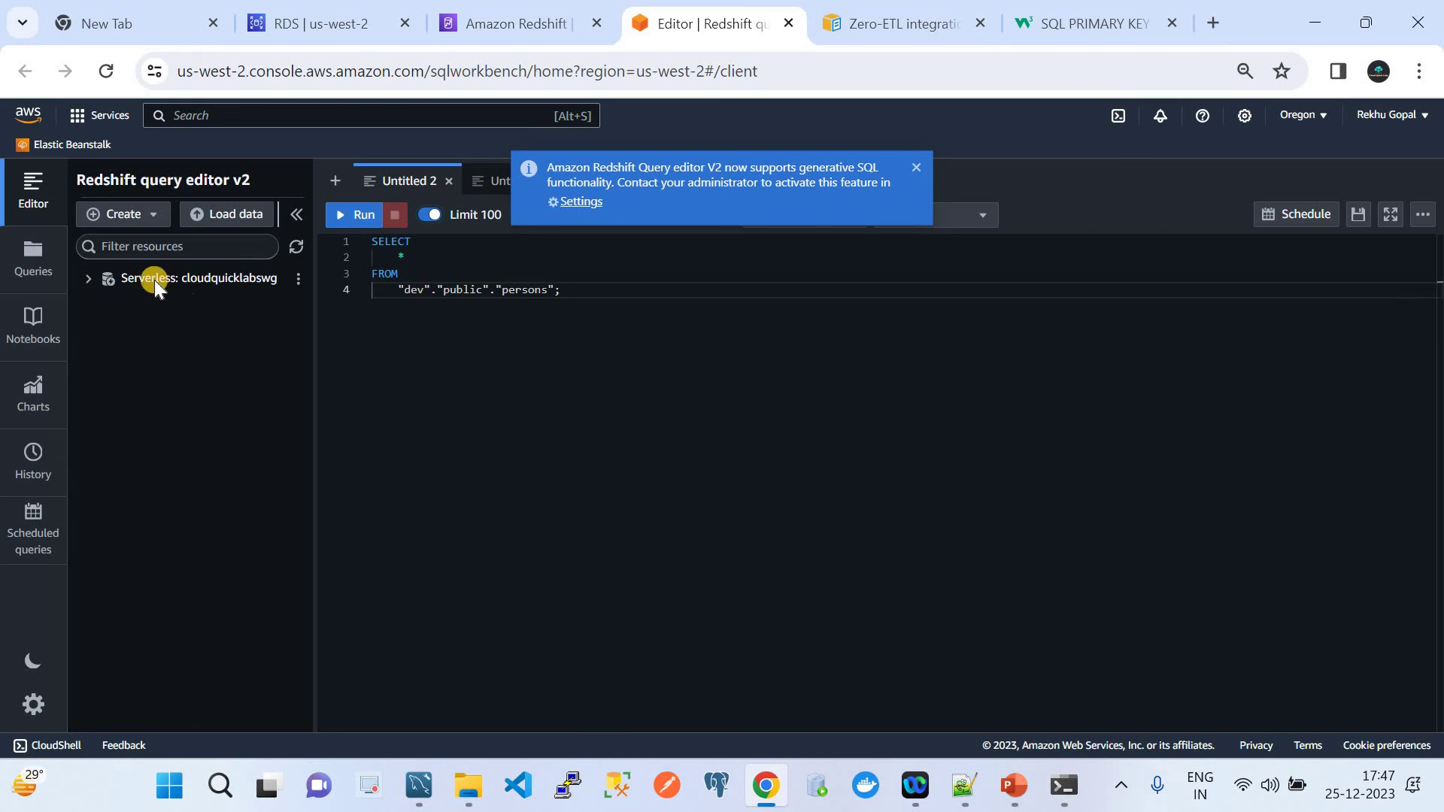
# Step: Refresh the query editor's resources and expand the cloudquicklabswg workgroup, rdsintegrationdb and the rdscloudquicklabs2 schema
pyautogui.click(298, 247)
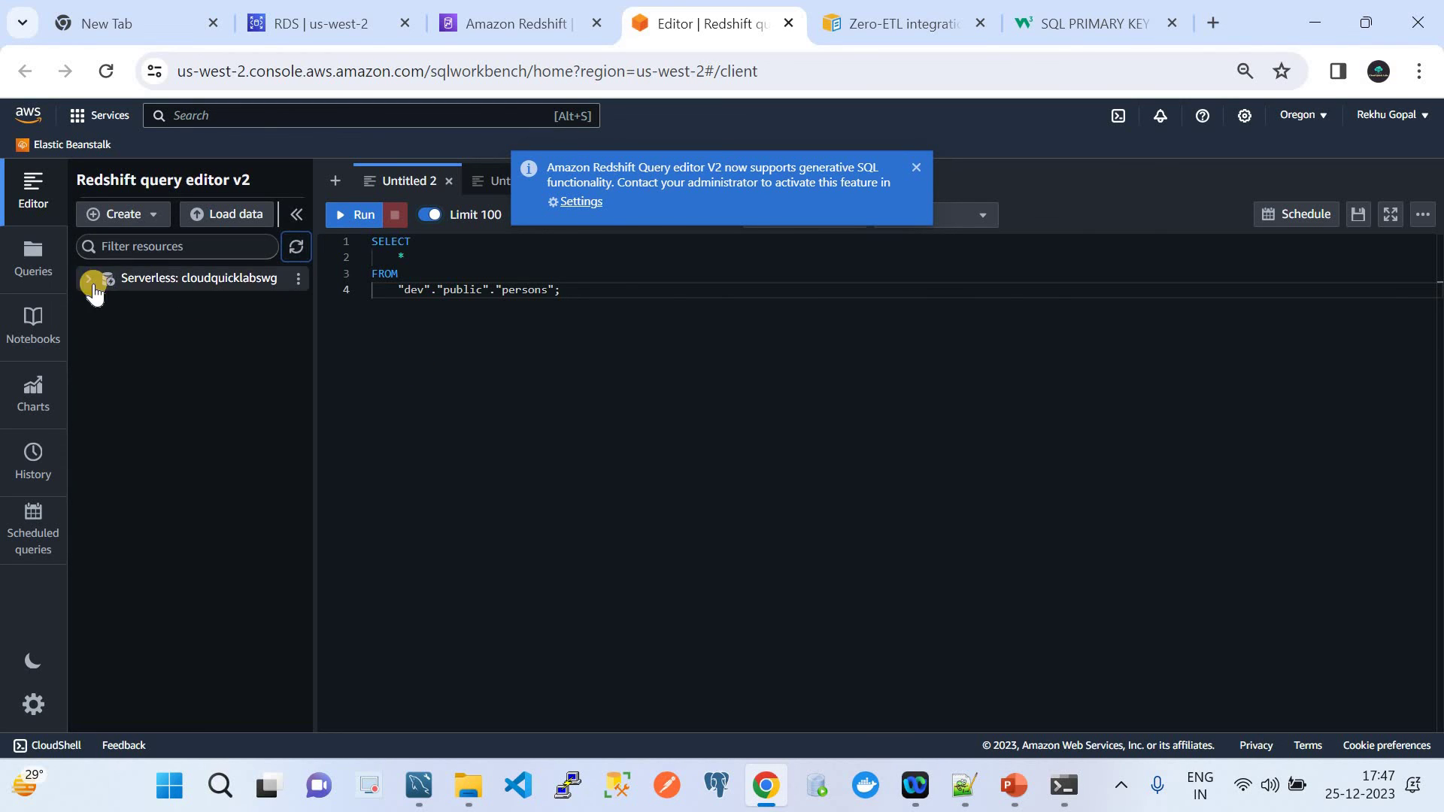
pyautogui.click(79, 280)
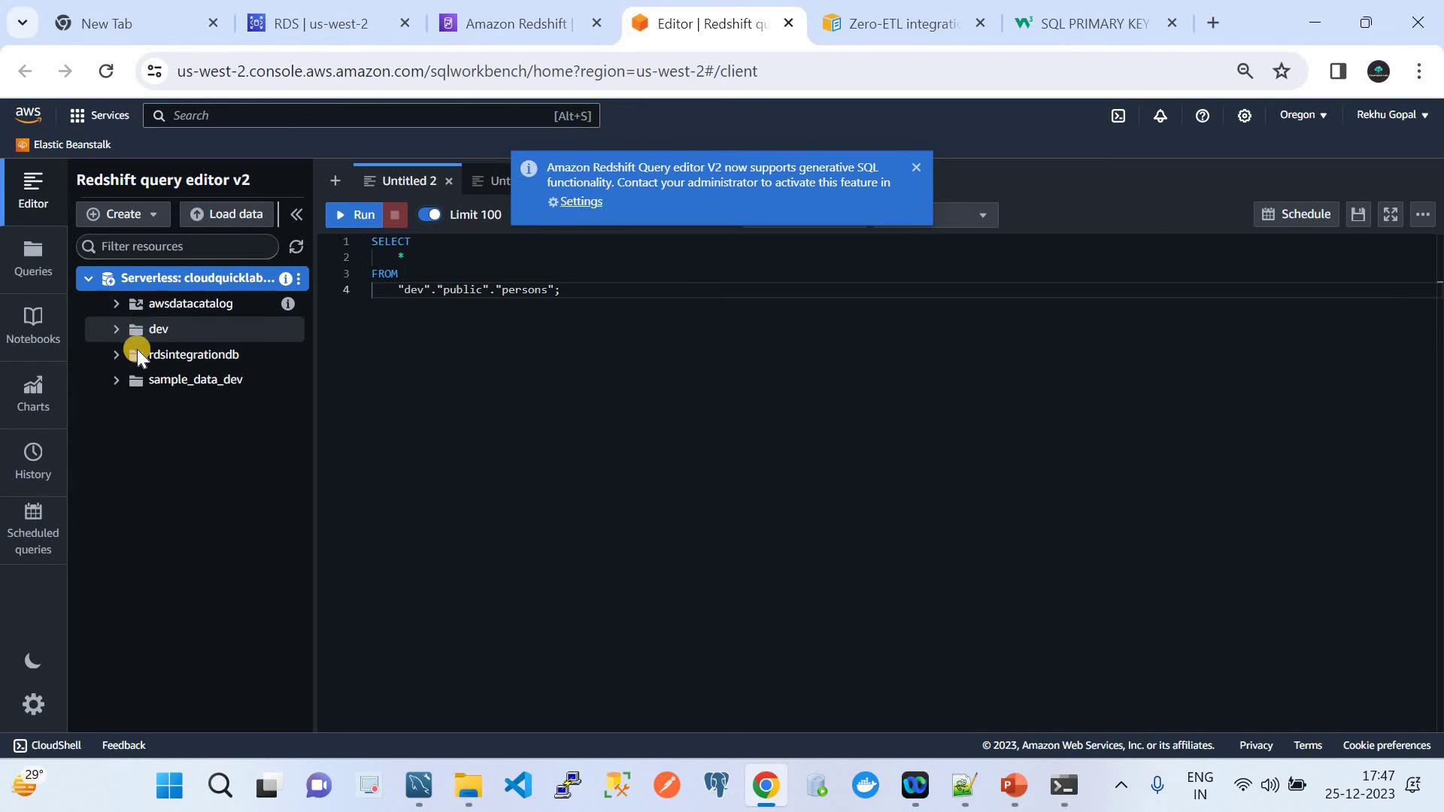
pyautogui.click(117, 354)
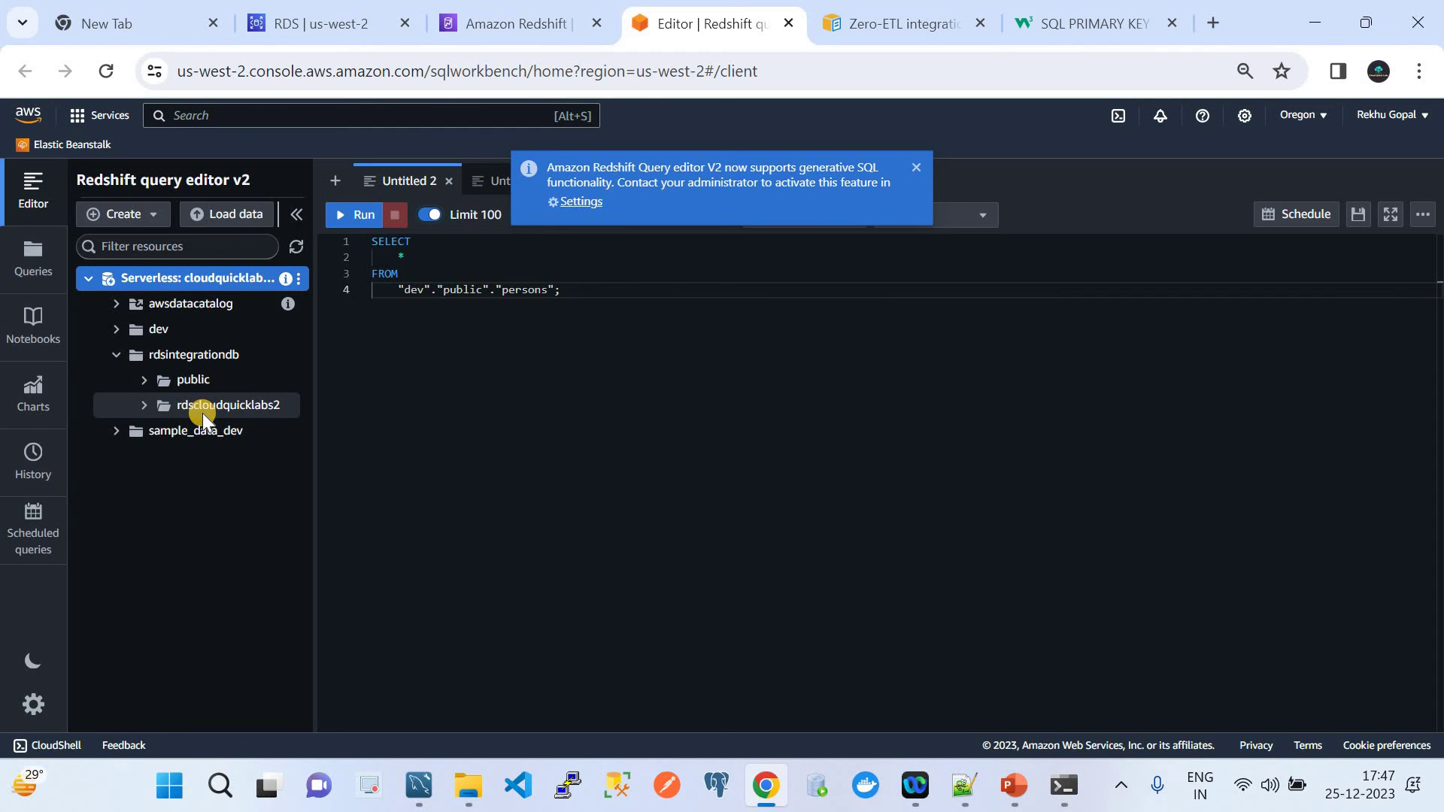
pyautogui.click(145, 406)
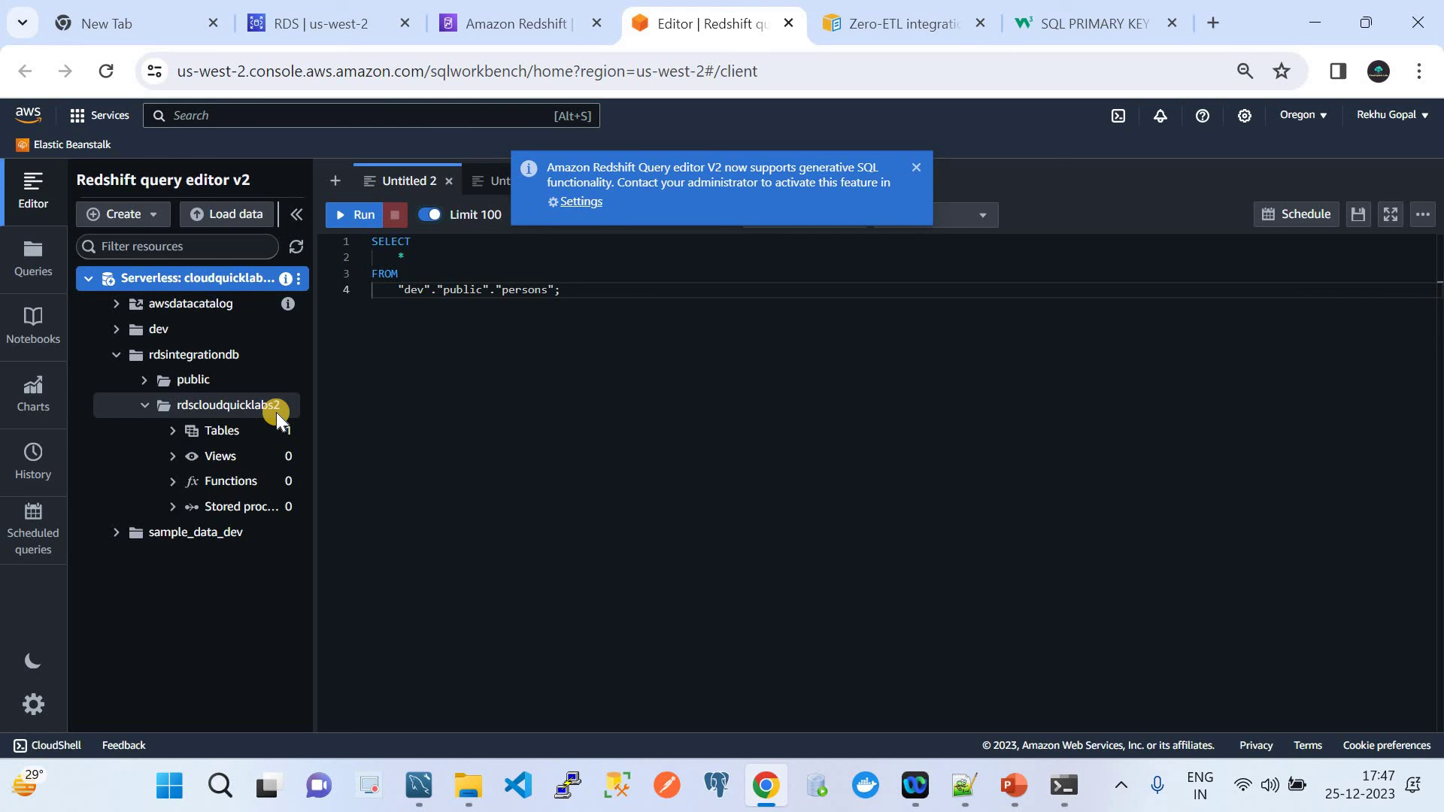
# Step: Review the source cluster in RDS, the Persons table in MySQL Workbench and the integration details in Redshift
pyautogui.click(299, 17)
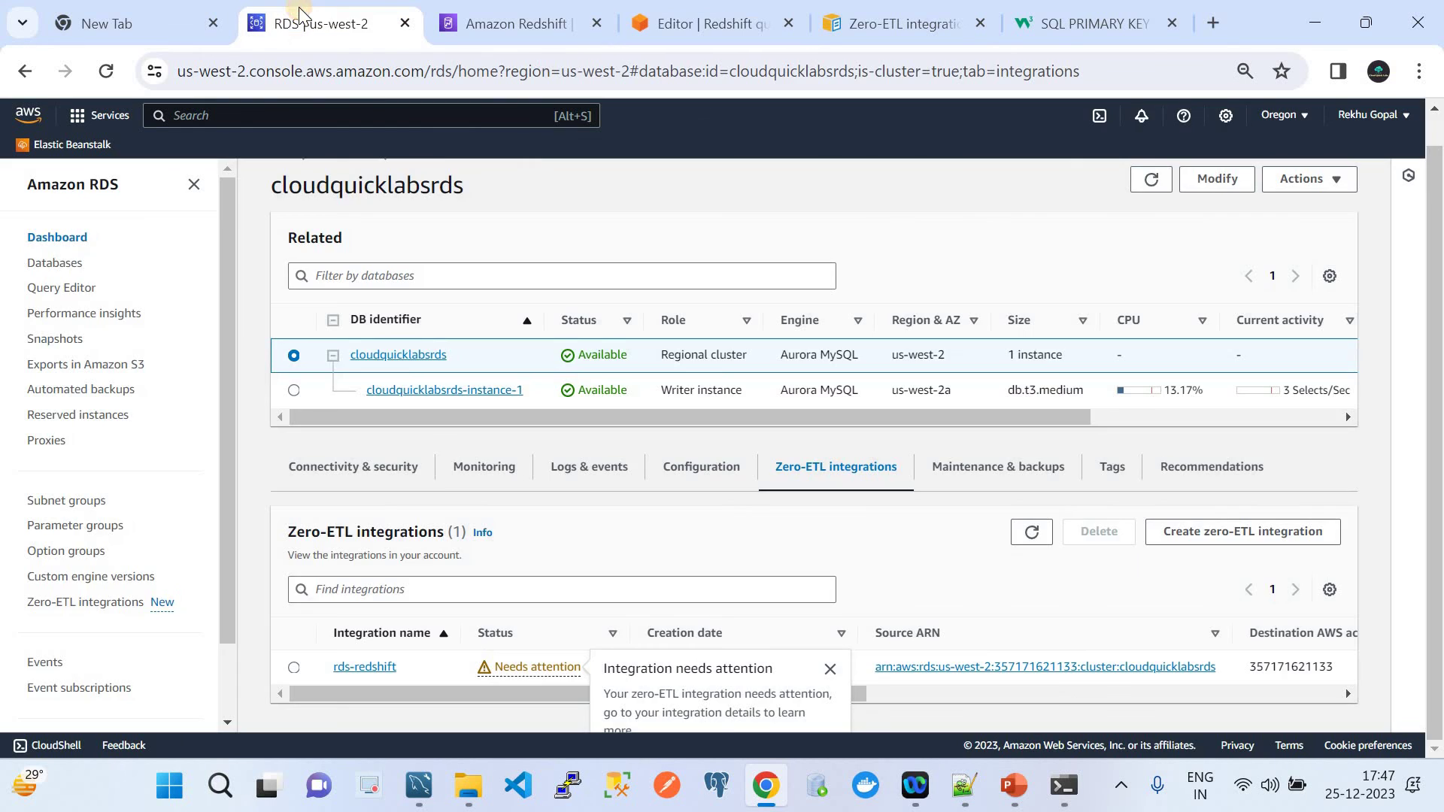
pyautogui.click(419, 785)
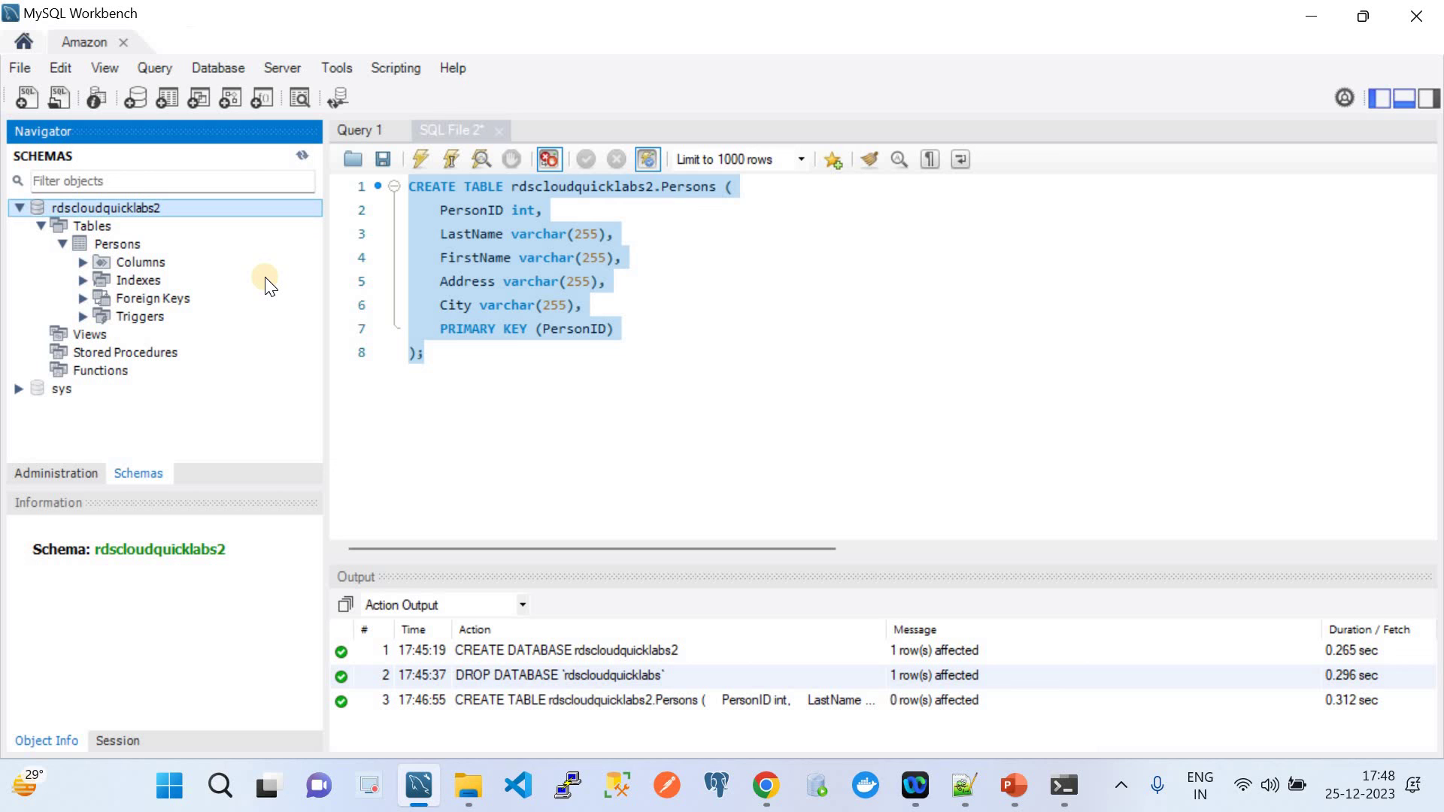
pyautogui.click(766, 785)
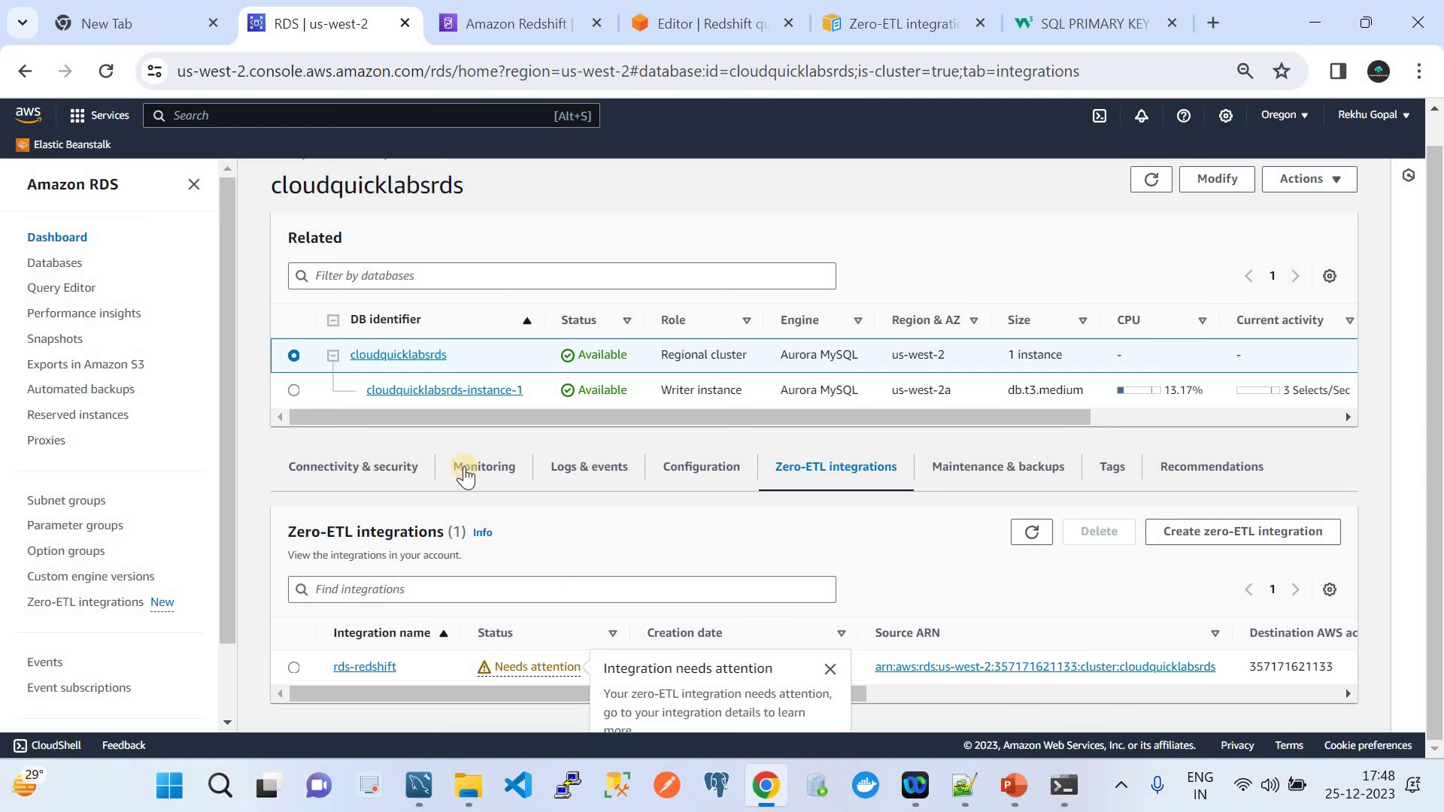
pyautogui.click(512, 26)
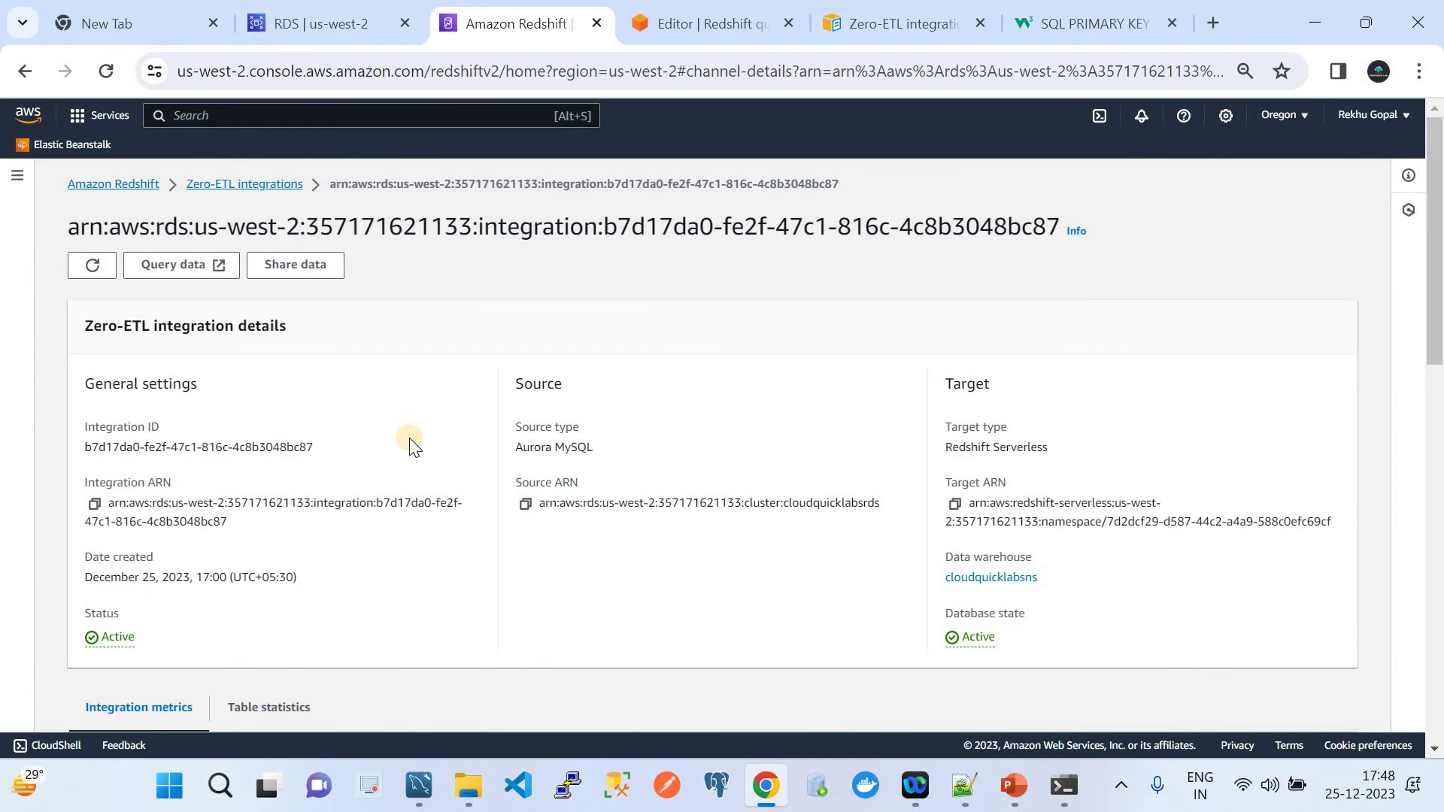
# Step: In the Redshift query editor, expand the rdscloudquicklabs2 tables and view the replicated Persons table's columns
pyautogui.click(675, 34)
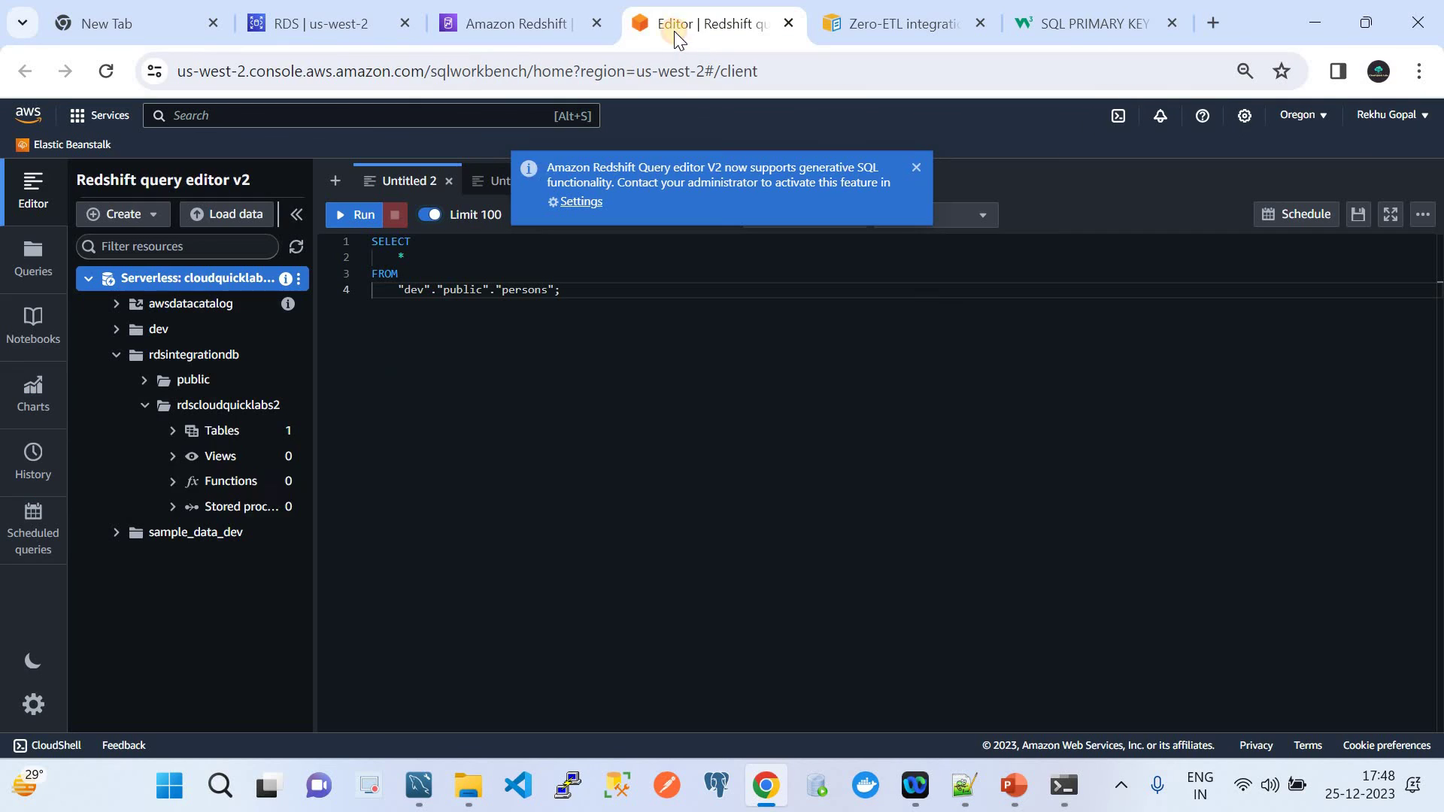
pyautogui.click(210, 436)
pyautogui.click(233, 460)
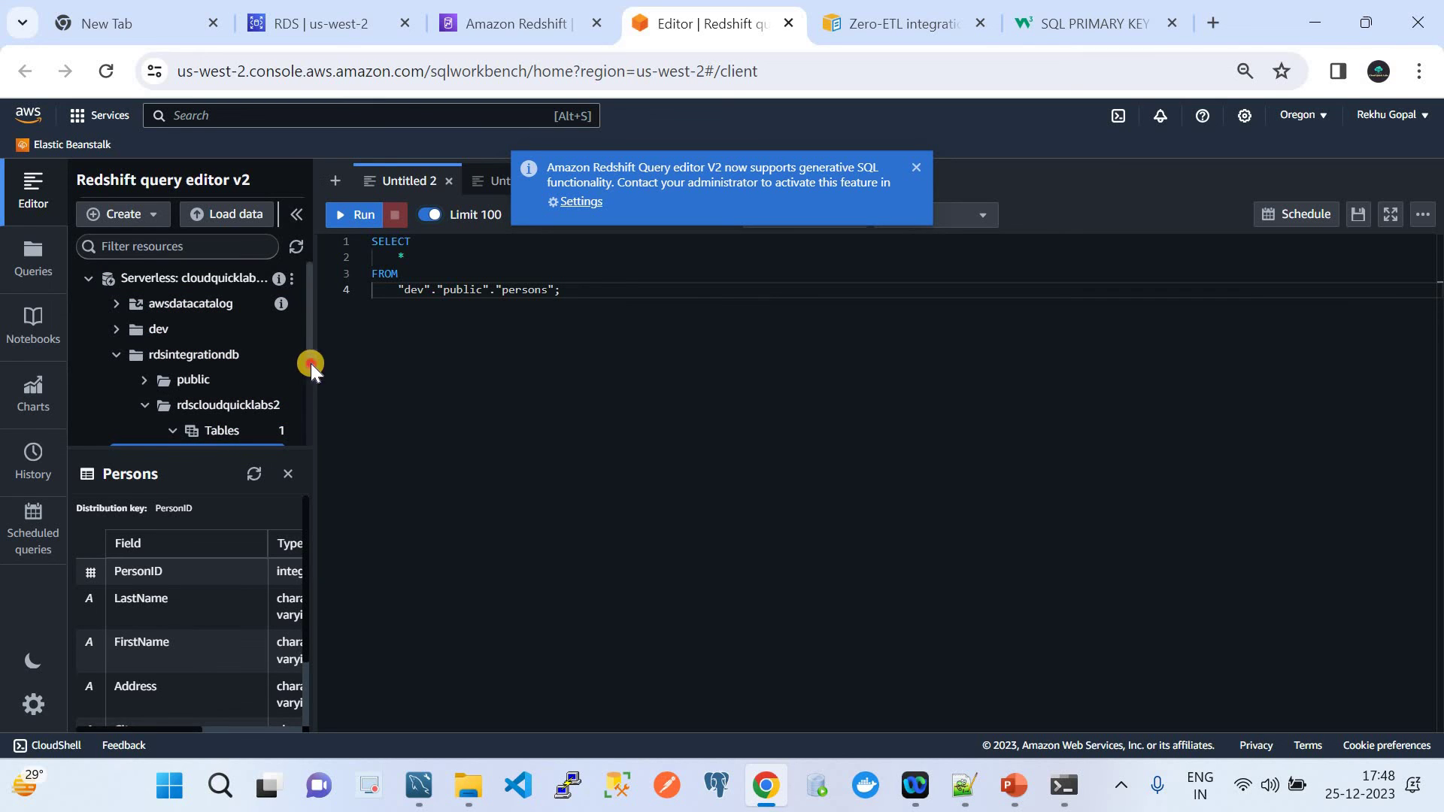
pyautogui.moveTo(310, 363); pyautogui.dragTo(303, 460)
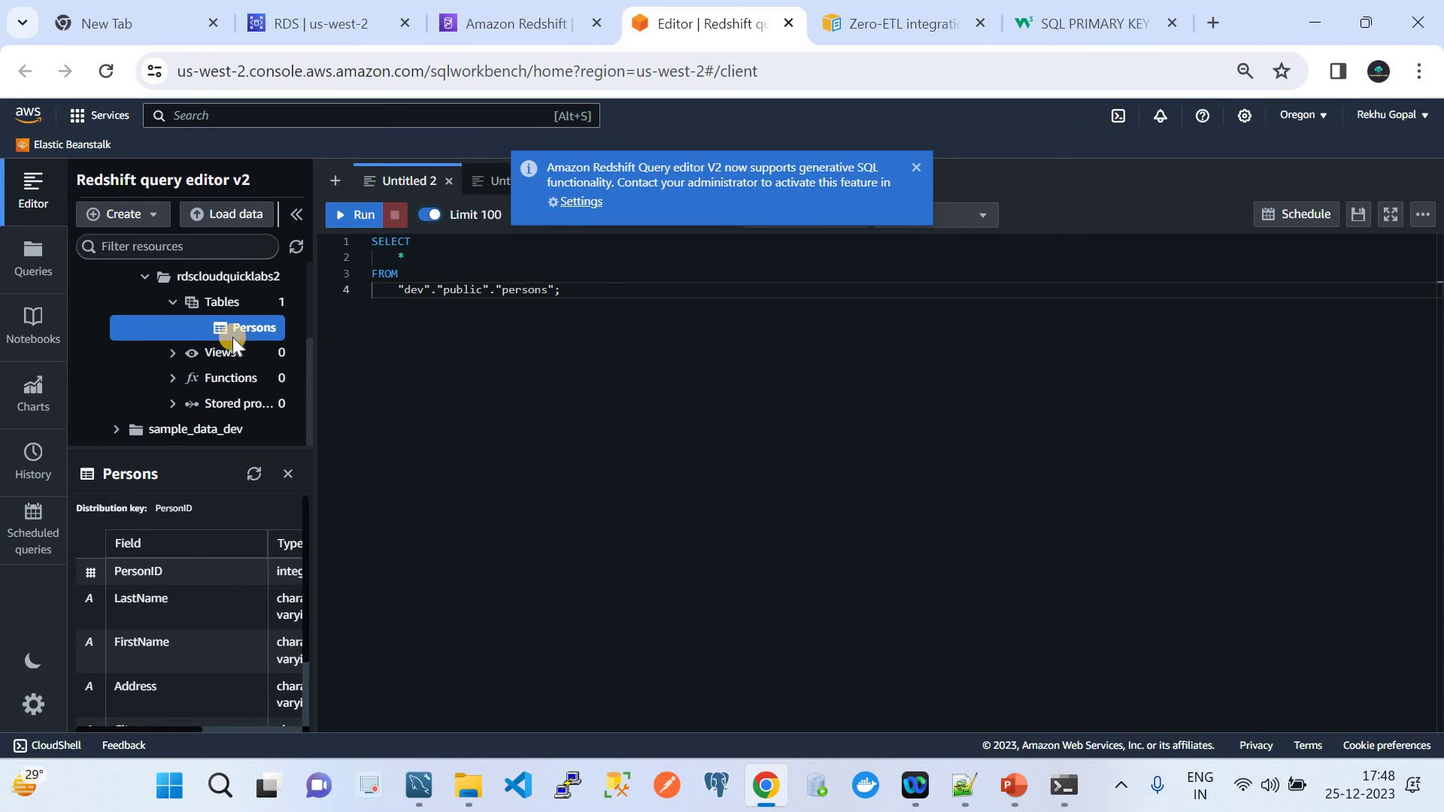
# Step: Generate a SELECT query for the Persons table under rdscloudquicklabs2 in the Redshift query editor and run it
pyautogui.rightClick(233, 342)
pyautogui.click(268, 356)
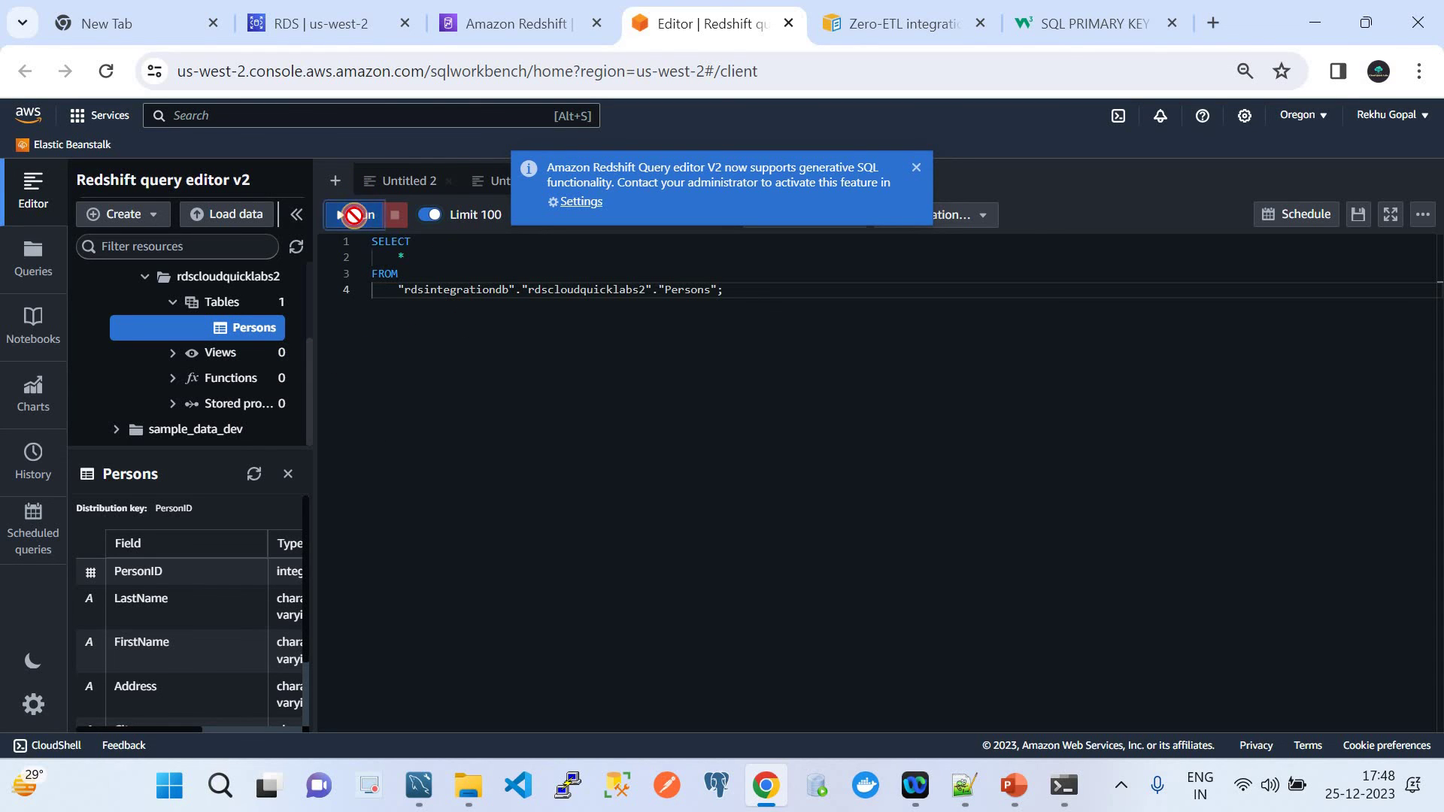
pyautogui.click(353, 215)
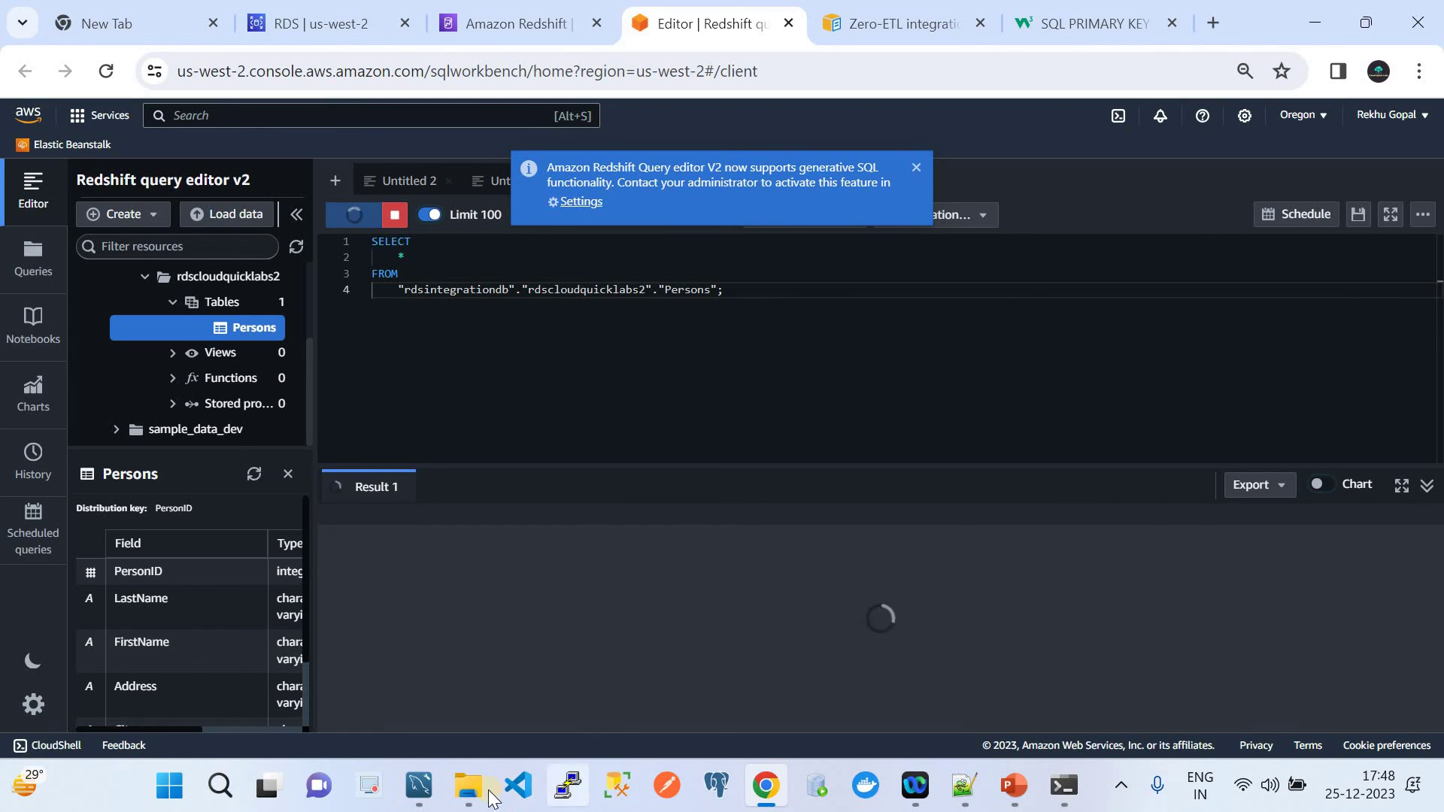
# Step: Select the rows of the source Persons table in MySQL Workbench, then switch to the Redshift query result in Chrome to compare
pyautogui.click(407, 795)
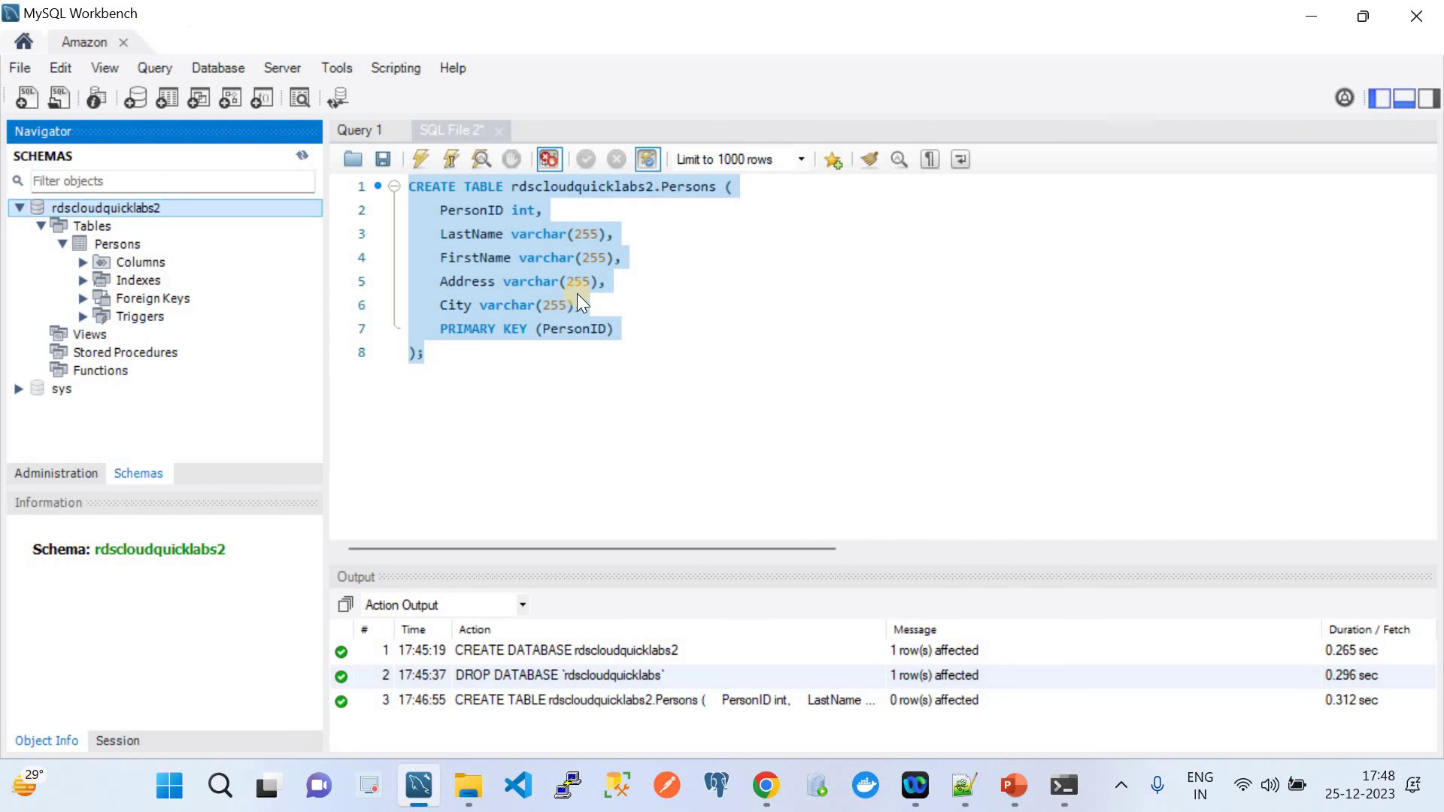
pyautogui.click(109, 243)
pyautogui.rightClick(109, 244)
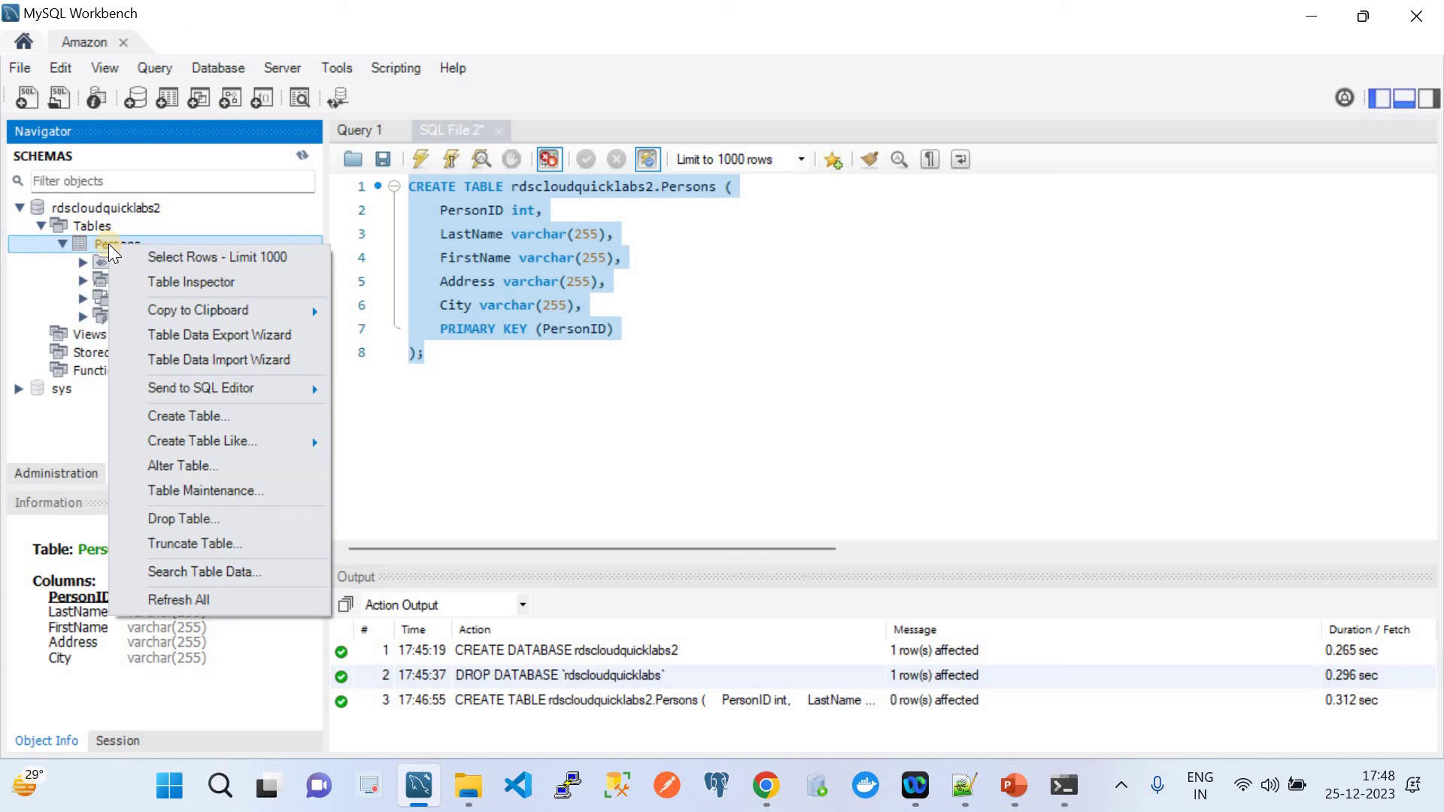
pyautogui.click(164, 256)
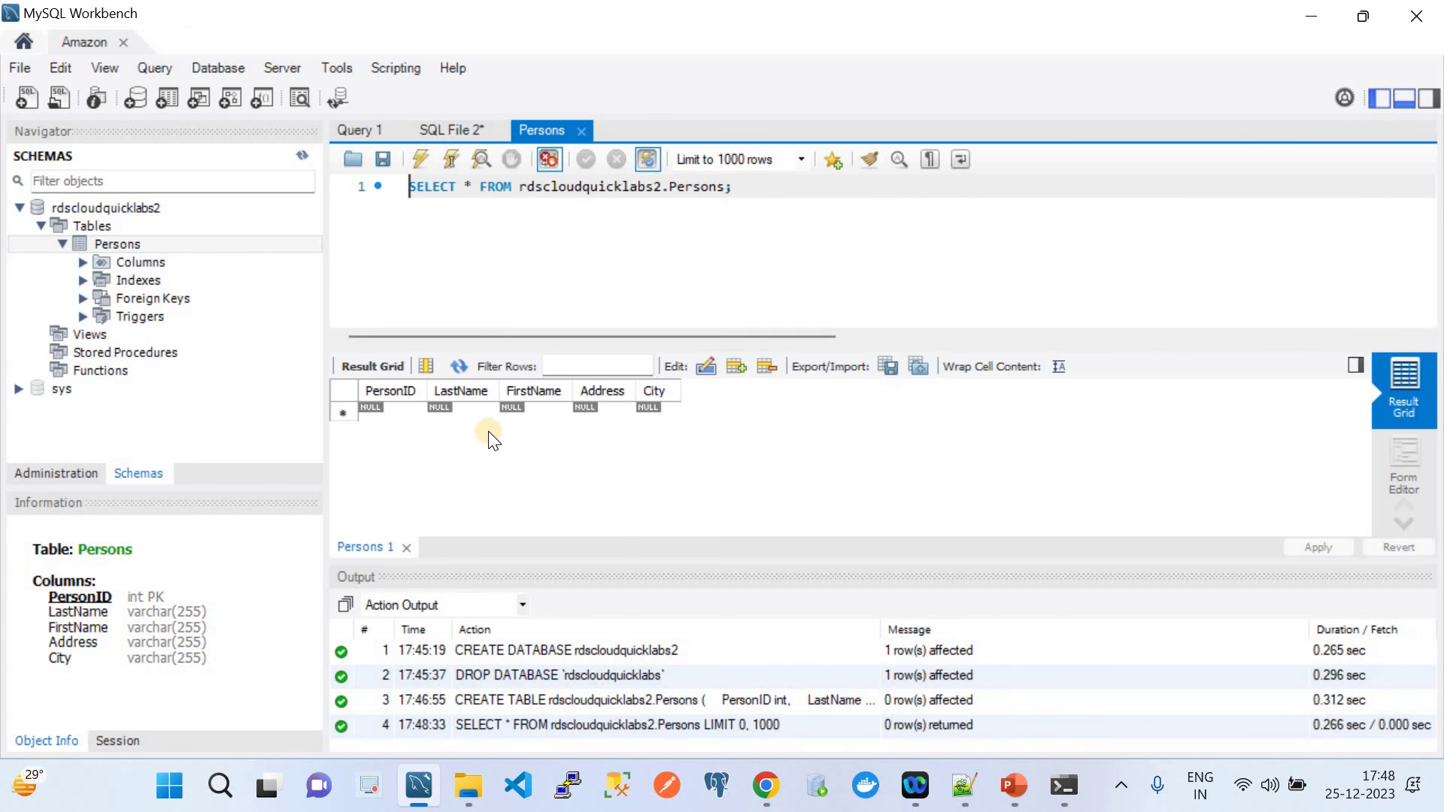
pyautogui.click(765, 788)
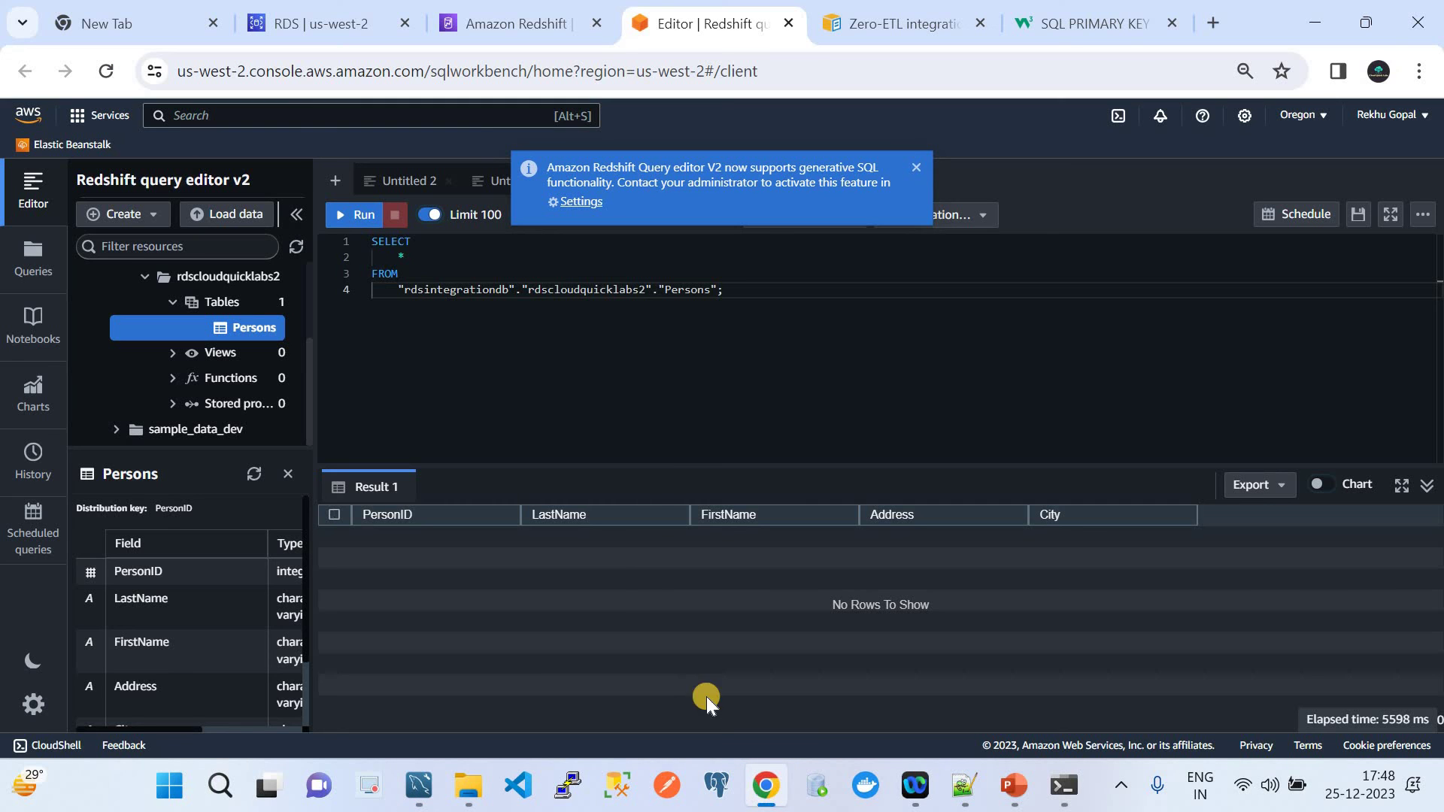
# Step: Search the web for "sql query to insert the data" in a new browser tab and open the W3Schools SQL INSERT INTO page
pyautogui.click(1111, 18)
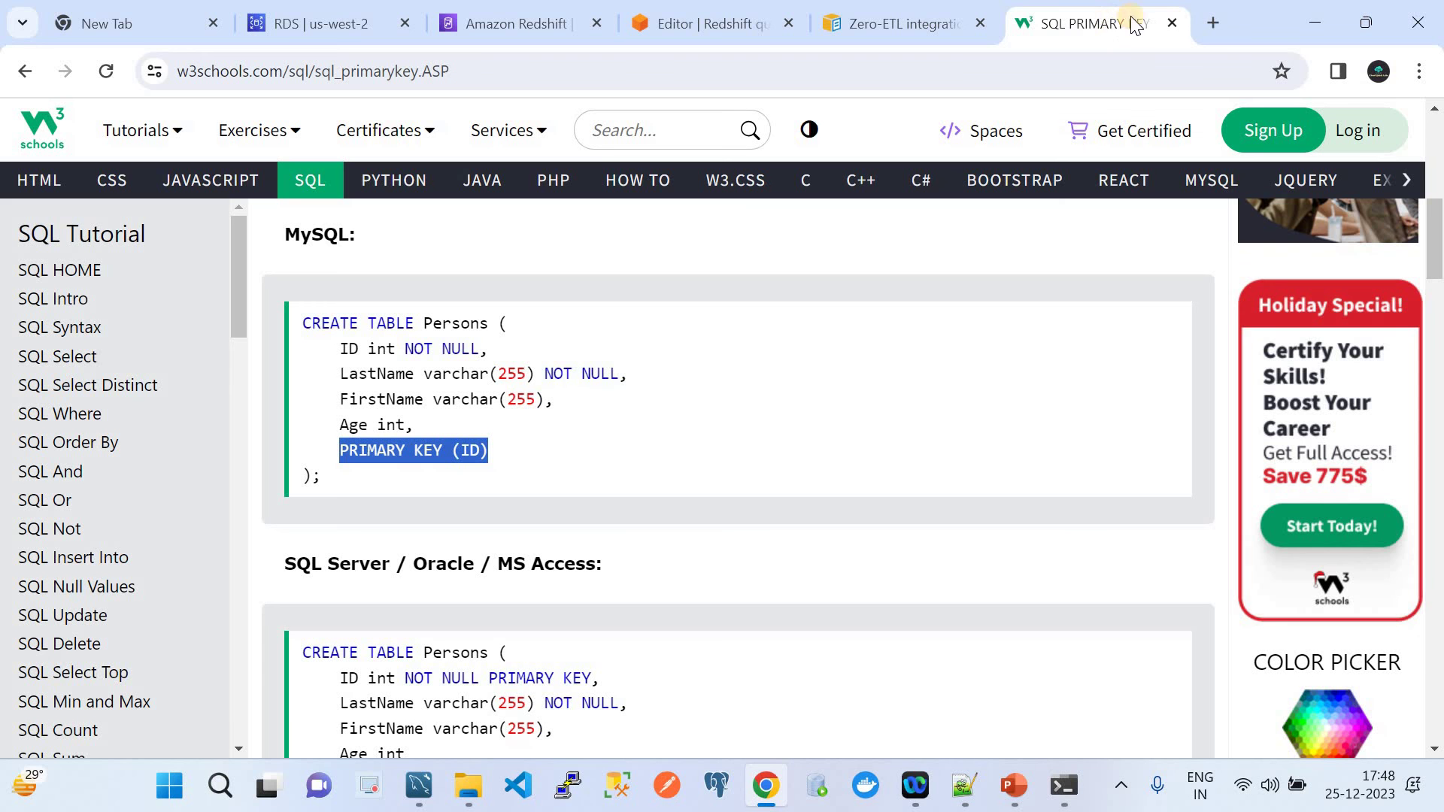
pyautogui.click(1216, 21)
pyautogui.click(933, 73)
pyautogui.write('SQL')
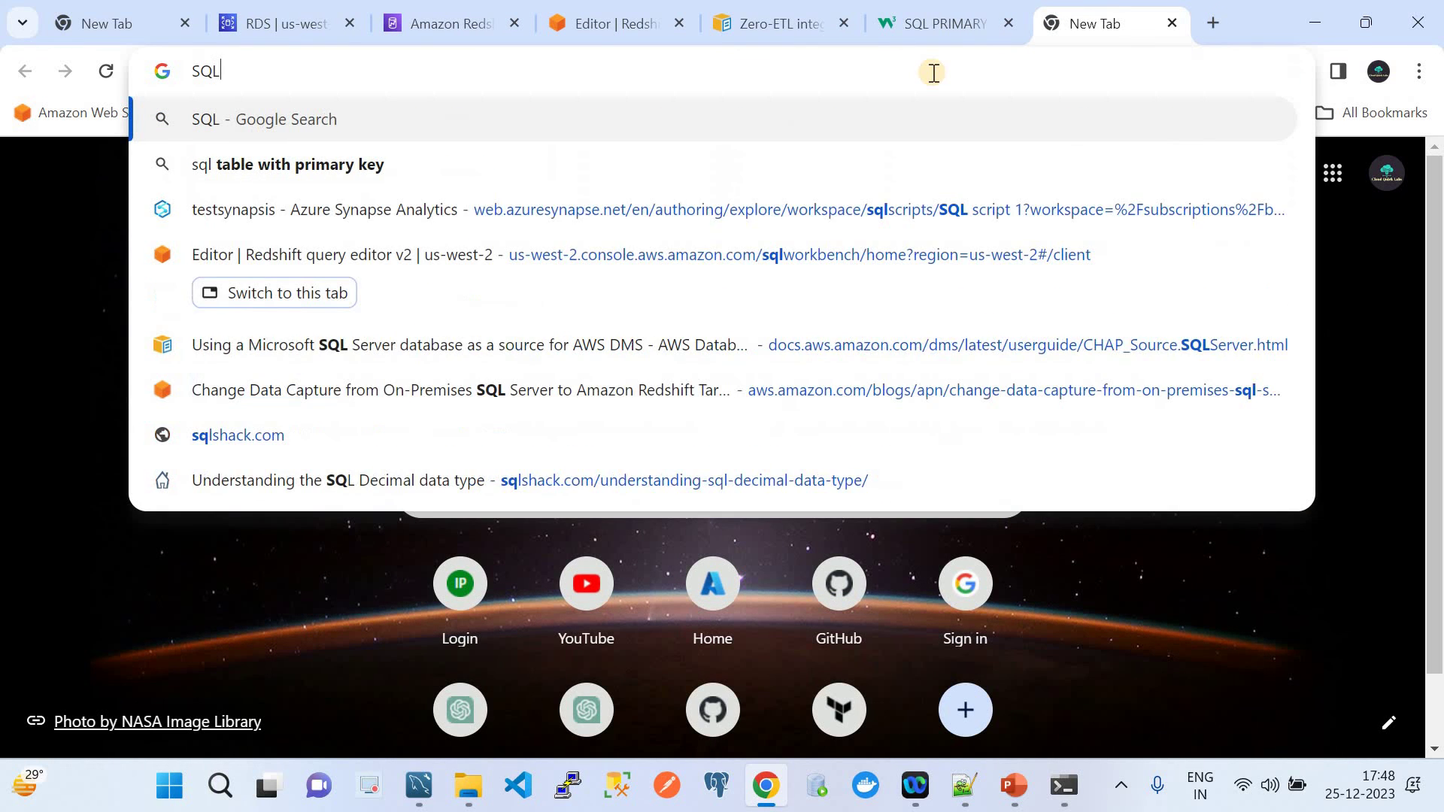
pyautogui.write(' quetr ')
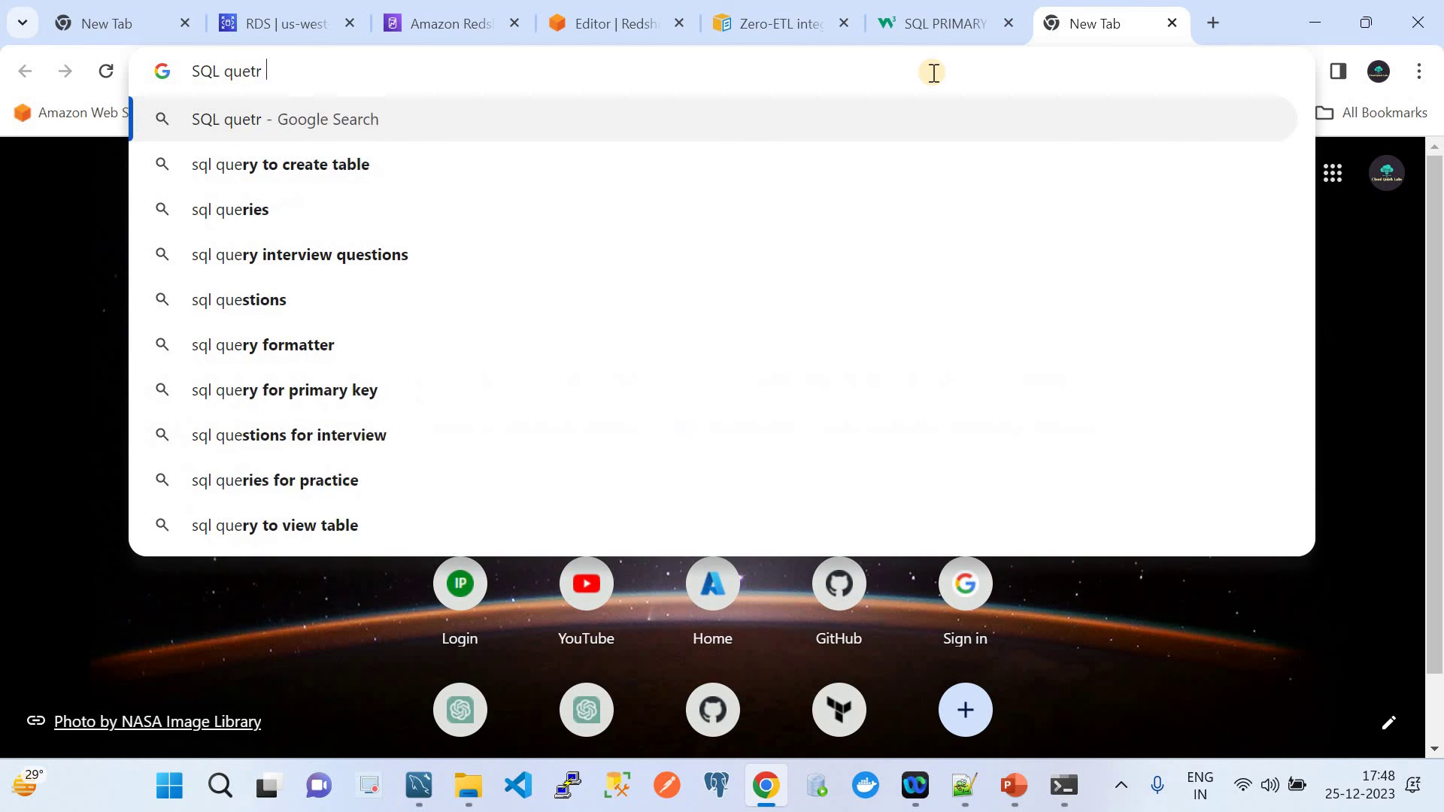
pyautogui.write('to insert the')
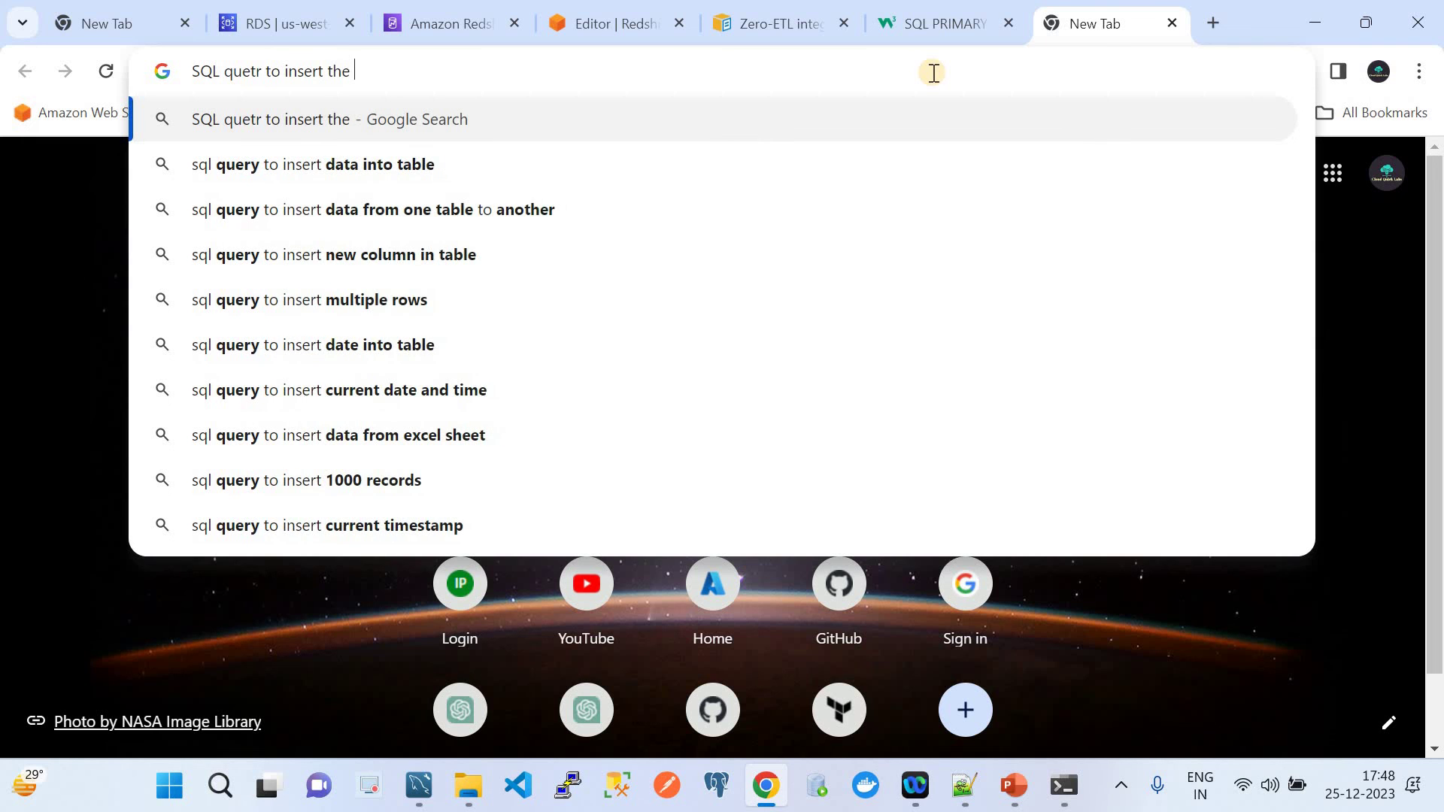
pyautogui.press('Down')
pyautogui.click(440, 164)
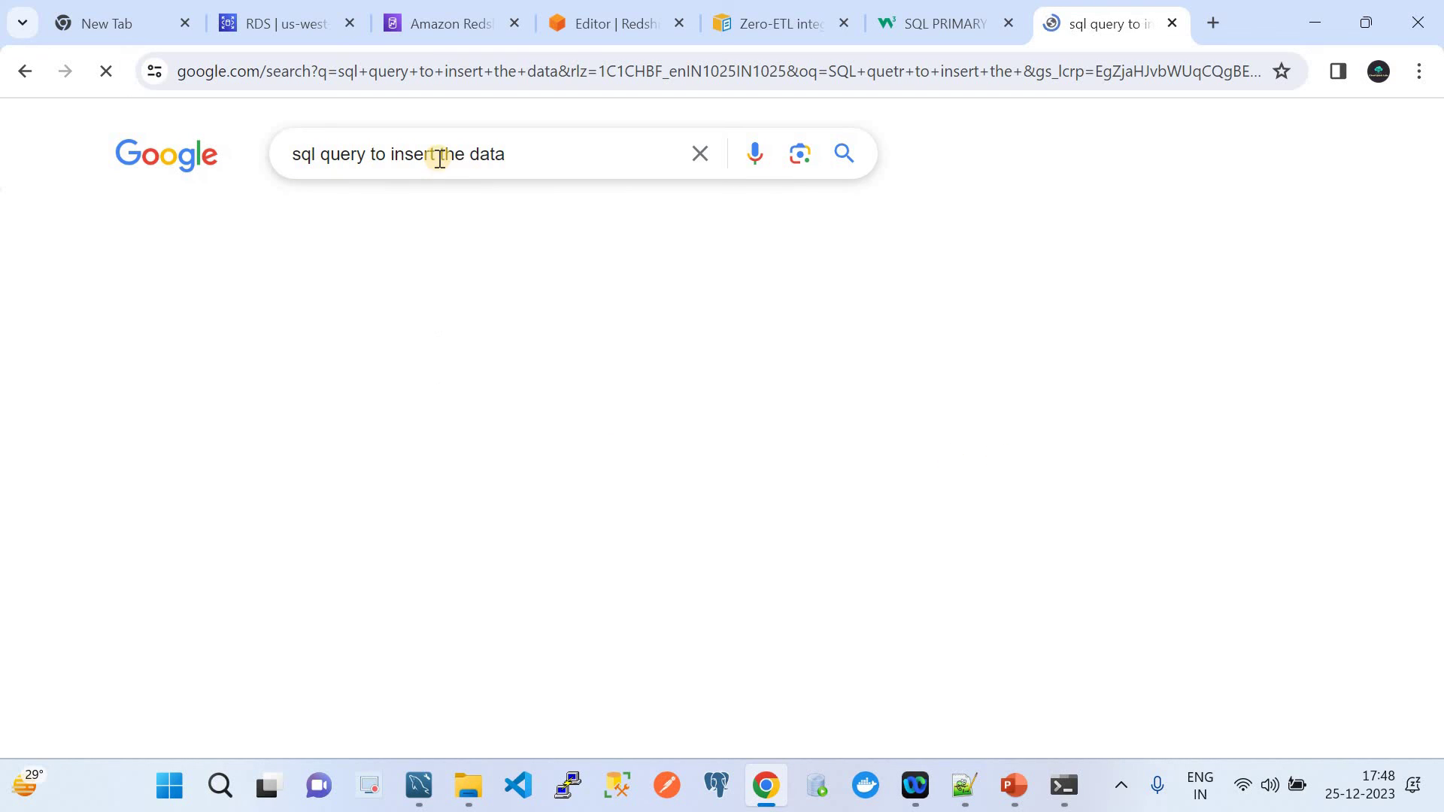
pyautogui.click(353, 642)
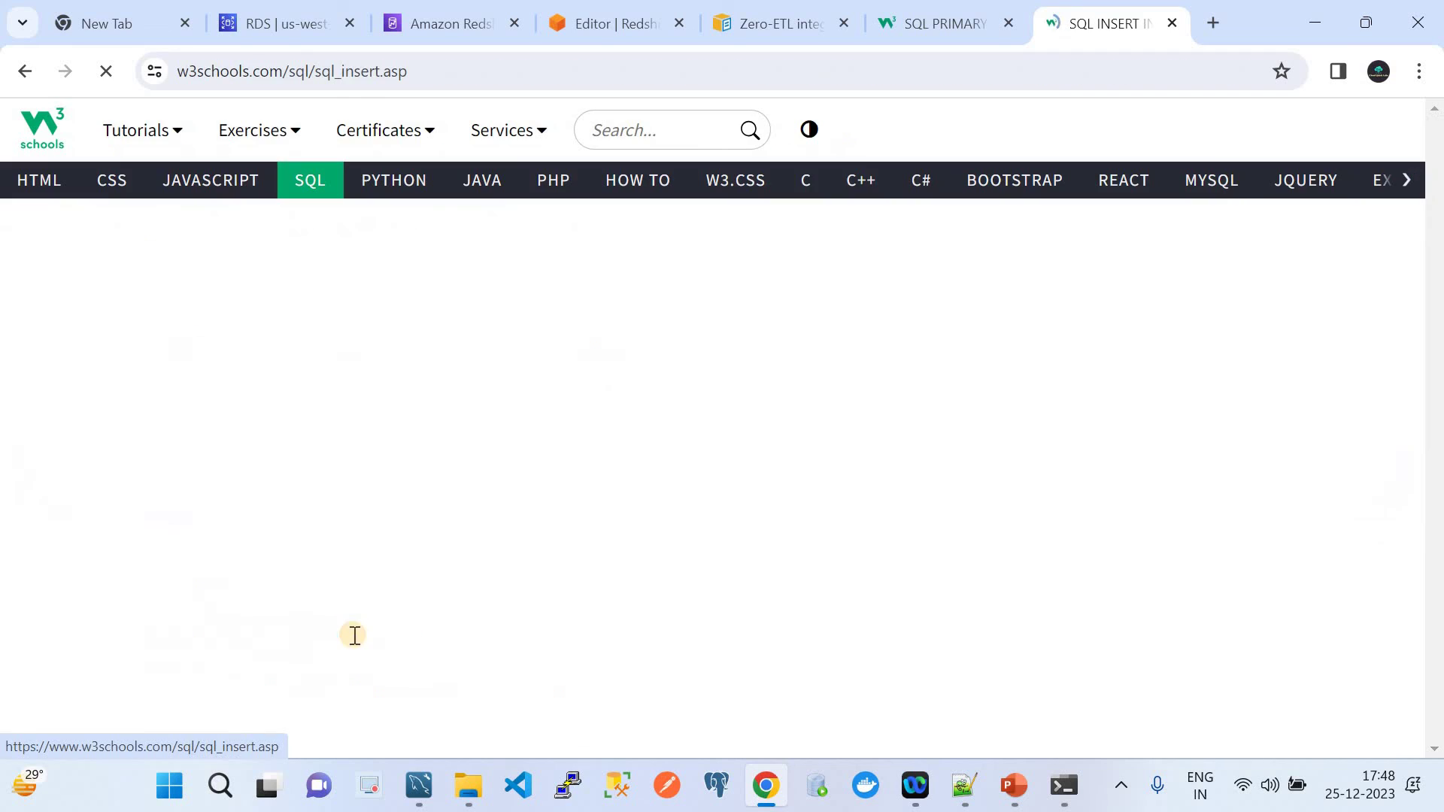
# Step: Copy the INSERT INTO Customers example statement, including its VALUES line, from the W3Schools page
pyautogui.scroll(-9, 381, 599)
pyautogui.scroll(-8, 381, 598)
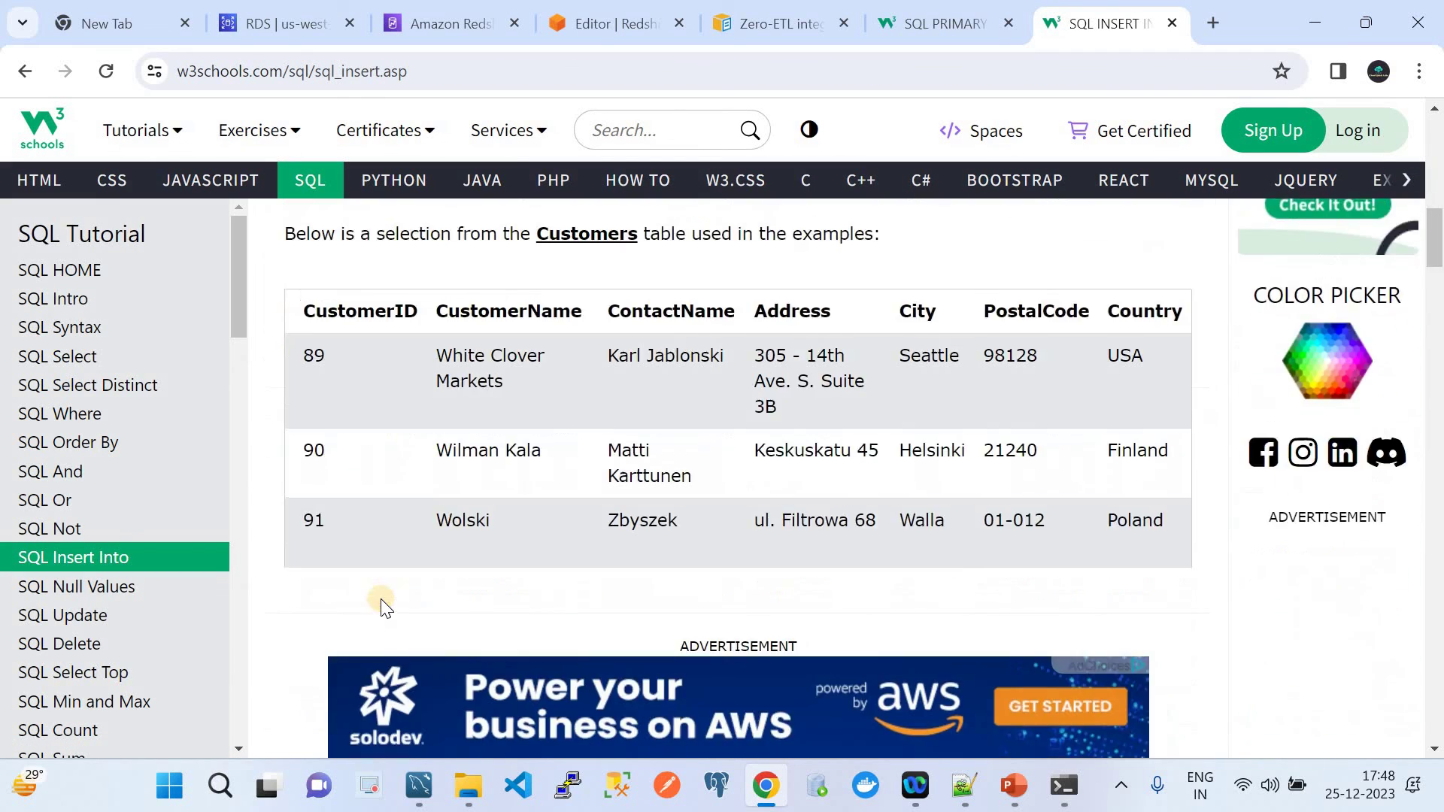
pyautogui.scroll(12, 381, 599)
pyautogui.scroll(-11, 381, 599)
pyautogui.scroll(-3, 383, 605)
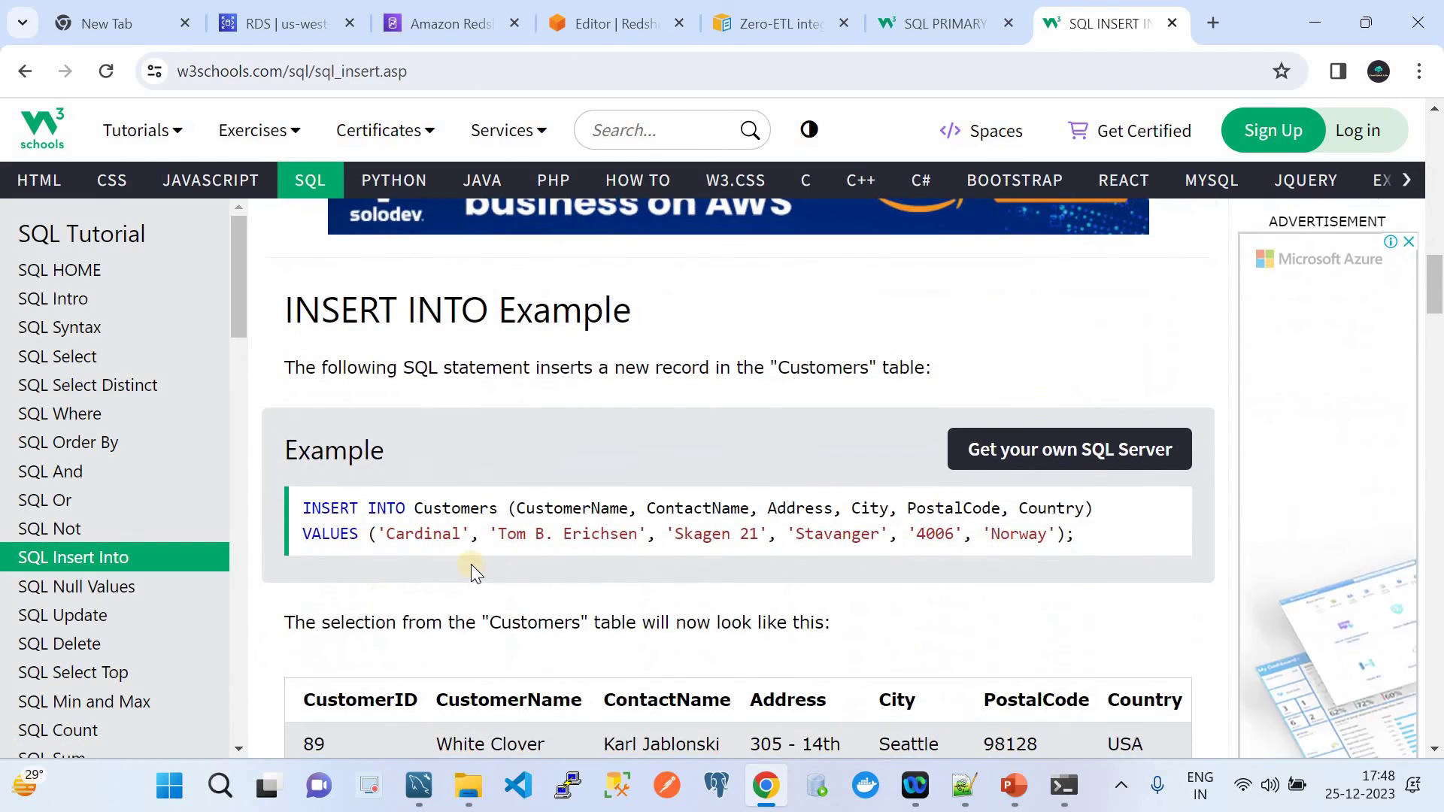
pyautogui.moveTo(1077, 534); pyautogui.dragTo(270, 515)
pyautogui.hotkey('ctrl', 'c')
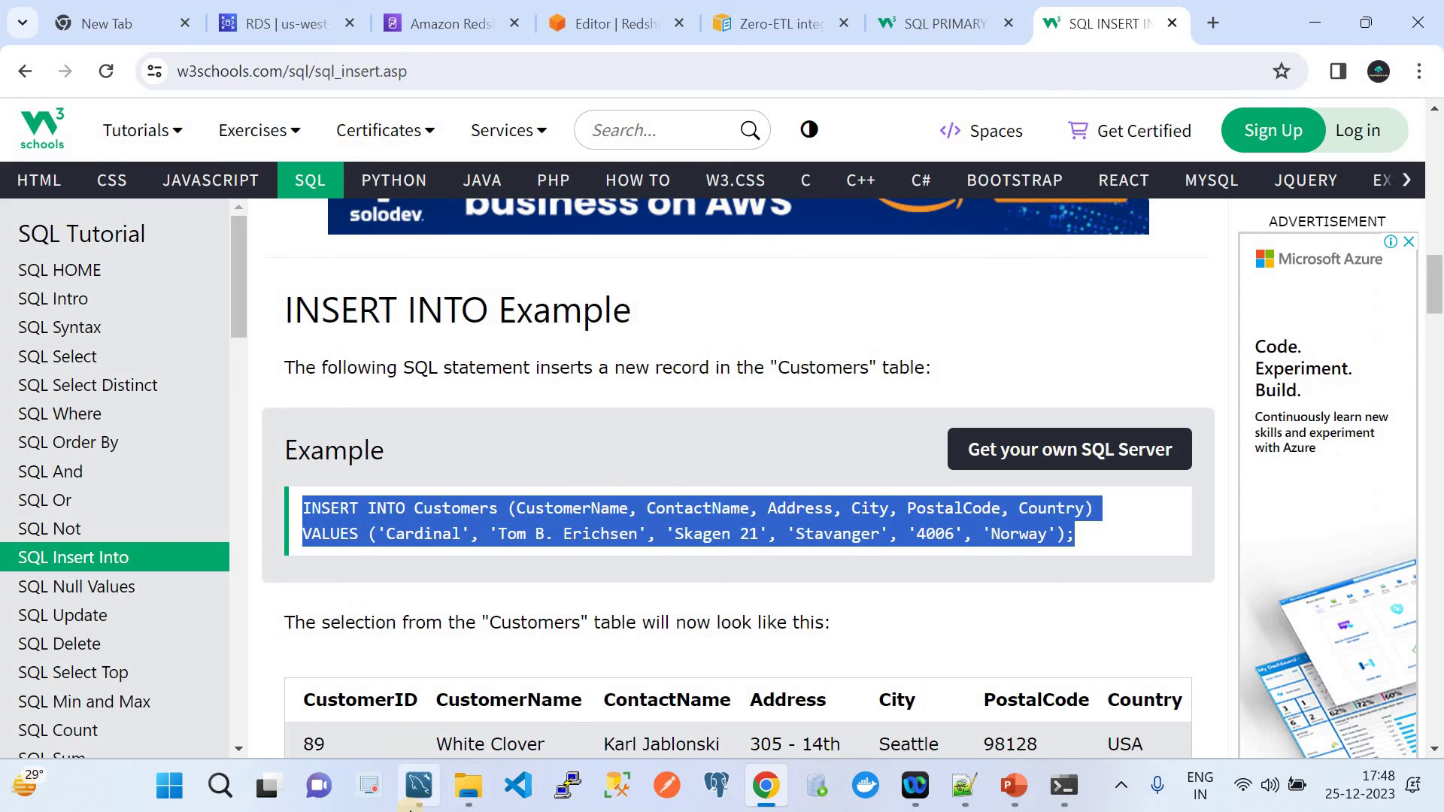
# Step: Switch to MySQL Workbench and paste the copied INSERT statement below the SELECT query, leaving a blank line between them
pyautogui.click(419, 785)
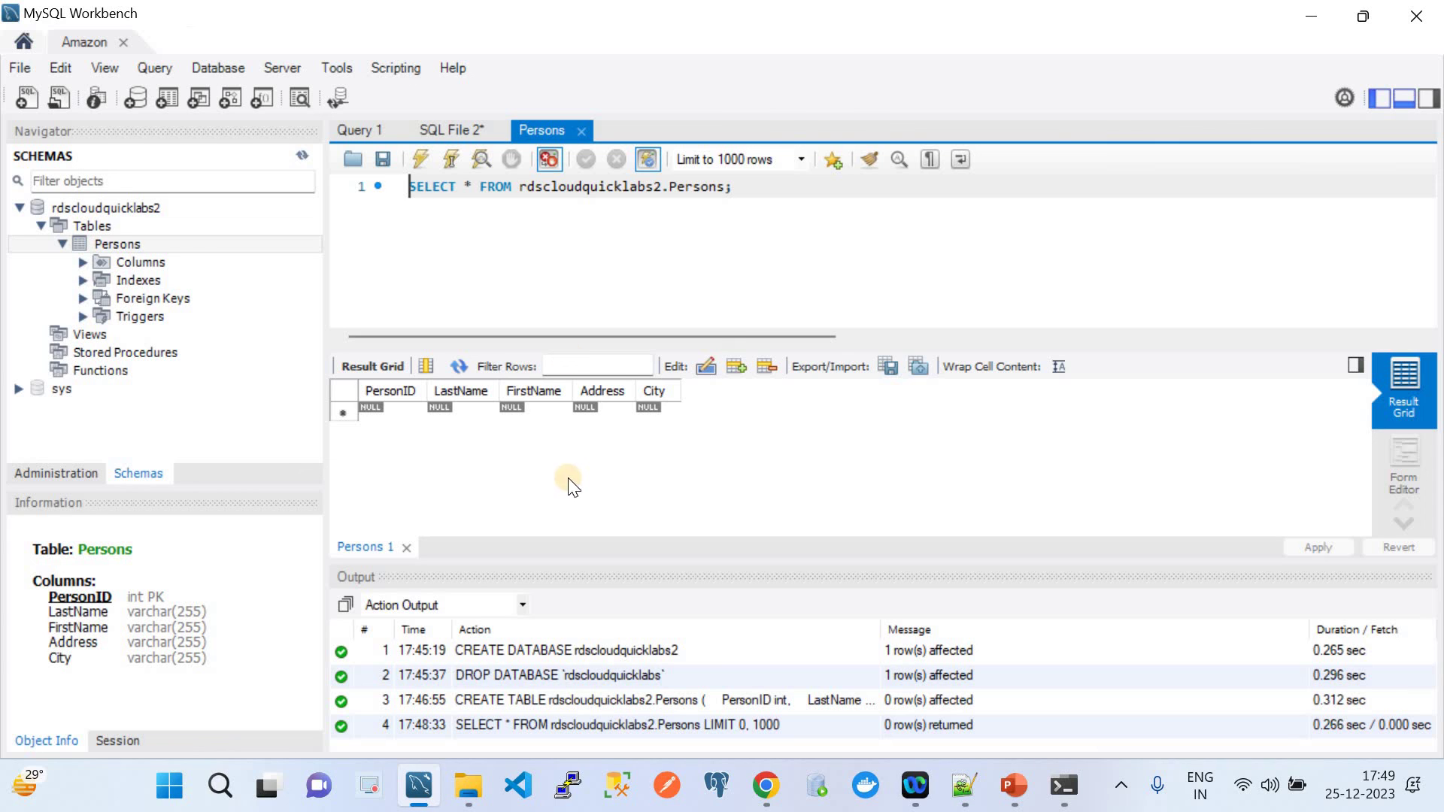
pyautogui.click(763, 189)
pyautogui.press('Return')
pyautogui.press('Return')
pyautogui.hotkey('ctrl', 'v')
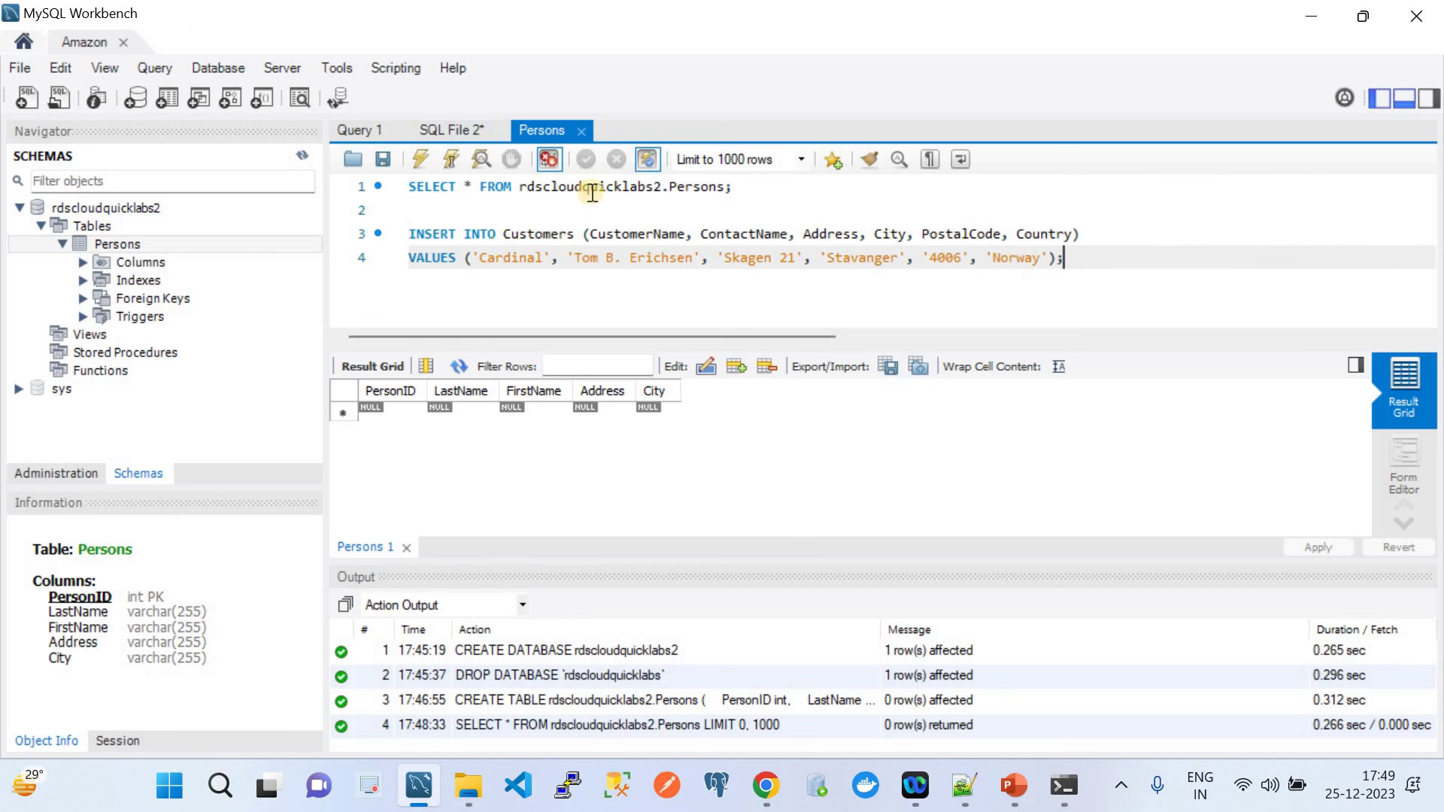
# Step: Replace the table name Customers in the INSERT statement with rdscloudquicklabs2.Persons, copied from the SELECT query
pyautogui.moveTo(726, 187); pyautogui.dragTo(521, 185)
pyautogui.hotkey('ctrl', 'c')
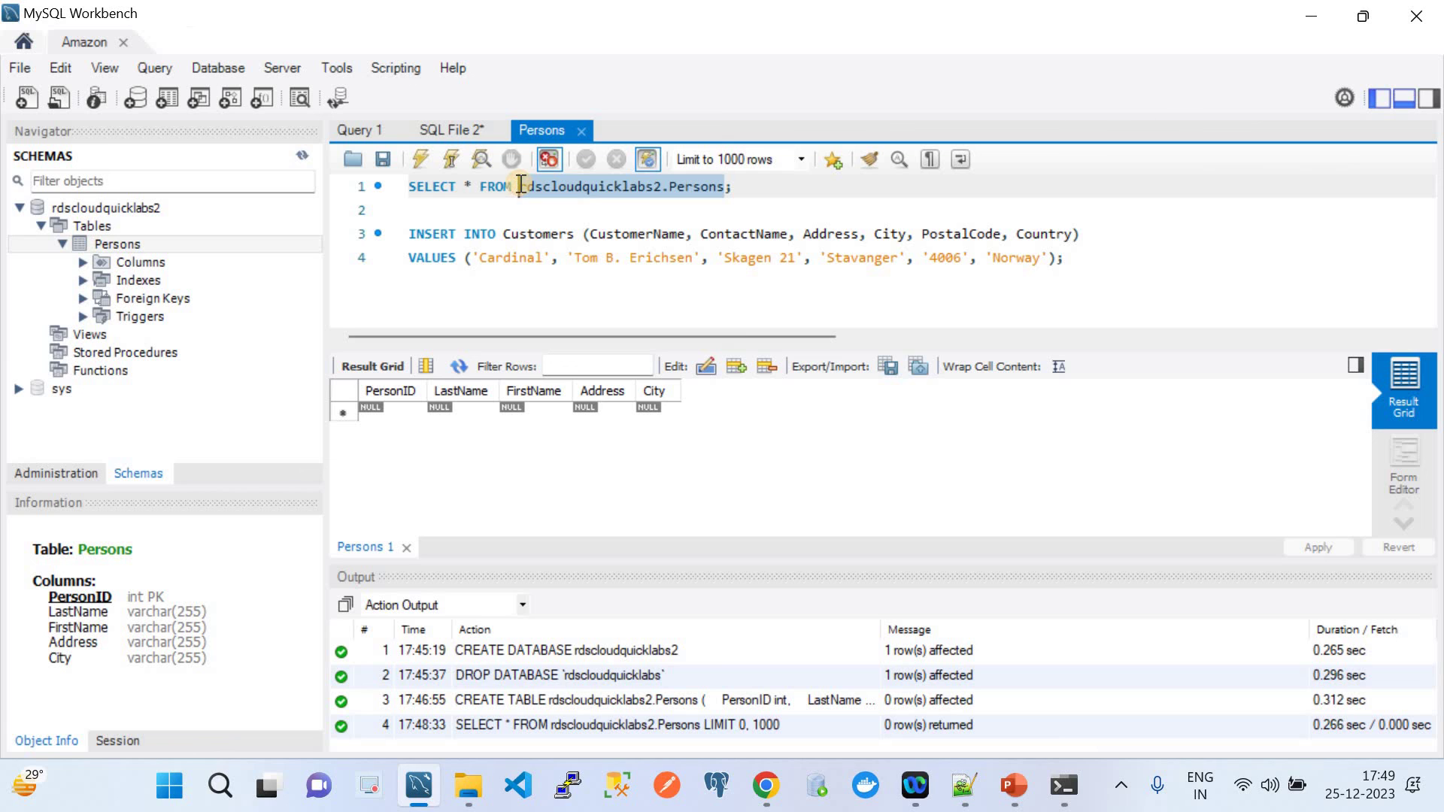
pyautogui.doubleClick(532, 231)
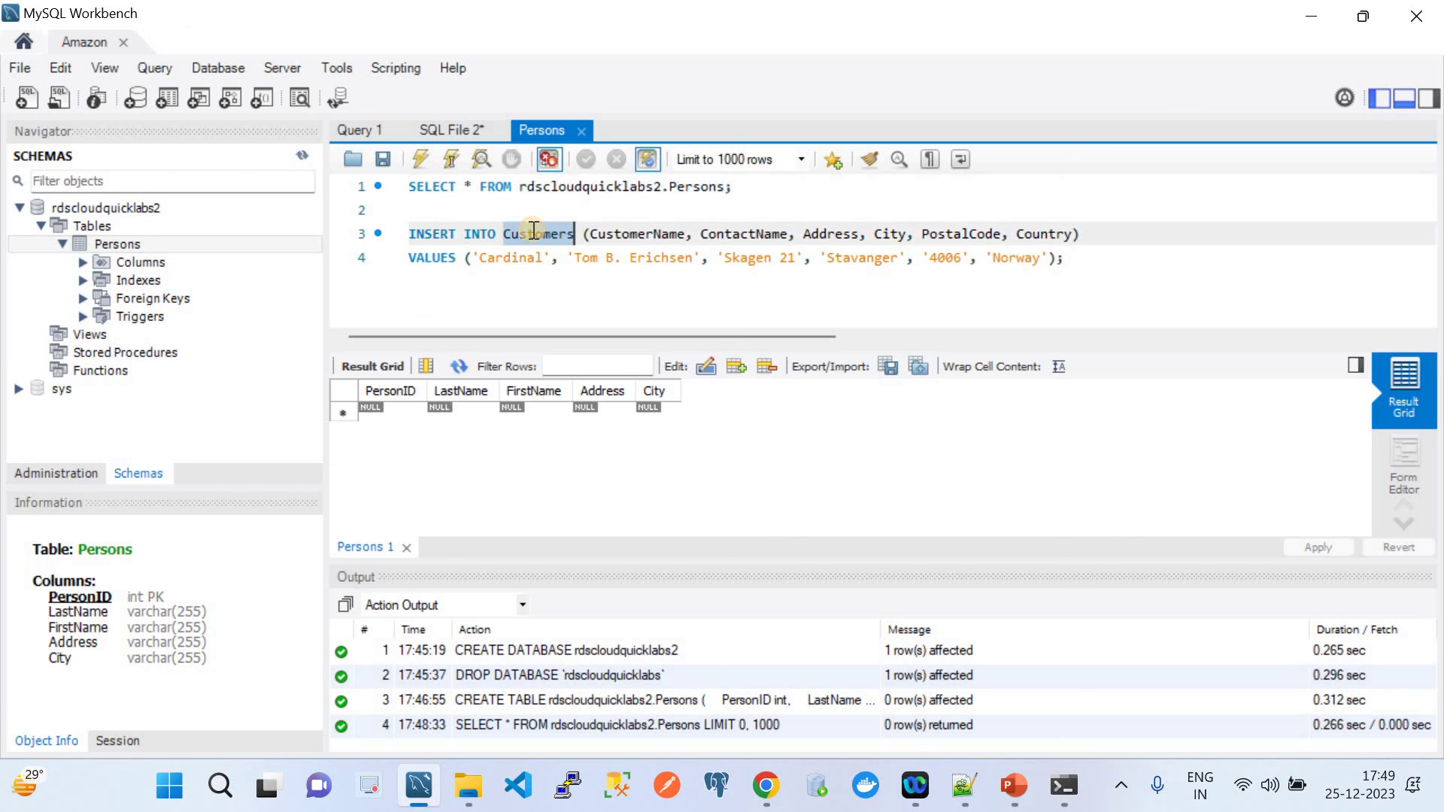
pyautogui.hotkey('ctrl', 'v')
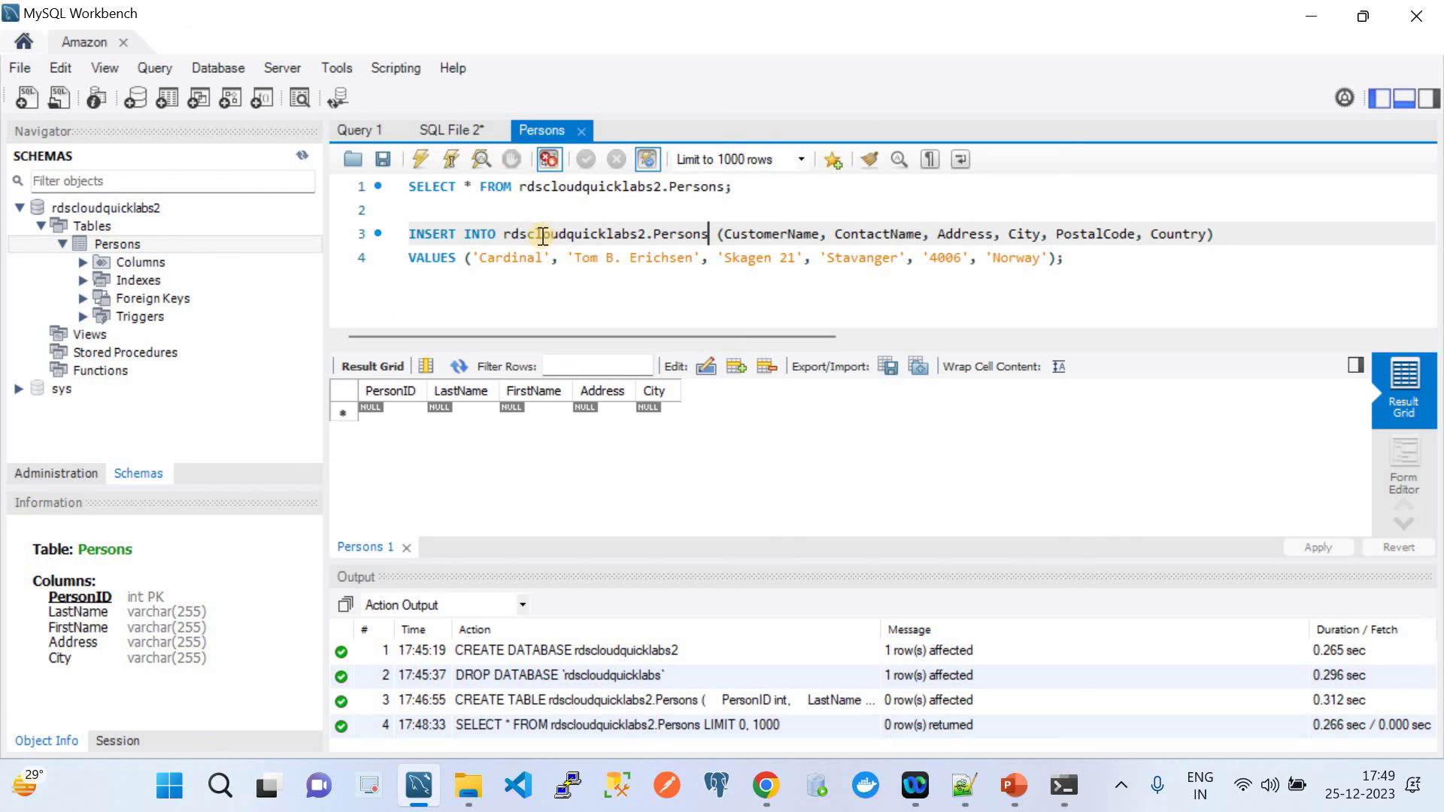
# Step: Replace the CustomerName column in the INSERT statement with PersonID, copied from the CREATE TABLE script
pyautogui.click(453, 130)
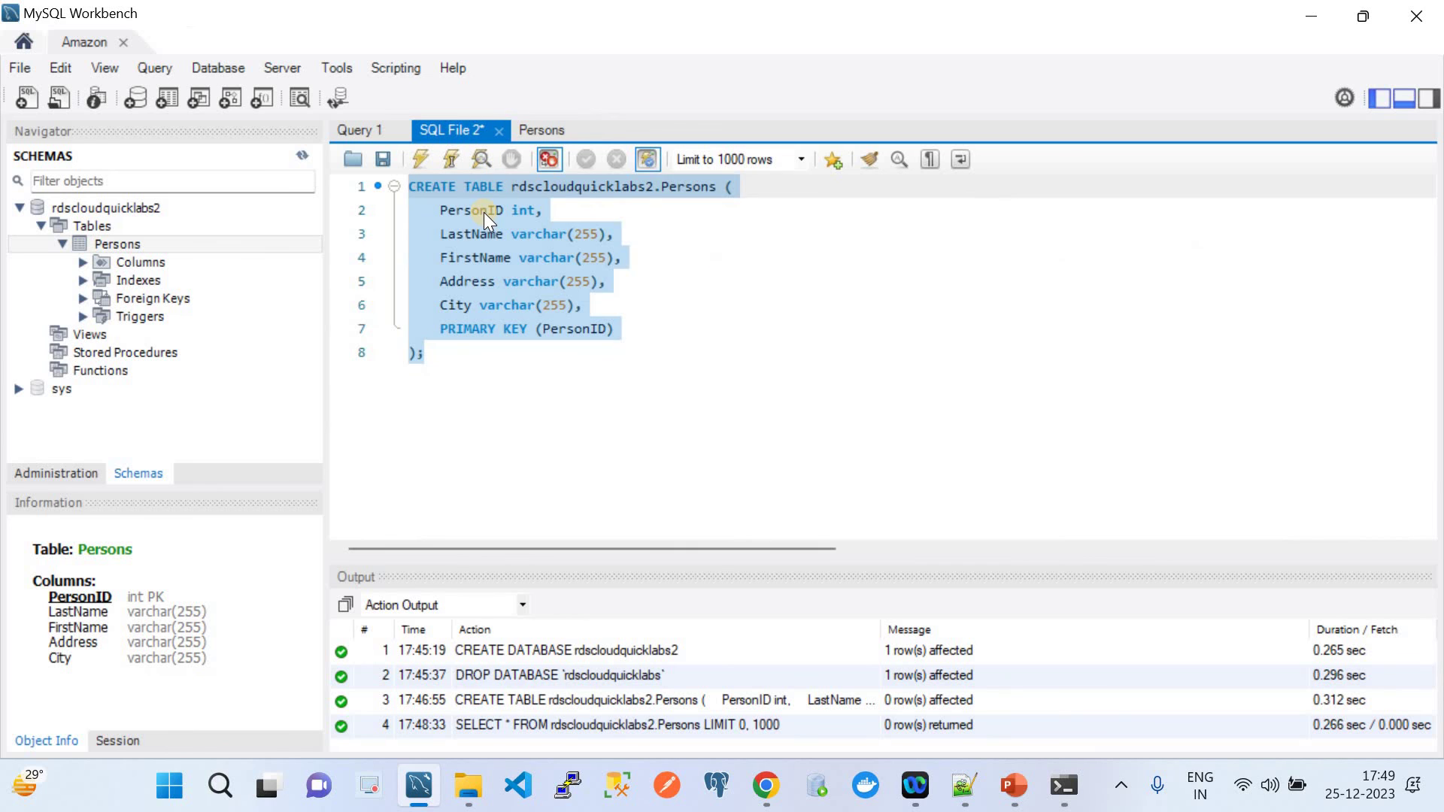
pyautogui.doubleClick(486, 212)
pyautogui.click(534, 132)
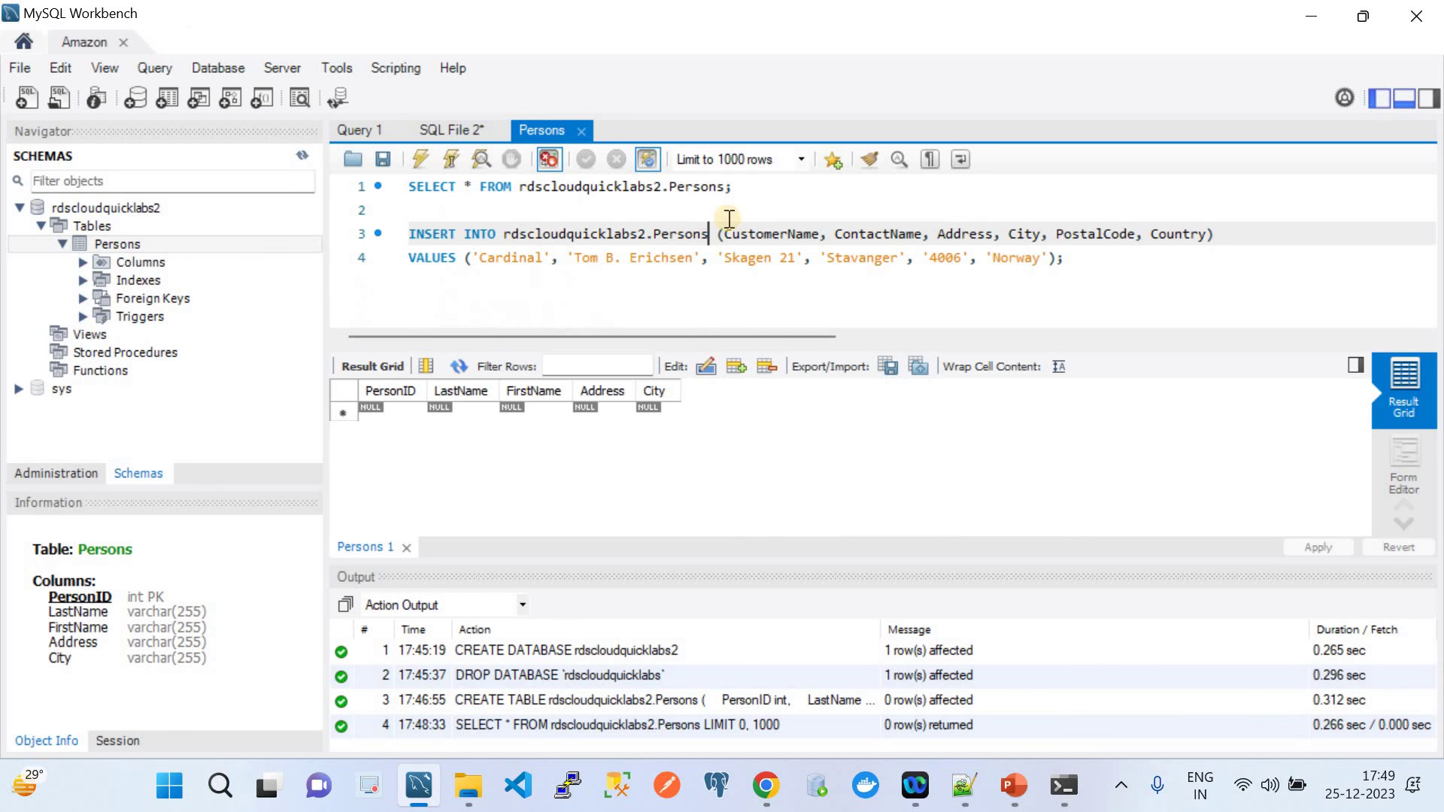
pyautogui.doubleClick(760, 239)
pyautogui.doubleClick(760, 240)
pyautogui.click(454, 133)
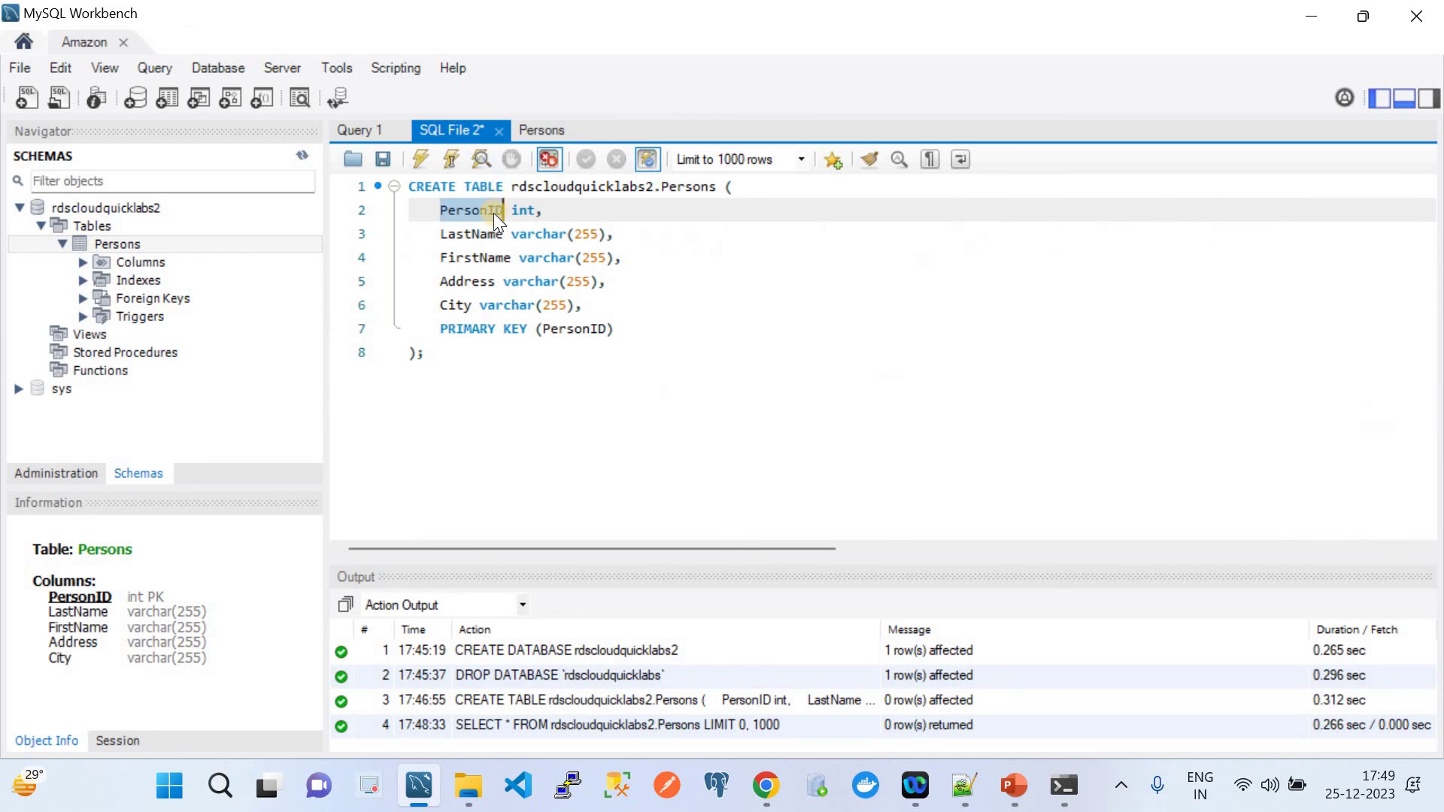
pyautogui.doubleClick(471, 215)
pyautogui.hotkey('ctrl', 'c')
pyautogui.click(537, 130)
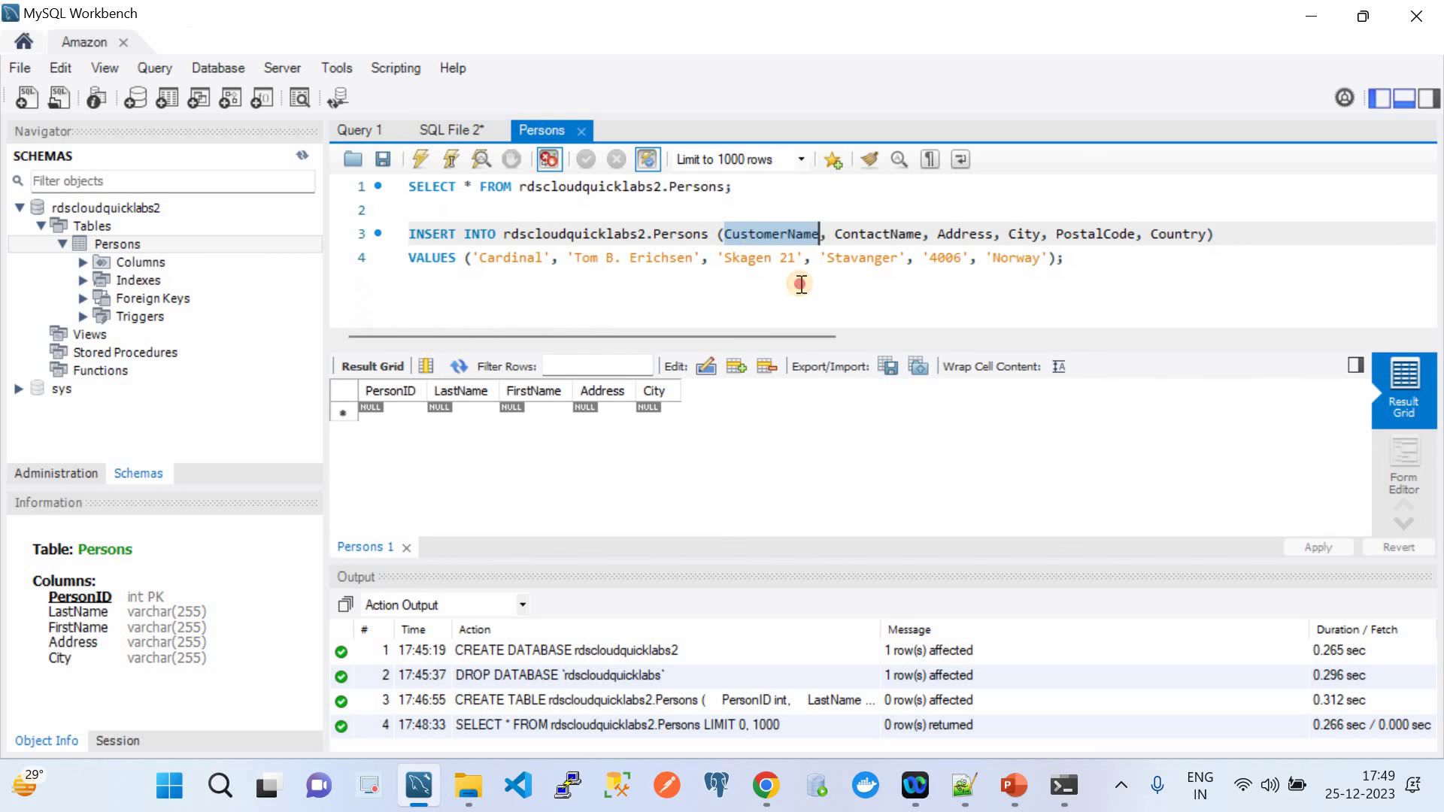
pyautogui.moveTo(799, 284); pyautogui.dragTo(758, 239)
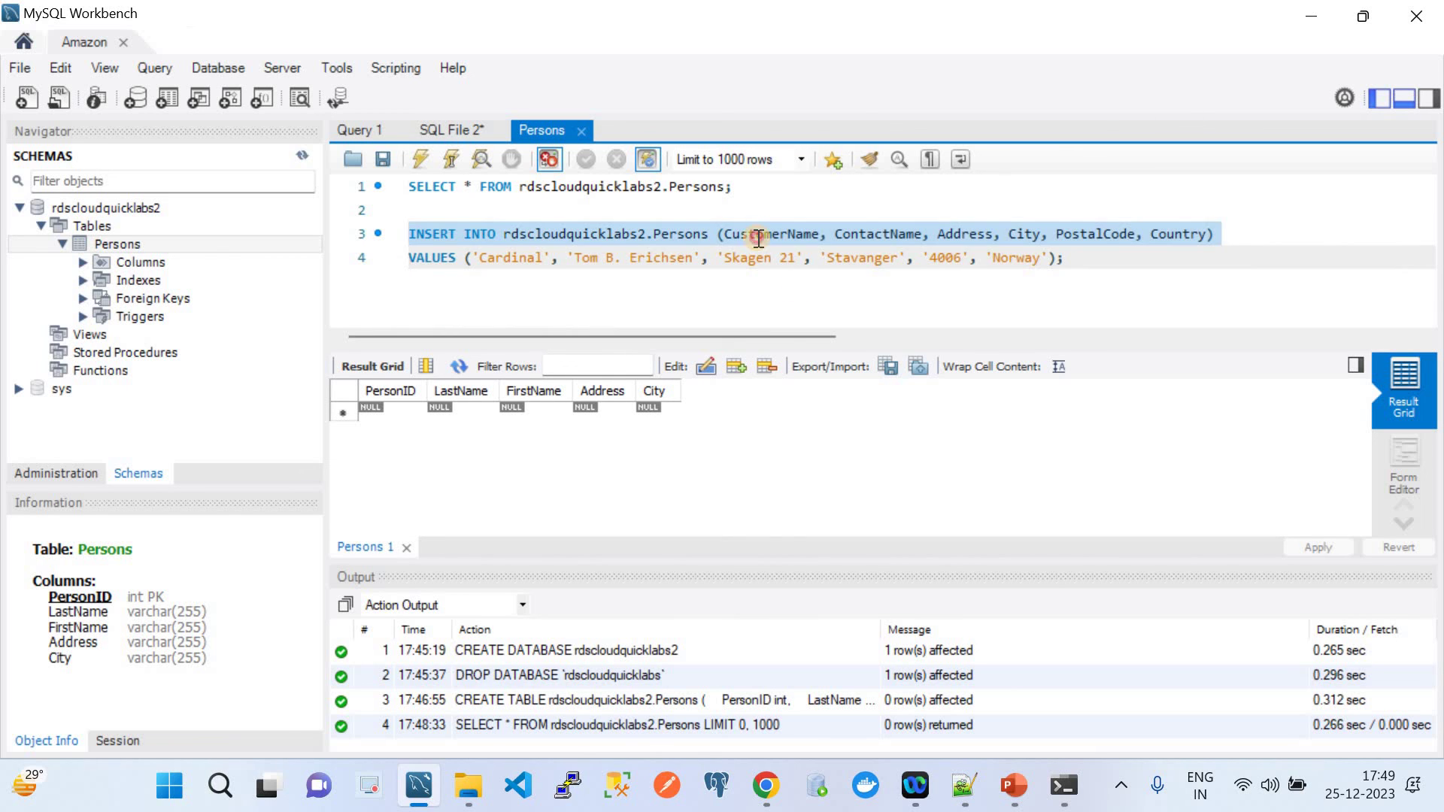
pyautogui.doubleClick(758, 238)
pyautogui.hotkey('ctrl', 'v')
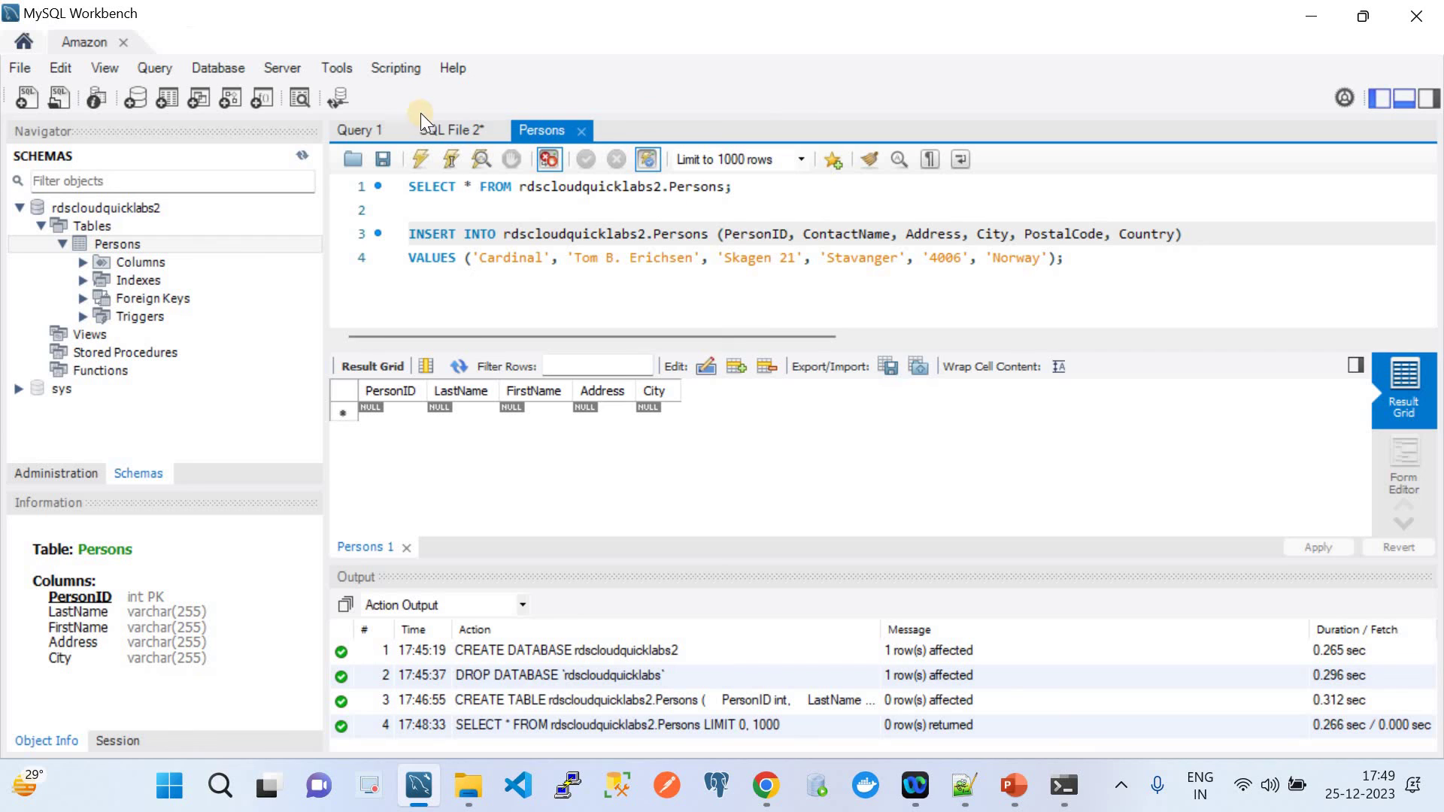
# Step: Replace the ContactName column in the INSERT statement with LastName from the CREATE TABLE script
pyautogui.click(458, 129)
pyautogui.doubleClick(467, 234)
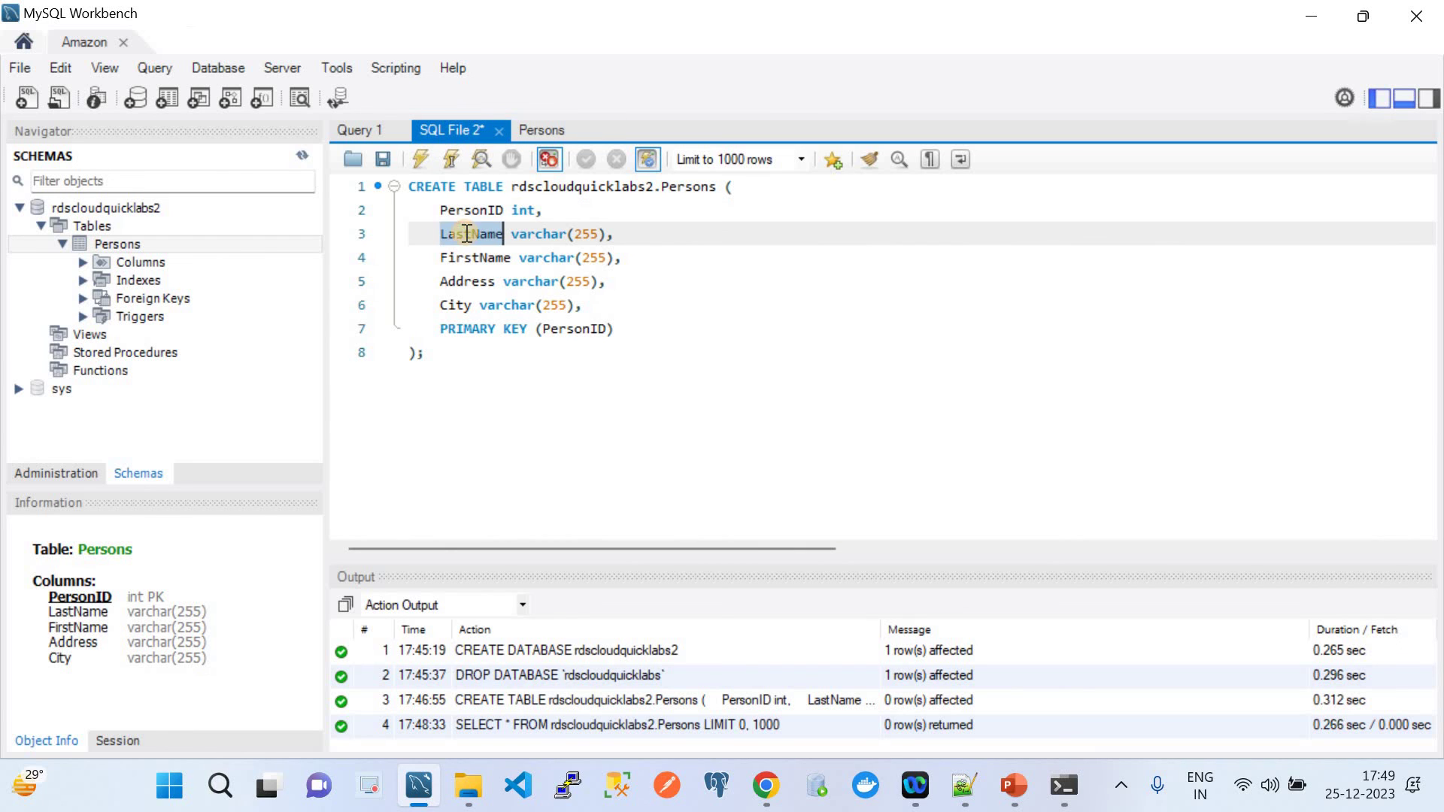
pyautogui.click(536, 129)
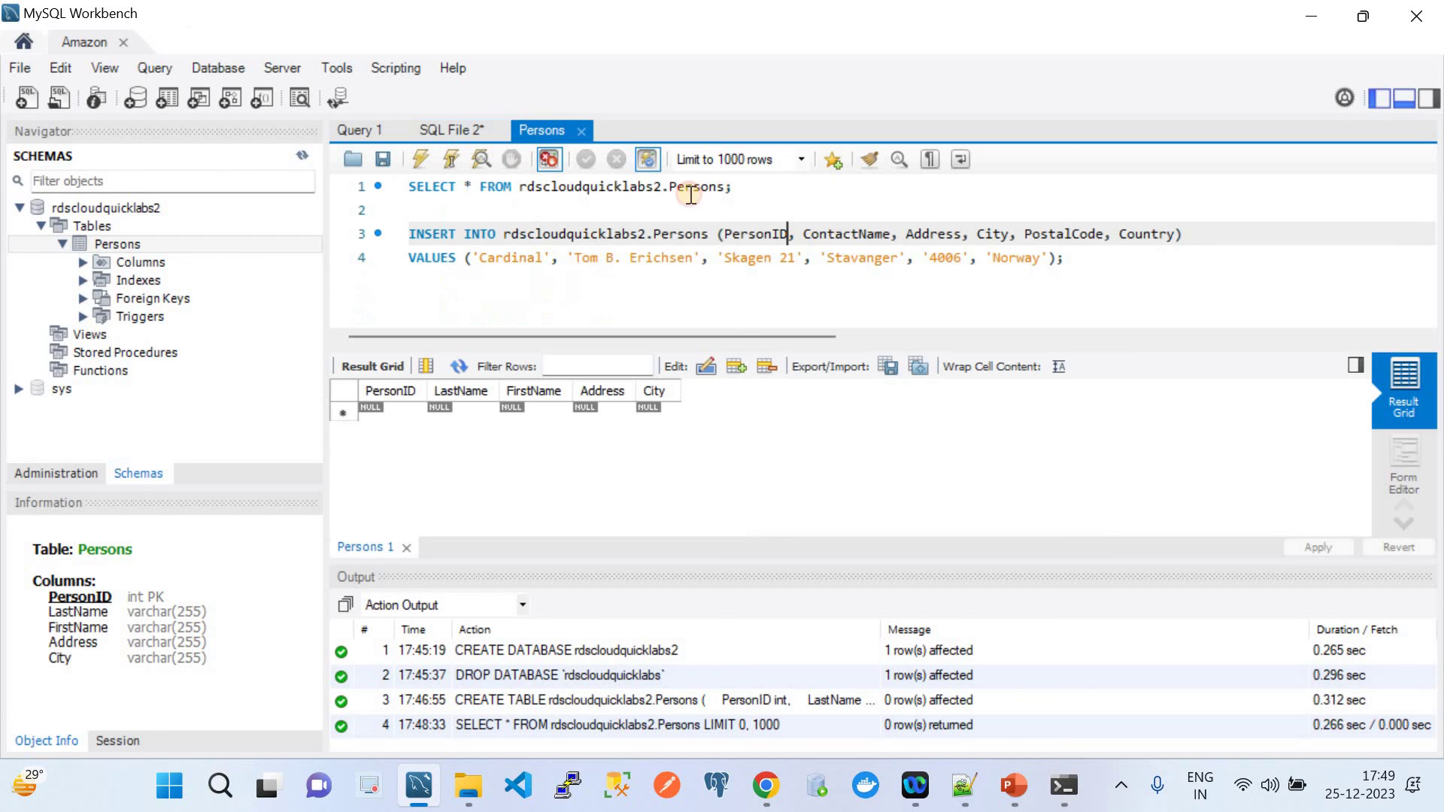
pyautogui.doubleClick(858, 236)
pyautogui.write('LastName')
# Step: Replace the Address column in the INSERT statement with FirstName from the CREATE TABLE script
pyautogui.click(444, 127)
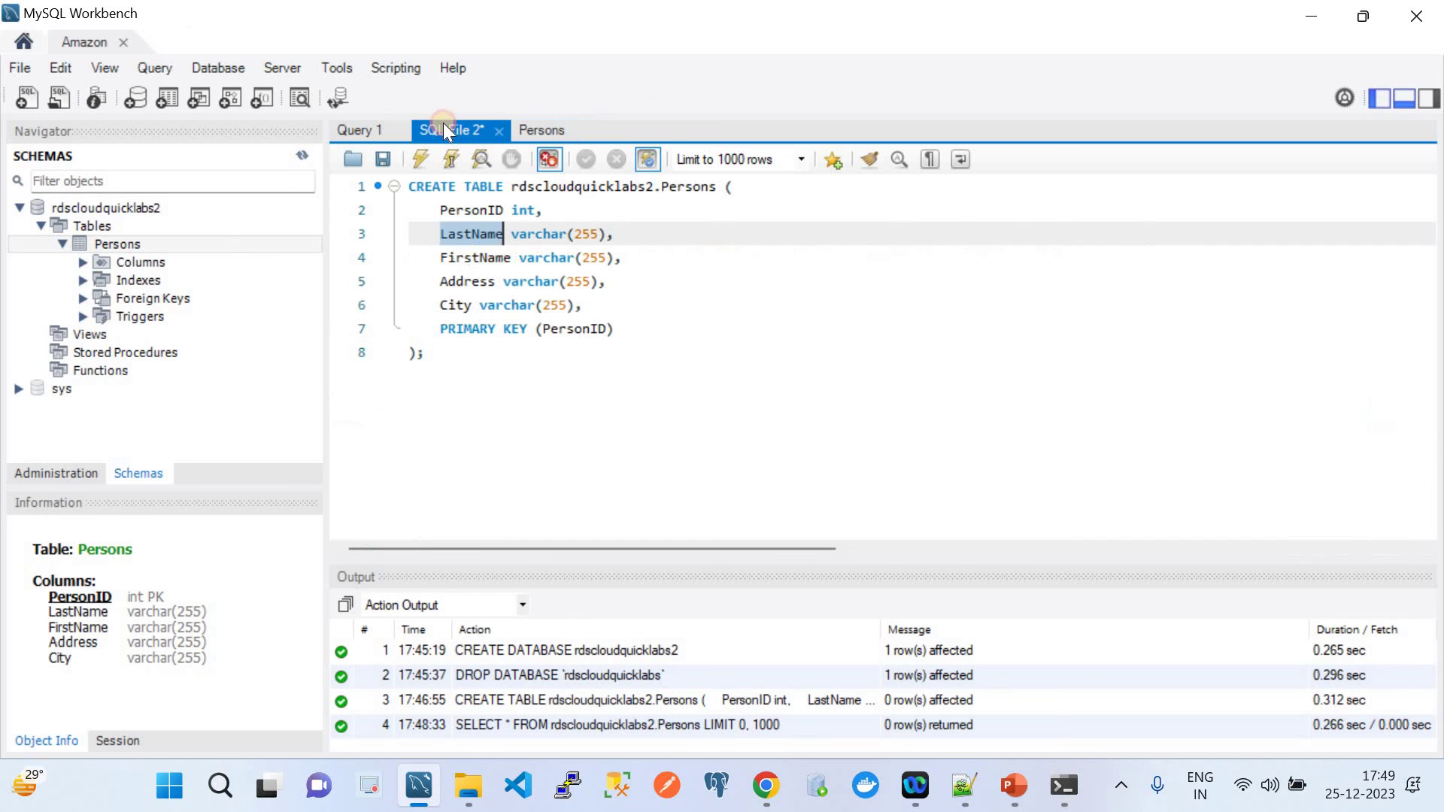
pyautogui.doubleClick(468, 259)
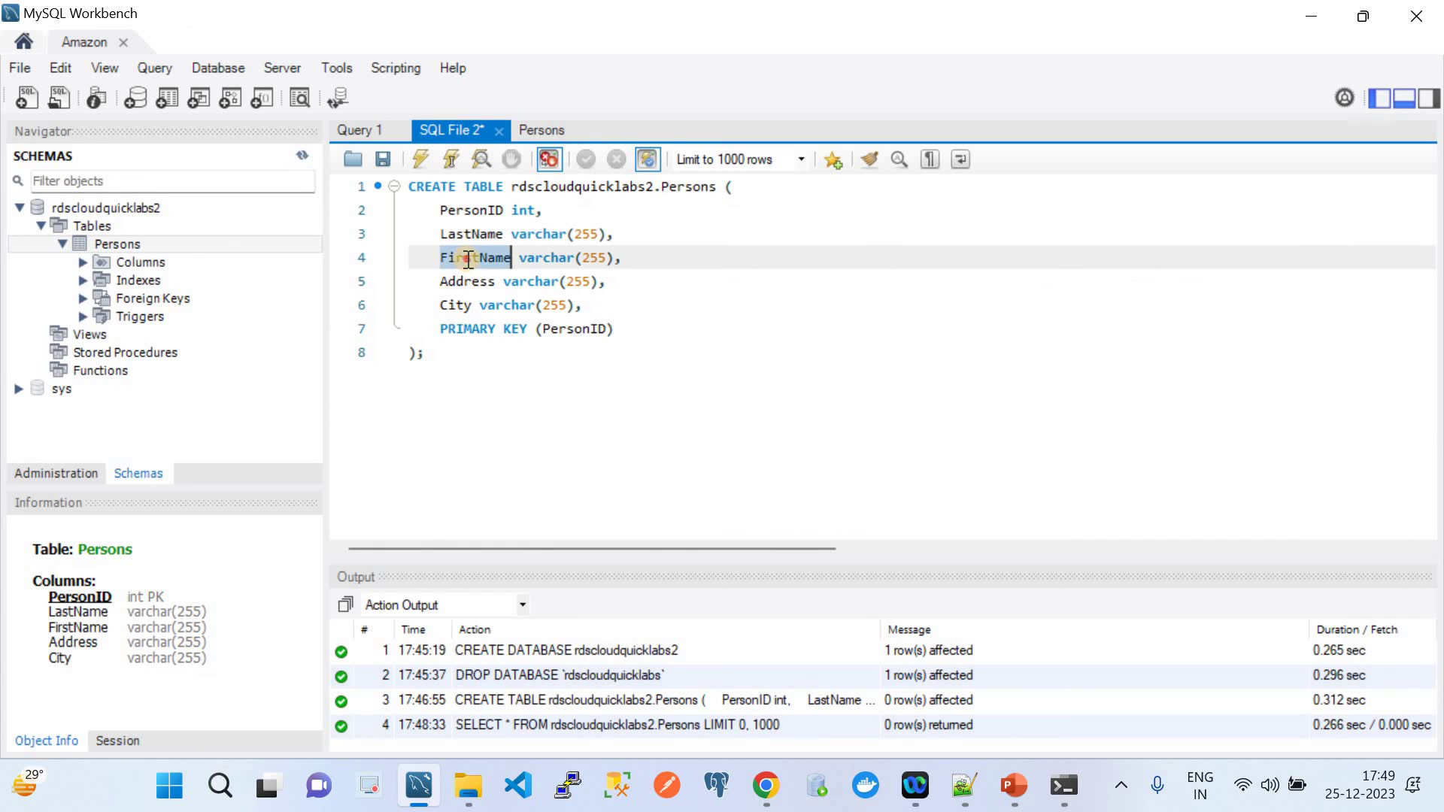
pyautogui.click(540, 132)
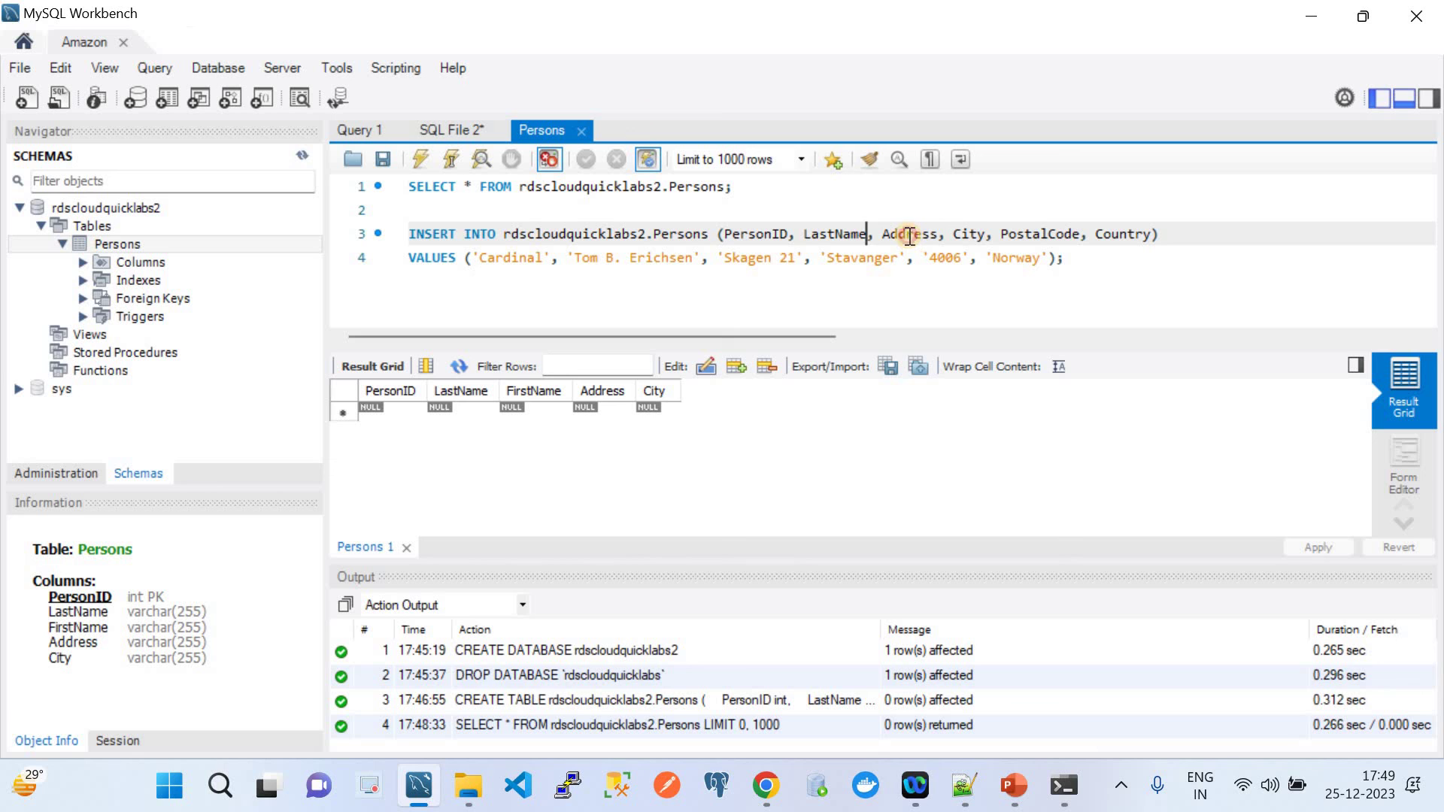
pyautogui.doubleClick(909, 237)
pyautogui.write('FirstName')
# Step: Replace the City column in the INSERT statement with Address, copied from the CREATE TABLE script, and return to that script
pyautogui.click(445, 129)
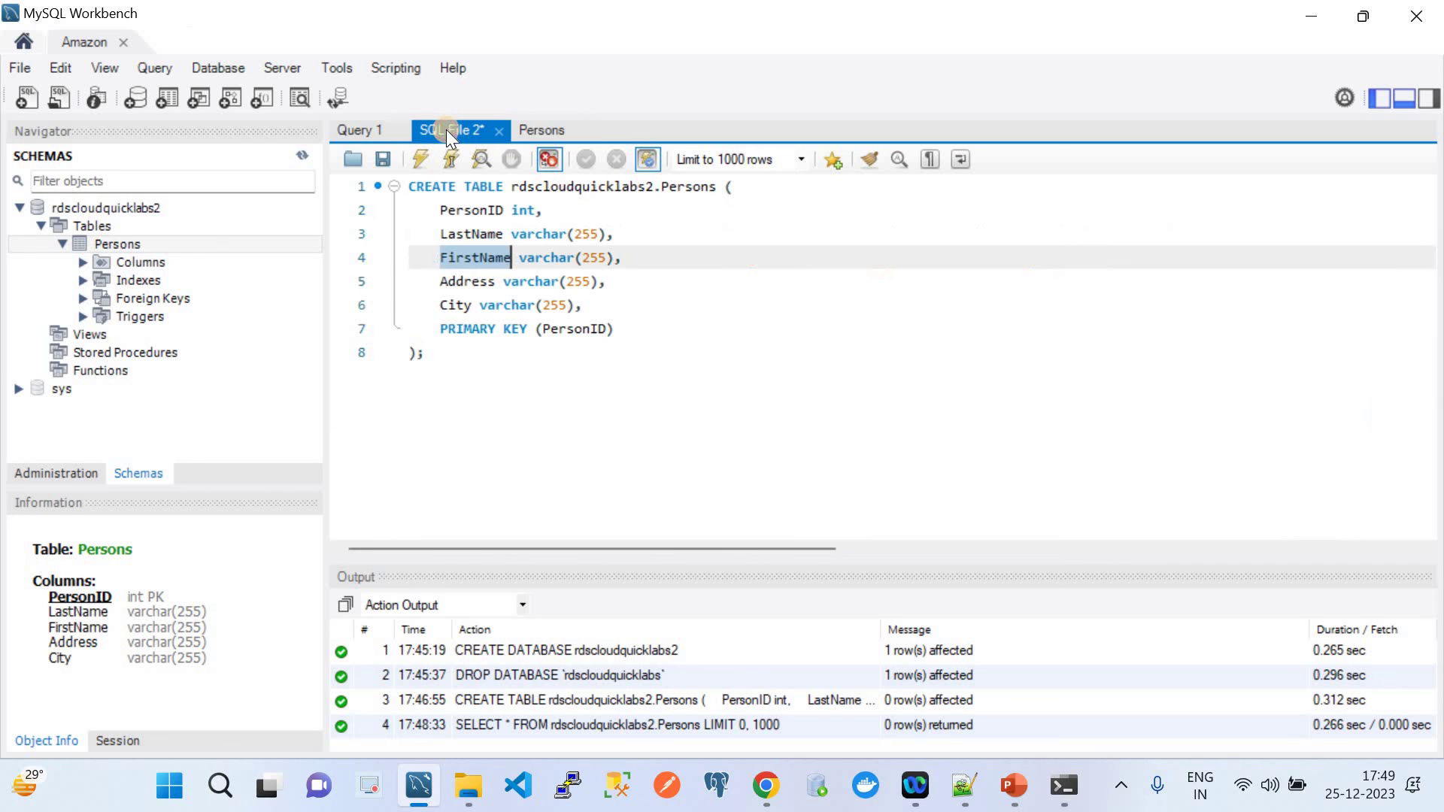
pyautogui.doubleClick(459, 282)
pyautogui.hotkey('ctrl', 'c')
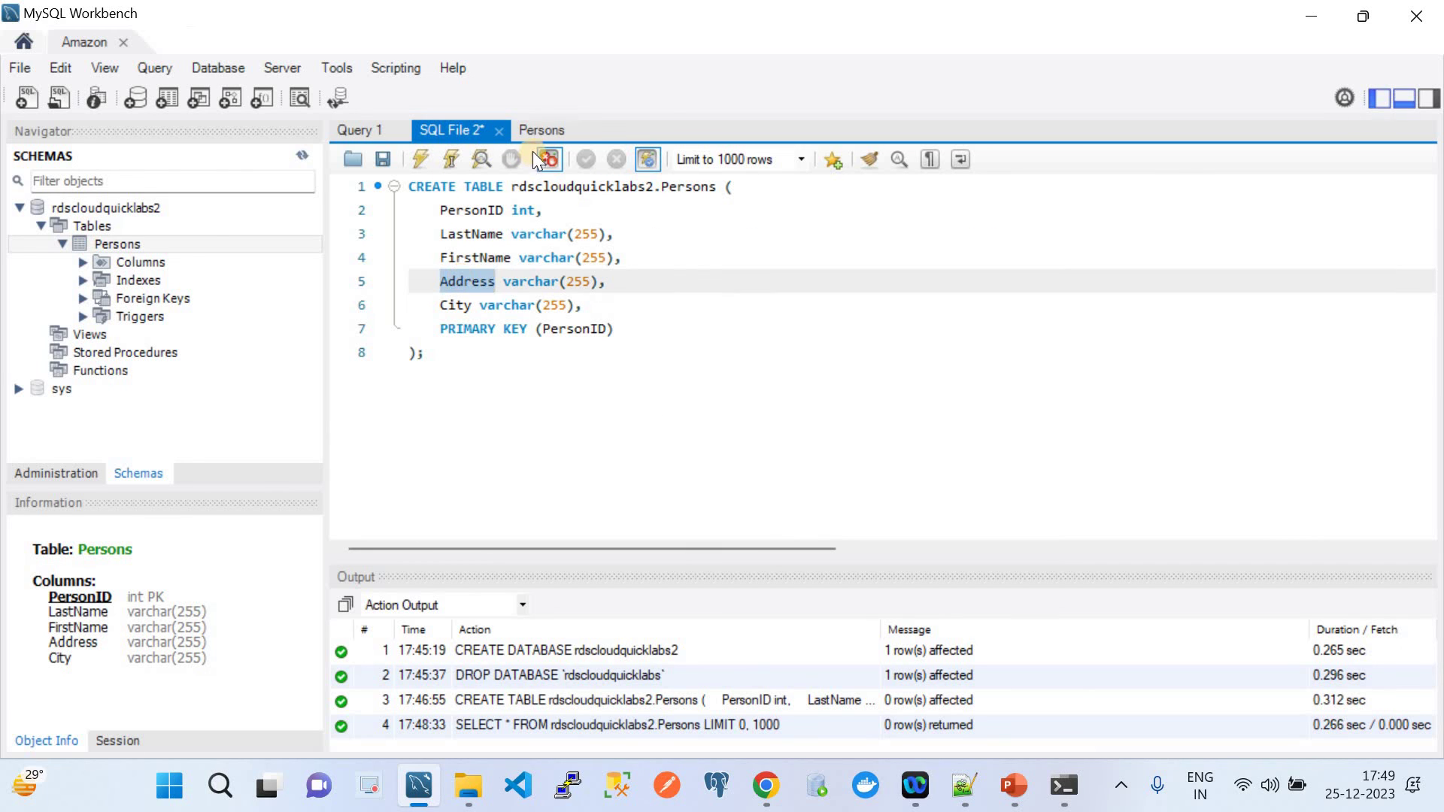
pyautogui.click(530, 131)
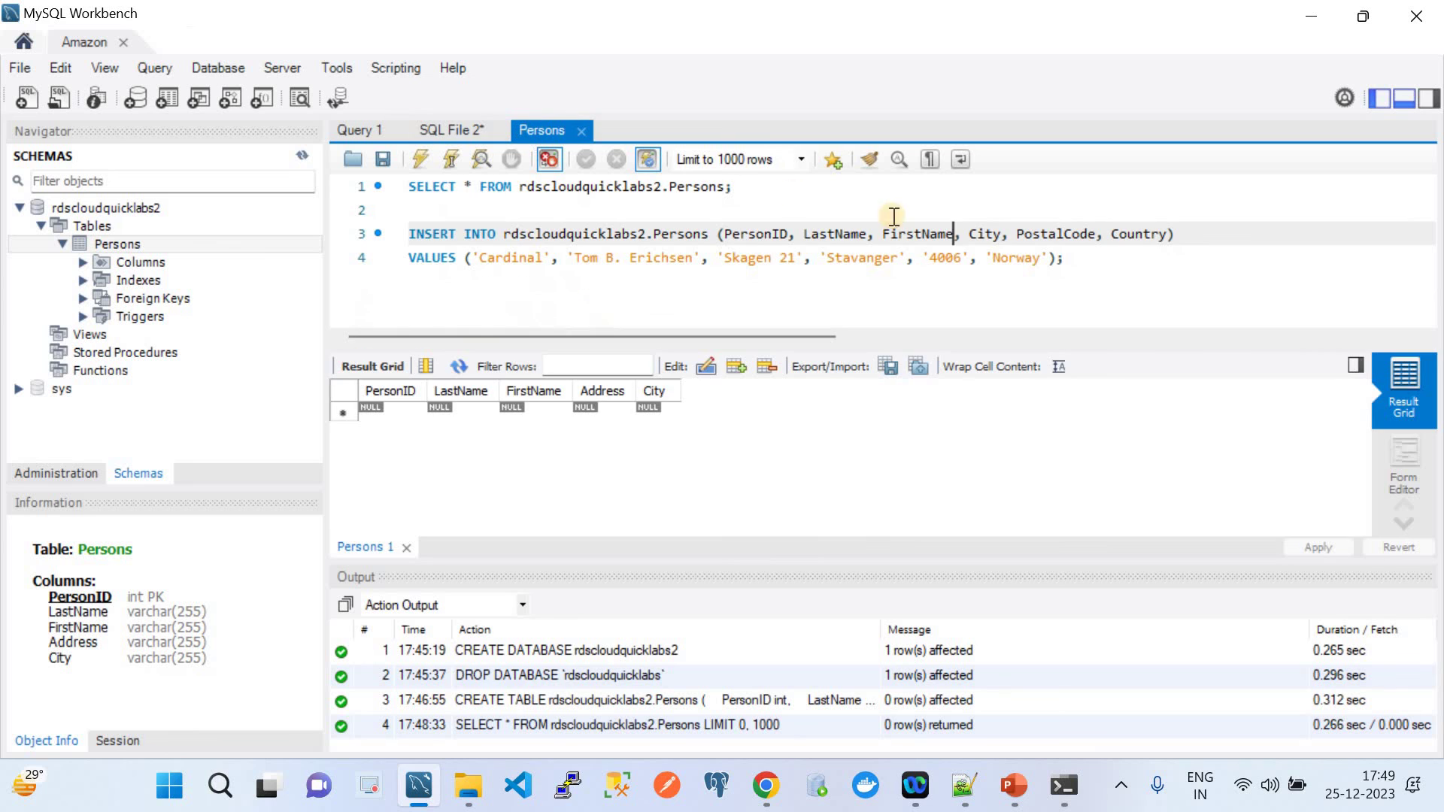
pyautogui.doubleClick(985, 236)
pyautogui.hotkey('ctrl', 'v')
pyautogui.click(445, 131)
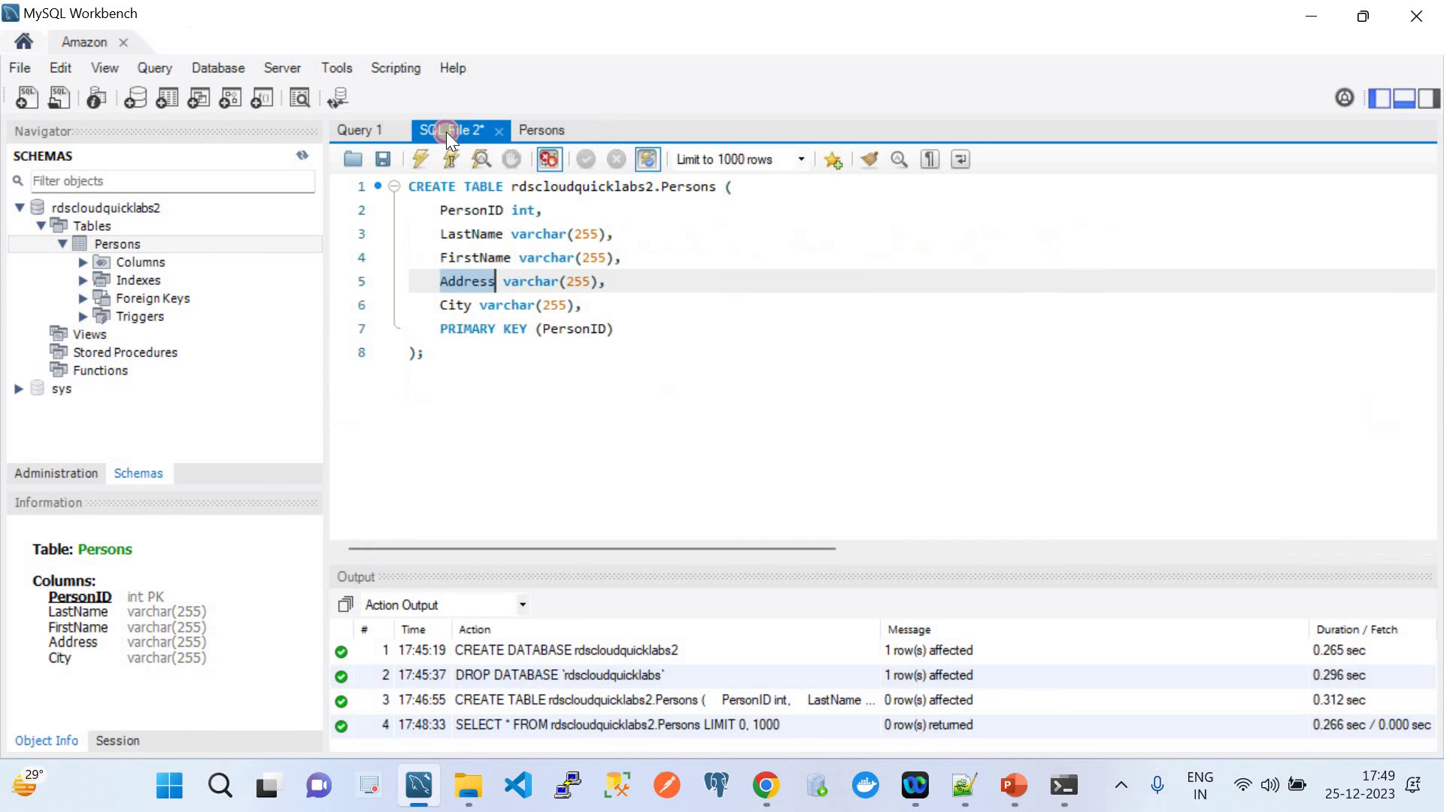
# Step: Replace the PostalCode column in the INSERT statement with City, copied from the CREATE TABLE script
pyautogui.click(463, 304)
pyautogui.doubleClick(463, 304)
pyautogui.hotkey('ctrl', 'c')
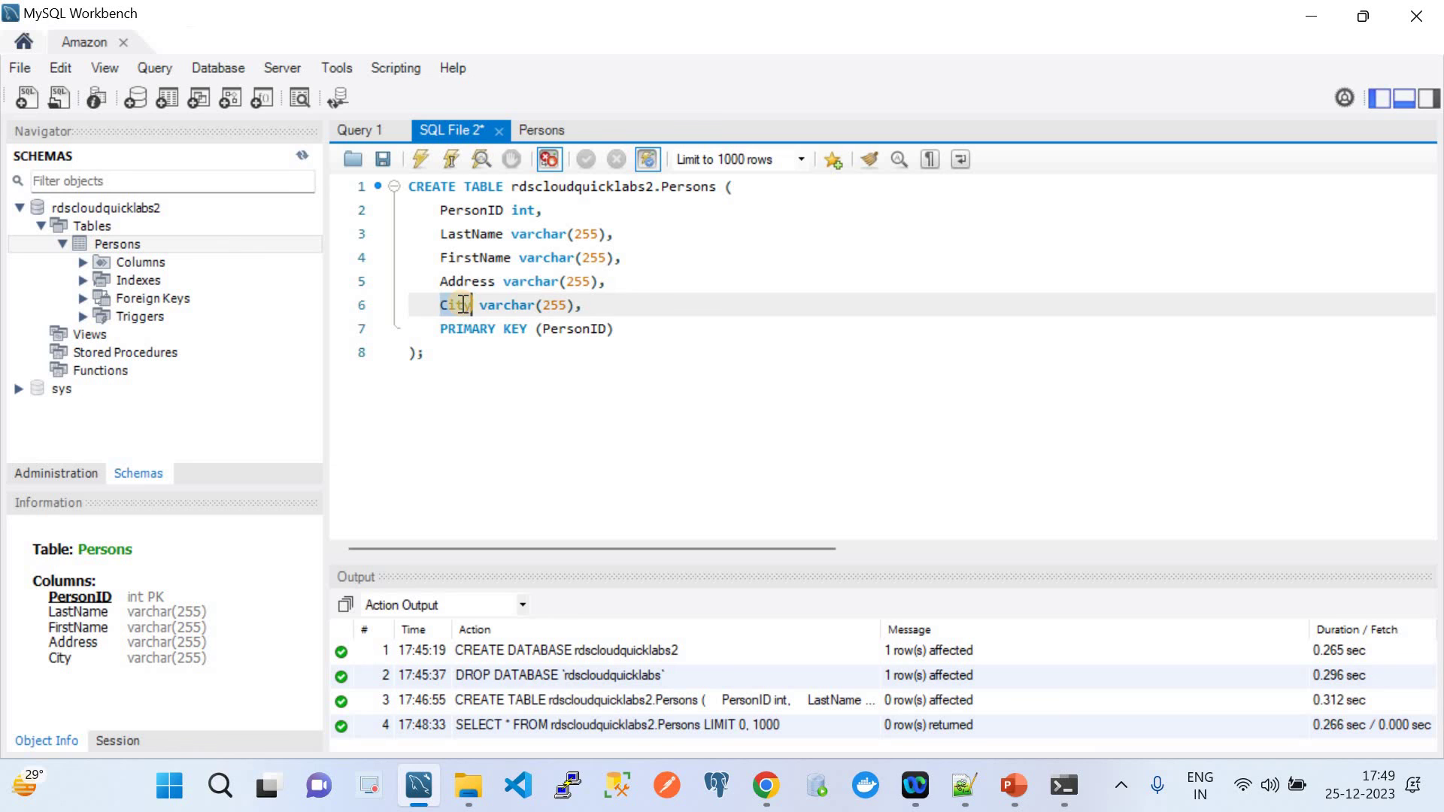
pyautogui.click(536, 129)
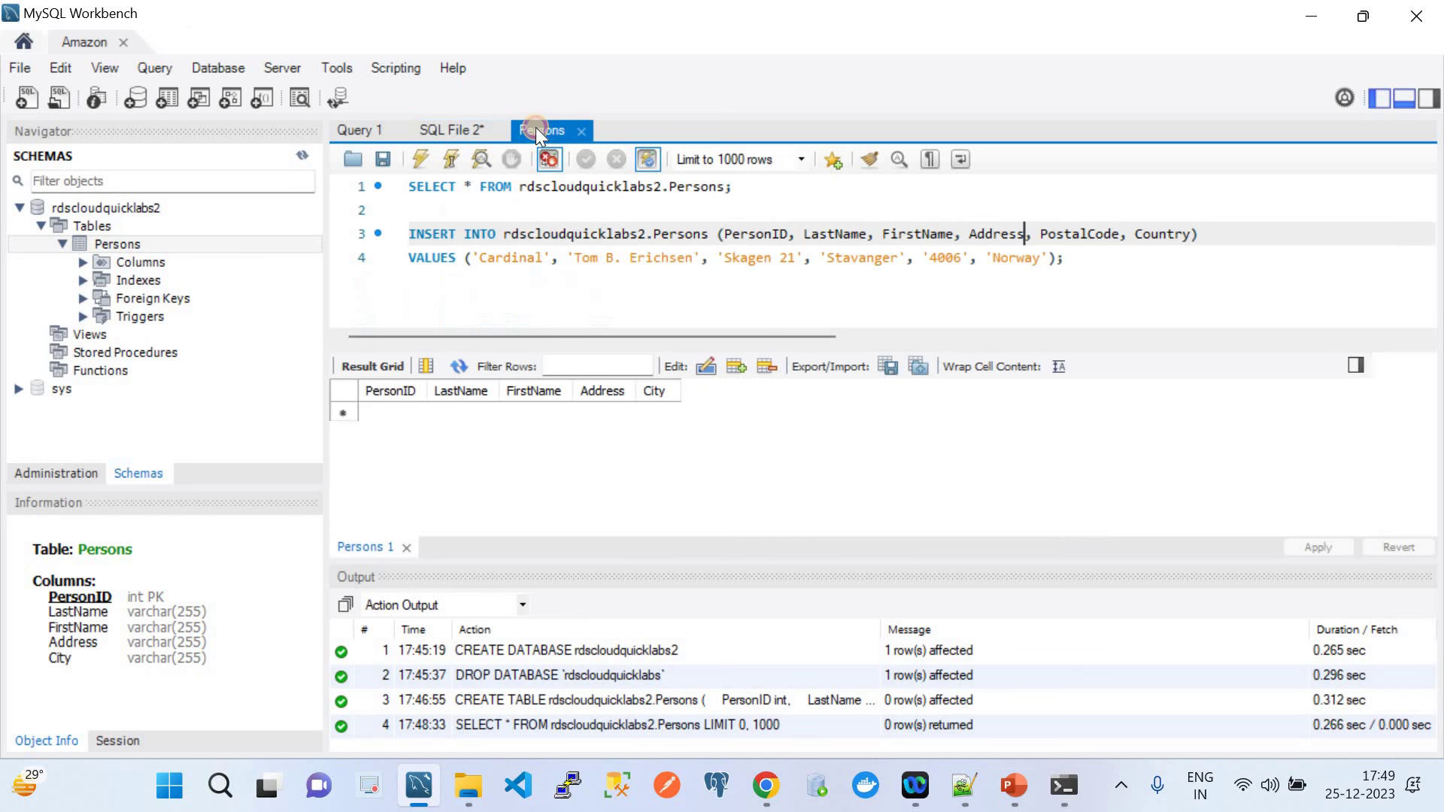
pyautogui.doubleClick(1054, 235)
pyautogui.hotkey('ctrl', 'v')
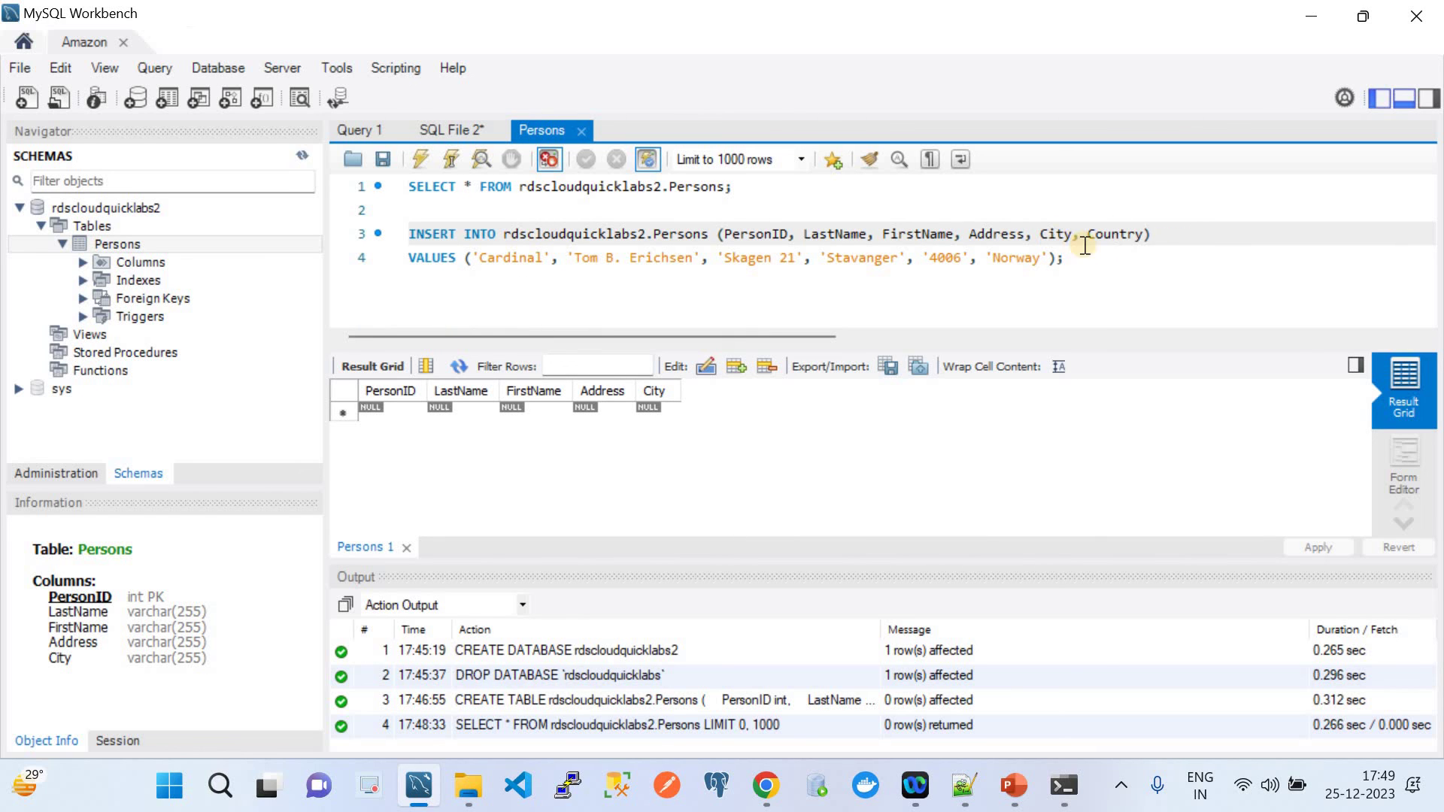
# Step: Remove the Country column and its preceding comma from the INSERT statement's column list
pyautogui.click(1146, 236)
pyautogui.press('BackSpace')
pyautogui.press('BackSpace')
pyautogui.press('BackSpace')
pyautogui.press('BackSpace')
pyautogui.press('BackSpace')
pyautogui.press('BackSpace')
pyautogui.press('BackSpace')
pyautogui.press('BackSpace')
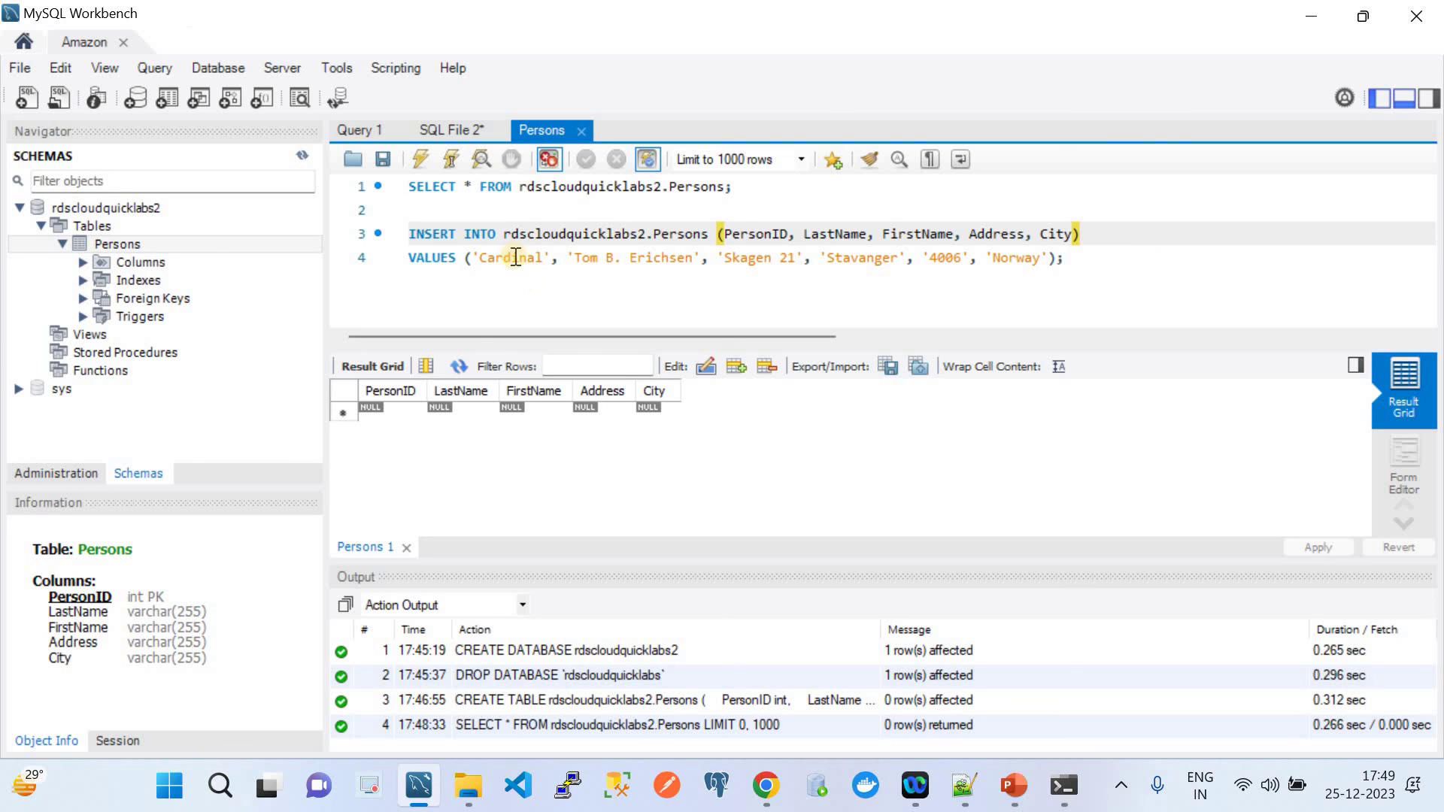
# Step: Check the column types in the CREATE TABLE script and replace the first INSERT value with an eight-digit numeric person ID
pyautogui.click(451, 134)
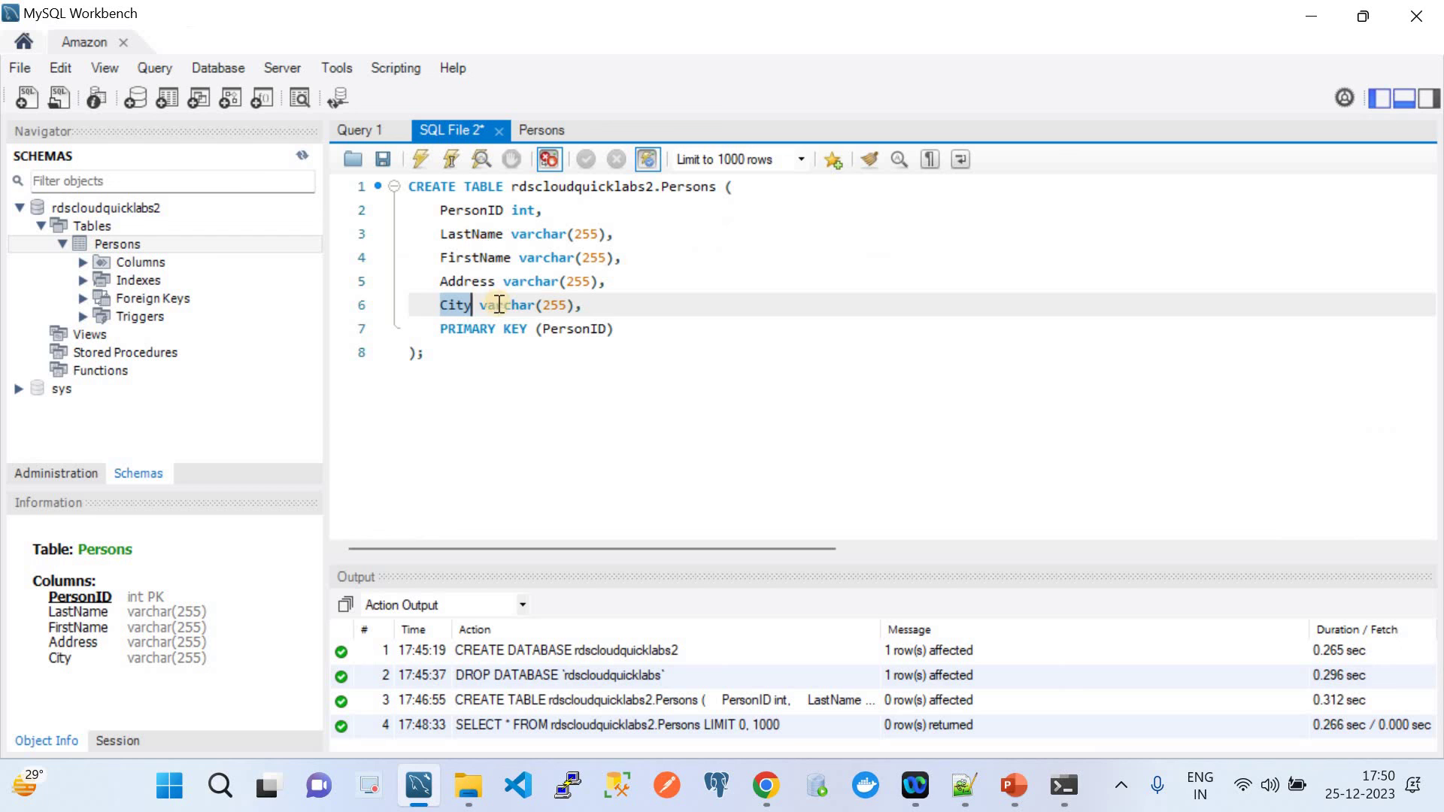
pyautogui.click(534, 131)
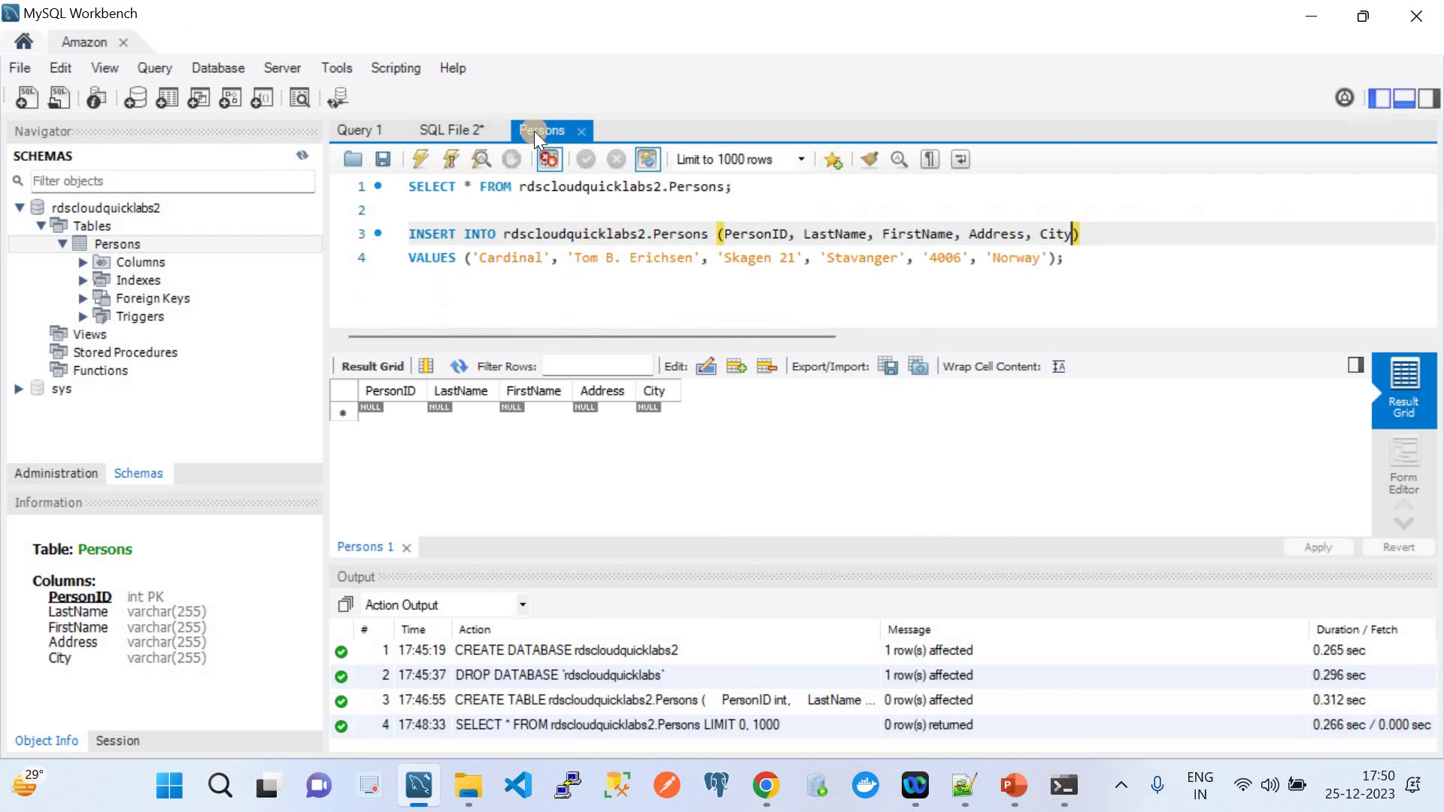
pyautogui.doubleClick(514, 257)
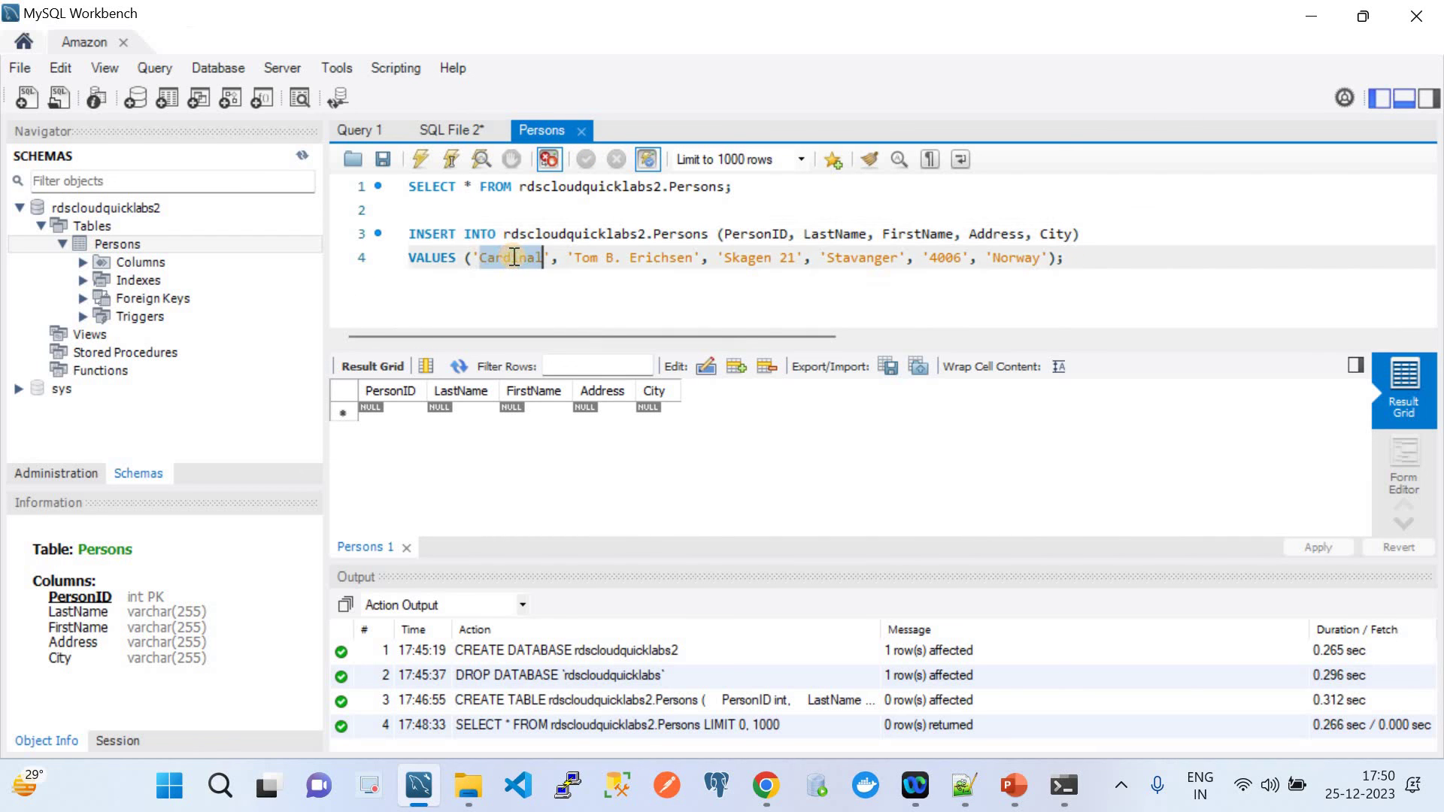
pyautogui.write('34635645')
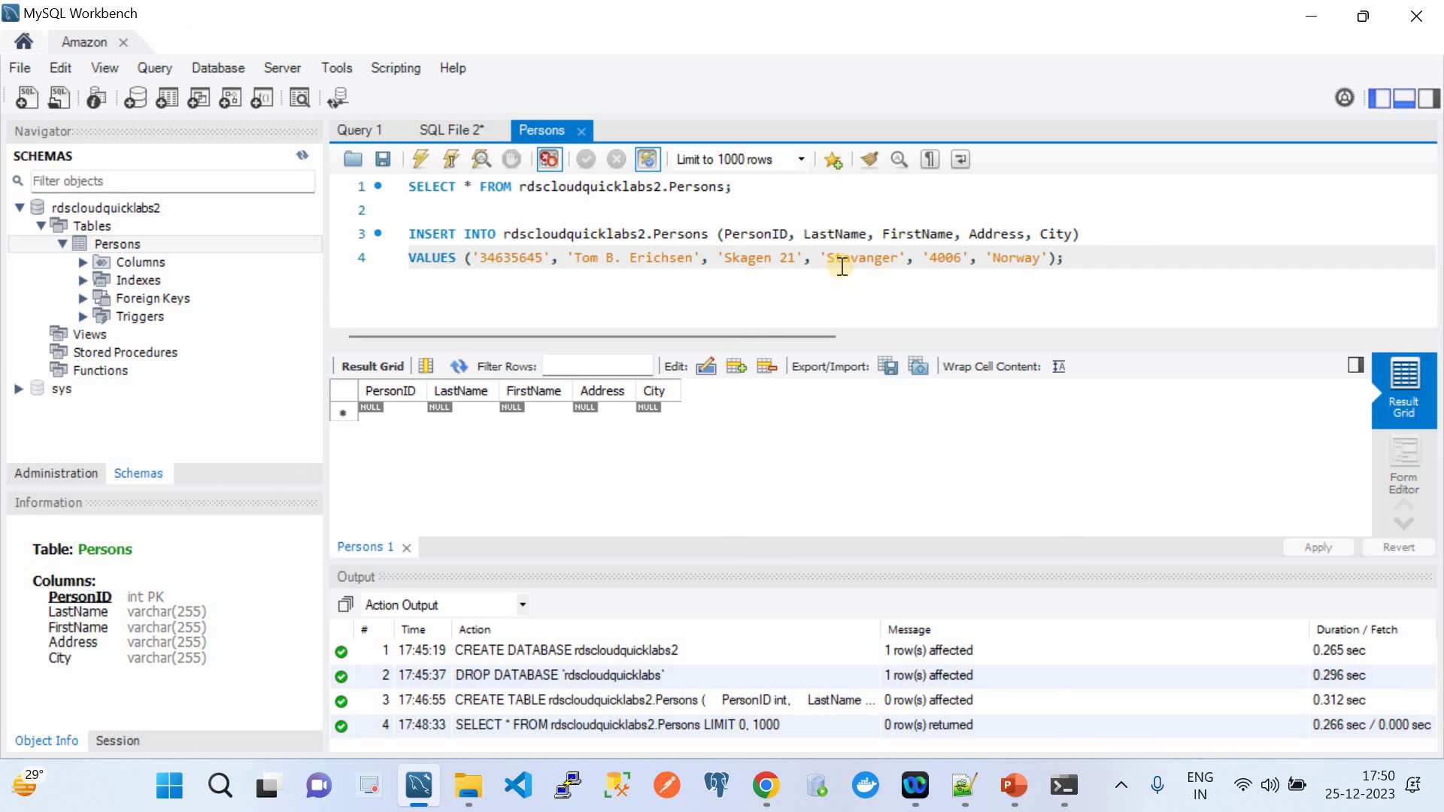
# Step: Delete the postal code value and its comma from the VALUES list of the INSERT statement
pyautogui.click(981, 259)
pyautogui.press('BackSpace')
pyautogui.press('BackSpace')
pyautogui.press('BackSpace')
pyautogui.press('BackSpace')
pyautogui.press('BackSpace')
pyautogui.press('BackSpace')
pyautogui.press('BackSpace')
pyautogui.press('BackSpace')
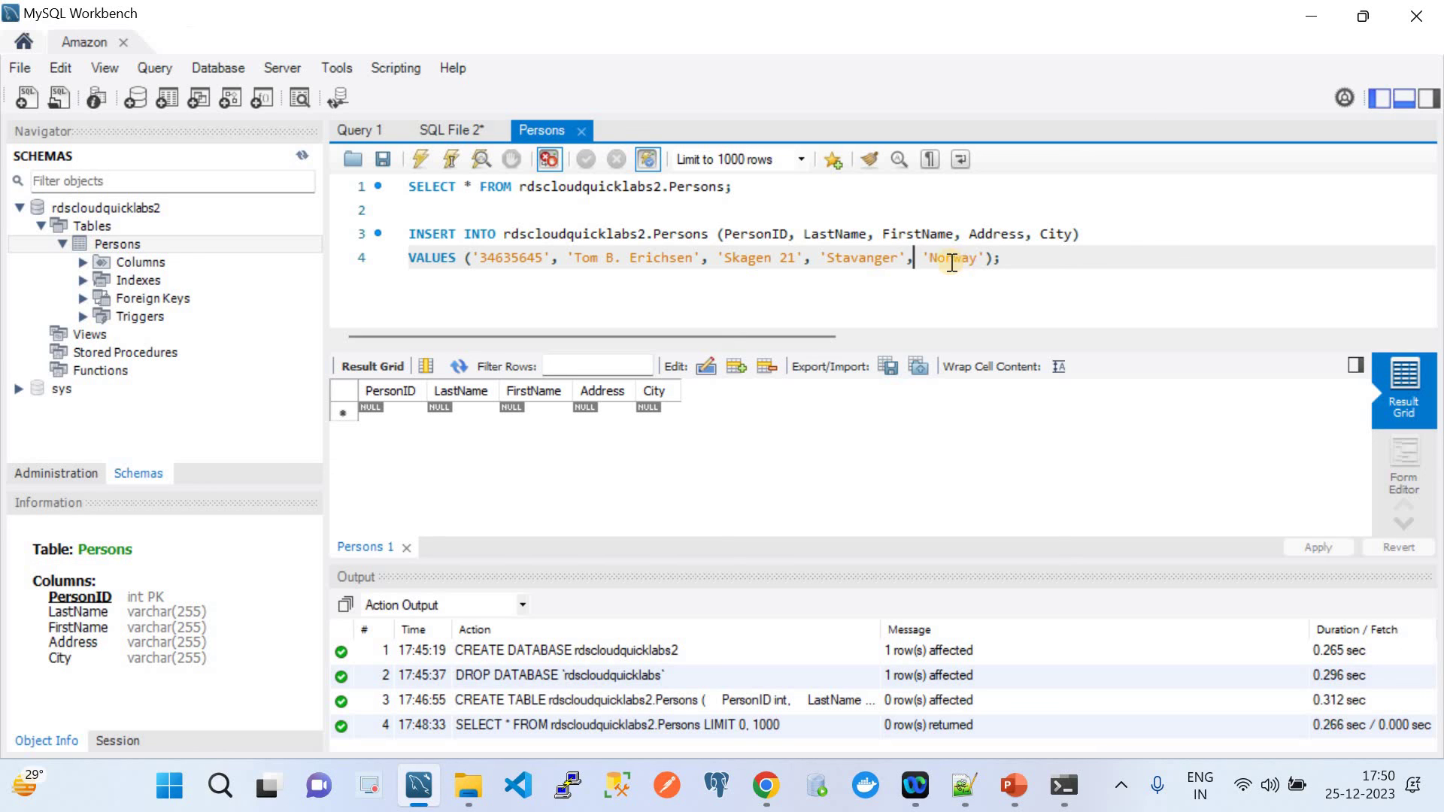
# Step: Remove the trailing number 21 from the FirstName value in the VALUES list
pyautogui.click(797, 260)
pyautogui.press('BackSpace')
pyautogui.press('BackSpace')
pyautogui.press('BackSpace')
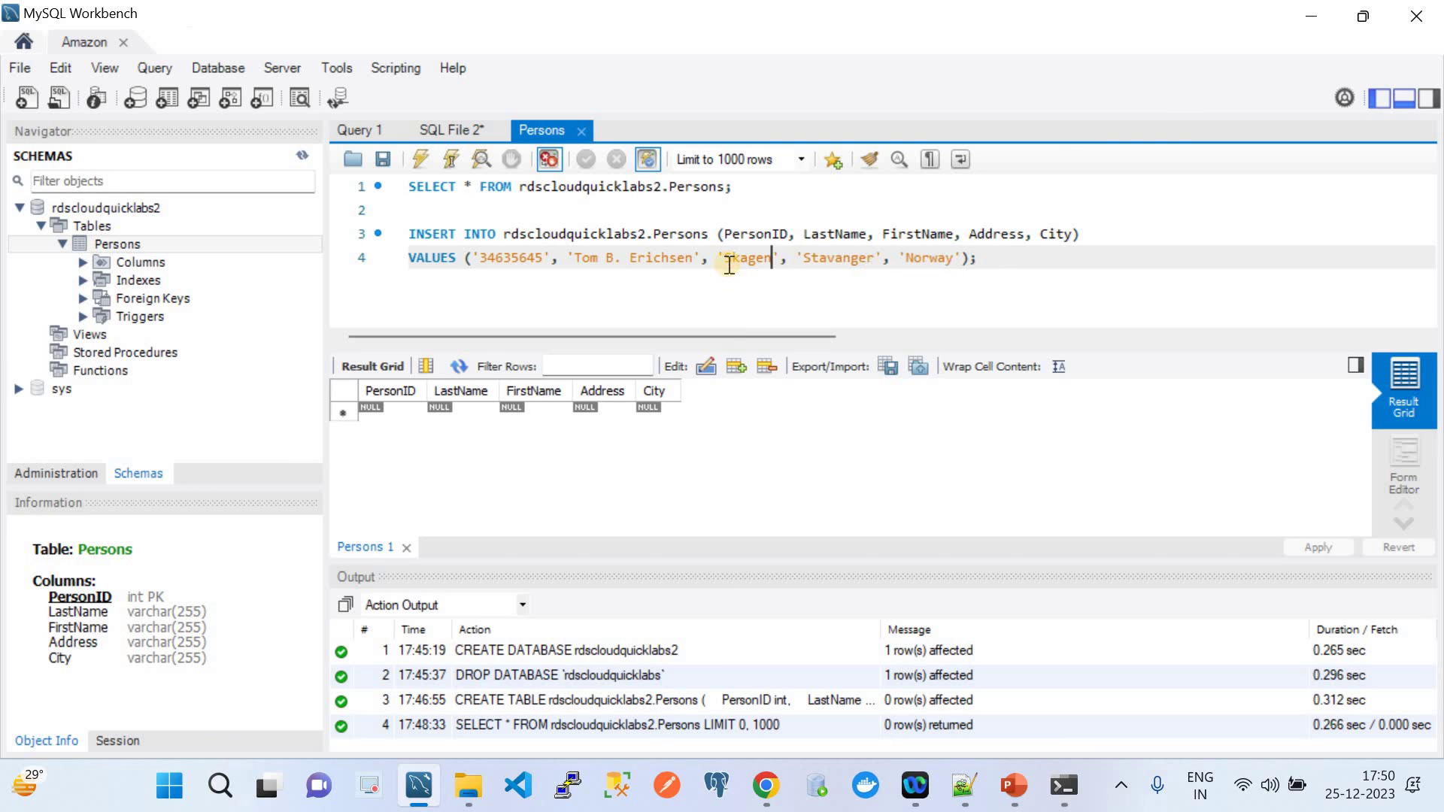
# Step: Execute only the INSERT statement, and query all rows of rdscloudquicklabs2.Persons with the SELECT statement
pyautogui.moveTo(978, 258); pyautogui.dragTo(410, 235)
pyautogui.moveTo(986, 260); pyautogui.dragTo(409, 236)
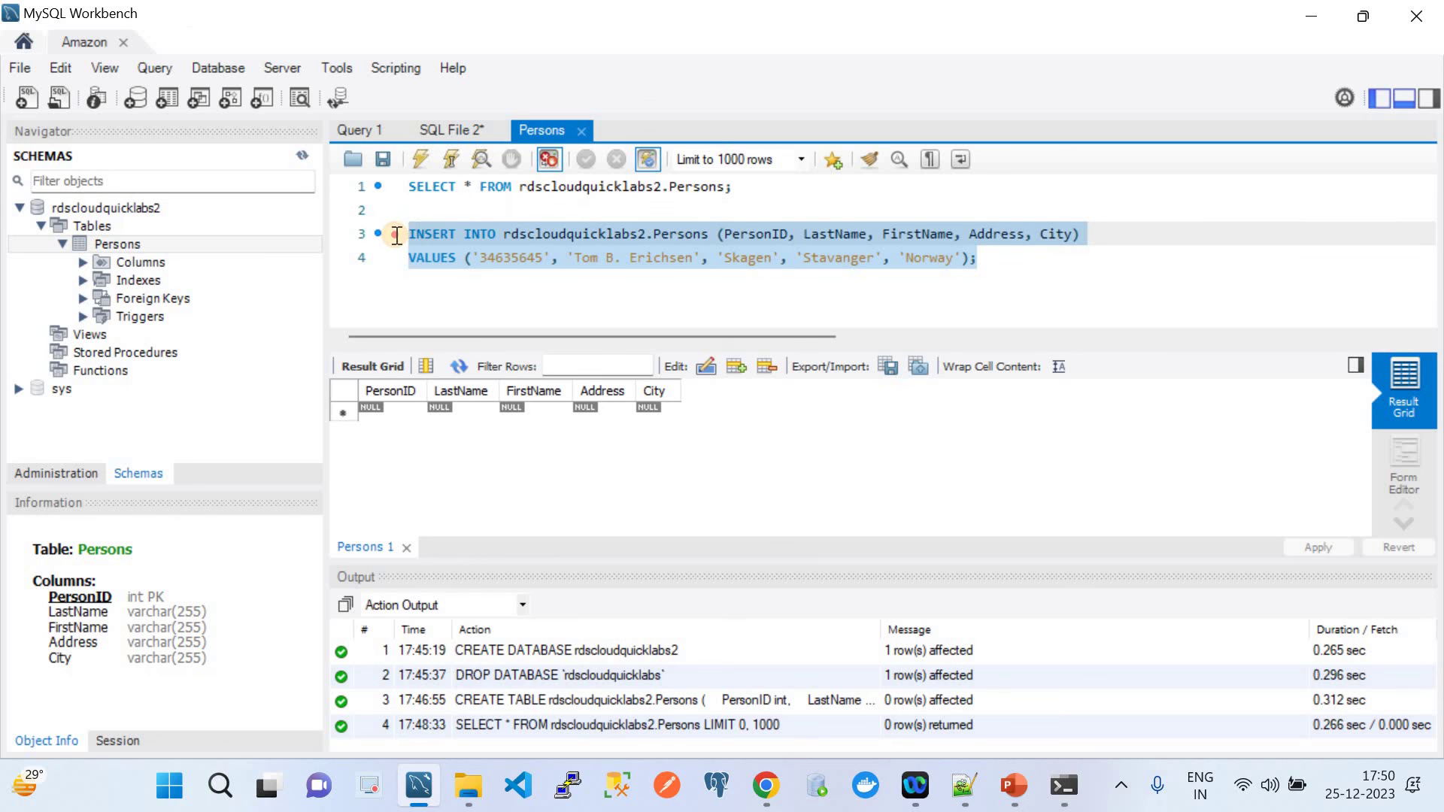
pyautogui.click(421, 160)
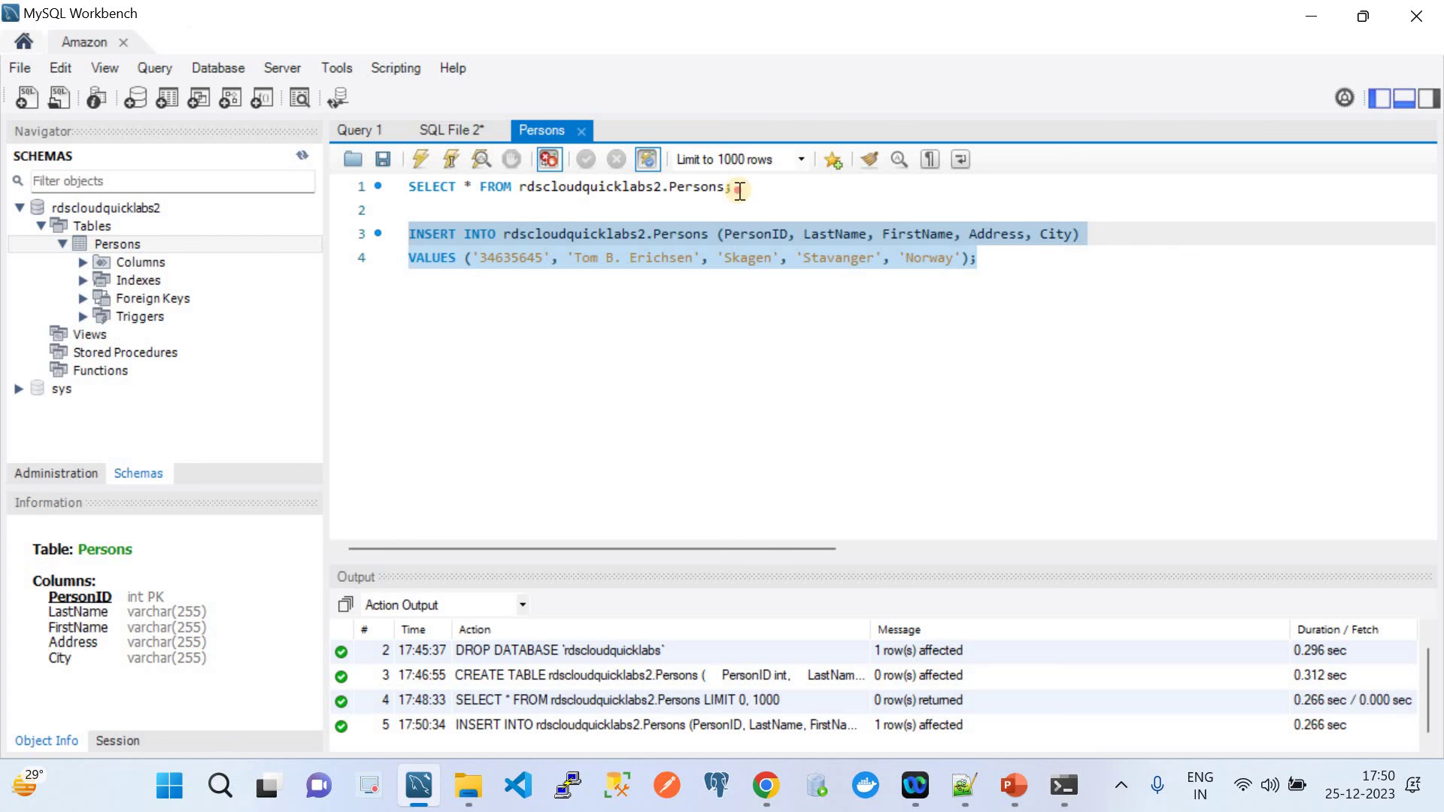
pyautogui.moveTo(735, 188); pyautogui.dragTo(380, 191)
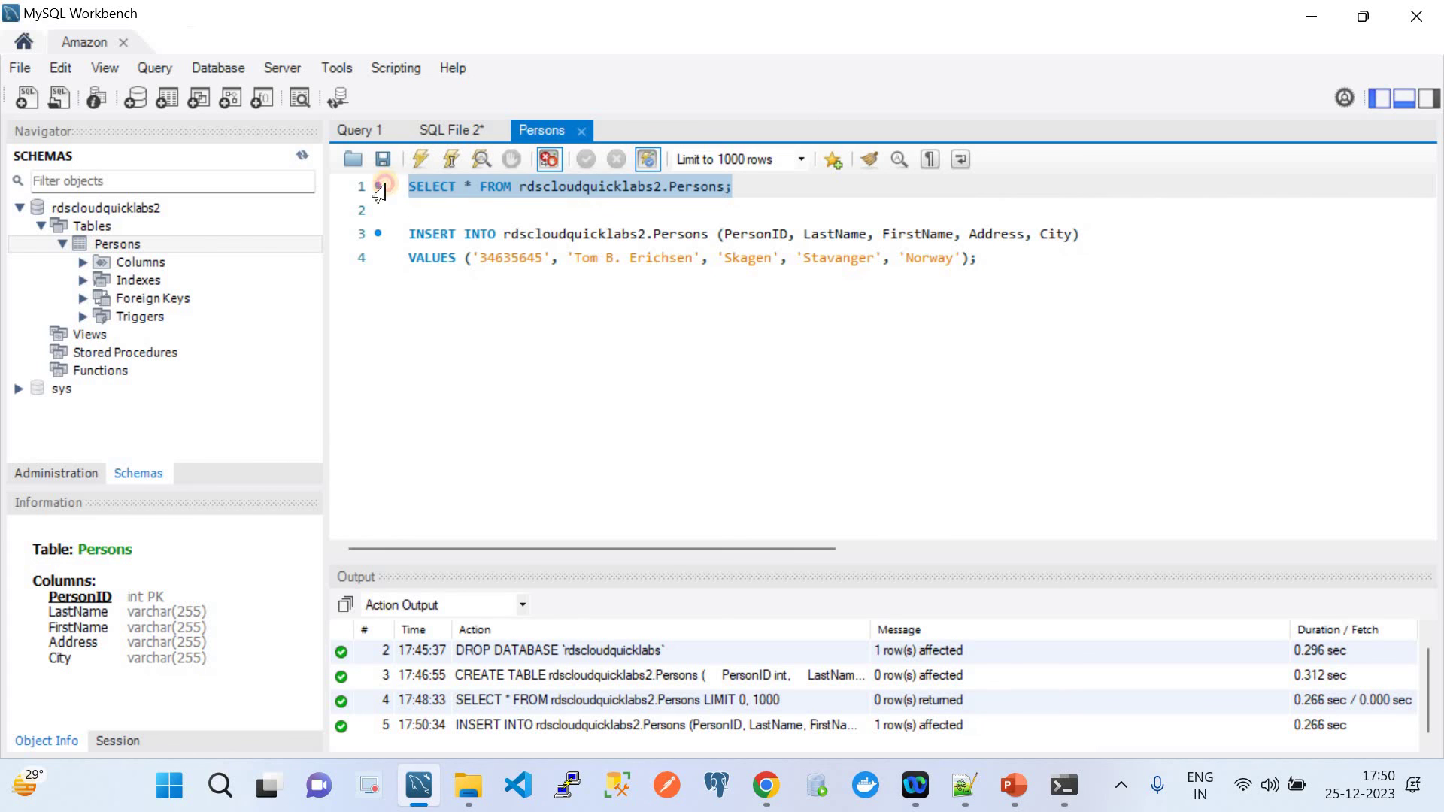
pyautogui.click(419, 161)
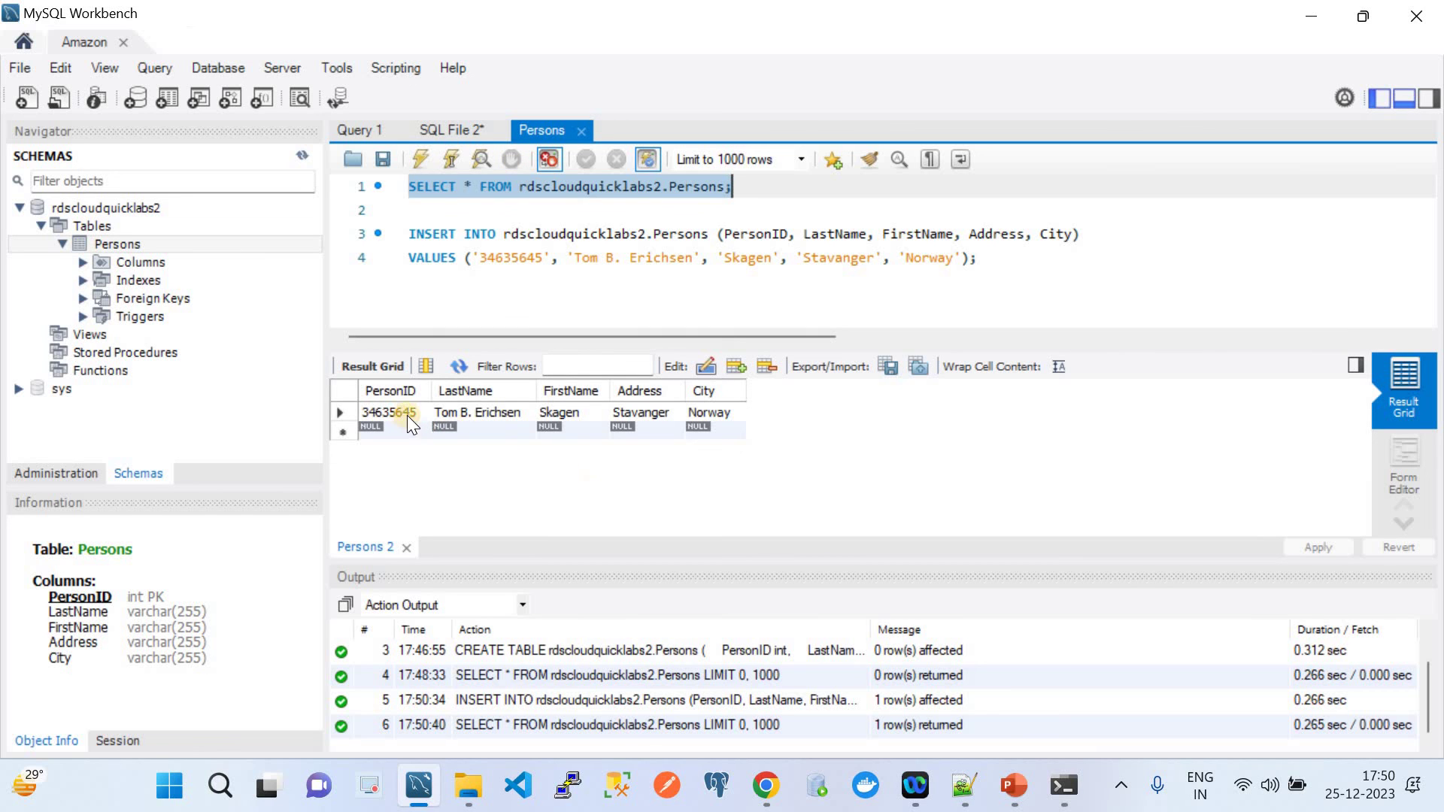
# Step: Switch to the Redshift query editor in Chrome and rerun the SELECT query on "rdsintegrationdb"."rdscloudquicklabs2"."Persons"
pyautogui.click(765, 786)
pyautogui.click(449, 24)
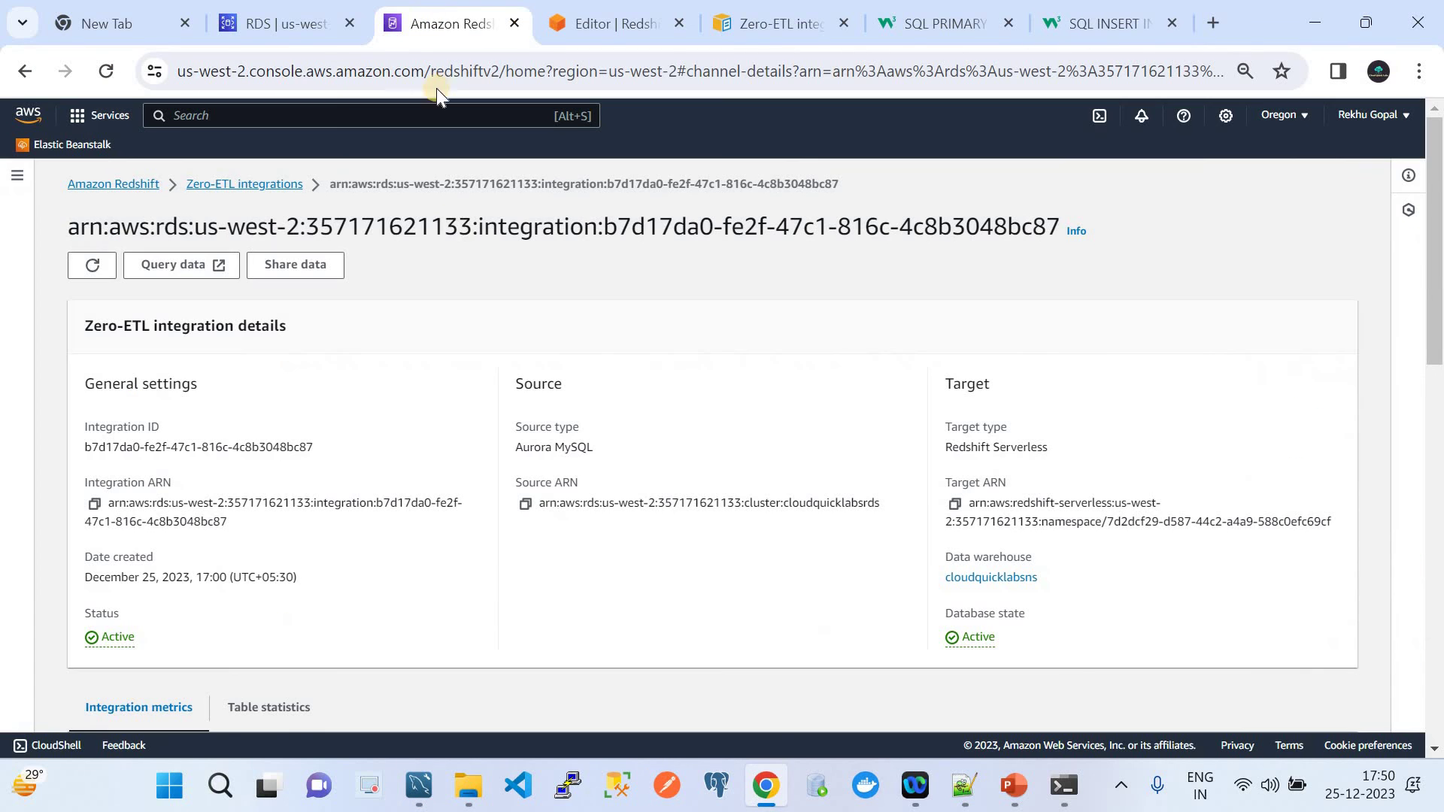
pyautogui.click(615, 9)
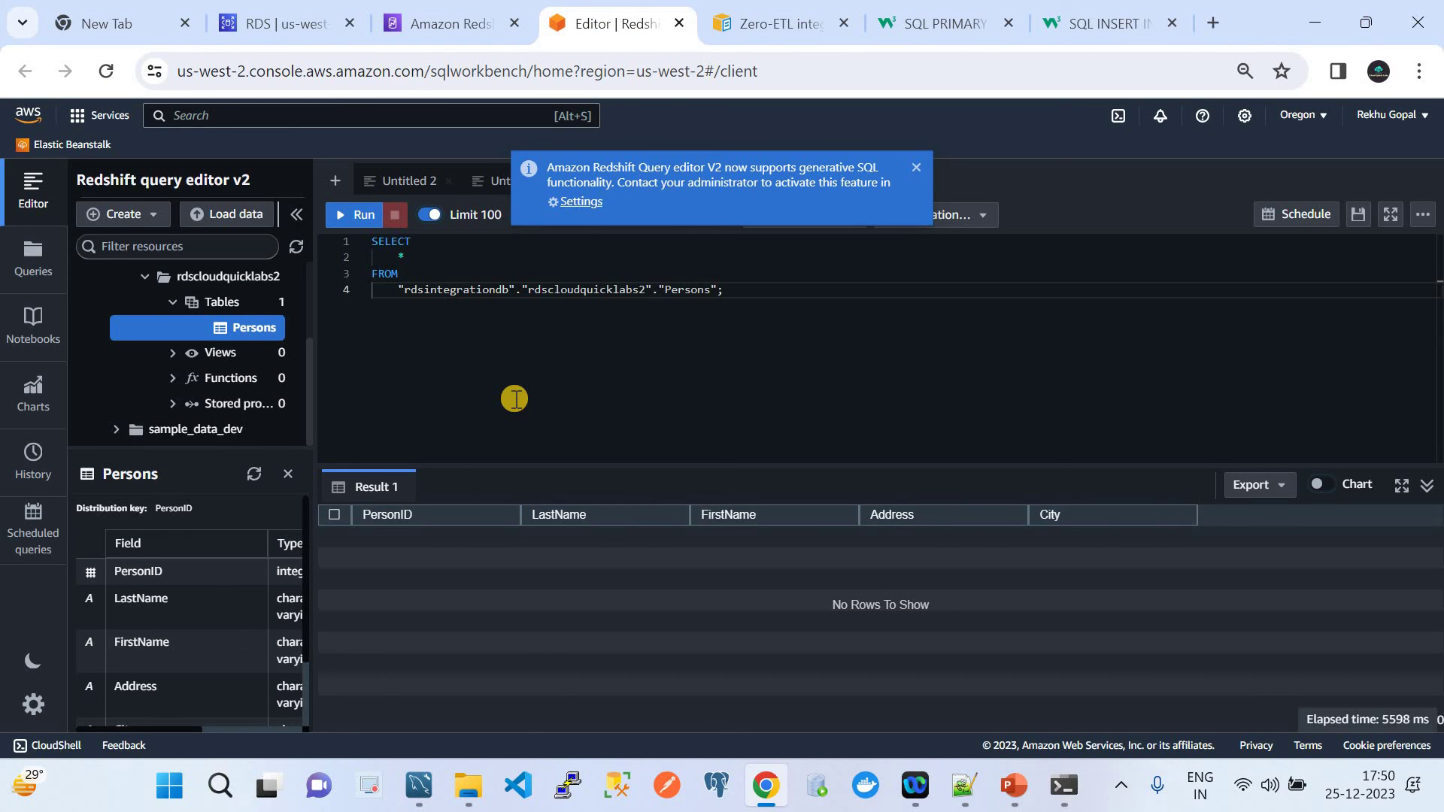
pyautogui.click(352, 215)
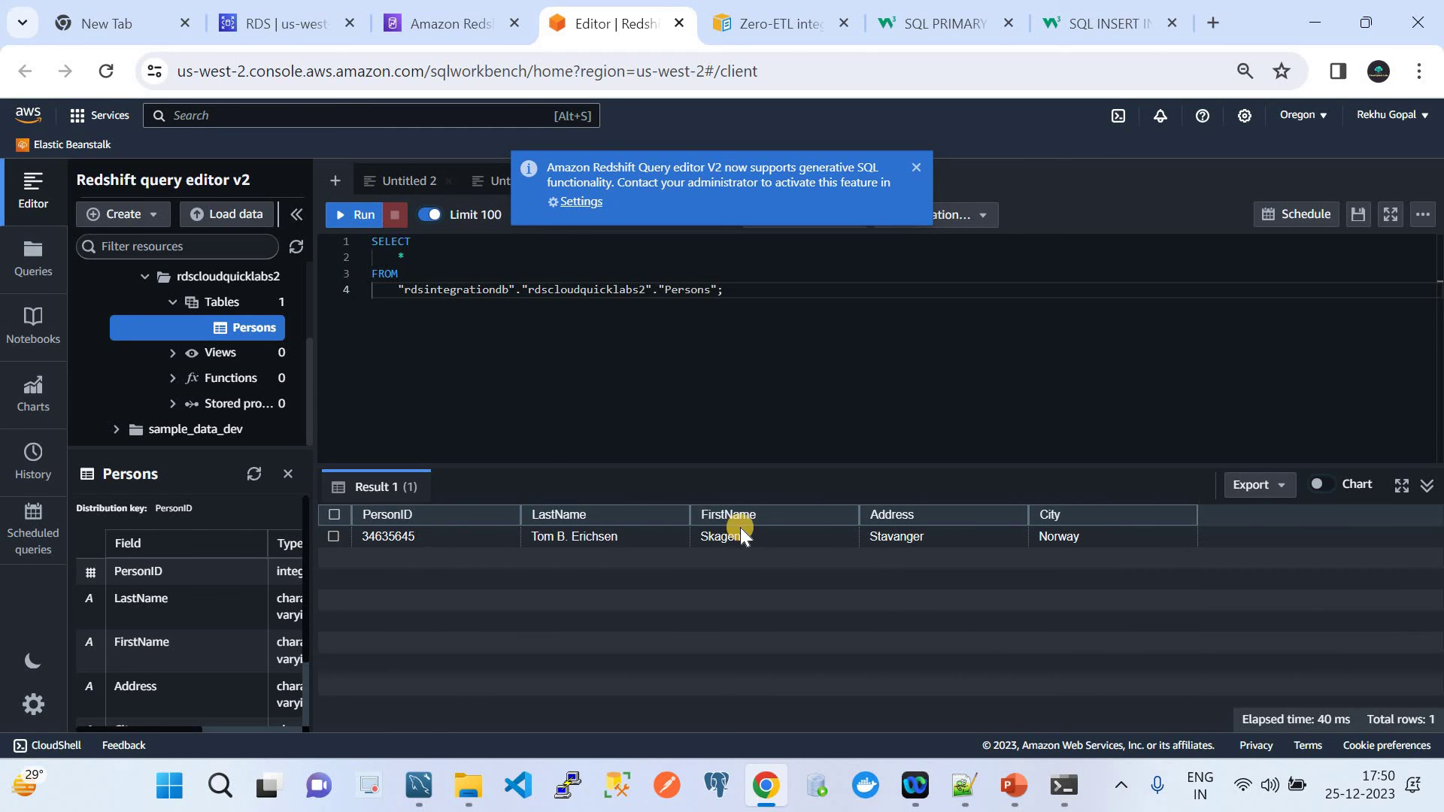
# Step: Compare the Persons row in MySQL Workbench with the Redshift query result in Chrome, alongside the Automatic ETL slide in PowerPoint
pyautogui.click(1014, 786)
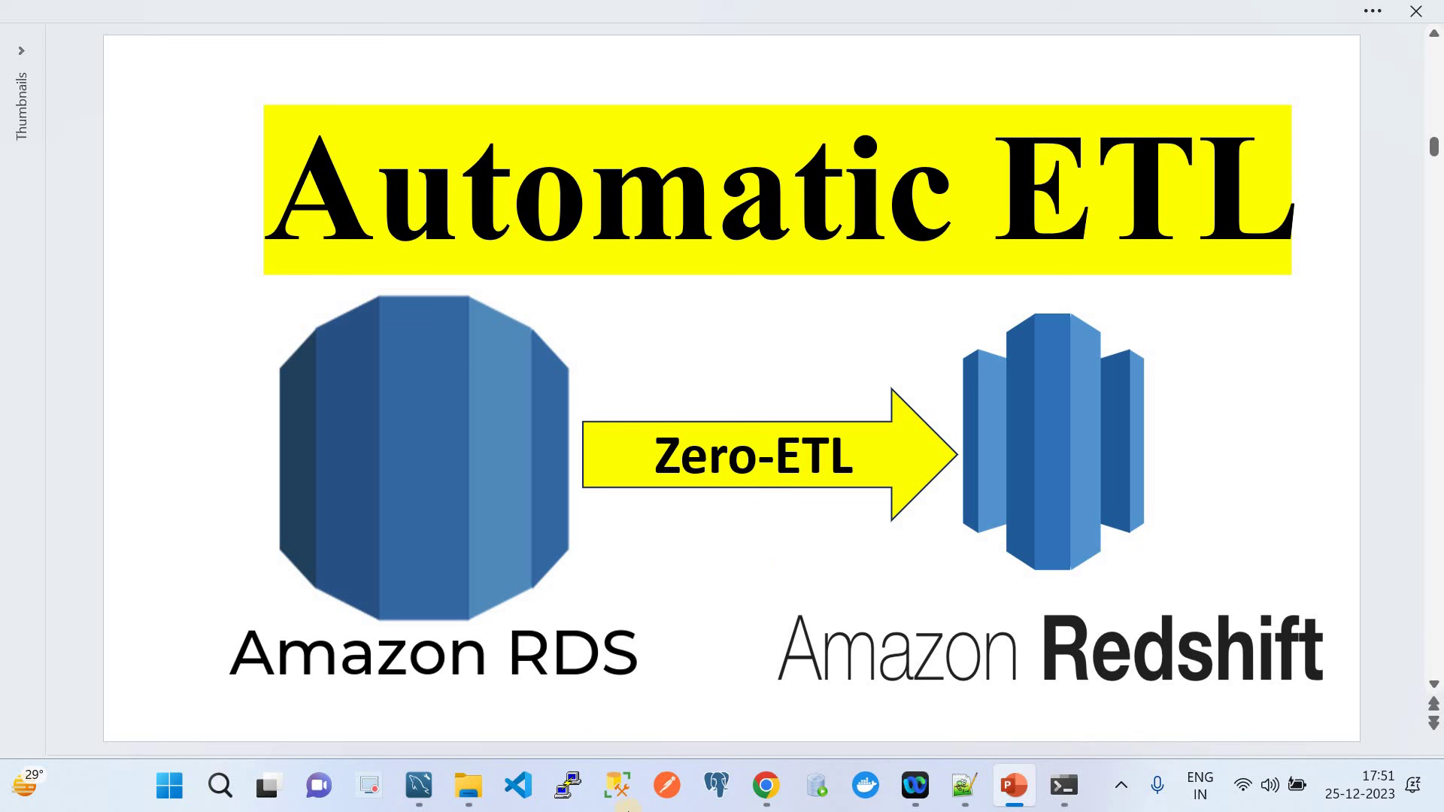
pyautogui.click(416, 795)
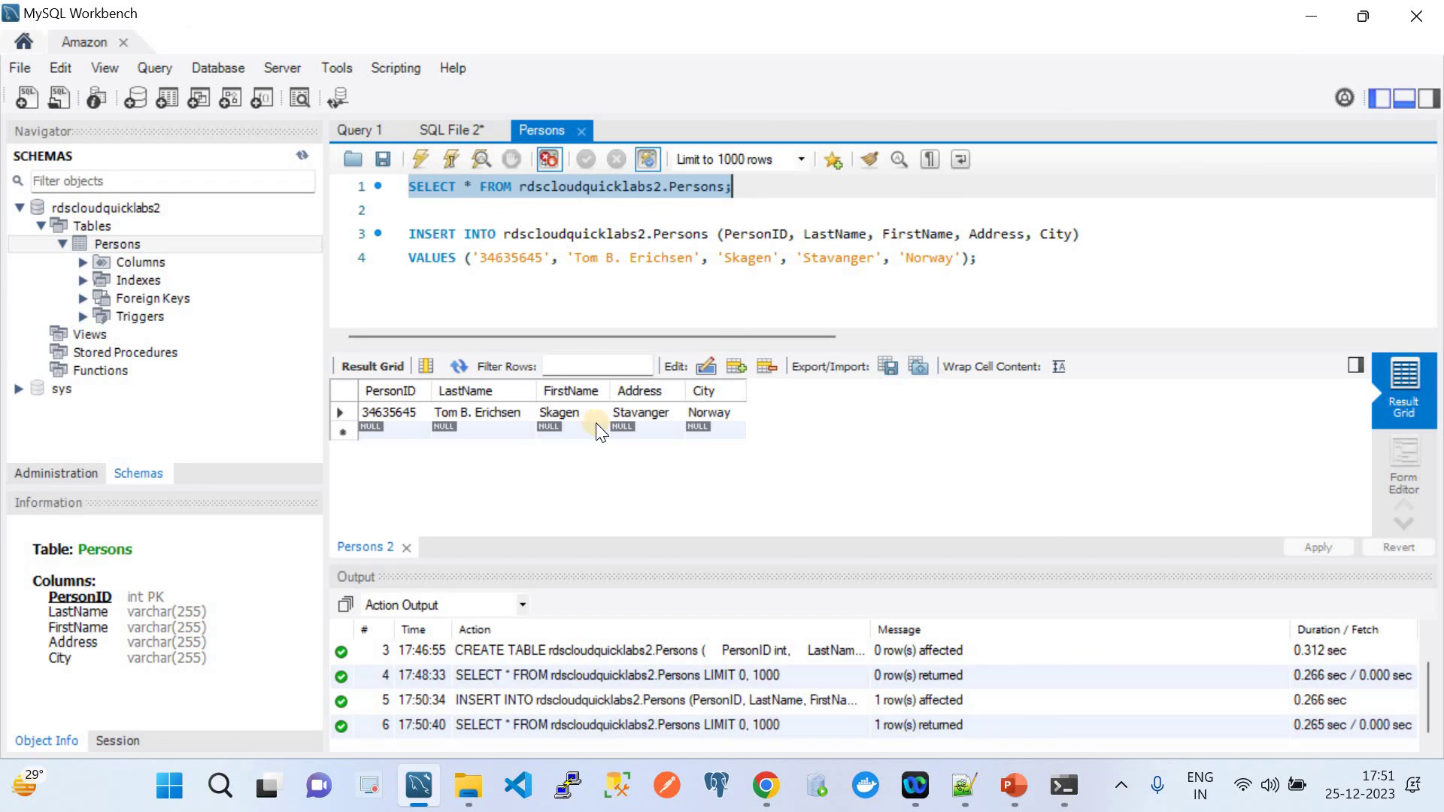
pyautogui.click(779, 796)
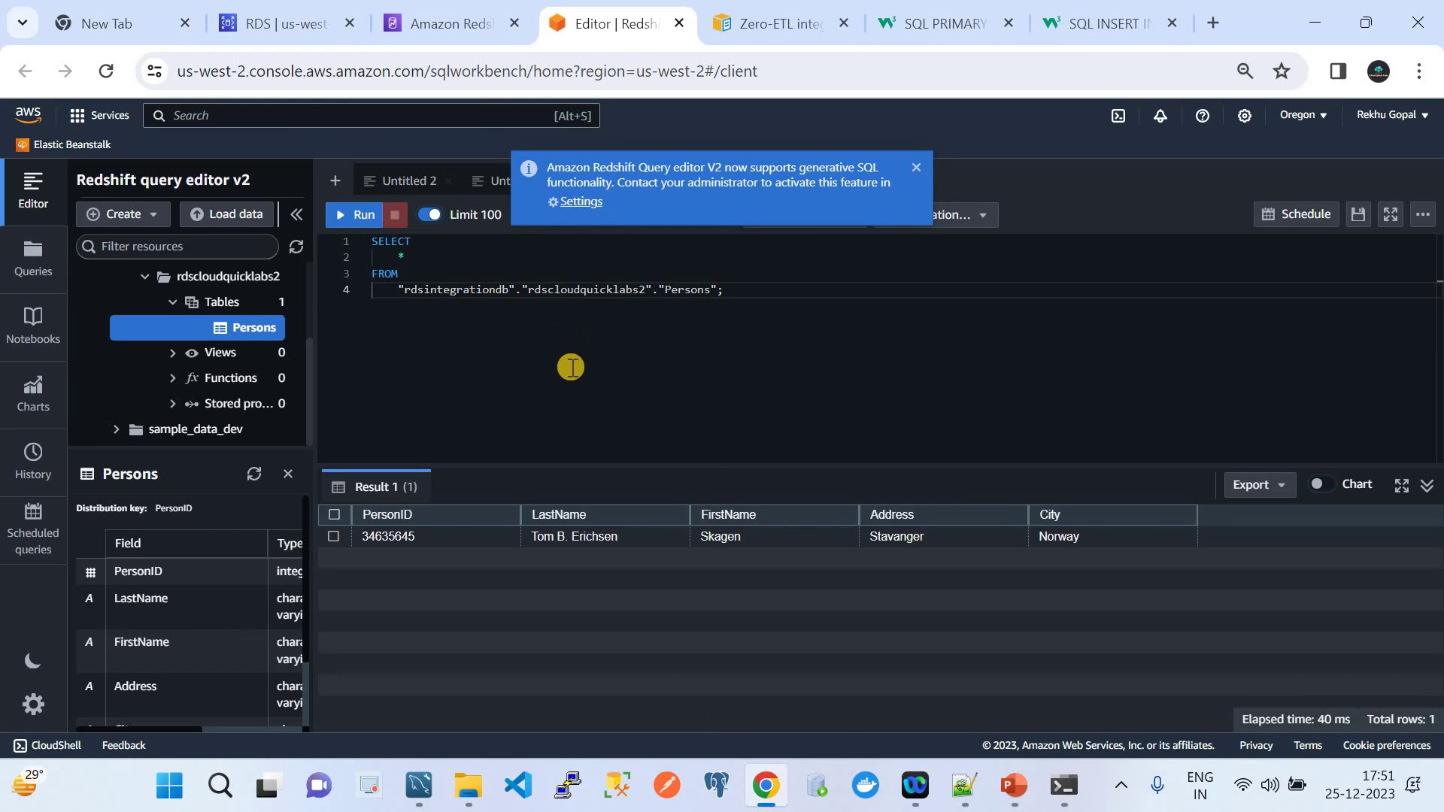
pyautogui.click(1015, 793)
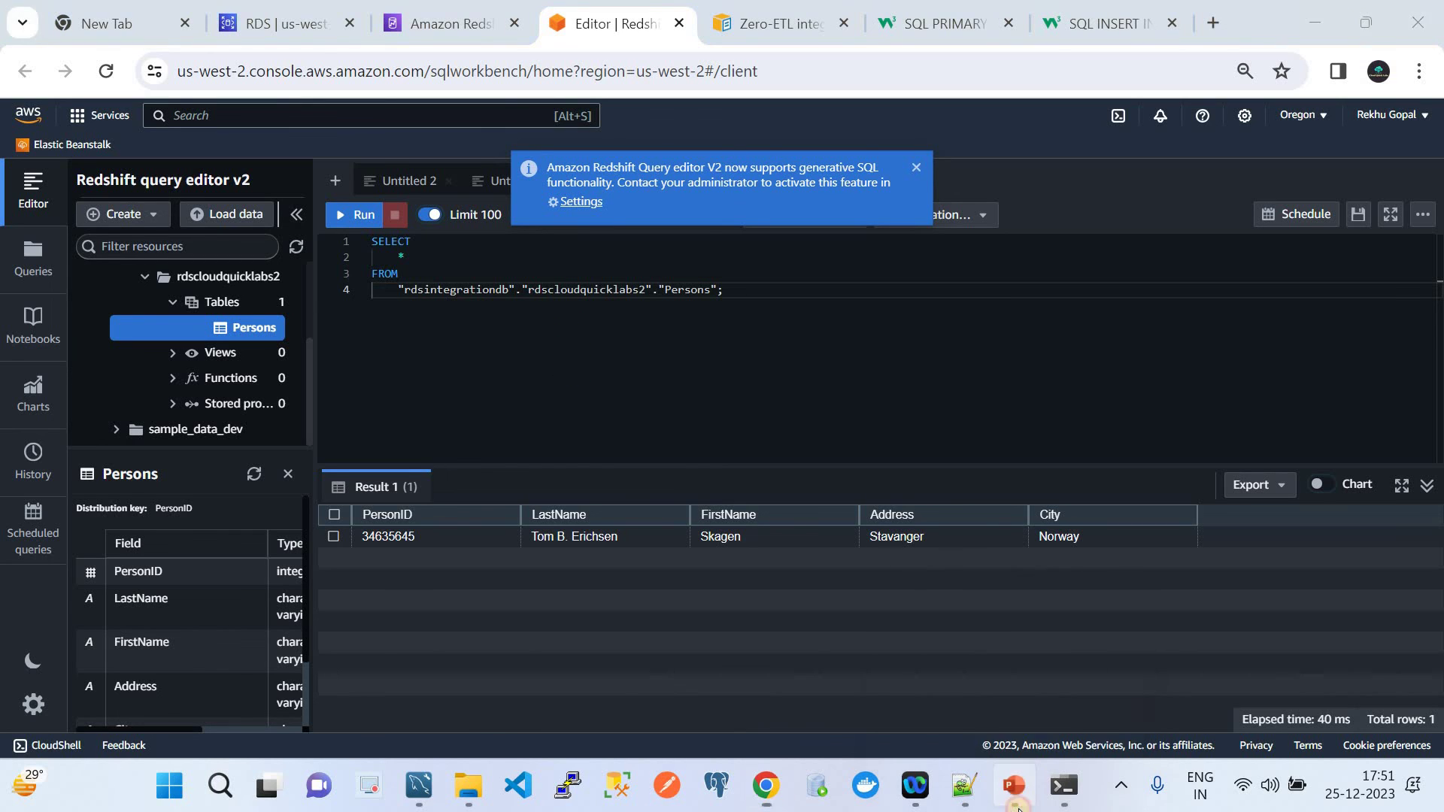